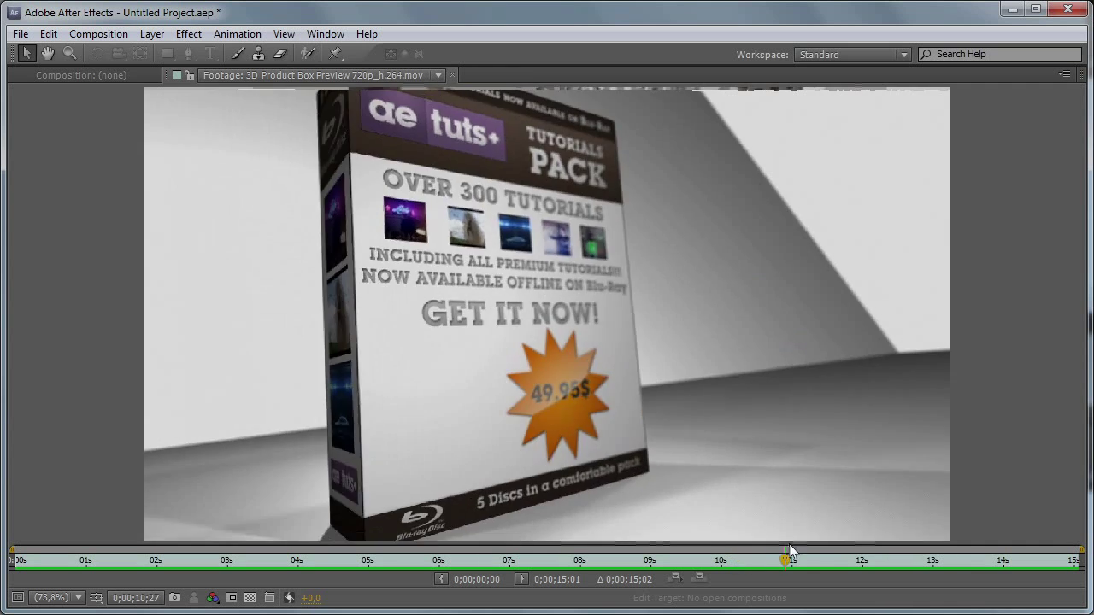
Step: Preview the 3D product box footage by scrubbing and playing through its timeline
{"action": "left_click", "coordinate": [345, 560]}
{"action": "key", "text": "Home"}
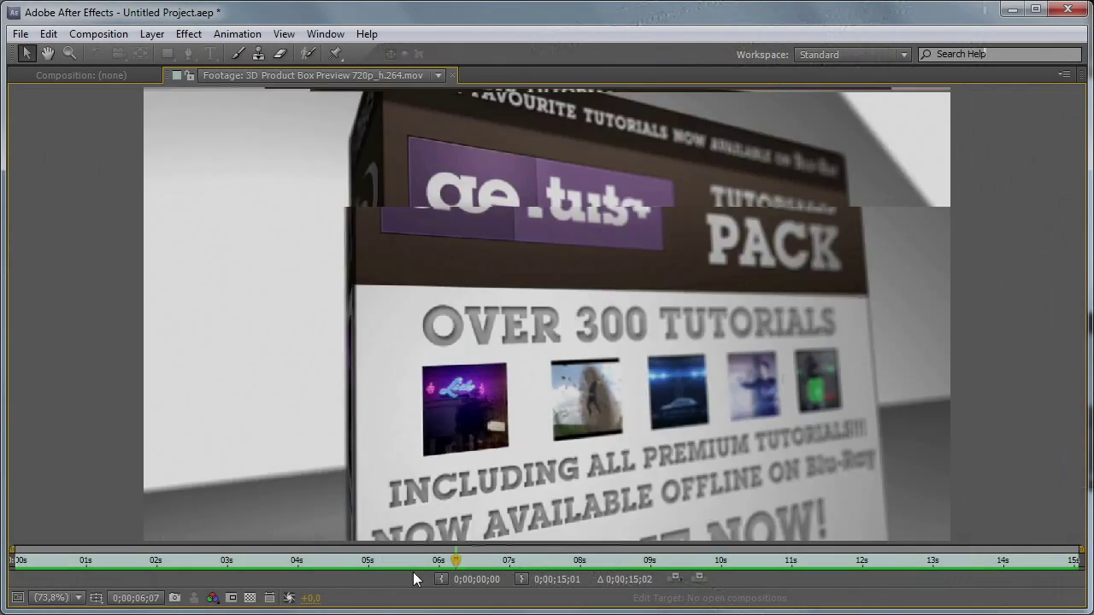
{"action": "left_click_drag", "start_coordinate": [413, 579], "coordinate": [492, 591]}
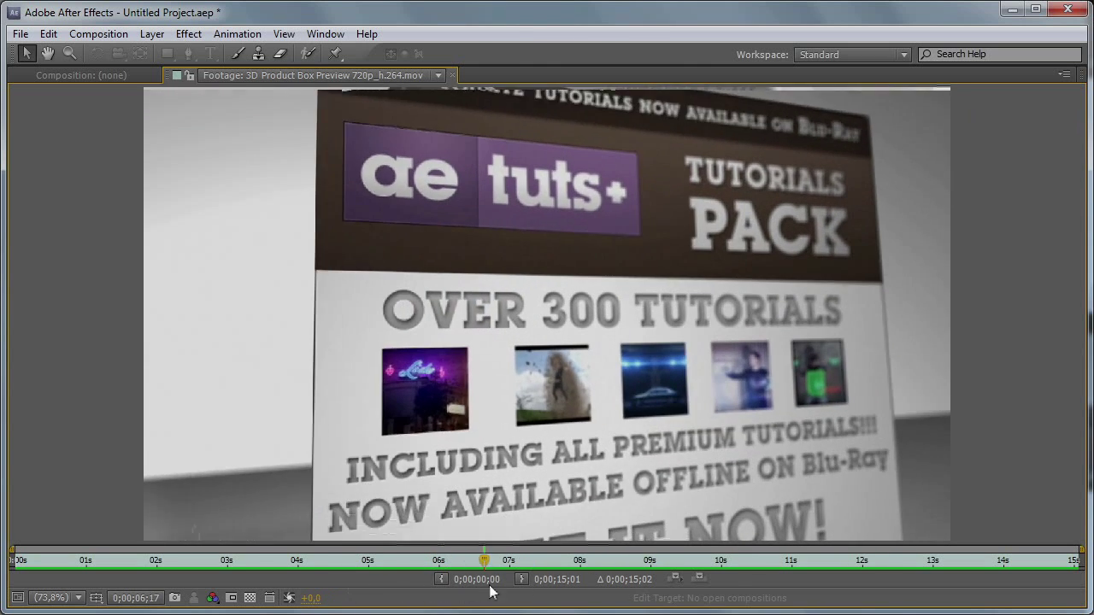
{"action": "key", "text": "space"}
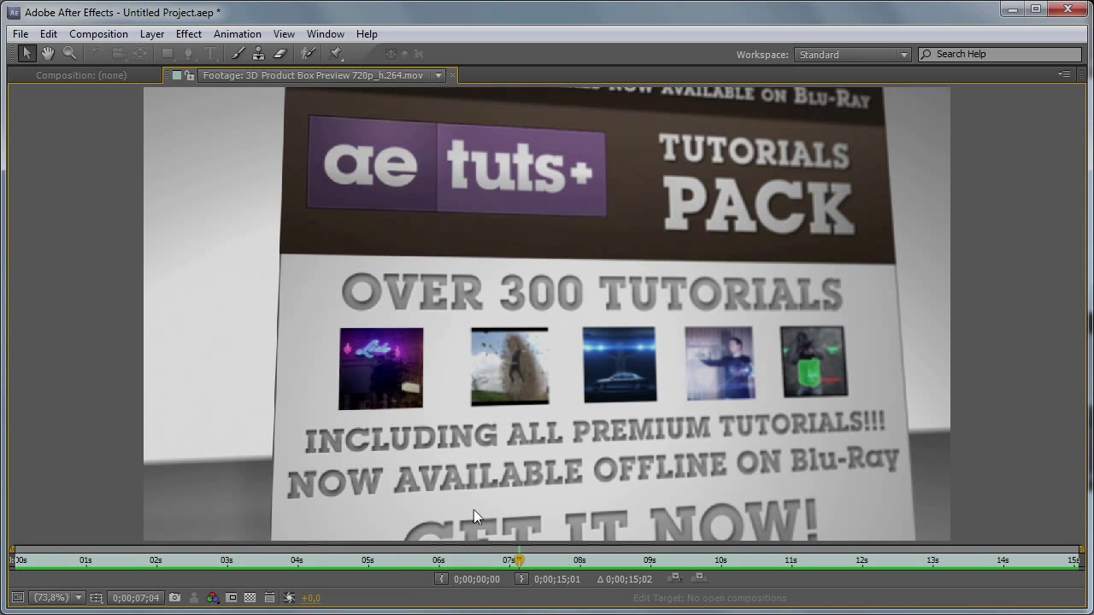
{"action": "left_click_drag", "start_coordinate": [512, 553], "coordinate": [829, 566]}
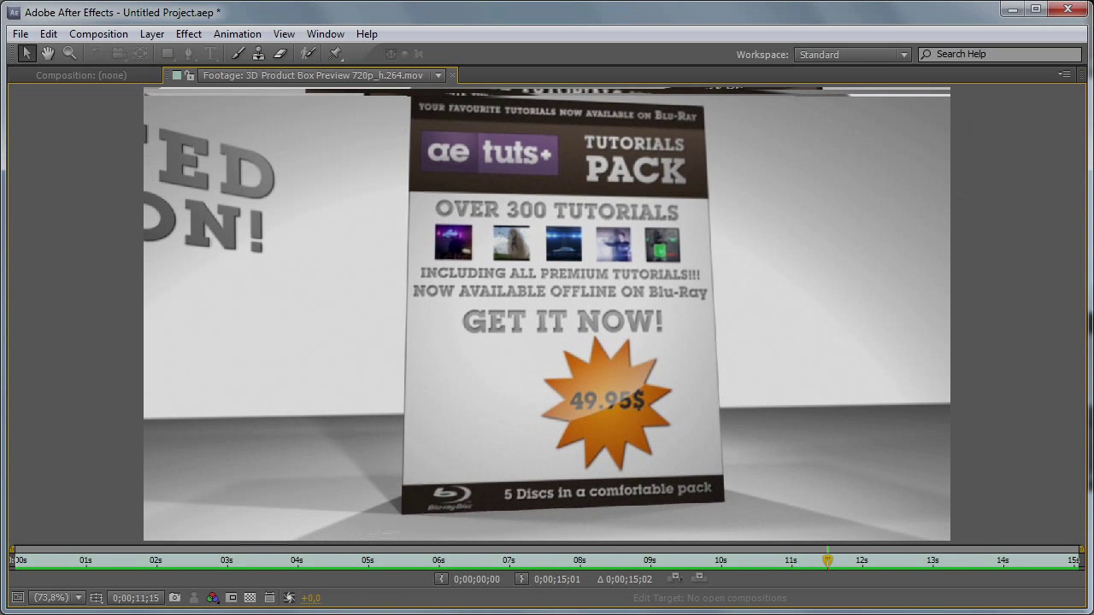
Step: Restore the full panel layout and delete the 3D Product Box Preview 720p_h.264.mov footage from the project
{"action": "left_click", "coordinate": [48, 74]}
{"action": "left_click", "coordinate": [219, 75]}
{"action": "key", "text": "grave"}
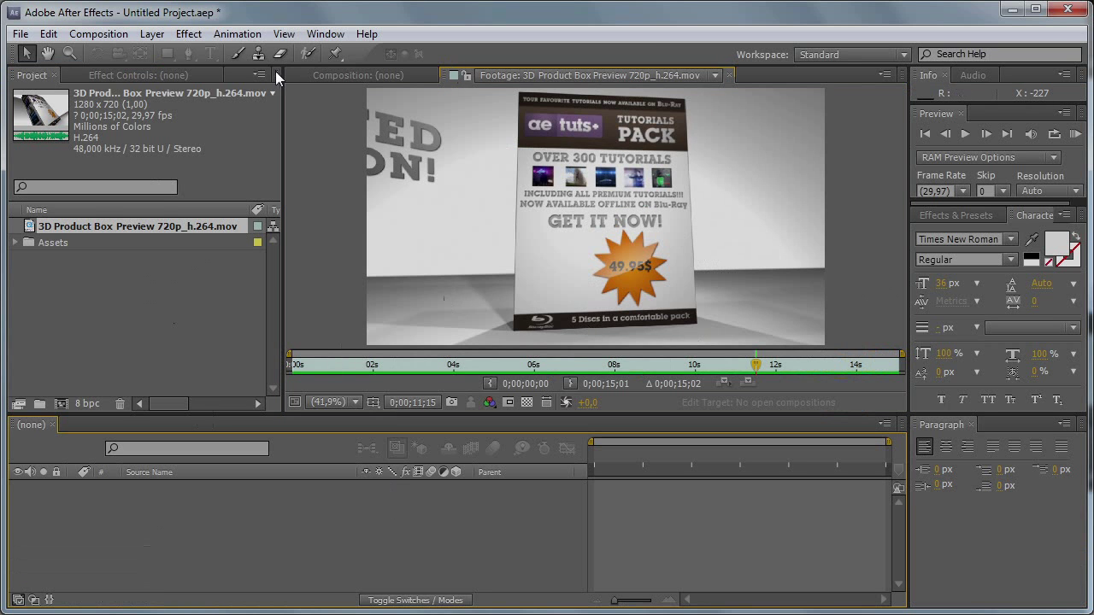
{"action": "left_click", "coordinate": [150, 332]}
{"action": "left_click", "coordinate": [171, 230]}
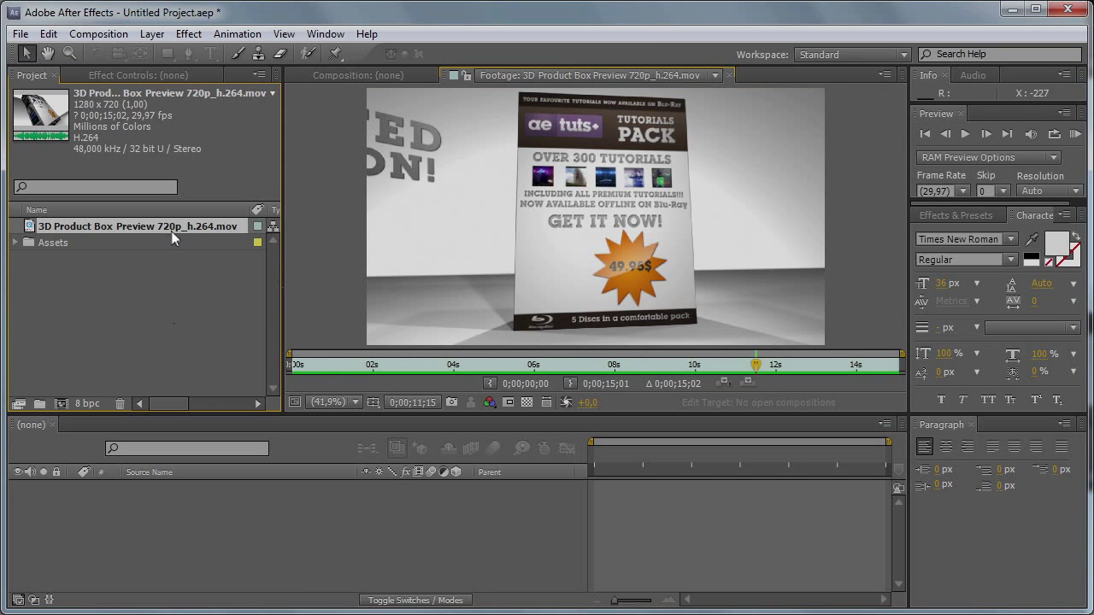
{"action": "key", "text": "Delete"}
{"action": "left_click", "coordinate": [494, 549]}
{"action": "left_click", "coordinate": [138, 240]}
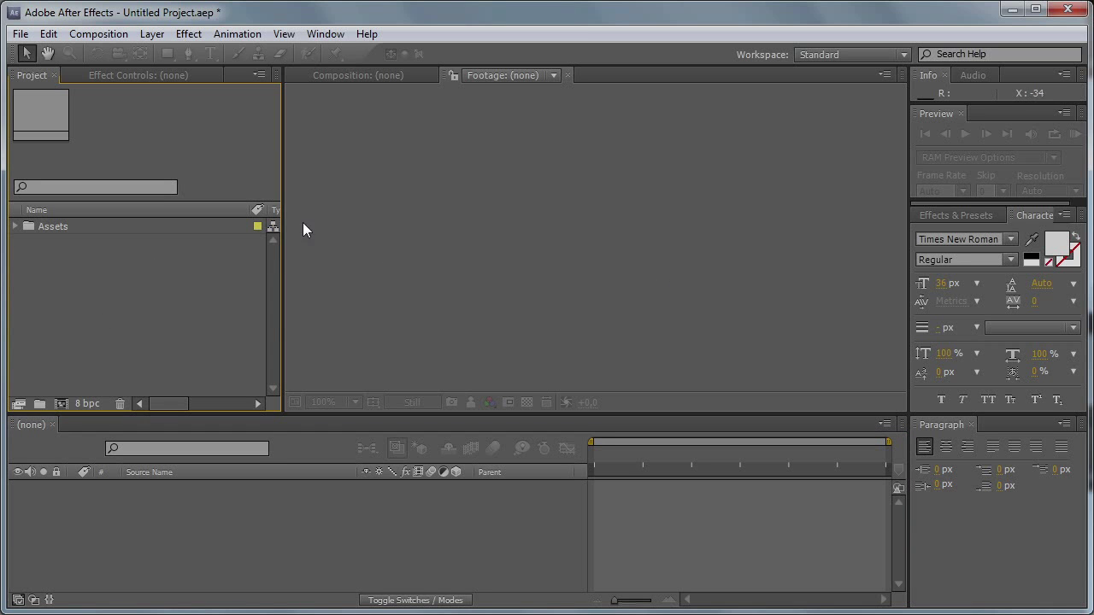
Step: Start a new composition and name it Front
{"action": "left_click", "coordinate": [383, 502]}
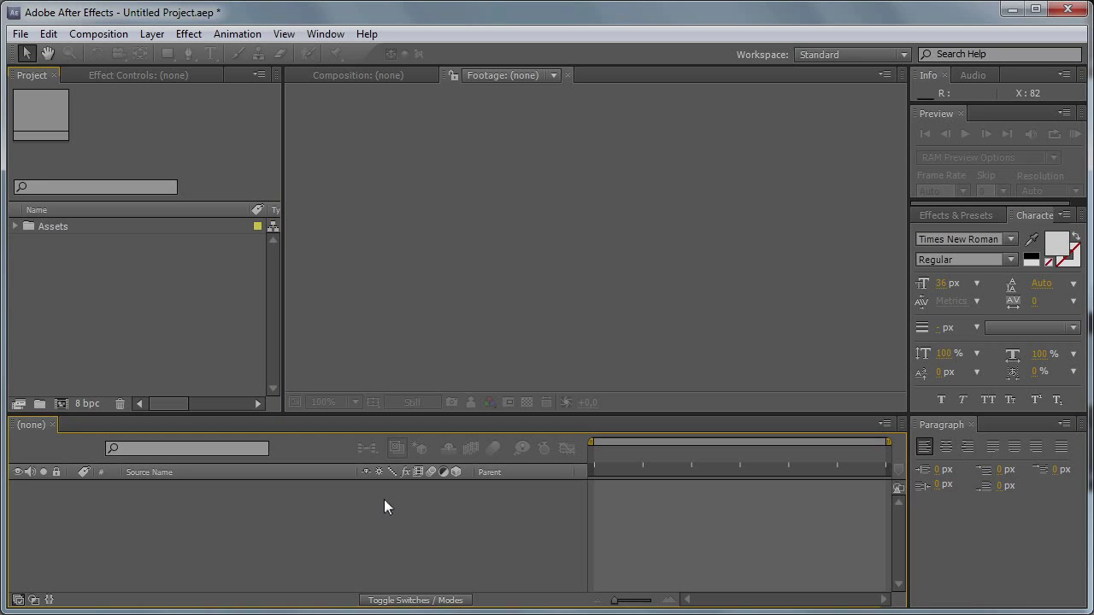
{"action": "key", "text": "ctrl+n"}
{"action": "left_click_drag", "start_coordinate": [659, 240], "coordinate": [570, 112]}
{"action": "type", "text": "Fr"}
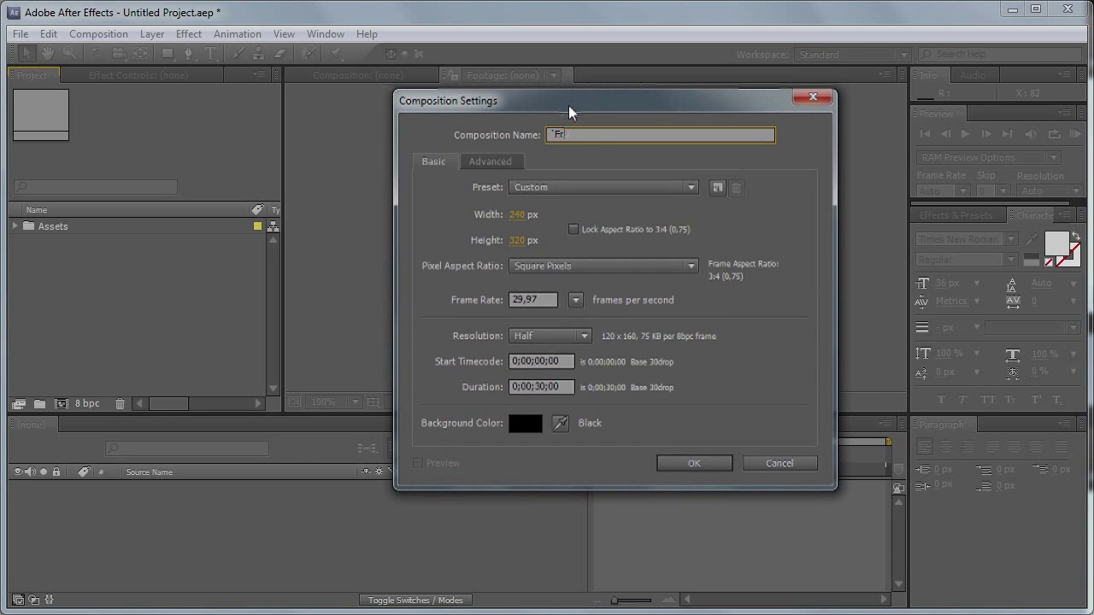
{"action": "type", "text": "o"}
{"action": "key", "text": "BackSpace"}
{"action": "key", "text": "BackSpace"}
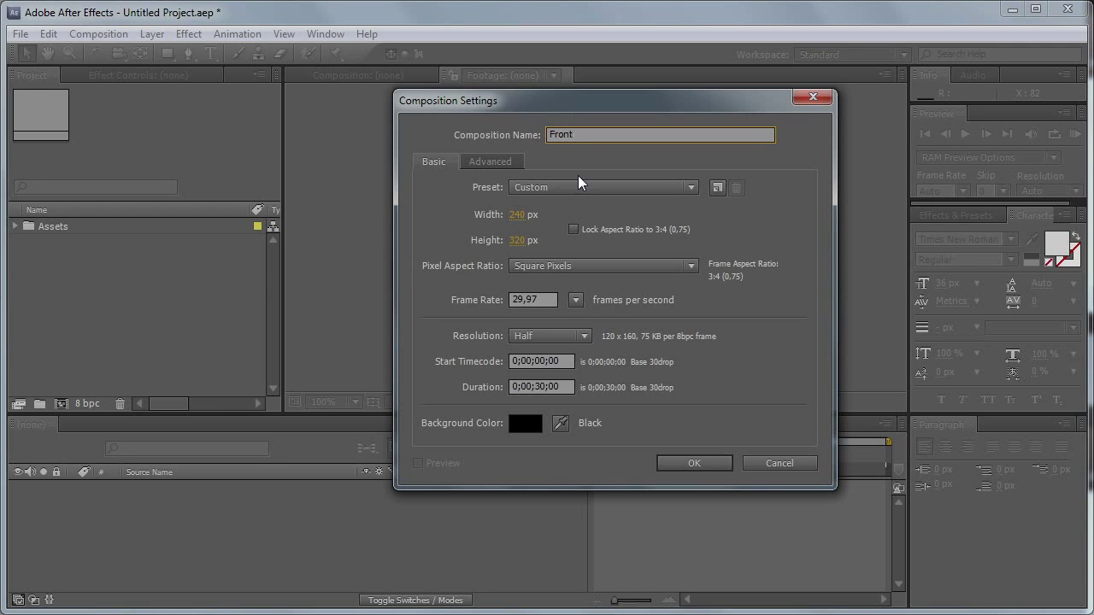
Step: Create the Front composition at 600 x 800 px, 30 frames per second and Full resolution
{"action": "left_click", "coordinate": [518, 215]}
{"action": "type", "text": "600"}
{"action": "key", "text": "Tab"}
{"action": "type", "text": "800"}
{"action": "left_click", "coordinate": [547, 300]}
{"action": "type", "text": "30"}
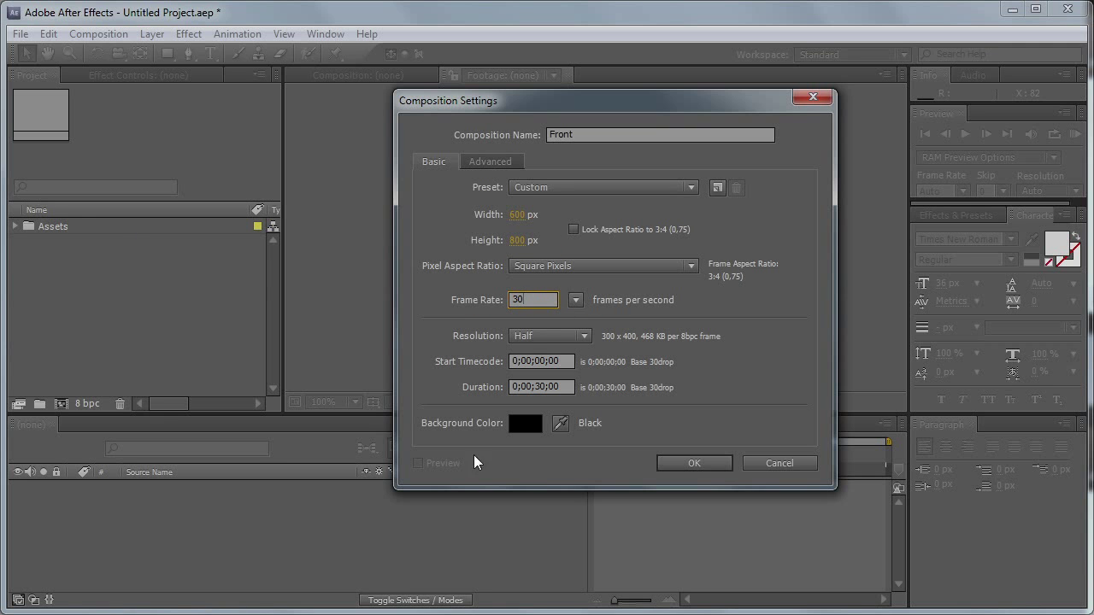
{"action": "left_click", "coordinate": [555, 339]}
{"action": "left_click", "coordinate": [547, 355]}
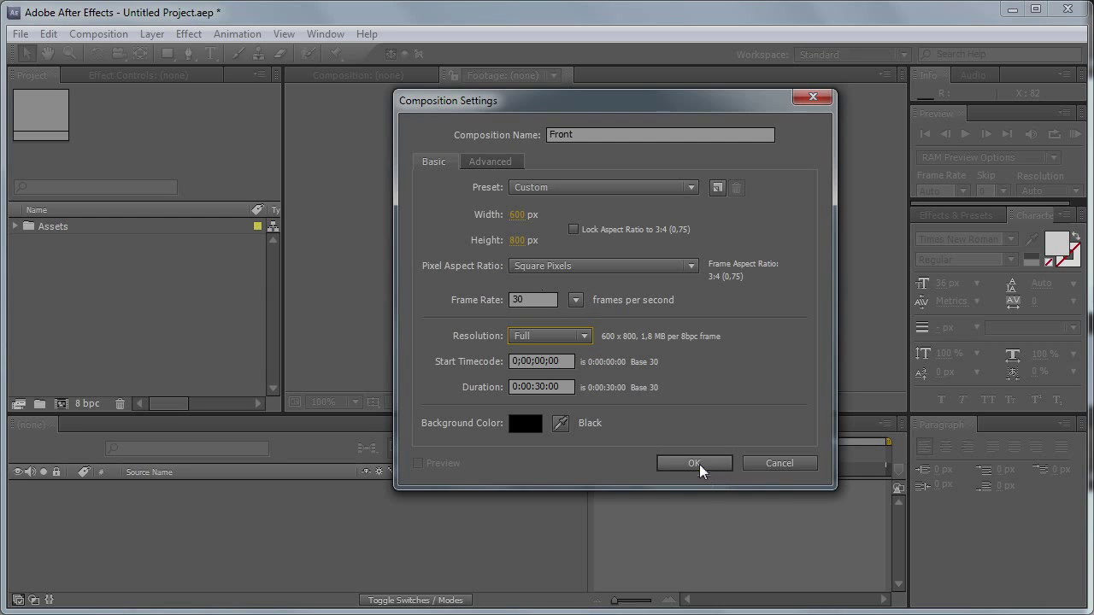
{"action": "left_click", "coordinate": [694, 464]}
{"action": "scroll", "coordinate": [623, 279], "scroll_direction": "down", "scroll_amount": 4}
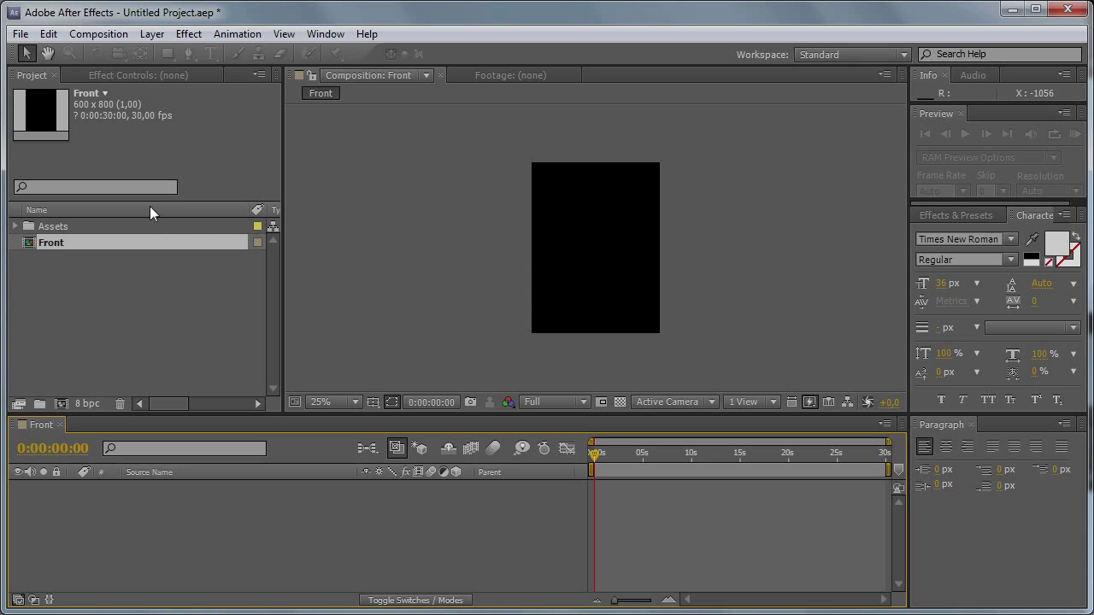
Step: Create a second composition named Left with a width of 200 px
{"action": "left_click", "coordinate": [36, 269]}
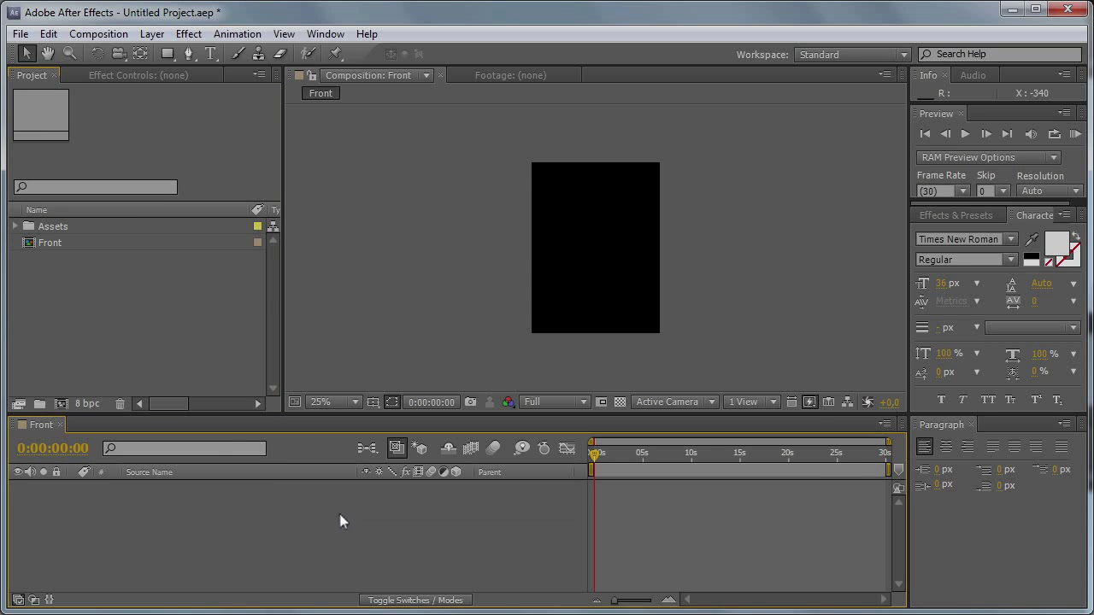
{"action": "key", "text": "ctrl+n"}
{"action": "type", "text": "Left"}
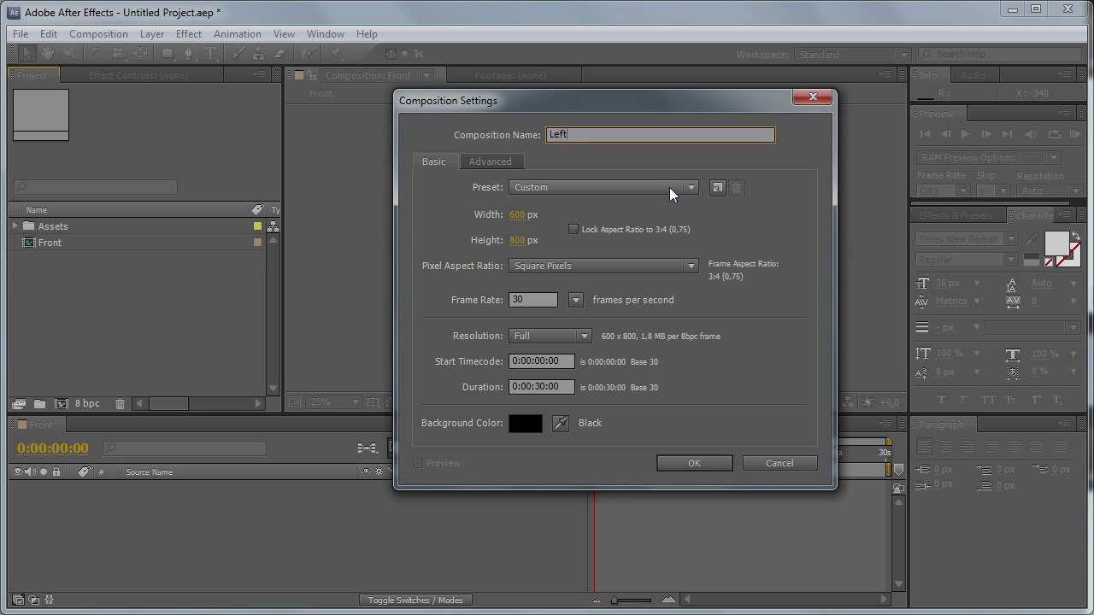
{"action": "left_click", "coordinate": [518, 215]}
{"action": "type", "text": "200"}
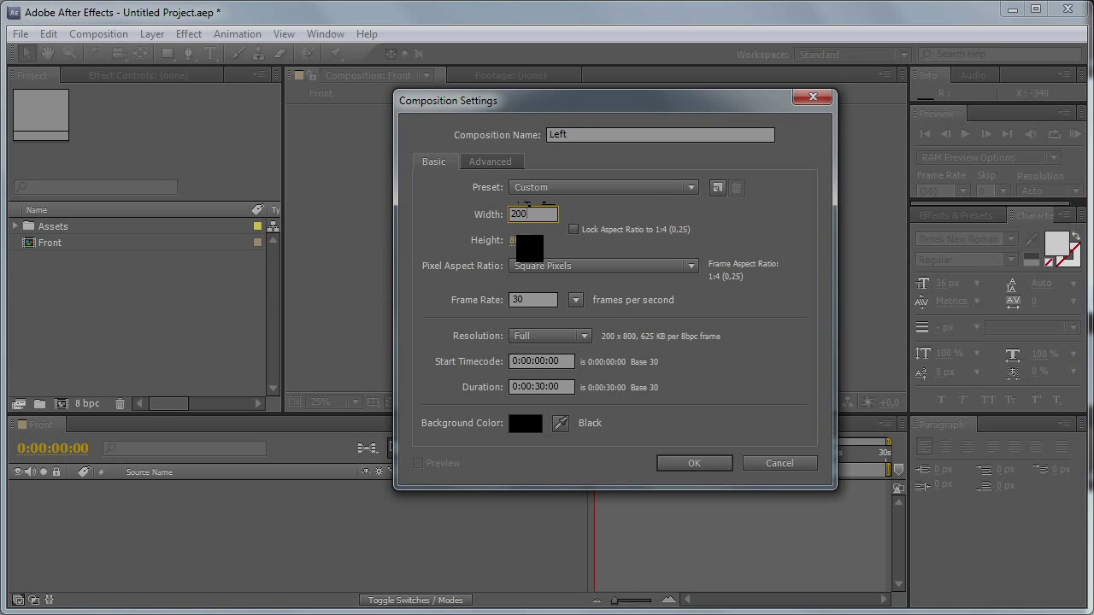
{"action": "left_click", "coordinate": [716, 463]}
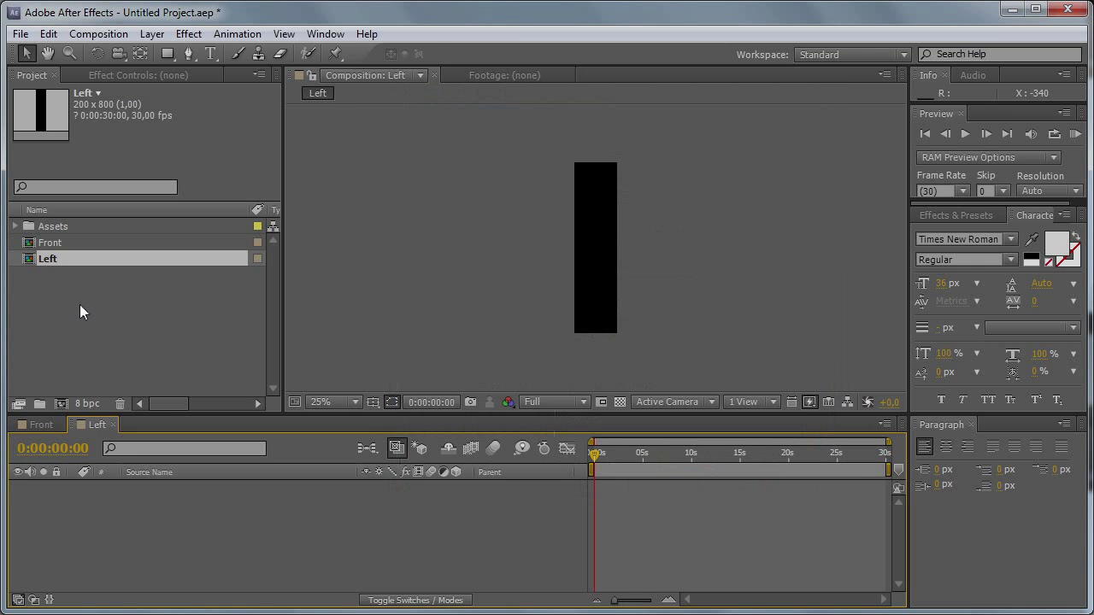
Step: Create a third composition named Top with a width of 600 px and a height of 200 px
{"action": "left_click", "coordinate": [128, 316]}
{"action": "key", "text": "ctrl+n"}
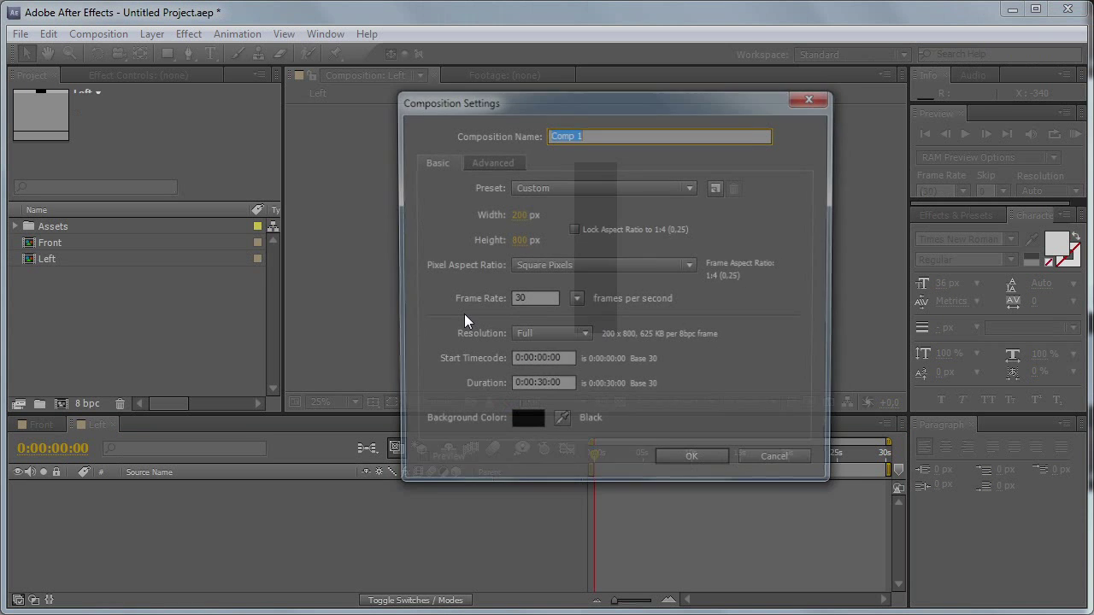
{"action": "type", "text": "Top"}
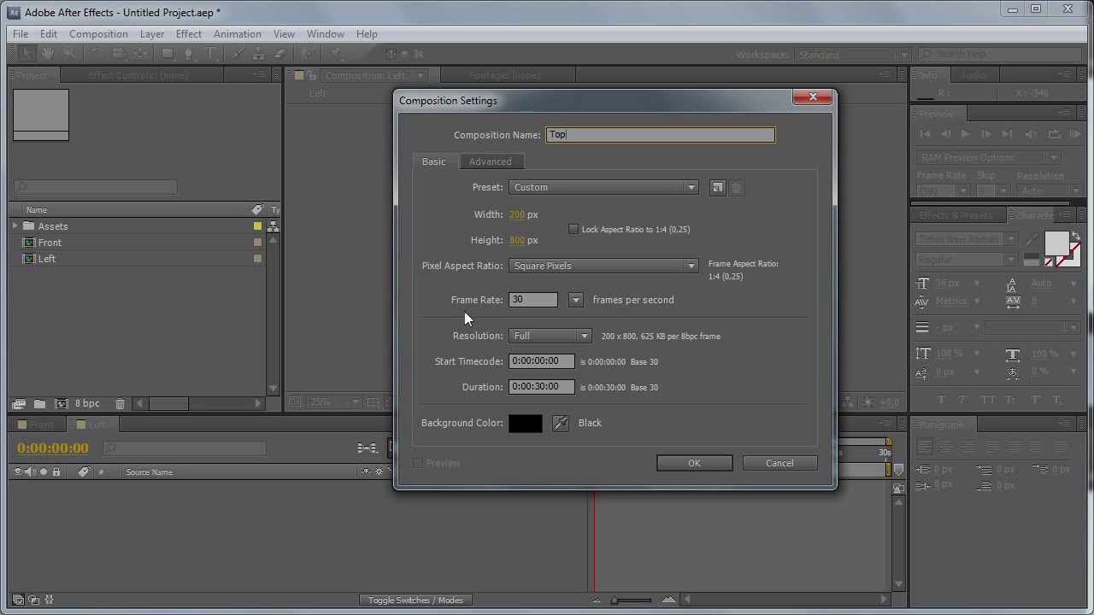
{"action": "left_click", "coordinate": [518, 214]}
{"action": "type", "text": "600"}
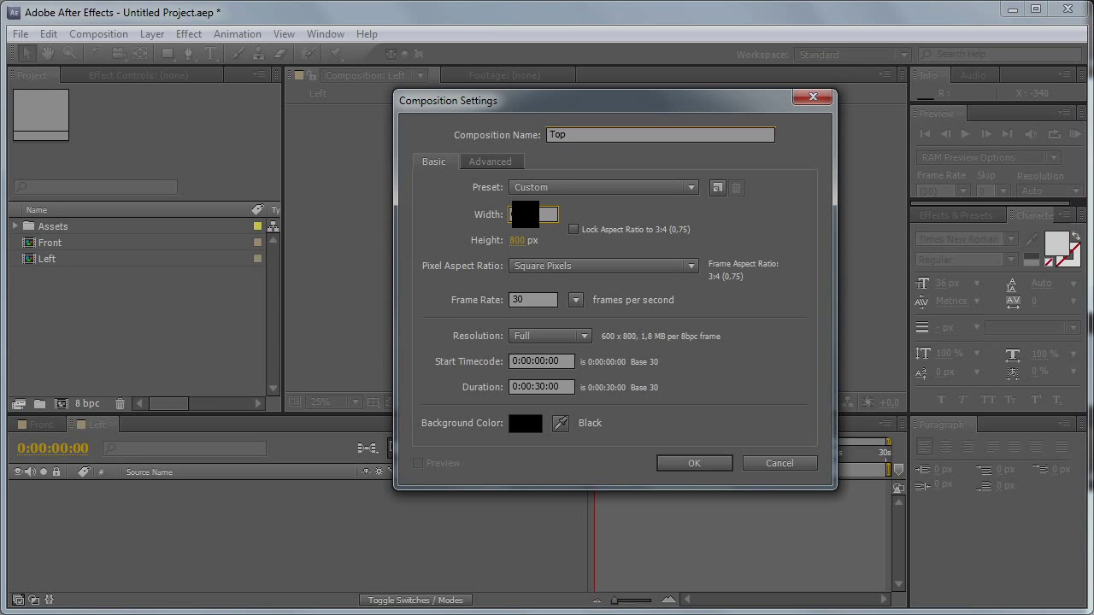
{"action": "key", "text": "Tab"}
{"action": "type", "text": "200"}
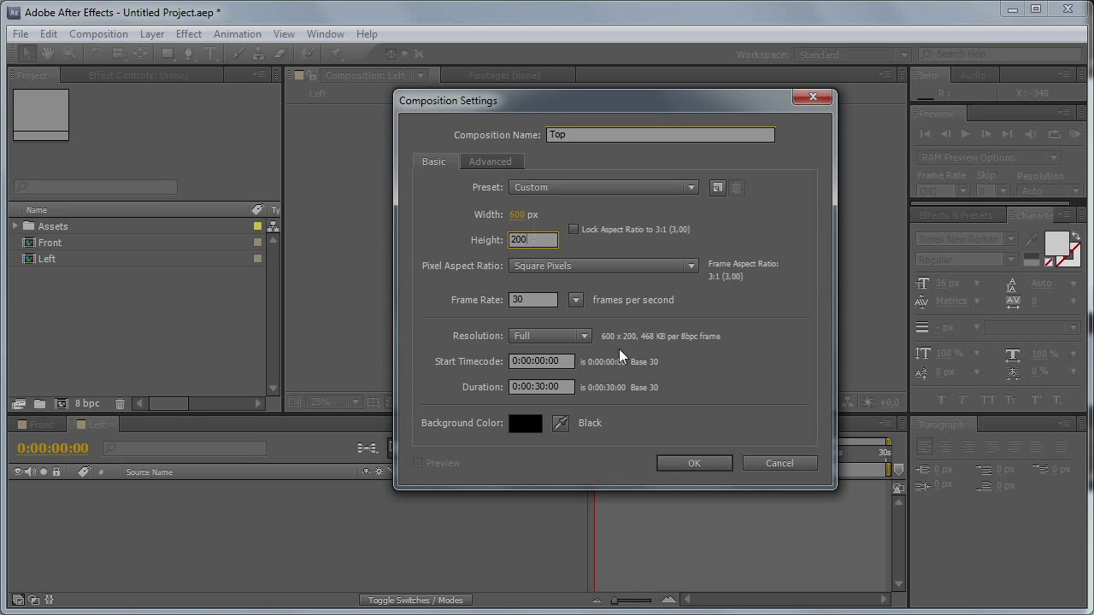
{"action": "left_click", "coordinate": [699, 461]}
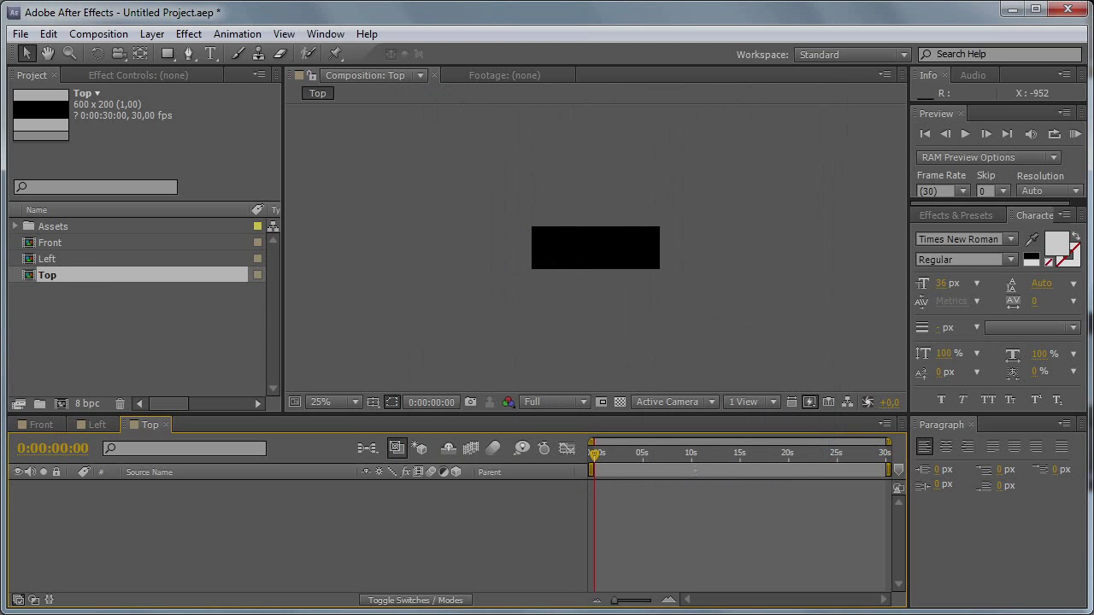
Step: Open the Front composition and add a composition-sized dark gray solid named Background
{"action": "double_click", "coordinate": [32, 243]}
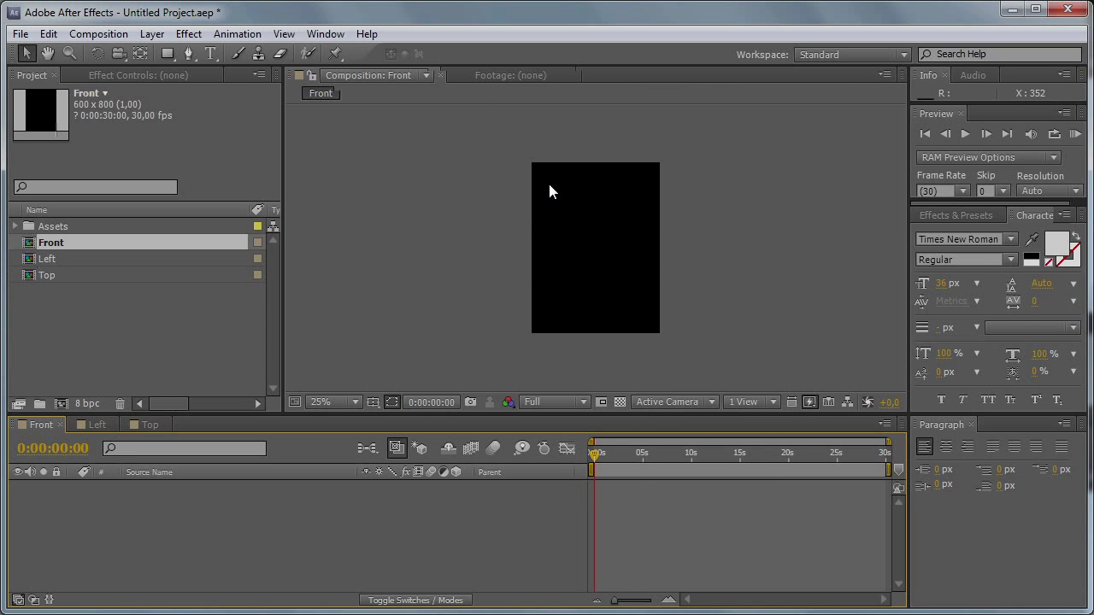
{"action": "key", "text": "ctrl+y"}
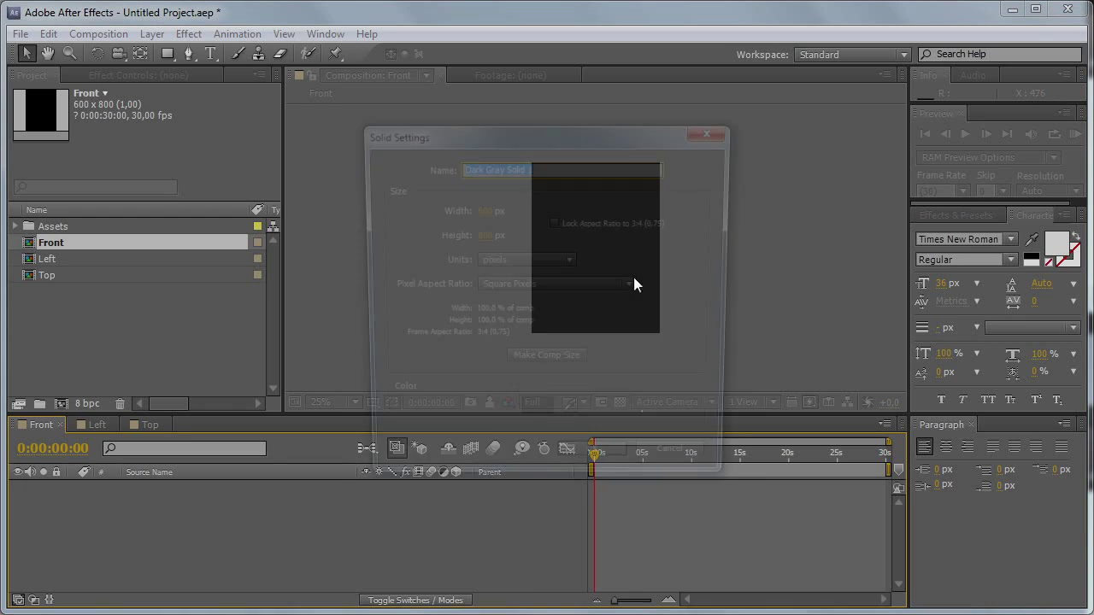
{"action": "type", "text": "Background"}
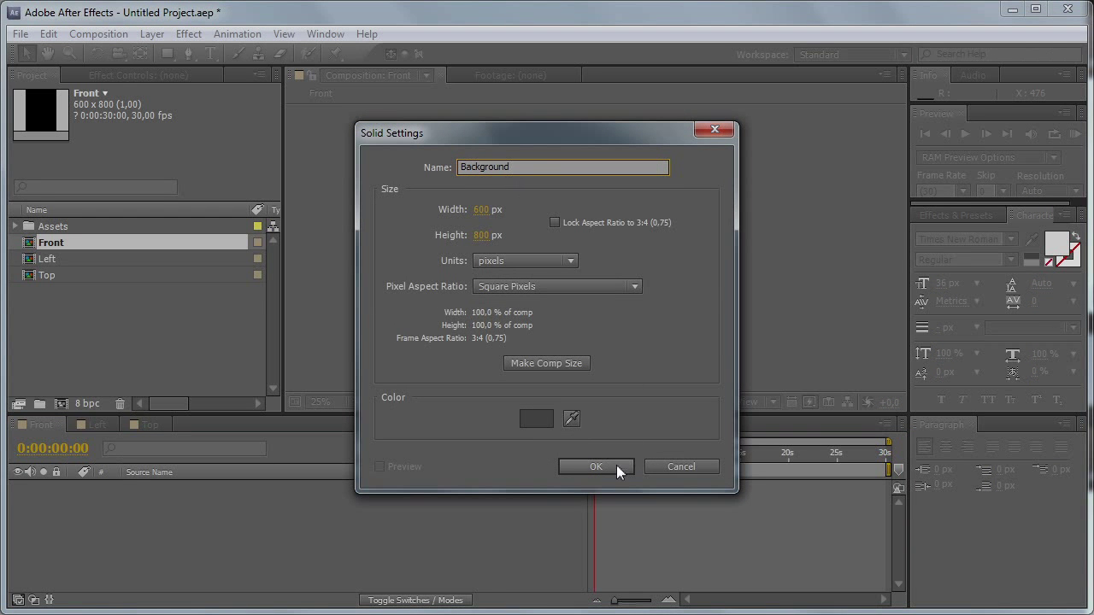
{"action": "left_click", "coordinate": [617, 465]}
Step: Apply the Ramp effect to the Background solid
{"action": "left_click", "coordinate": [189, 33]}
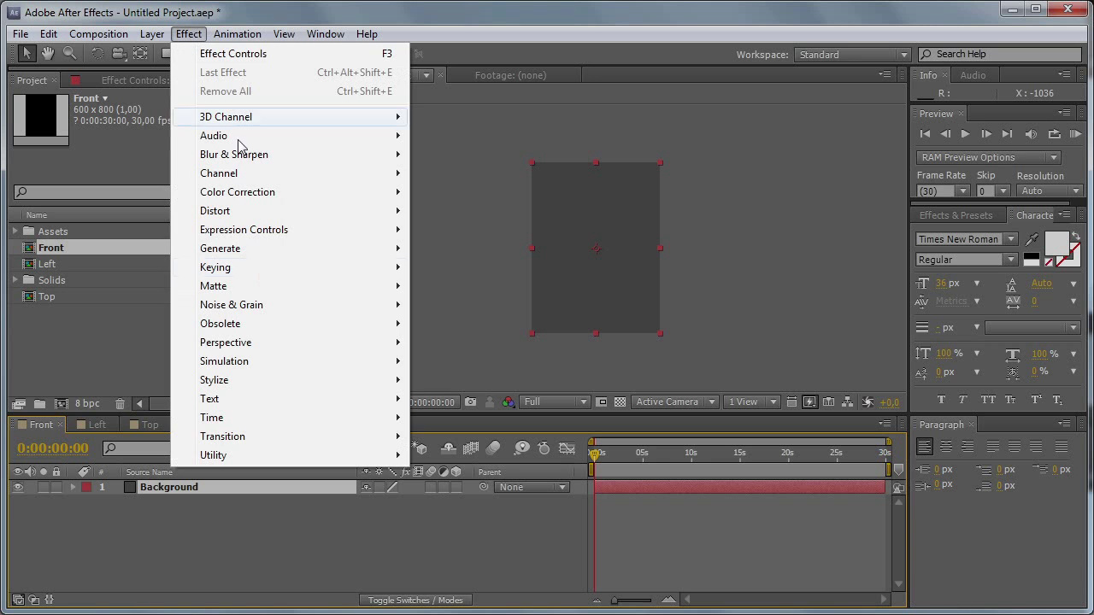
{"action": "mouse_move", "coordinate": [312, 258]}
{"action": "left_click", "coordinate": [453, 552]}
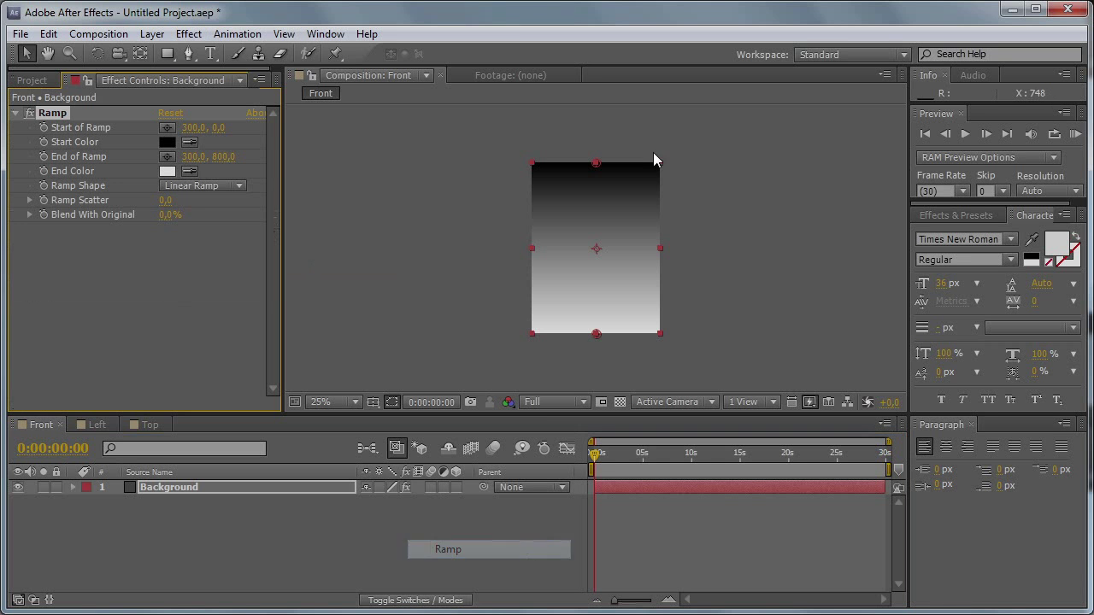
Step: Set the start color of the Background's ramp to a light gray
{"action": "scroll", "coordinate": [645, 200], "scroll_direction": "up", "scroll_amount": 2}
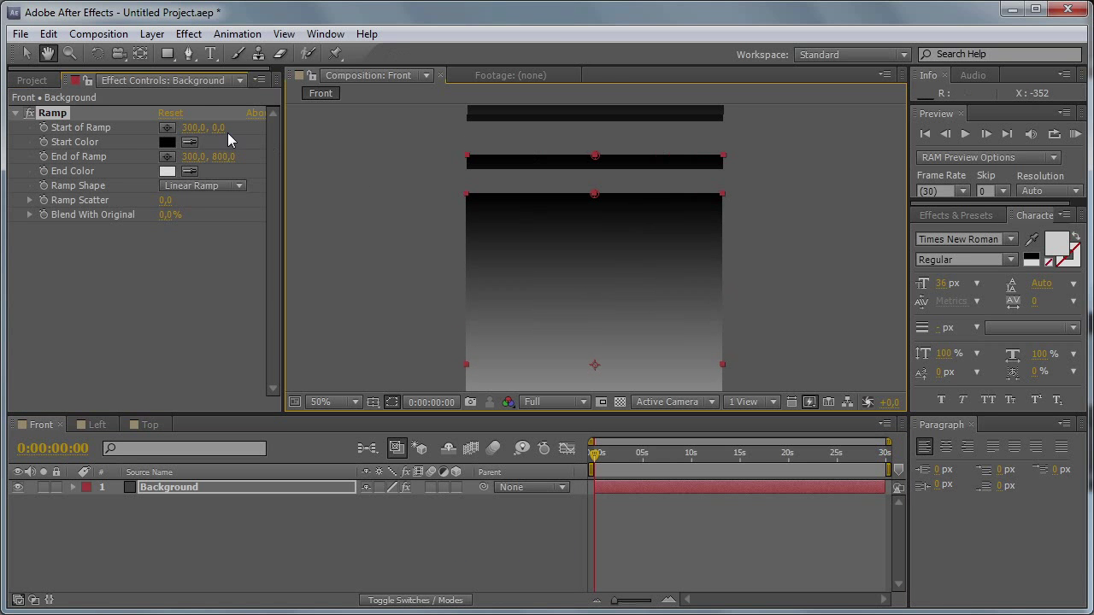
{"action": "left_click", "coordinate": [167, 142]}
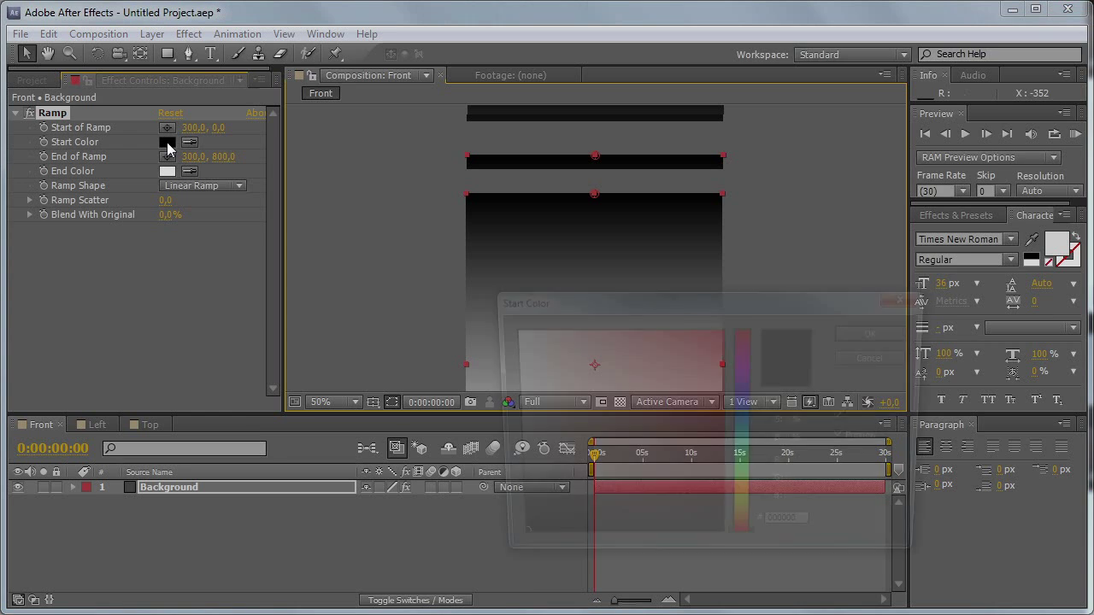
{"action": "left_click_drag", "start_coordinate": [579, 365], "coordinate": [509, 374]}
{"action": "left_click", "coordinate": [880, 334]}
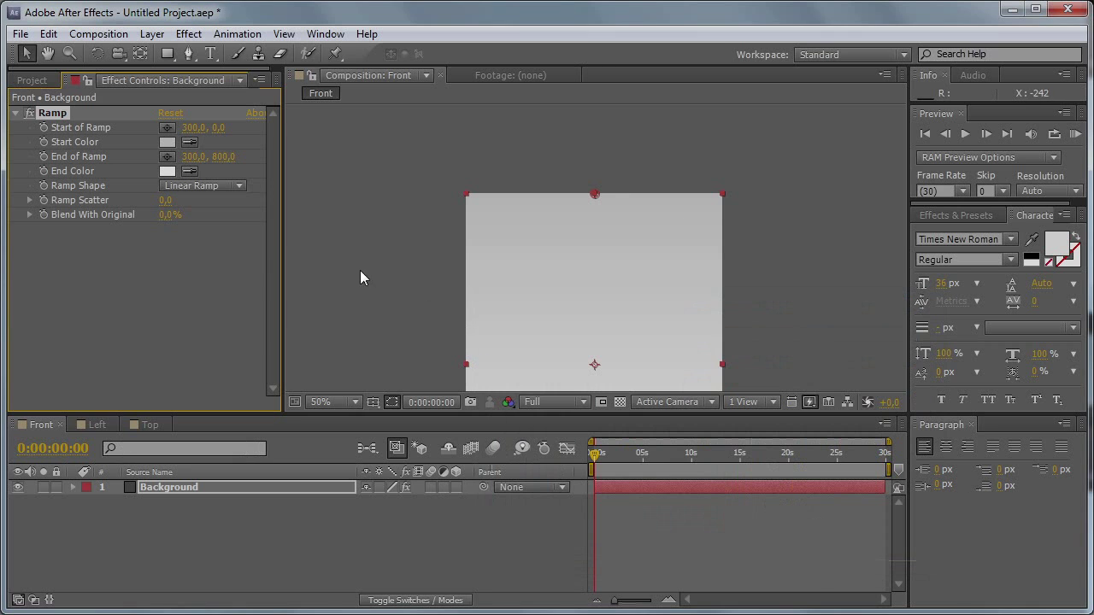
Step: Set the end color of the Background's ramp to F1F1F1
{"action": "key", "text": "space"}
{"action": "left_click_drag", "start_coordinate": [546, 317], "coordinate": [539, 188]}
{"action": "key", "text": "space"}
{"action": "left_click_drag", "start_coordinate": [641, 319], "coordinate": [638, 215]}
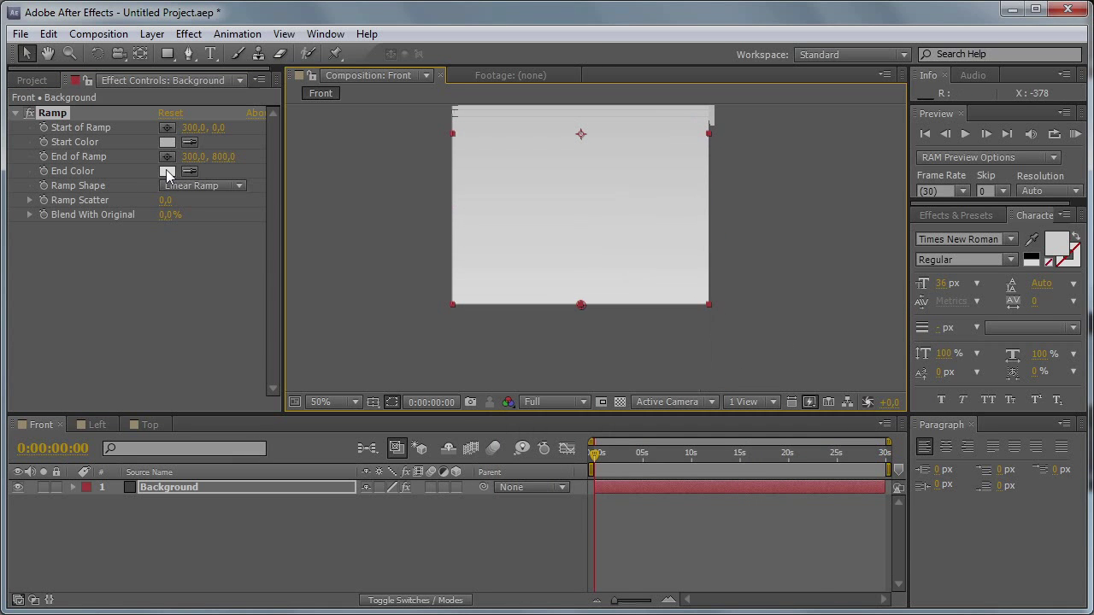
{"action": "left_click", "coordinate": [168, 173]}
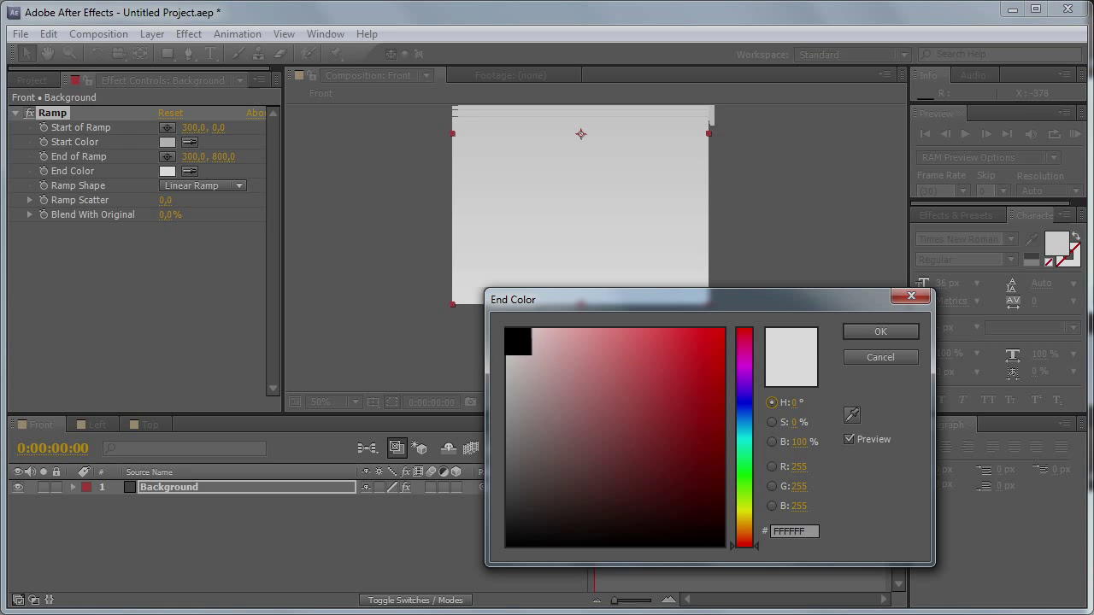
{"action": "left_click", "coordinate": [794, 531]}
{"action": "type", "text": "F1F1F1"}
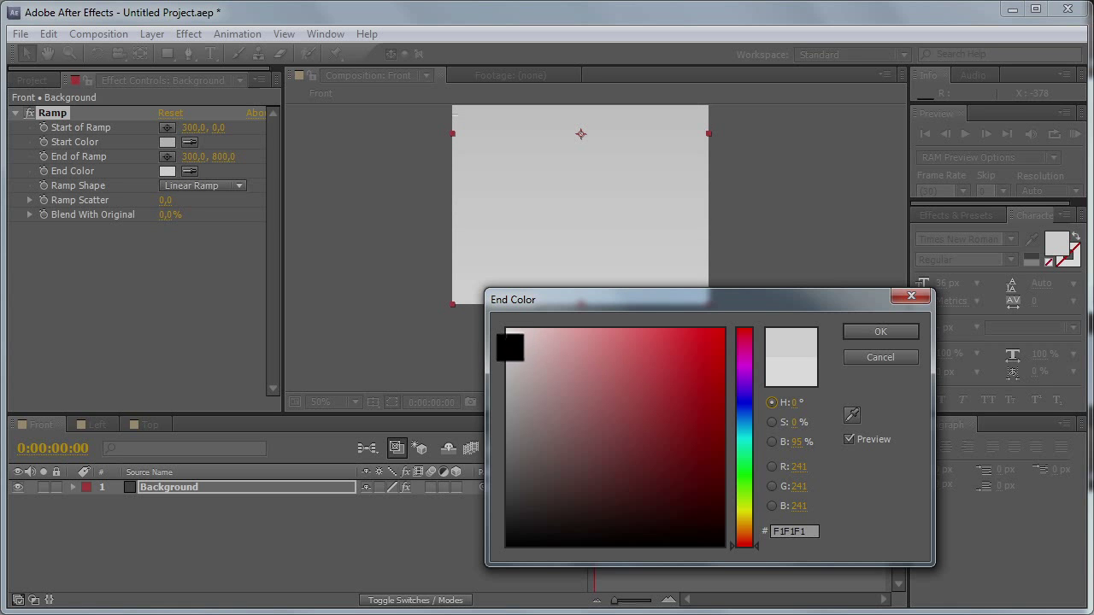
{"action": "left_click", "coordinate": [860, 333]}
Step: Select the Background layer in the Front composition's timeline
{"action": "key", "text": "h"}
{"action": "left_click_drag", "start_coordinate": [600, 203], "coordinate": [601, 235]}
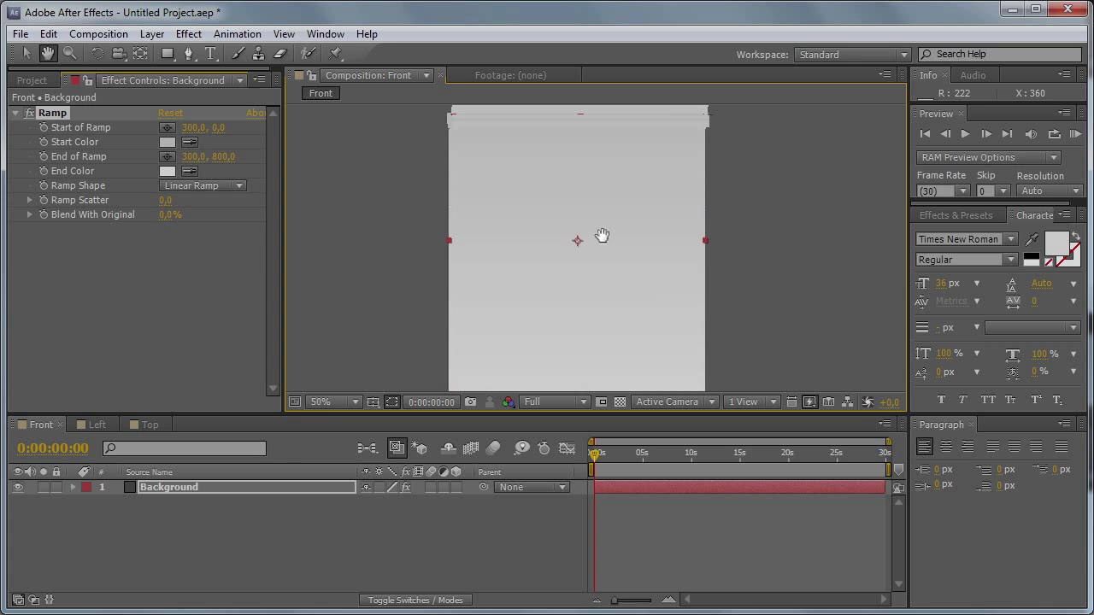
{"action": "key", "text": "v"}
{"action": "left_click", "coordinate": [261, 519]}
{"action": "left_click", "coordinate": [237, 486]}
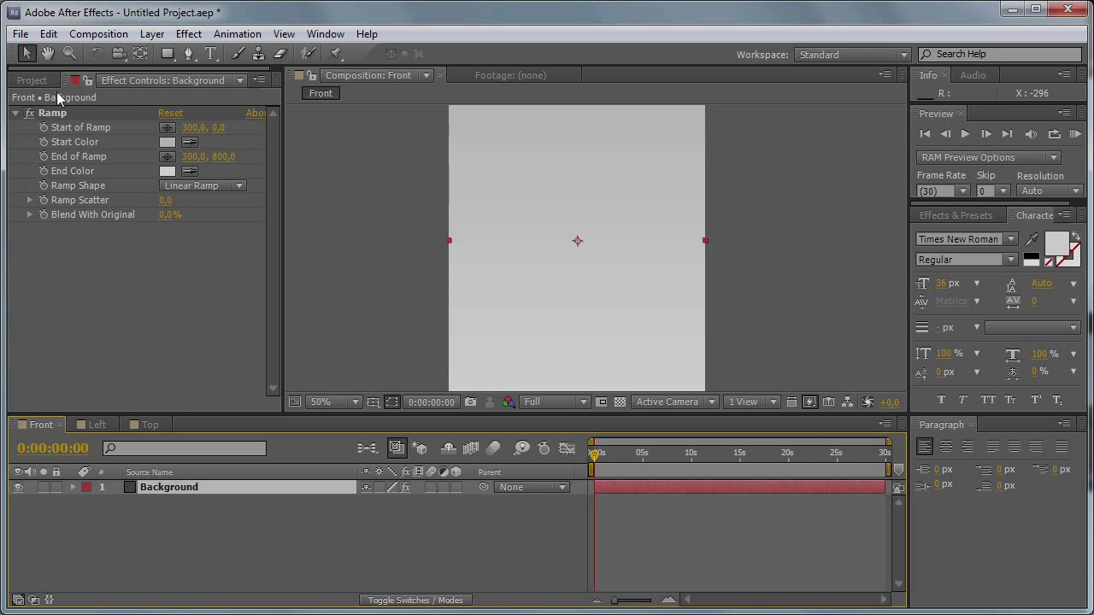
Step: Paste the copied gradient Background layer into the Left composition
{"action": "left_click", "coordinate": [33, 80]}
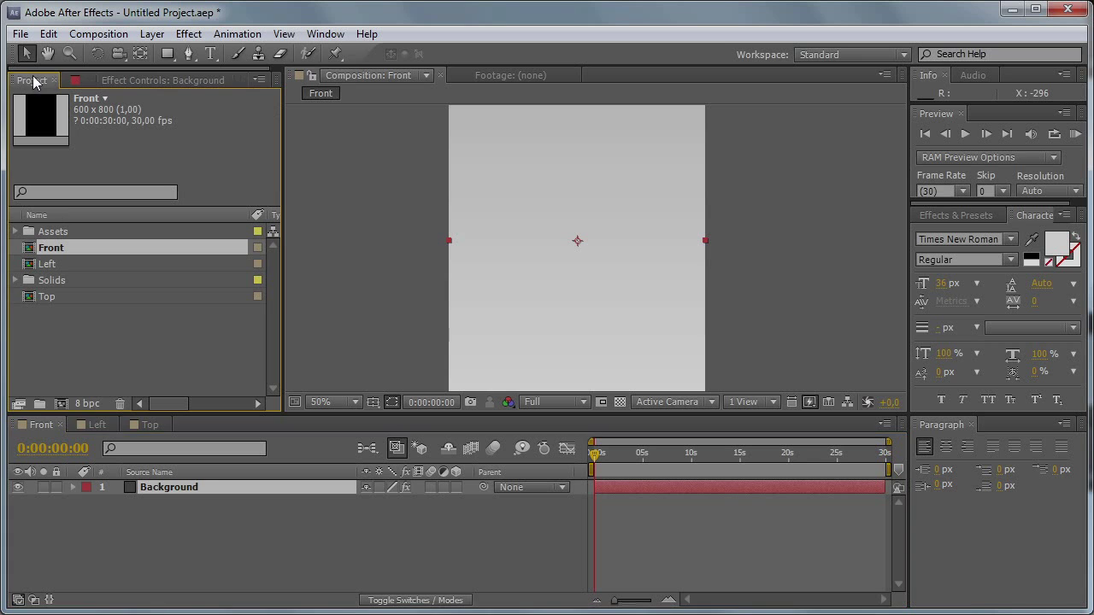
{"action": "left_click", "coordinate": [96, 424]}
{"action": "key", "text": "ctrl+v"}
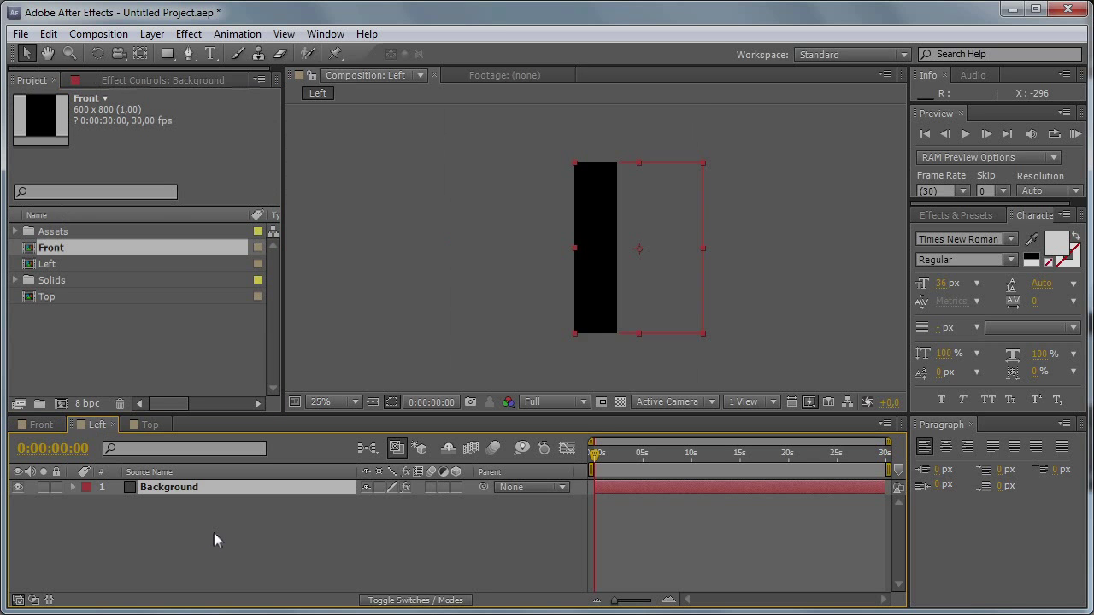
{"action": "left_click", "coordinate": [146, 425]}
{"action": "key", "text": "ctrl+v"}
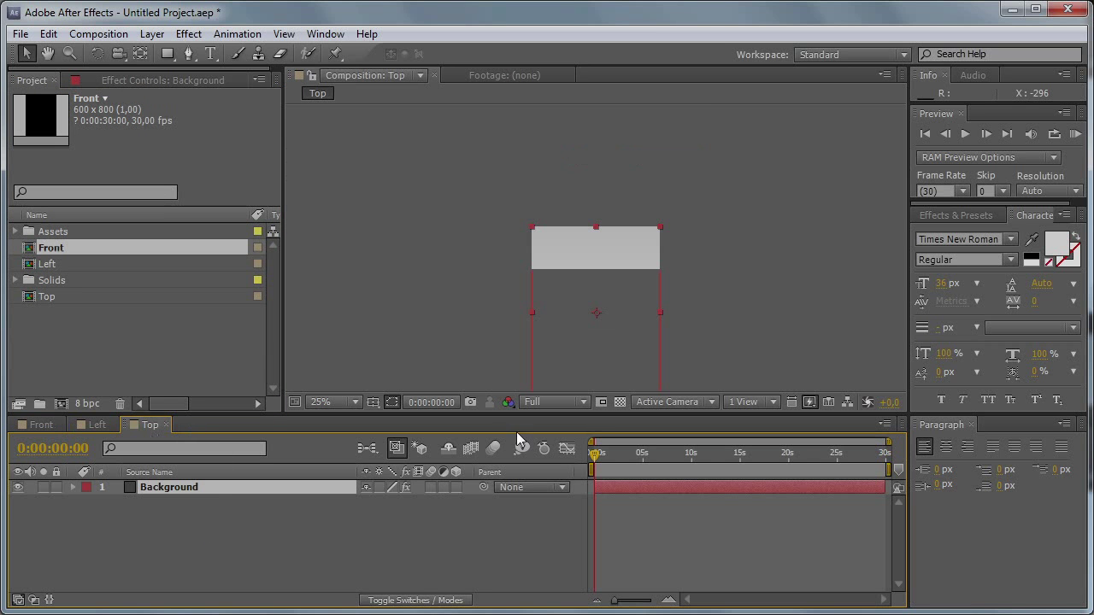
{"action": "left_click", "coordinate": [223, 501]}
{"action": "left_click", "coordinate": [166, 487]}
{"action": "key", "text": "Delete"}
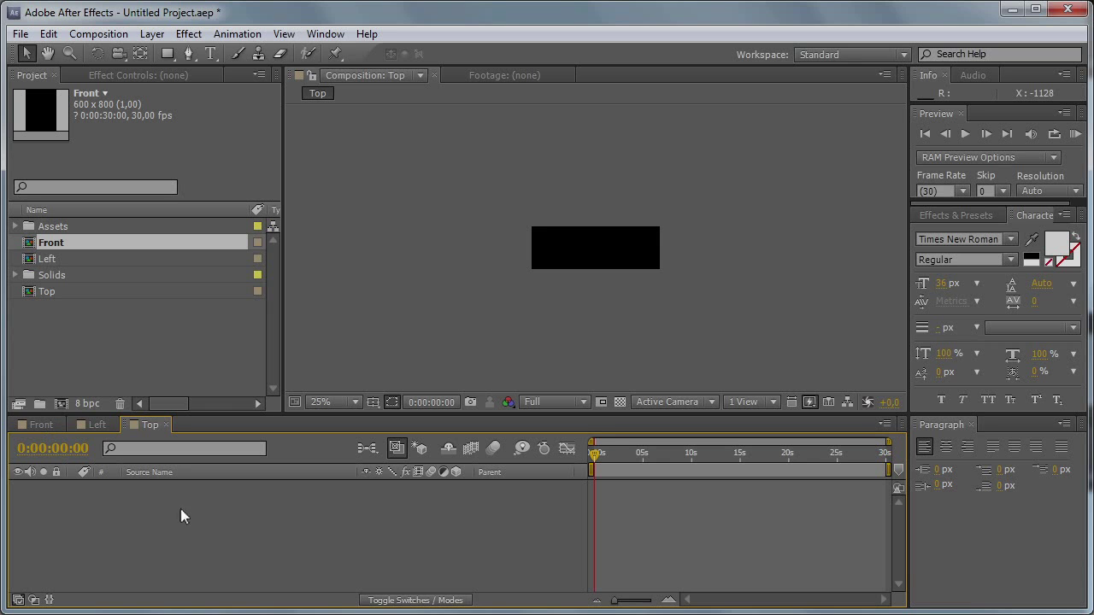
Step: Create a composition-sized solid named Background in the Top composition
{"action": "key", "text": "ctrl+y"}
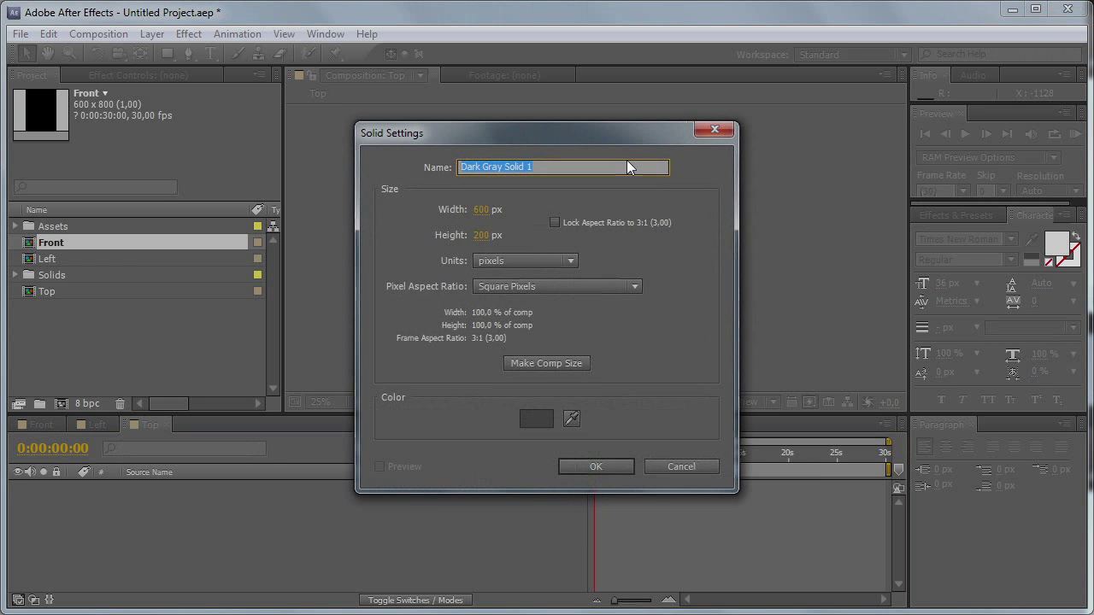
{"action": "type", "text": "Background"}
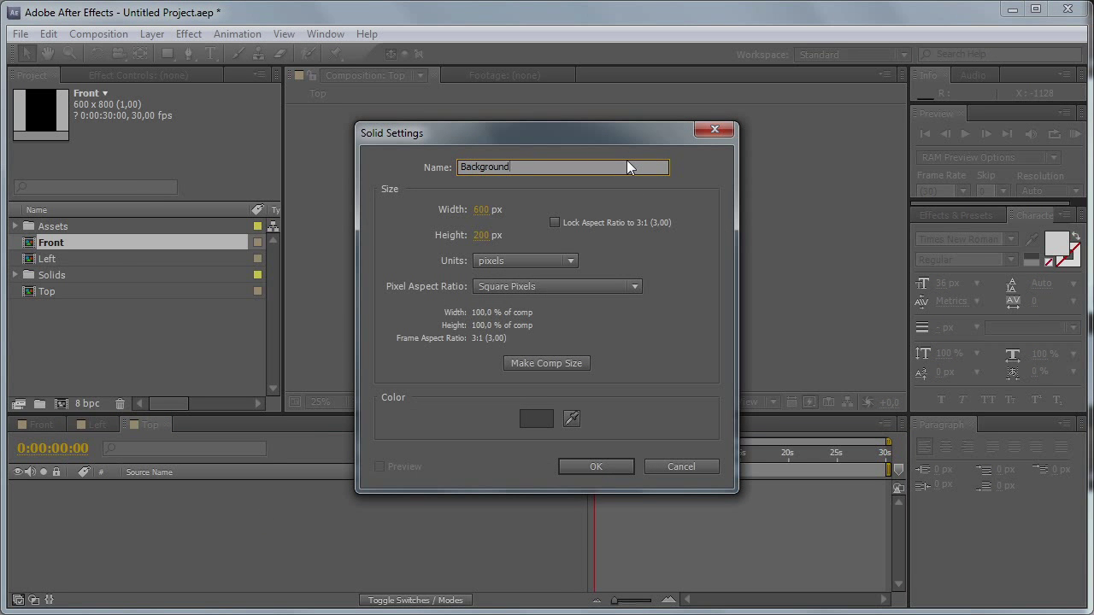
{"action": "left_click", "coordinate": [606, 462]}
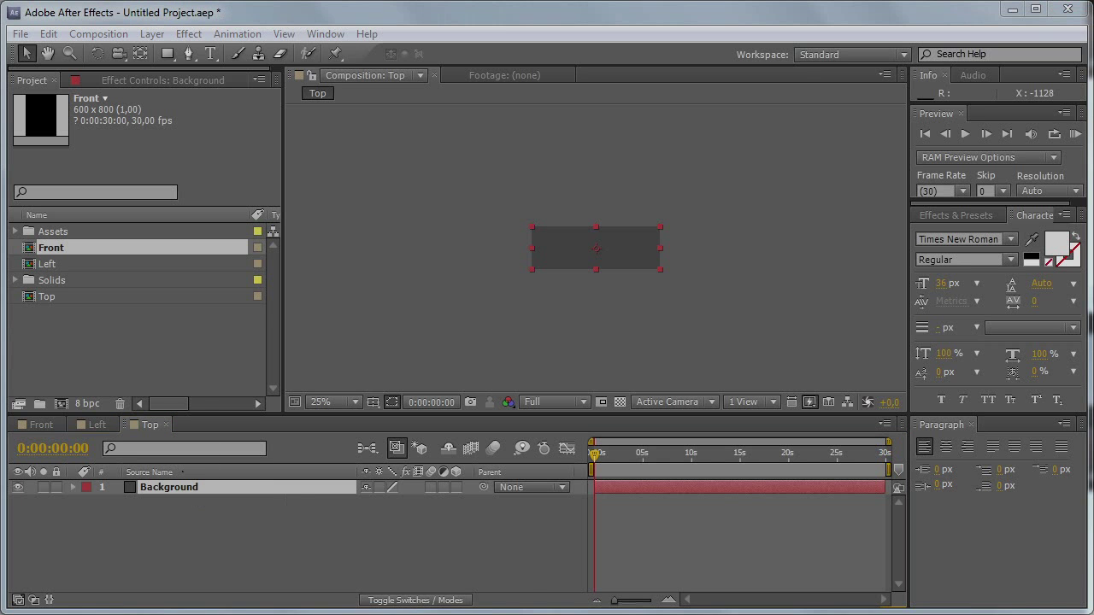
Step: Change the color of the Top composition's Background solid to 29211C
{"action": "right_click", "coordinate": [270, 568]}
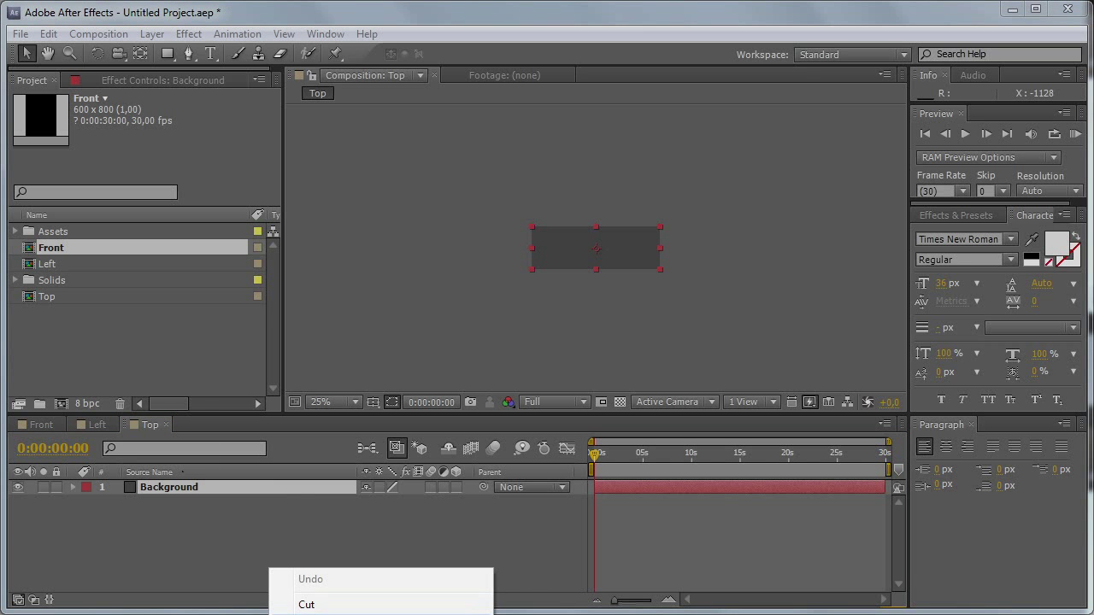
{"action": "key", "text": "Escape"}
{"action": "key", "text": "ctrl+shift+y"}
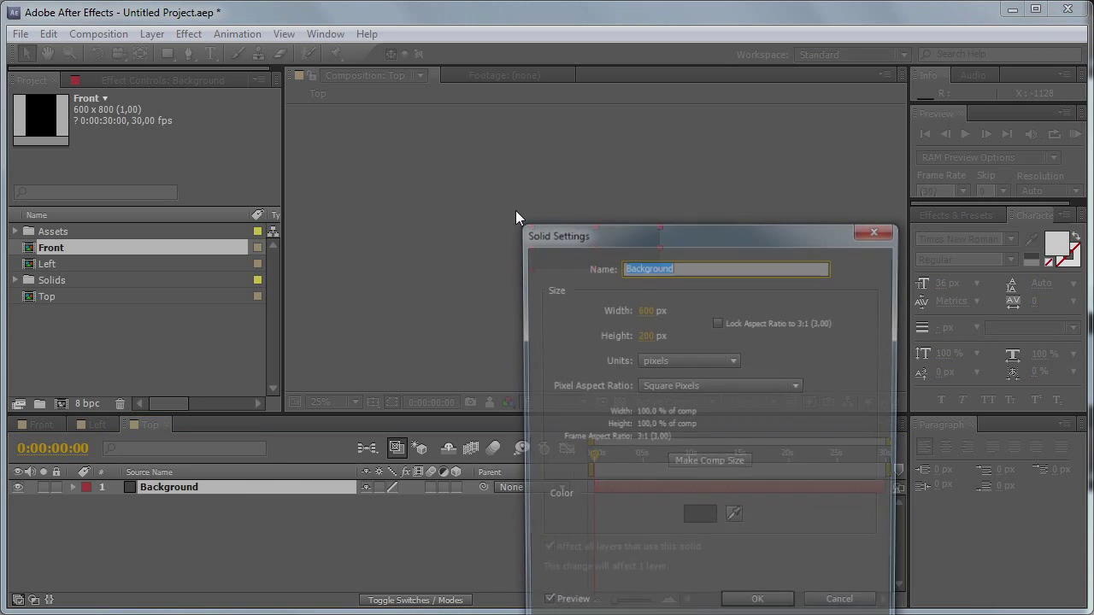
{"action": "left_click", "coordinate": [697, 518]}
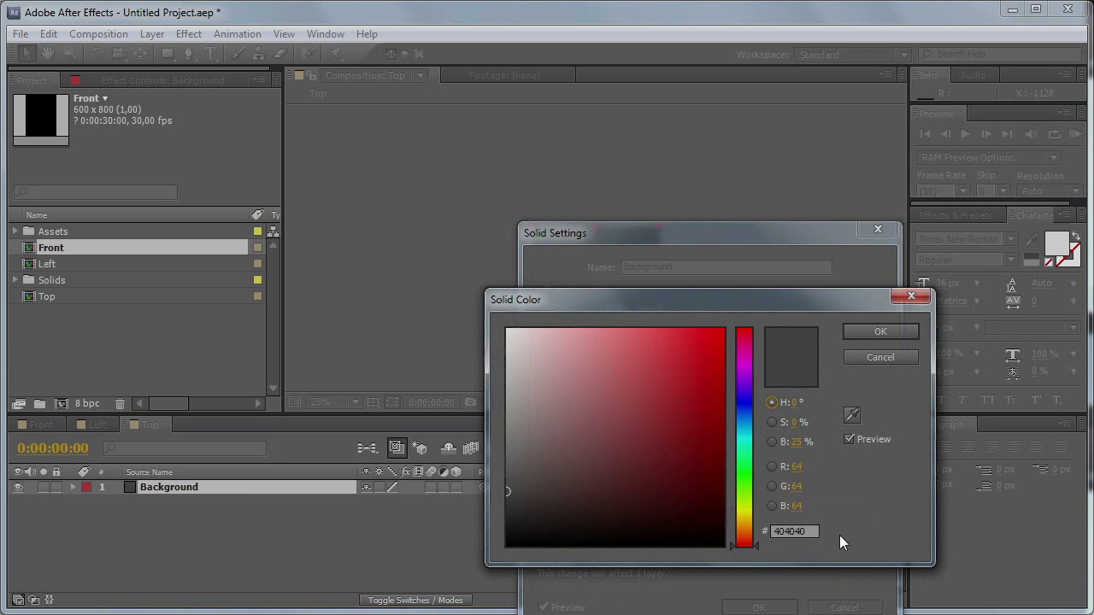
{"action": "type", "text": "29211C"}
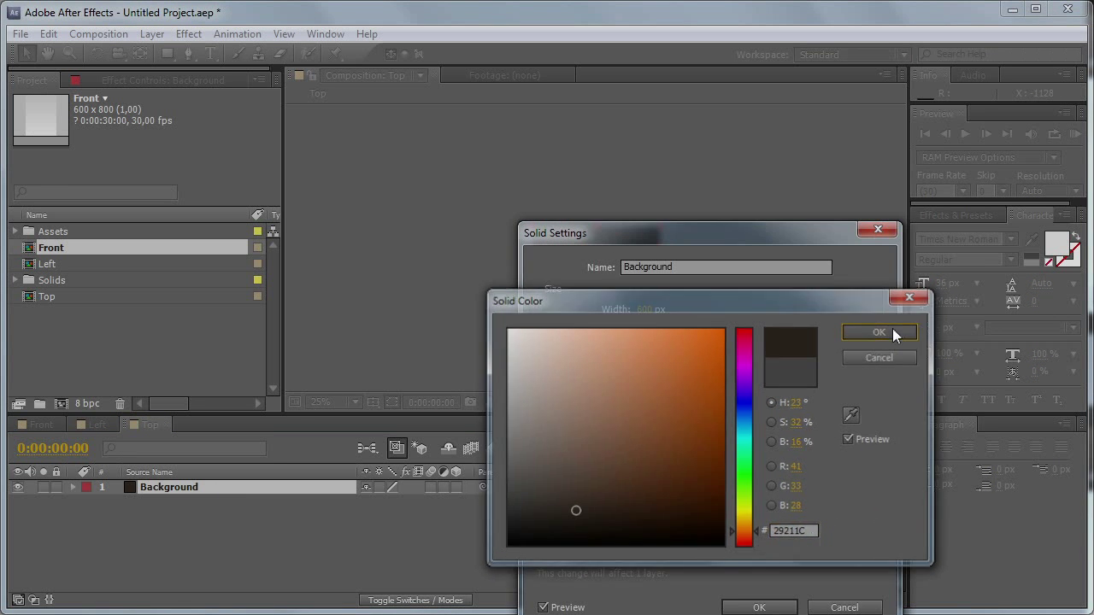
{"action": "left_click", "coordinate": [893, 332]}
{"action": "left_click", "coordinate": [787, 604]}
{"action": "scroll", "coordinate": [585, 221], "scroll_direction": "up", "scroll_amount": 4}
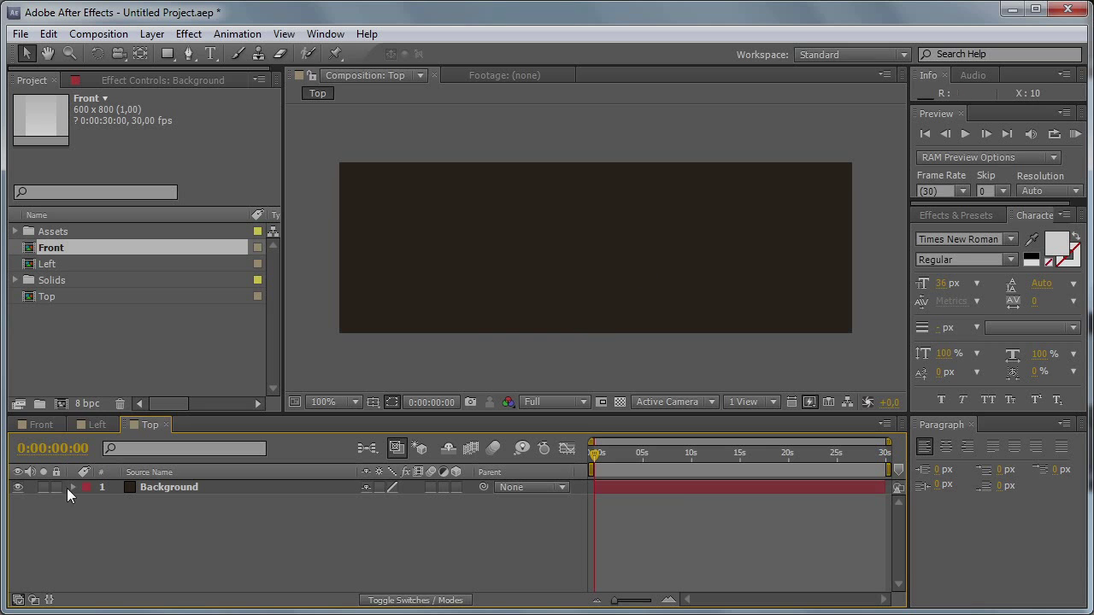
Step: Duplicate the Top composition and rename the copy Bottom
{"action": "left_click", "coordinate": [90, 425]}
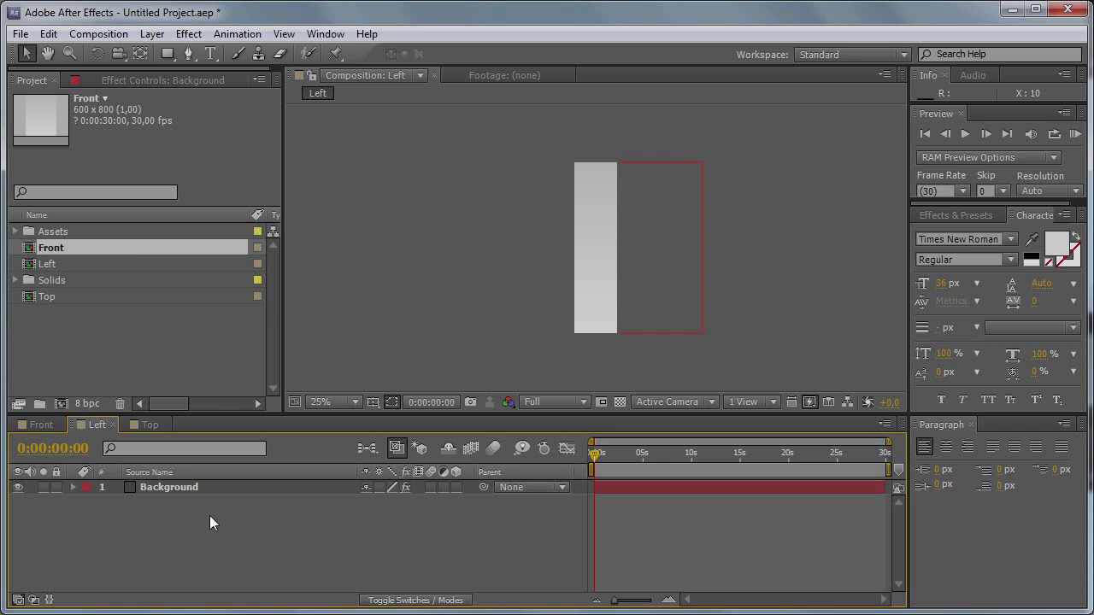
{"action": "key", "text": "ctrl+d"}
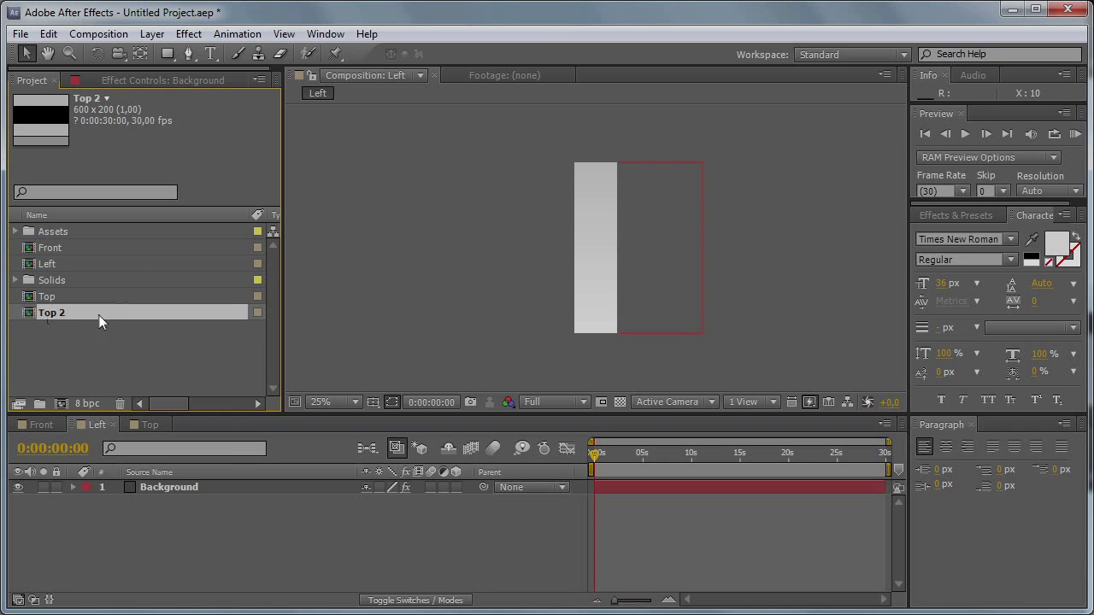
{"action": "key", "text": "Return"}
{"action": "type", "text": "Bott"}
{"action": "type", "text": "o"}
{"action": "key", "text": "BackSpace"}
{"action": "type", "text": "tom"}
{"action": "key", "text": "Return"}
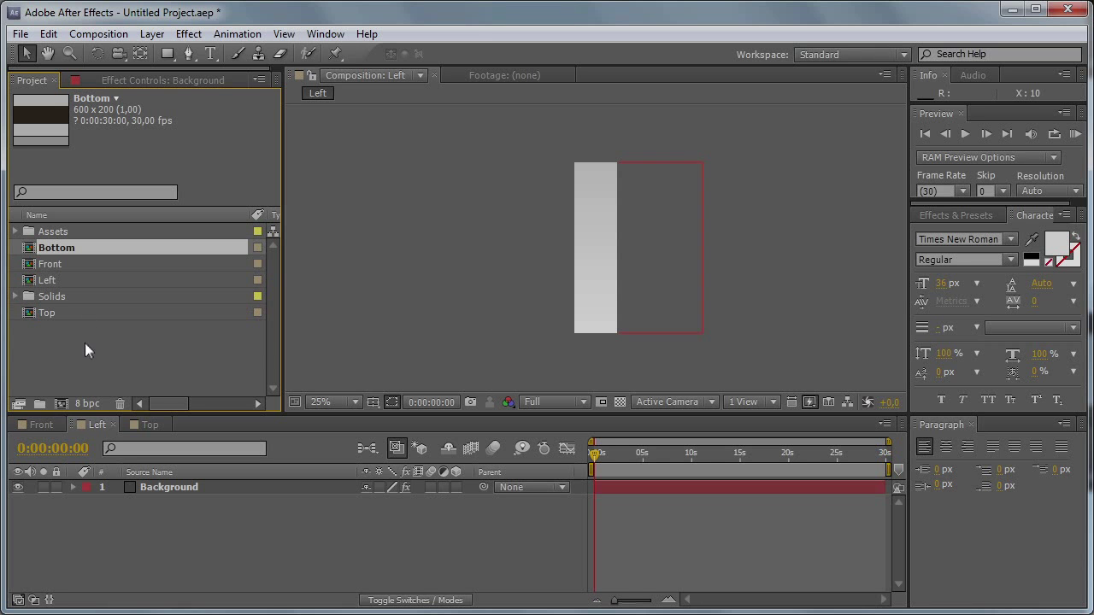
Step: Add a text layer reading "Front" to the Front composition
{"action": "left_click", "coordinate": [47, 265]}
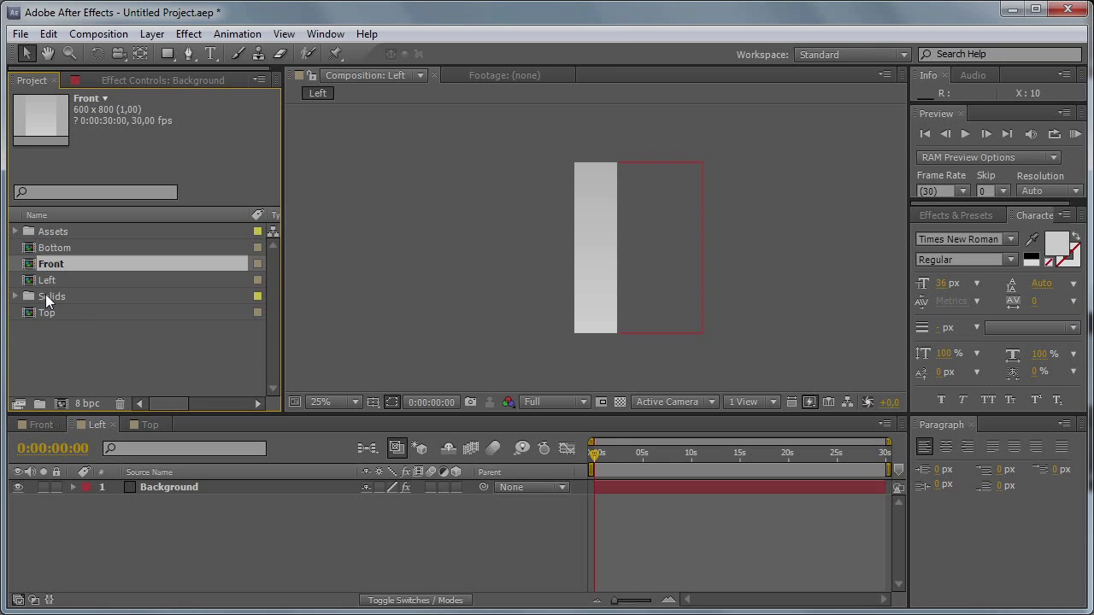
{"action": "left_click", "coordinate": [34, 426]}
{"action": "key", "text": "ctrl+t"}
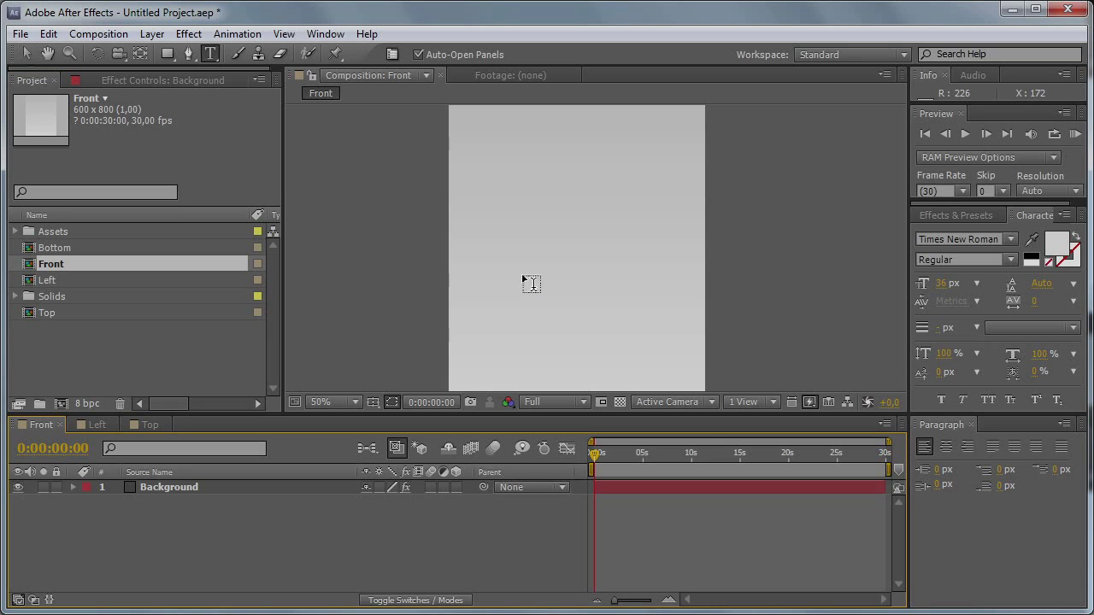
{"action": "left_click", "coordinate": [512, 264]}
{"action": "type", "text": "Front"}
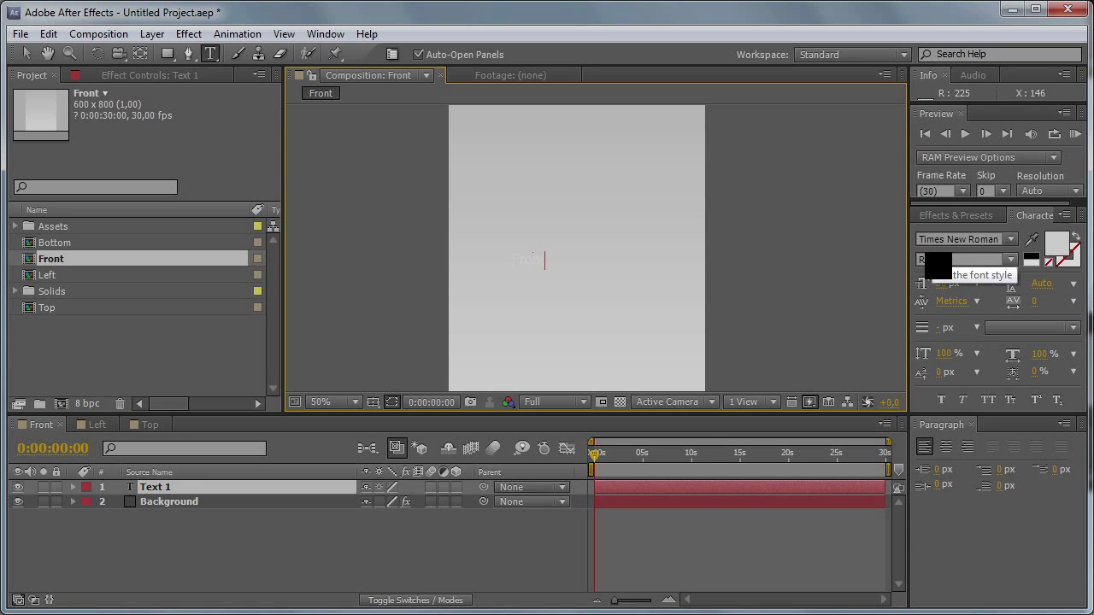
Step: Format the Front text in black at 100 px and center it horizontally, slightly above the middle of the face
{"action": "key", "text": "ctrl+a"}
{"action": "left_click", "coordinate": [1034, 250]}
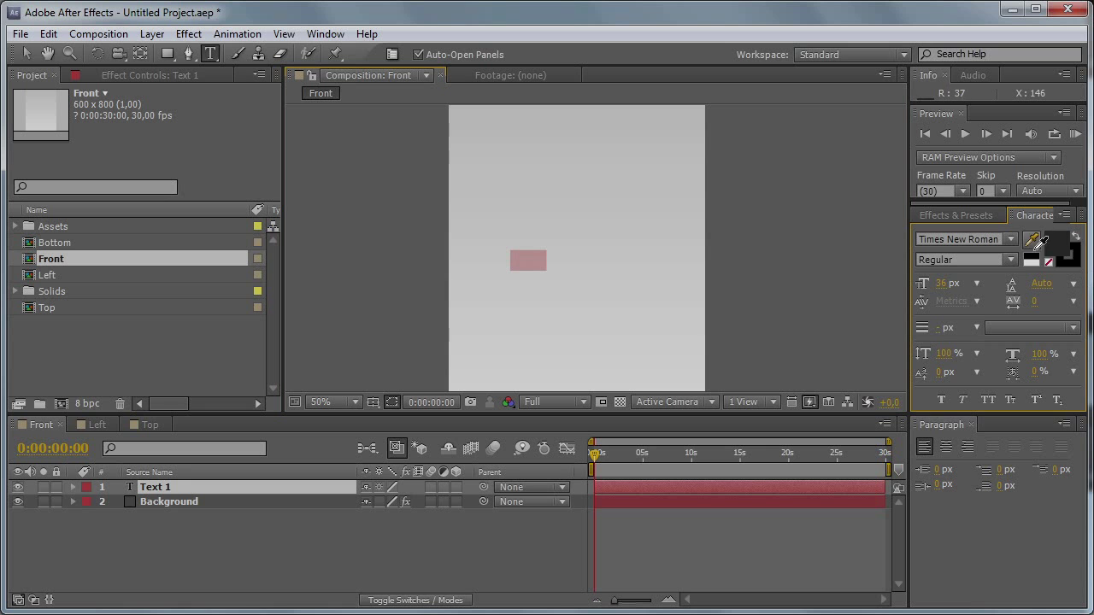
{"action": "left_click", "coordinate": [1033, 255]}
{"action": "left_click_drag", "start_coordinate": [941, 284], "coordinate": [1005, 276]}
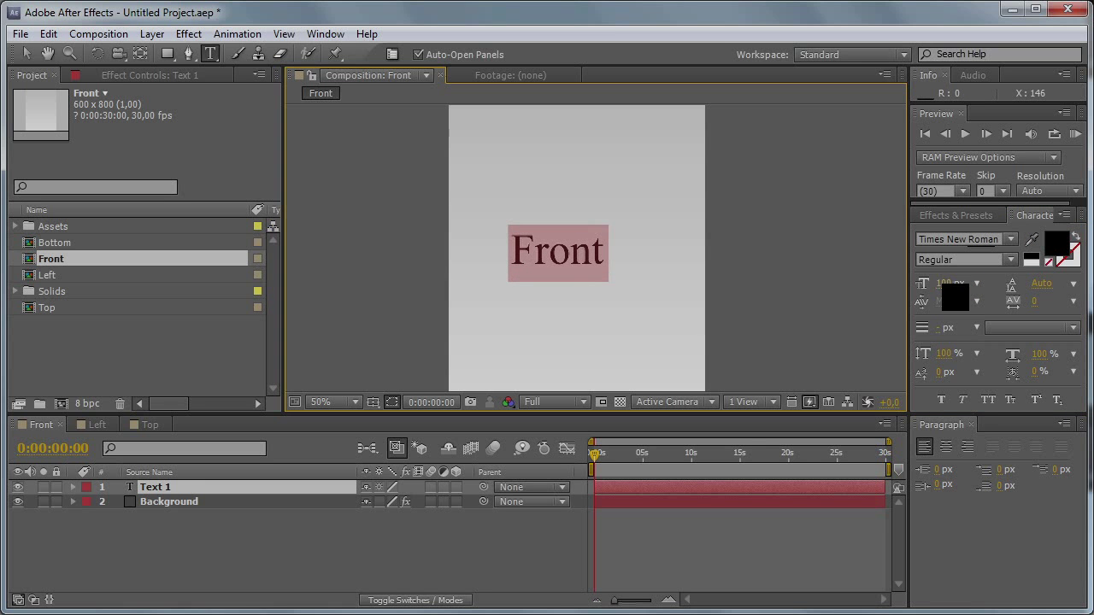
{"action": "left_click", "coordinate": [26, 53]}
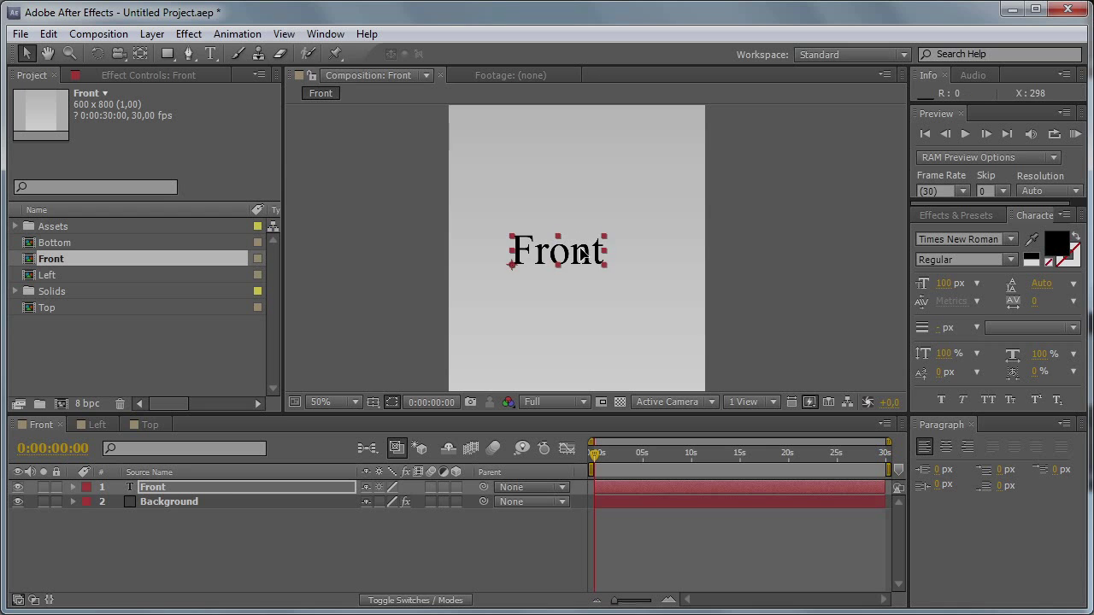
{"action": "left_click_drag", "start_coordinate": [581, 254], "coordinate": [600, 228]}
{"action": "left_click", "coordinate": [214, 485]}
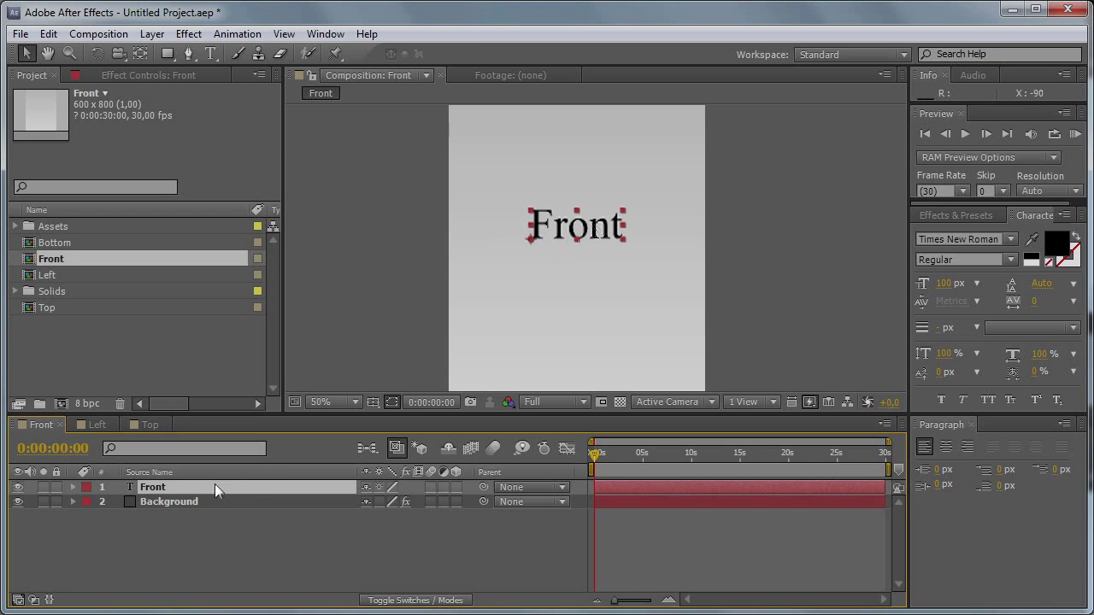
Step: Duplicate the Front composition and rename the copy Back
{"action": "left_click", "coordinate": [24, 260]}
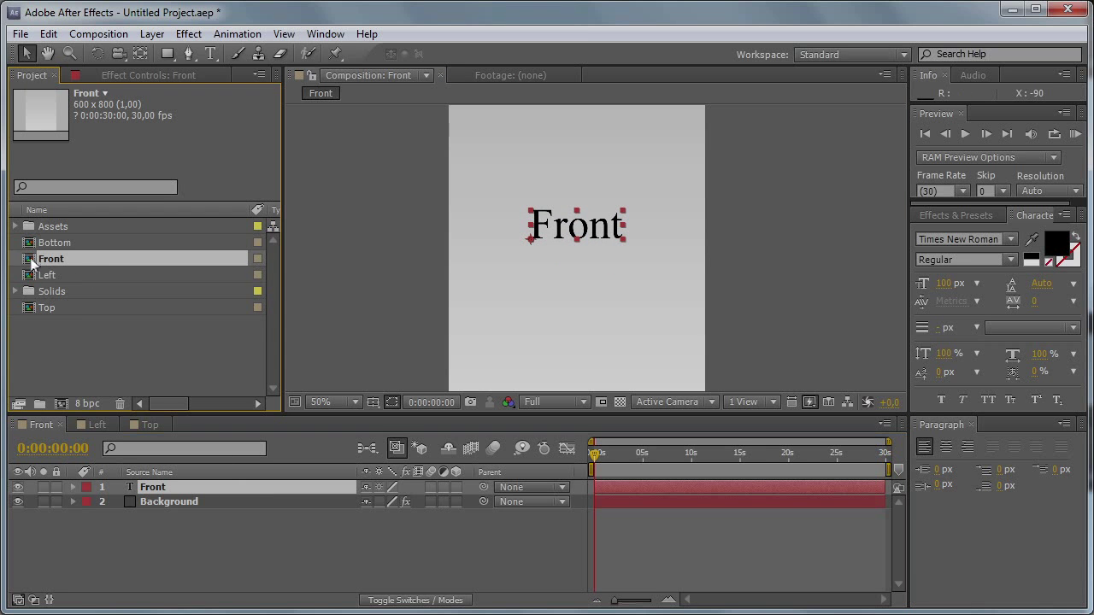
{"action": "key", "text": "ctrl+d"}
{"action": "key", "text": "Return"}
{"action": "type", "text": "Back"}
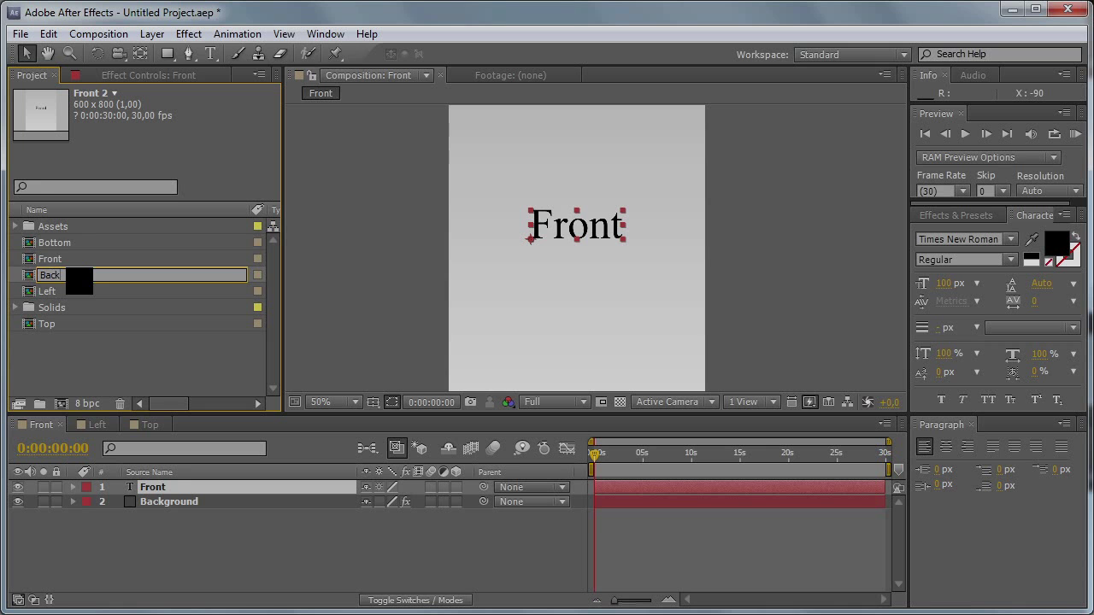
{"action": "key", "text": "Return"}
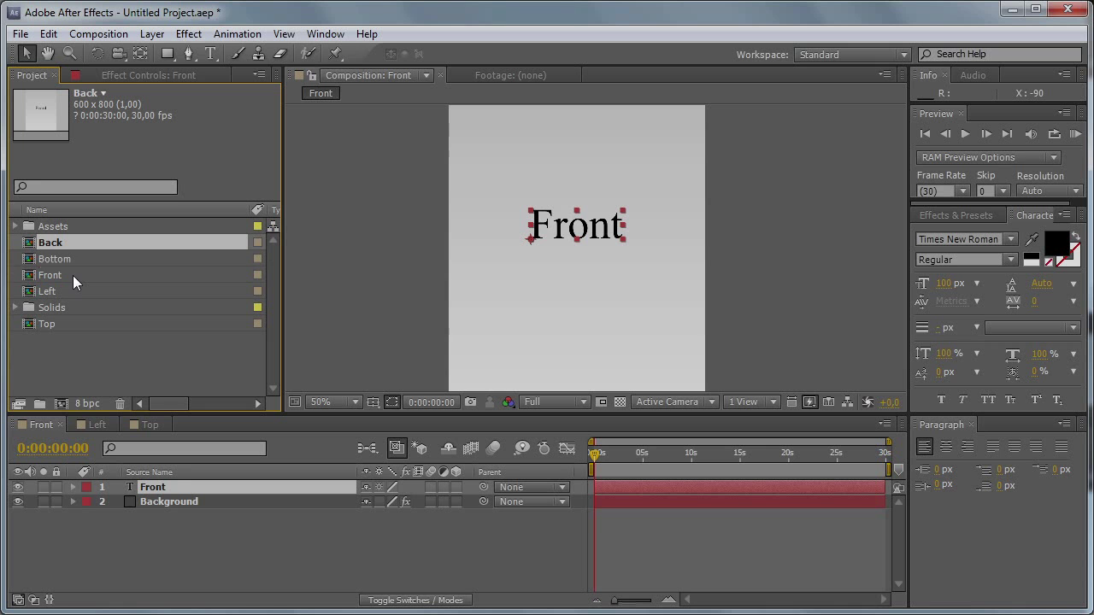
Step: Open the Back composition and change its text layer to read "Back"
{"action": "double_click", "coordinate": [31, 243]}
{"action": "double_click", "coordinate": [172, 487]}
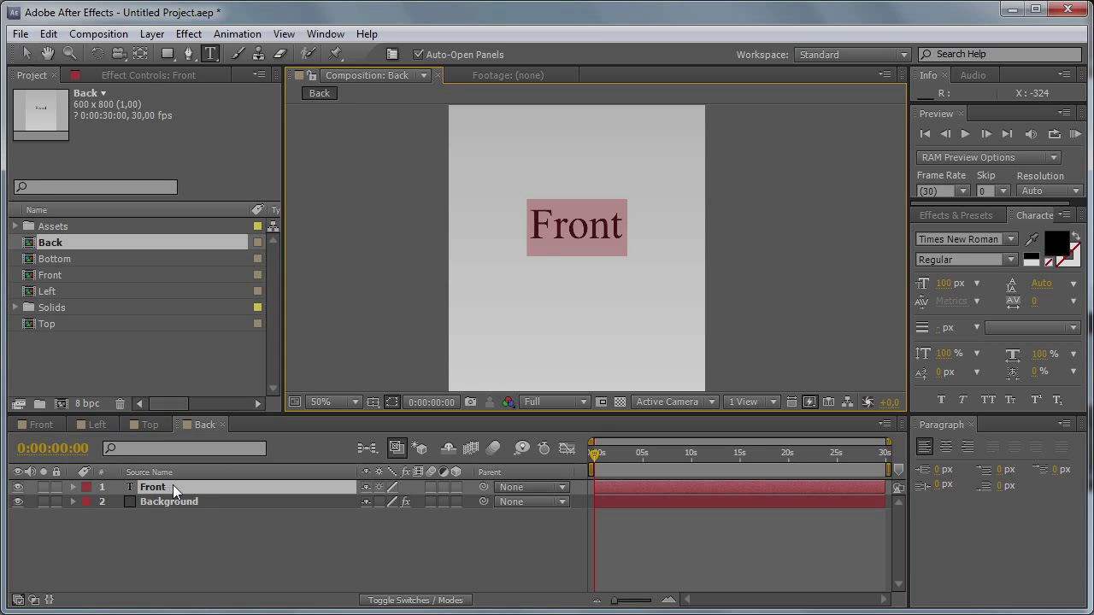
{"action": "type", "text": "Back"}
{"action": "left_click", "coordinate": [209, 527]}
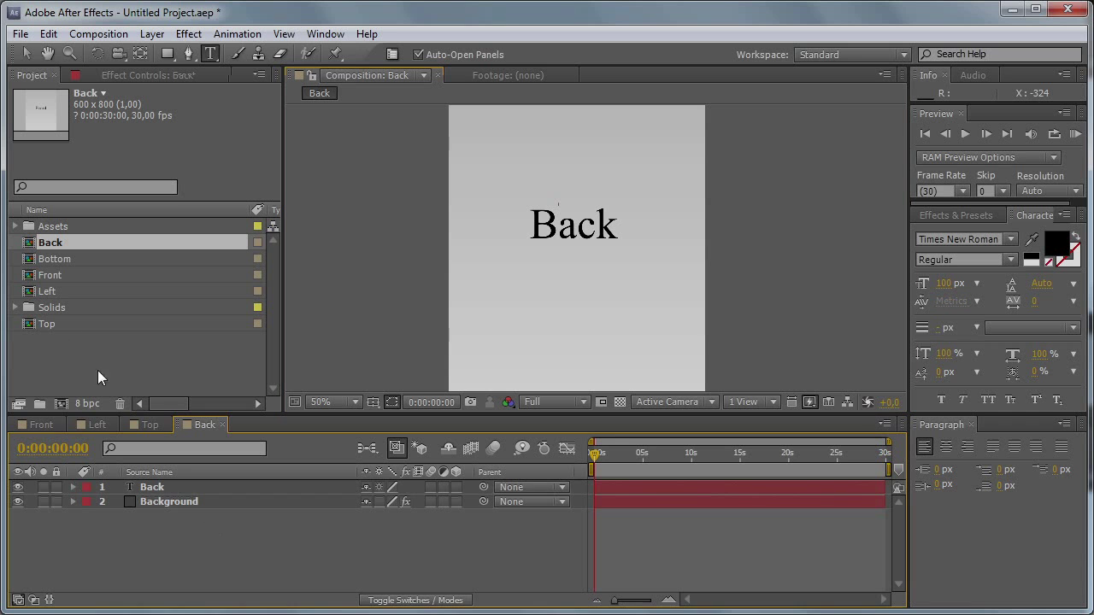
Step: Copy the Back text layer into the Left composition and move it onto the narrow face
{"action": "left_click", "coordinate": [152, 487]}
{"action": "double_click", "coordinate": [34, 293]}
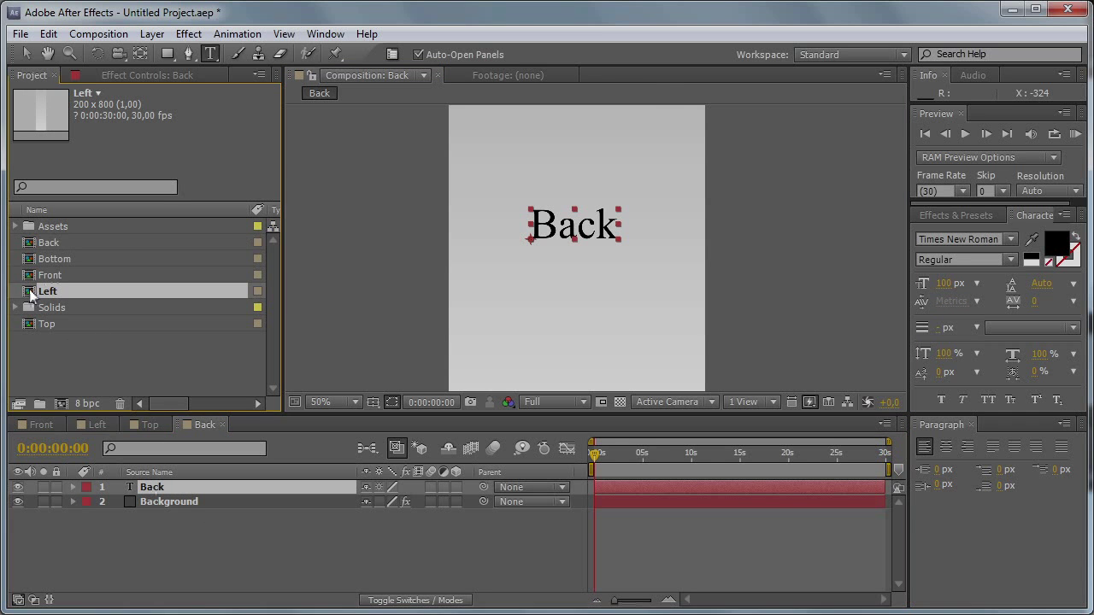
{"action": "key", "text": "ctrl+v"}
{"action": "scroll", "coordinate": [627, 226], "scroll_direction": "up", "scroll_amount": 1}
{"action": "key", "text": "v"}
{"action": "left_click_drag", "start_coordinate": [773, 217], "coordinate": [605, 225]}
Step: Change the Left composition's text to "left" and nudge it right toward the center of the face
{"action": "double_click", "coordinate": [624, 224]}
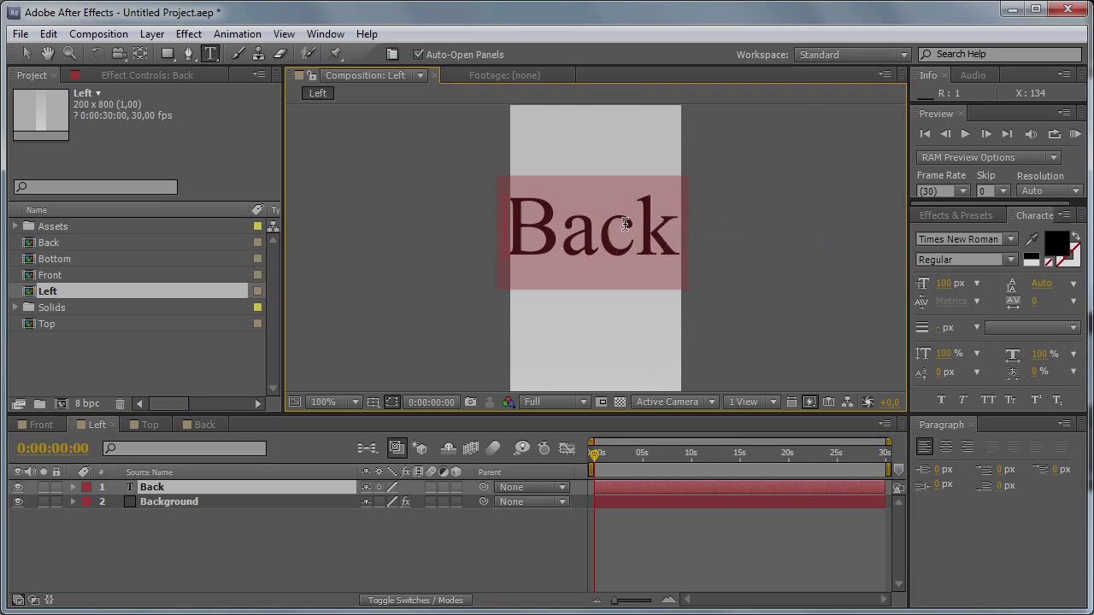
{"action": "type", "text": "left"}
{"action": "left_click", "coordinate": [226, 488]}
{"action": "key", "text": "v"}
{"action": "key", "text": "shift+Right"}
{"action": "key", "text": "shift+Right"}
{"action": "key", "text": "shift+Right"}
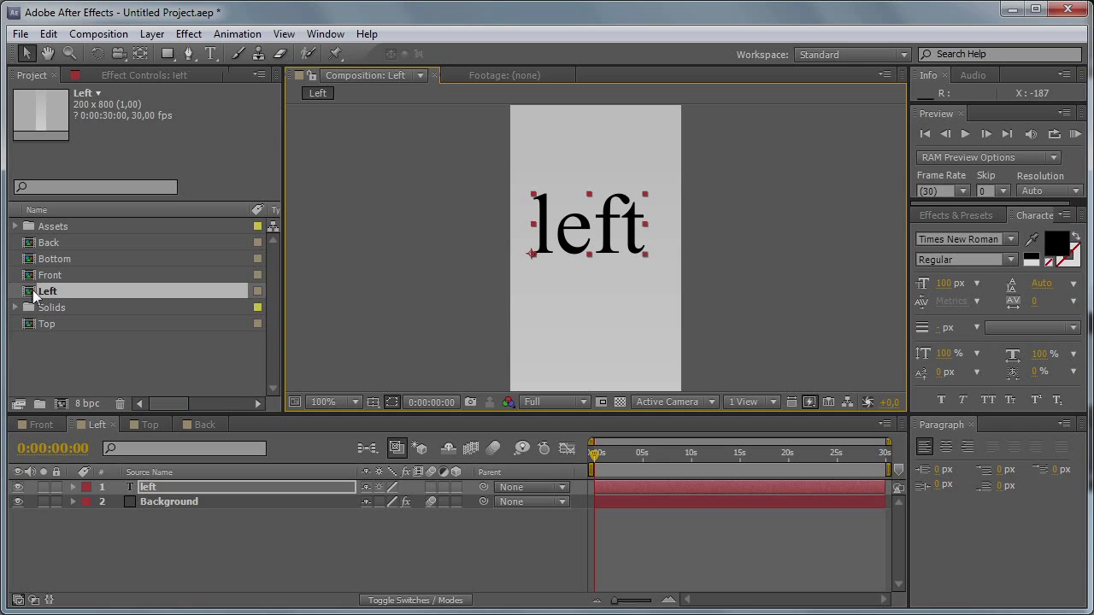
Step: Duplicate the Left composition and rename the copy Right
{"action": "left_click", "coordinate": [37, 292]}
{"action": "key", "text": "ctrl+d"}
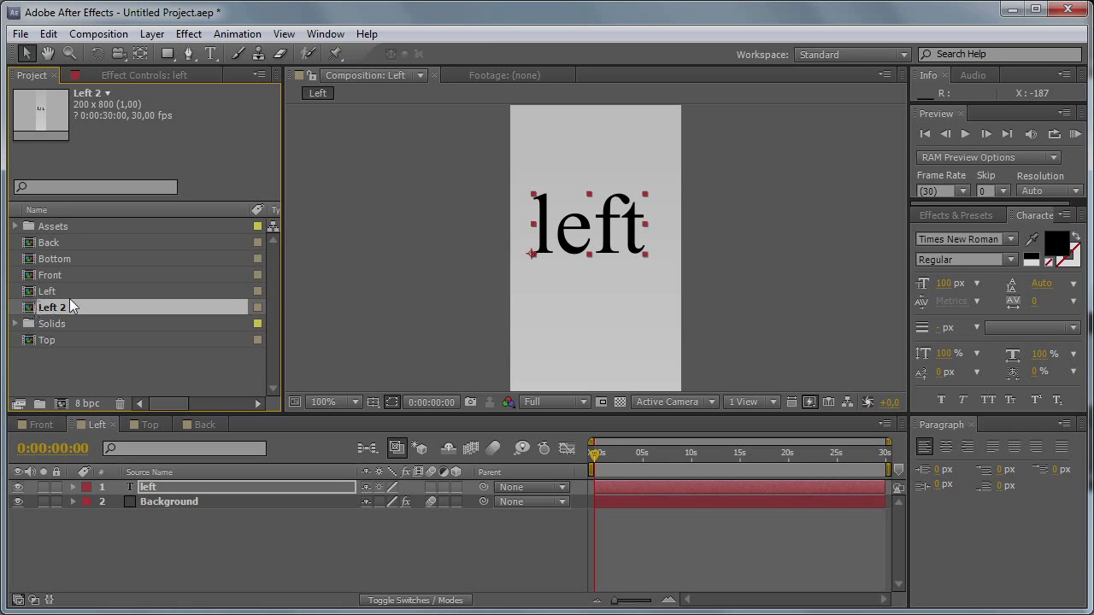
{"action": "key", "text": "Return"}
{"action": "type", "text": "Right"}
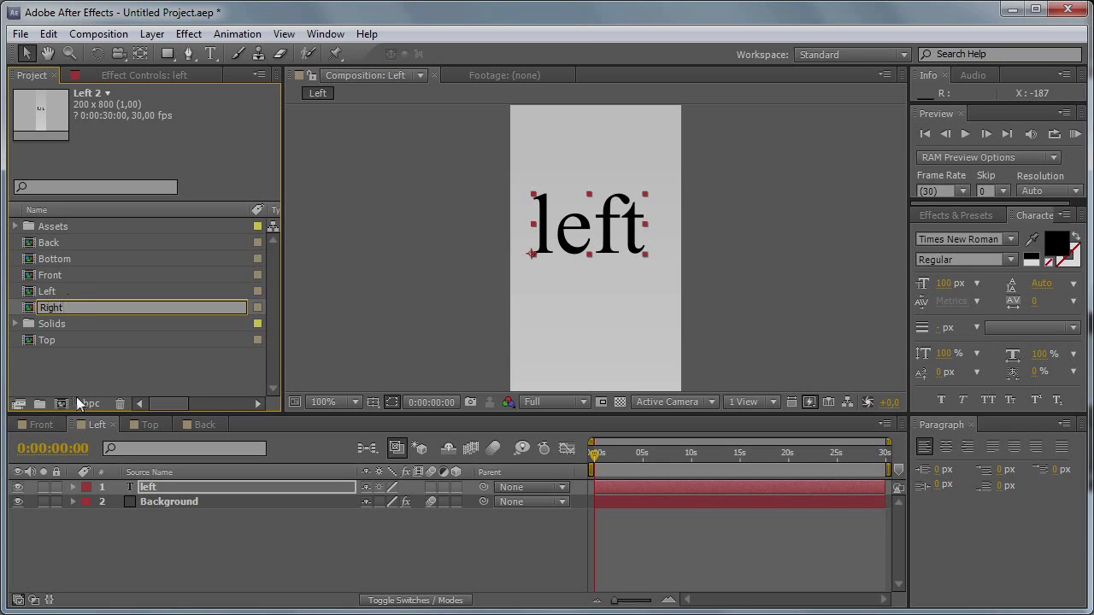
{"action": "left_click", "coordinate": [101, 360]}
Step: Open the Right composition and change its text layer to read "right"
{"action": "double_click", "coordinate": [26, 310]}
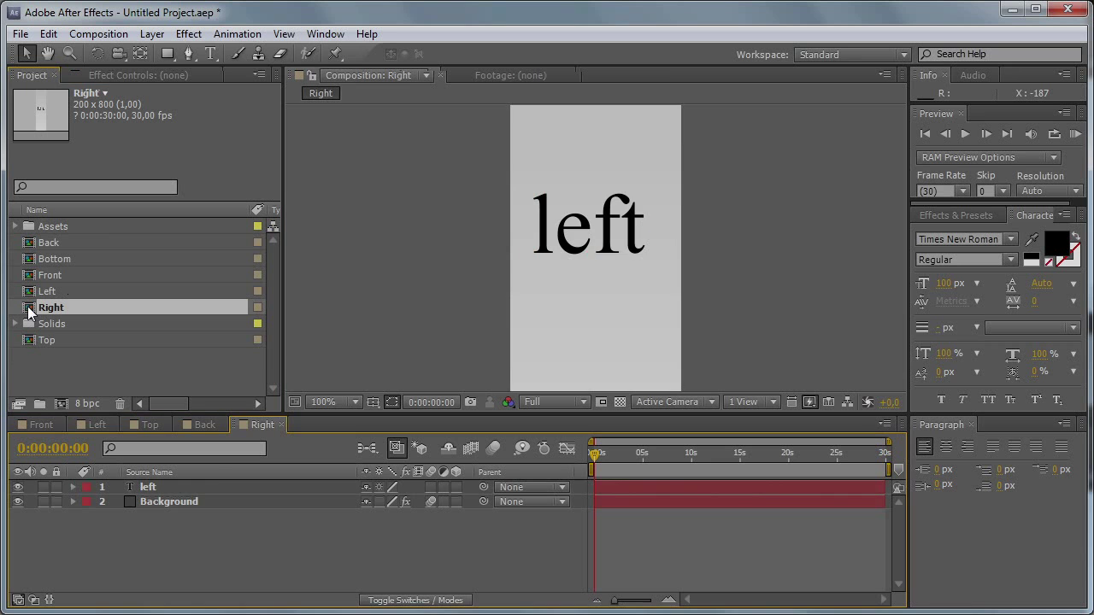
{"action": "double_click", "coordinate": [195, 490]}
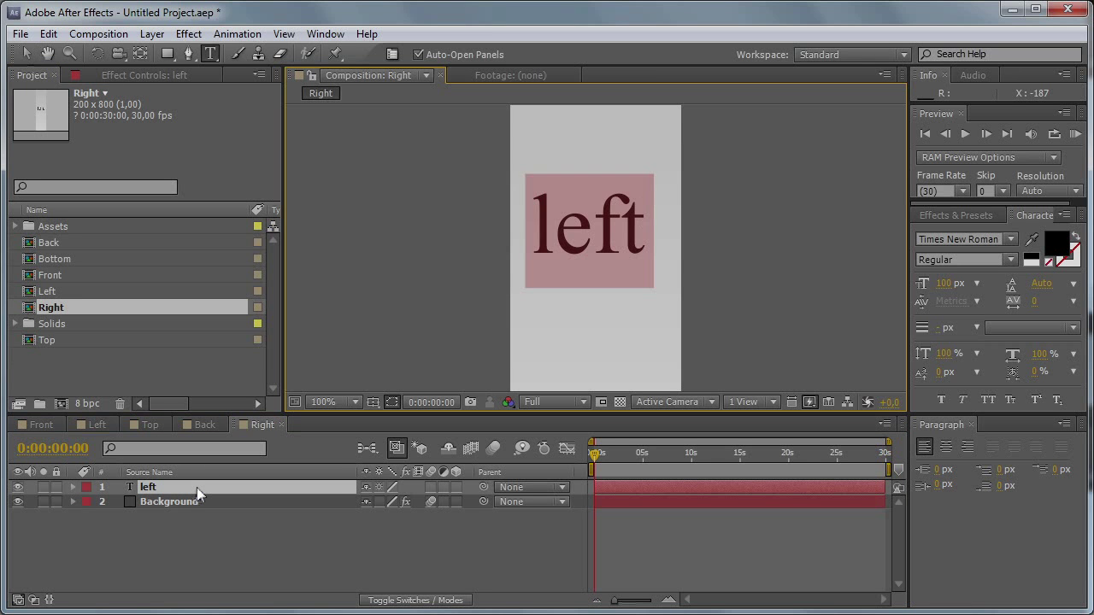
{"action": "type", "text": "right"}
{"action": "left_click", "coordinate": [28, 54]}
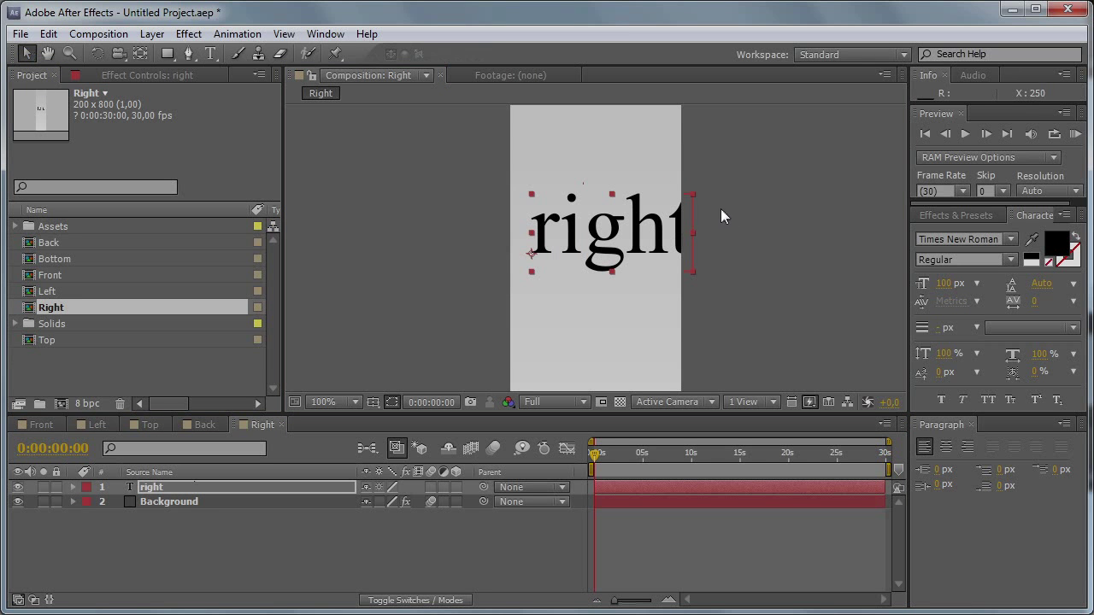
Step: Center the "right" text on its narrow face and add a text layer reading "TOP" in the Top composition
{"action": "left_click_drag", "start_coordinate": [629, 231], "coordinate": [616, 233]}
{"action": "left_click", "coordinate": [148, 426]}
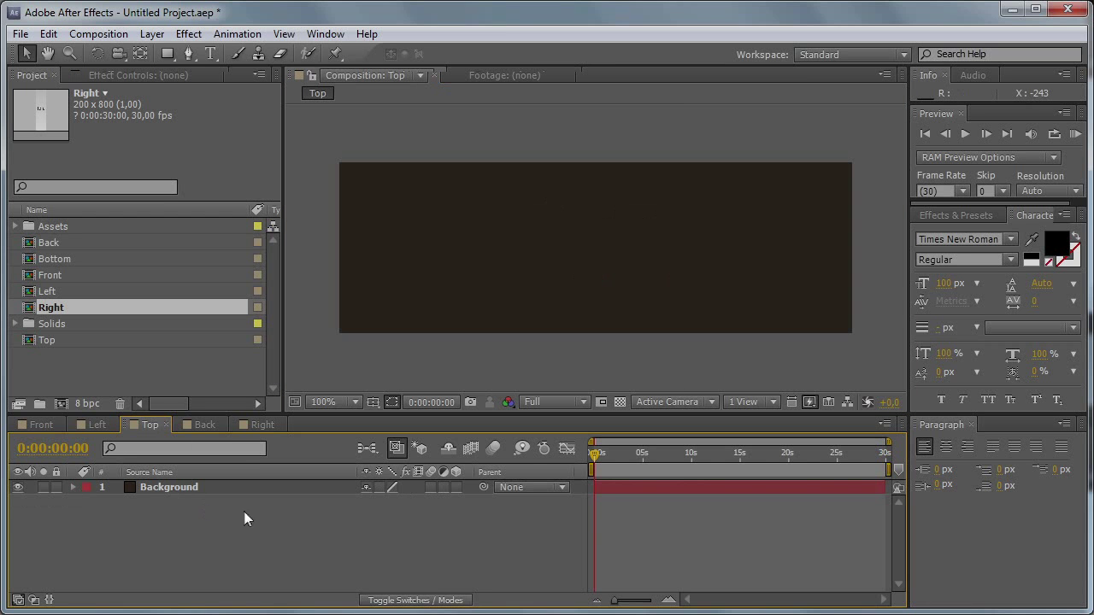
{"action": "key", "text": "ctrl+t"}
{"action": "left_click", "coordinate": [520, 243]}
{"action": "type", "text": "TOP"}
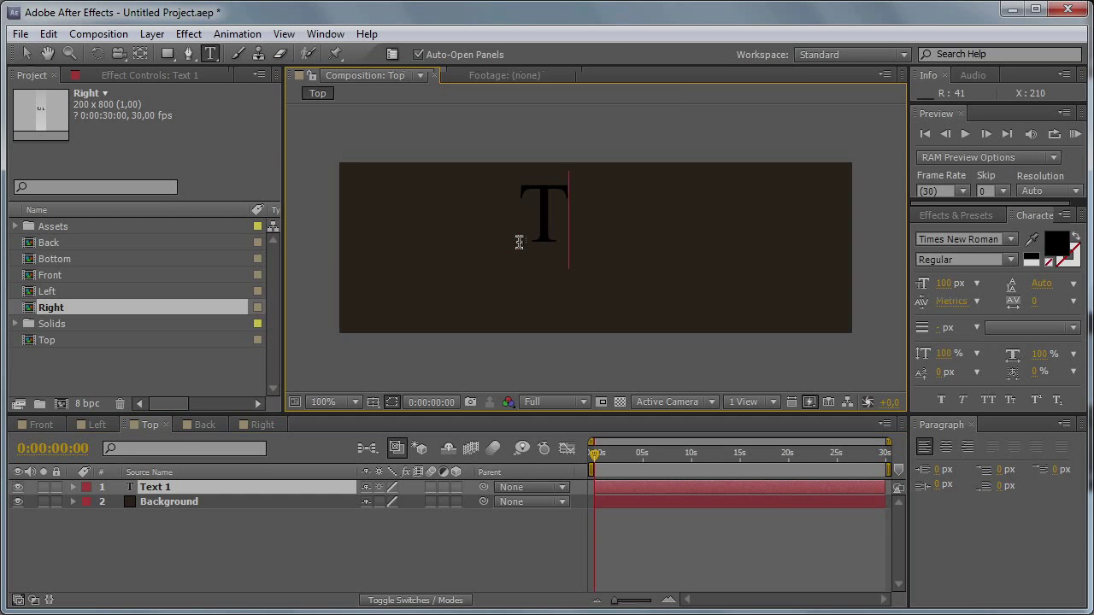
Step: Recolor the TOP text to near-white and center it on the dark face
{"action": "key", "text": "ctrl+a"}
{"action": "left_click", "coordinate": [1034, 254]}
{"action": "left_click", "coordinate": [299, 535]}
{"action": "left_click", "coordinate": [204, 487]}
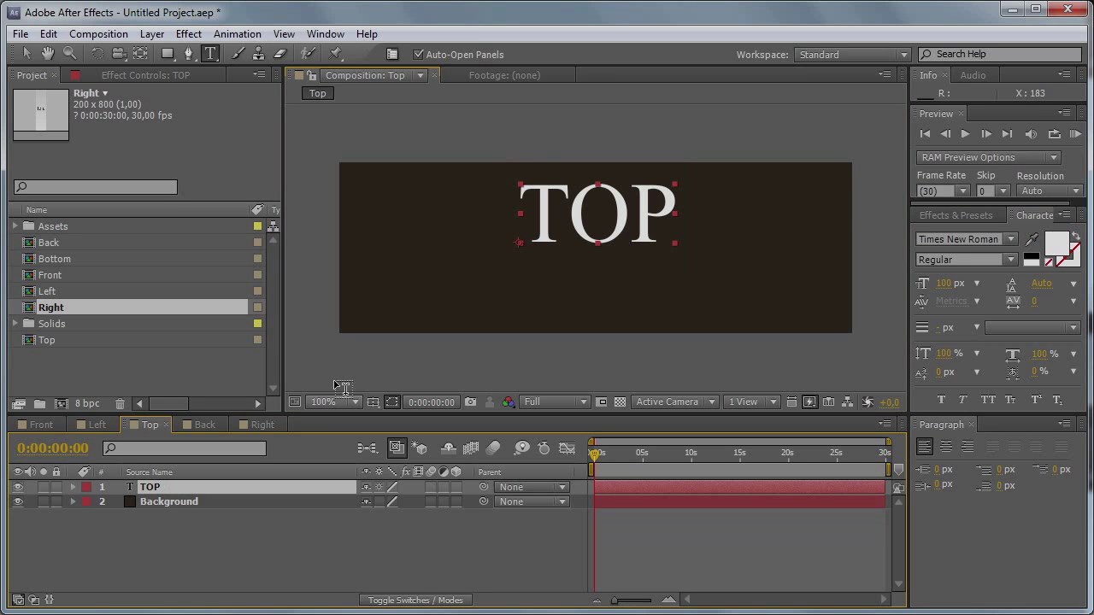
{"action": "key", "text": "v"}
{"action": "left_click_drag", "start_coordinate": [538, 220], "coordinate": [532, 253]}
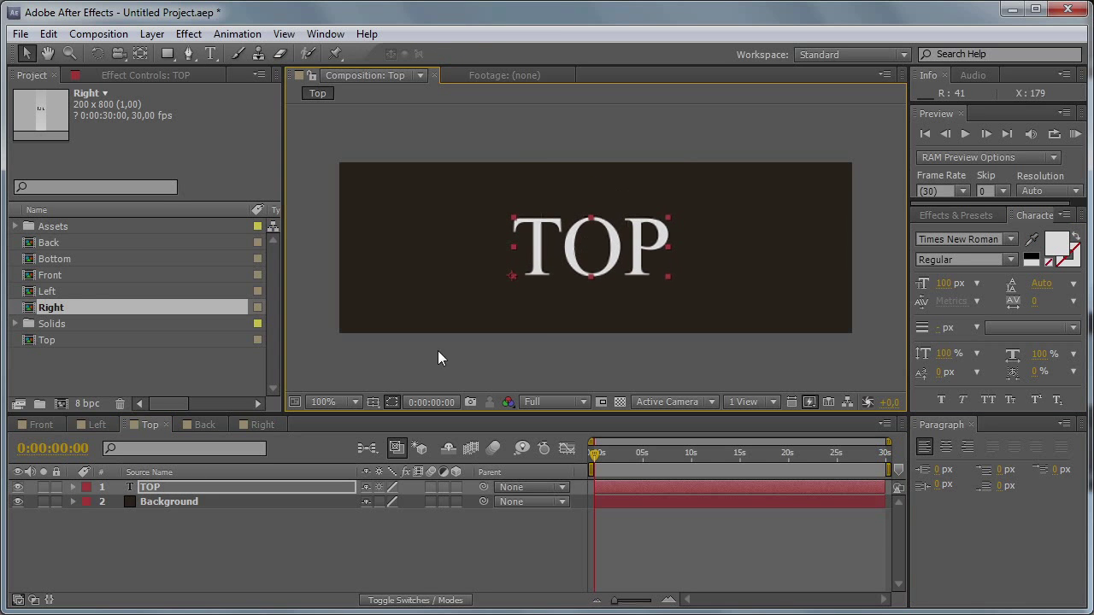
Step: Open the Bottom composition and paste a copy of the TOP text layer into it
{"action": "double_click", "coordinate": [61, 260]}
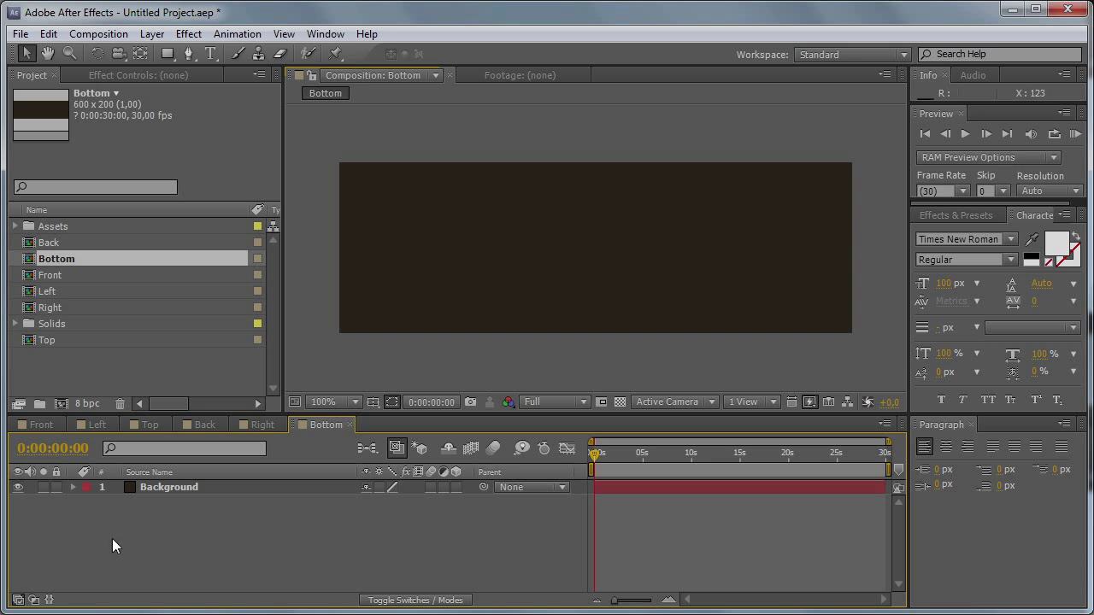
{"action": "left_click", "coordinate": [257, 425]}
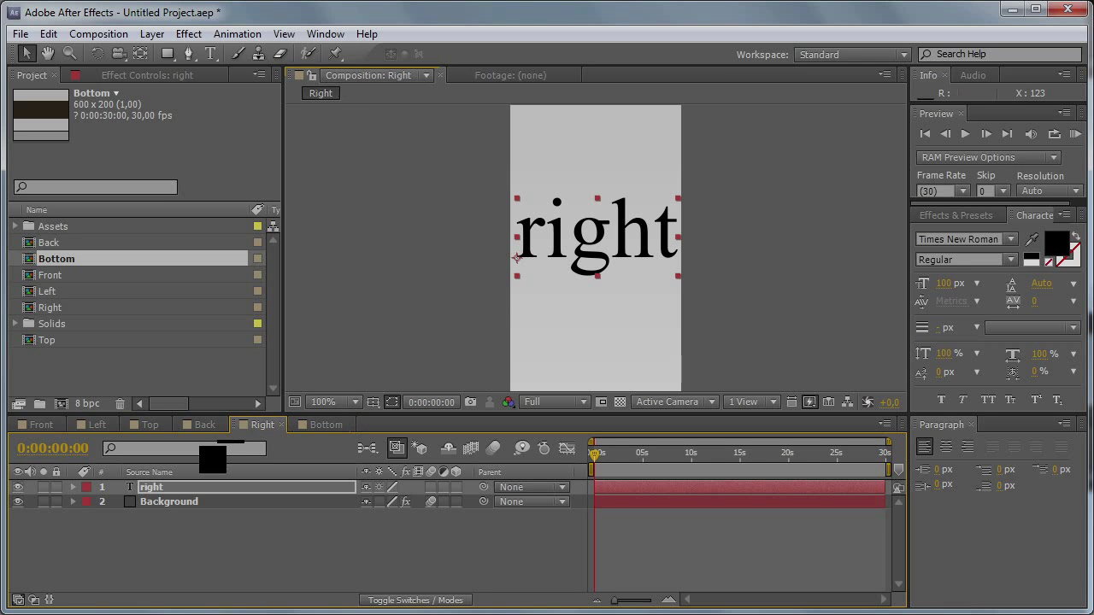
{"action": "left_click", "coordinate": [150, 424]}
{"action": "left_click", "coordinate": [326, 425]}
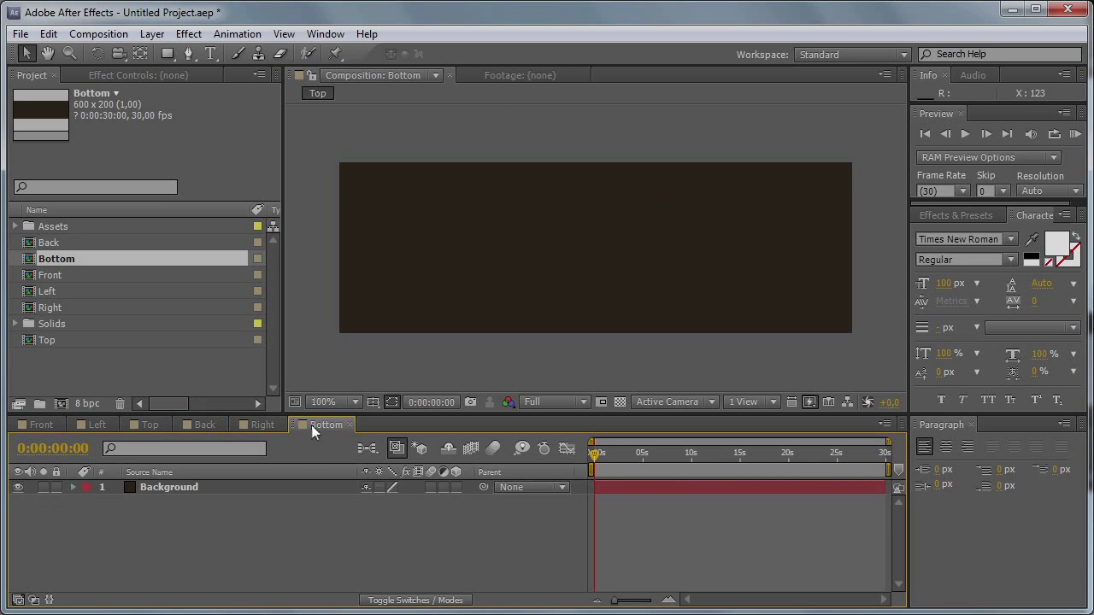
{"action": "key", "text": "ctrl+v"}
Step: Change the pasted text in the Bottom composition to "BOTTOM" and center it on the face
{"action": "double_click", "coordinate": [559, 259]}
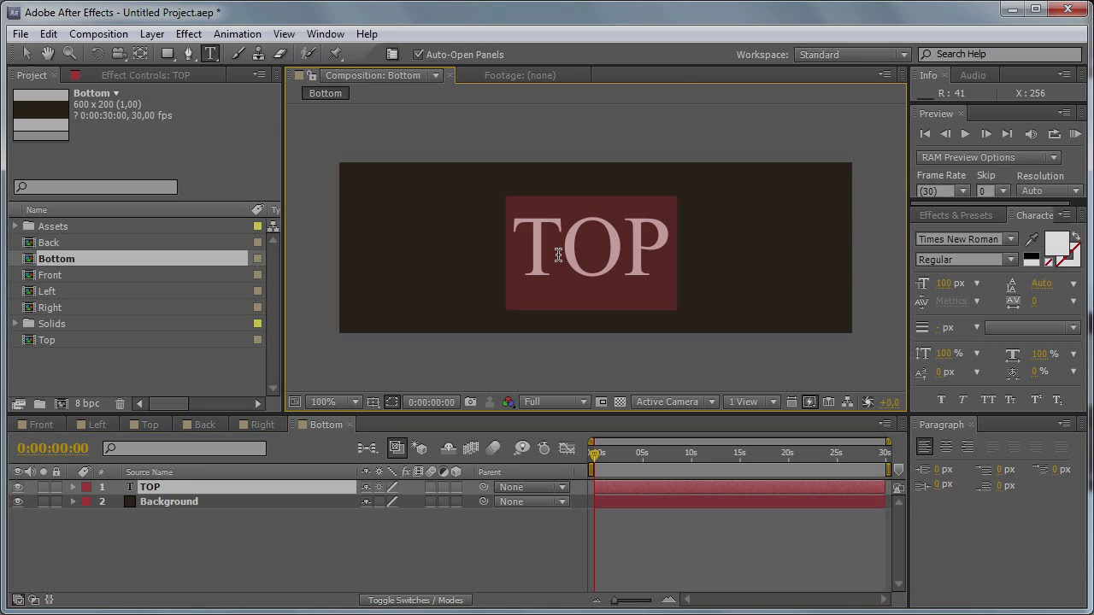
{"action": "type", "text": "BOTTOM"}
{"action": "left_click", "coordinate": [26, 54]}
{"action": "left_click_drag", "start_coordinate": [782, 261], "coordinate": [688, 254]}
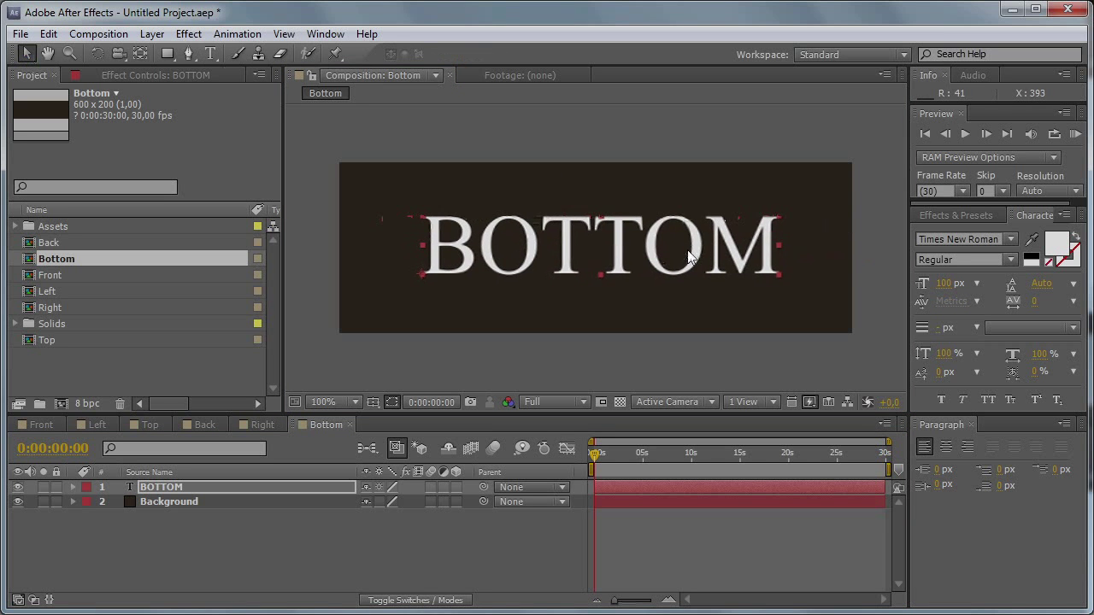
{"action": "left_click", "coordinate": [529, 526]}
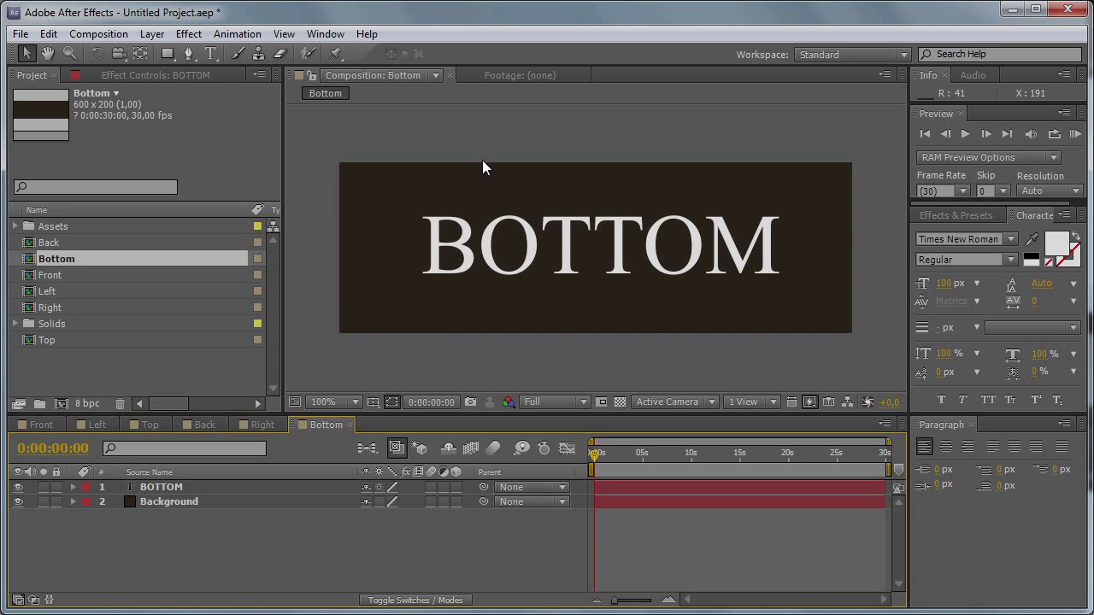
Step: Group the Top, Right, Left, Front, Bottom and Back compositions in a new project folder named PreComps
{"action": "left_click", "coordinate": [73, 356]}
{"action": "left_click", "coordinate": [49, 340]}
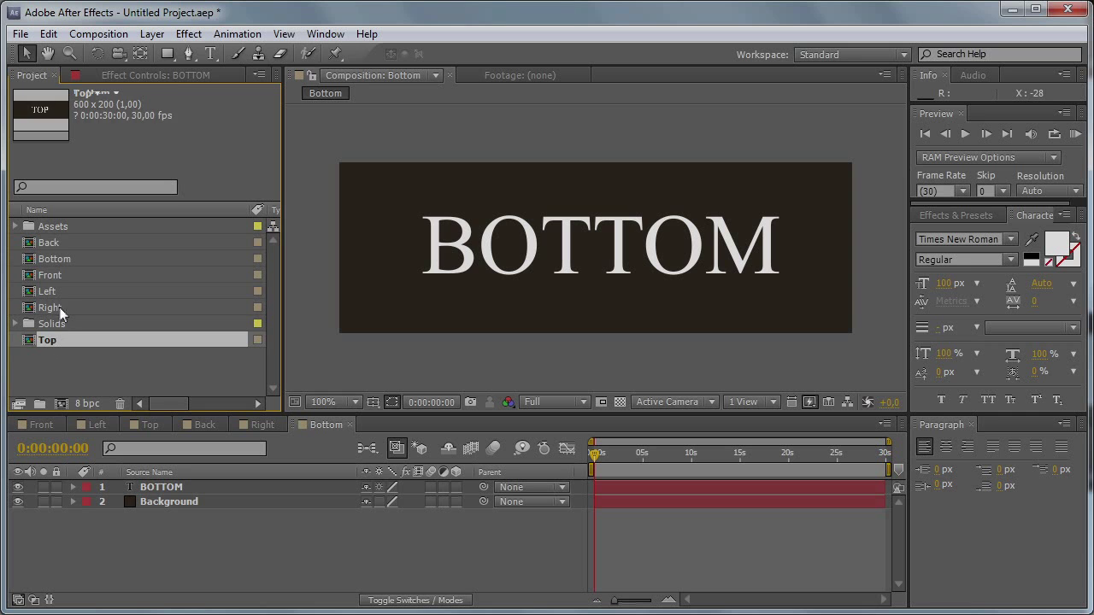
{"action": "left_click", "coordinate": [55, 308], "text": "ctrl"}
{"action": "left_click", "coordinate": [58, 292], "text": "ctrl"}
{"action": "left_click", "coordinate": [59, 276], "text": "ctrl"}
{"action": "left_click", "coordinate": [59, 262], "text": "ctrl"}
{"action": "left_click", "coordinate": [59, 242], "text": "ctrl"}
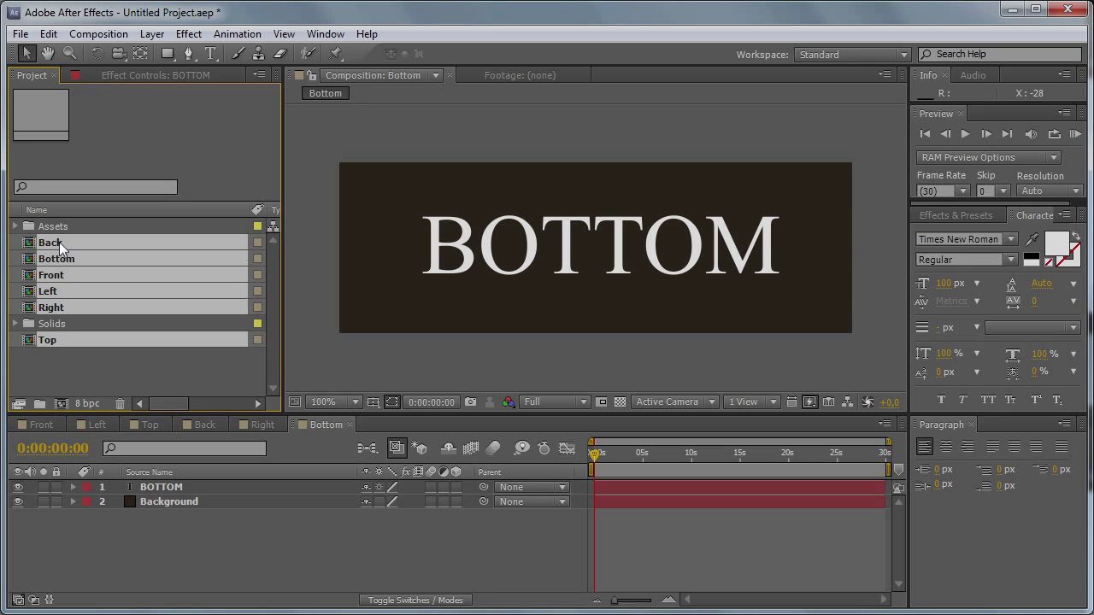
{"action": "left_click_drag", "start_coordinate": [69, 342], "coordinate": [41, 410]}
{"action": "type", "text": "PreComps"}
{"action": "key", "text": "Return"}
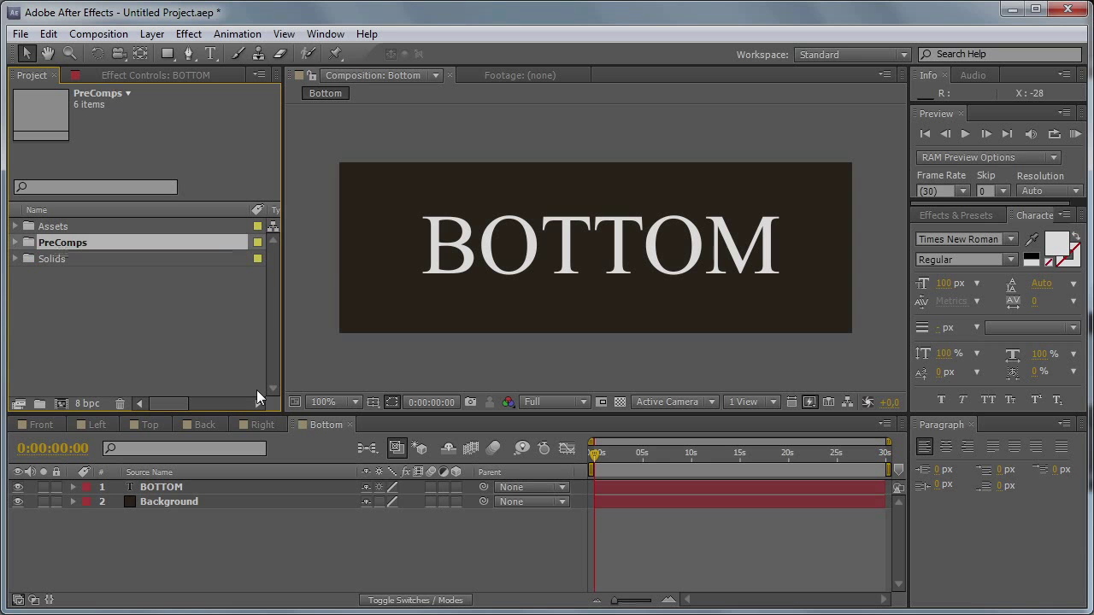
Step: Create a composition named Scene_1 outside the folders, using the HDV/HDTV 720 29.97 preset with the frame rate set to 30
{"action": "left_click", "coordinate": [147, 295]}
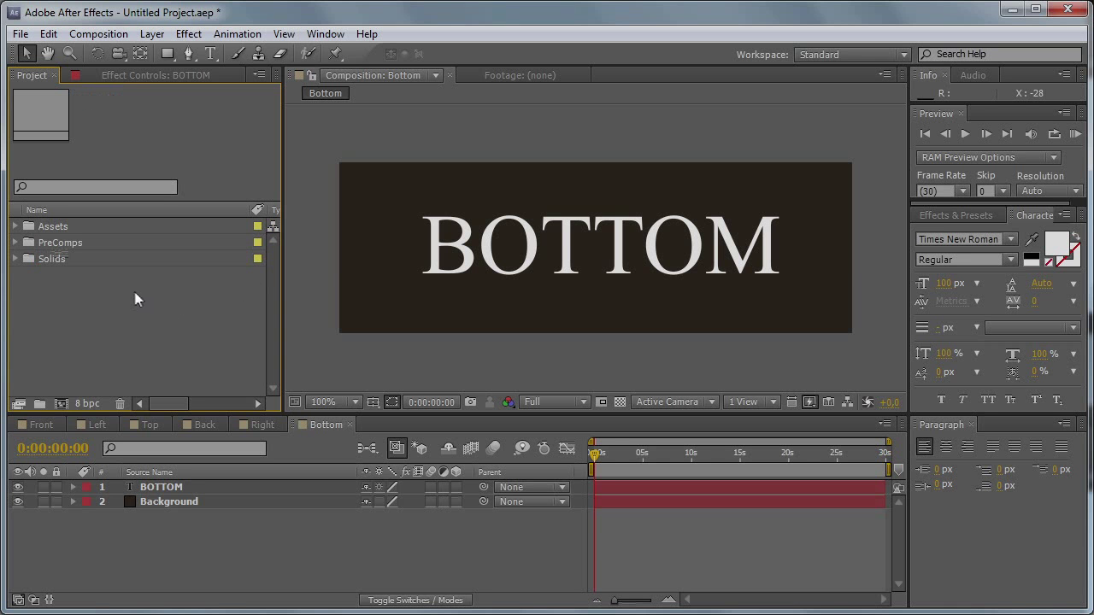
{"action": "key", "text": "ctrl+n"}
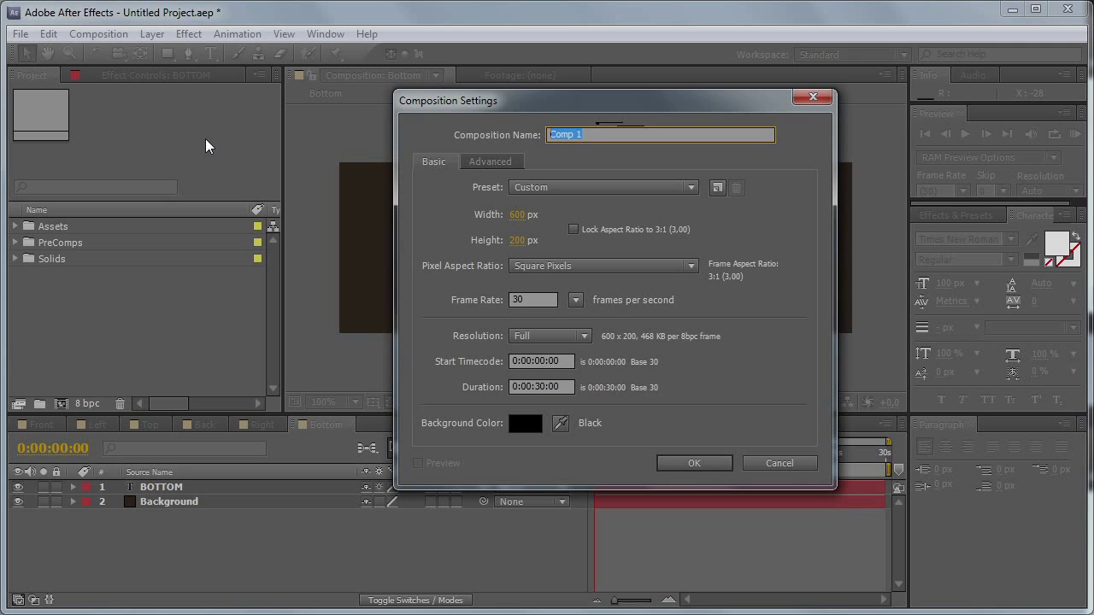
{"action": "type", "text": "Sc"}
{"action": "left_click", "coordinate": [564, 188]}
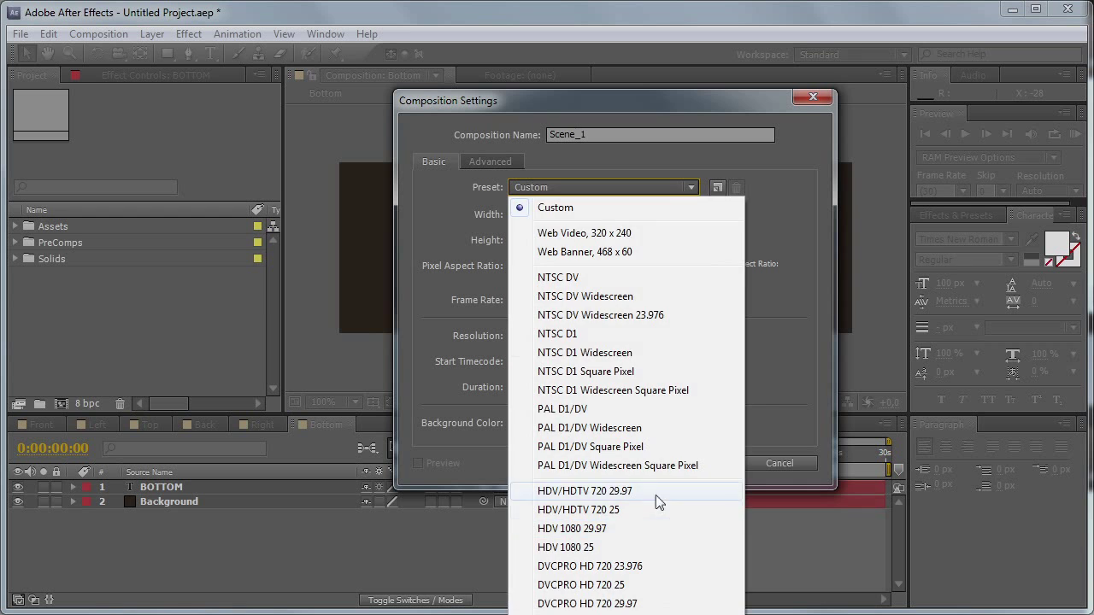
{"action": "left_click", "coordinate": [656, 529]}
{"action": "double_click", "coordinate": [535, 300]}
{"action": "type", "text": "30"}
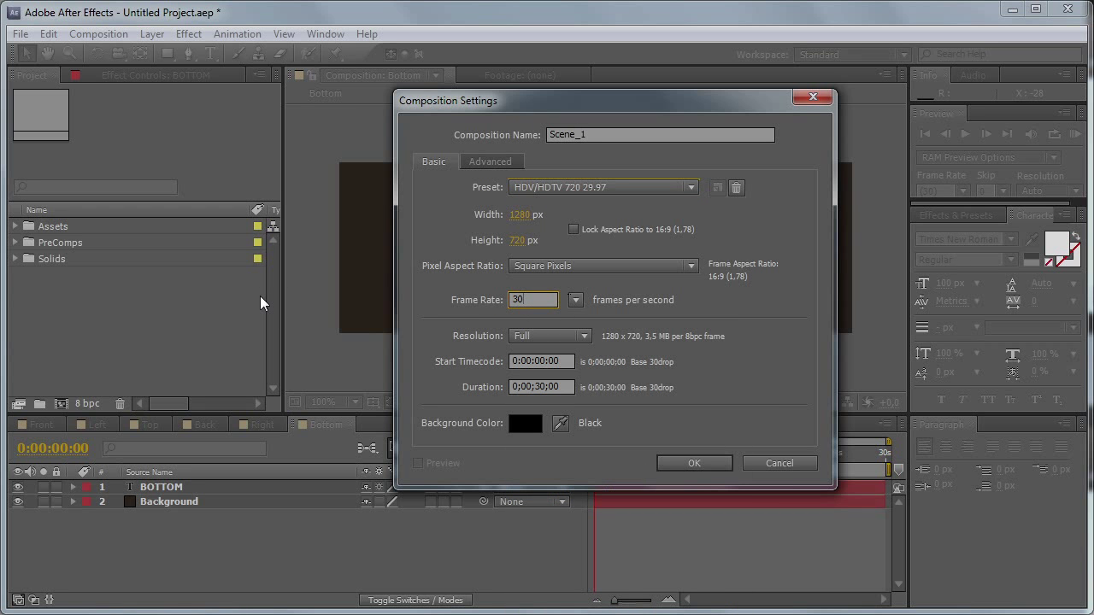
{"action": "left_click", "coordinate": [706, 463]}
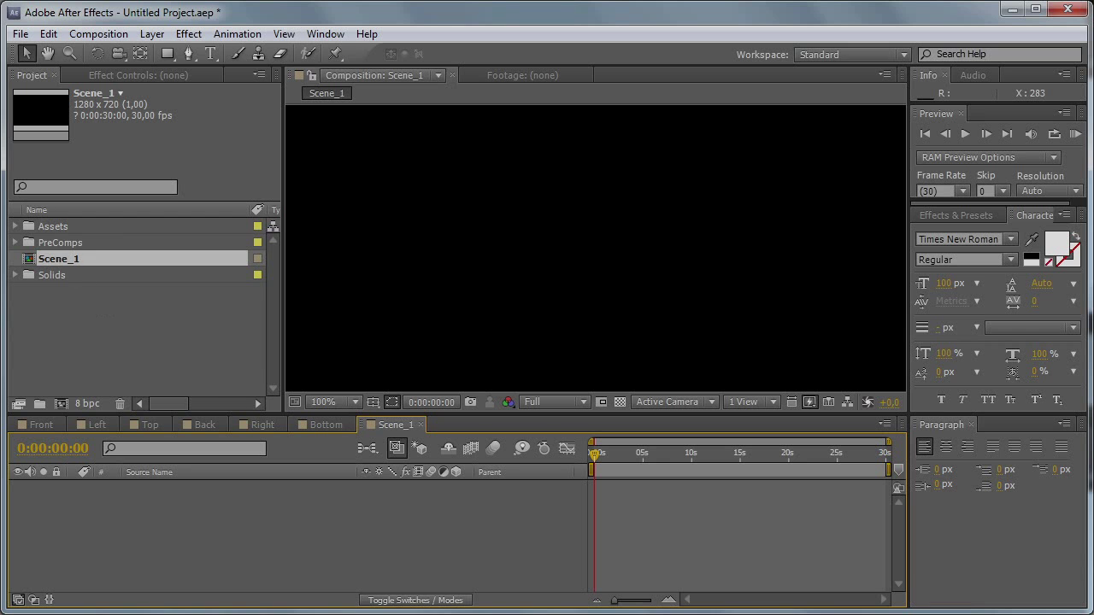
Step: Add the Front composition from PreComps to Scene_1 and make it a 3D layer
{"action": "left_click", "coordinate": [16, 243]}
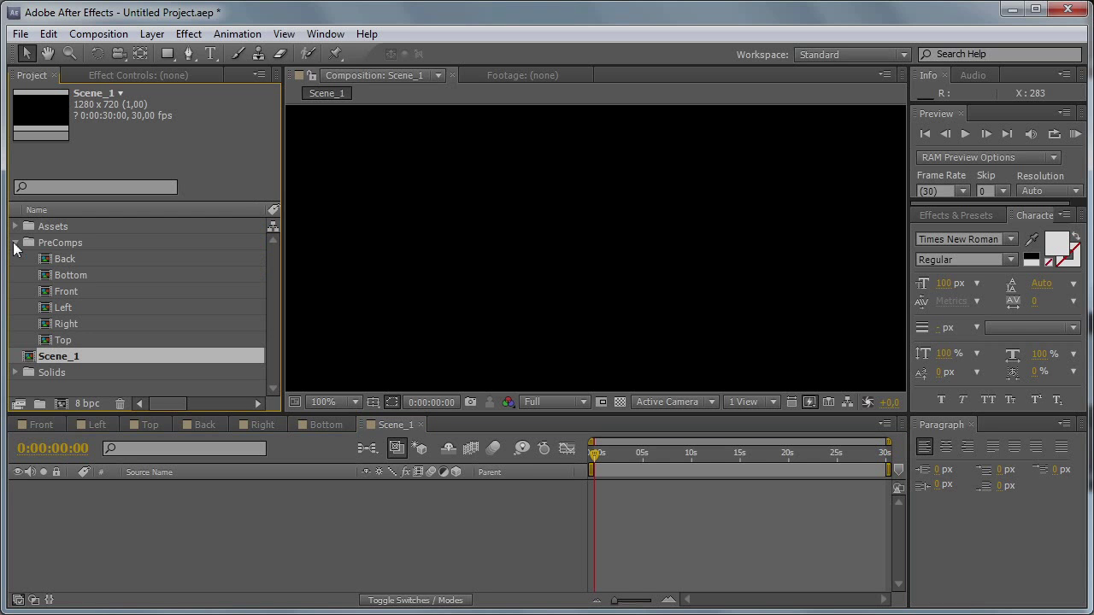
{"action": "left_click", "coordinate": [45, 296]}
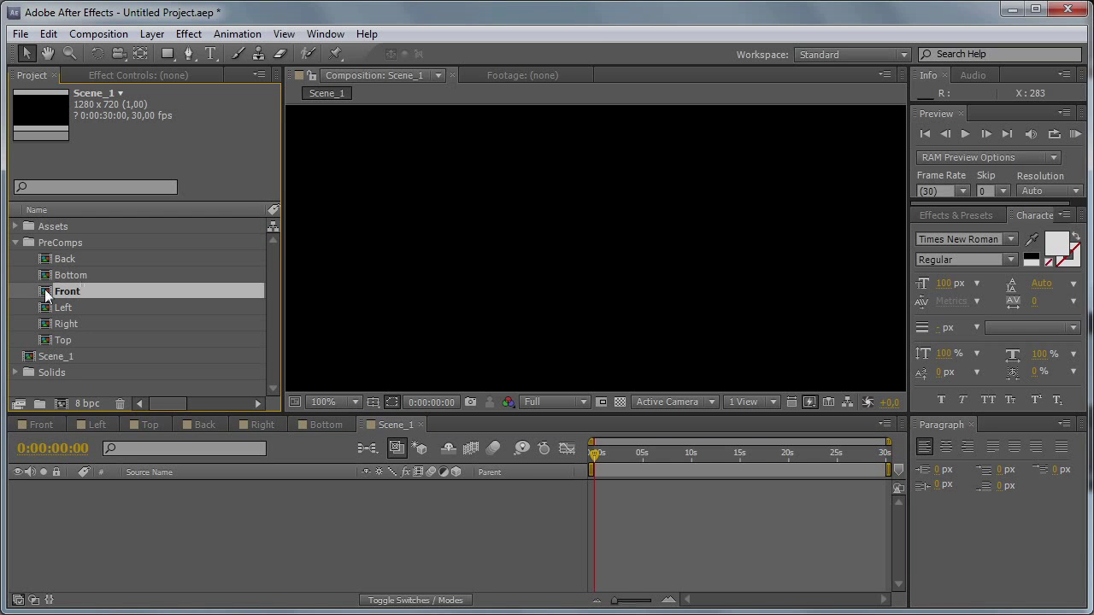
{"action": "left_click_drag", "start_coordinate": [45, 297], "coordinate": [224, 522]}
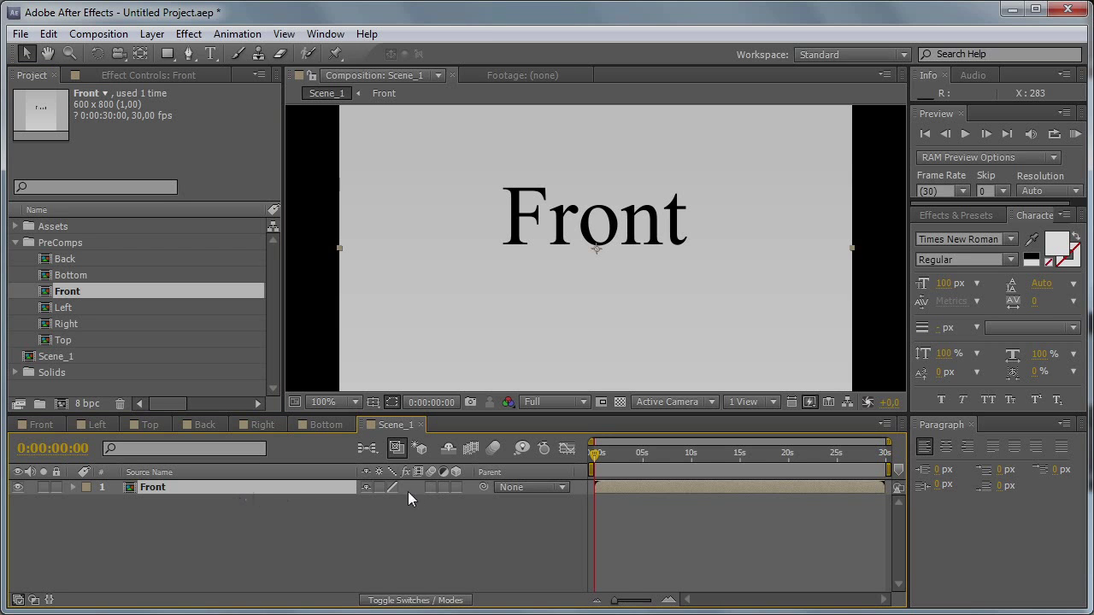
{"action": "left_click", "coordinate": [455, 487]}
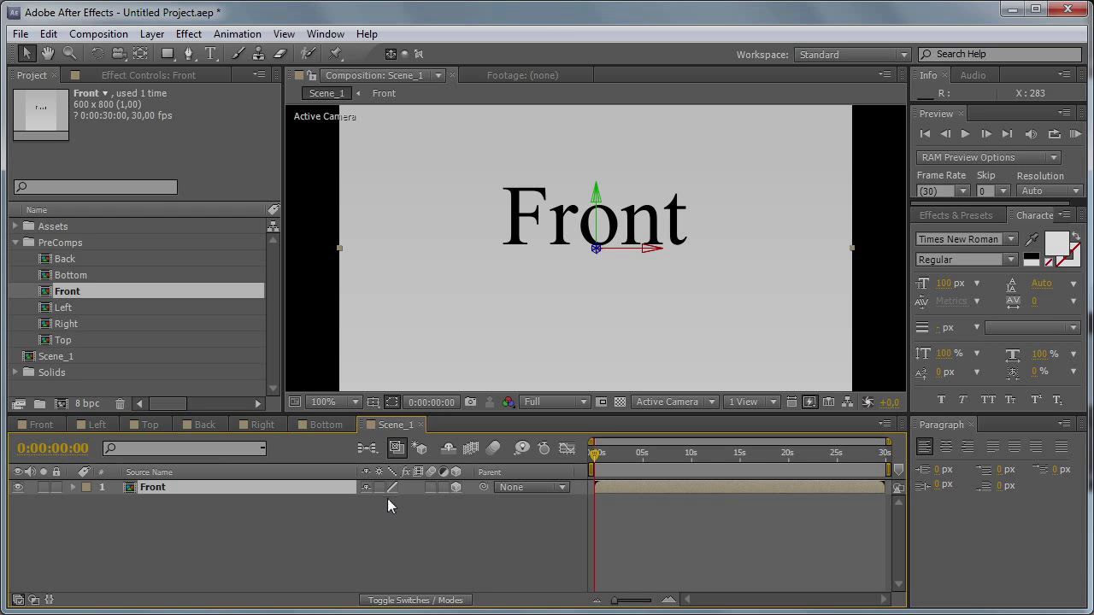
Step: Try an anchor point Z value of 300 on the Front layer
{"action": "key", "text": "a"}
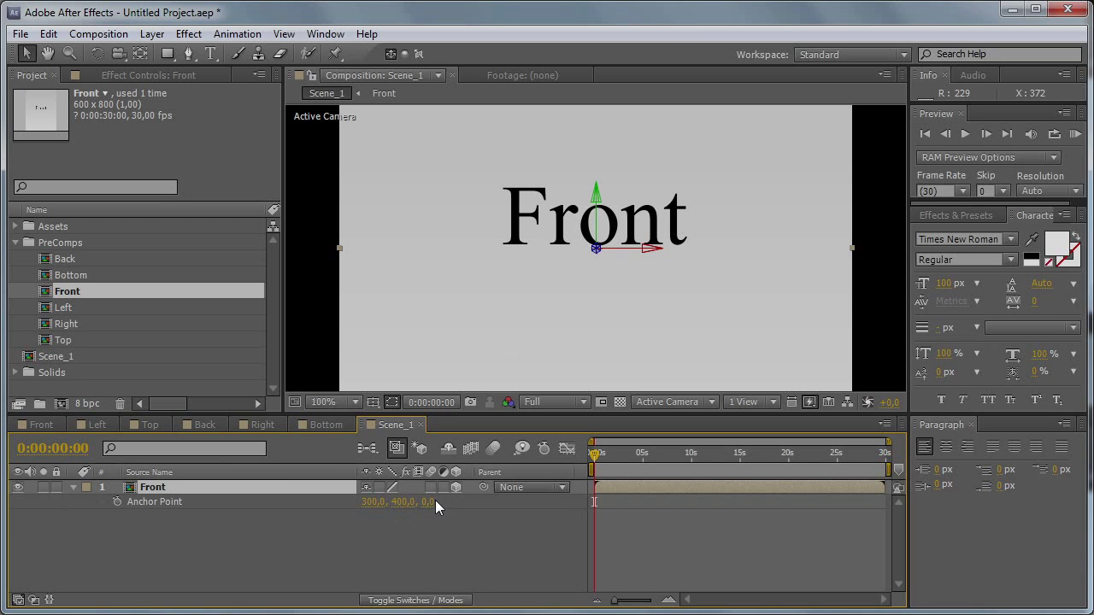
{"action": "left_click", "coordinate": [432, 502]}
{"action": "type", "text": "300"}
{"action": "key", "text": "Return"}
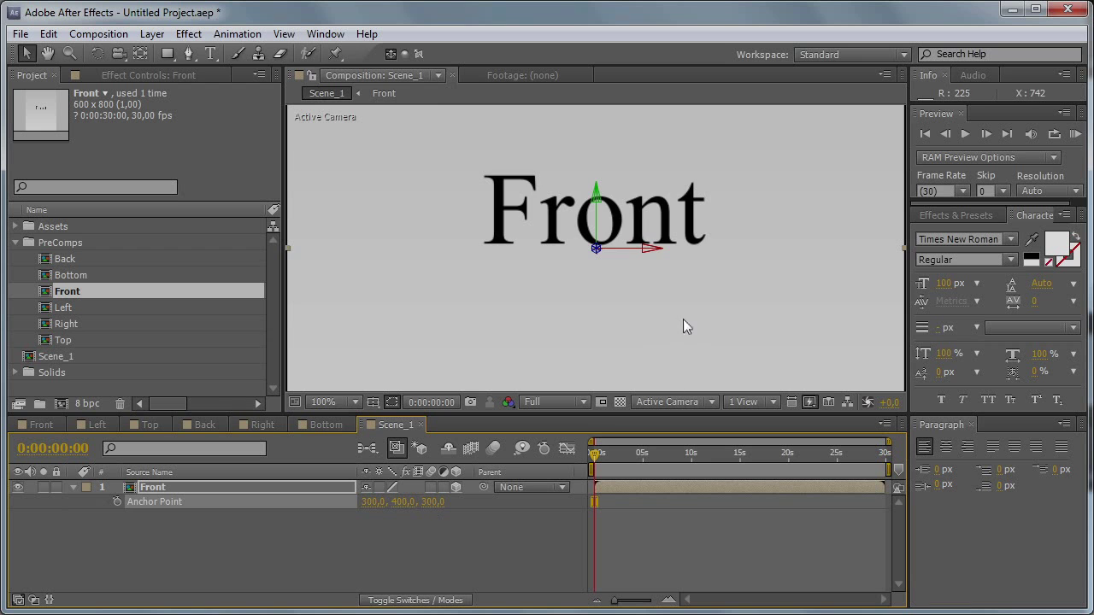
Step: Show Scene_1 in Custom View 1 at 50% magnification and orbit until the Front layer is nearly edge-on
{"action": "scroll", "coordinate": [680, 310], "scroll_direction": "down", "scroll_amount": 3}
{"action": "scroll", "coordinate": [680, 309], "scroll_direction": "up", "scroll_amount": 1}
{"action": "left_click", "coordinate": [684, 401]}
{"action": "left_click", "coordinate": [702, 567]}
{"action": "key", "text": "c"}
{"action": "left_click_drag", "start_coordinate": [681, 234], "coordinate": [708, 261]}
Step: Set the Front layer's anchor point Z to 150 and finally to 100
{"action": "left_click", "coordinate": [433, 503]}
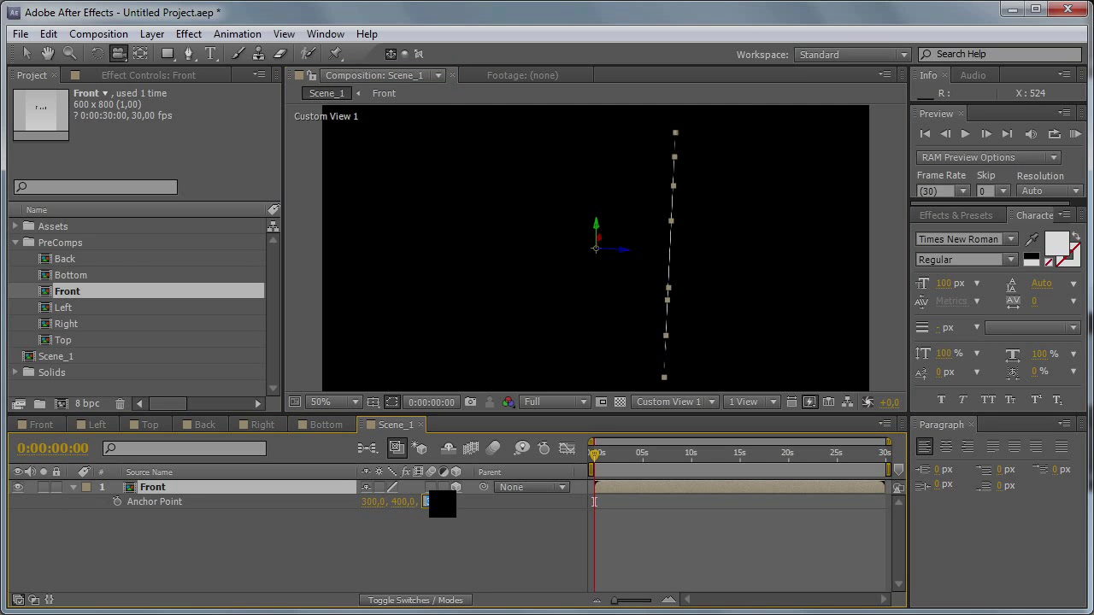
{"action": "type", "text": "150"}
{"action": "key", "text": "Return"}
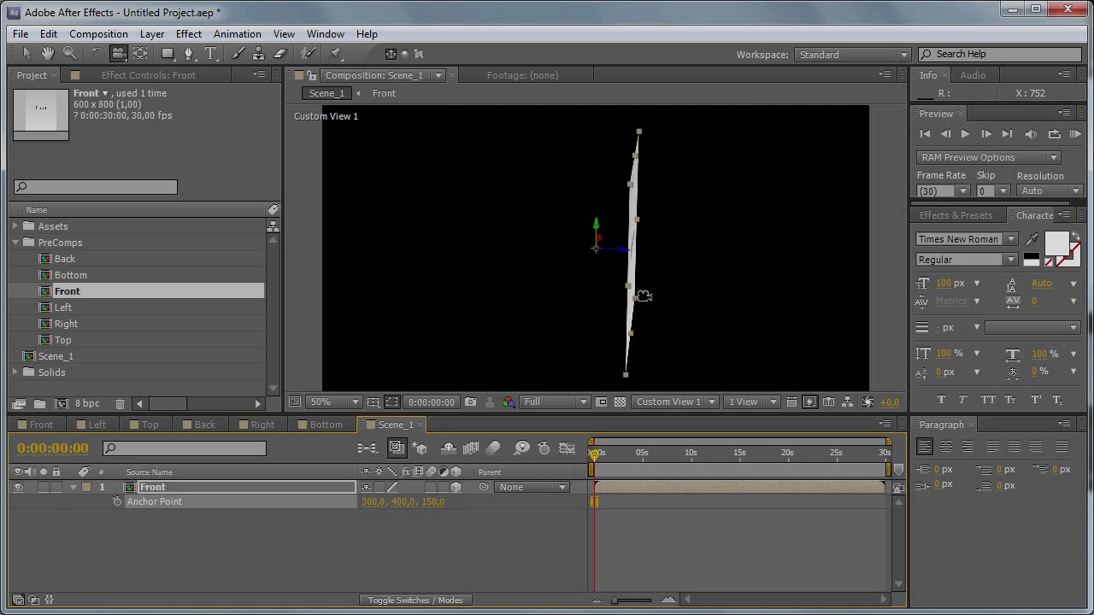
{"action": "left_click", "coordinate": [434, 502]}
{"action": "type", "text": "100"}
{"action": "key", "text": "Return"}
Step: Duplicate the Front layer and rotate the copy half a turn around its vertical axis to form the opposite face
{"action": "left_click_drag", "start_coordinate": [647, 282], "coordinate": [578, 298]}
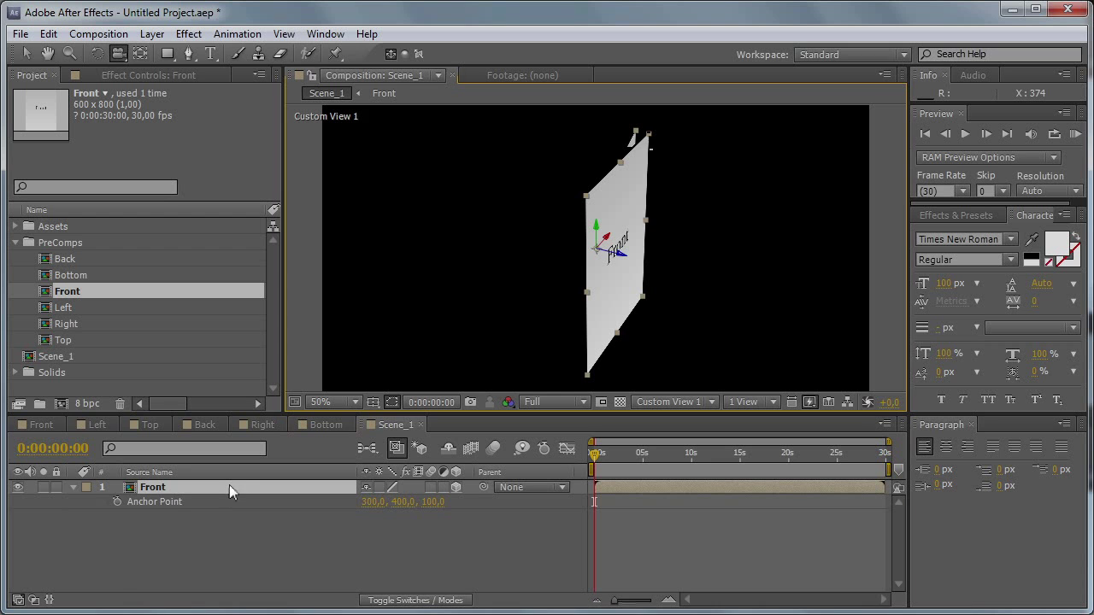
{"action": "key", "text": "ctrl+d"}
{"action": "key", "text": "w"}
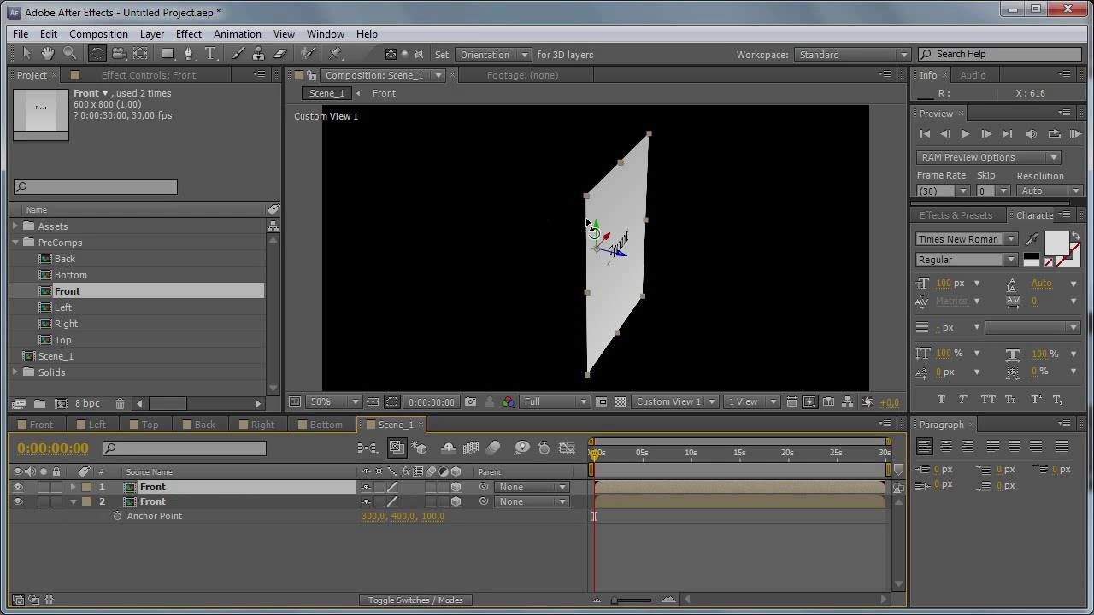
{"action": "left_click_drag", "start_coordinate": [645, 257], "coordinate": [676, 220]}
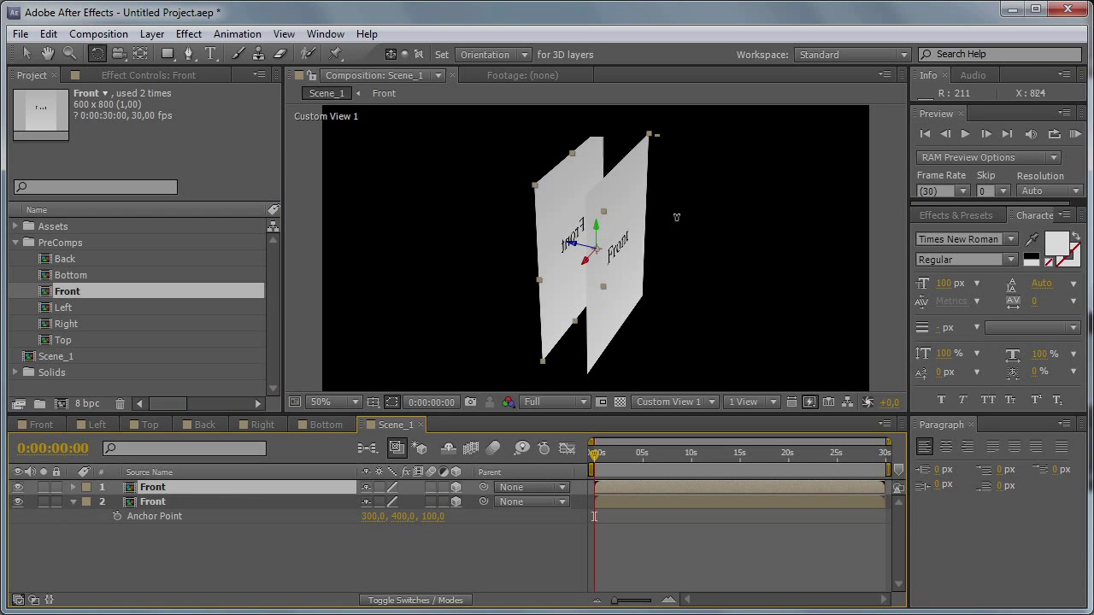
{"action": "key", "text": "c"}
{"action": "left_click_drag", "start_coordinate": [640, 254], "coordinate": [584, 259]}
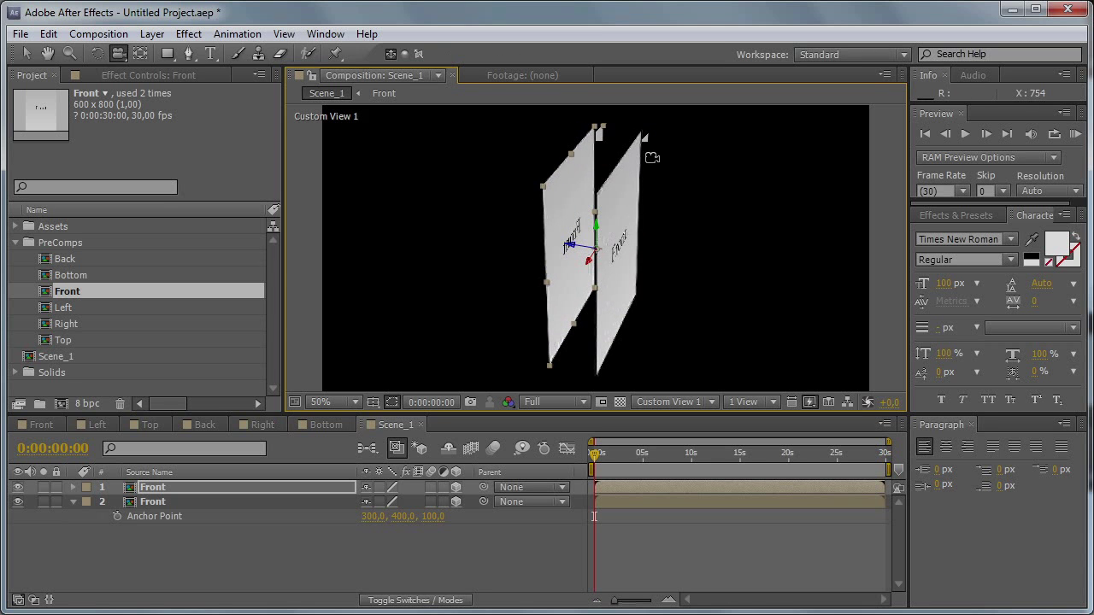
Step: Replace the source of the rotated Front duplicate with the Back composition
{"action": "left_click", "coordinate": [214, 484]}
{"action": "left_click", "coordinate": [77, 264]}
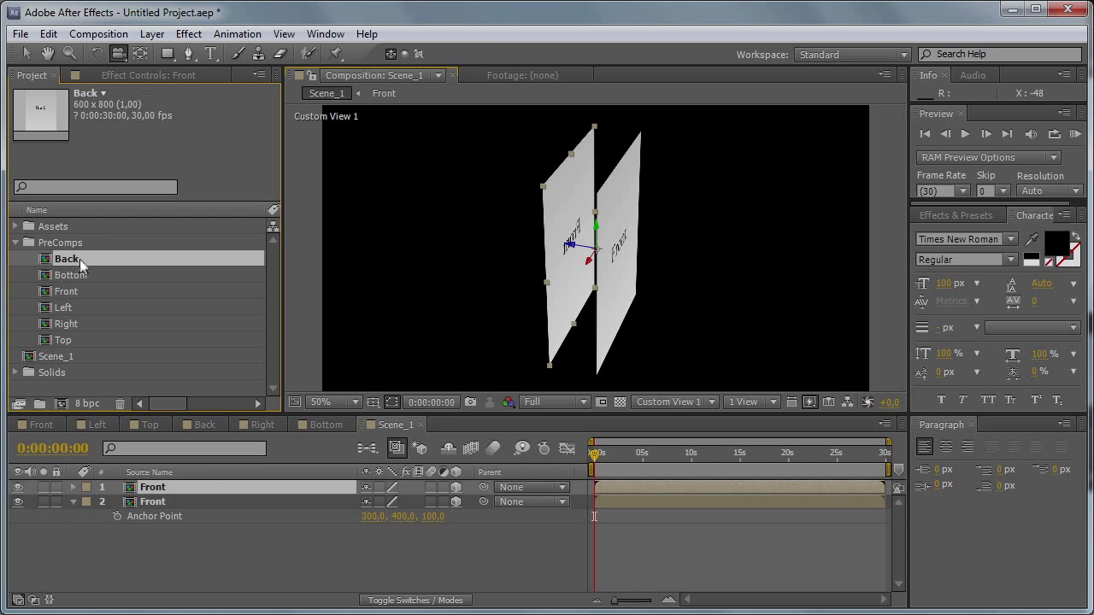
{"action": "left_click_drag", "start_coordinate": [94, 258], "coordinate": [176, 484]}
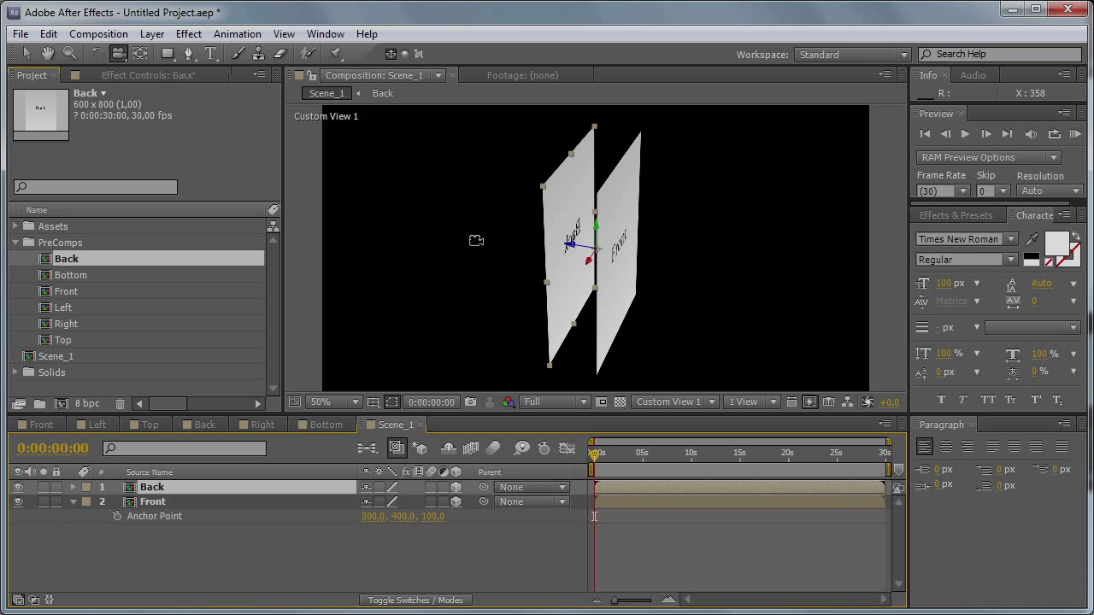
{"action": "left_click_drag", "start_coordinate": [484, 239], "coordinate": [515, 245]}
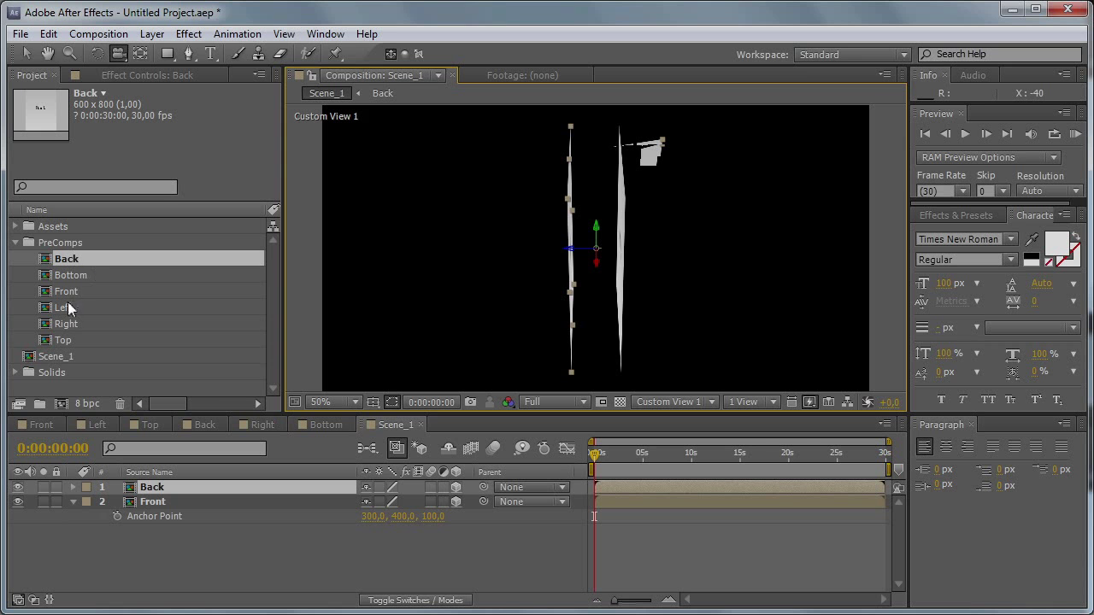
Step: Add the Left composition above the Back layer in Scene_1, show its anchor point and make it a 3D layer
{"action": "left_click_drag", "start_coordinate": [81, 311], "coordinate": [247, 487]}
{"action": "left_click_drag", "start_coordinate": [667, 266], "coordinate": [590, 295]}
{"action": "key", "text": "a"}
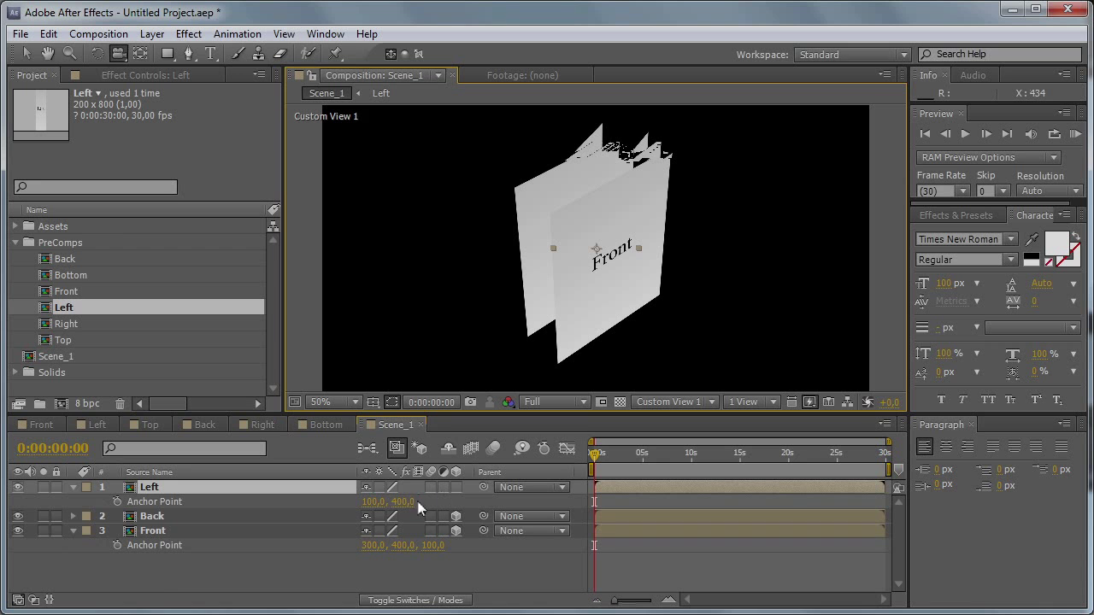
{"action": "left_click", "coordinate": [456, 488]}
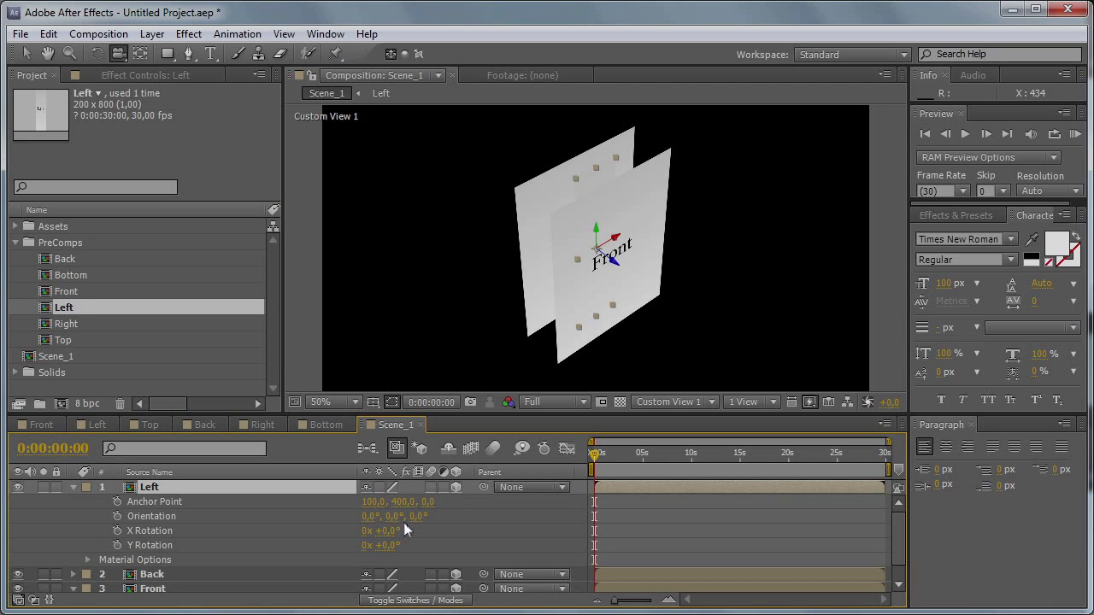
Step: Try anchor point Z values of 400 and 200 on the Left layer
{"action": "left_click_drag", "start_coordinate": [530, 274], "coordinate": [635, 288]}
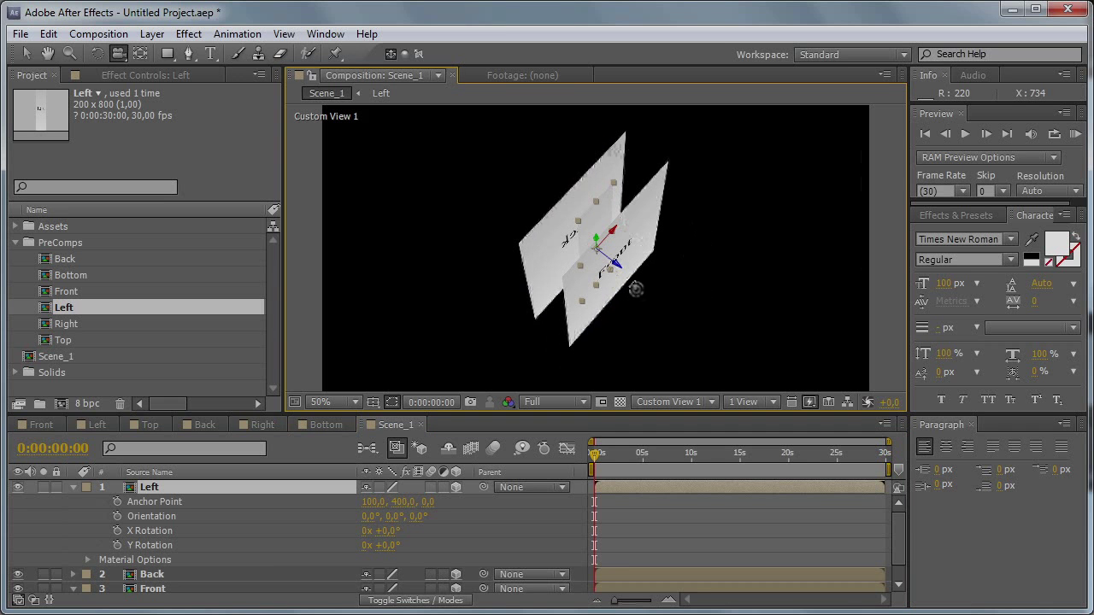
{"action": "left_click", "coordinate": [430, 502]}
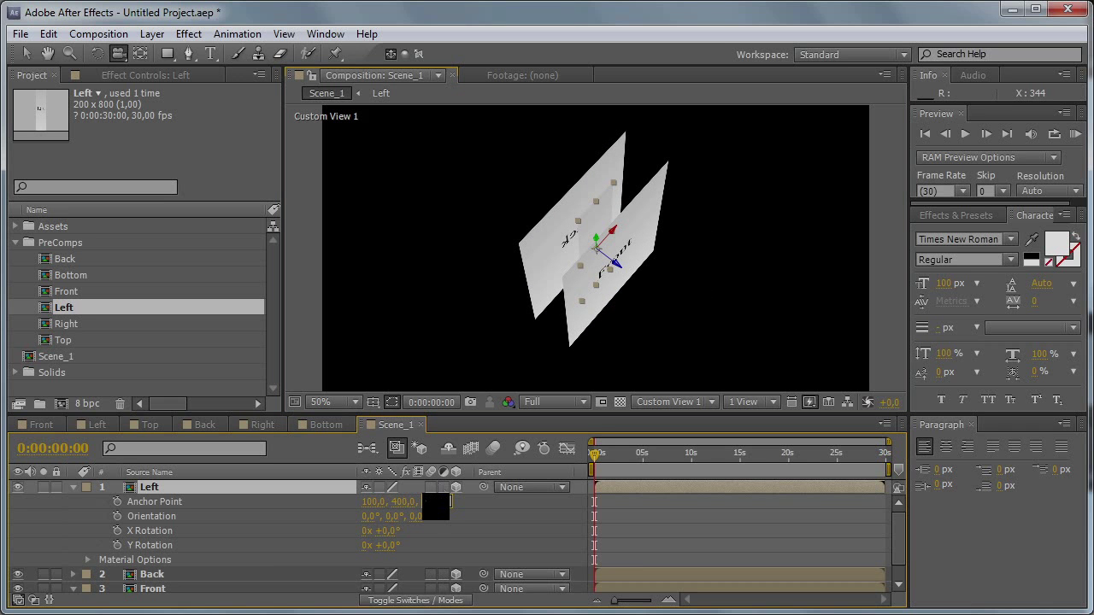
{"action": "key", "text": "Return"}
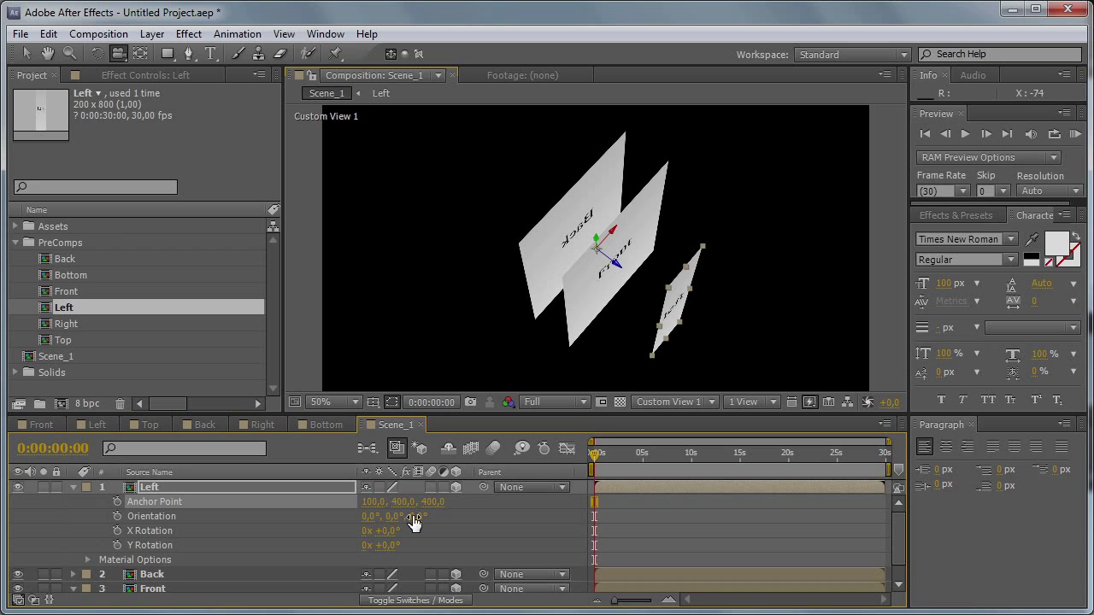
{"action": "key", "text": "Return"}
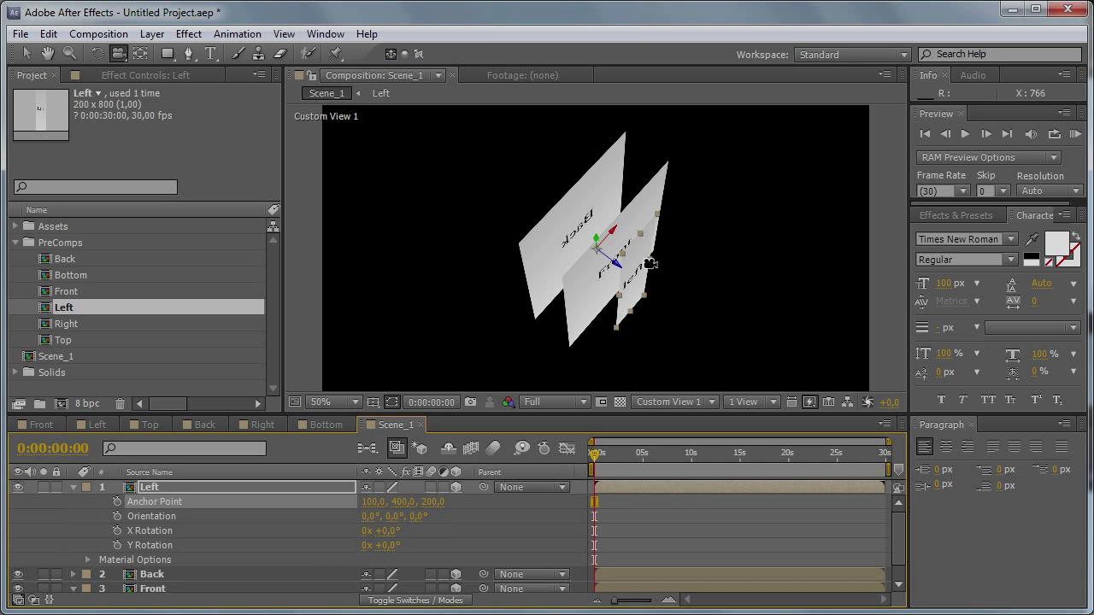
Step: Rotate the Left layer 90° around its vertical axis and set its anchor point Z to 300
{"action": "key", "text": "w"}
{"action": "left_click_drag", "start_coordinate": [597, 246], "coordinate": [552, 249]}
{"action": "left_click", "coordinate": [430, 505]}
{"action": "type", "text": "300"}
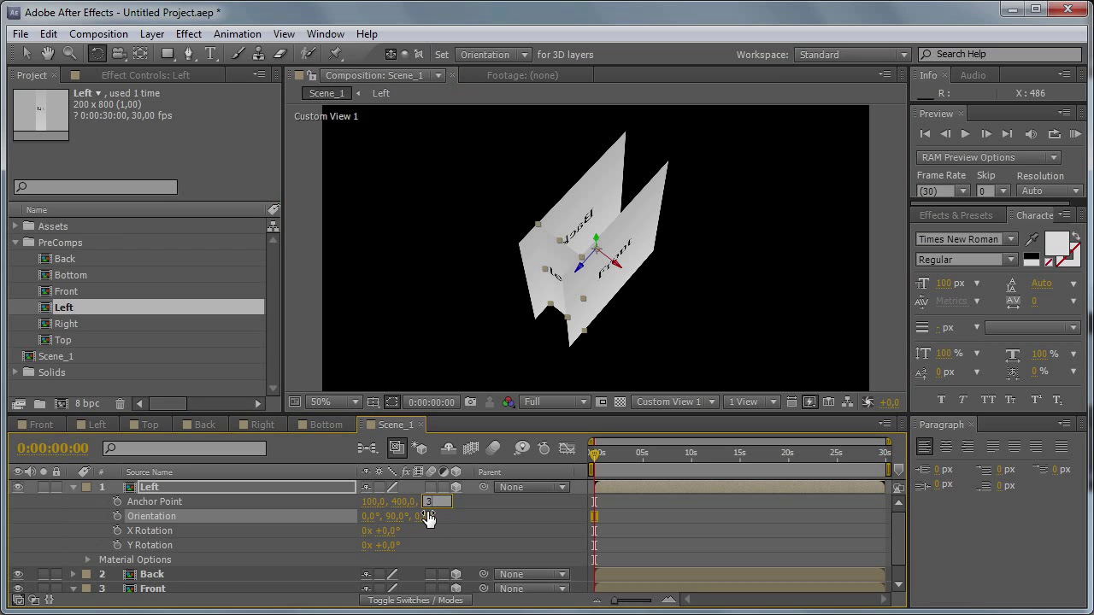
{"action": "key", "text": "Return"}
Step: Examine from several angles how the Left face meets the edges of the Front and Back faces
{"action": "key", "text": "c"}
{"action": "left_click_drag", "start_coordinate": [606, 276], "coordinate": [540, 231]}
{"action": "left_click_drag", "start_coordinate": [537, 225], "coordinate": [565, 186]}
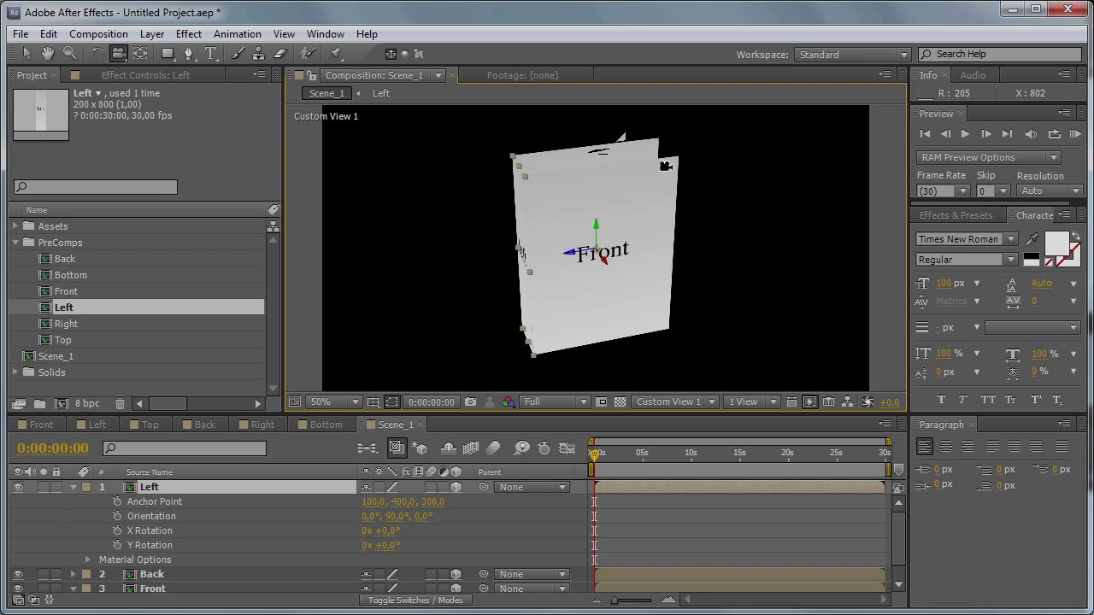
{"action": "left_click_drag", "start_coordinate": [606, 218], "coordinate": [603, 241]}
{"action": "left_click_drag", "start_coordinate": [635, 207], "coordinate": [670, 257]}
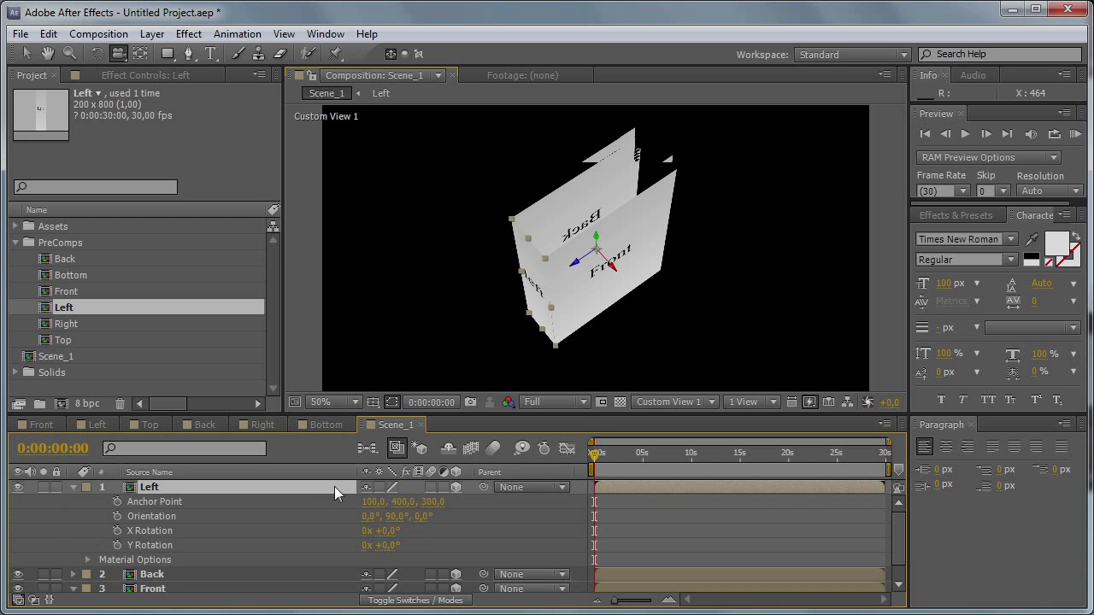
{"action": "left_click_drag", "start_coordinate": [586, 274], "coordinate": [625, 321]}
{"action": "left_click_drag", "start_coordinate": [613, 280], "coordinate": [625, 264]}
{"action": "left_click_drag", "start_coordinate": [602, 301], "coordinate": [479, 282]}
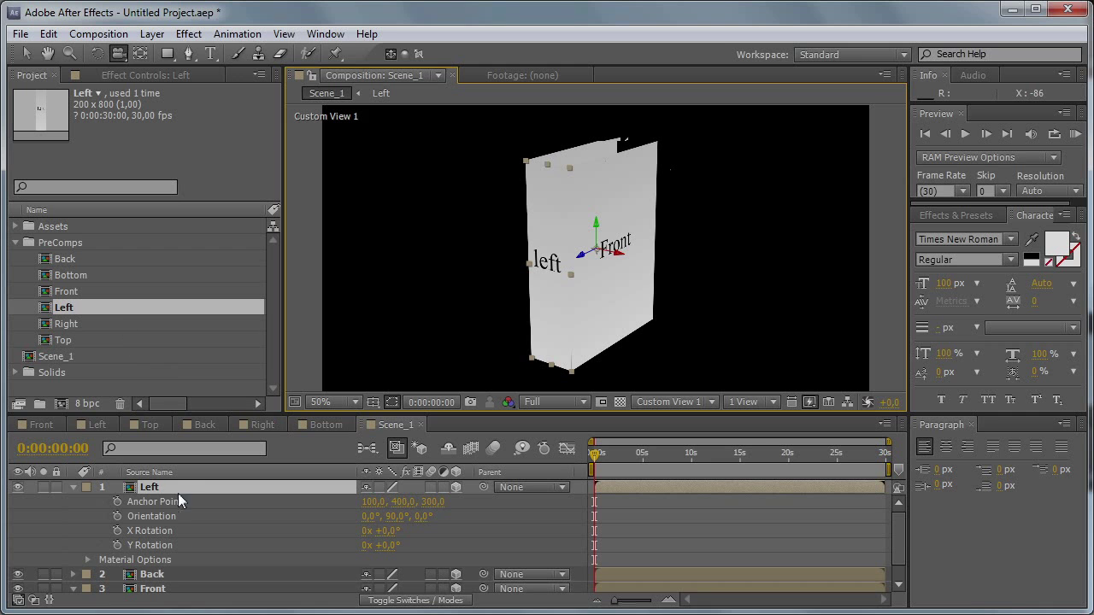
Step: Duplicate the Left layer and rotate the copy half a turn around its vertical axis to close the opposite side
{"action": "key", "text": "ctrl+d"}
{"action": "key", "text": "w"}
{"action": "left_click_drag", "start_coordinate": [598, 220], "coordinate": [519, 265]}
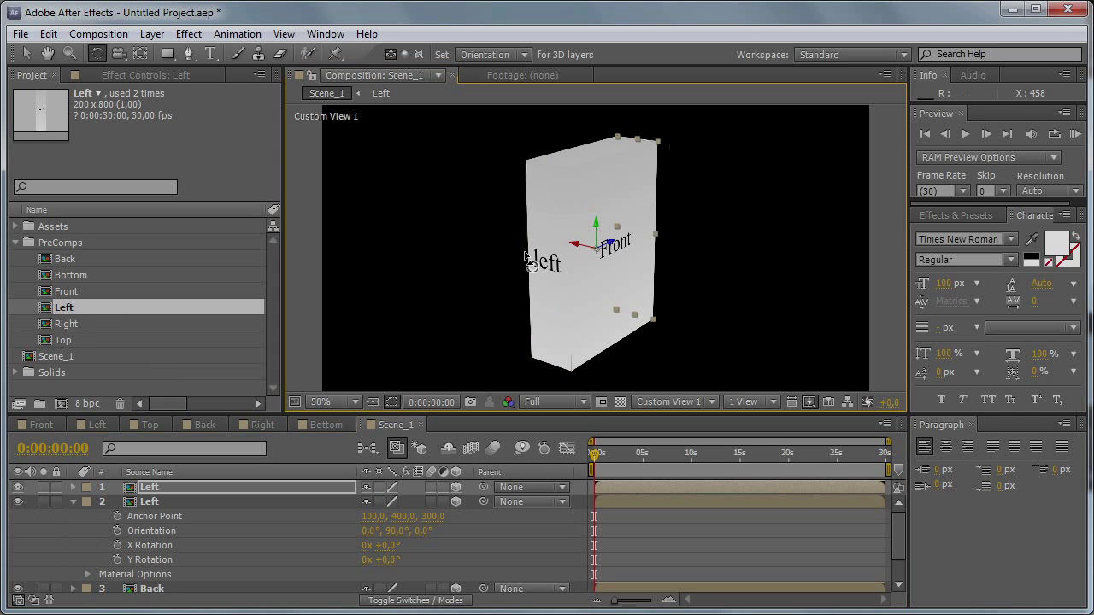
{"action": "key", "text": "c"}
{"action": "left_click_drag", "start_coordinate": [667, 264], "coordinate": [437, 274]}
Step: Replace the source of the rotated Left duplicate with the Right composition
{"action": "left_click", "coordinate": [79, 325]}
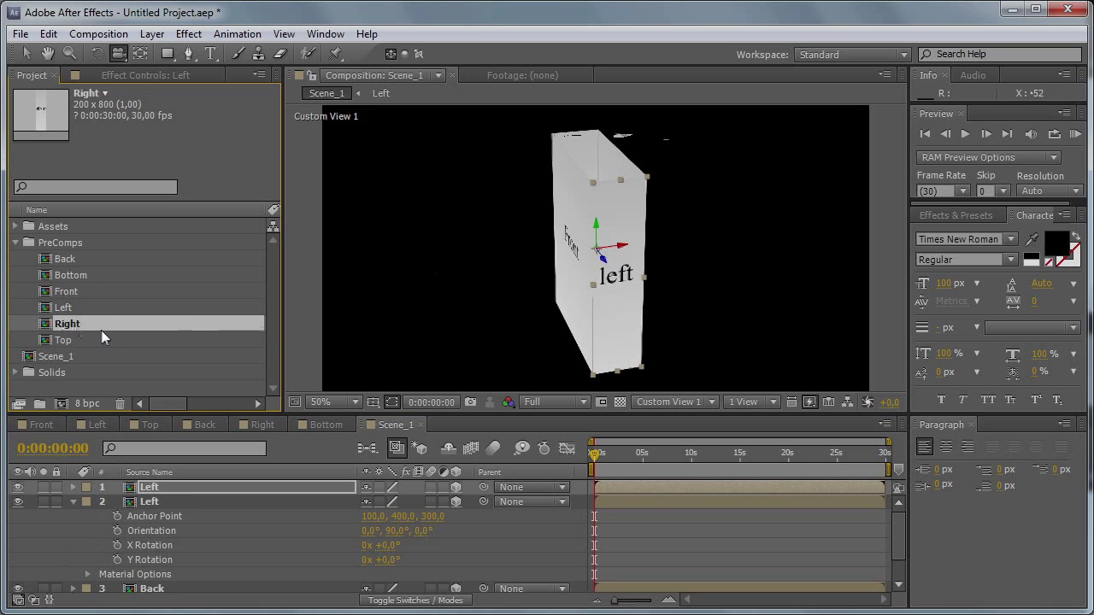
{"action": "left_click_drag", "start_coordinate": [99, 324], "coordinate": [180, 490]}
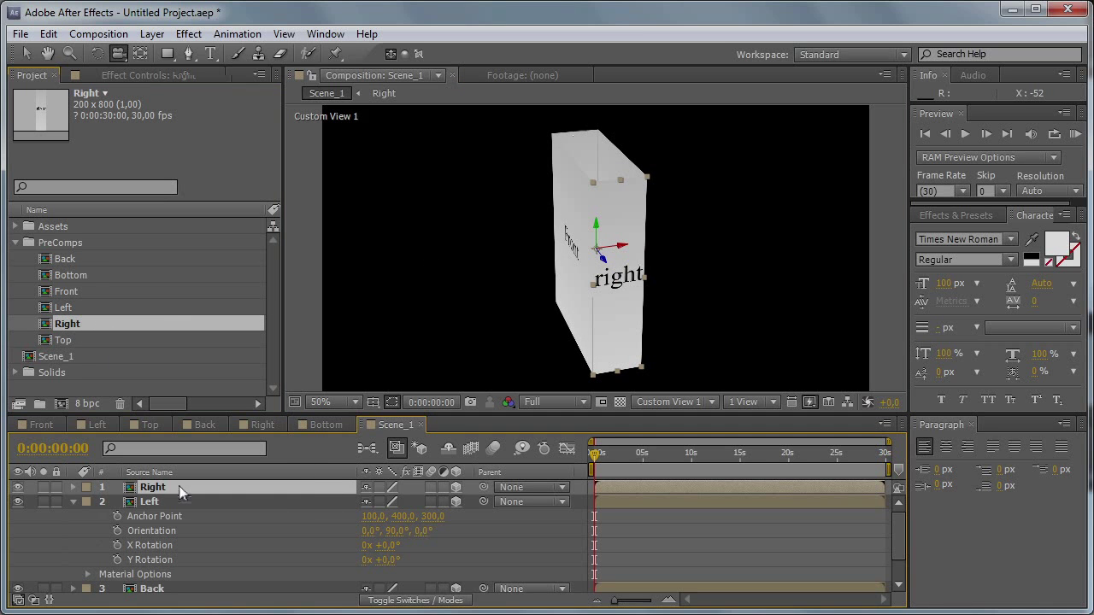
{"action": "left_click", "coordinate": [523, 527]}
{"action": "key", "text": "c"}
{"action": "left_click_drag", "start_coordinate": [604, 266], "coordinate": [797, 260]}
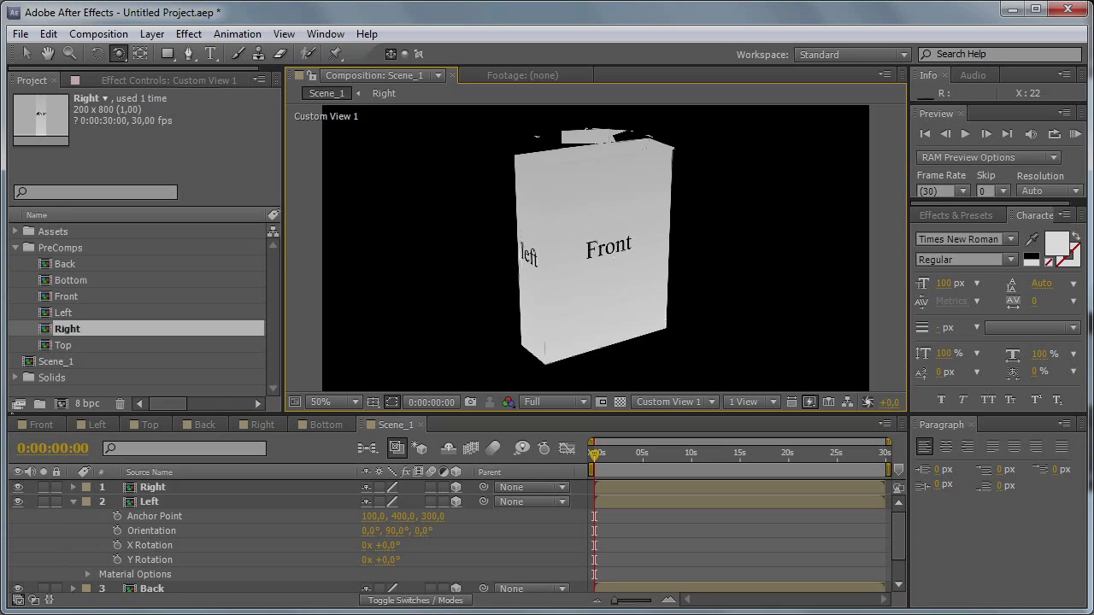
Step: Add the Top composition above the Right layer, make it a 3D layer and set its anchor point Z to 400
{"action": "left_click", "coordinate": [74, 502]}
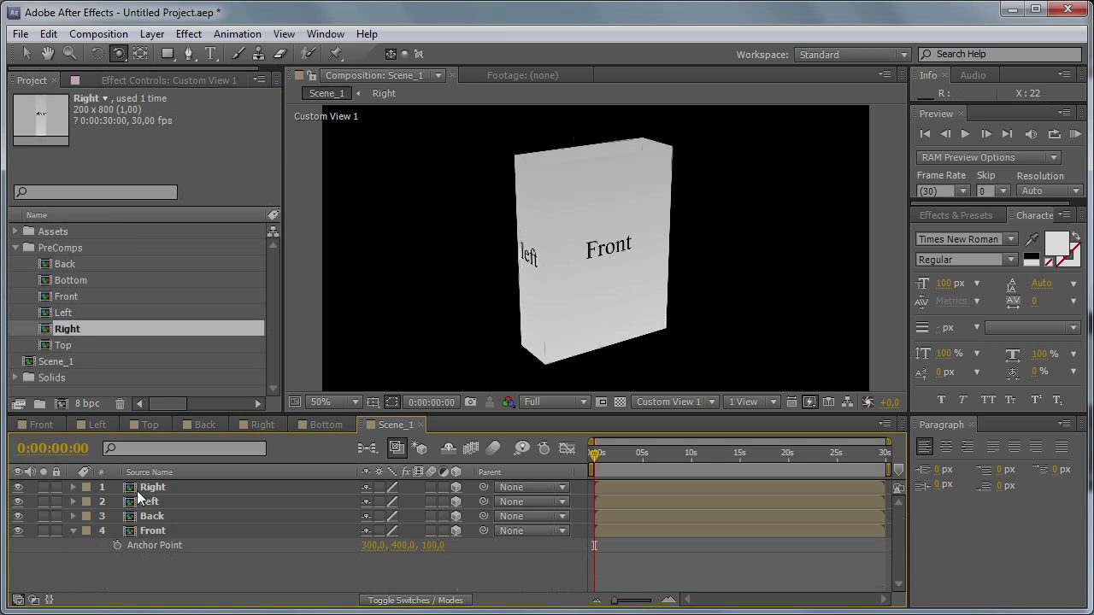
{"action": "left_click_drag", "start_coordinate": [75, 345], "coordinate": [221, 488]}
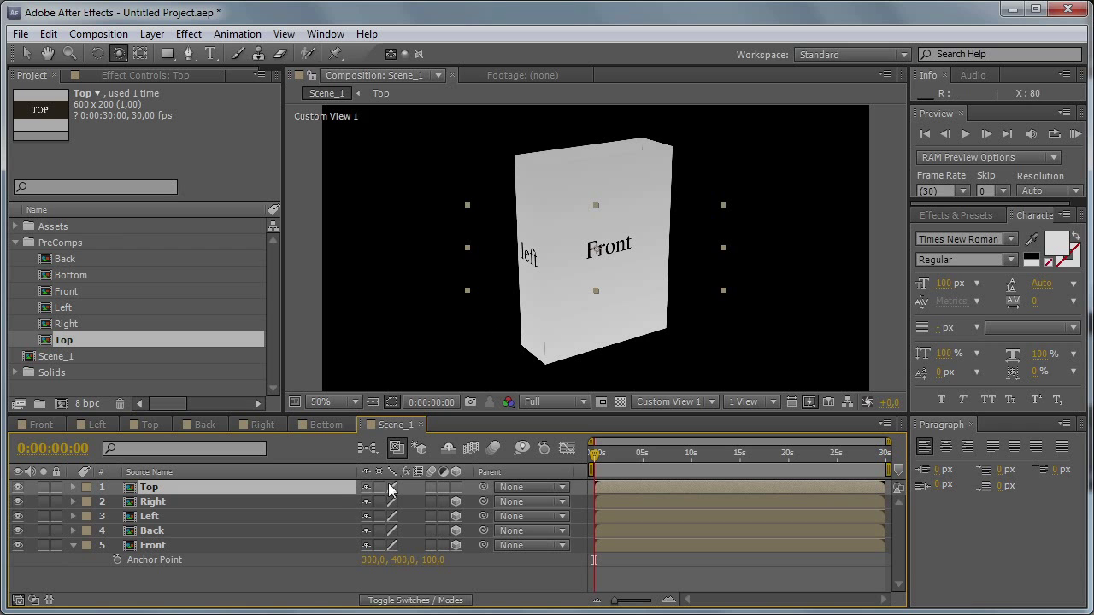
{"action": "left_click", "coordinate": [455, 487]}
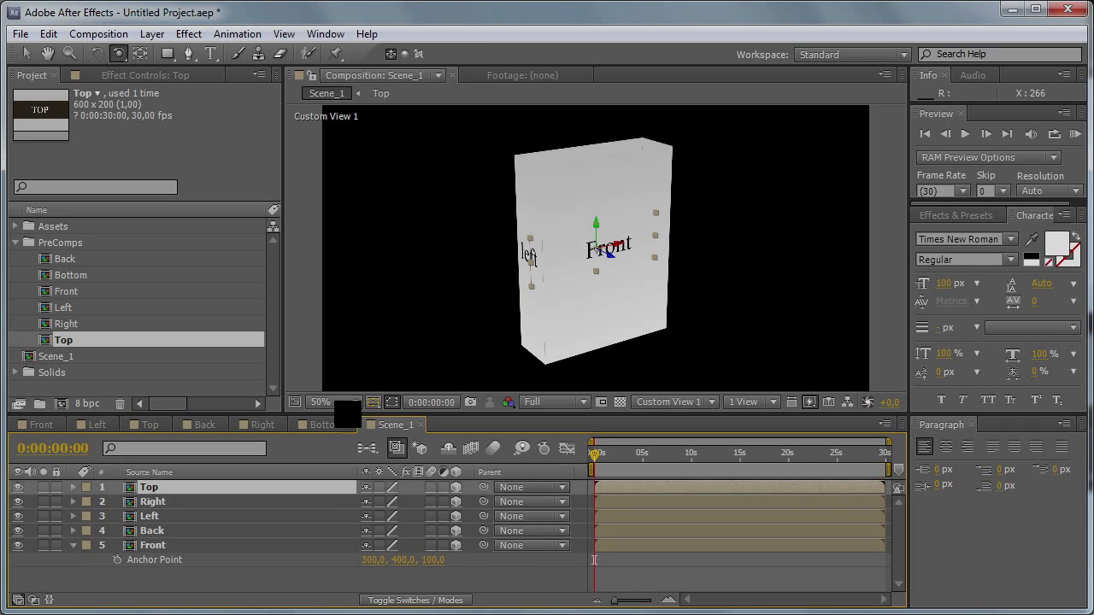
{"action": "key", "text": "a"}
{"action": "left_click", "coordinate": [436, 503]}
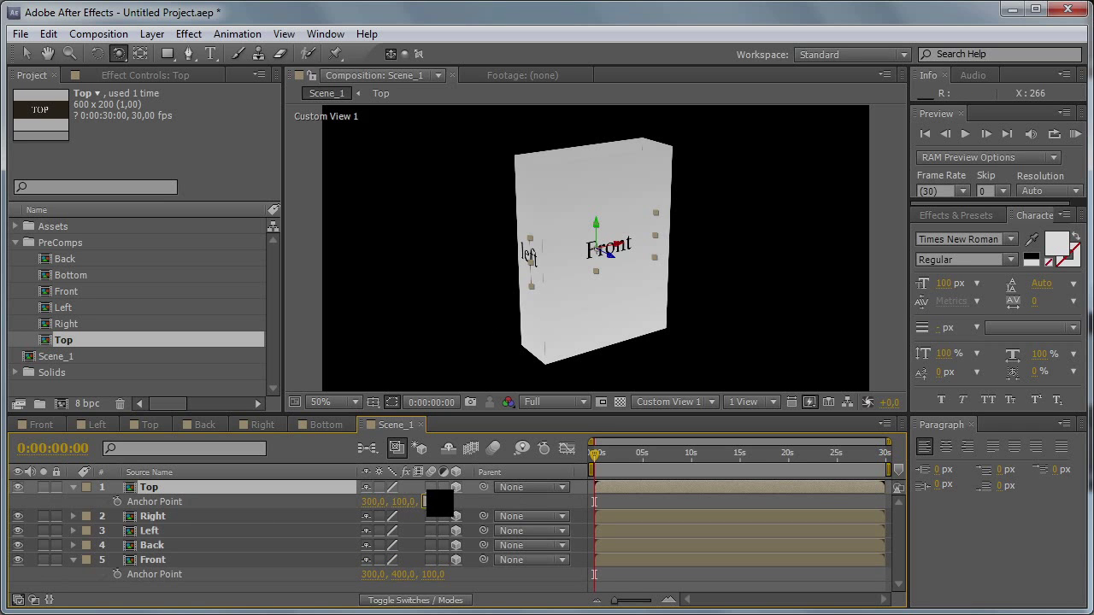
{"action": "type", "text": "400"}
{"action": "key", "text": "Return"}
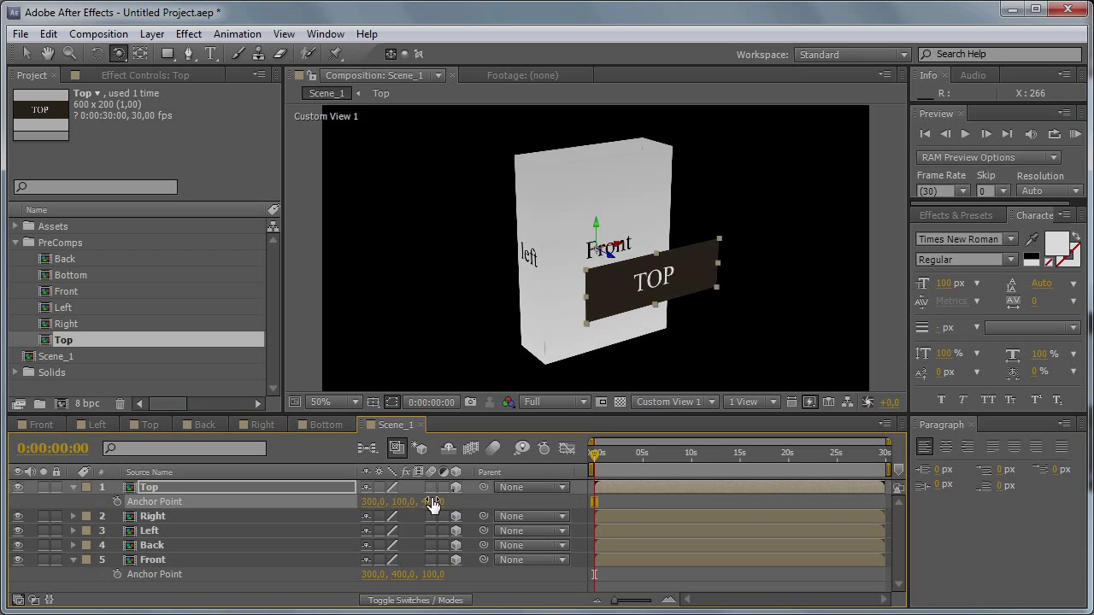
Step: Rotate the Top layer a quarter turn around its X axis so it covers the upper opening of the box
{"action": "key", "text": "w"}
{"action": "key", "text": "c"}
{"action": "left_click_drag", "start_coordinate": [639, 205], "coordinate": [641, 273]}
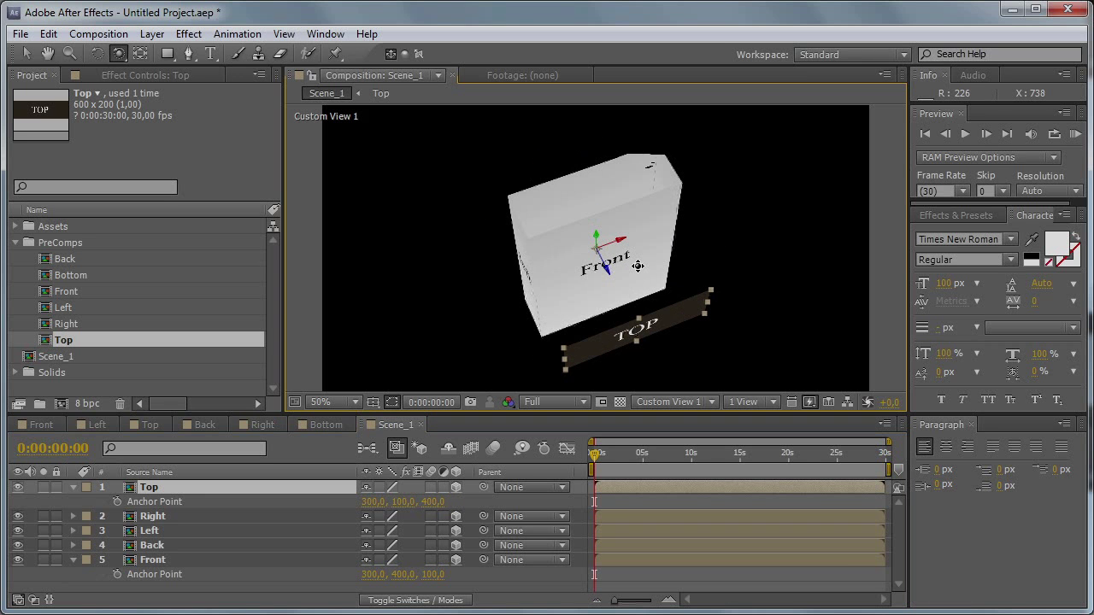
{"action": "key", "text": "w"}
{"action": "left_click_drag", "start_coordinate": [641, 151], "coordinate": [617, 201]}
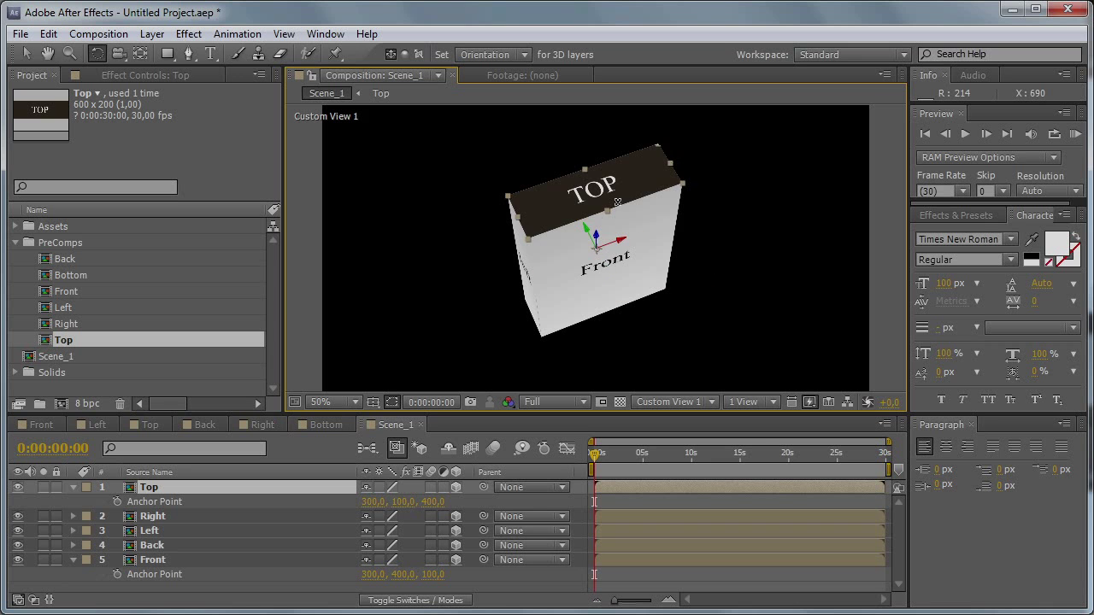
{"action": "double_click", "coordinate": [189, 489]}
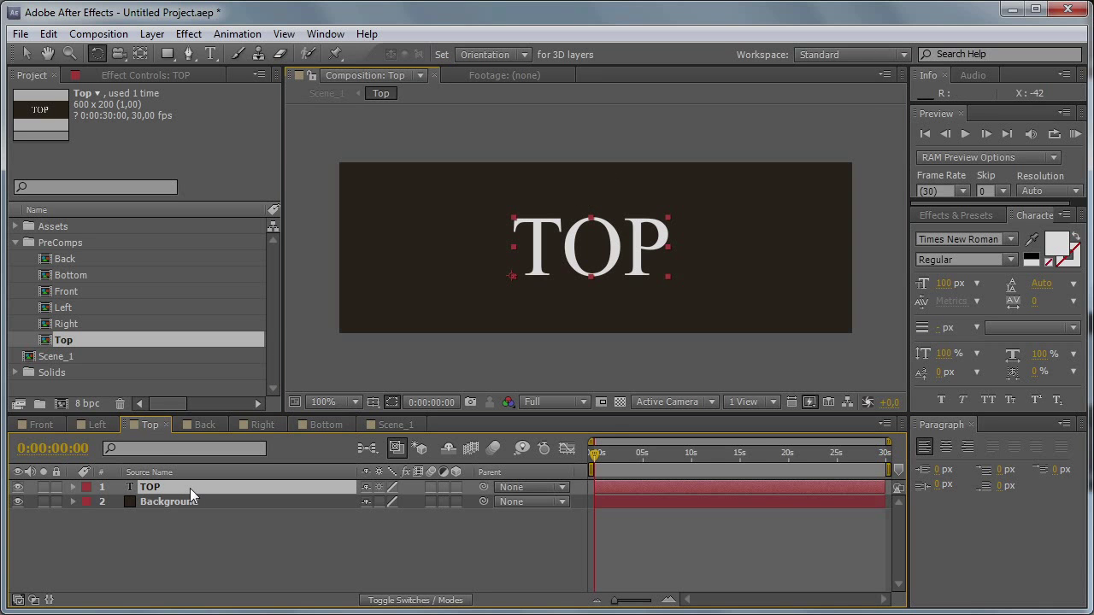
{"action": "left_click", "coordinate": [398, 424]}
Step: Duplicate the Top layer and rotate the copy half a turn around its X axis to form the underside
{"action": "key", "text": "ctrl+d"}
{"action": "left_click_drag", "start_coordinate": [599, 193], "coordinate": [639, 103]}
{"action": "key", "text": "c"}
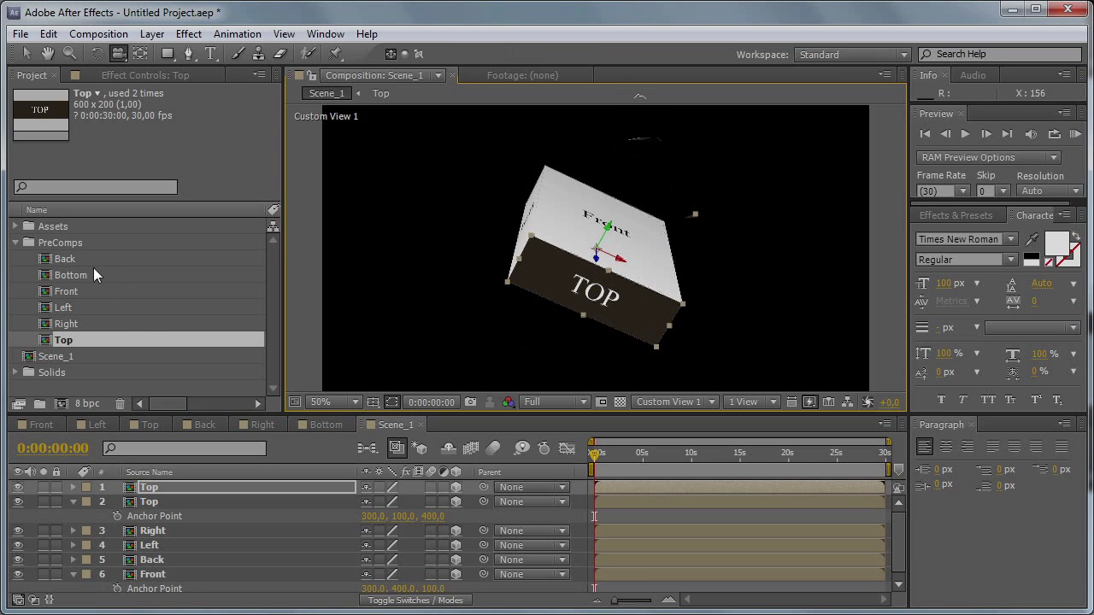
Step: Replace the rotated Top duplicate's source with the Bottom composition and hide the BOTTOM text layer inside that composition
{"action": "left_click_drag", "start_coordinate": [81, 272], "coordinate": [209, 488]}
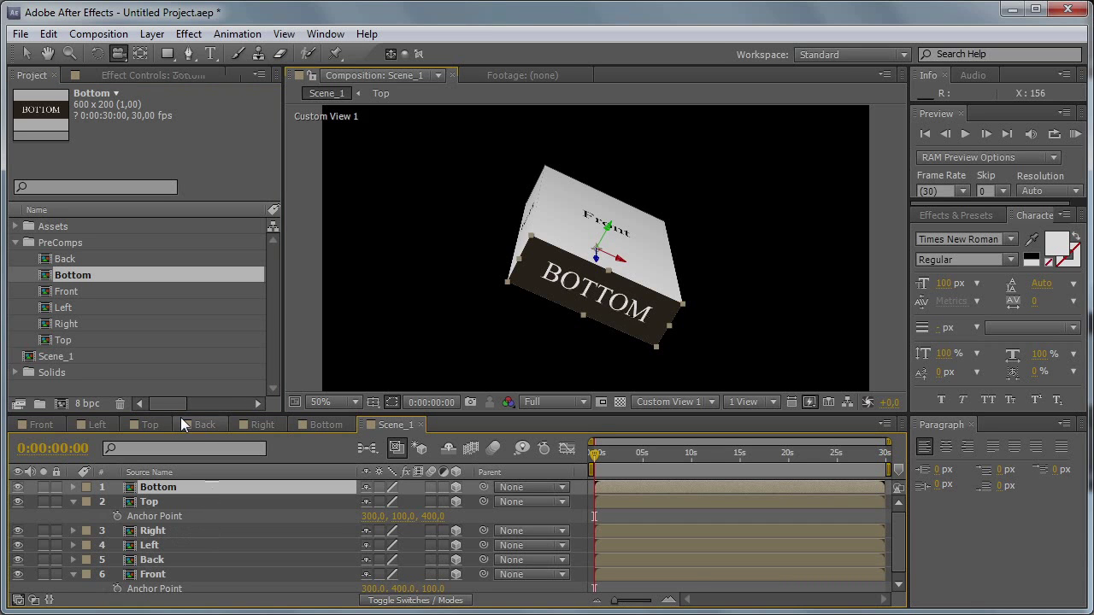
{"action": "left_click", "coordinate": [314, 425]}
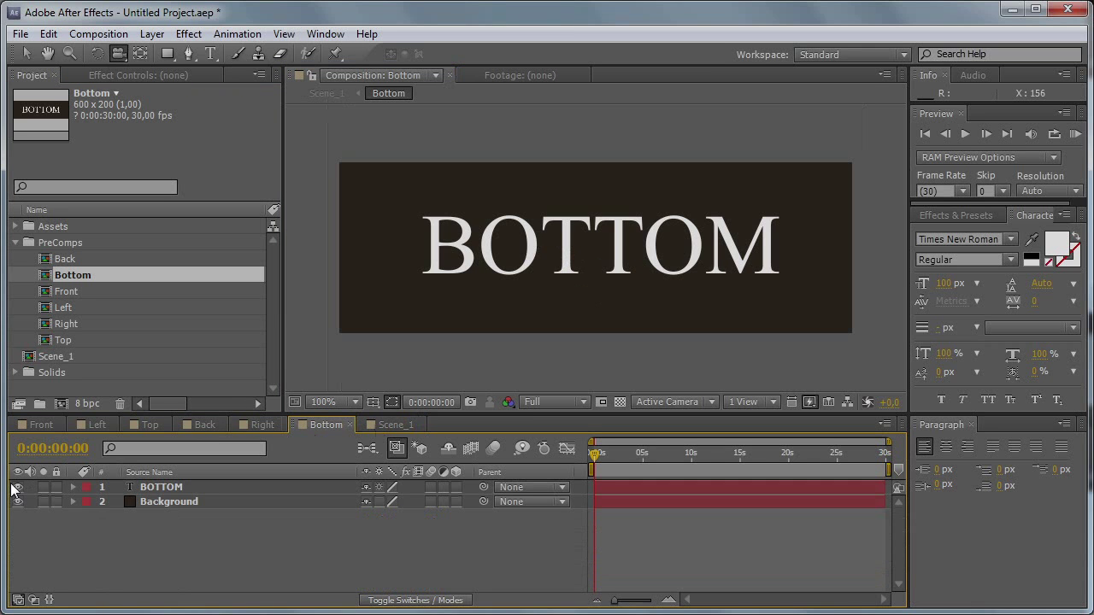
{"action": "left_click", "coordinate": [17, 487]}
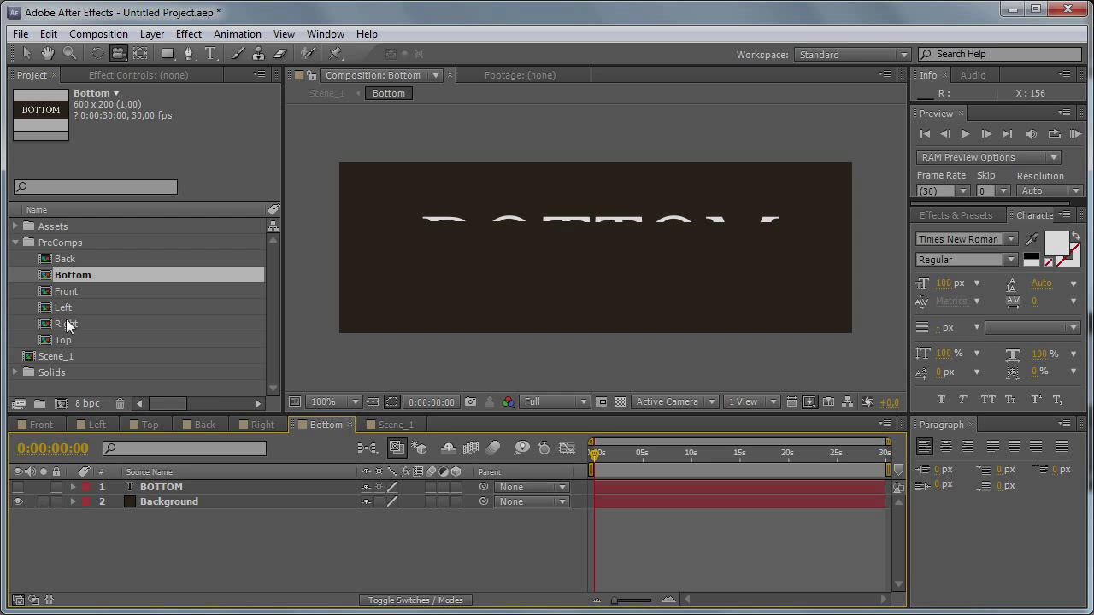
Step: Collapse the open layer properties in Scene_1 and save the project as Product Box
{"action": "left_click", "coordinate": [393, 425]}
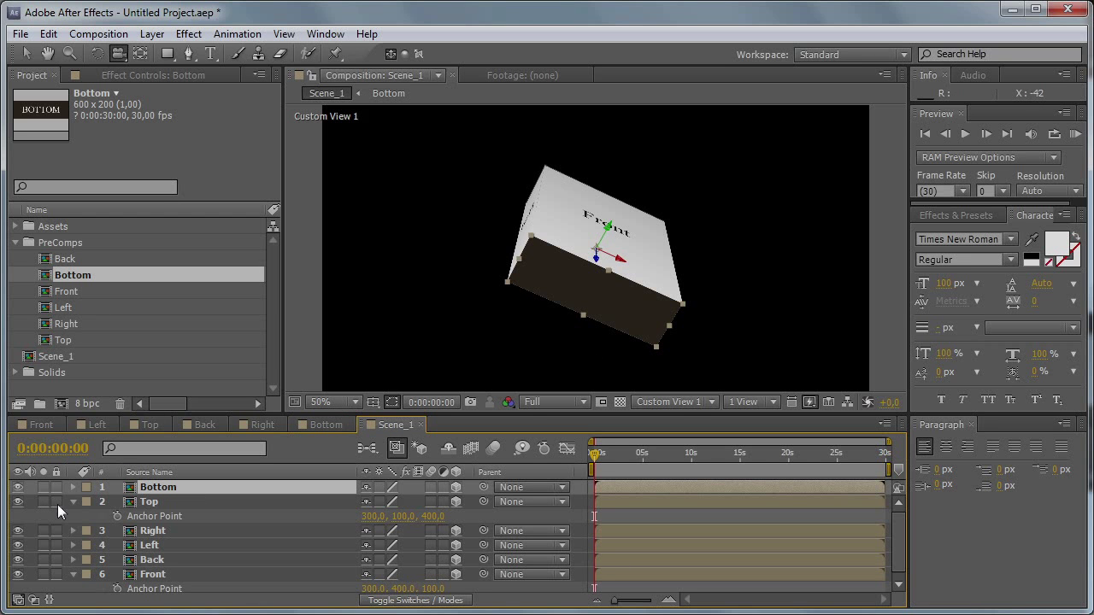
{"action": "left_click", "coordinate": [74, 504]}
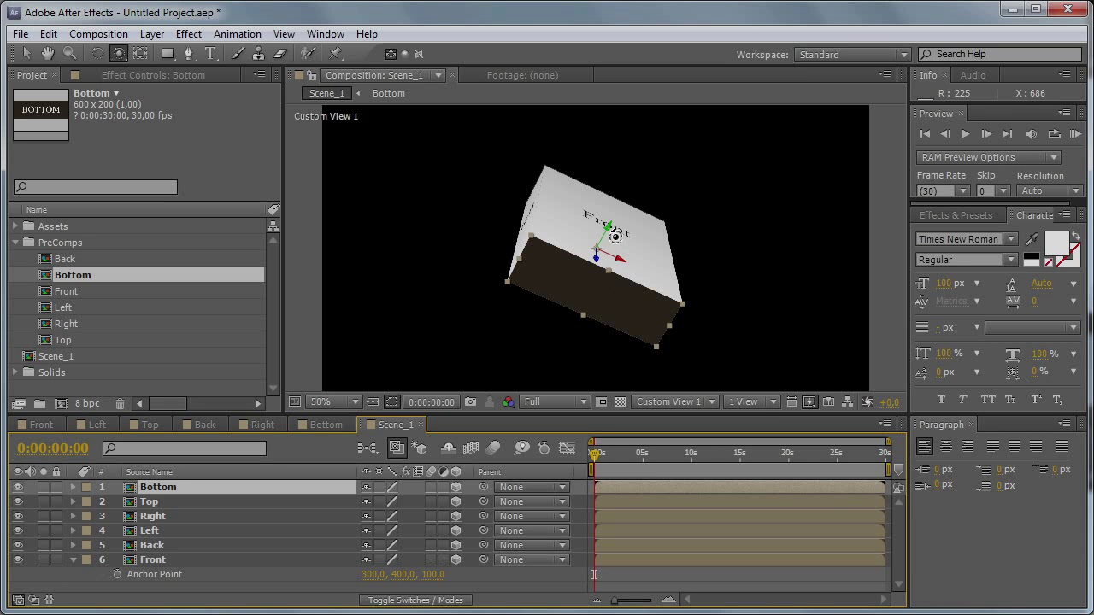
{"action": "left_click_drag", "start_coordinate": [616, 236], "coordinate": [608, 462]}
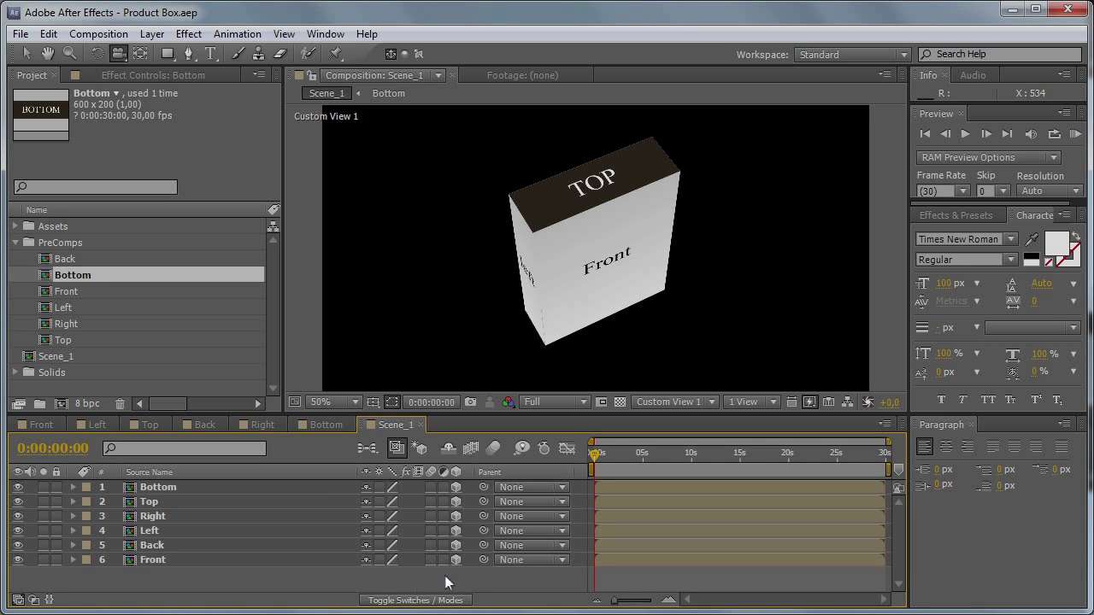
Step: Delete the Front text layer from the Front composition
{"action": "left_click", "coordinate": [42, 425]}
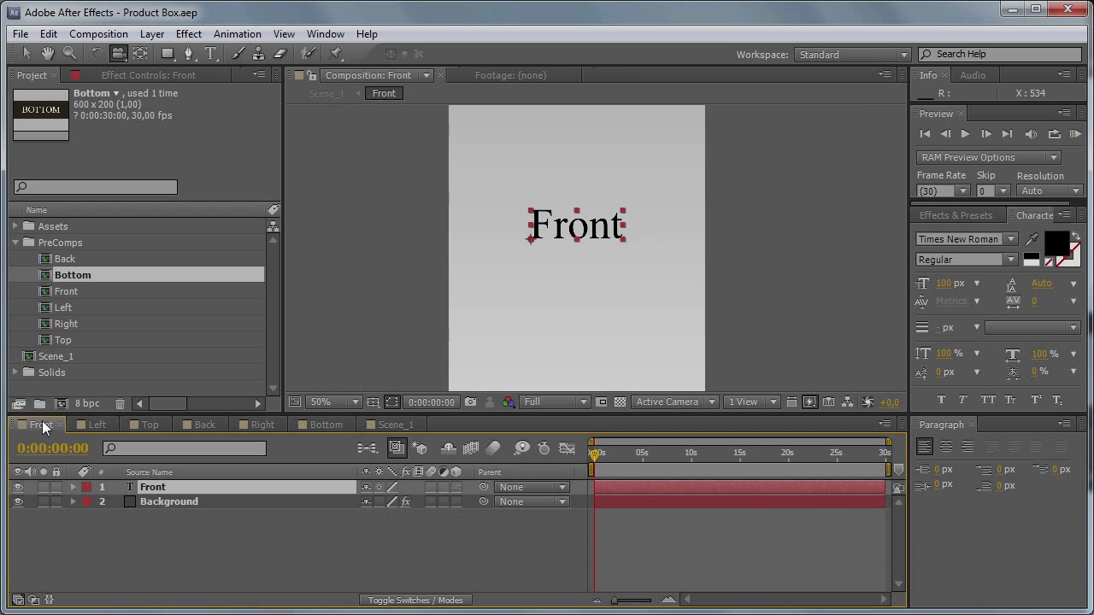
{"action": "left_click", "coordinate": [313, 520]}
{"action": "left_click", "coordinate": [187, 487]}
{"action": "key", "text": "Delete"}
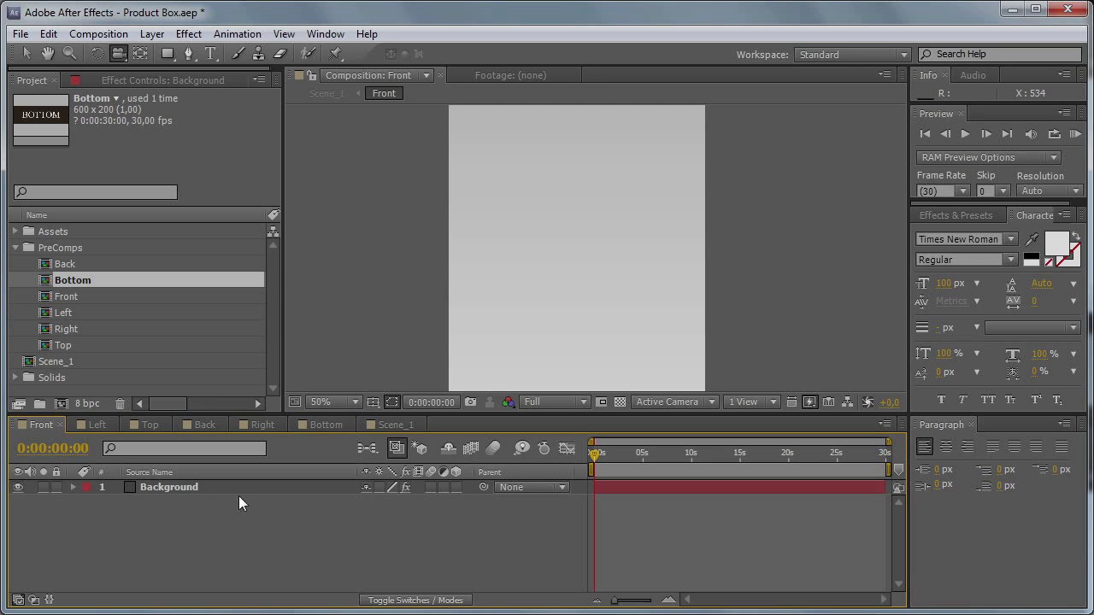
Step: Create a 600 x 800 px dark solid named Top Line Big in the Front composition
{"action": "key", "text": "v"}
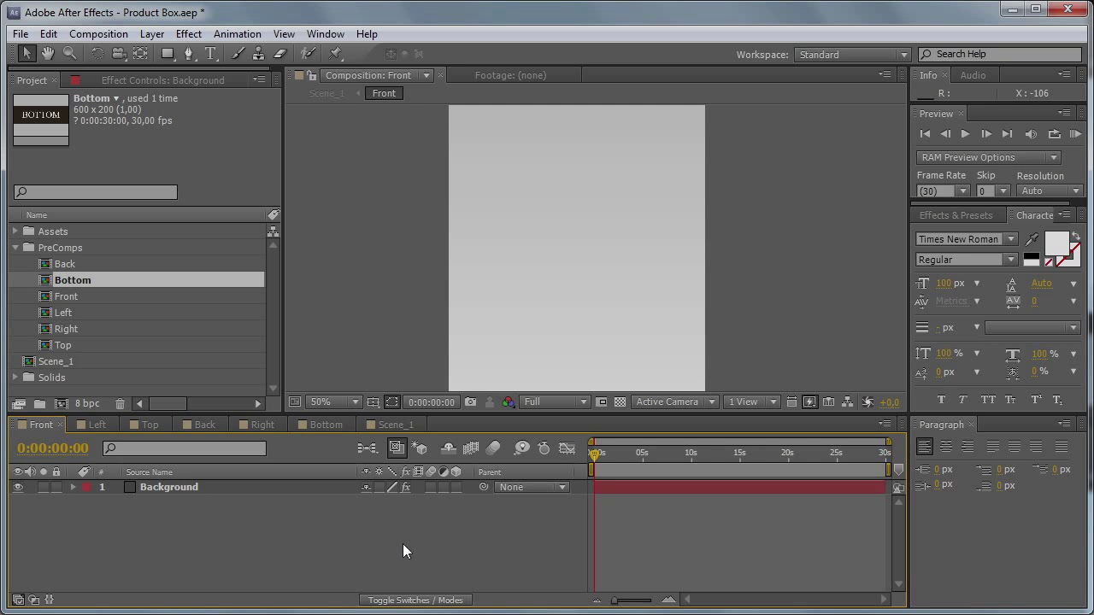
{"action": "key", "text": "ctrl+y"}
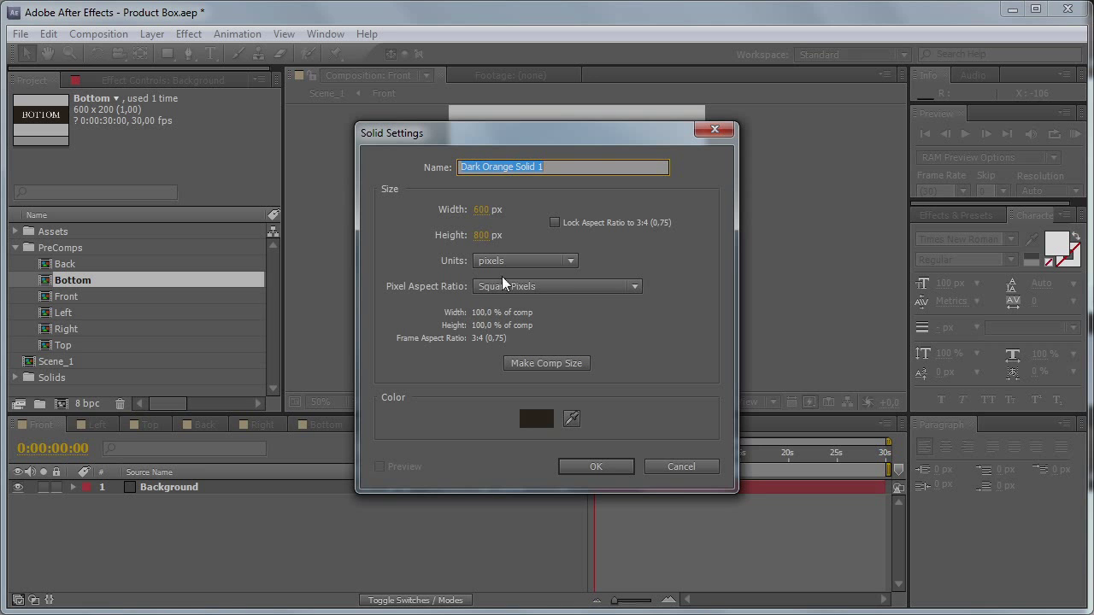
{"action": "type", "text": "Top"}
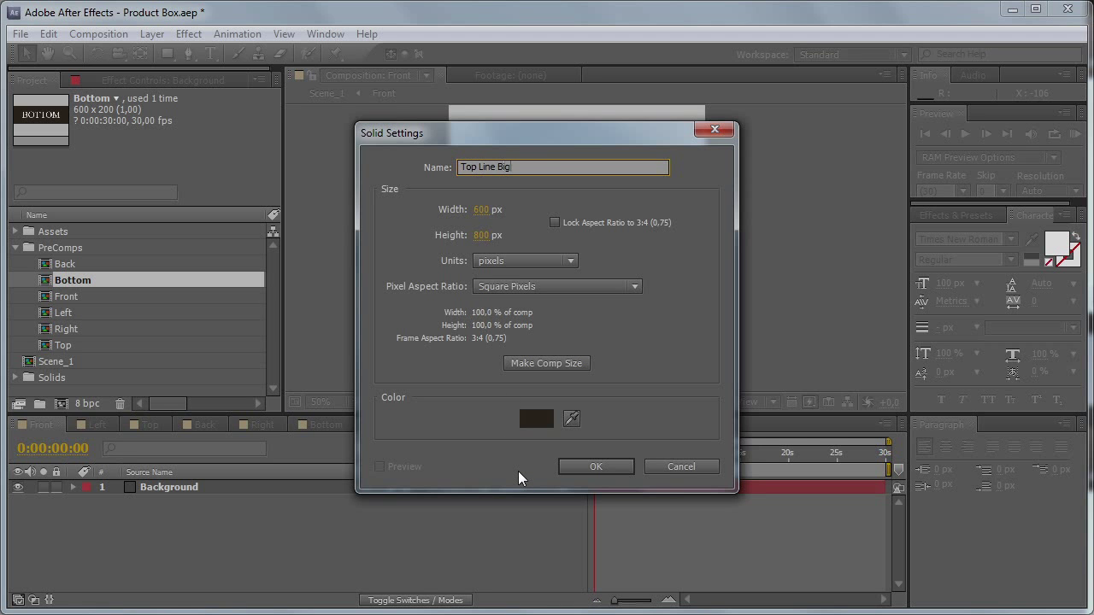
{"action": "type", "text": " Line Big"}
{"action": "key", "text": "Return"}
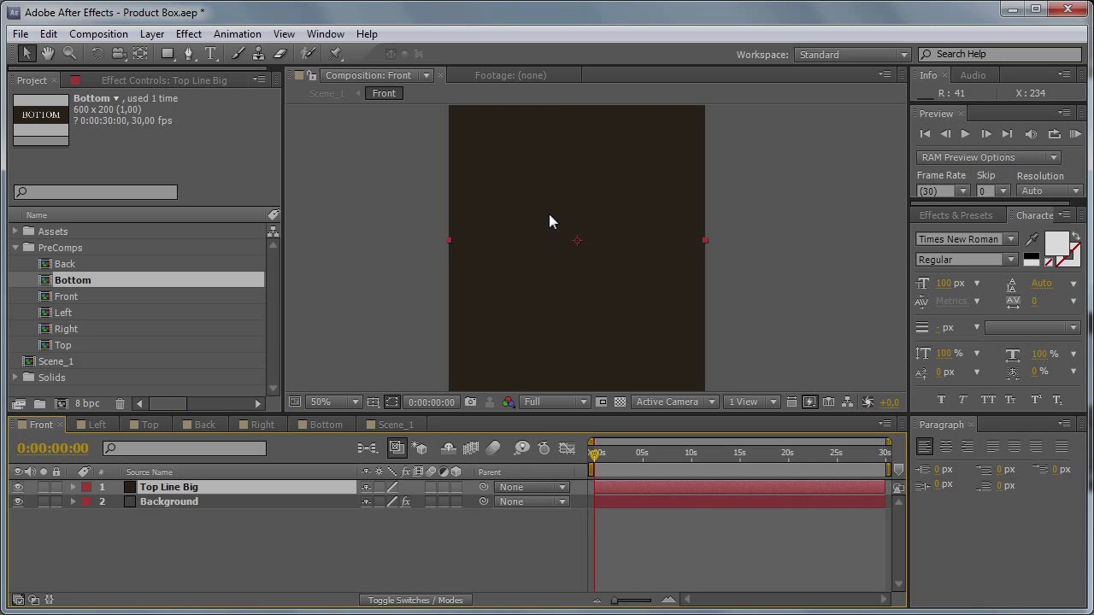
Step: Show the rulers and place horizontal guides at 200 px and 50 px below the Front composition's upper edge
{"action": "key", "text": "ctrl+r"}
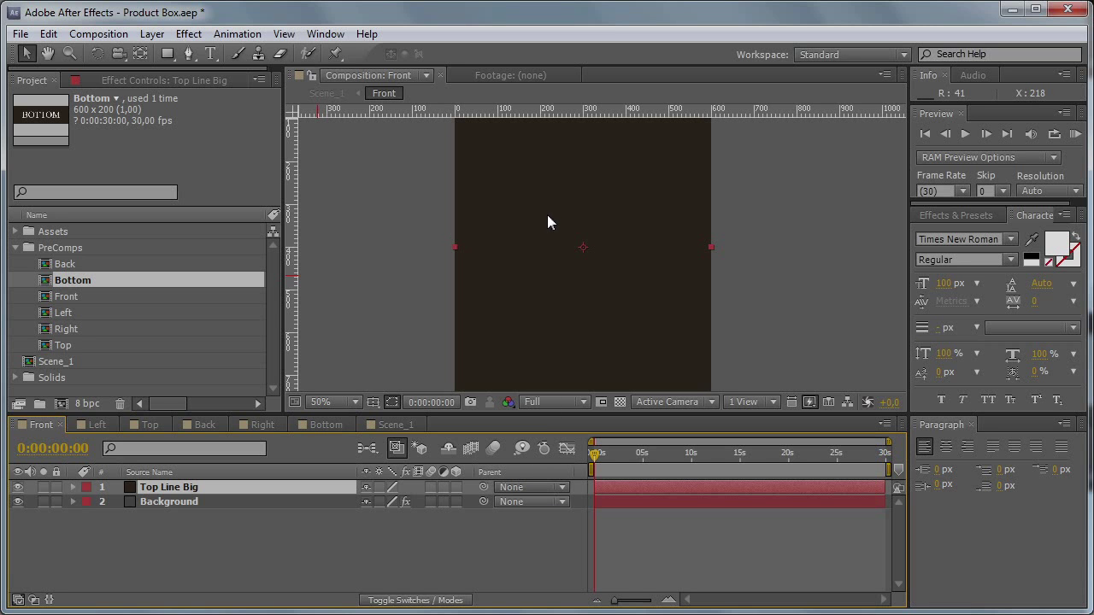
{"action": "key", "text": "grave"}
{"action": "key", "text": "period"}
{"action": "key", "text": "h"}
{"action": "key", "text": "period"}
{"action": "left_click_drag", "start_coordinate": [535, 200], "coordinate": [760, 476]}
{"action": "left_click_drag", "start_coordinate": [548, 325], "coordinate": [552, 452]}
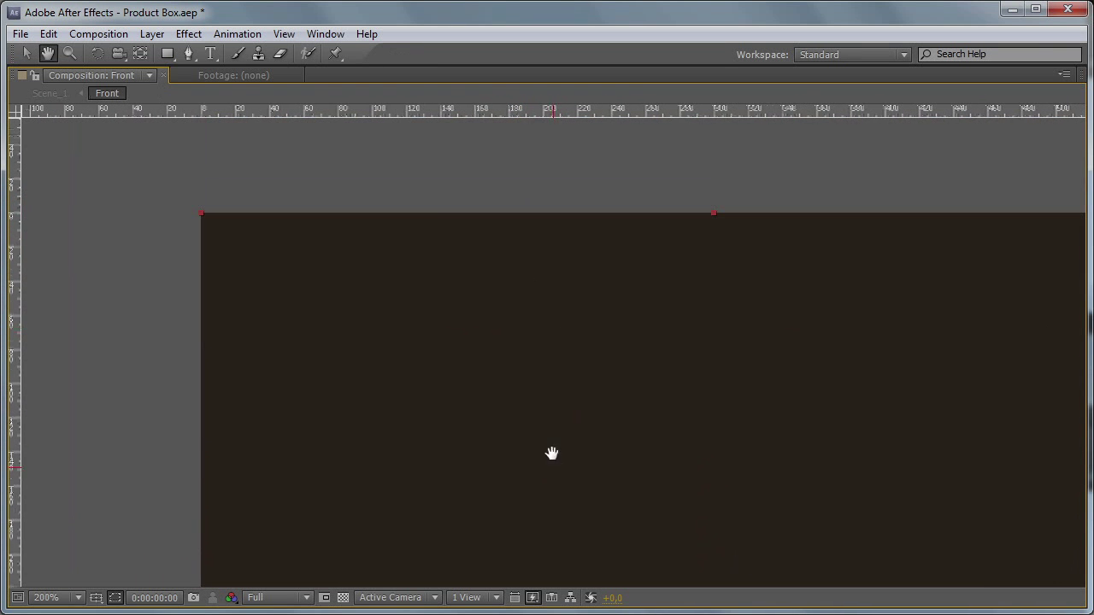
{"action": "key", "text": "v"}
{"action": "left_click_drag", "start_coordinate": [448, 109], "coordinate": [437, 554]}
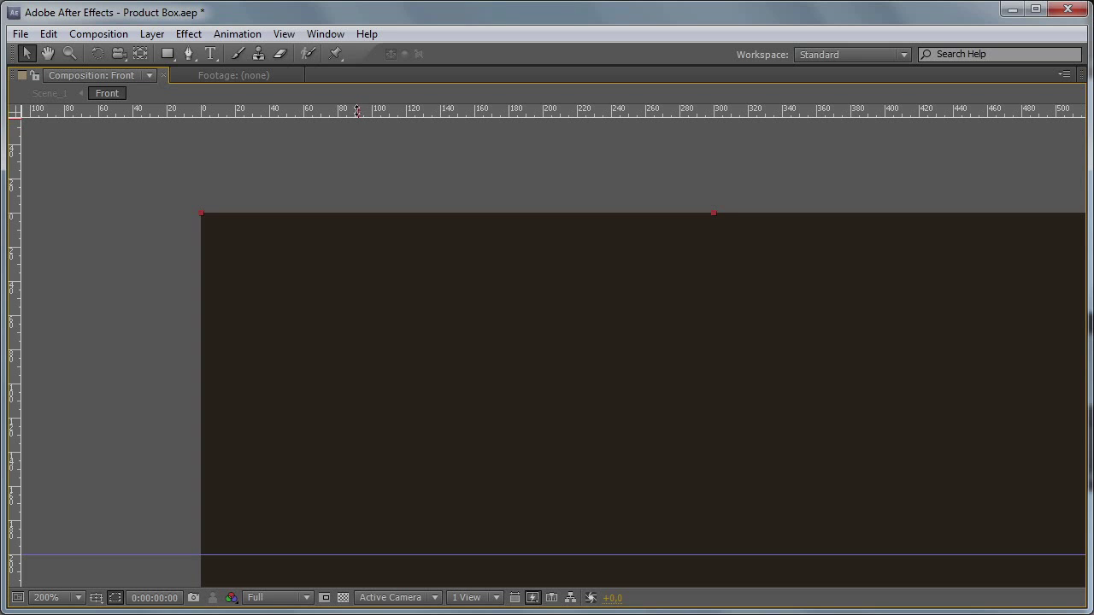
{"action": "left_click_drag", "start_coordinate": [358, 110], "coordinate": [351, 297]}
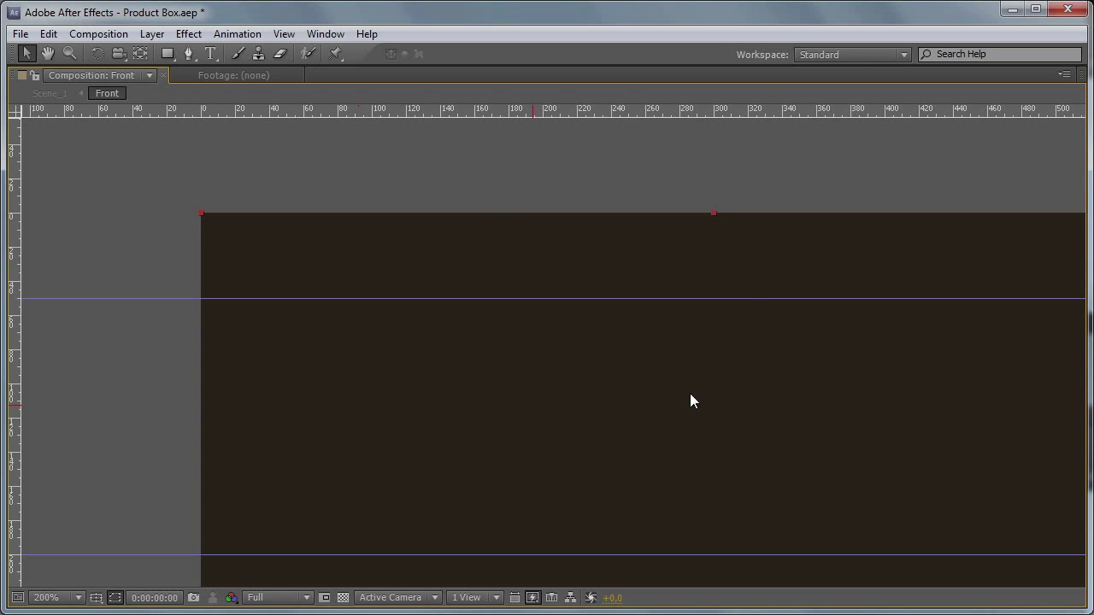
Step: Add a horizontal guide about 60 px above the lower edge of the Front composition
{"action": "key", "text": "h"}
{"action": "left_click_drag", "start_coordinate": [455, 359], "coordinate": [586, 244]}
{"action": "scroll", "coordinate": [587, 245], "scroll_direction": "down", "scroll_amount": 4}
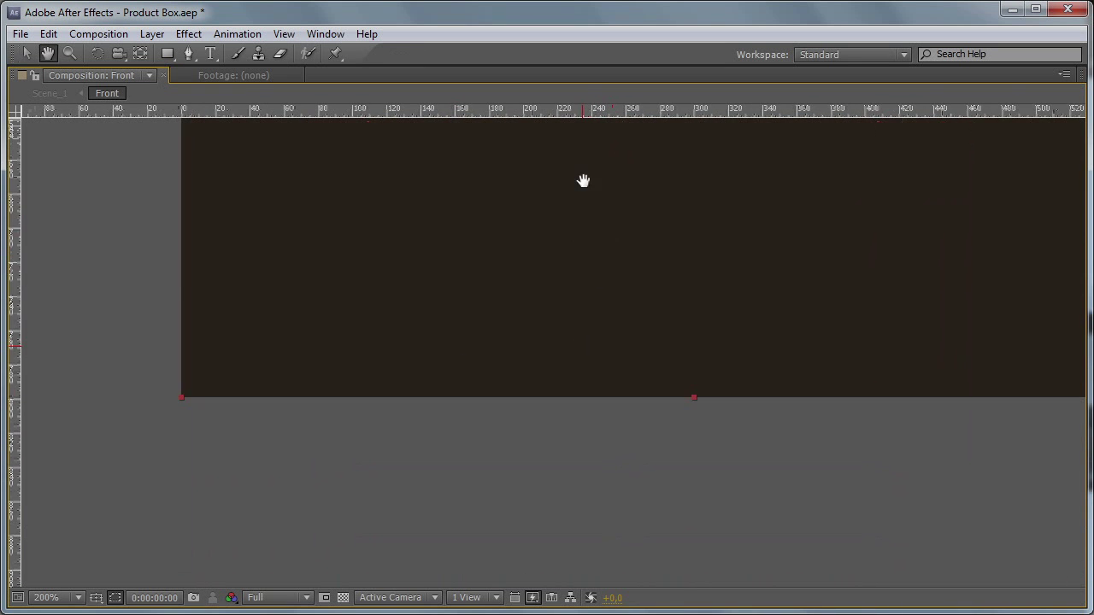
{"action": "key", "text": "period"}
{"action": "left_click_drag", "start_coordinate": [481, 325], "coordinate": [701, 328]}
{"action": "key", "text": "v"}
{"action": "left_click_drag", "start_coordinate": [423, 117], "coordinate": [400, 239]}
Step: Display the title/action-safe overlay and place a vertical guide at 300 px and a horizontal guide at 400 px through the composition's centre
{"action": "key", "text": "comma"}
{"action": "key", "text": "comma"}
{"action": "key", "text": "comma"}
{"action": "key", "text": "comma"}
{"action": "left_click_drag", "start_coordinate": [659, 225], "coordinate": [641, 319]}
{"action": "key", "text": "v"}
{"action": "key", "text": "apostrophe"}
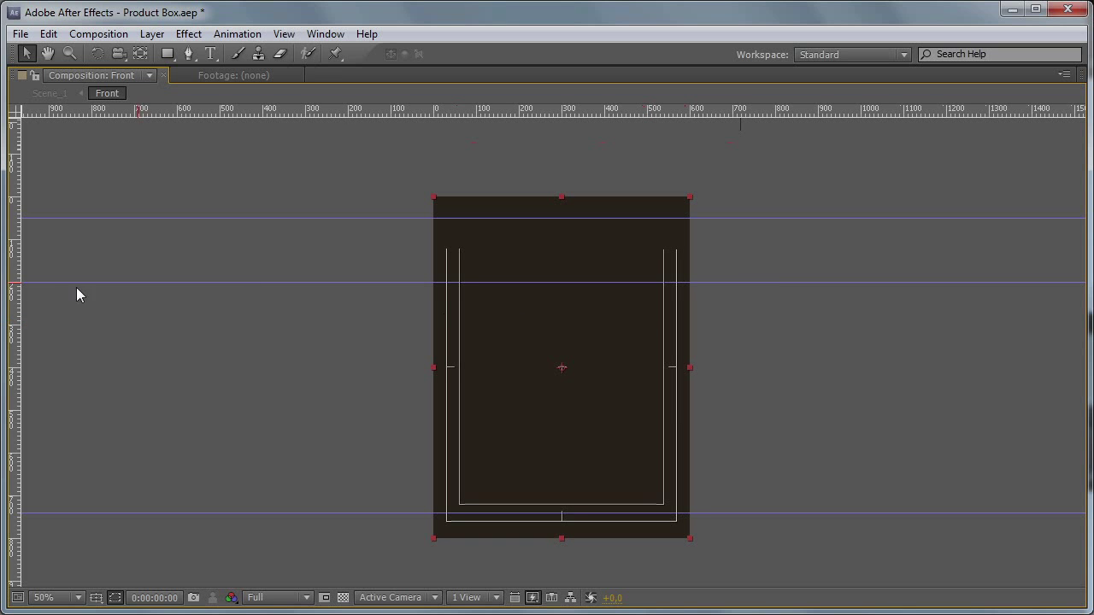
{"action": "left_click_drag", "start_coordinate": [16, 314], "coordinate": [561, 325]}
{"action": "scroll", "coordinate": [606, 325], "scroll_direction": "up", "scroll_amount": 7}
{"action": "key", "text": "h"}
{"action": "left_click_drag", "start_coordinate": [801, 306], "coordinate": [801, 281]}
{"action": "key", "text": "v"}
{"action": "left_click_drag", "start_coordinate": [718, 111], "coordinate": [727, 236]}
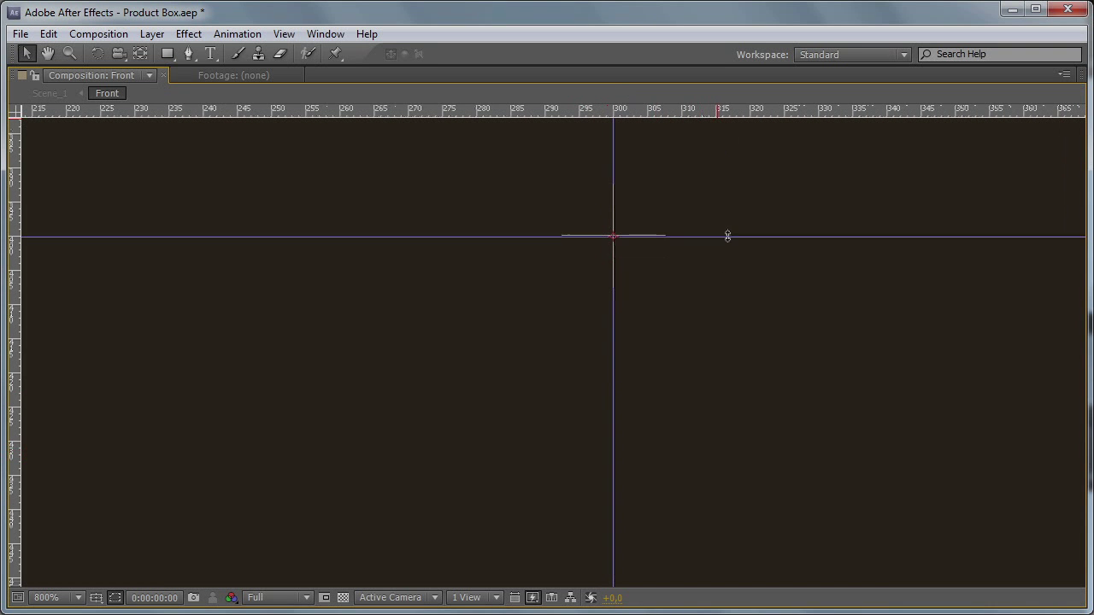
{"action": "key", "text": "comma"}
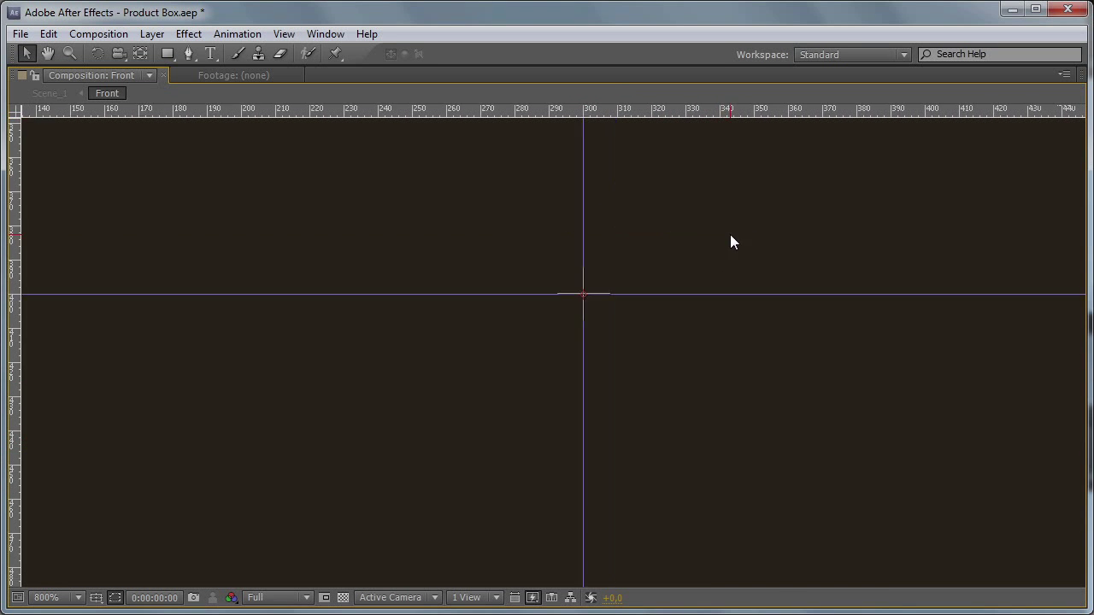
{"action": "scroll", "coordinate": [730, 234], "scroll_direction": "down", "scroll_amount": 3}
{"action": "scroll", "coordinate": [730, 235], "scroll_direction": "up", "scroll_amount": 1}
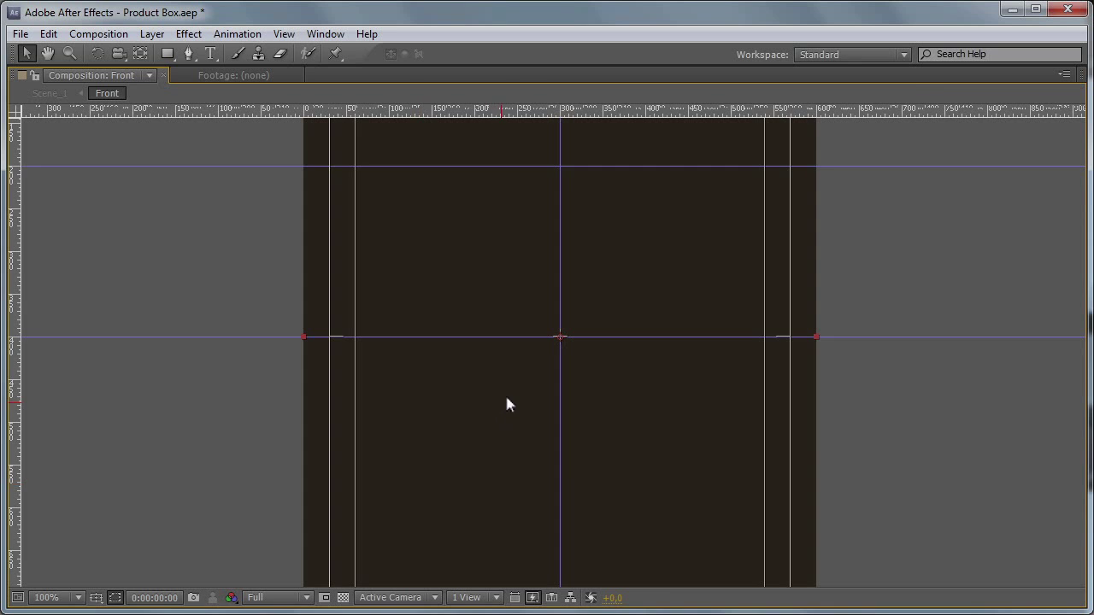
{"action": "scroll", "coordinate": [511, 393], "scroll_direction": "down", "scroll_amount": 1}
{"action": "key", "text": "grave"}
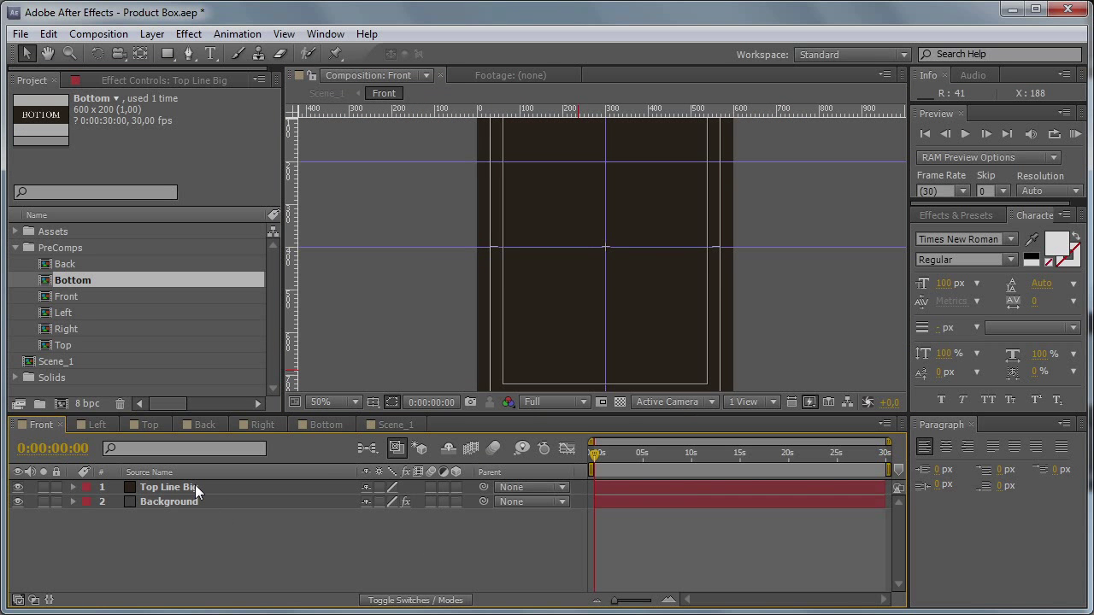
Step: Draw a rectangular mask on Top Line Big that spans the full width and ends at the 200 px guide
{"action": "left_click", "coordinate": [194, 487]}
{"action": "key", "text": "q"}
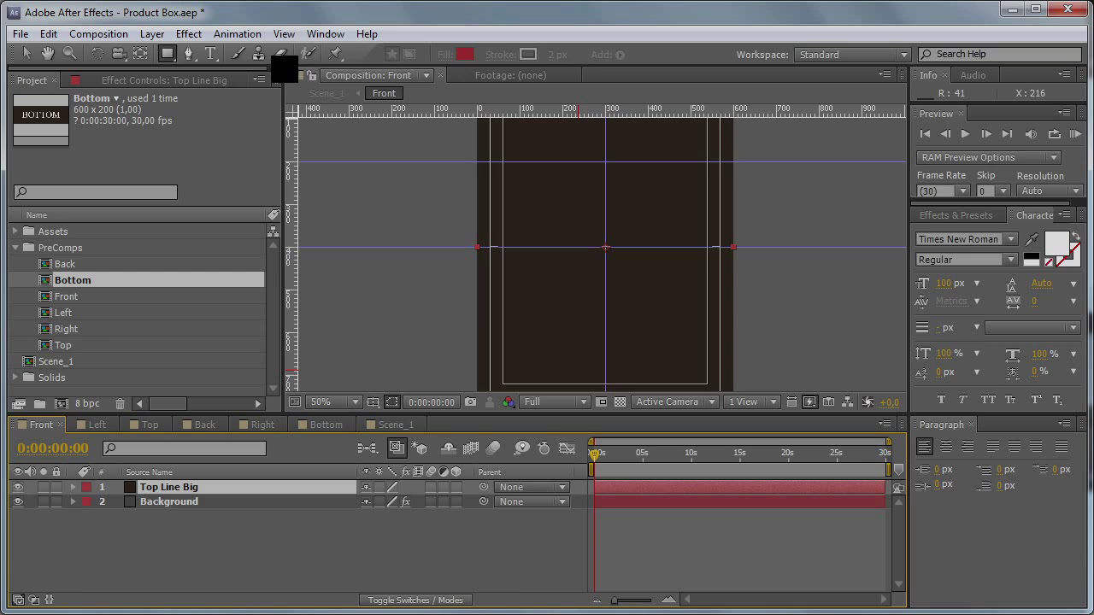
{"action": "key", "text": "grave"}
{"action": "key", "text": "space"}
{"action": "left_click_drag", "start_coordinate": [593, 168], "coordinate": [596, 281]}
{"action": "mouse_move", "coordinate": [378, 243]}
{"action": "left_mouse_down"}
{"action": "mouse_move", "coordinate": [465, 305]}
{"action": "mouse_move", "coordinate": [716, 368]}
{"action": "left_mouse_up"}
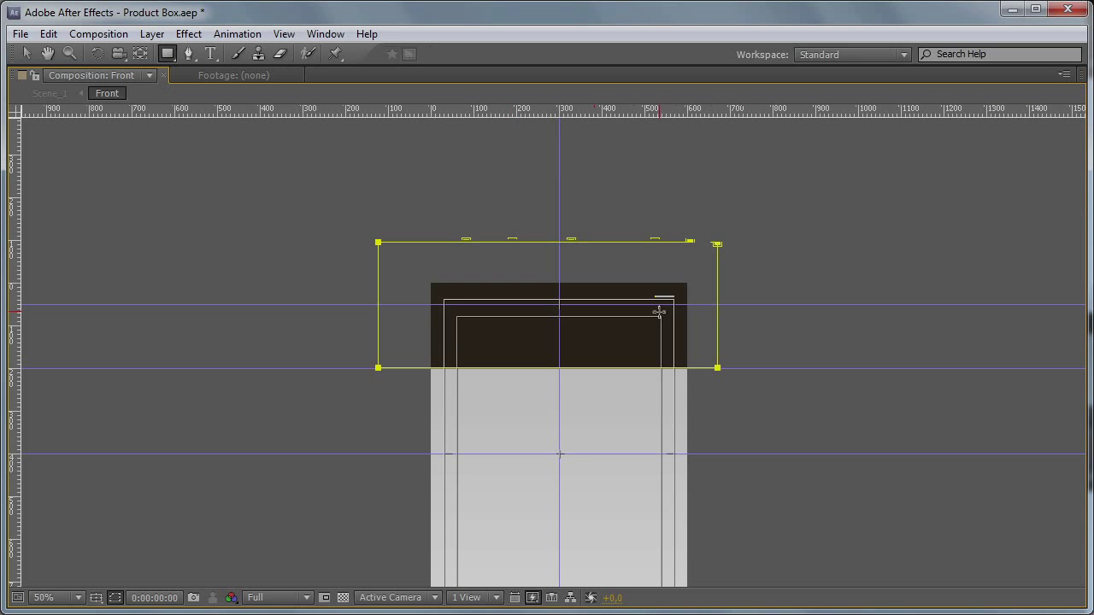
{"action": "key", "text": "grave"}
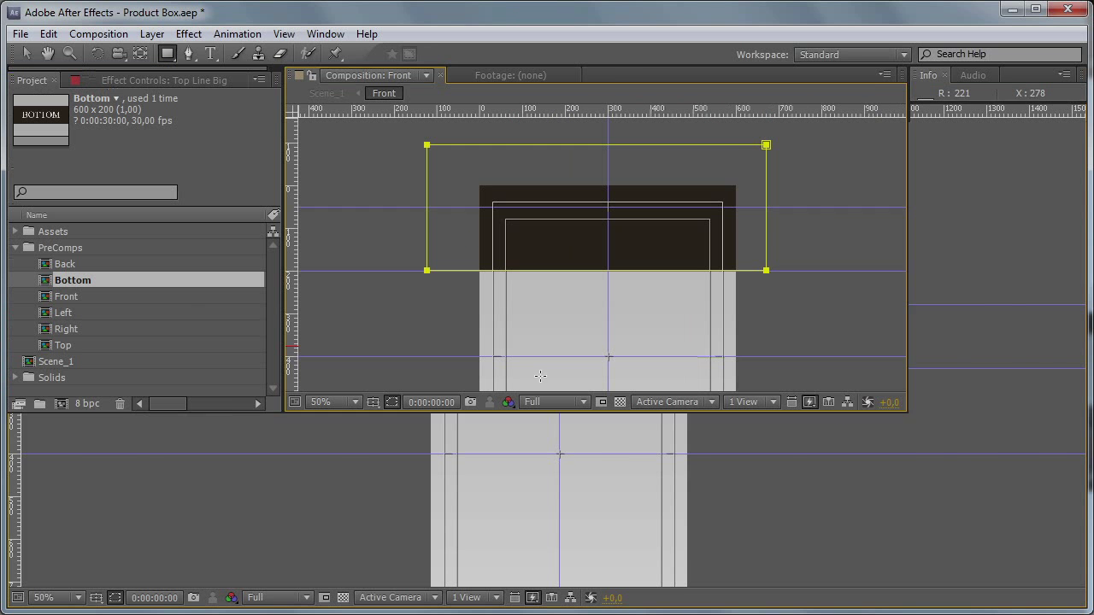
Step: Duplicate the Top Line Big layer and rename the copy's solid as Top Line `Small
{"action": "key", "text": "ctrl+d"}
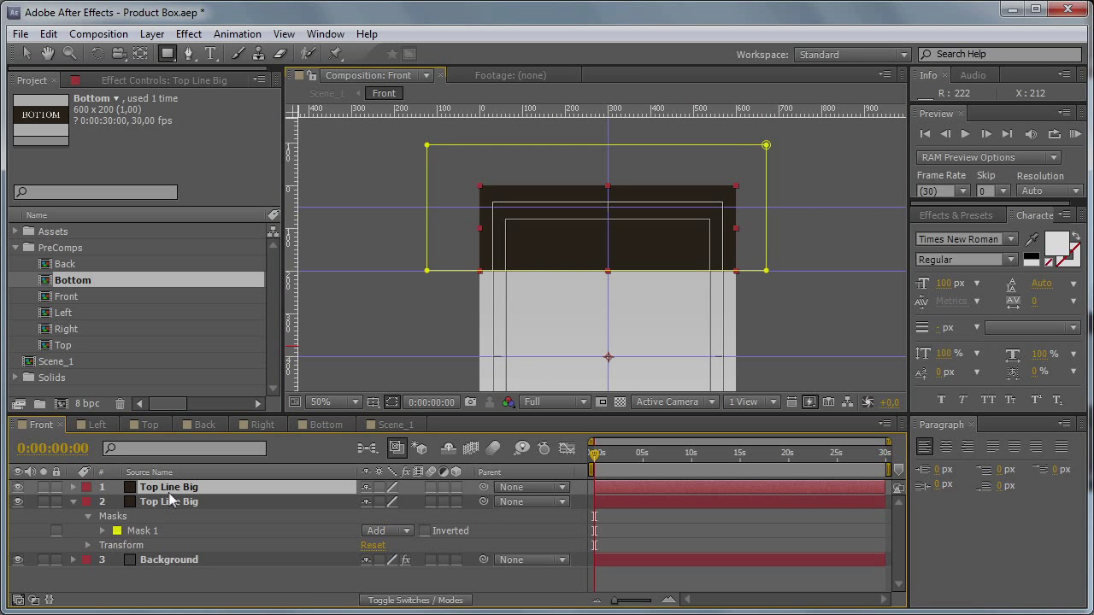
{"action": "key", "text": "ctrl+shift+y"}
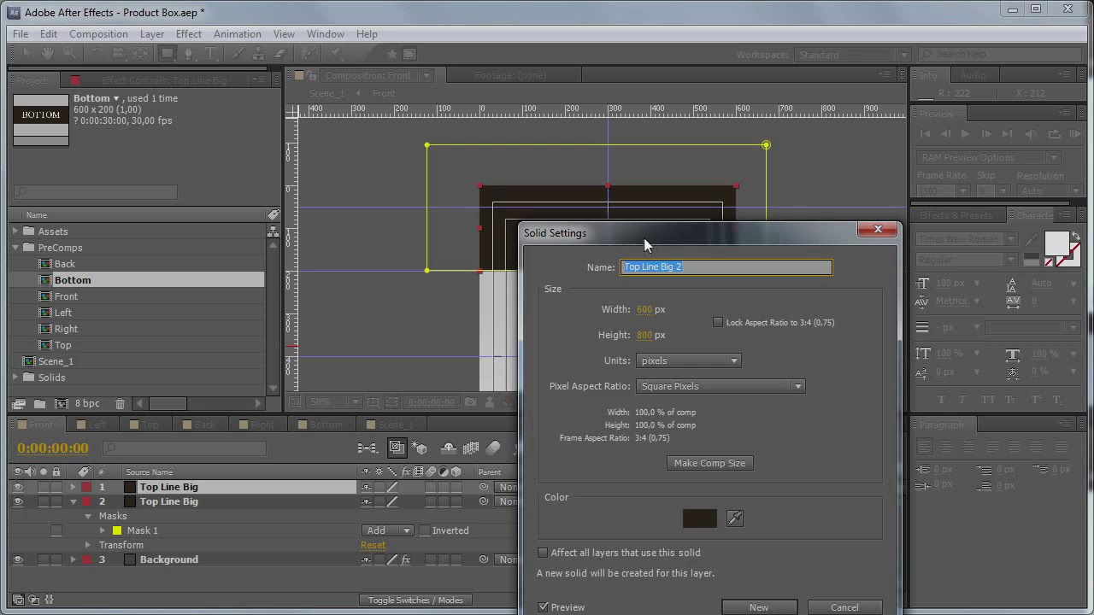
{"action": "left_click_drag", "start_coordinate": [684, 237], "coordinate": [579, 251]}
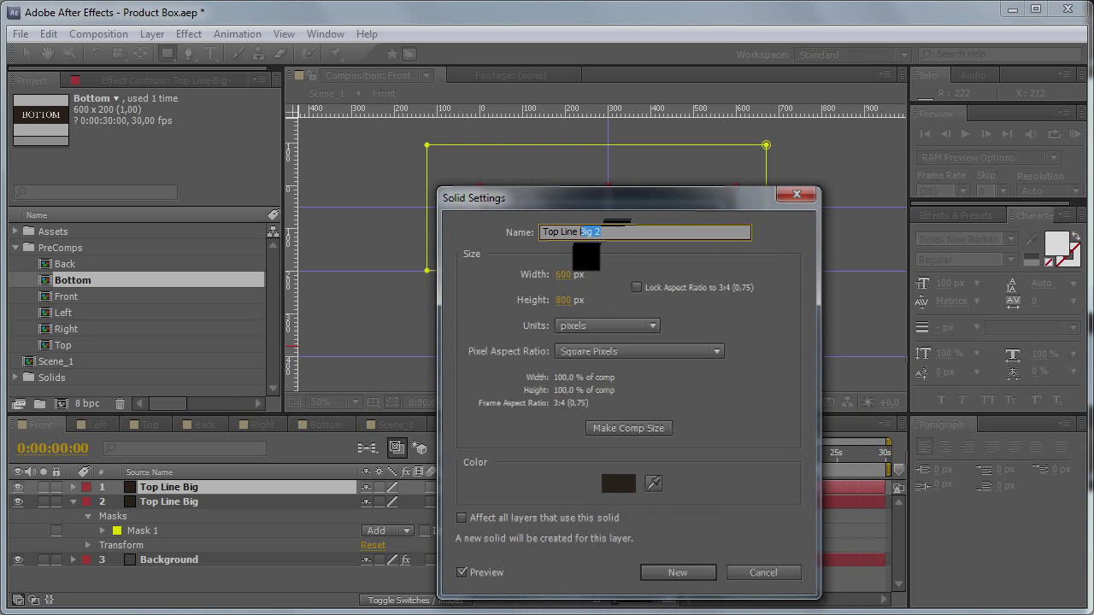
{"action": "type", "text": "`Small"}
{"action": "key", "text": "Return"}
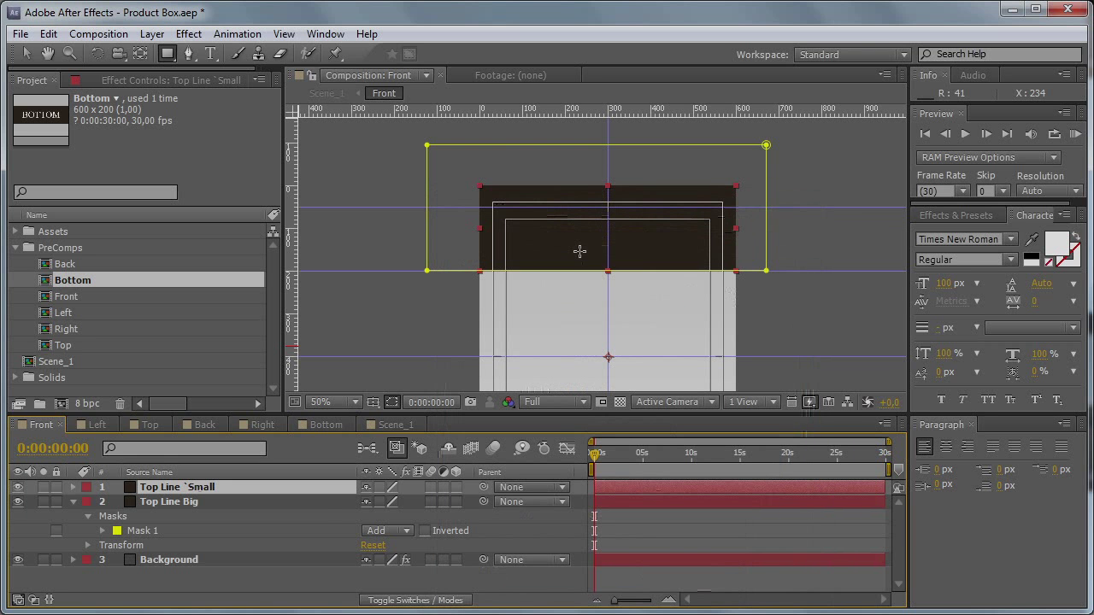
Step: Raise the lower edge of the Top Line `Small mask to the 50 px guide
{"action": "key", "text": "v"}
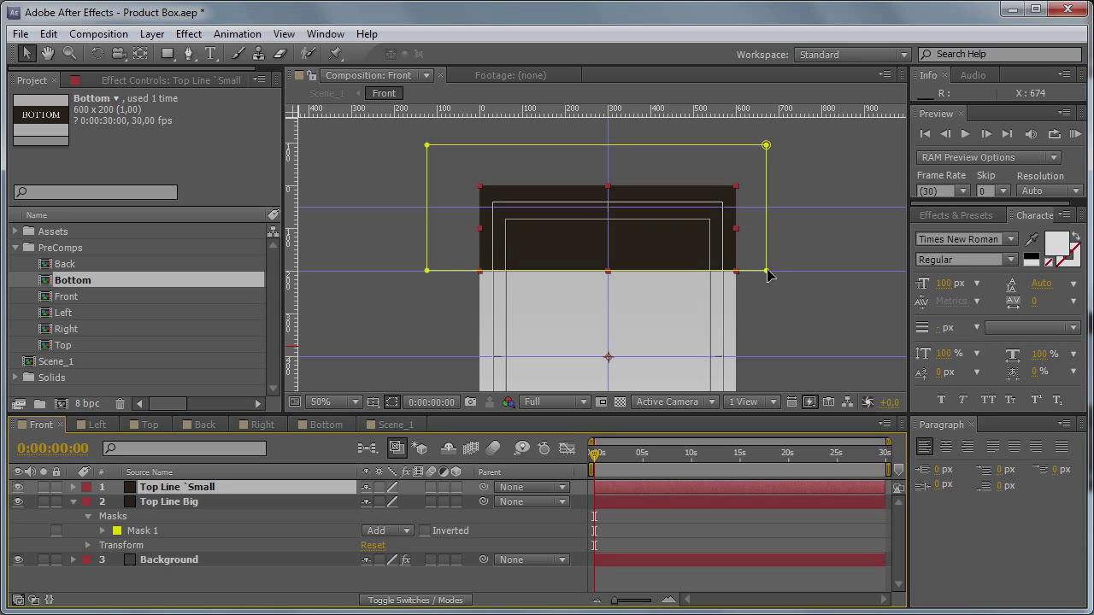
{"action": "left_click", "coordinate": [767, 274]}
{"action": "left_click_drag", "start_coordinate": [597, 271], "coordinate": [597, 207]}
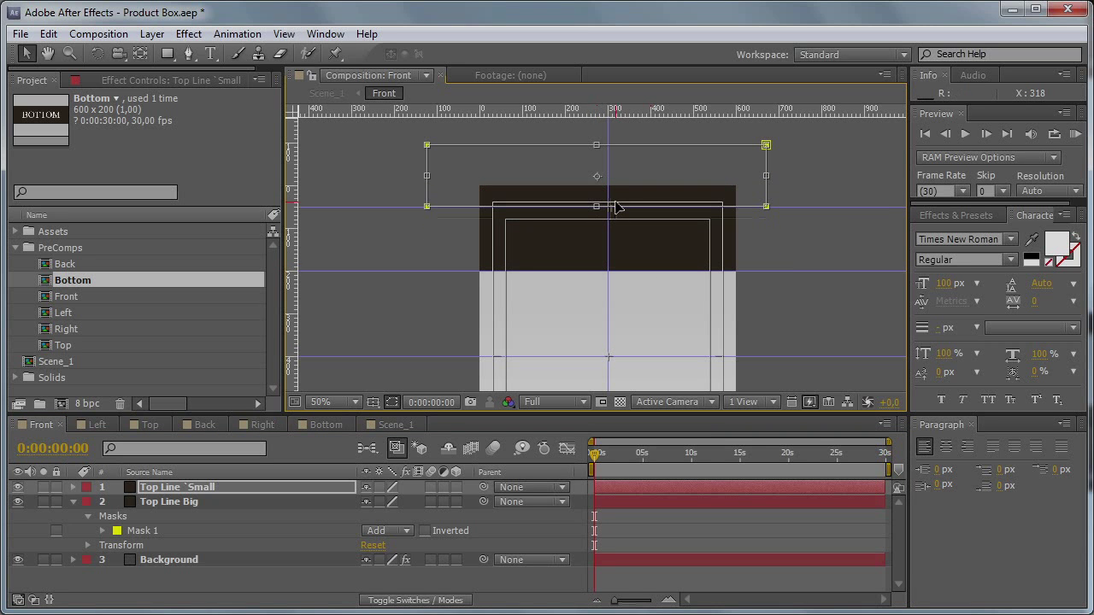
{"action": "left_click", "coordinate": [519, 570]}
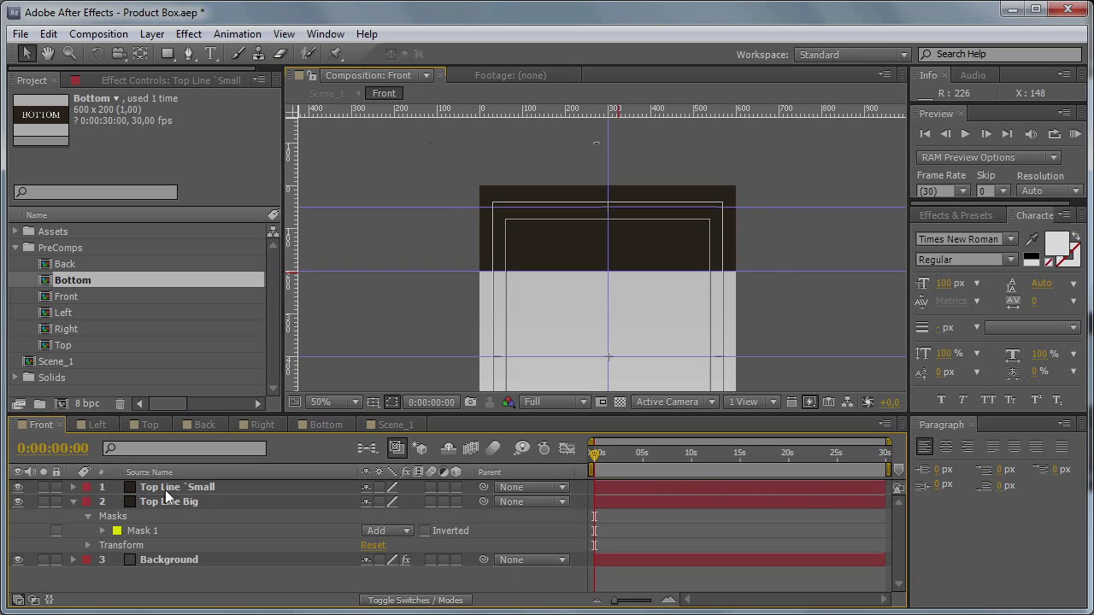
Step: Apply the Ramp effect to Top Line Big and set its start color to 59473C
{"action": "left_click", "coordinate": [190, 504]}
{"action": "left_click", "coordinate": [189, 34]}
{"action": "left_click", "coordinate": [212, 71]}
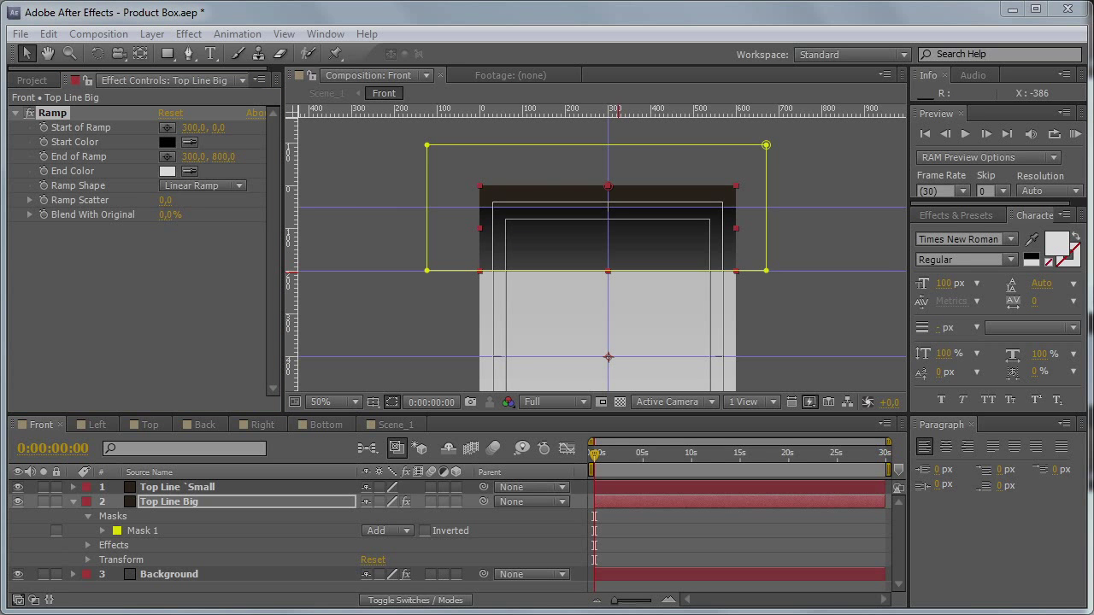
{"action": "left_click", "coordinate": [167, 143]}
{"action": "left_click_drag", "start_coordinate": [815, 532], "coordinate": [585, 535]}
{"action": "key", "text": "ctrl+v"}
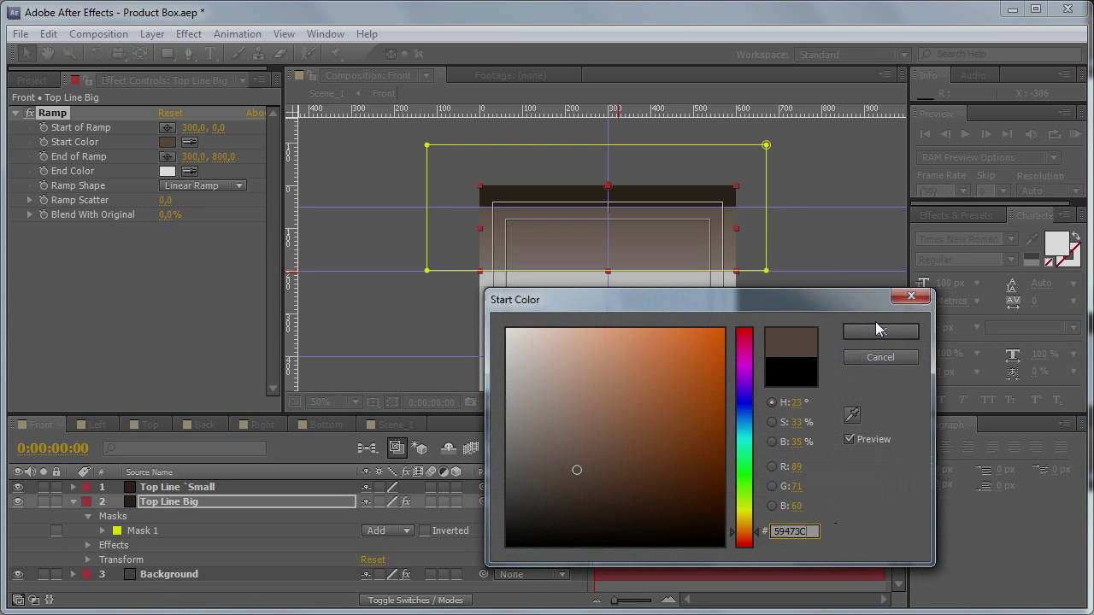
{"action": "left_click", "coordinate": [882, 333]}
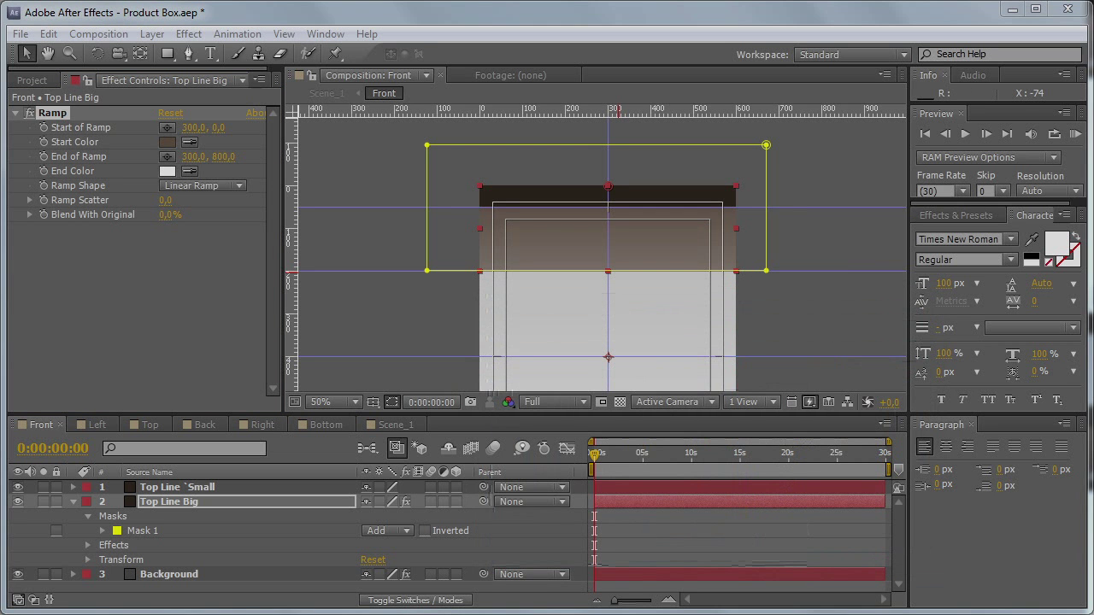
Step: Set the end color of the Ramp on Top Line Big to 2E241D
{"action": "left_click", "coordinate": [174, 170]}
{"action": "left_click_drag", "start_coordinate": [816, 532], "coordinate": [773, 532]}
{"action": "type", "text": "2E241D"}
{"action": "left_click", "coordinate": [872, 334]}
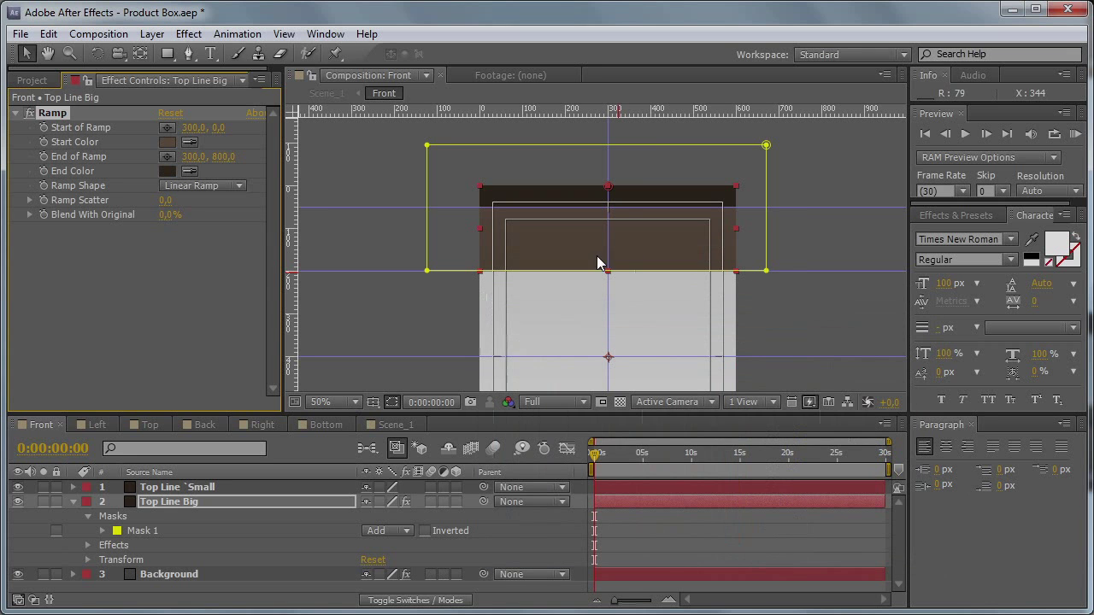
Step: Set the Ramp's vertical start position to 0 and turn off the title/action-safe overlay
{"action": "mouse_move", "coordinate": [220, 128]}
{"action": "left_mouse_down"}
{"action": "mouse_move", "coordinate": [254, 127]}
{"action": "mouse_move", "coordinate": [221, 129]}
{"action": "left_mouse_up"}
{"action": "left_click", "coordinate": [221, 129]}
{"action": "type", "text": "0"}
{"action": "key", "text": "Return"}
{"action": "key", "text": "period"}
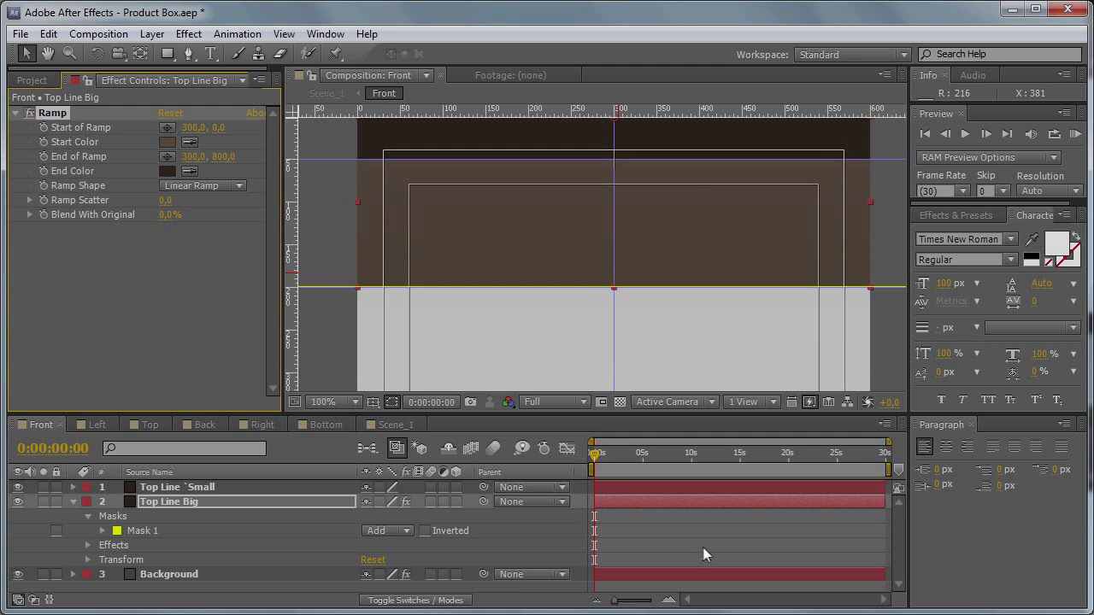
{"action": "left_click", "coordinate": [703, 552]}
{"action": "key", "text": "grave"}
{"action": "left_click", "coordinate": [676, 244]}
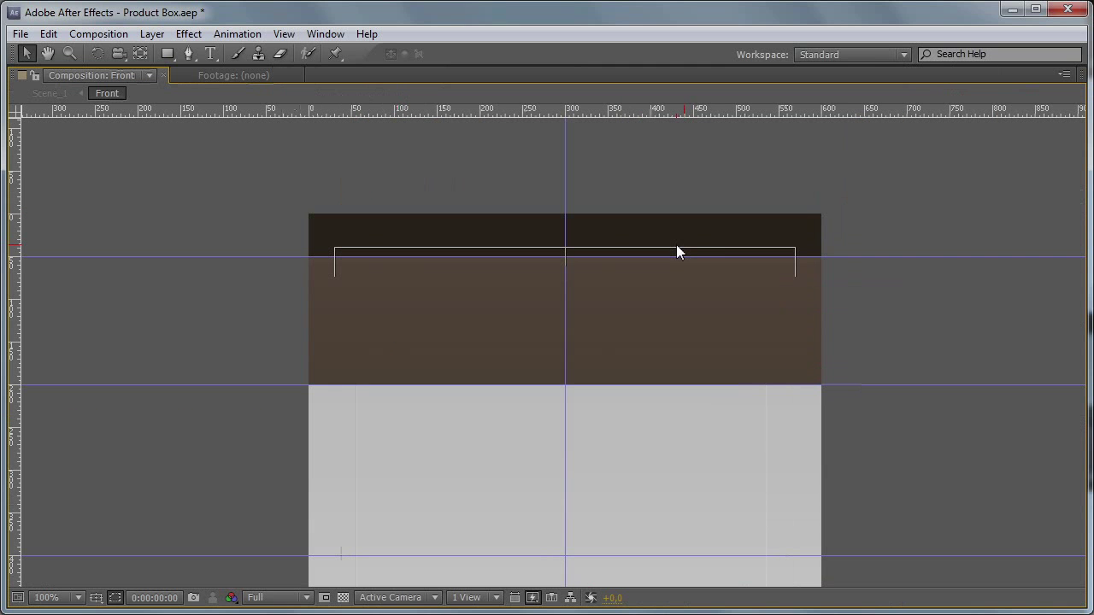
{"action": "key", "text": "period"}
{"action": "key", "text": "grave"}
{"action": "key", "text": "comma"}
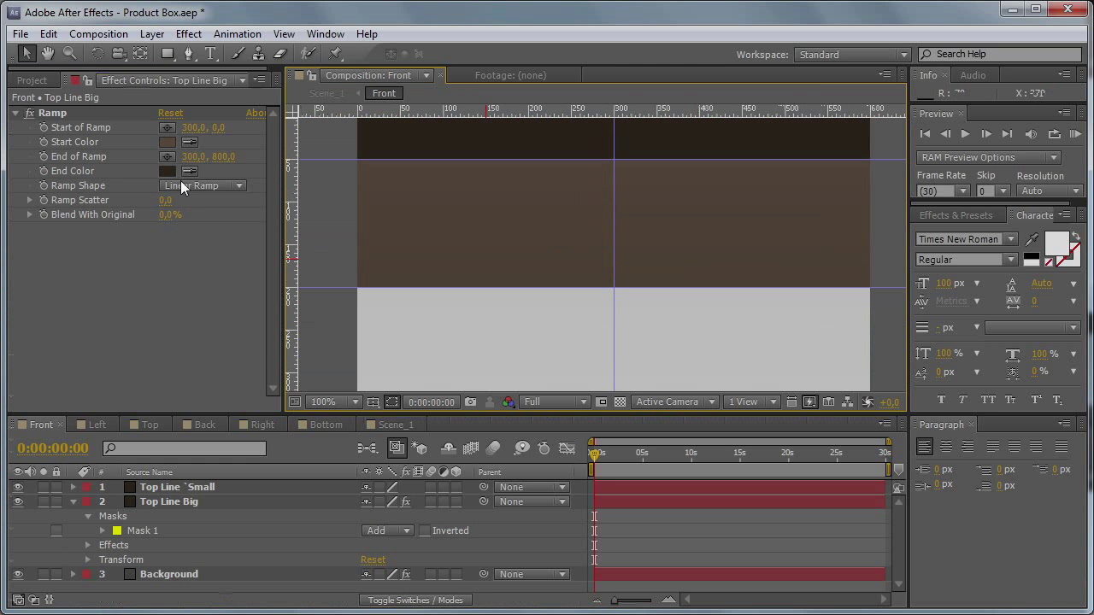
Step: Set the Ramp's end point to 300, 200 and its start point to 300, 0 on Top Line Big
{"action": "left_click", "coordinate": [218, 157]}
{"action": "left_click_drag", "start_coordinate": [175, 169], "coordinate": [157, 172]}
{"action": "left_click_drag", "start_coordinate": [218, 127], "coordinate": [270, 128]}
{"action": "key", "text": "h"}
{"action": "left_click_drag", "start_coordinate": [564, 129], "coordinate": [562, 247]}
{"action": "key", "text": "v"}
{"action": "left_click_drag", "start_coordinate": [224, 128], "coordinate": [168, 136]}
{"action": "left_click", "coordinate": [219, 127]}
{"action": "type", "text": "0"}
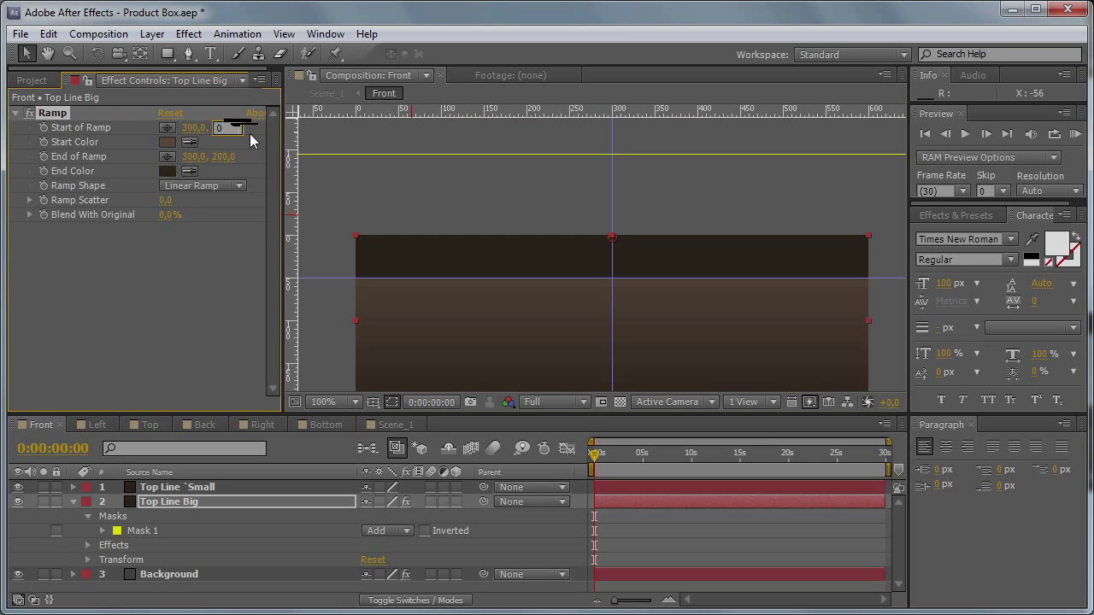
{"action": "key", "text": "Return"}
{"action": "key", "text": "h"}
{"action": "left_click_drag", "start_coordinate": [675, 308], "coordinate": [668, 236]}
{"action": "key", "text": "v"}
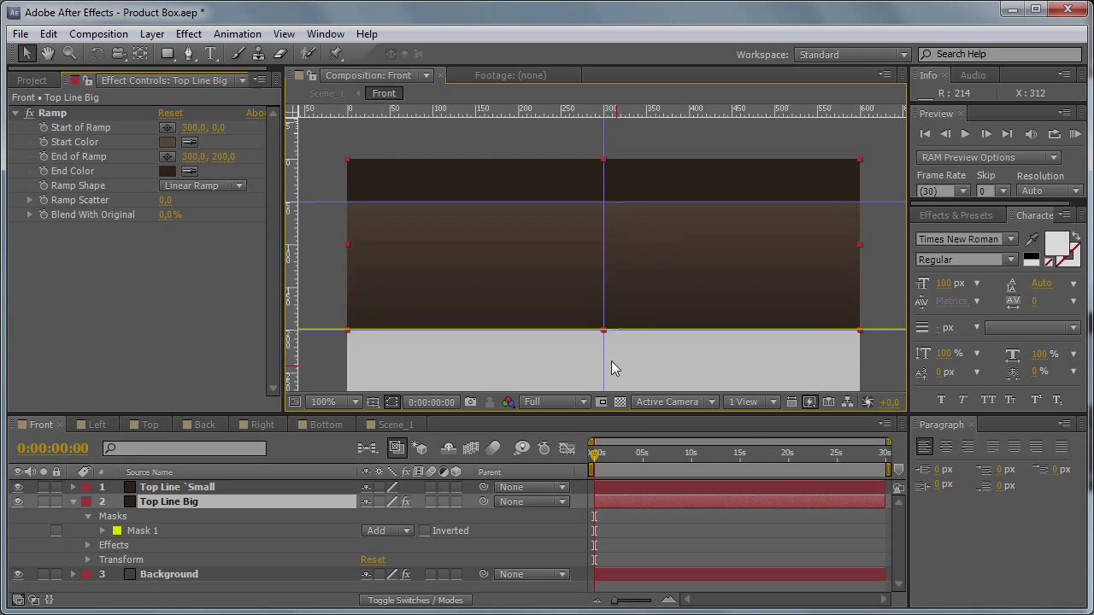
Step: Duplicate the Top Line `Small layer and rename the copy's solid as Bottom Line
{"action": "key", "text": "comma"}
{"action": "key", "text": "comma"}
{"action": "key", "text": "comma"}
{"action": "key", "text": "comma"}
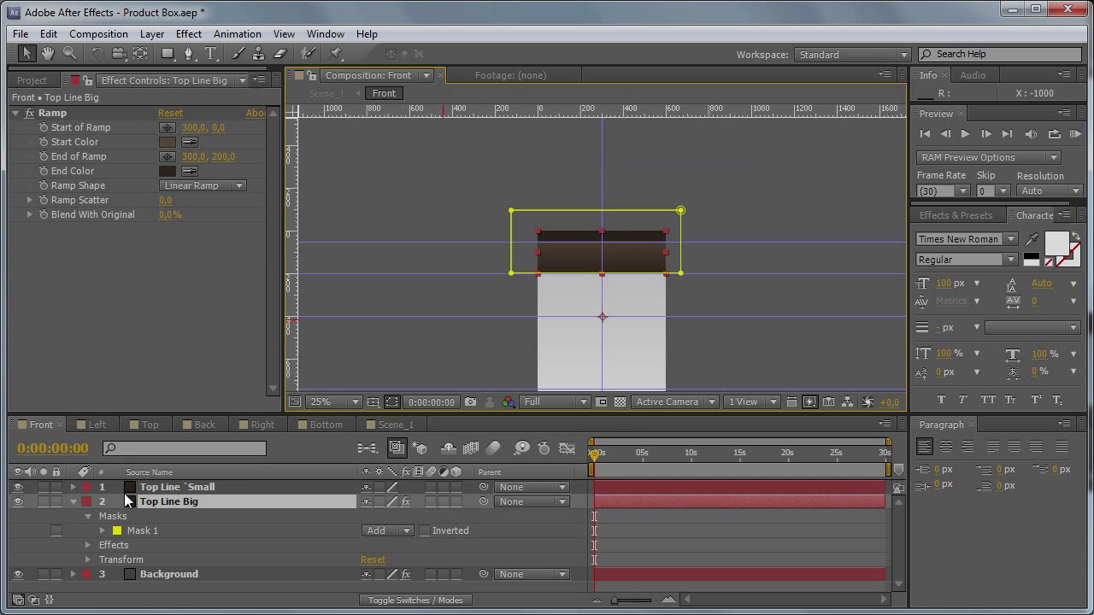
{"action": "left_click", "coordinate": [196, 486]}
{"action": "key", "text": "ctrl+d"}
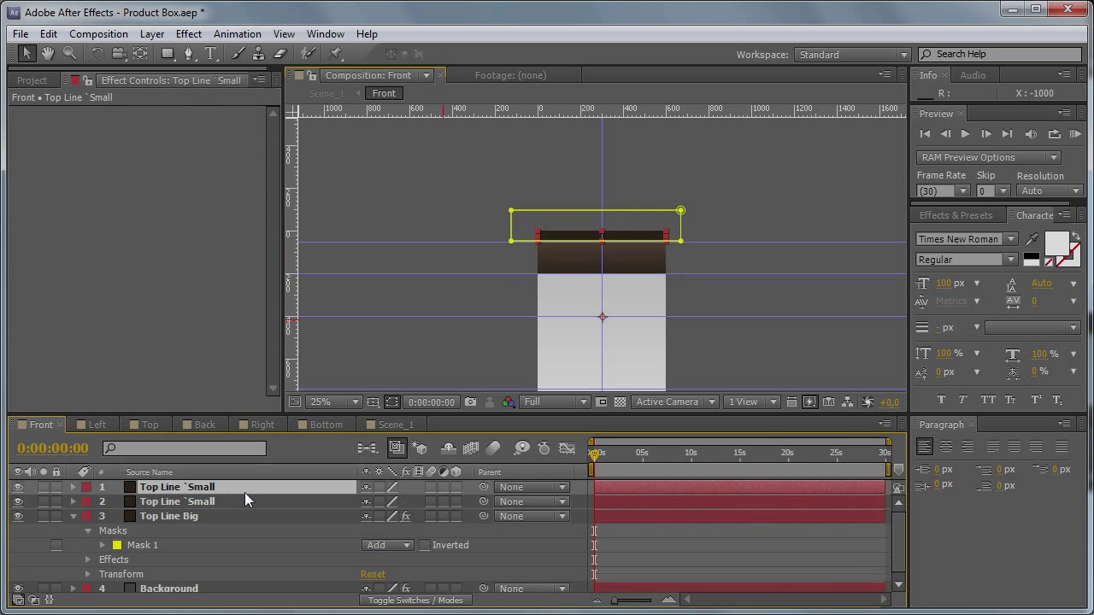
{"action": "key", "text": "ctrl+shift+y"}
{"action": "key", "text": "End"}
{"action": "key", "text": "BackSpace"}
{"action": "key", "text": "BackSpace"}
{"action": "key", "text": "BackSpace"}
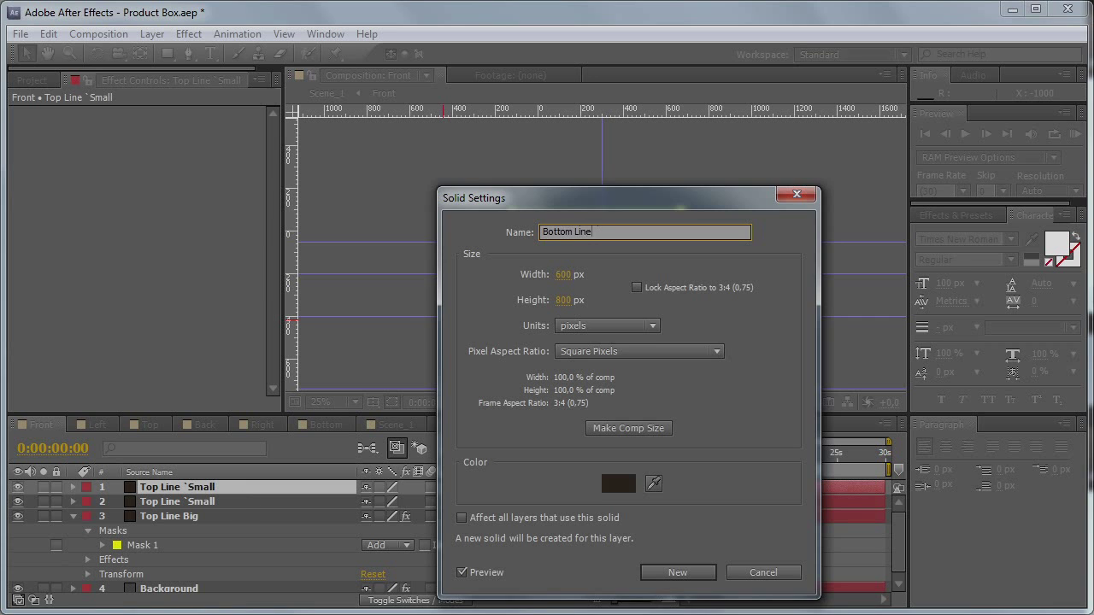
{"action": "key", "text": "Return"}
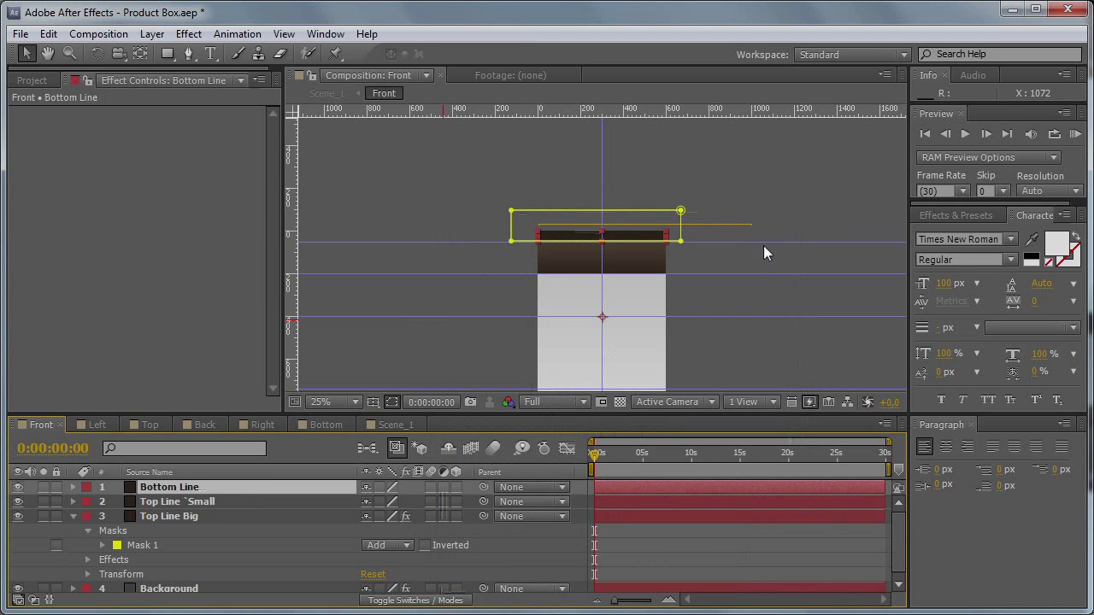
Step: Move the Bottom Line mask to the composition's lower edge, extend it up to the lowest guide and centre it horizontally
{"action": "left_click", "coordinate": [680, 212]}
{"action": "scroll", "coordinate": [681, 205], "scroll_direction": "down", "scroll_amount": 3}
{"action": "left_click_drag", "start_coordinate": [646, 145], "coordinate": [647, 332]}
{"action": "key", "text": "period"}
{"action": "scroll", "coordinate": [560, 293], "scroll_direction": "down", "scroll_amount": 3}
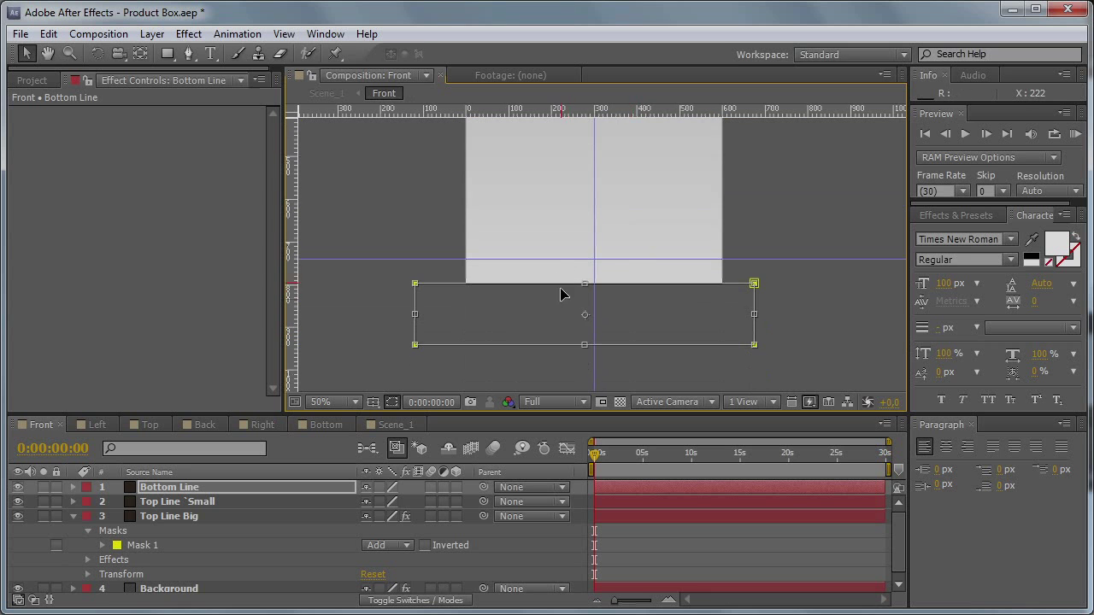
{"action": "left_click_drag", "start_coordinate": [584, 283], "coordinate": [591, 258]}
{"action": "left_click_drag", "start_coordinate": [624, 293], "coordinate": [635, 295]}
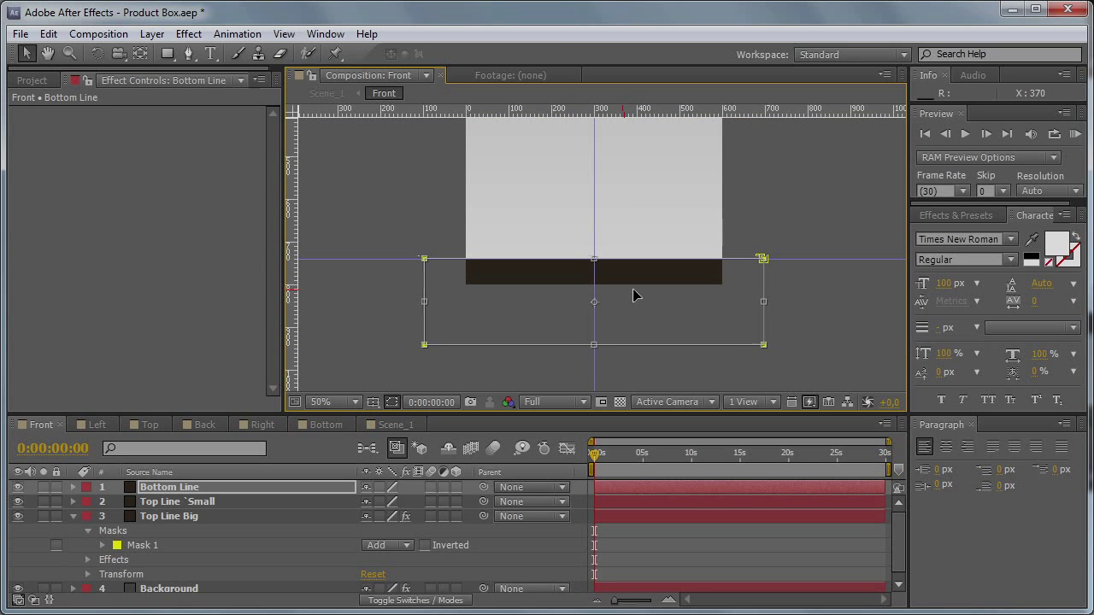
Step: Copy the Bottom Line, Top Line `Small and Top Line Big layers in the Front composition
{"action": "left_click", "coordinate": [591, 556]}
{"action": "key", "text": "space"}
{"action": "left_click_drag", "start_coordinate": [617, 182], "coordinate": [606, 327]}
{"action": "left_click_drag", "start_coordinate": [622, 226], "coordinate": [606, 282]}
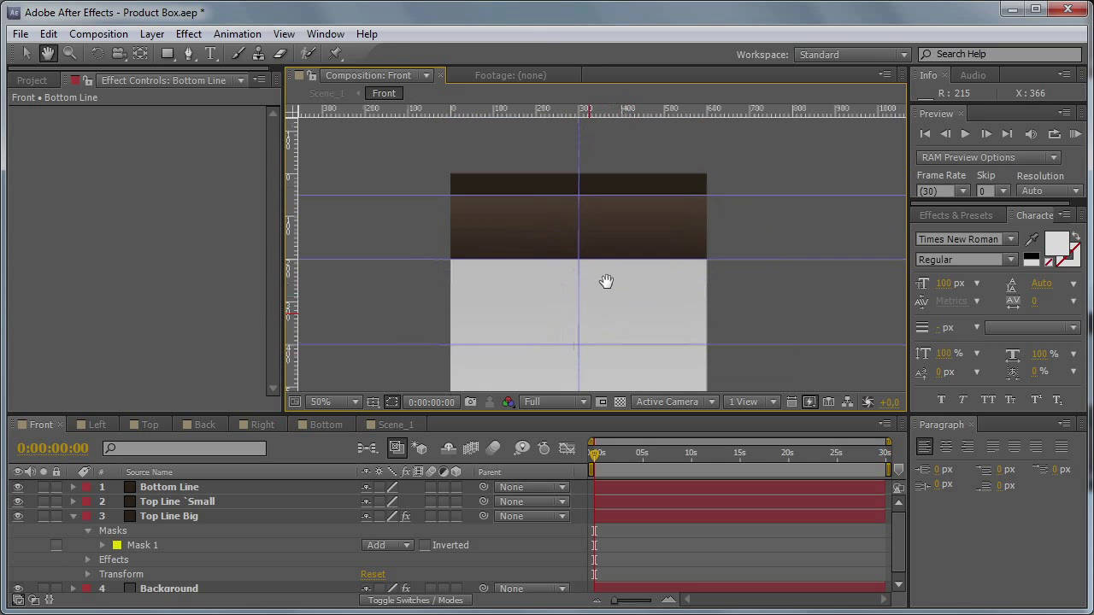
{"action": "left_click", "coordinate": [75, 515]}
{"action": "left_click", "coordinate": [197, 517]}
{"action": "left_click", "coordinate": [196, 486], "text": "shift"}
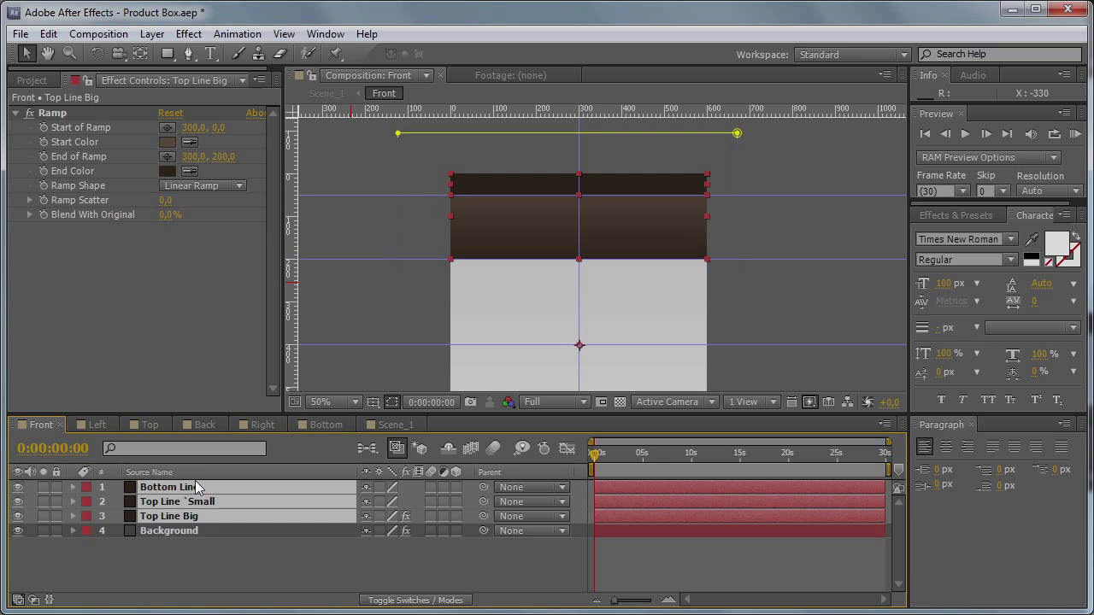
Step: In the Left composition, delete the placeholder text layer and paste the three copied band layers above the Background
{"action": "left_click", "coordinate": [97, 425]}
{"action": "left_click", "coordinate": [246, 558]}
{"action": "left_click", "coordinate": [176, 485]}
{"action": "key", "text": "Delete"}
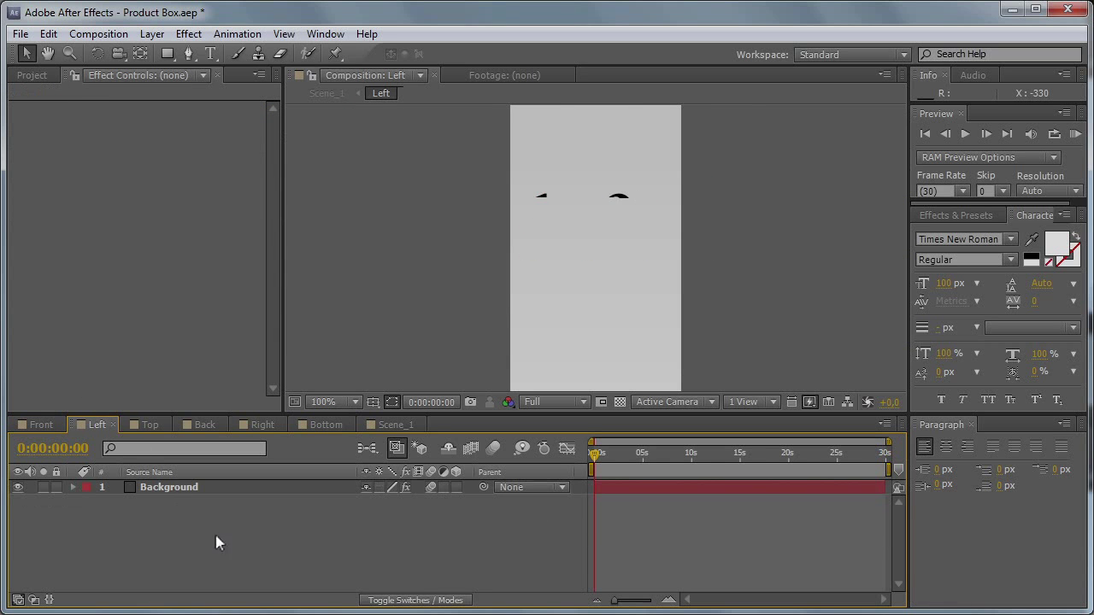
{"action": "key", "text": "ctrl+v"}
{"action": "scroll", "coordinate": [683, 206], "scroll_direction": "down", "scroll_amount": 4}
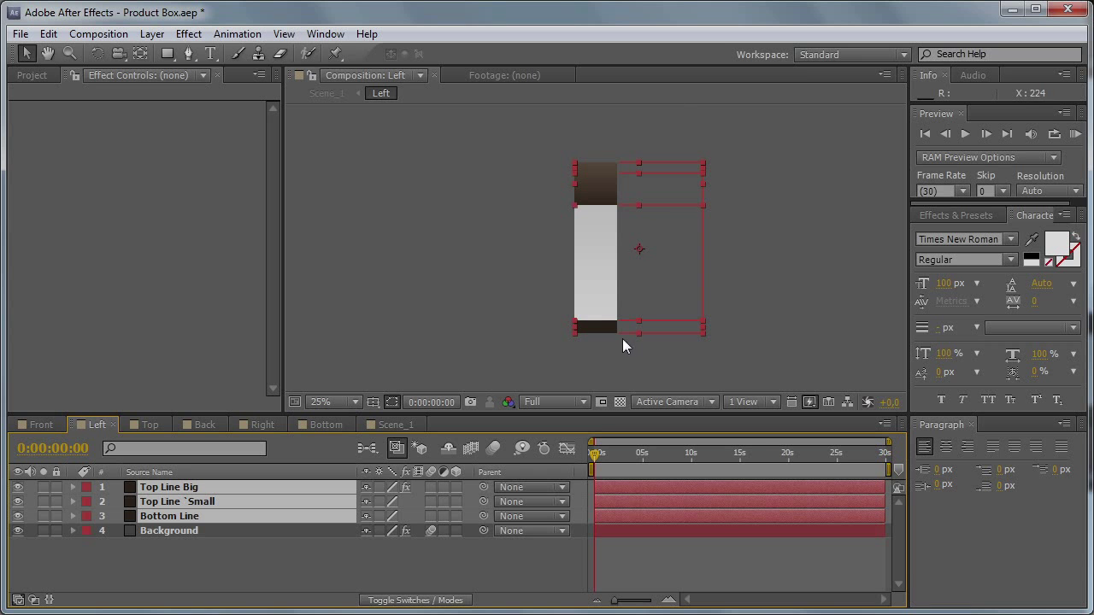
Step: Move the Top Line `Small layer above Top Line Big in the Left composition
{"action": "left_click", "coordinate": [399, 557]}
{"action": "left_click_drag", "start_coordinate": [180, 516], "coordinate": [215, 483]}
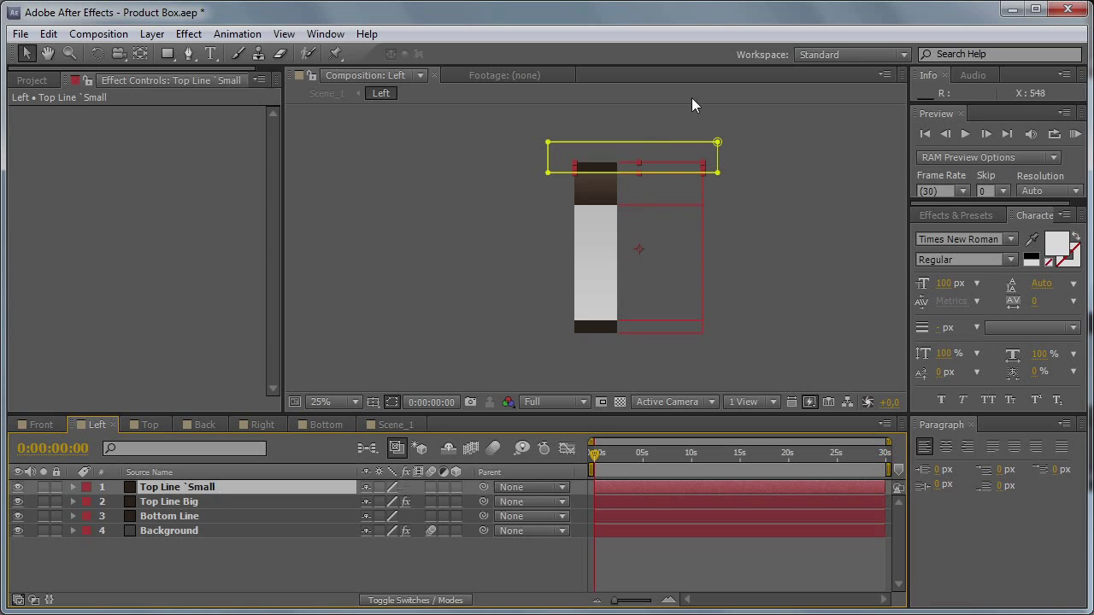
{"action": "key", "text": "h"}
{"action": "key", "text": "slash"}
{"action": "left_click_drag", "start_coordinate": [638, 133], "coordinate": [605, 354]}
{"action": "key", "text": "v"}
{"action": "key", "text": "F2"}
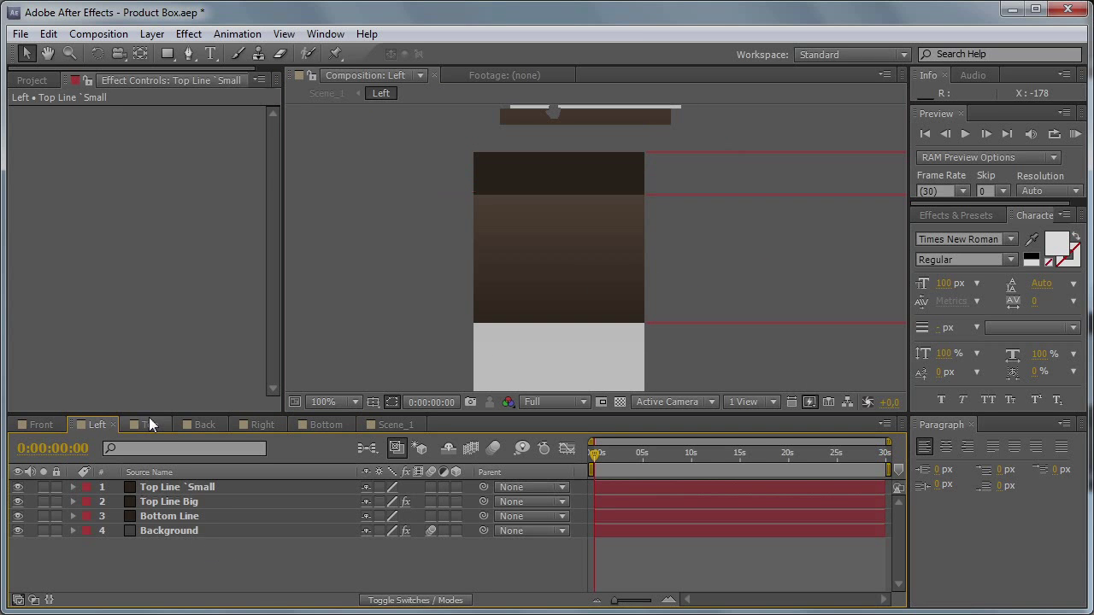
Step: In the Back composition, replace the placeholder text with the copied band layers and move Top Line `Small to the top of the stack
{"action": "left_click", "coordinate": [180, 420]}
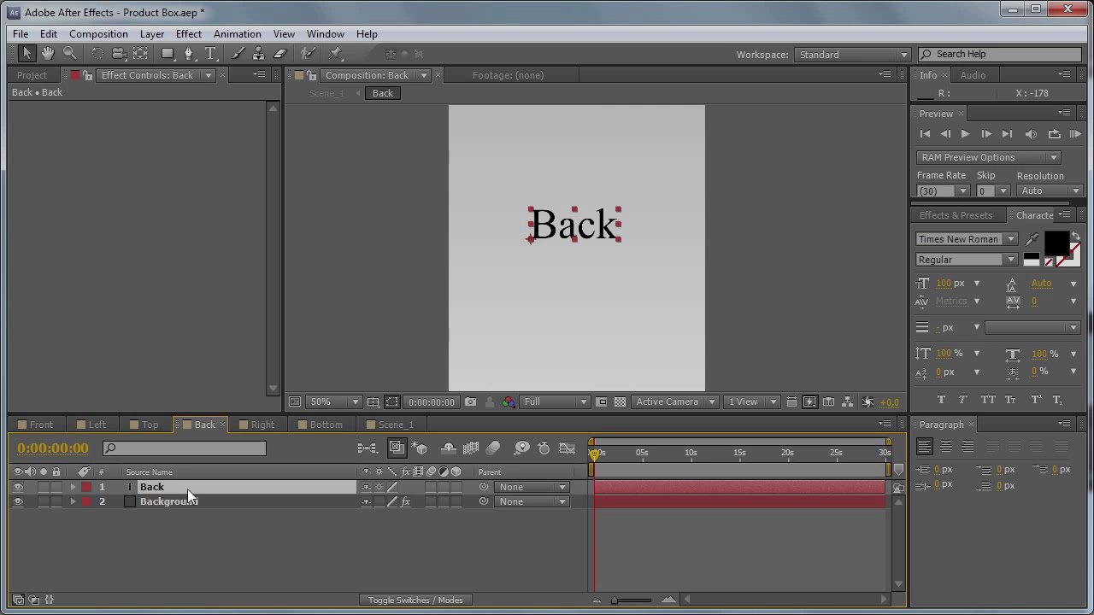
{"action": "key", "text": "Delete"}
{"action": "key", "text": "ctrl+v"}
{"action": "key", "text": "F2"}
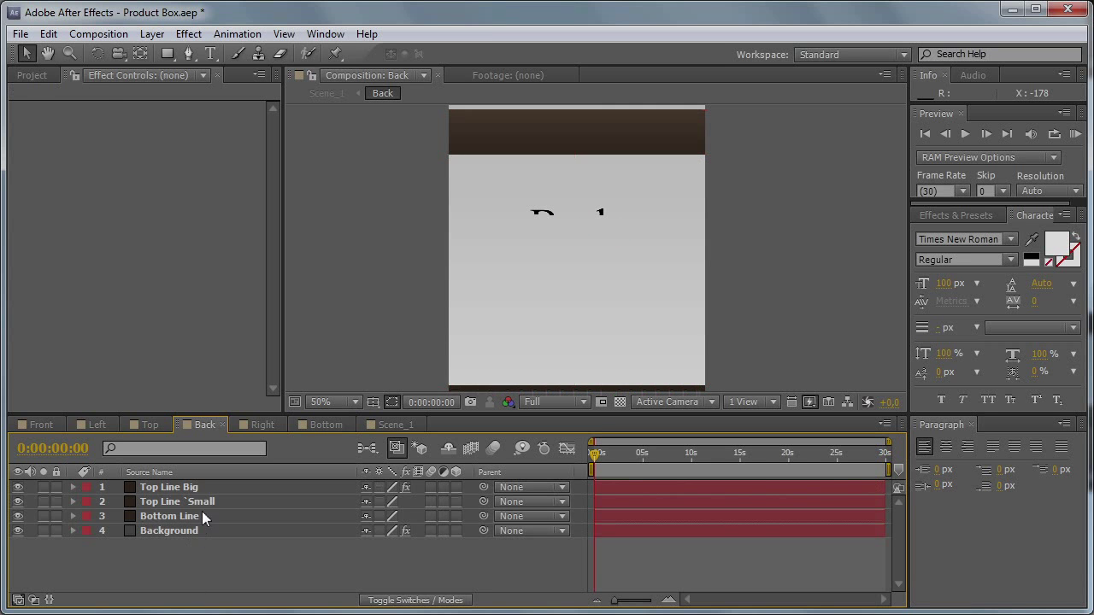
{"action": "left_click_drag", "start_coordinate": [206, 505], "coordinate": [236, 484]}
{"action": "key", "text": "comma"}
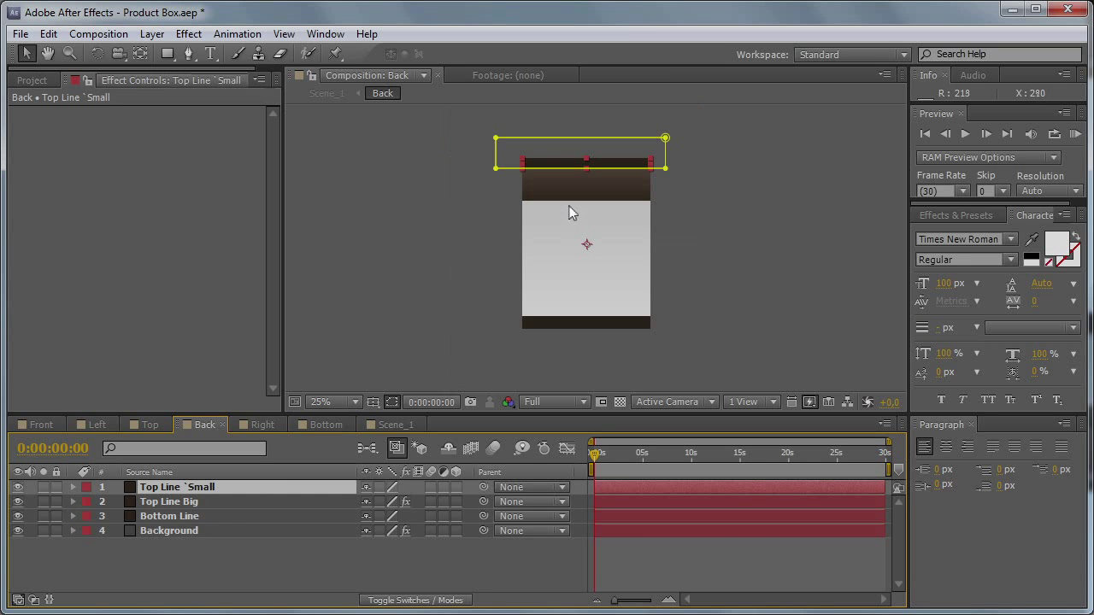
Step: Delete the placeholder text layer from the Right composition
{"action": "left_click", "coordinate": [262, 424]}
{"action": "left_click", "coordinate": [181, 535]}
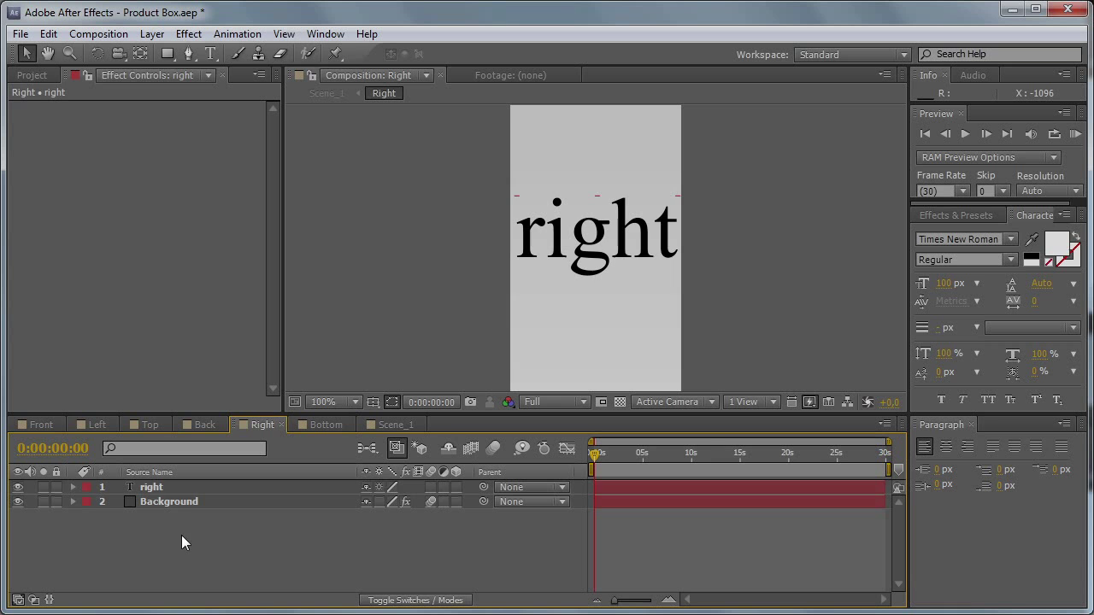
{"action": "left_click", "coordinate": [178, 488]}
{"action": "key", "text": "Delete"}
Step: Copy the three band layers from the Left composition into the Right composition
{"action": "left_click", "coordinate": [98, 424]}
{"action": "left_click", "coordinate": [183, 488]}
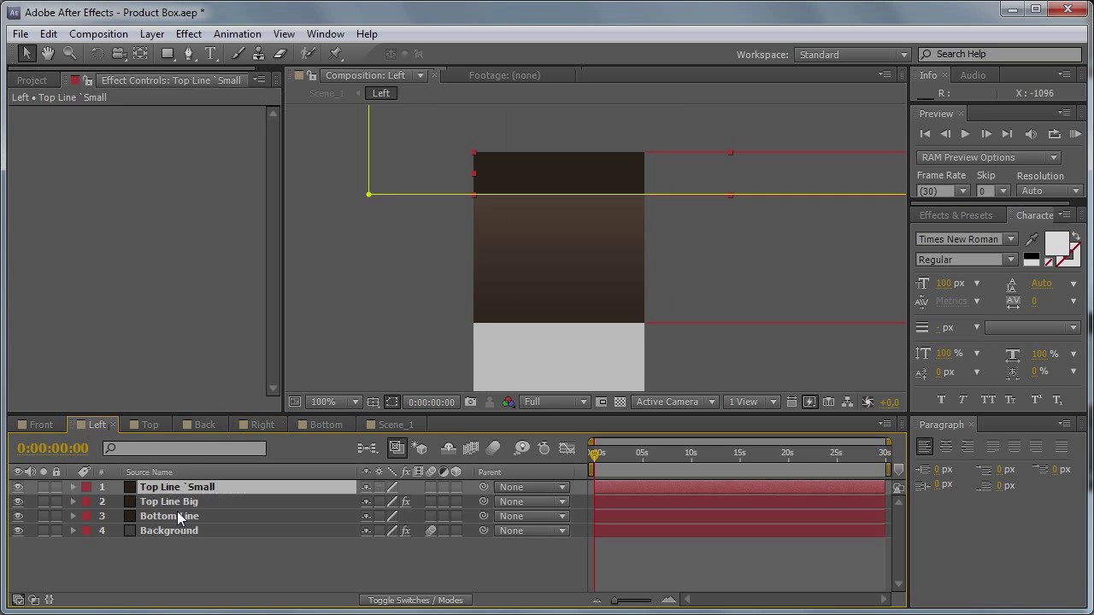
{"action": "left_click", "coordinate": [182, 516], "text": "shift"}
{"action": "key", "text": "ctrl+c"}
{"action": "left_click", "coordinate": [248, 422]}
{"action": "key", "text": "ctrl+v"}
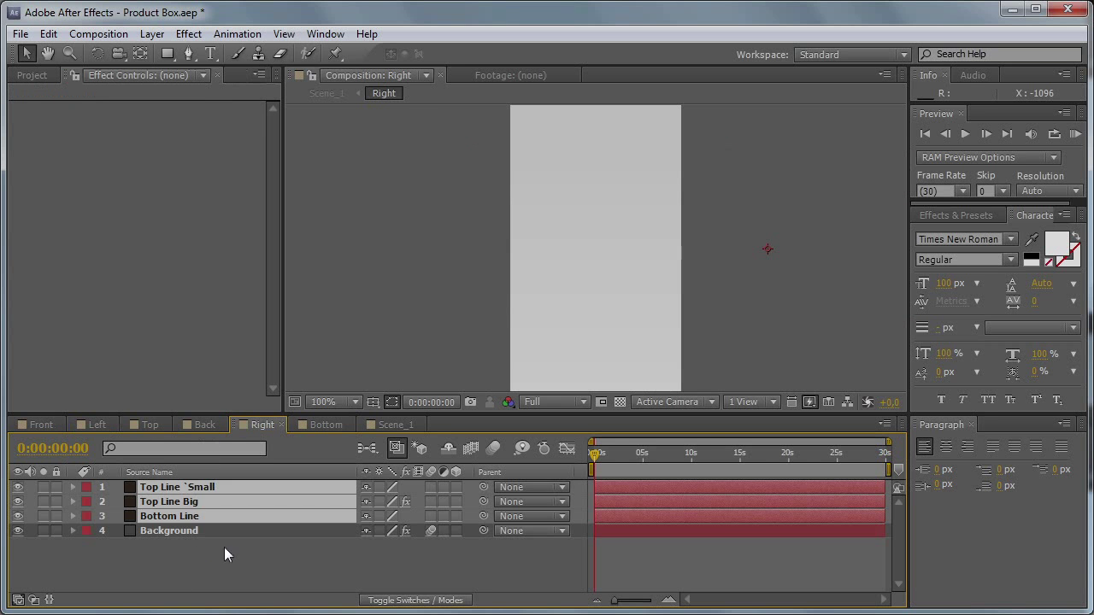
{"action": "left_click", "coordinate": [224, 547]}
Step: Check the pasted bands in the Right composition and save the project
{"action": "scroll", "coordinate": [681, 298], "scroll_direction": "down", "scroll_amount": 2}
{"action": "scroll", "coordinate": [664, 288], "scroll_direction": "down", "scroll_amount": 2}
{"action": "scroll", "coordinate": [662, 286], "scroll_direction": "up", "scroll_amount": 2}
{"action": "key", "text": "h"}
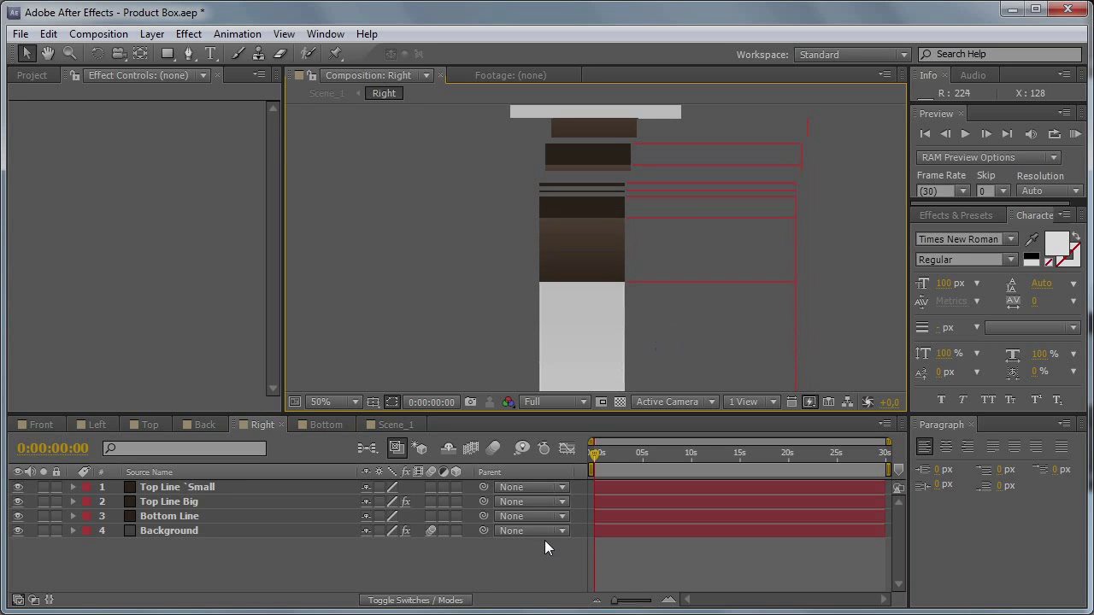
{"action": "key", "text": "ctrl+s"}
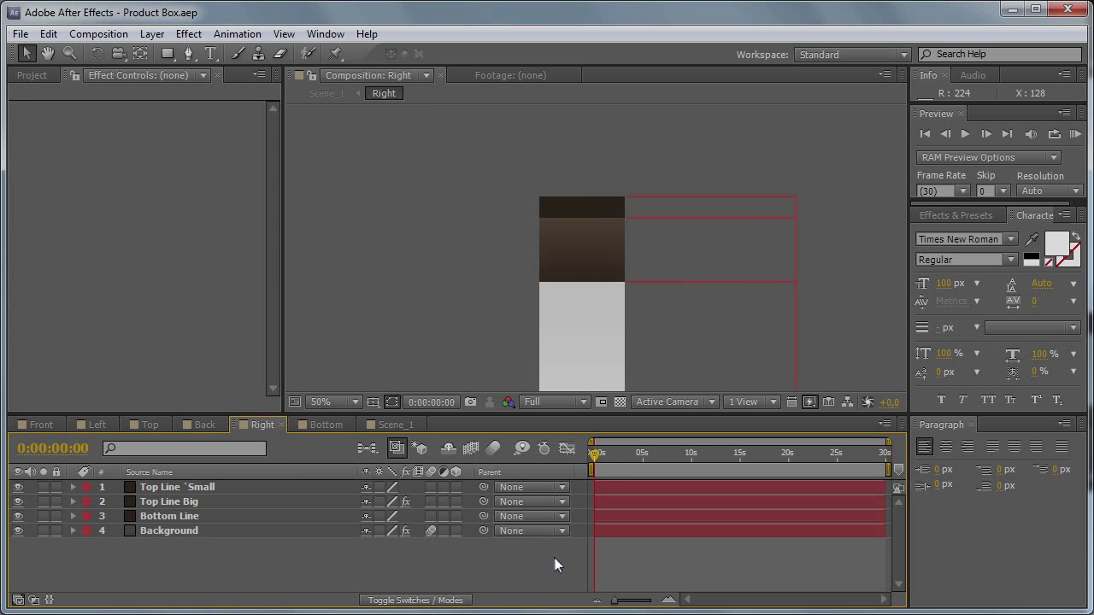
Step: Add a text layer reading YOUR at the upper edge of the cover in the Front composition
{"action": "left_click", "coordinate": [42, 429]}
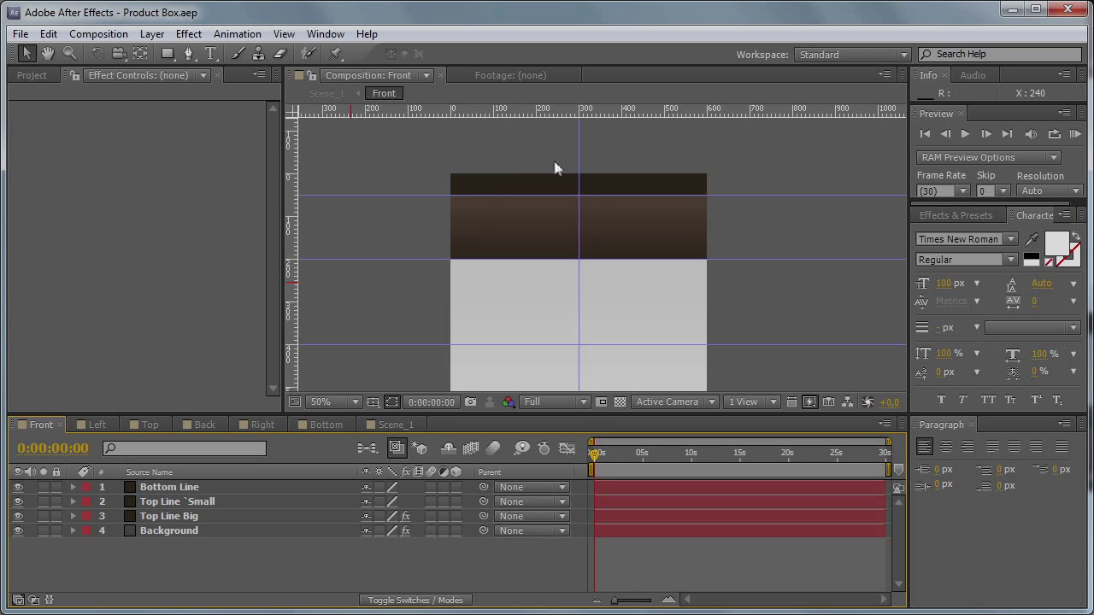
{"action": "left_click_drag", "start_coordinate": [553, 178], "coordinate": [547, 214]}
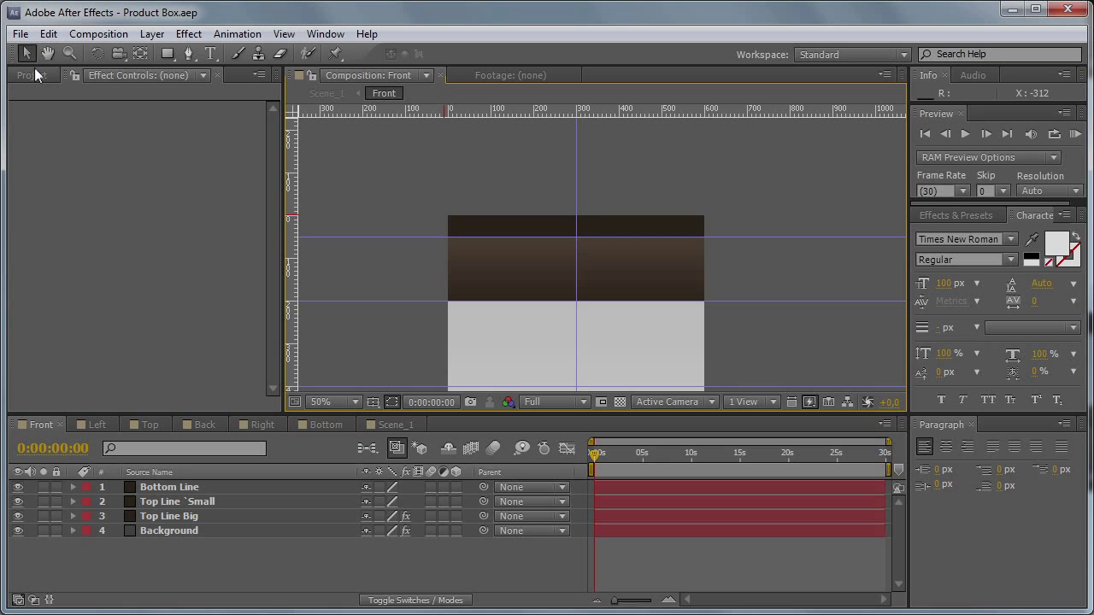
{"action": "key", "text": "ctrl+t"}
{"action": "left_click", "coordinate": [475, 231]}
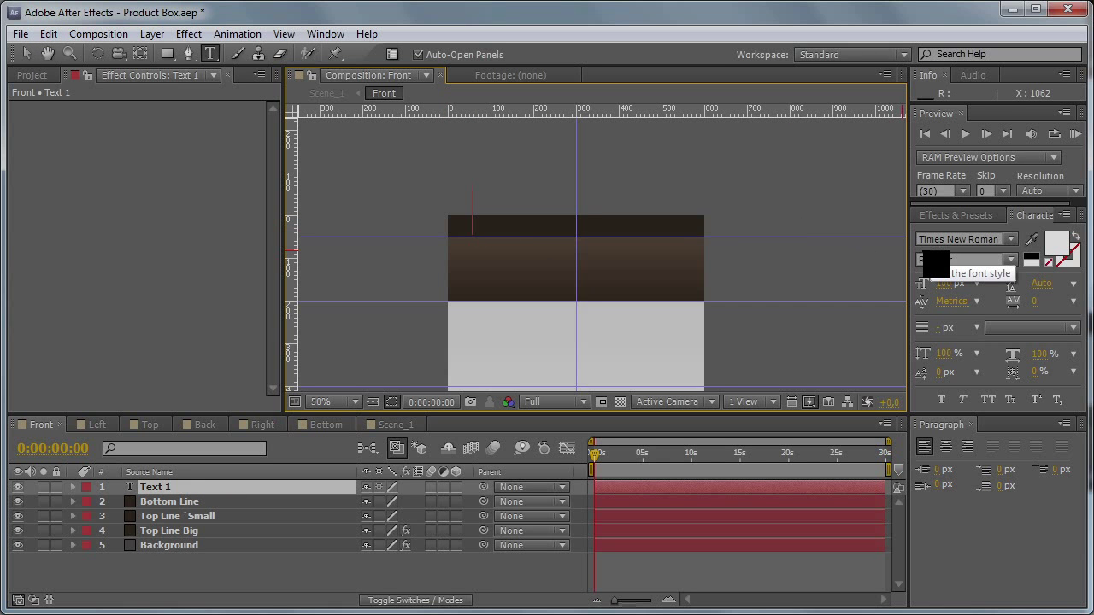
{"action": "type", "text": "TOO"}
{"action": "key", "text": "ctrl+a"}
Step: Set the text's font size to 30 px and move it down into the dark top band
{"action": "left_click", "coordinate": [947, 281]}
{"action": "type", "text": "25"}
{"action": "type", "text": "30"}
{"action": "key", "text": "Return"}
{"action": "left_click", "coordinate": [26, 53]}
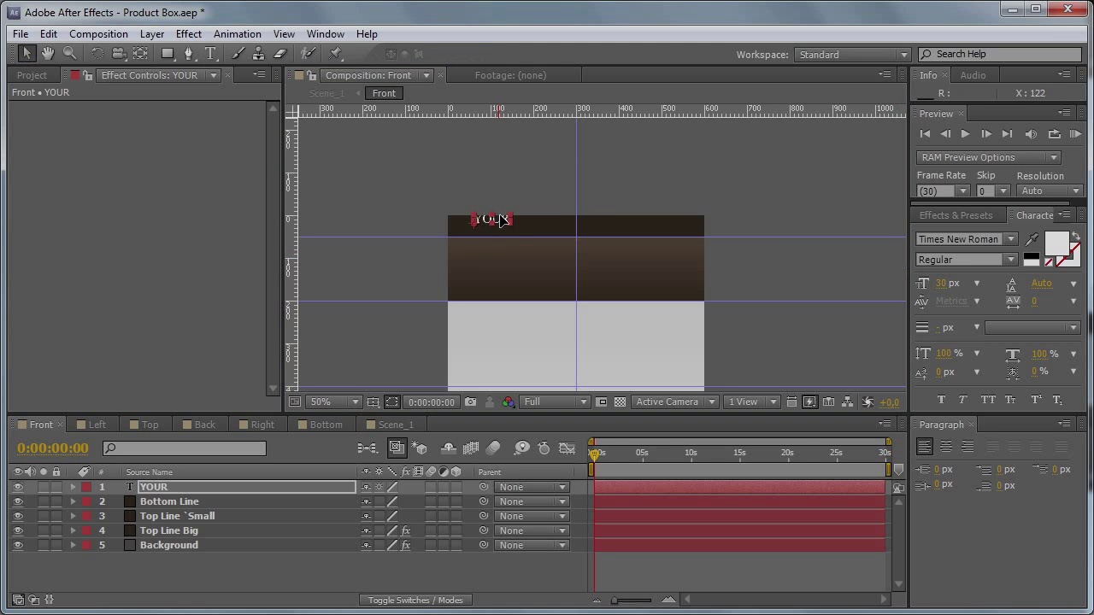
{"action": "scroll", "coordinate": [502, 221], "scroll_direction": "up", "scroll_amount": 4}
{"action": "left_click_drag", "start_coordinate": [498, 204], "coordinate": [519, 230]}
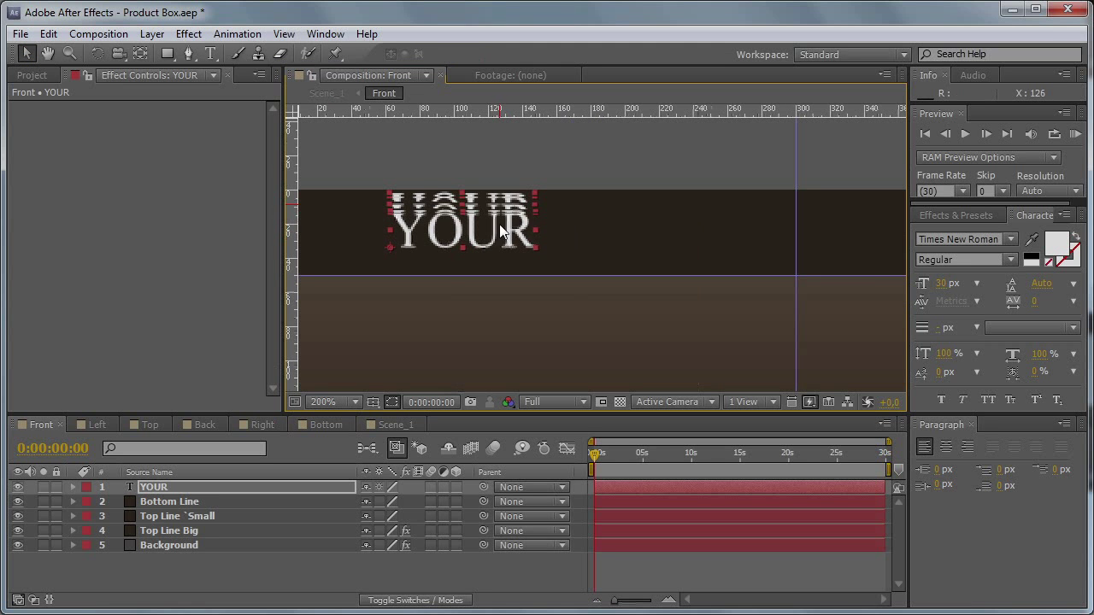
Step: Rewrite the text as "your favourite tutorials now" in lowercase
{"action": "double_click", "coordinate": [519, 230]}
{"action": "left_click", "coordinate": [546, 230]}
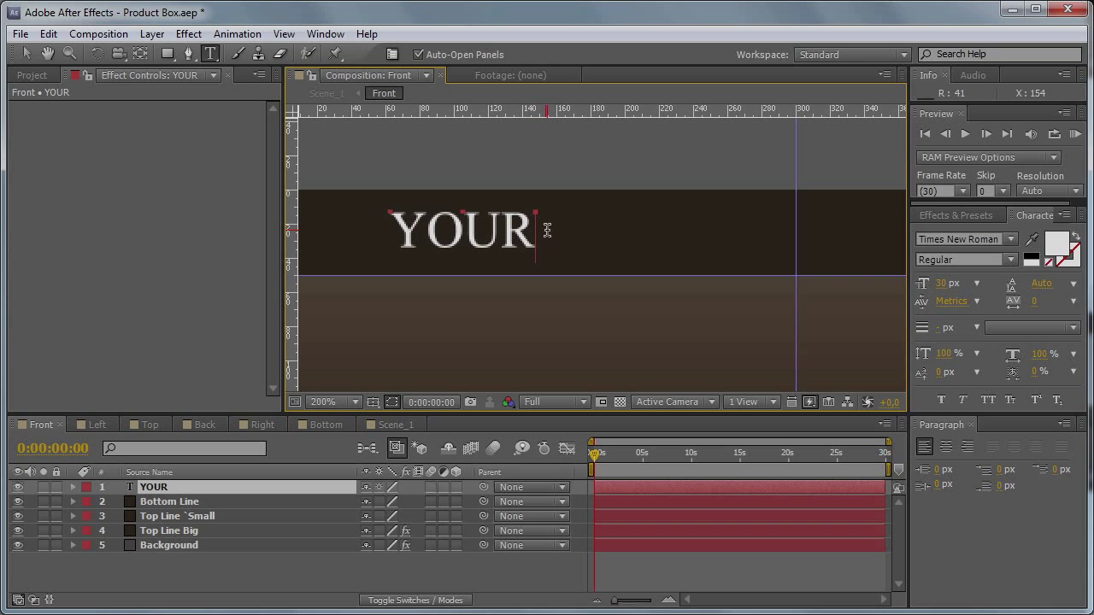
{"action": "type", "text": "favourite"}
{"action": "key", "text": "ctrl+a"}
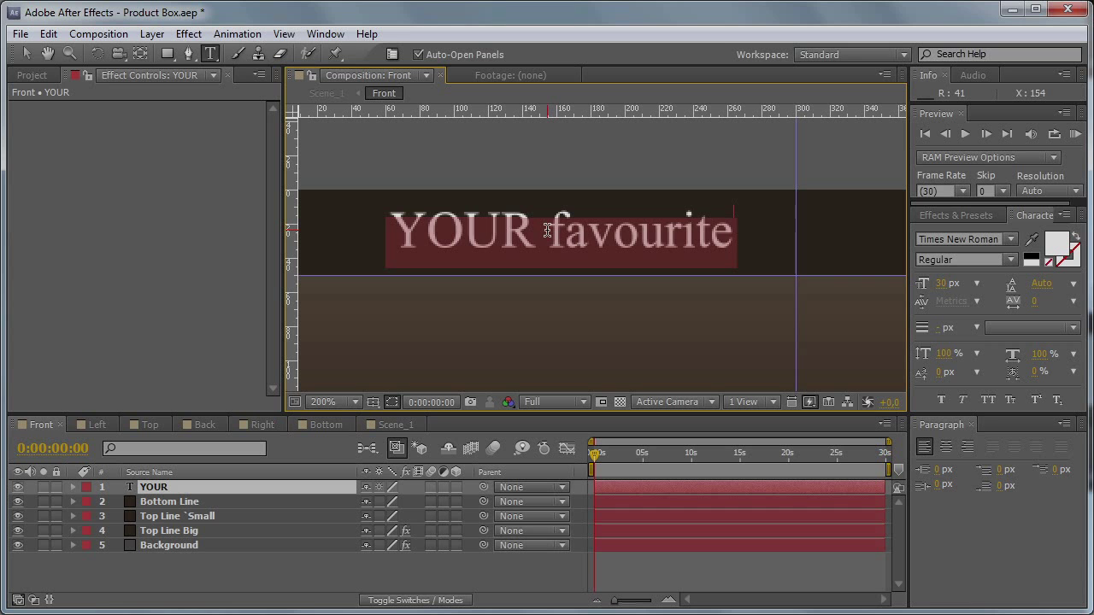
{"action": "type", "text": "your"}
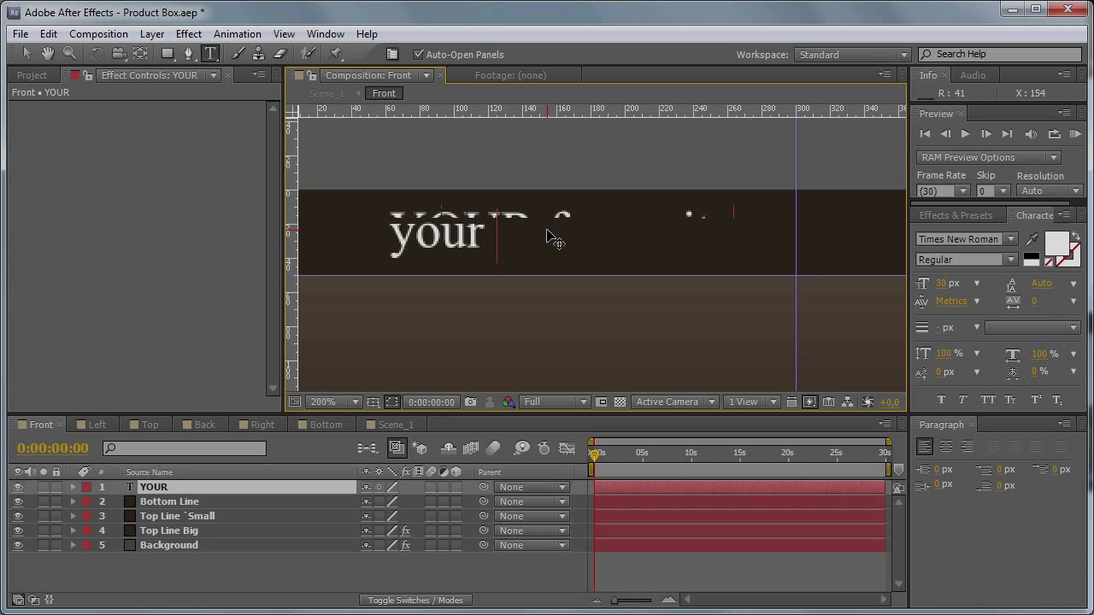
{"action": "type", "text": " favourite "}
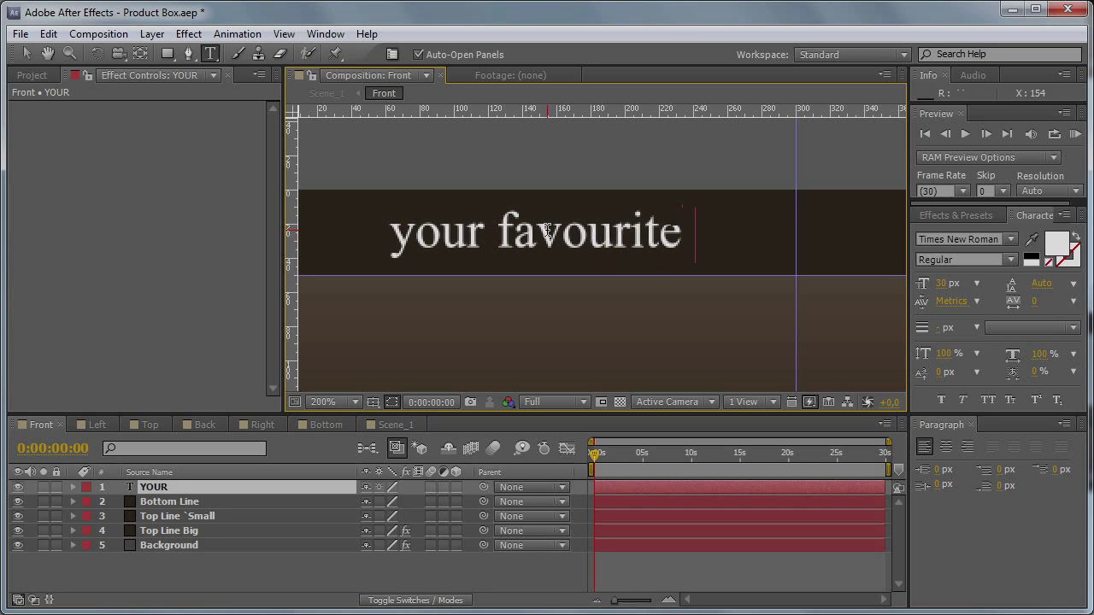
{"action": "type", "text": "tutorials ne"}
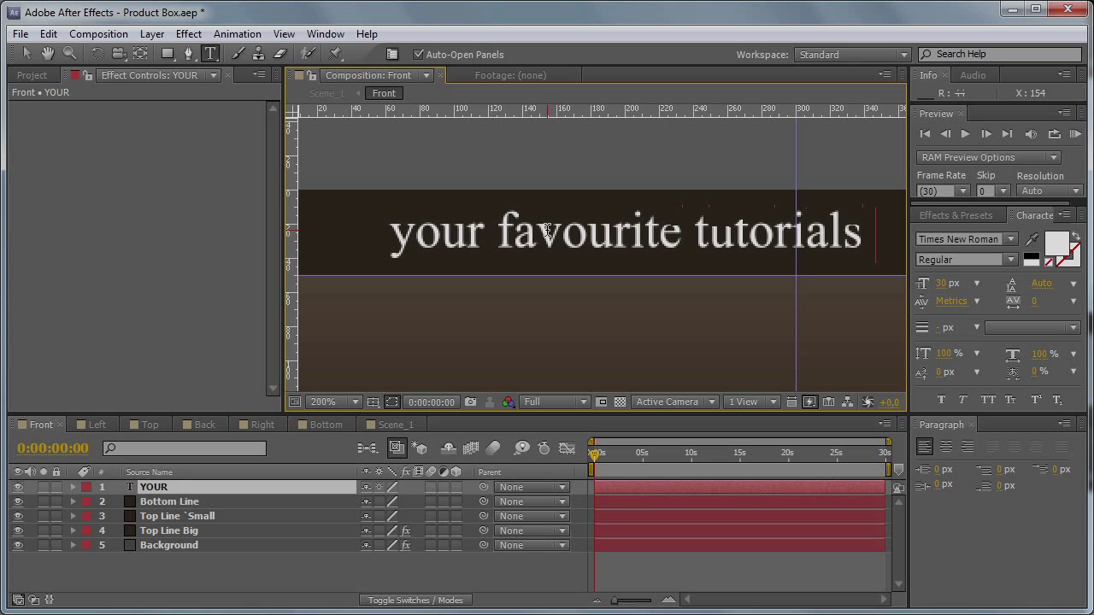
{"action": "left_click", "coordinate": [25, 53]}
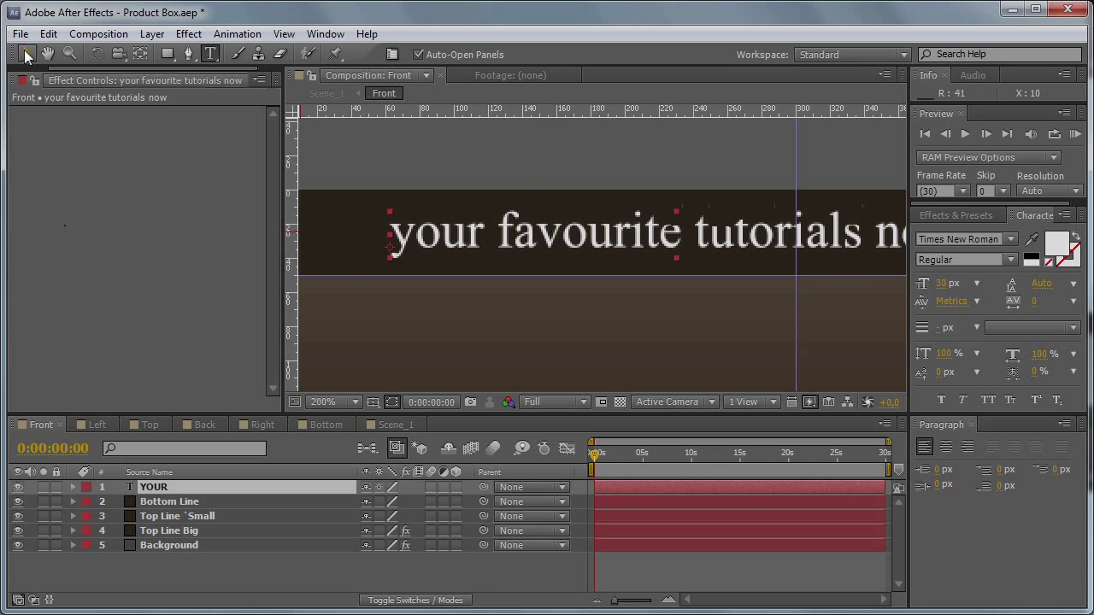
Step: Extend the tagline so it reads "your favourite tutorials now available on Blu-Ray"
{"action": "key", "text": "comma"}
{"action": "left_click_drag", "start_coordinate": [752, 253], "coordinate": [525, 248]}
{"action": "double_click", "coordinate": [526, 248]}
{"action": "left_click", "coordinate": [551, 246]}
{"action": "type", "text": "tutorials now available"}
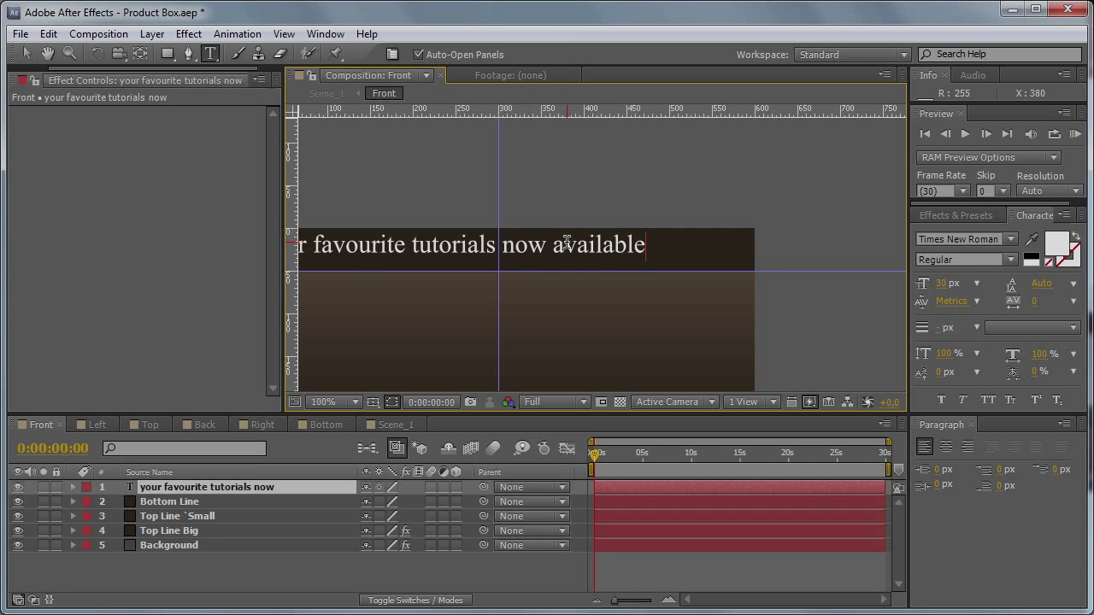
{"action": "type", "text": " on Blu-Ra"}
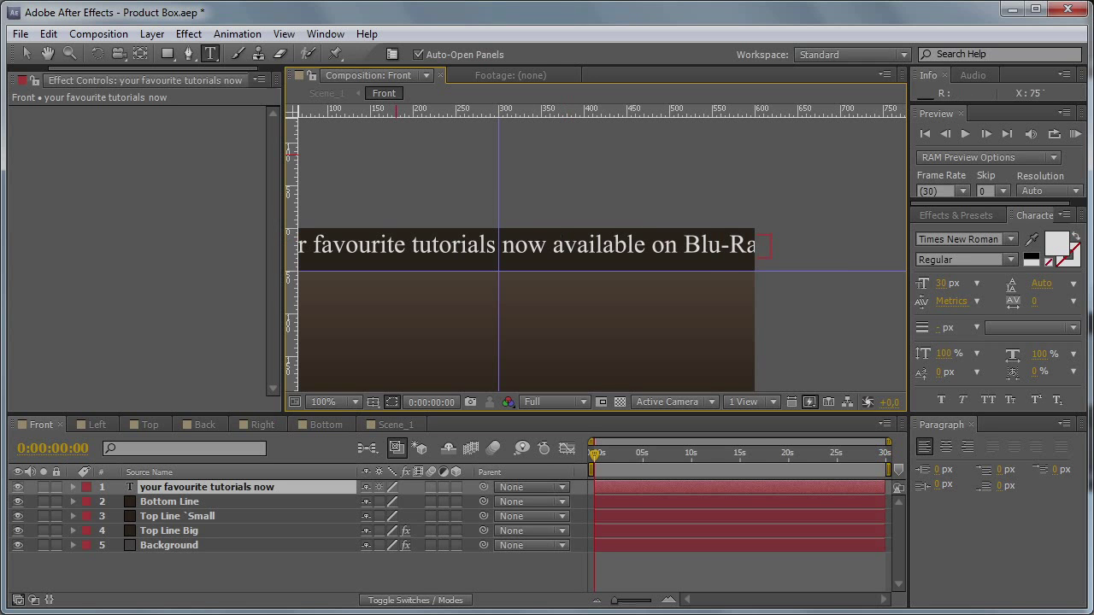
{"action": "left_click", "coordinate": [27, 53]}
Step: Set the tagline's font size to 25 px and reposition it around the middle of the top band
{"action": "key", "text": "space"}
{"action": "left_click_drag", "start_coordinate": [512, 255], "coordinate": [652, 257]}
{"action": "left_click", "coordinate": [943, 283]}
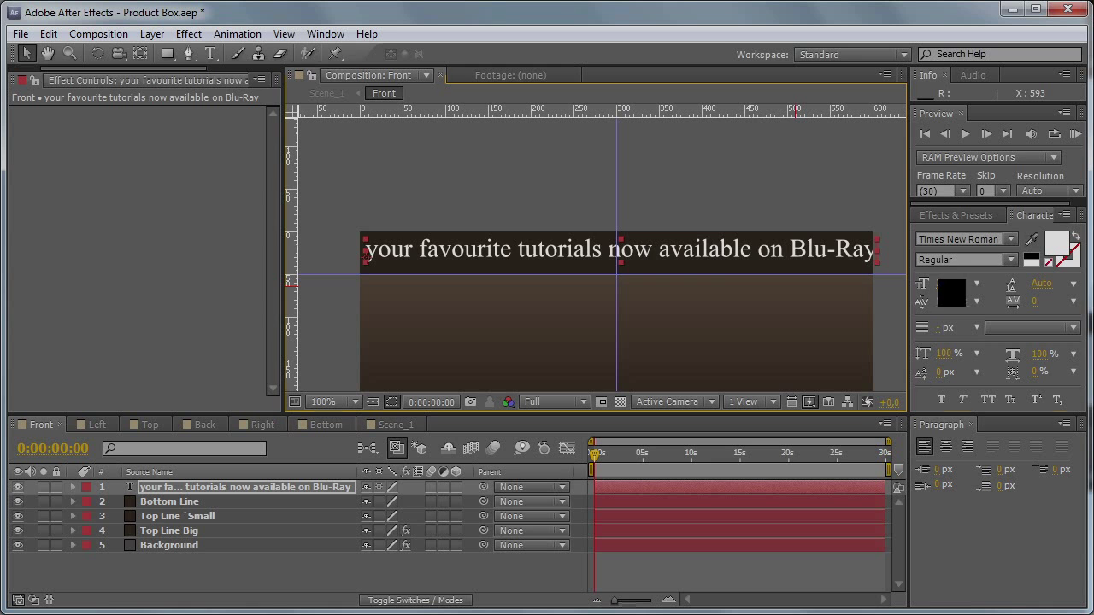
{"action": "type", "text": "25"}
{"action": "key", "text": "Return"}
{"action": "left_click_drag", "start_coordinate": [718, 256], "coordinate": [752, 257]}
Step: Change the tagline's font to LubalGraph Bd BT
{"action": "left_click", "coordinate": [957, 240]}
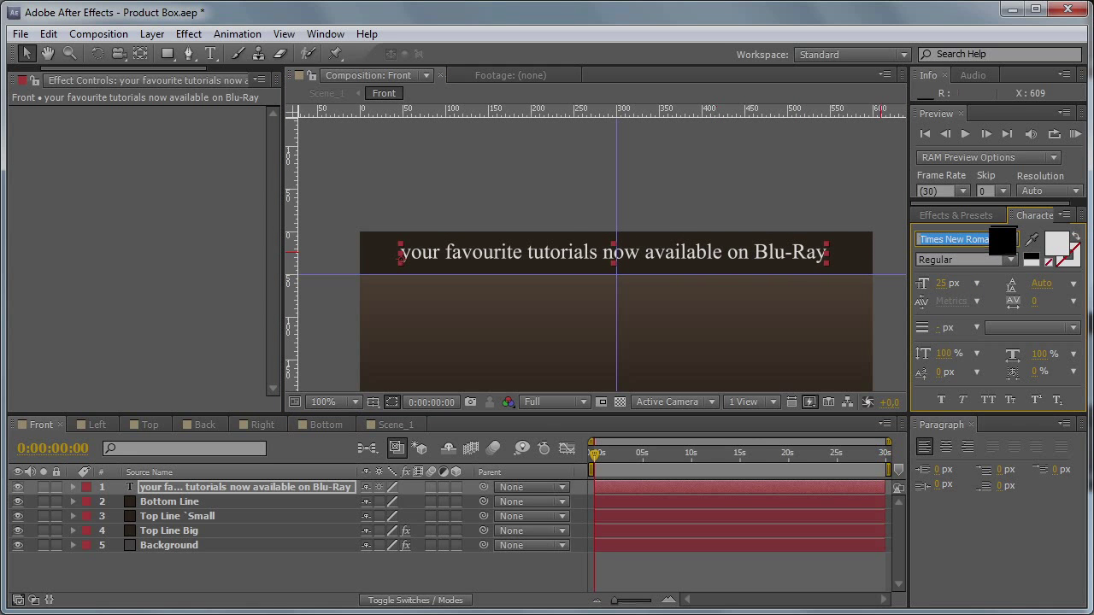
{"action": "type", "text": "LubalGraph Bd B"}
{"action": "key", "text": "Return"}
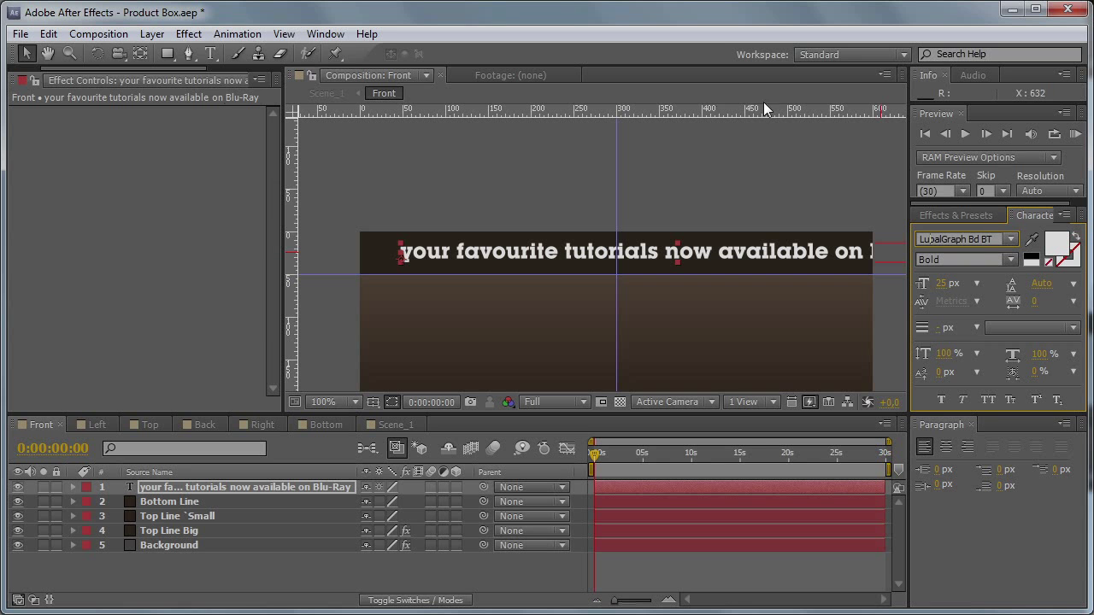
Step: Nudge the tagline left so the wider lettering sits roughly centred over the top band
{"action": "key", "text": "shift+Left"}
{"action": "key", "text": "shift+Left"}
{"action": "key", "text": "shift+Left"}
{"action": "key", "text": "shift+Left"}
{"action": "key", "text": "shift+Left"}
{"action": "key", "text": "shift+Left"}
{"action": "key", "text": "shift+Left"}
{"action": "key", "text": "shift+Left"}
{"action": "key", "text": "shift+Right"}
{"action": "key", "text": "shift+Right"}
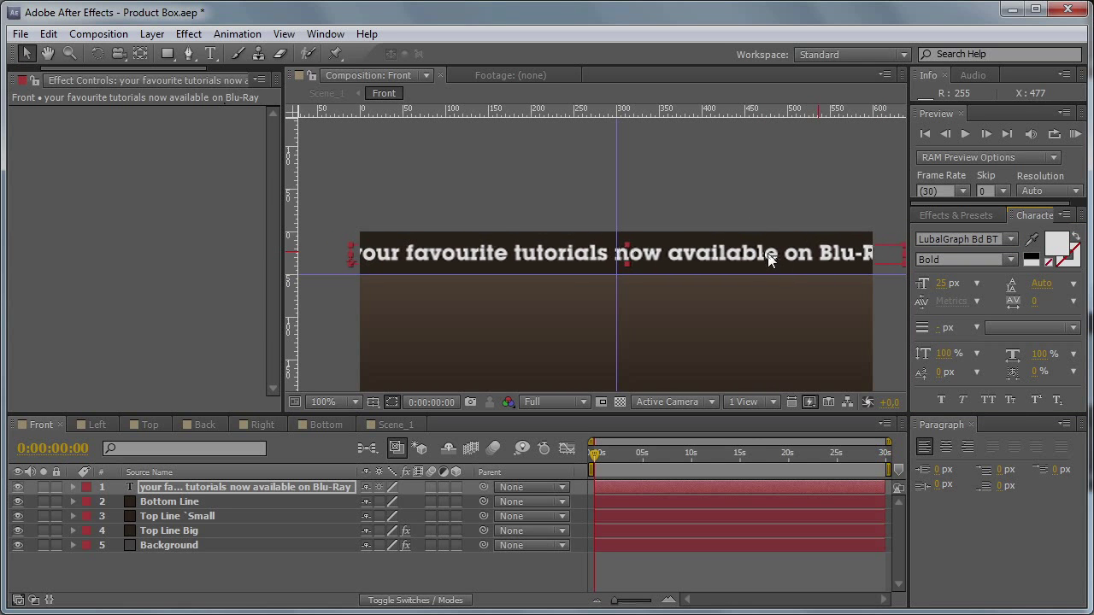
Step: Apply small caps to the tagline and move it right to centre it on the vertical guide
{"action": "left_click", "coordinate": [1011, 401]}
{"action": "left_click_drag", "start_coordinate": [759, 255], "coordinate": [792, 258]}
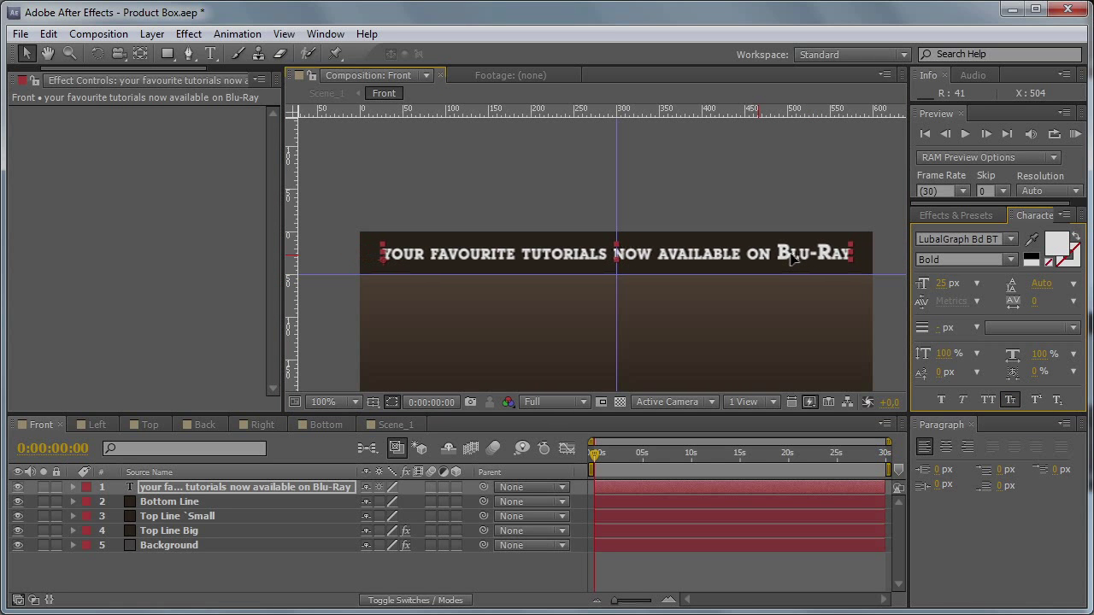
{"action": "left_click", "coordinate": [1009, 405]}
{"action": "left_click", "coordinate": [1009, 404]}
Step: Set the tagline's font size to 26 px so it fits the width of the band
{"action": "left_click", "coordinate": [943, 283]}
{"action": "type", "text": "30"}
{"action": "key", "text": "Return"}
{"action": "left_click_drag", "start_coordinate": [859, 274], "coordinate": [819, 259]}
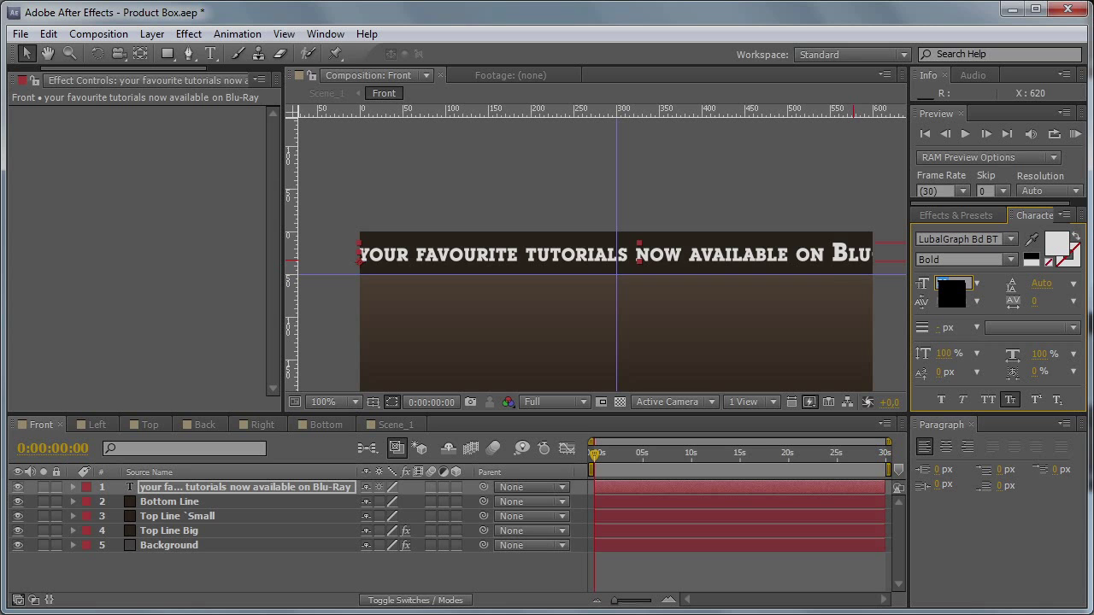
{"action": "key", "text": "Down"}
{"action": "key", "text": "Down"}
{"action": "key", "text": "Down"}
{"action": "key", "text": "Down"}
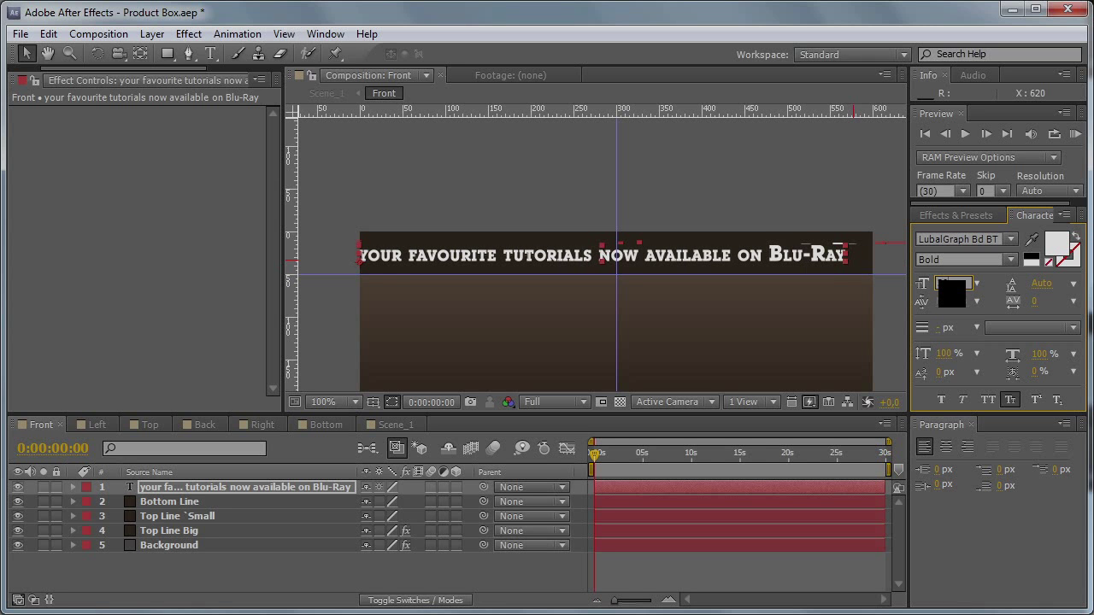
Step: Shift the resized tagline right until it is centred on the vertical guide within the top band
{"action": "left_click_drag", "start_coordinate": [654, 258], "coordinate": [673, 255]}
{"action": "key", "text": "Right"}
{"action": "key", "text": "Right"}
{"action": "key", "text": "Right"}
{"action": "key", "text": "Right"}
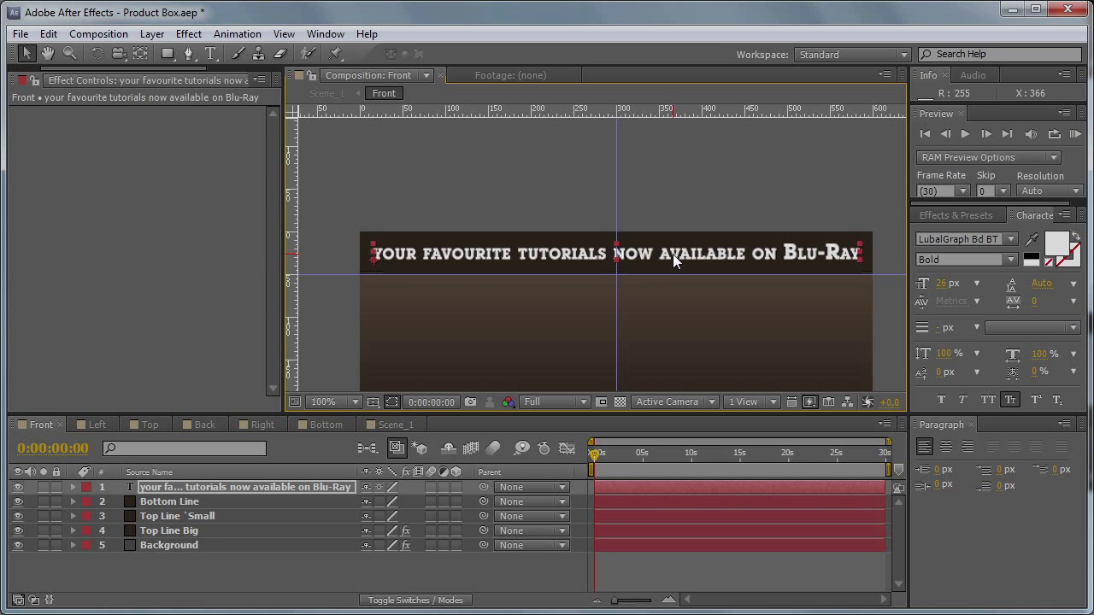
Step: Add a Gradient Overlay layer style to the tagline text layer
{"action": "key", "text": "period"}
{"action": "left_click_drag", "start_coordinate": [568, 294], "coordinate": [622, 294]}
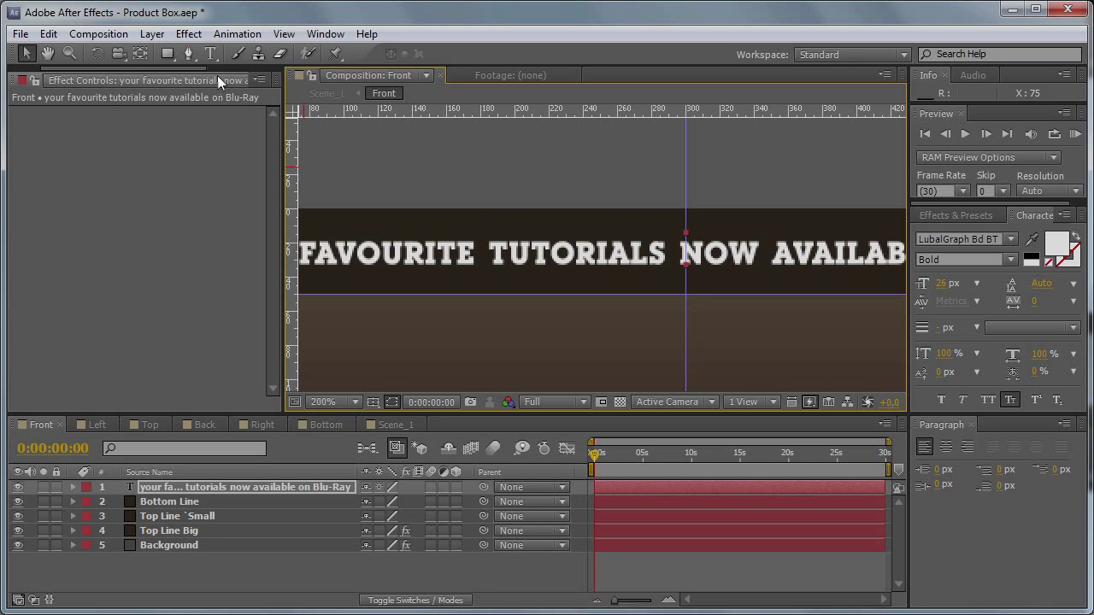
{"action": "left_click", "coordinate": [153, 34]}
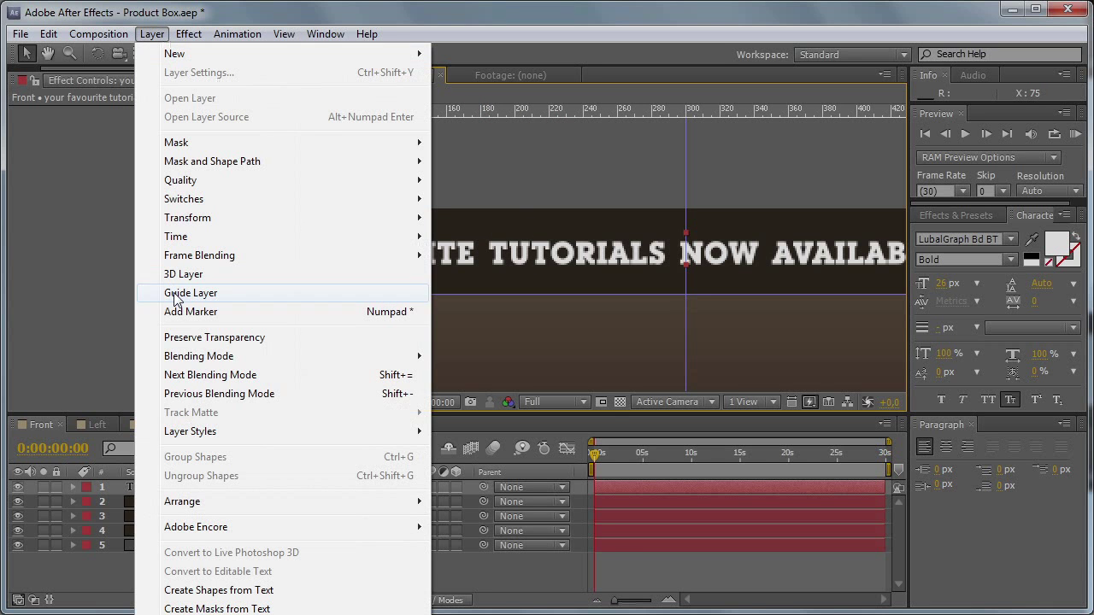
{"action": "mouse_move", "coordinate": [292, 433]}
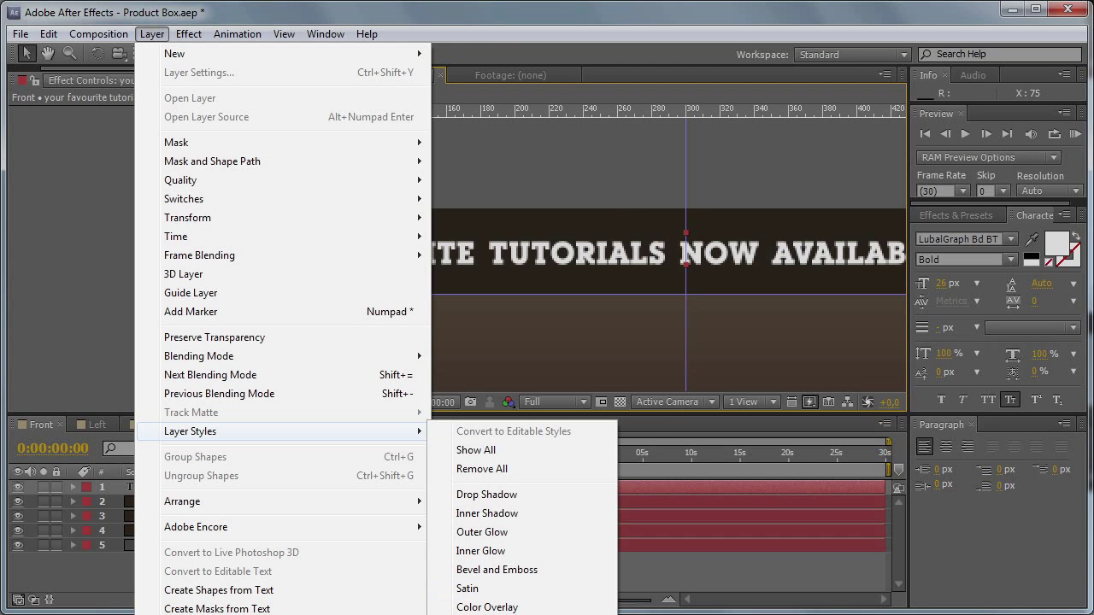
{"action": "left_click", "coordinate": [494, 614]}
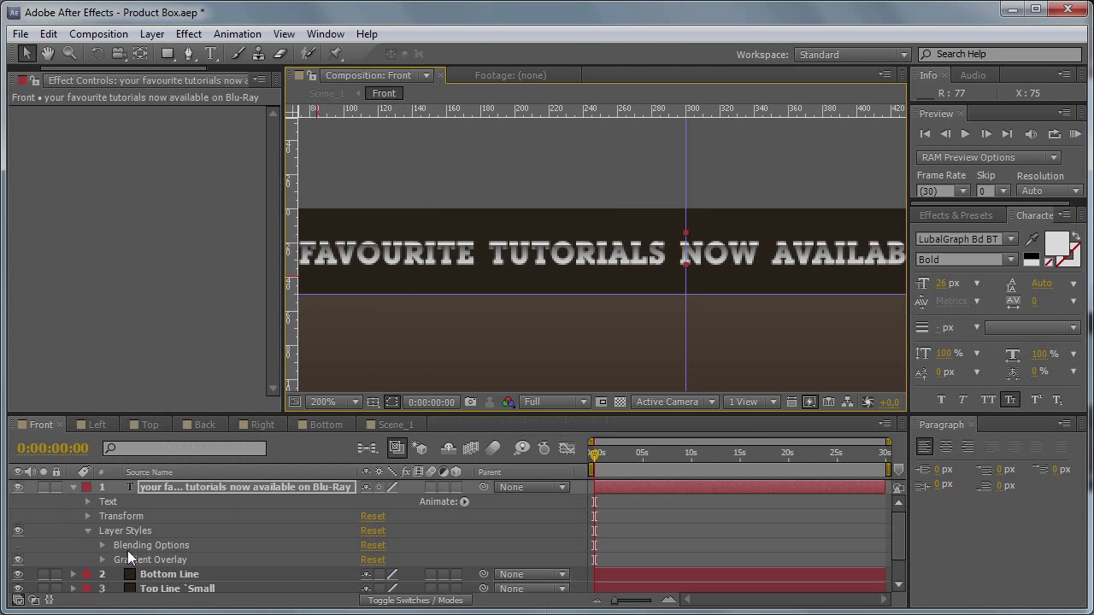
Step: Recolour the tagline's gradient overlay with F2F2F2 at the start and a light-to-mid grey at the end
{"action": "left_click", "coordinate": [98, 561]}
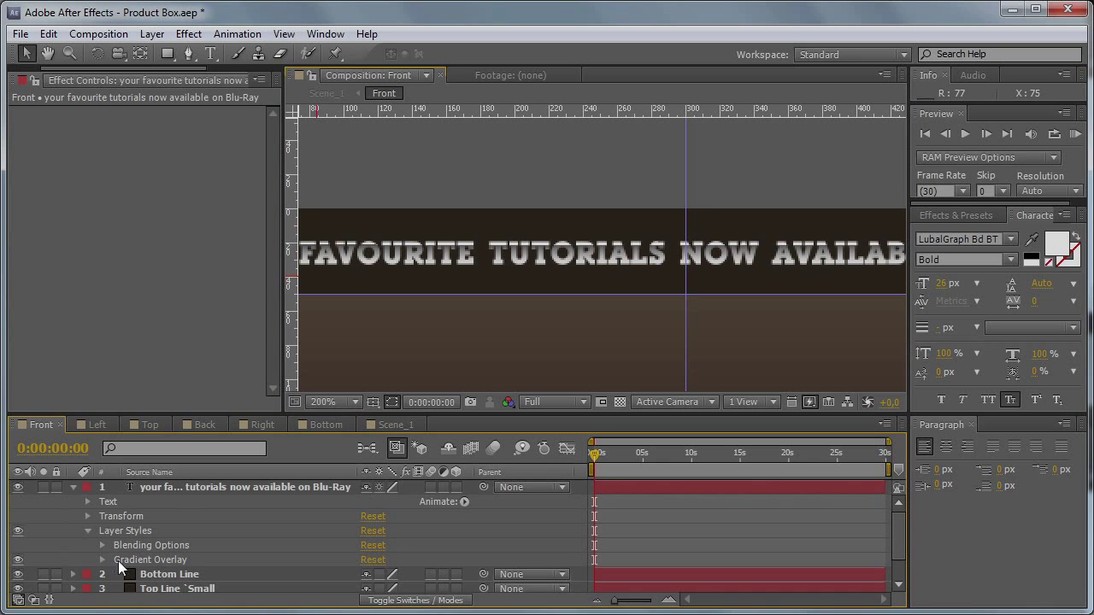
{"action": "left_click", "coordinate": [101, 560]}
{"action": "scroll", "coordinate": [411, 540], "scroll_direction": "down", "scroll_amount": 1}
{"action": "scroll", "coordinate": [402, 532], "scroll_direction": "up", "scroll_amount": 1}
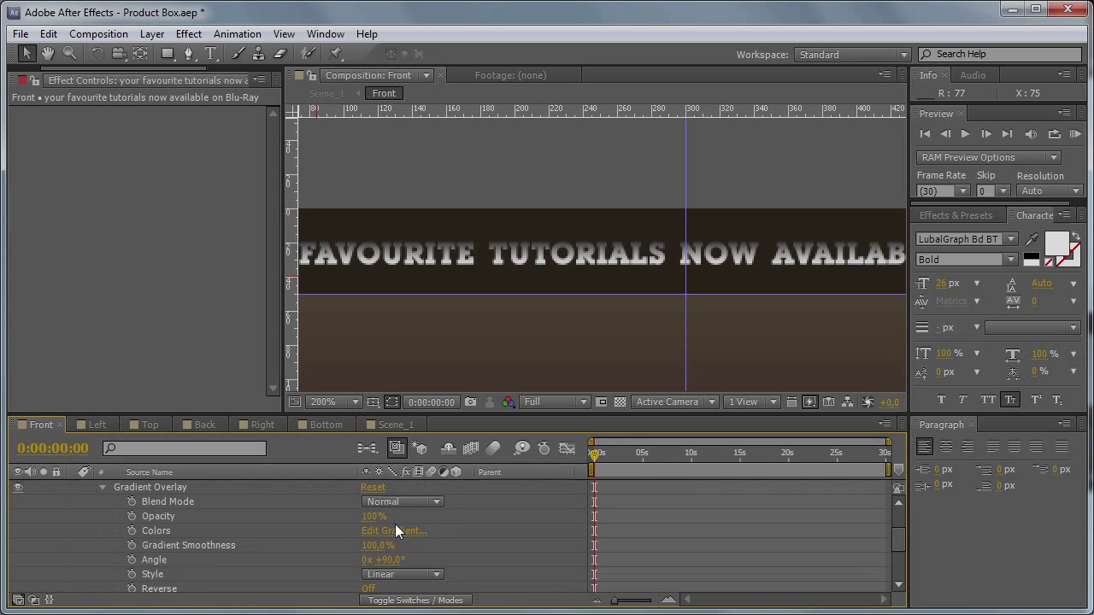
{"action": "left_click", "coordinate": [391, 531]}
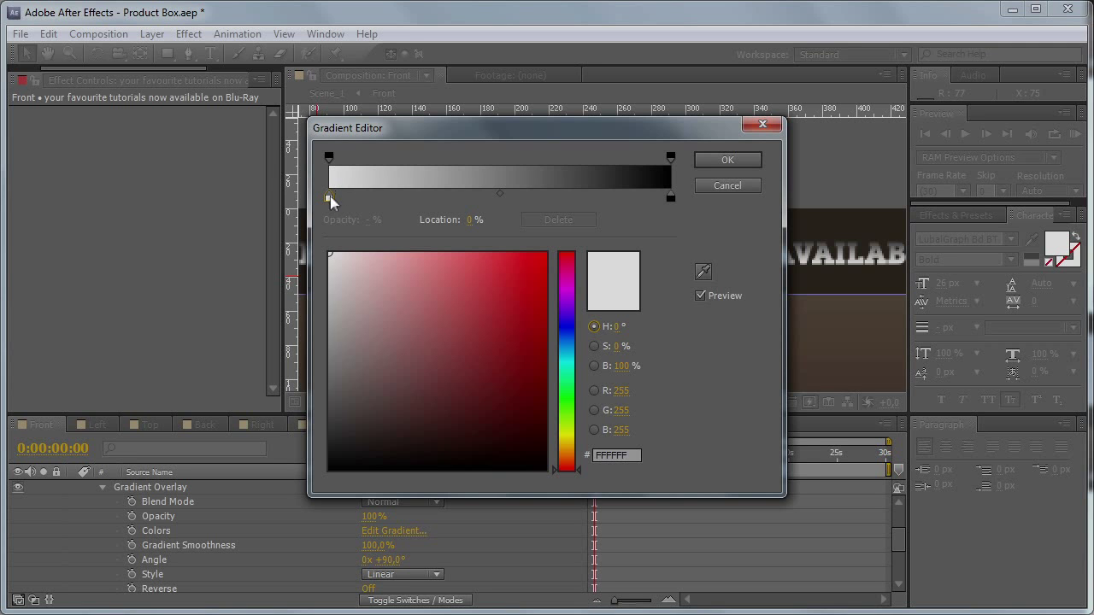
{"action": "left_click", "coordinate": [330, 262]}
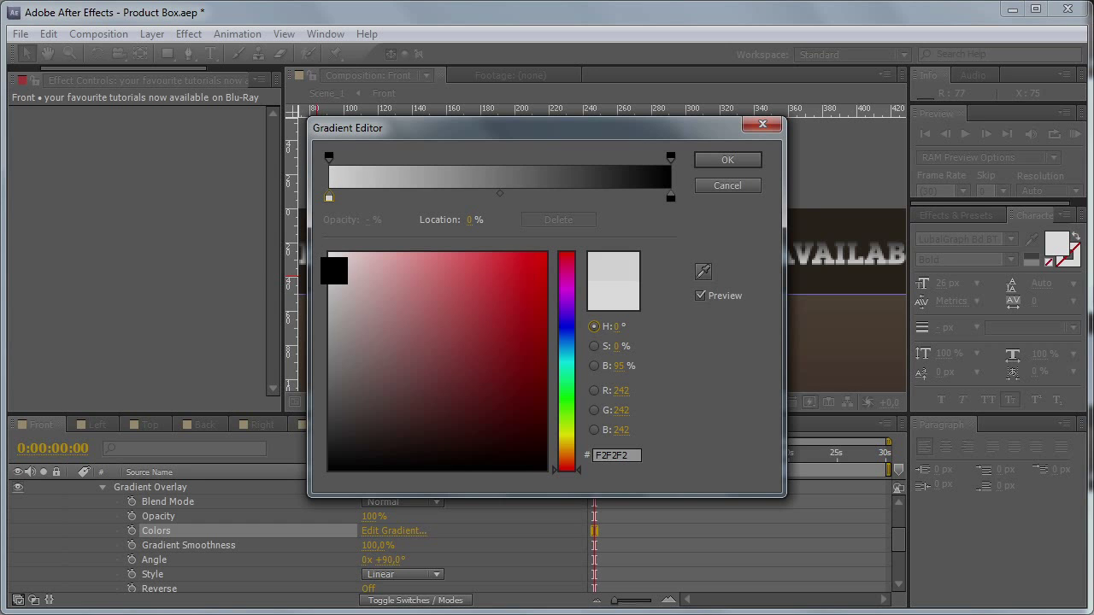
{"action": "left_click", "coordinate": [671, 200]}
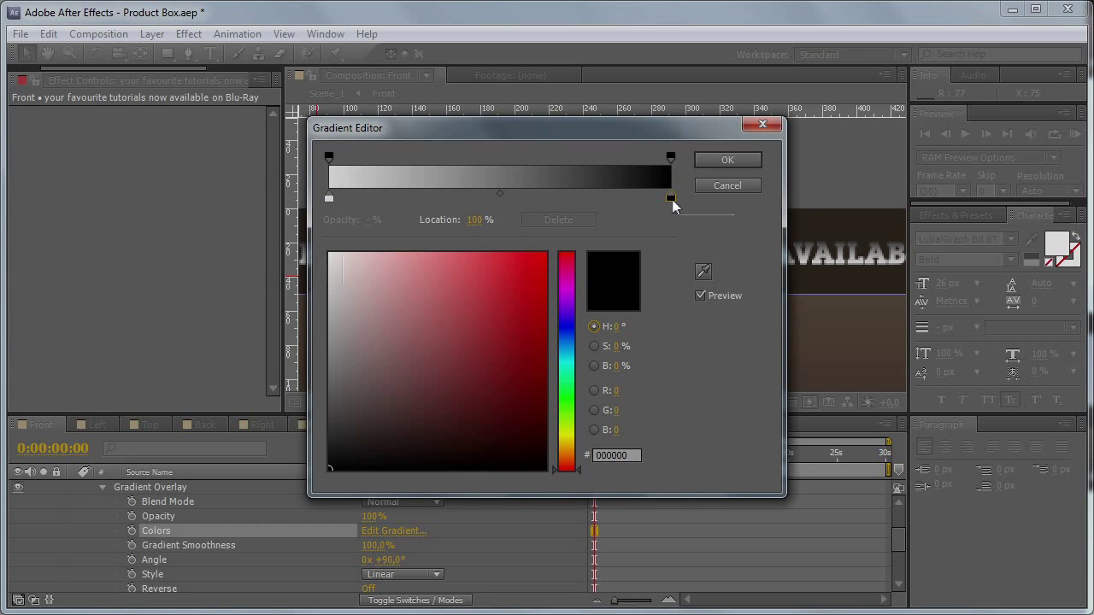
{"action": "mouse_move", "coordinate": [385, 286]}
{"action": "left_mouse_down"}
{"action": "mouse_move", "coordinate": [354, 317]}
{"action": "mouse_move", "coordinate": [326, 299]}
{"action": "mouse_move", "coordinate": [320, 314]}
{"action": "mouse_move", "coordinate": [337, 317]}
{"action": "left_mouse_up"}
{"action": "left_click", "coordinate": [726, 161]}
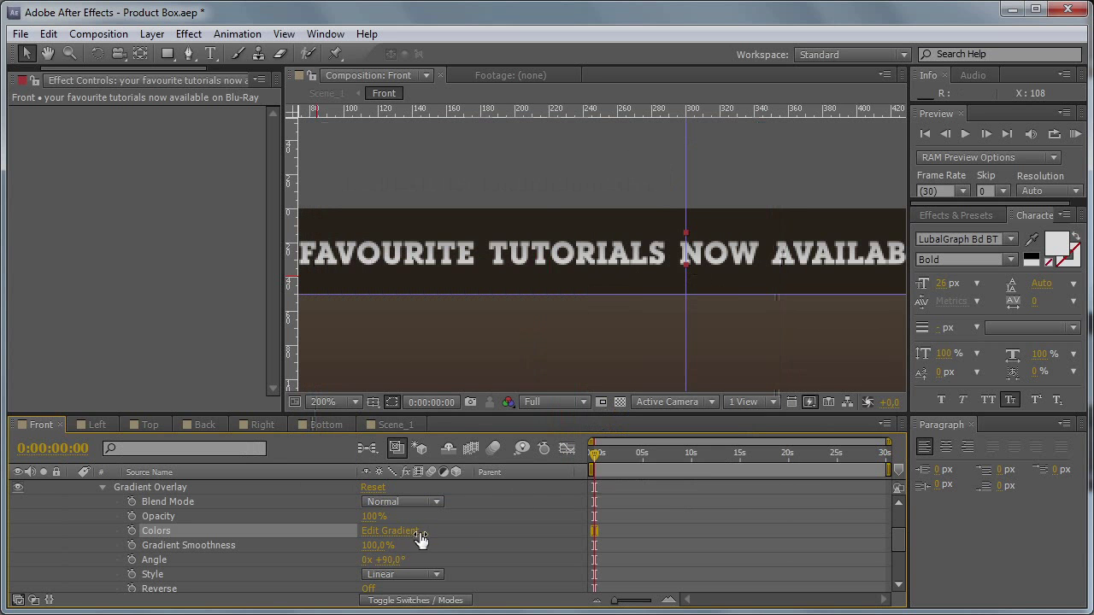
Step: Review the start and end colours of the tagline's gradient overlay
{"action": "left_click", "coordinate": [409, 533]}
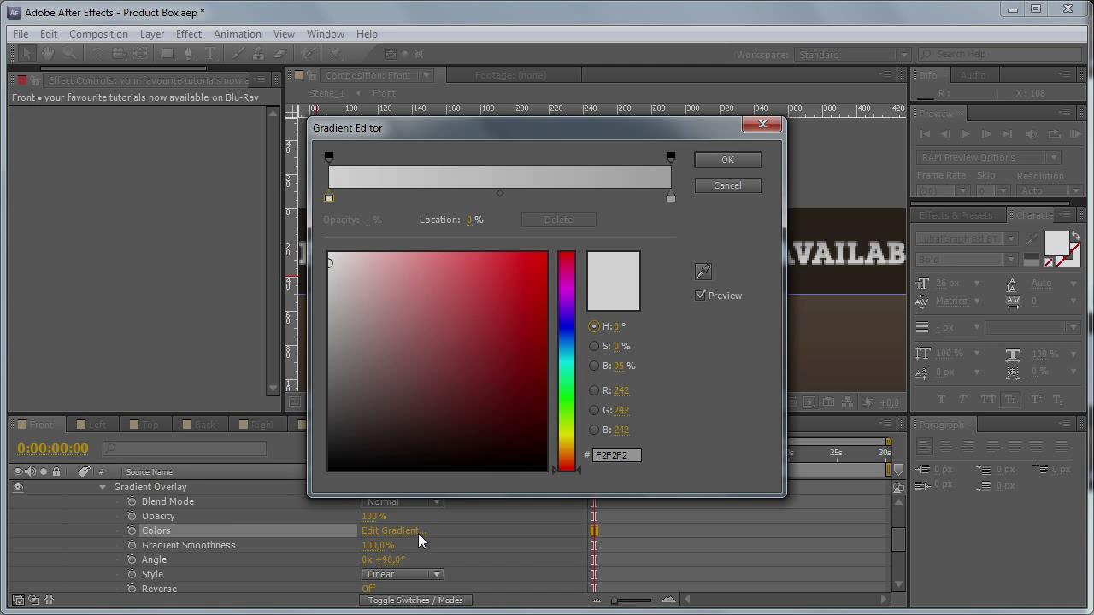
{"action": "left_click", "coordinate": [727, 160]}
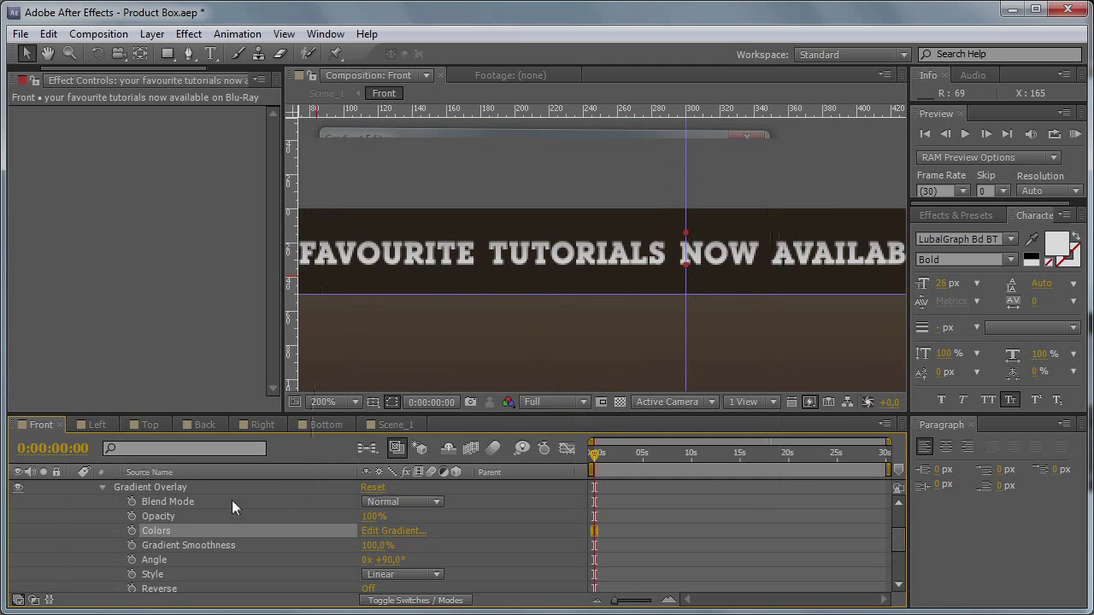
{"action": "left_click", "coordinate": [392, 532]}
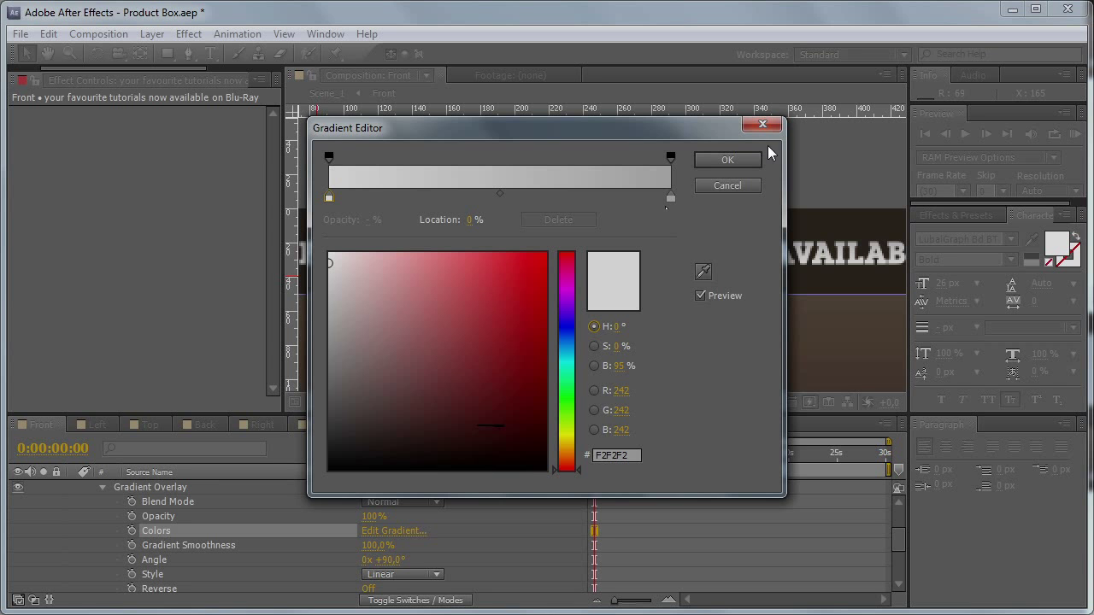
{"action": "left_click", "coordinate": [744, 163]}
Step: Turn on Reverse for the tagline's gradient overlay and collapse the layer's properties
{"action": "scroll", "coordinate": [450, 557], "scroll_direction": "down", "scroll_amount": 1}
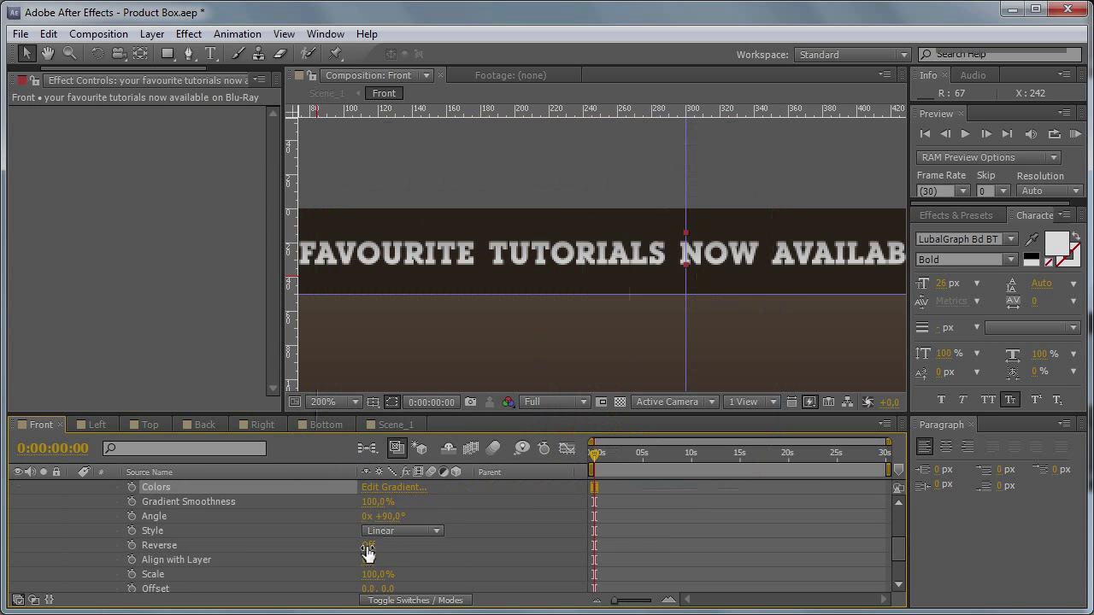
{"action": "left_click", "coordinate": [367, 546]}
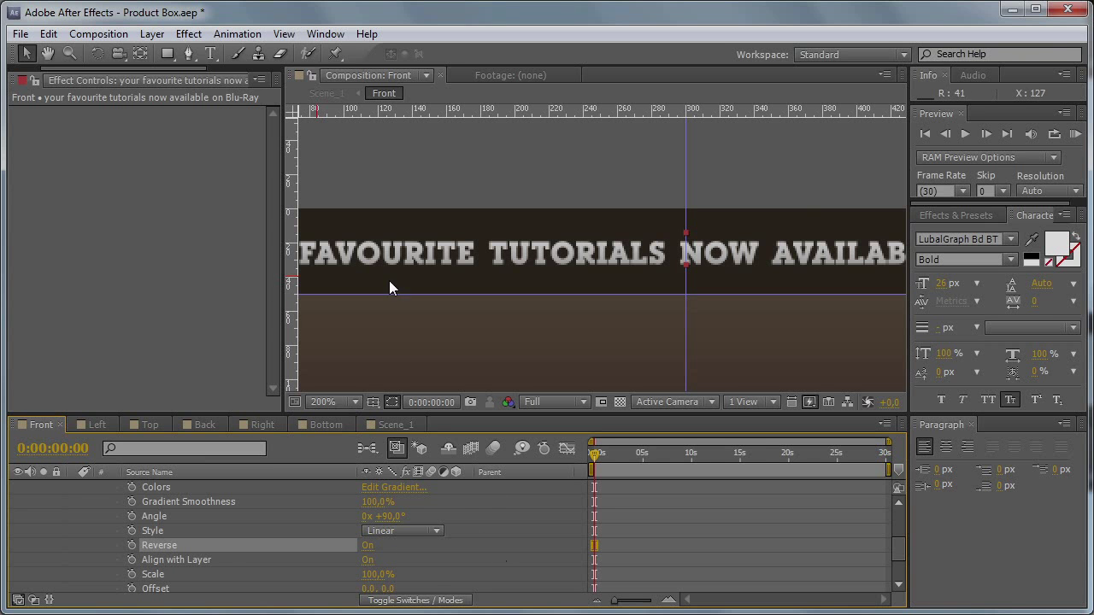
{"action": "scroll", "coordinate": [69, 521], "scroll_direction": "up", "scroll_amount": 3}
{"action": "left_click", "coordinate": [74, 488]}
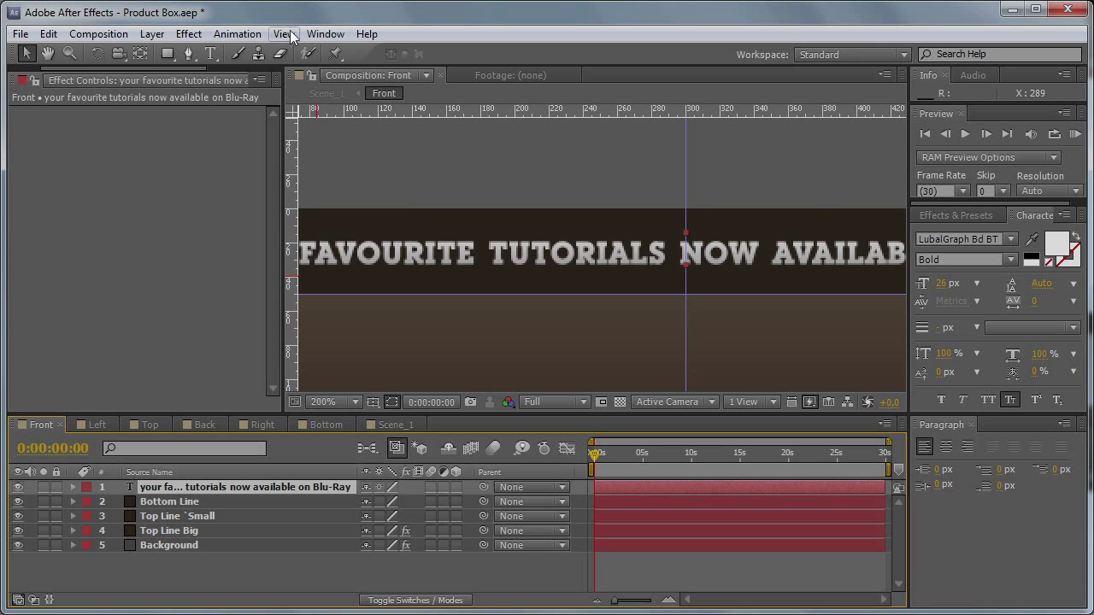
{"action": "left_click", "coordinate": [187, 34]}
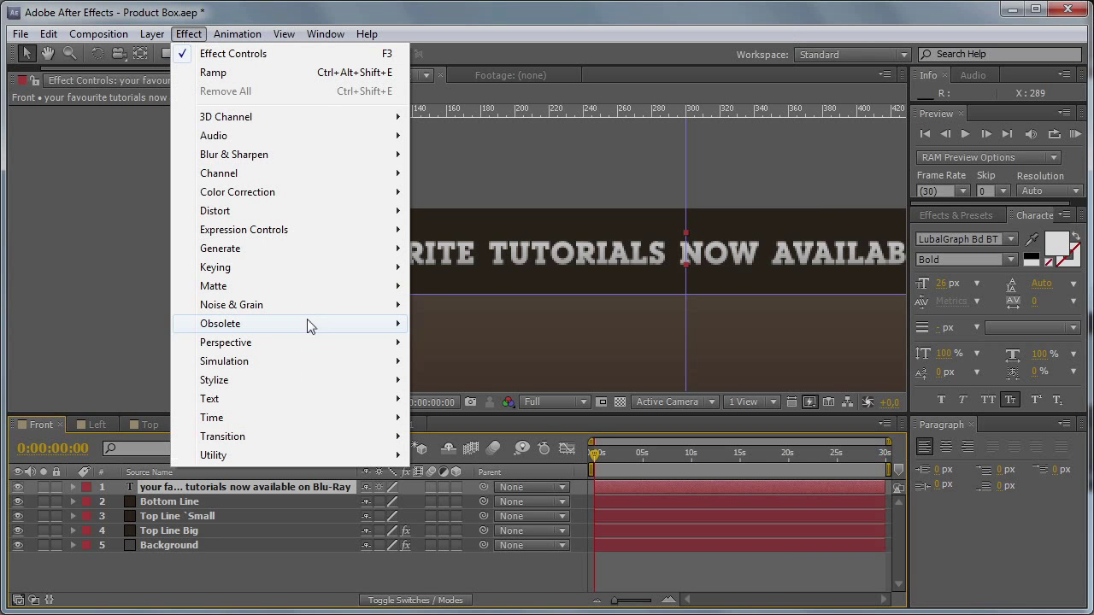
{"action": "mouse_move", "coordinate": [268, 349]}
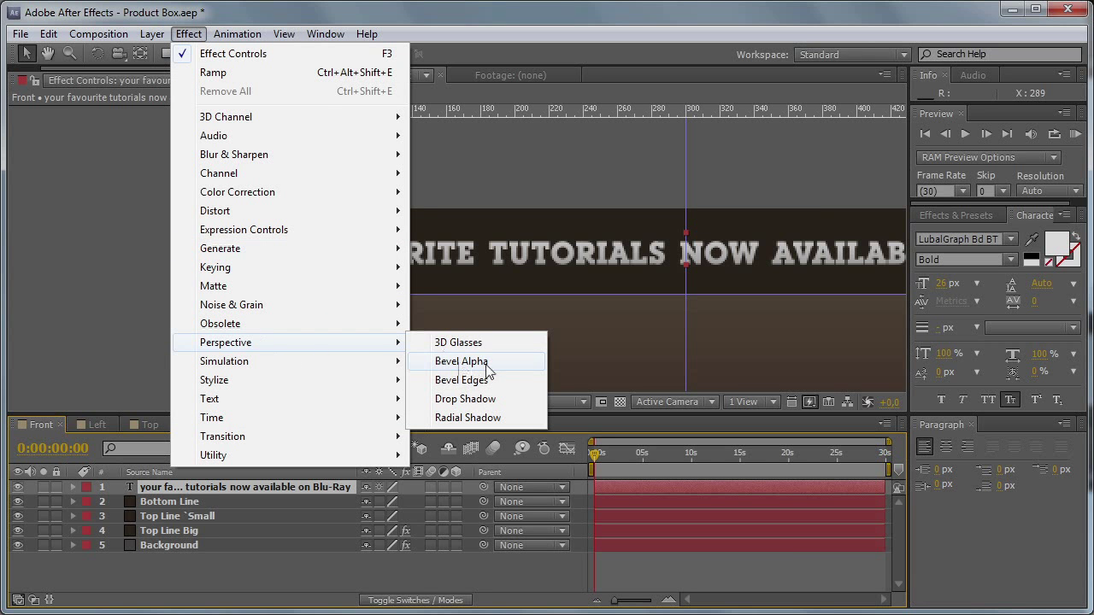
{"action": "left_click", "coordinate": [514, 368]}
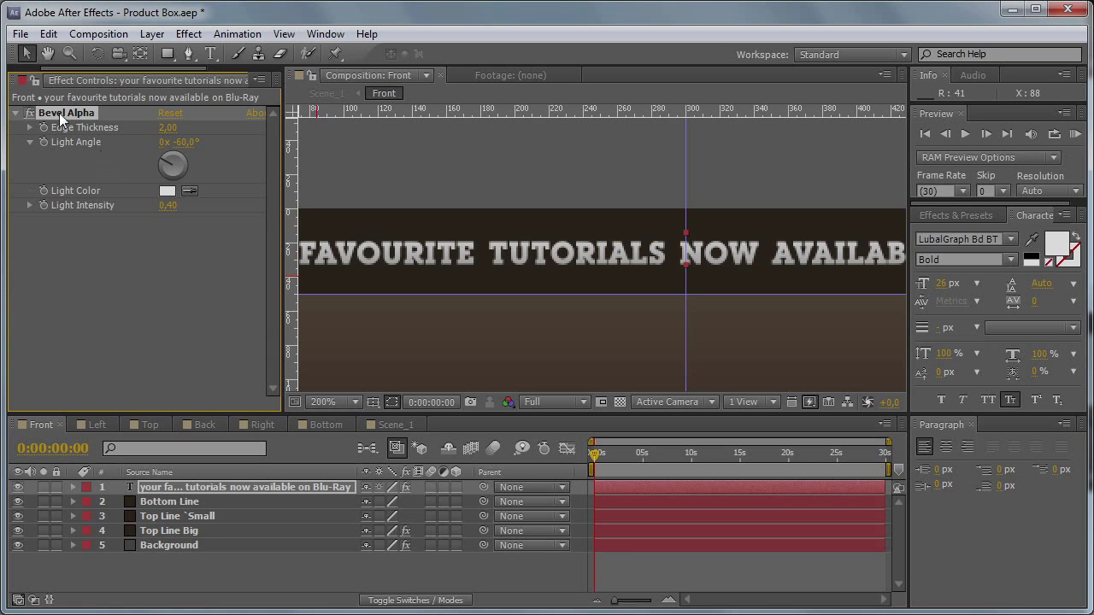
{"action": "key", "text": "Delete"}
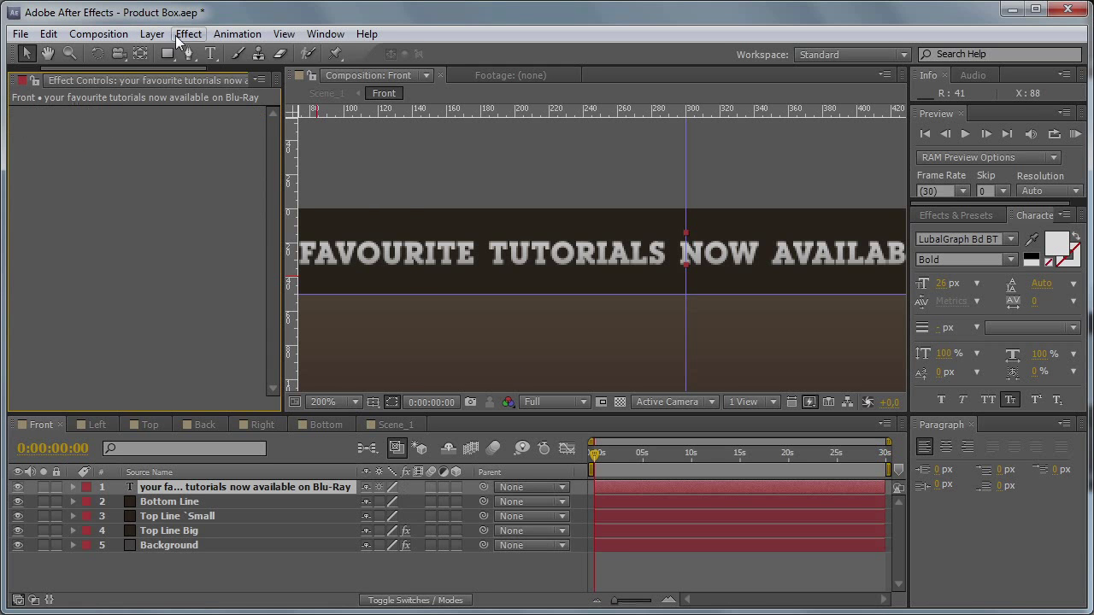
Step: Try a Bevel Alpha effect on the tagline with an edge thickness of 3
{"action": "left_click", "coordinate": [179, 34]}
{"action": "mouse_move", "coordinate": [276, 343]}
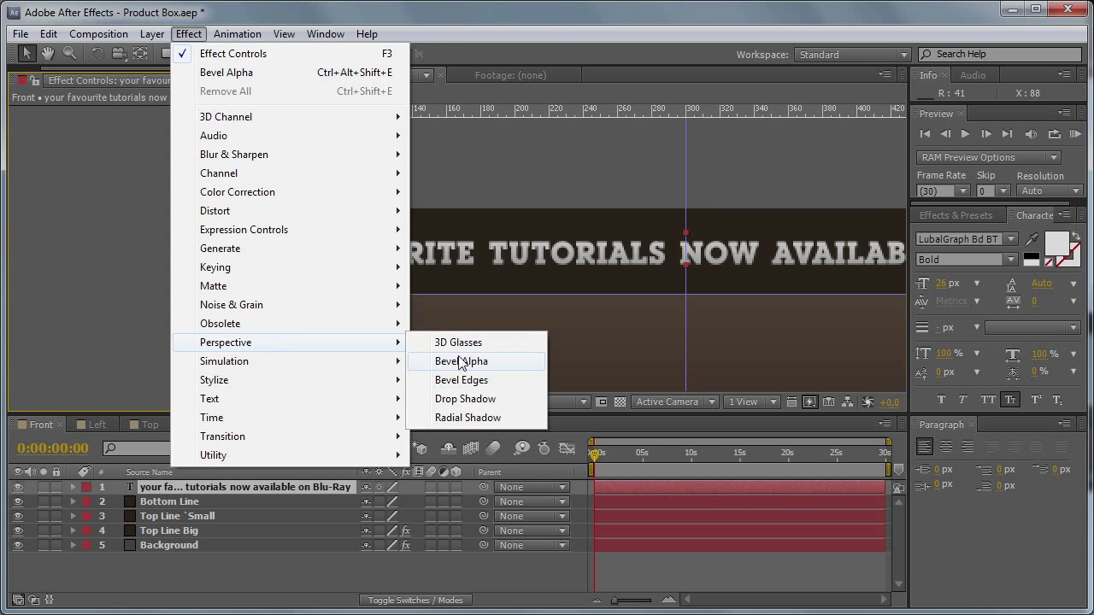
{"action": "left_click", "coordinate": [461, 362]}
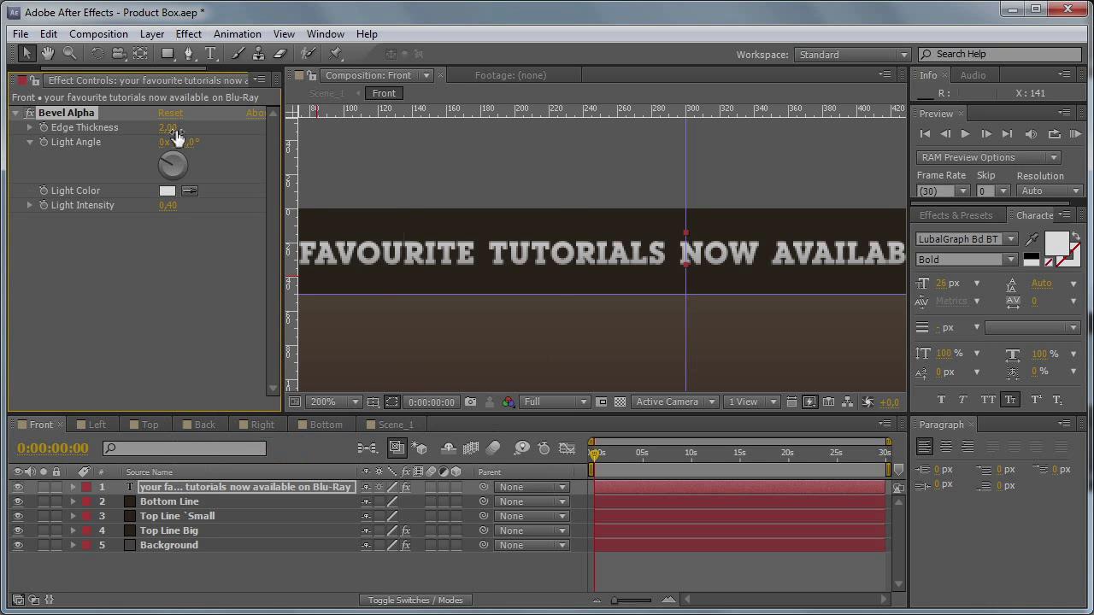
{"action": "left_click_drag", "start_coordinate": [215, 126], "coordinate": [336, 136]}
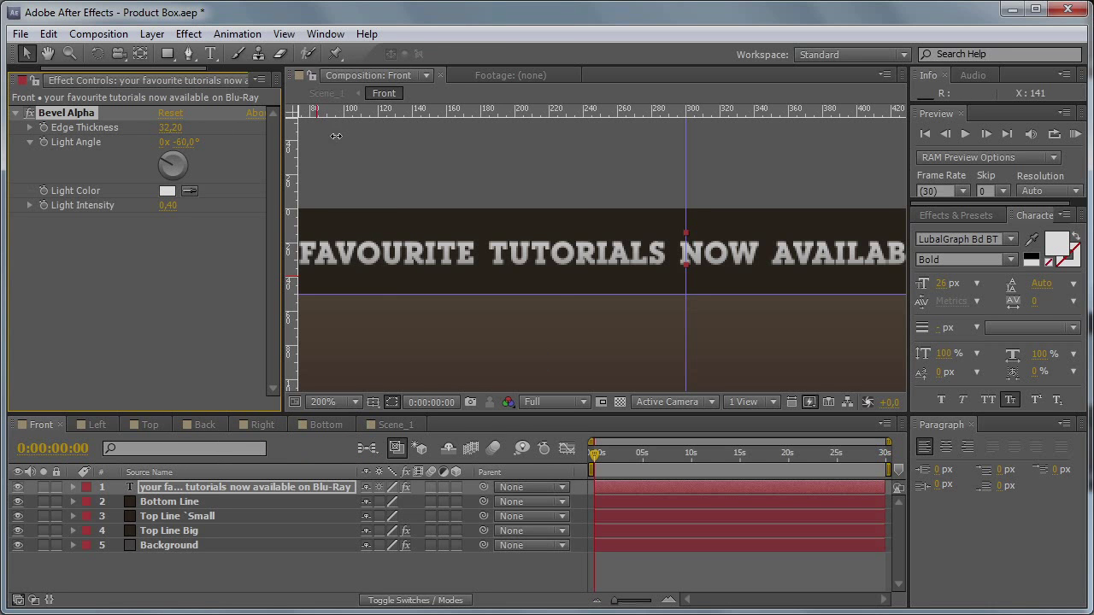
{"action": "left_click", "coordinate": [167, 127]}
{"action": "type", "text": "3"}
{"action": "key", "text": "Return"}
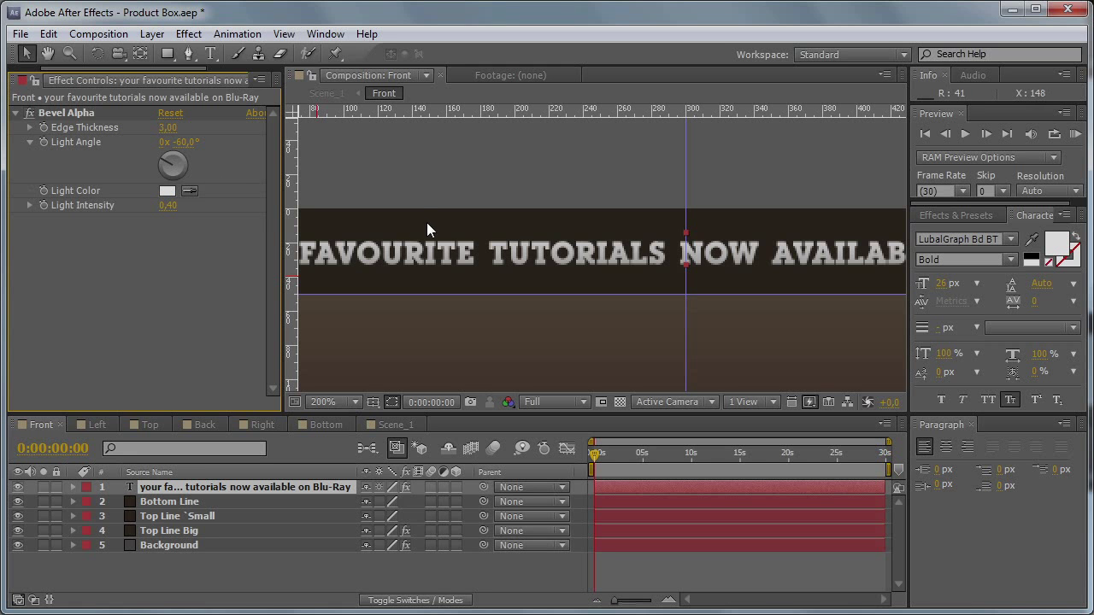
Step: Solo the tagline layer and set its Bevel Alpha light intensity to 1
{"action": "left_click", "coordinate": [43, 487]}
{"action": "scroll", "coordinate": [727, 253], "scroll_direction": "down", "scroll_amount": 1}
{"action": "scroll", "coordinate": [706, 261], "scroll_direction": "up", "scroll_amount": 2}
{"action": "left_click", "coordinate": [167, 205]}
{"action": "type", "text": "1"}
{"action": "key", "text": "Return"}
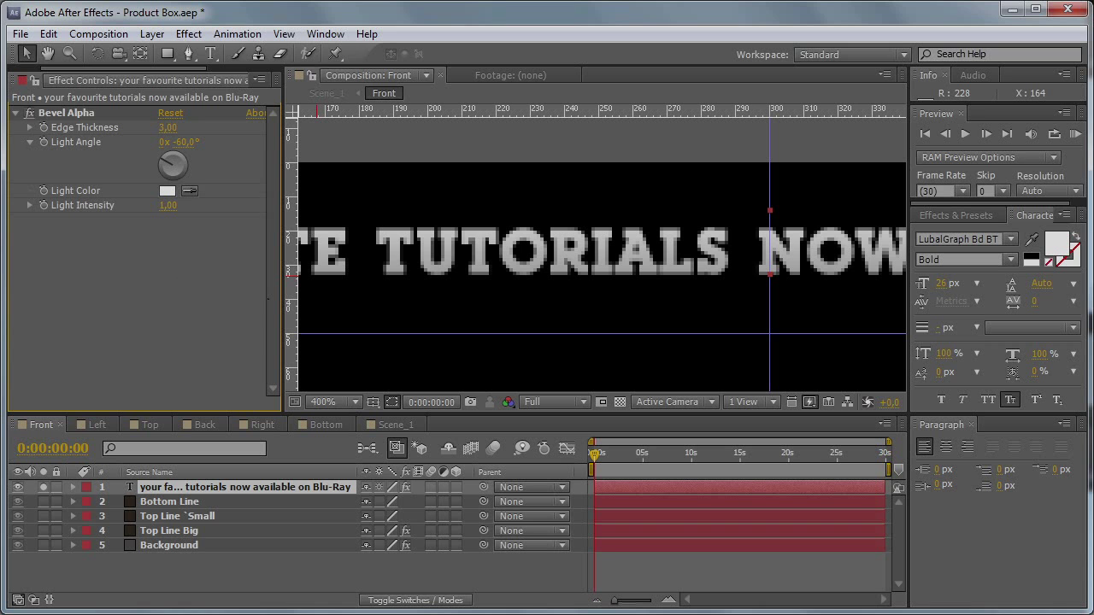
Step: Delete the Bevel Alpha effect from the tagline and turn off the layer's solo
{"action": "left_click", "coordinate": [66, 112]}
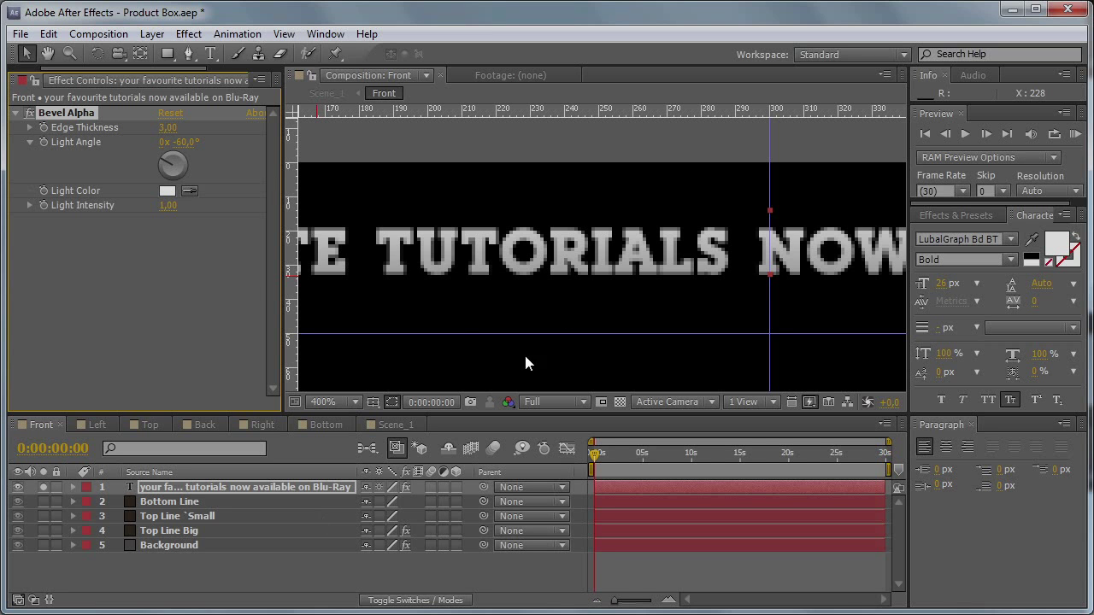
{"action": "key", "text": "Delete"}
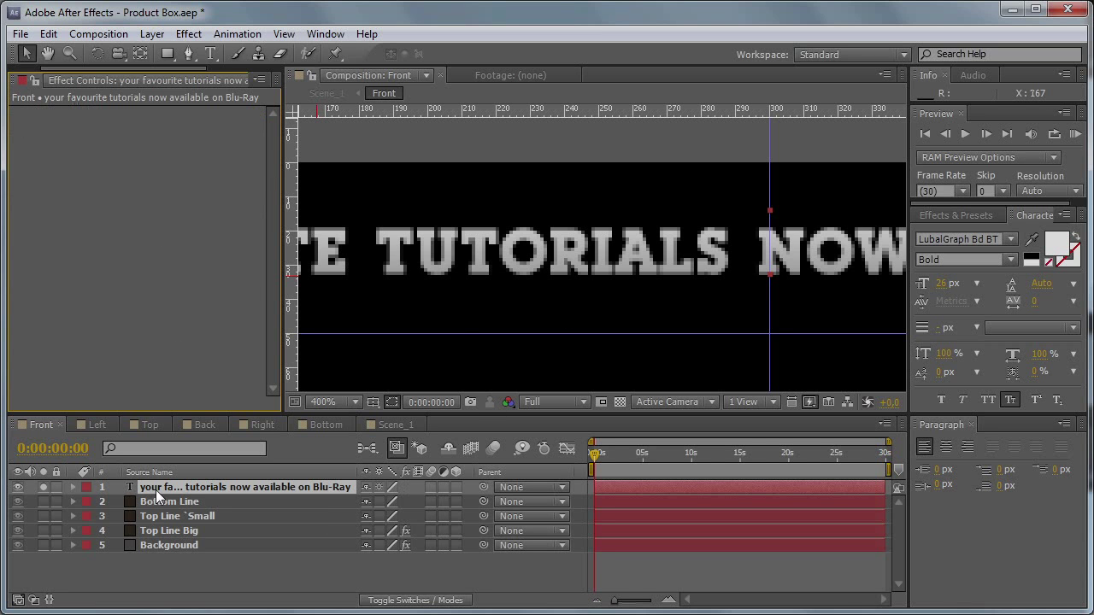
{"action": "left_click", "coordinate": [43, 487]}
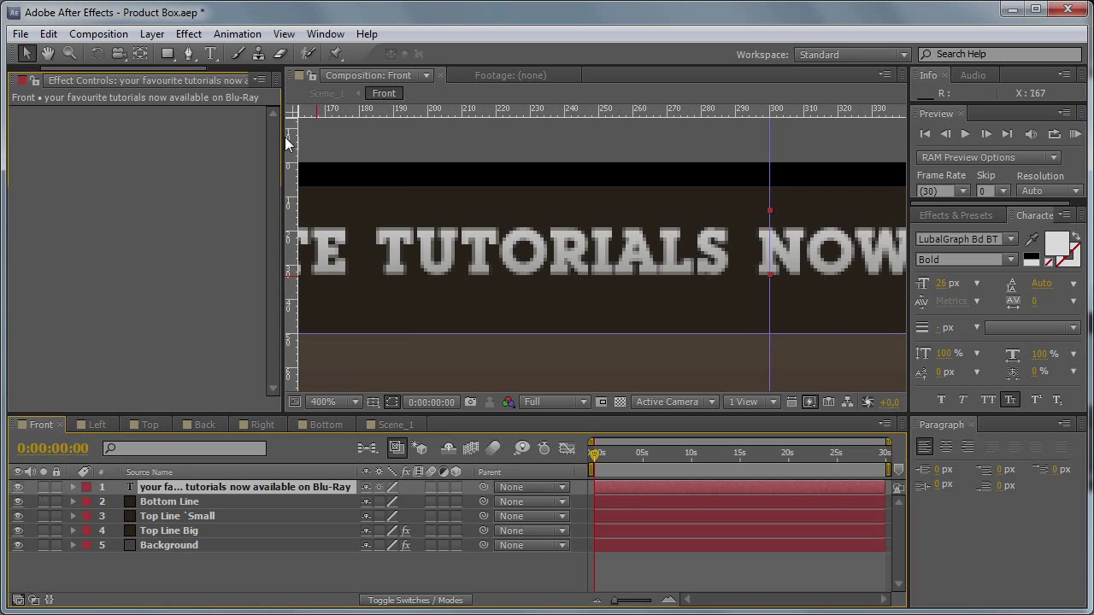
Step: Add a Bevel and Emboss layer style to the tagline text layer
{"action": "left_click", "coordinate": [188, 33]}
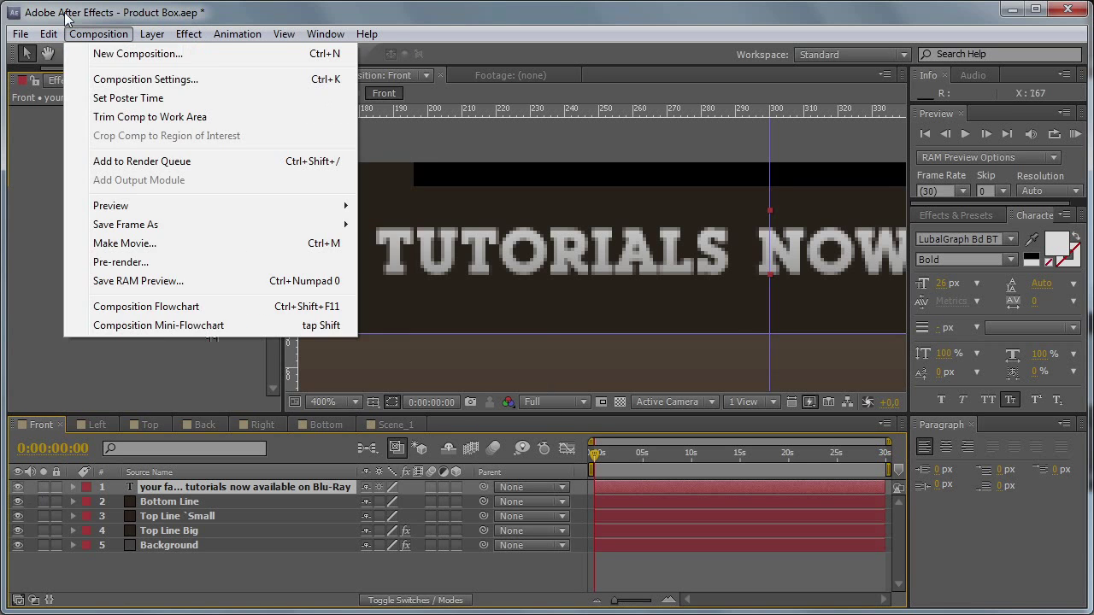
{"action": "mouse_move", "coordinate": [152, 34]}
{"action": "mouse_move", "coordinate": [256, 442]}
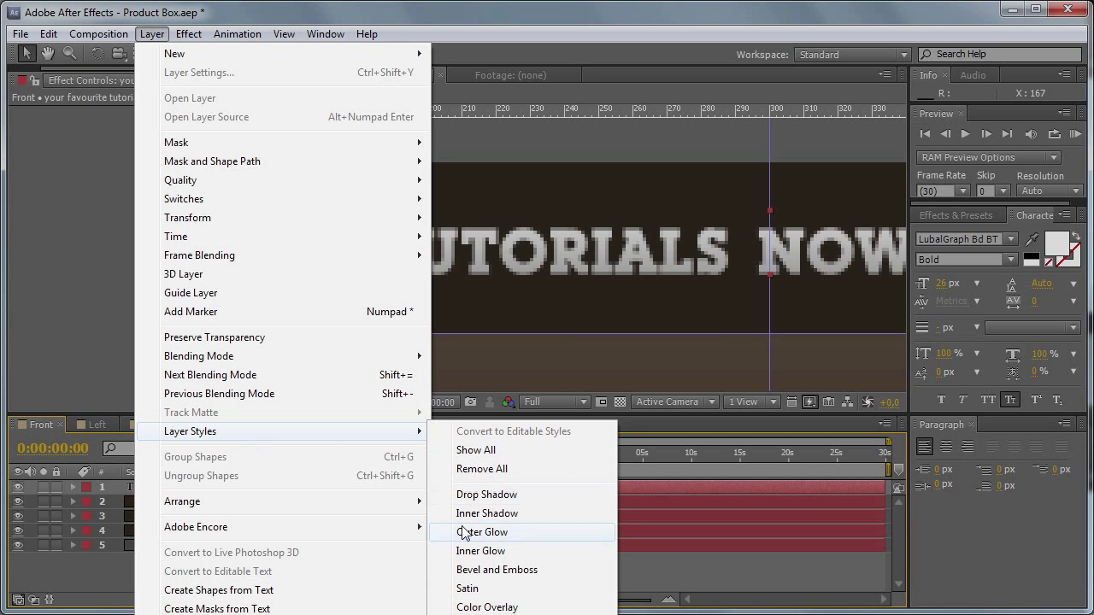
{"action": "left_click", "coordinate": [502, 569]}
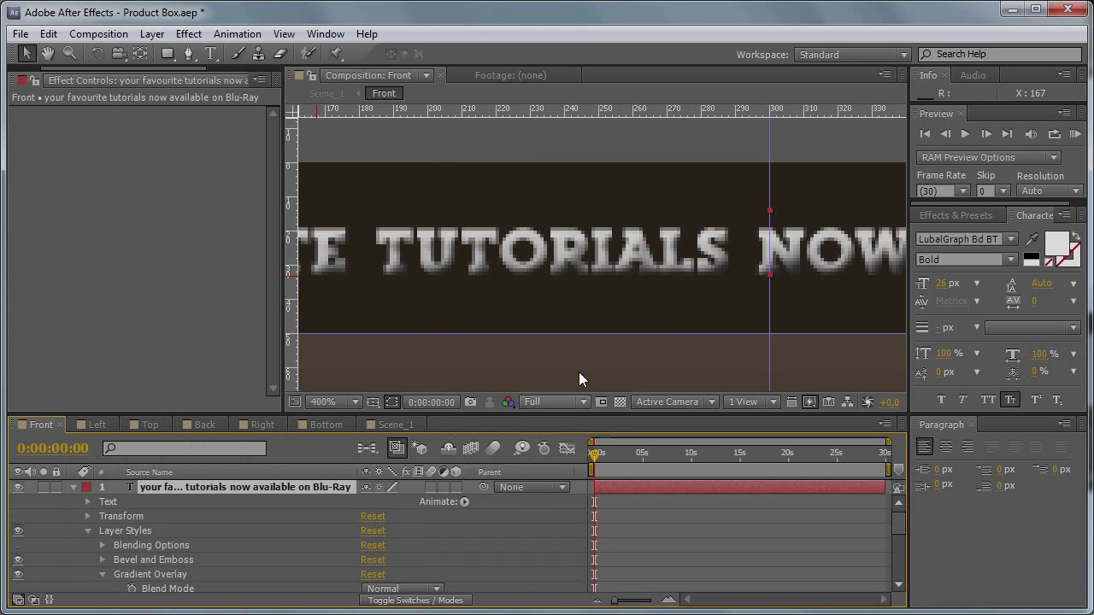
Step: Try a size of 1 for the tagline's Inner Bevel layer style, leaving its highlight mode on Screen
{"action": "scroll", "coordinate": [362, 539], "scroll_direction": "down", "scroll_amount": 2}
{"action": "scroll", "coordinate": [364, 544], "scroll_direction": "down", "scroll_amount": 1}
{"action": "scroll", "coordinate": [256, 543], "scroll_direction": "up", "scroll_amount": 1}
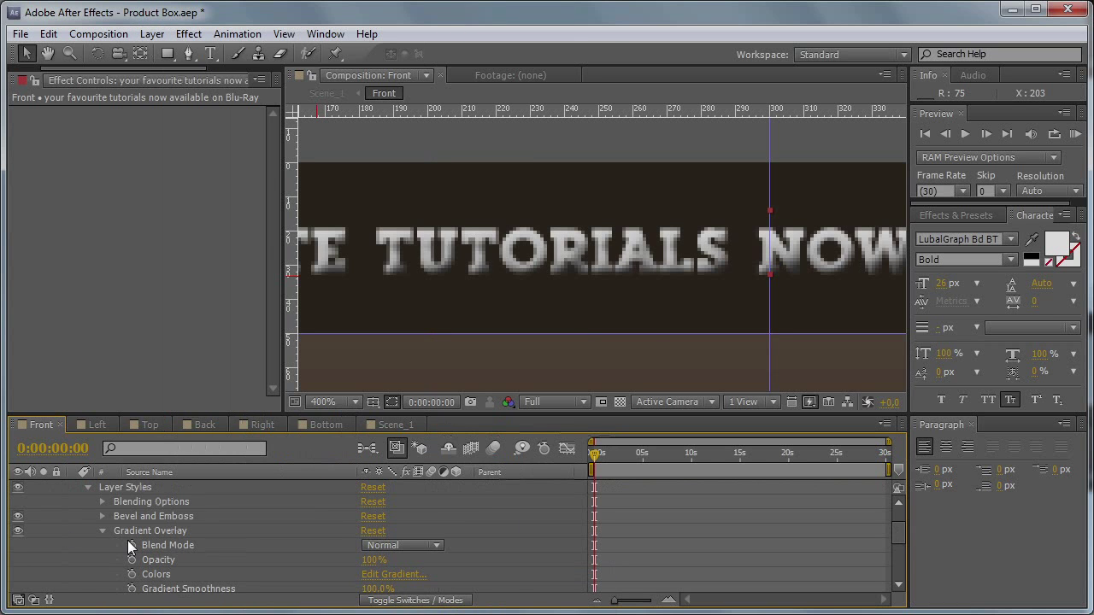
{"action": "left_click", "coordinate": [102, 531]}
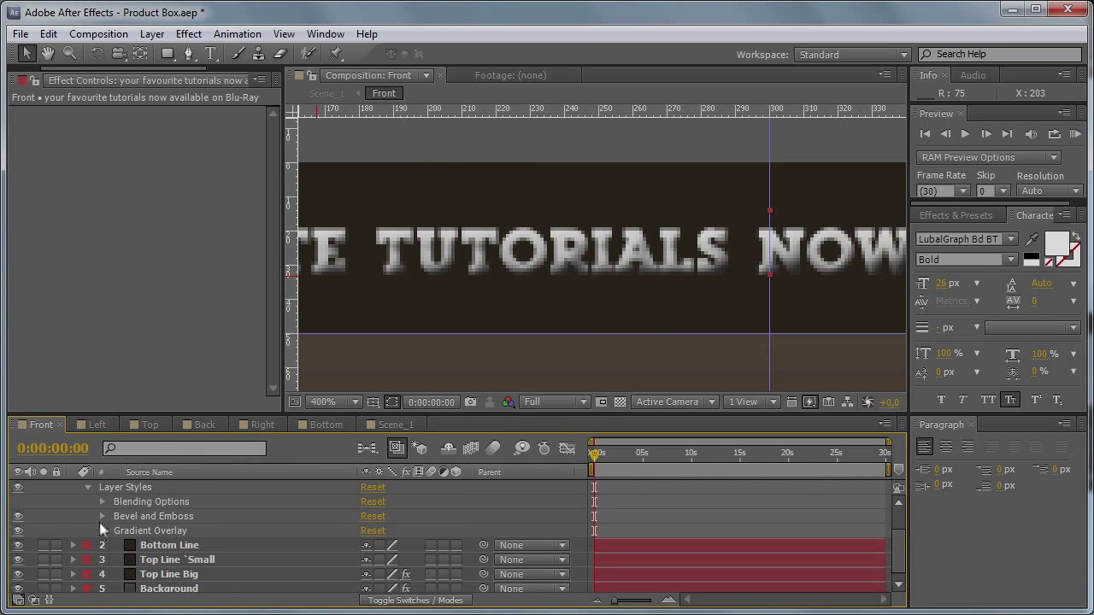
{"action": "left_click", "coordinate": [102, 516]}
{"action": "scroll", "coordinate": [419, 518], "scroll_direction": "up", "scroll_amount": 1}
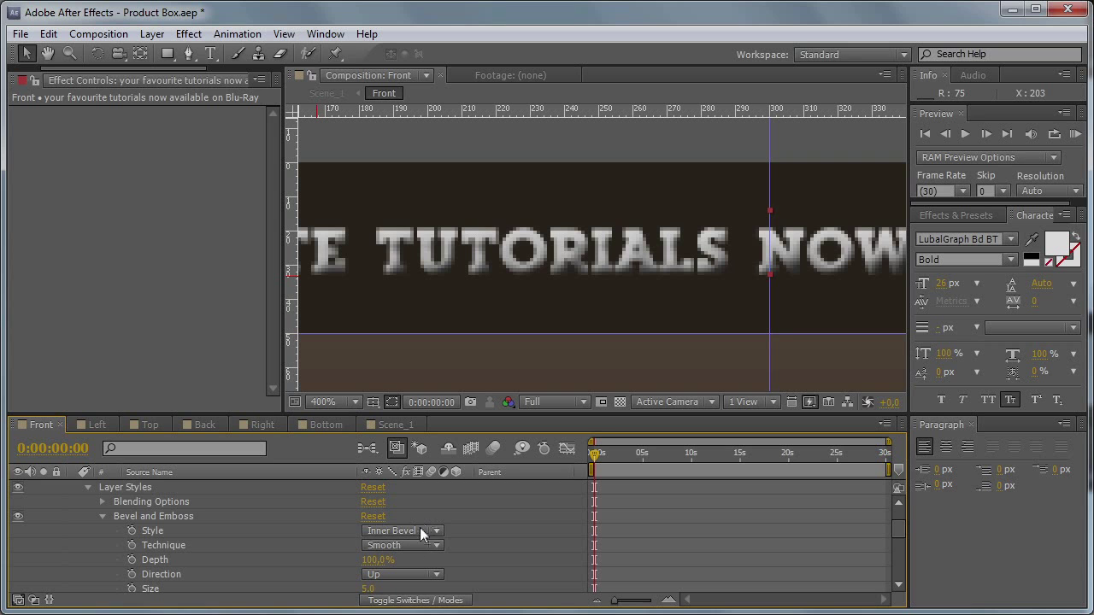
{"action": "left_click", "coordinate": [408, 531]}
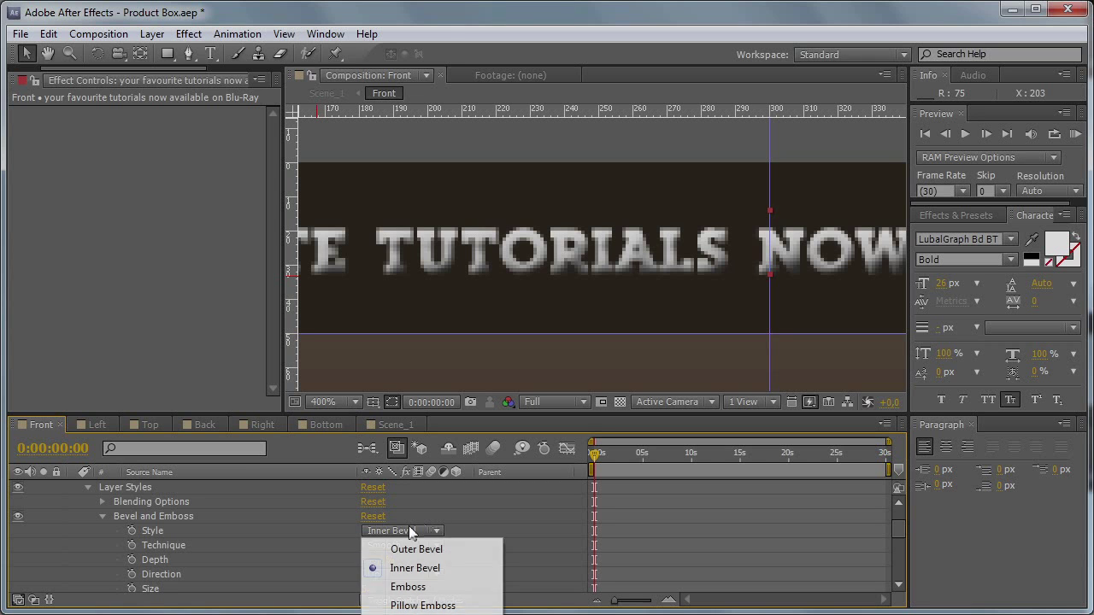
{"action": "left_click", "coordinate": [432, 570]}
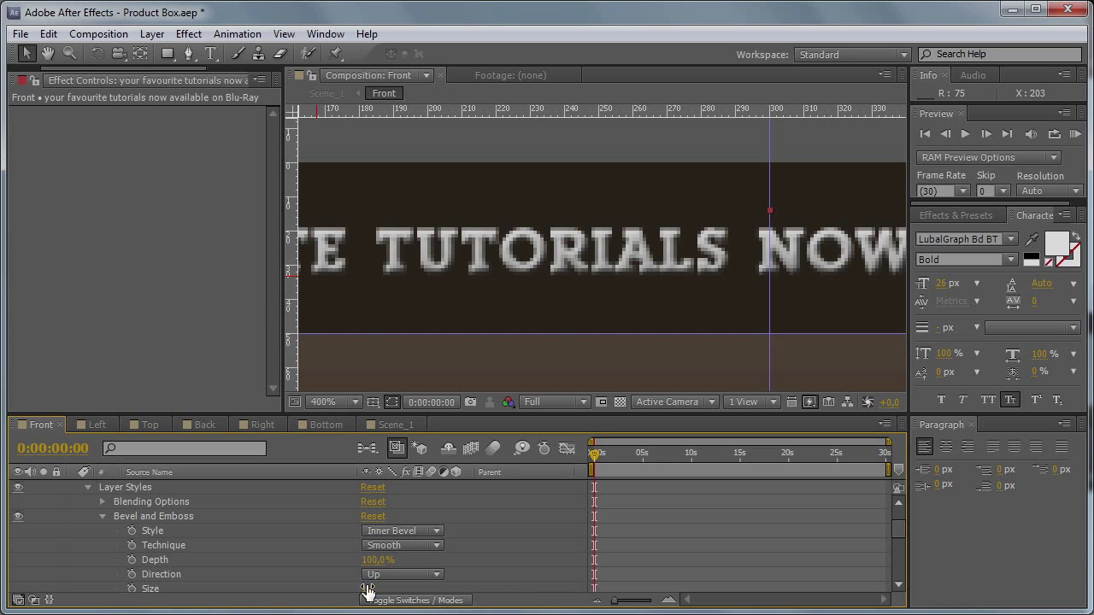
{"action": "scroll", "coordinate": [432, 565], "scroll_direction": "down", "scroll_amount": 3}
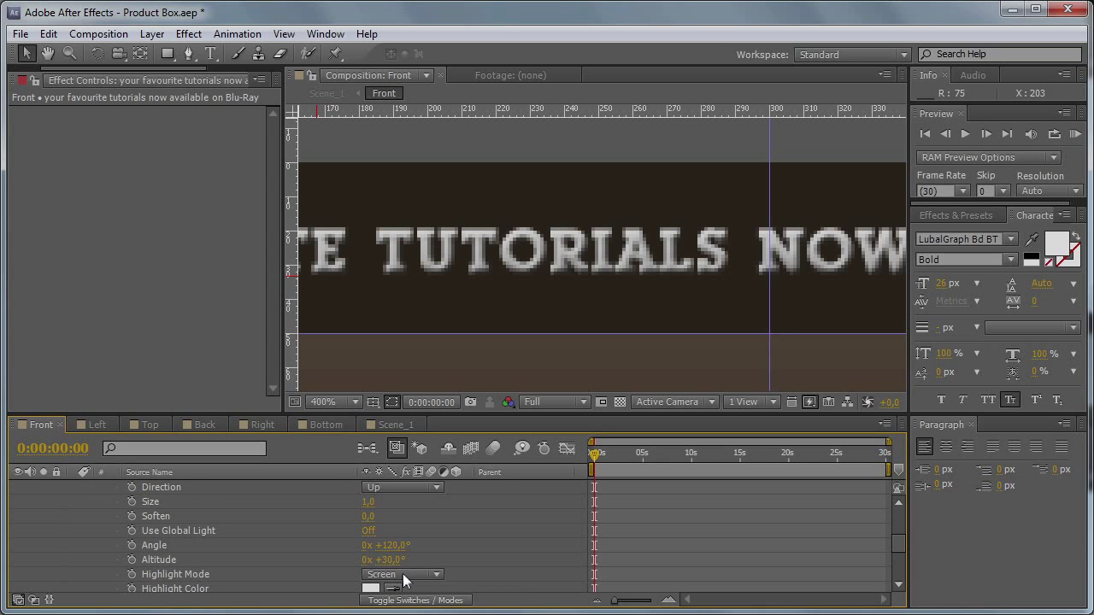
{"action": "left_click", "coordinate": [405, 576]}
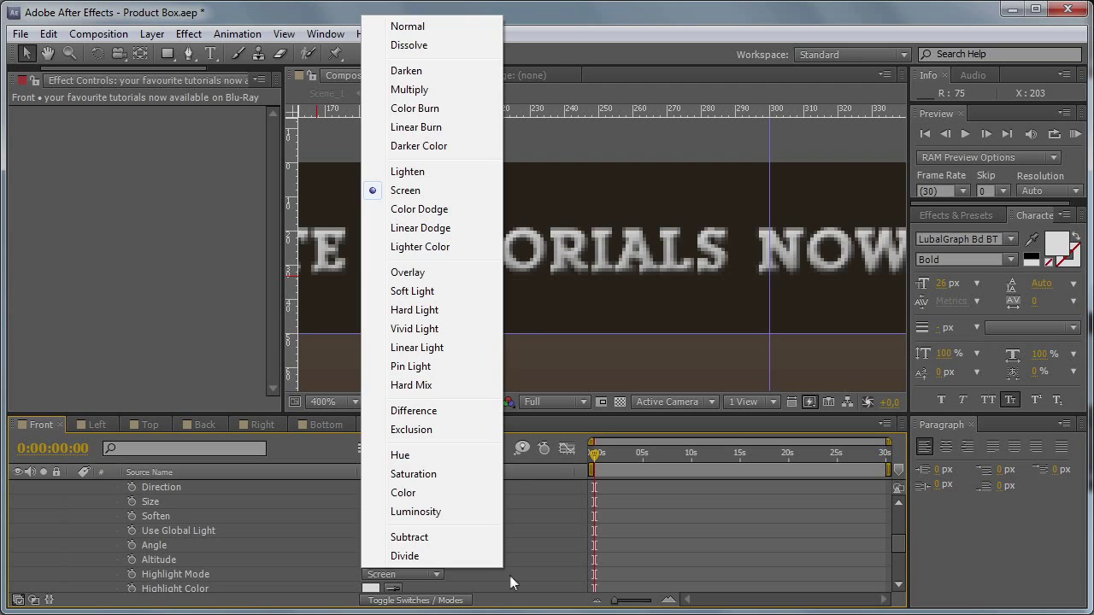
{"action": "left_click", "coordinate": [510, 575]}
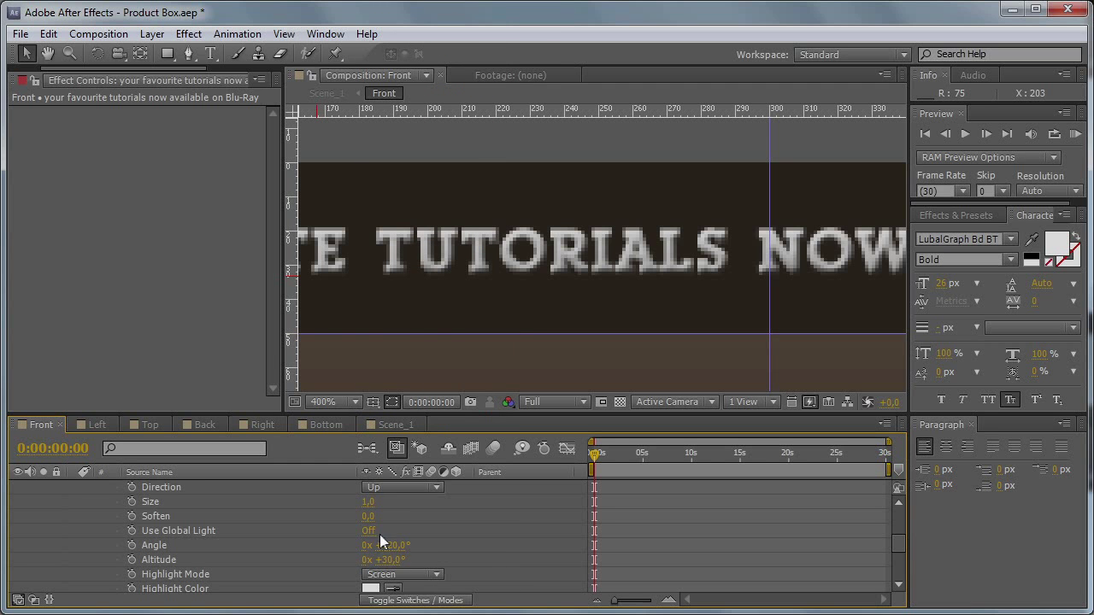
Step: Delete all layer styles from the tagline text layer
{"action": "scroll", "coordinate": [441, 535], "scroll_direction": "up", "scroll_amount": 3}
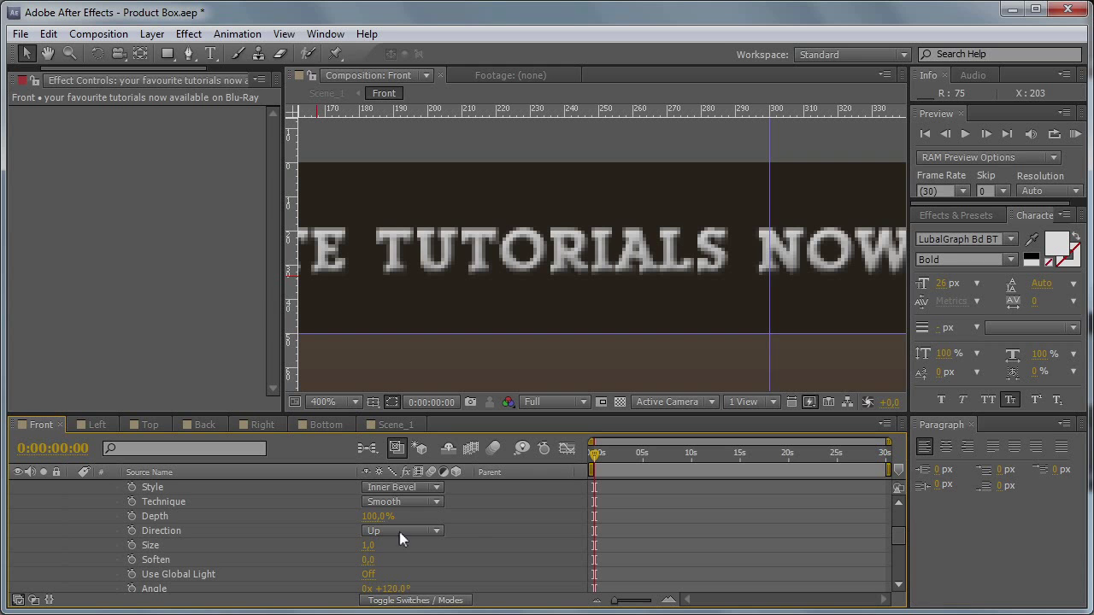
{"action": "scroll", "coordinate": [436, 533], "scroll_direction": "up", "scroll_amount": 3}
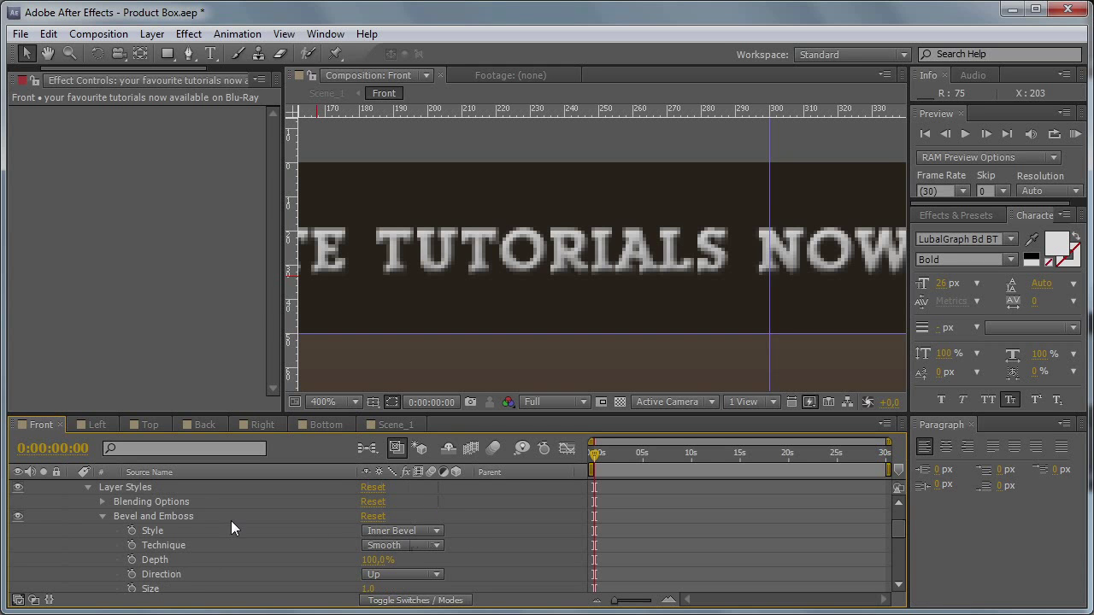
{"action": "scroll", "coordinate": [231, 523], "scroll_direction": "up", "scroll_amount": 3}
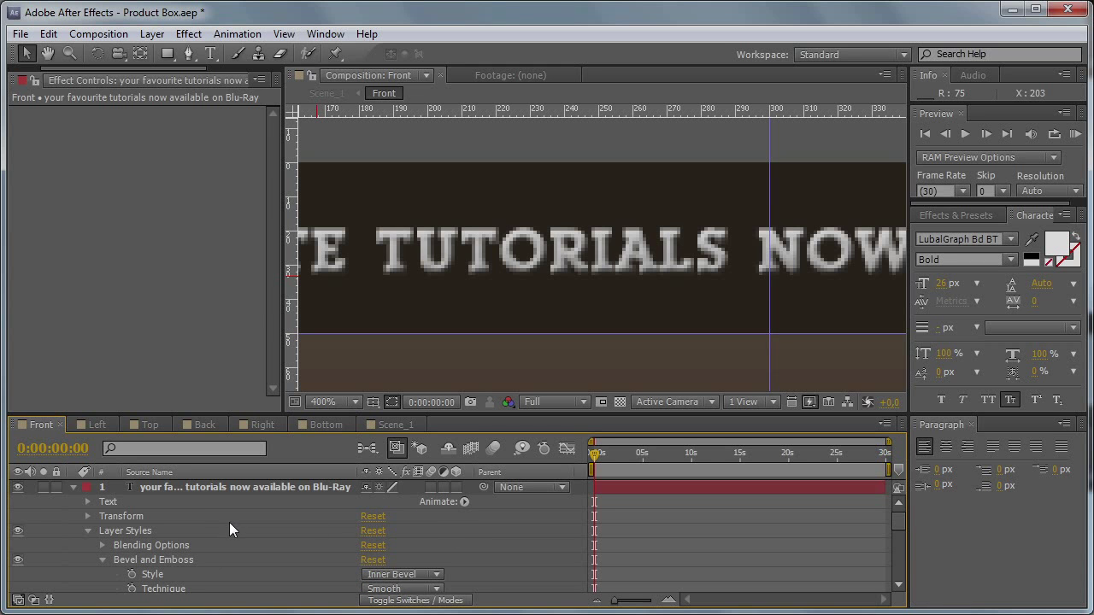
{"action": "left_click", "coordinate": [124, 531]}
{"action": "key", "text": "Delete"}
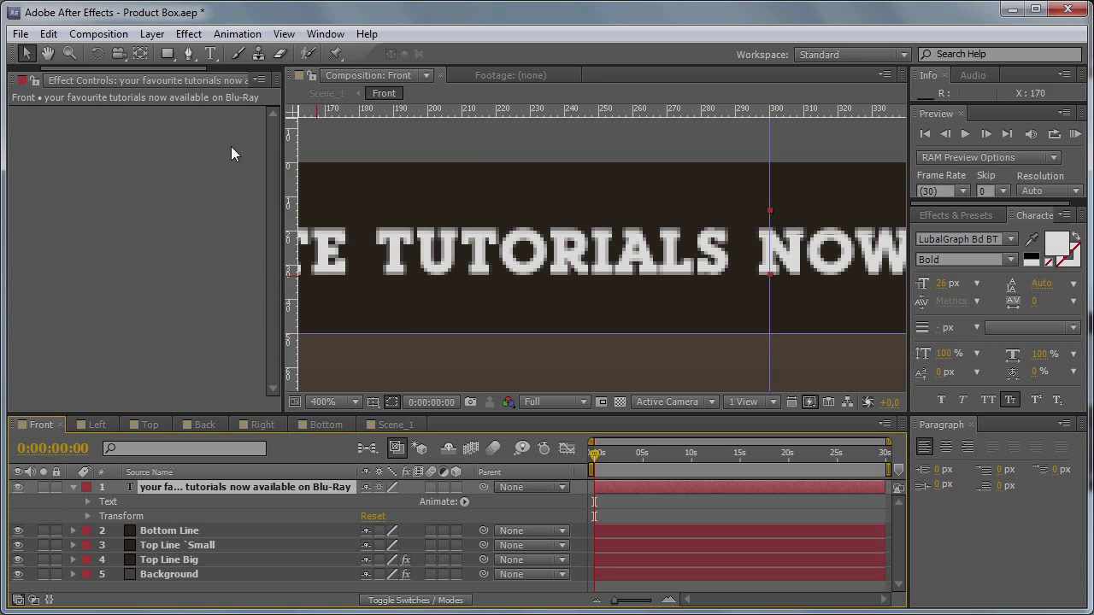
Step: Apply a Ramp effect to the tagline with its start at 300, 15 and its end at 300, 39
{"action": "left_click", "coordinate": [189, 34]}
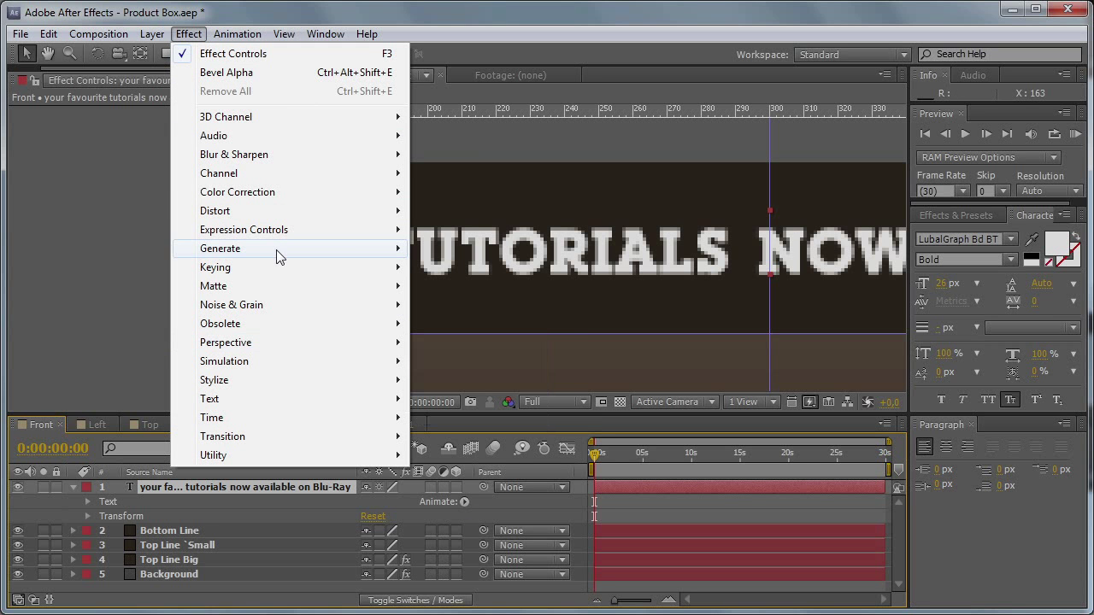
{"action": "mouse_move", "coordinate": [279, 256]}
{"action": "left_click", "coordinate": [453, 478]}
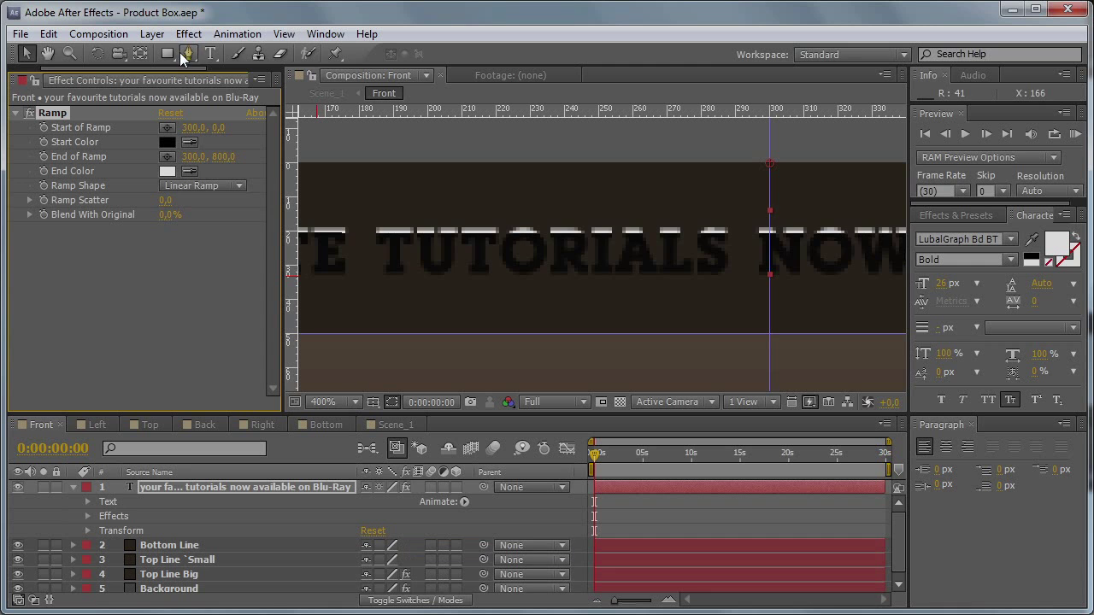
{"action": "left_click_drag", "start_coordinate": [218, 129], "coordinate": [151, 165]}
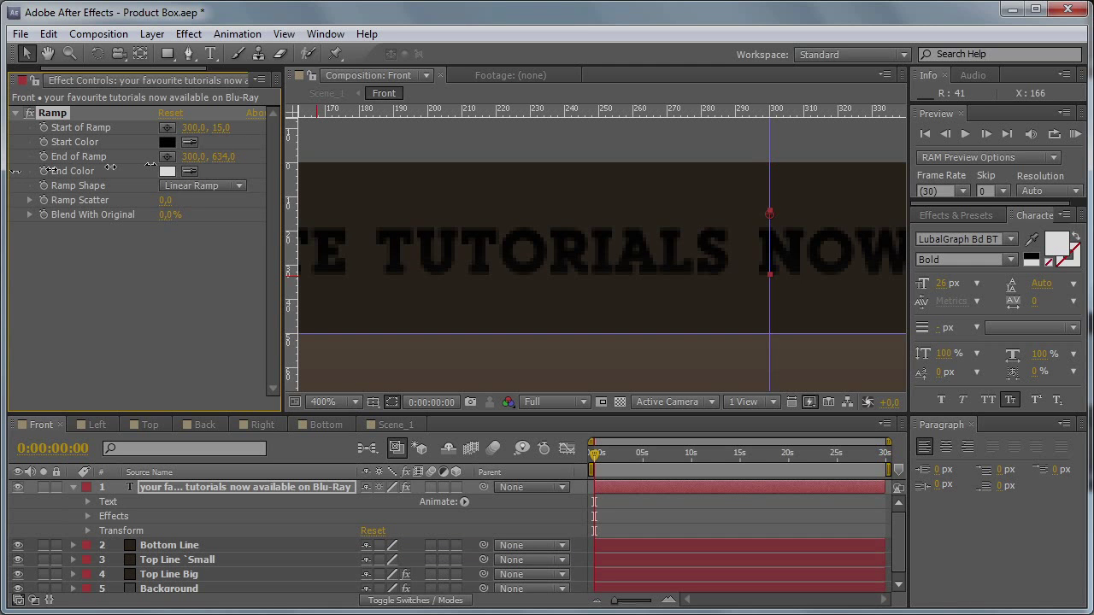
{"action": "left_click_drag", "start_coordinate": [226, 158], "coordinate": [197, 162]}
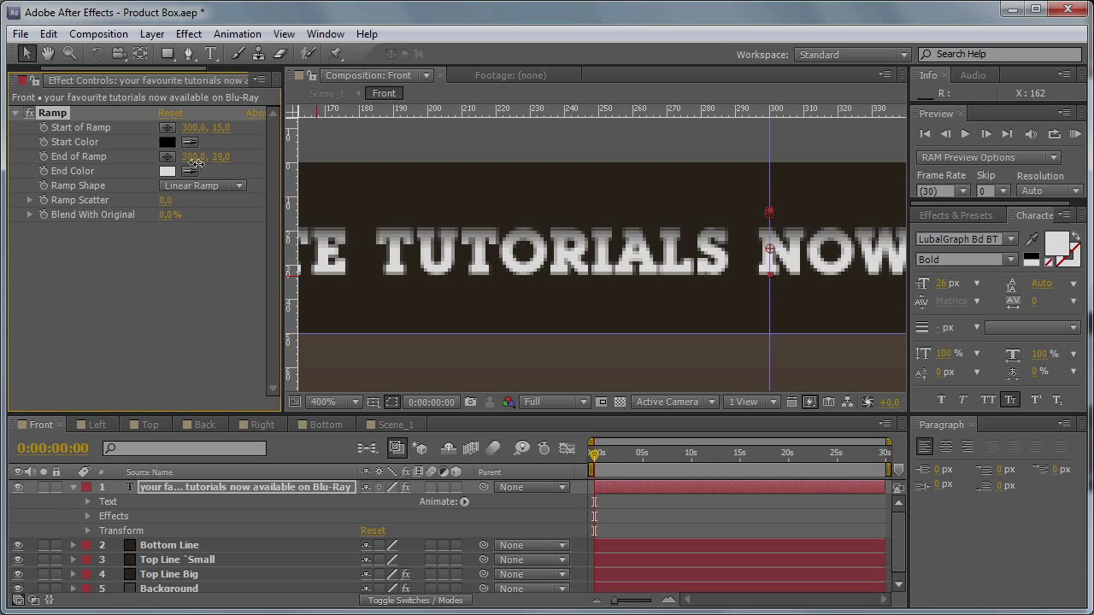
Step: Set the tagline Ramp's end color to light gray C5C5C5 and its start color to near-white EEEEEE
{"action": "left_click", "coordinate": [163, 171]}
{"action": "mouse_move", "coordinate": [582, 372]}
{"action": "left_mouse_down"}
{"action": "mouse_move", "coordinate": [453, 365]}
{"action": "mouse_move", "coordinate": [444, 343]}
{"action": "left_mouse_up"}
{"action": "left_click", "coordinate": [885, 333]}
{"action": "left_click", "coordinate": [166, 141]}
{"action": "left_click", "coordinate": [849, 332]}
Step: Try the radial ramp shape, move the ramp's start to 300, 5 and end to 300, 43, and restore Linear Ramp
{"action": "left_click", "coordinate": [214, 187]}
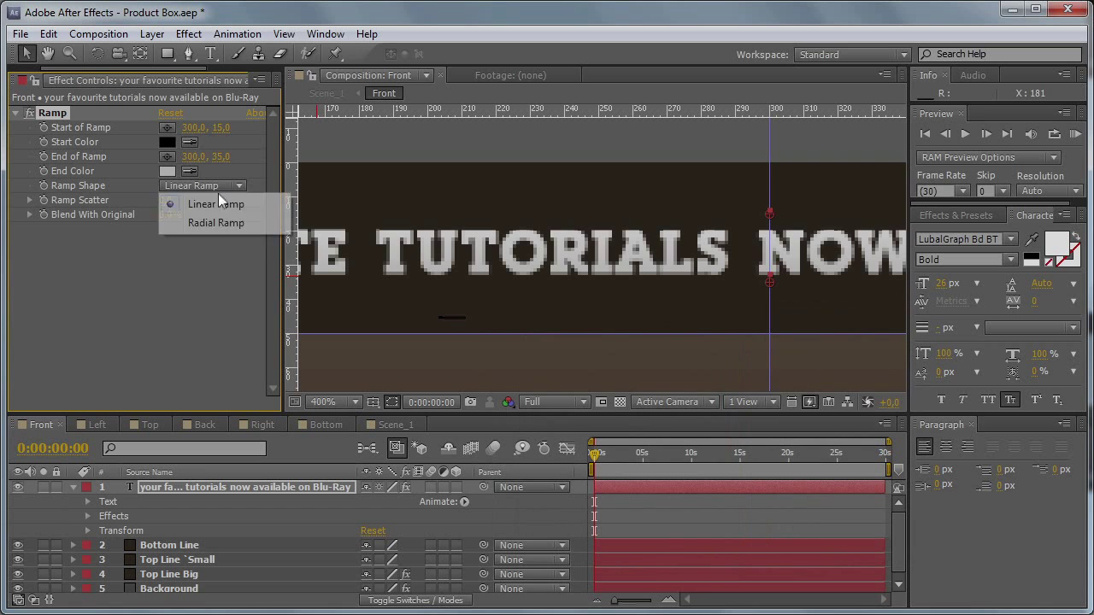
{"action": "left_click", "coordinate": [224, 222]}
{"action": "key", "text": "comma"}
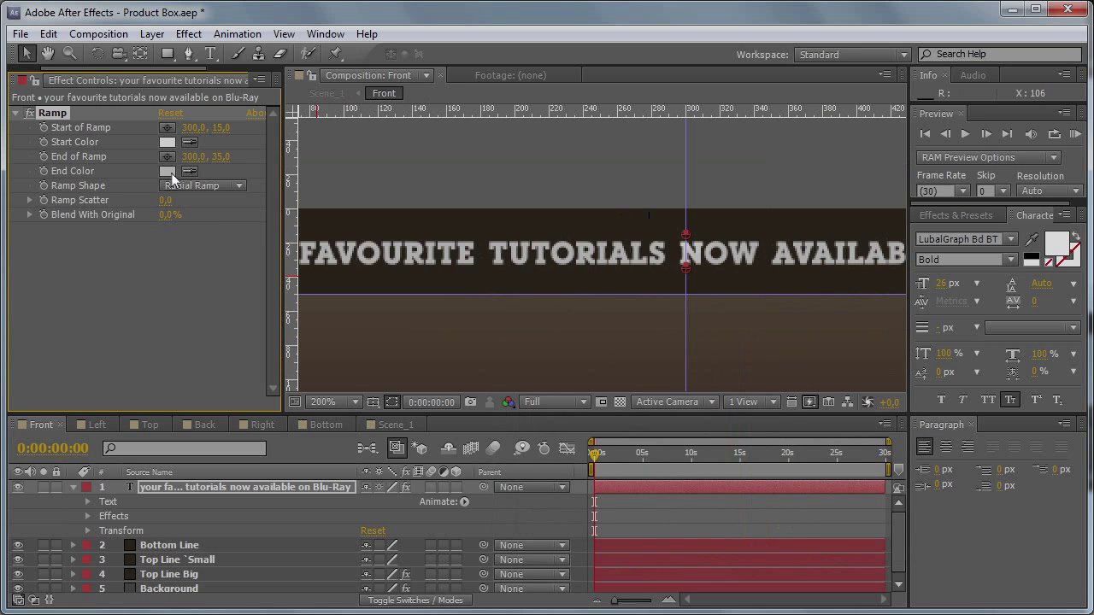
{"action": "left_click_drag", "start_coordinate": [215, 127], "coordinate": [221, 158]}
{"action": "left_click", "coordinate": [213, 186]}
{"action": "left_click", "coordinate": [223, 205]}
Step: Darken the tagline Ramp's end color to B4B4B4 and keep the start color at EEEEEE
{"action": "left_click", "coordinate": [166, 171]}
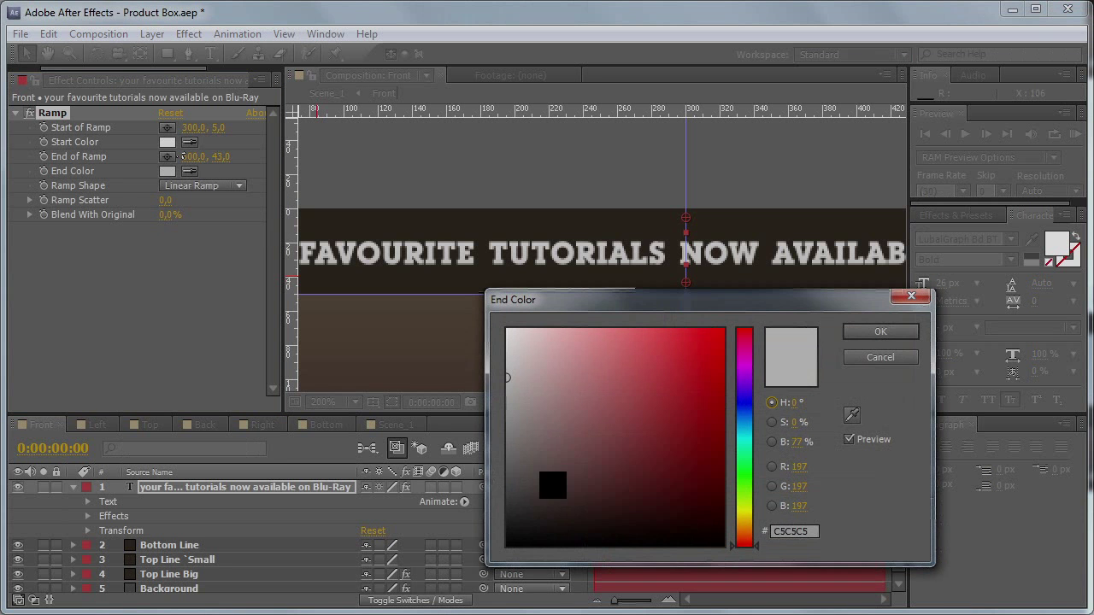
{"action": "left_click_drag", "start_coordinate": [516, 384], "coordinate": [507, 392]}
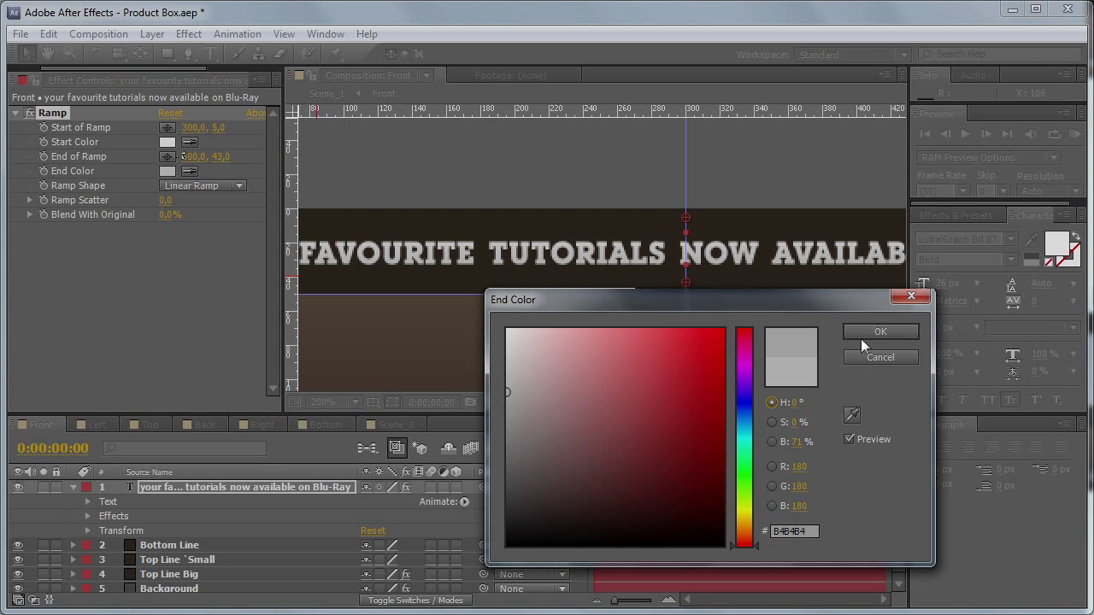
{"action": "left_click", "coordinate": [860, 339]}
{"action": "left_click", "coordinate": [167, 142]}
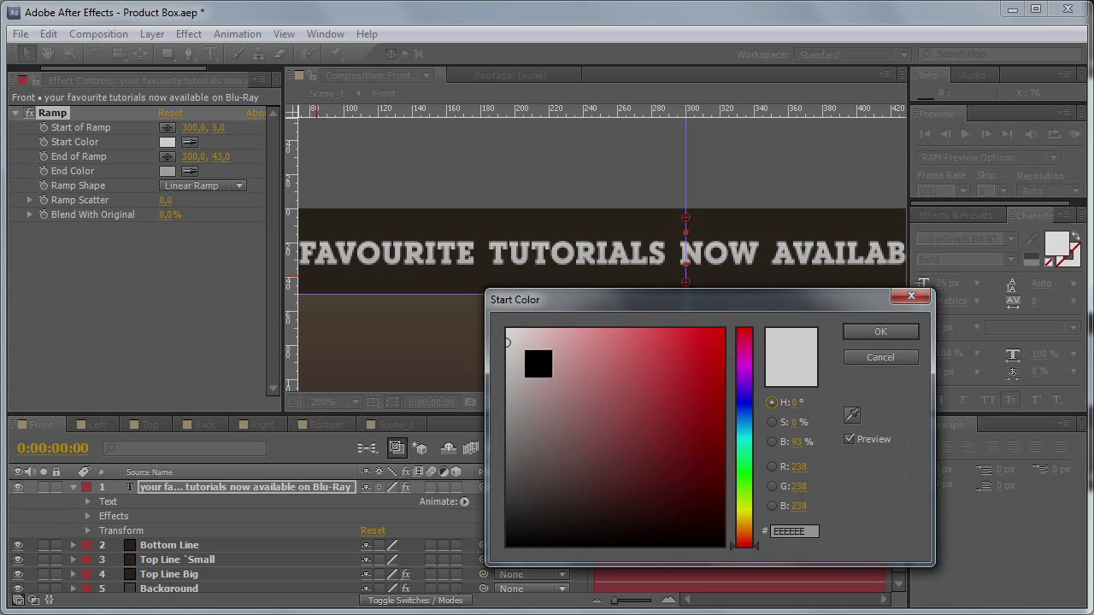
{"action": "left_click", "coordinate": [899, 334]}
Step: Apply a Bevel Alpha effect to the tagline with an edge thickness of 1
{"action": "left_click", "coordinate": [190, 34]}
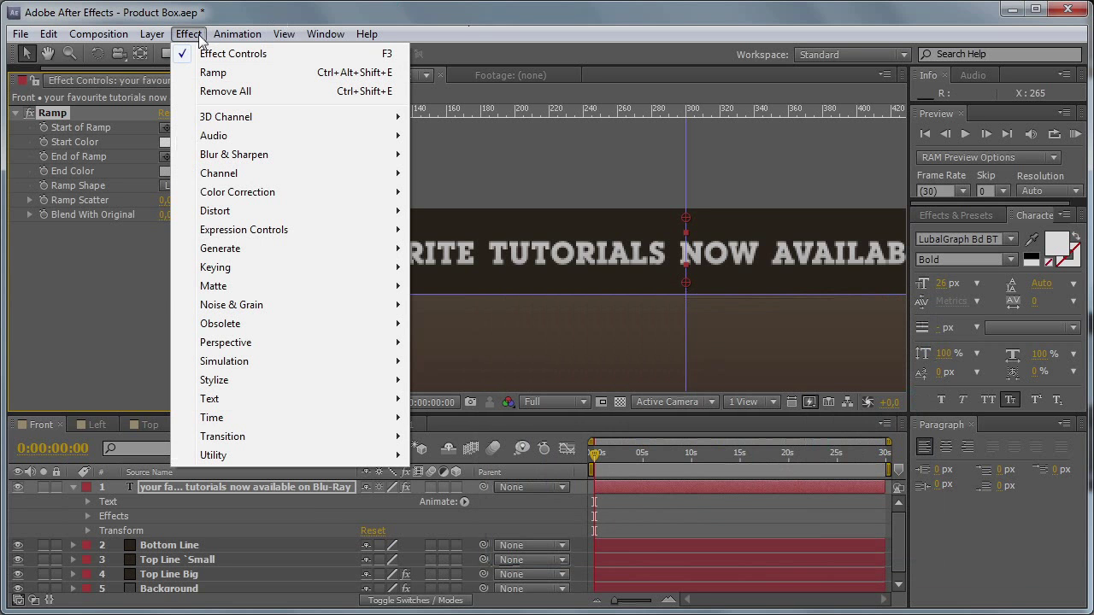
{"action": "mouse_move", "coordinate": [286, 351]}
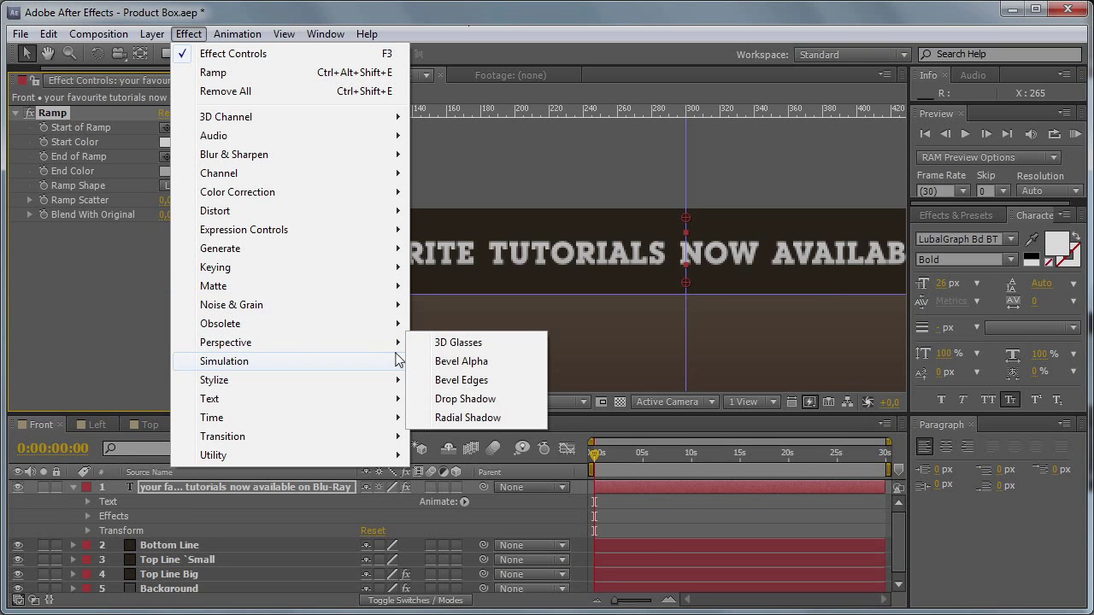
{"action": "left_click", "coordinate": [461, 362]}
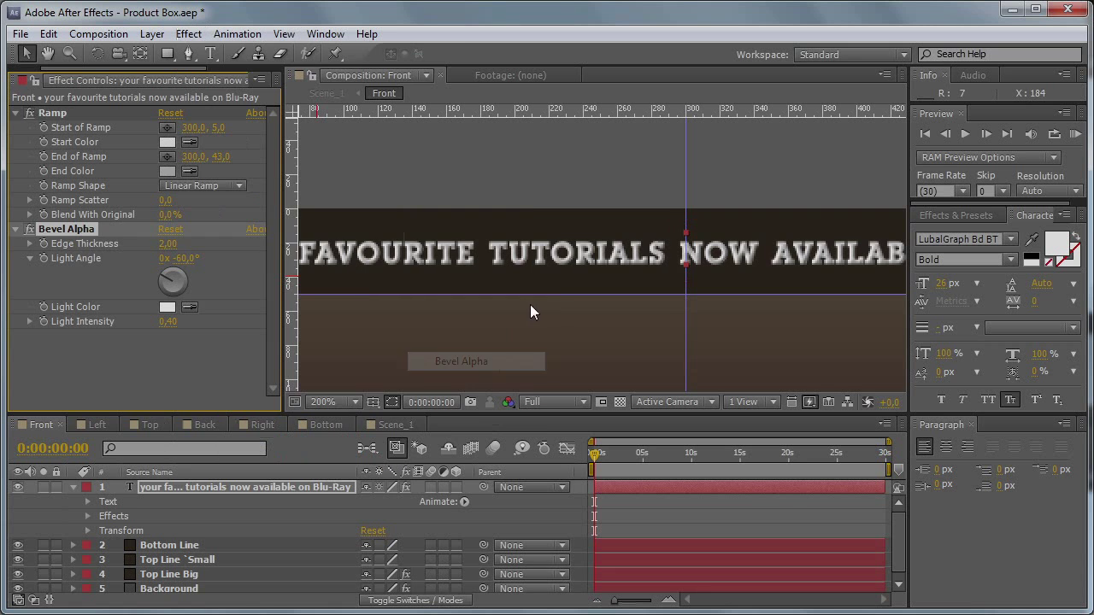
{"action": "left_click", "coordinate": [166, 244]}
{"action": "type", "text": "1"}
{"action": "key", "text": "Return"}
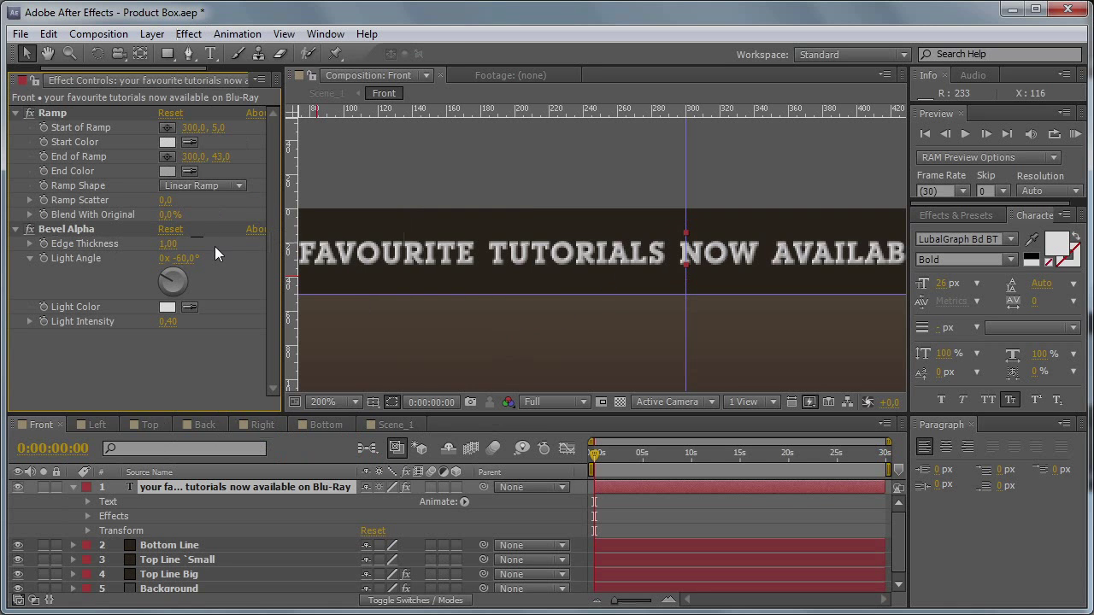
Step: Set the light intensity of the tagline's Bevel Alpha to 0.5
{"action": "scroll", "coordinate": [601, 256], "scroll_direction": "up", "scroll_amount": 1}
{"action": "left_click", "coordinate": [170, 323]}
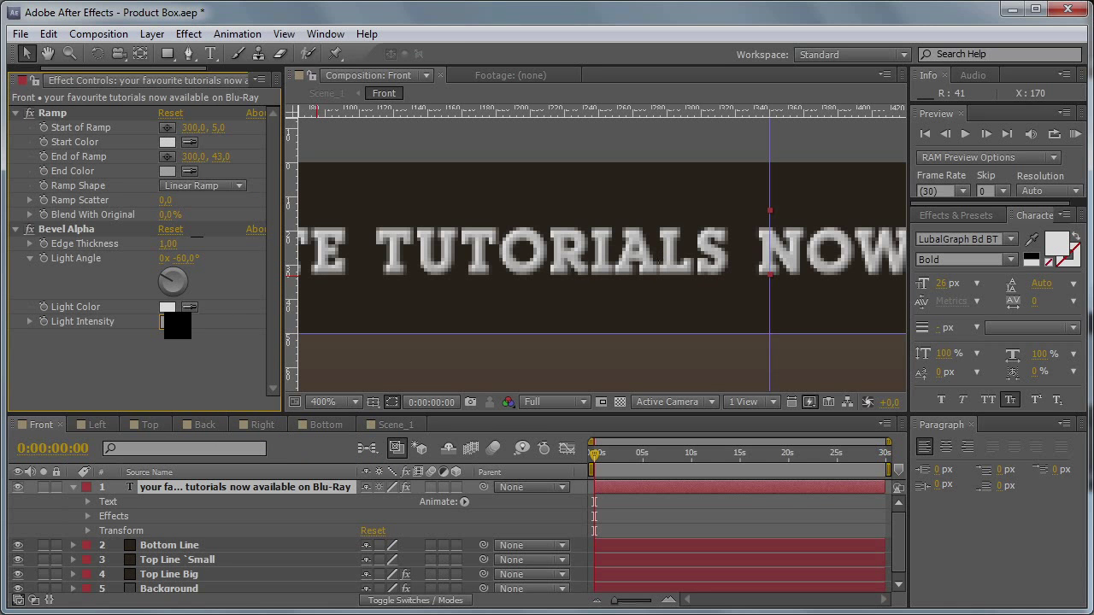
{"action": "type", "text": "0,5"}
{"action": "key", "text": "Return"}
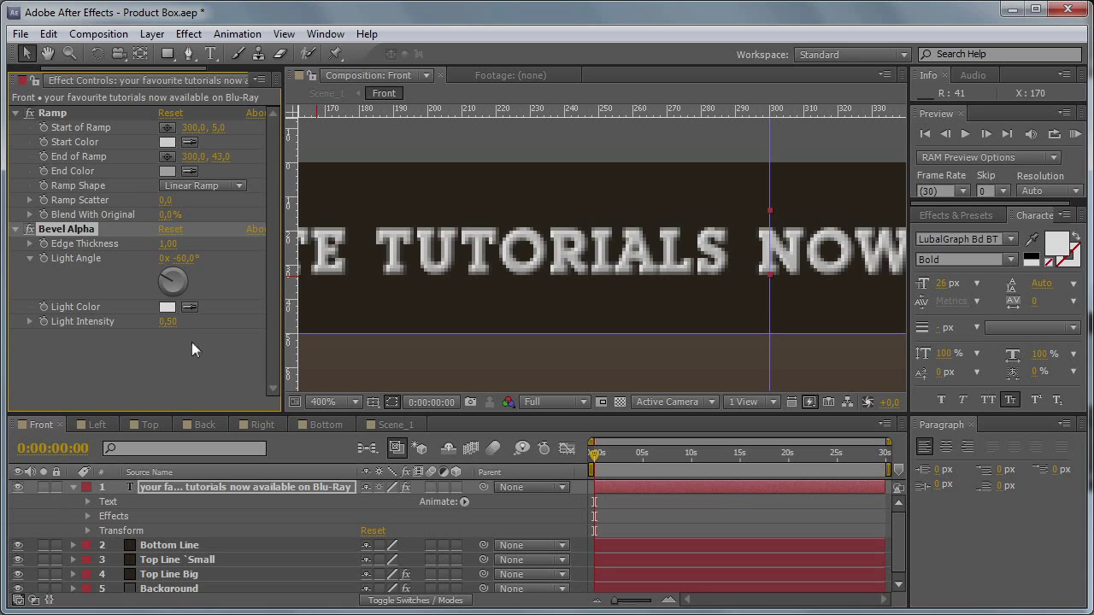
Step: Reduce the tagline's Bevel Alpha edge thickness to 0.8, then deselect and collapse the tagline layer
{"action": "scroll", "coordinate": [782, 258], "scroll_direction": "down", "scroll_amount": 1}
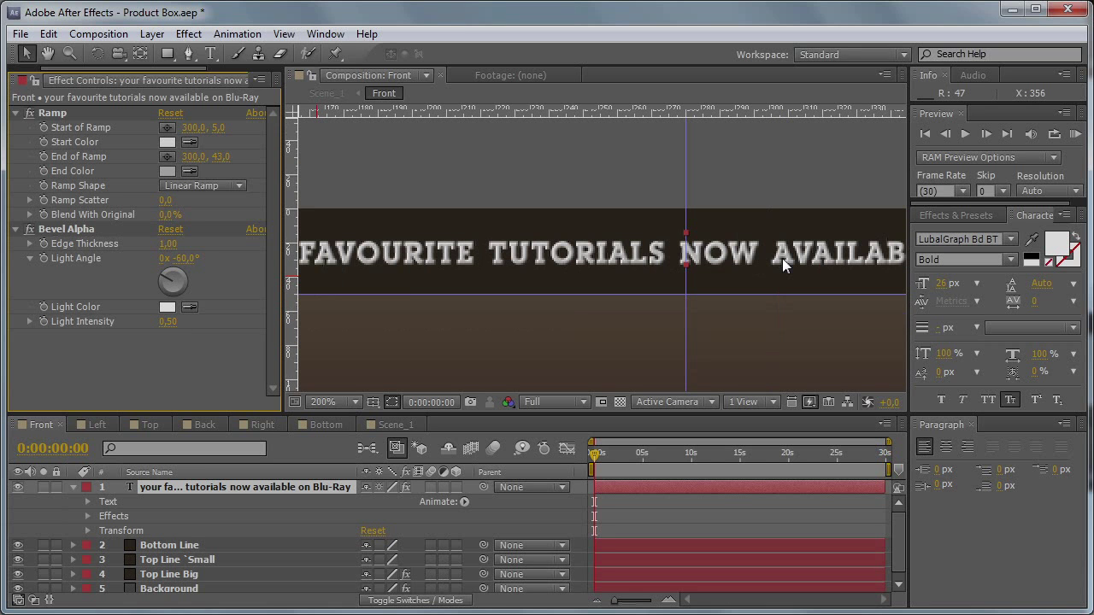
{"action": "scroll", "coordinate": [780, 261], "scroll_direction": "down", "scroll_amount": 1}
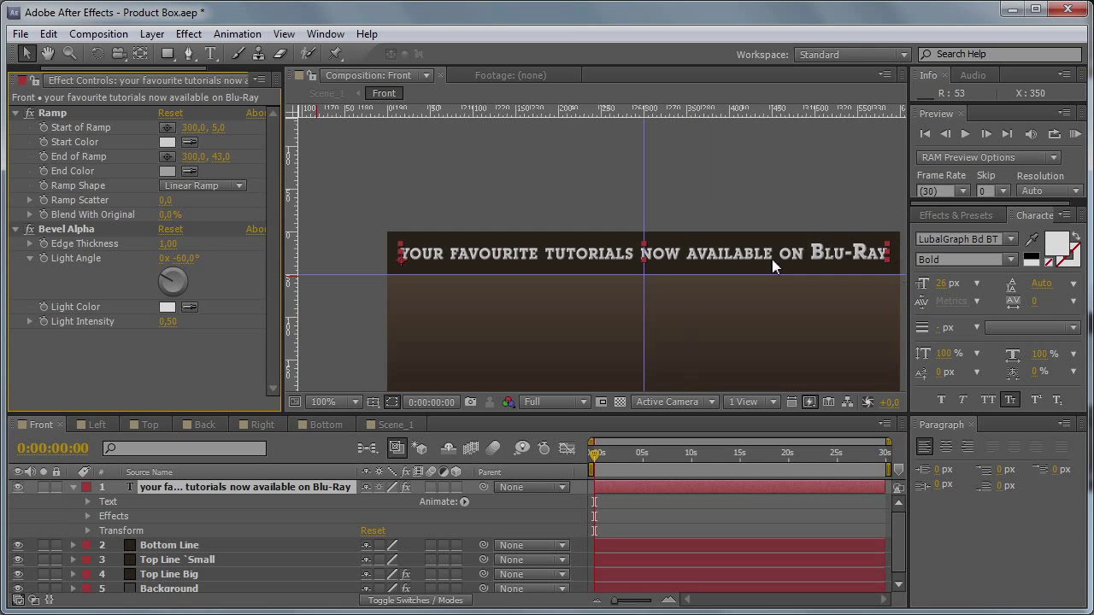
{"action": "scroll", "coordinate": [774, 267], "scroll_direction": "up", "scroll_amount": 1}
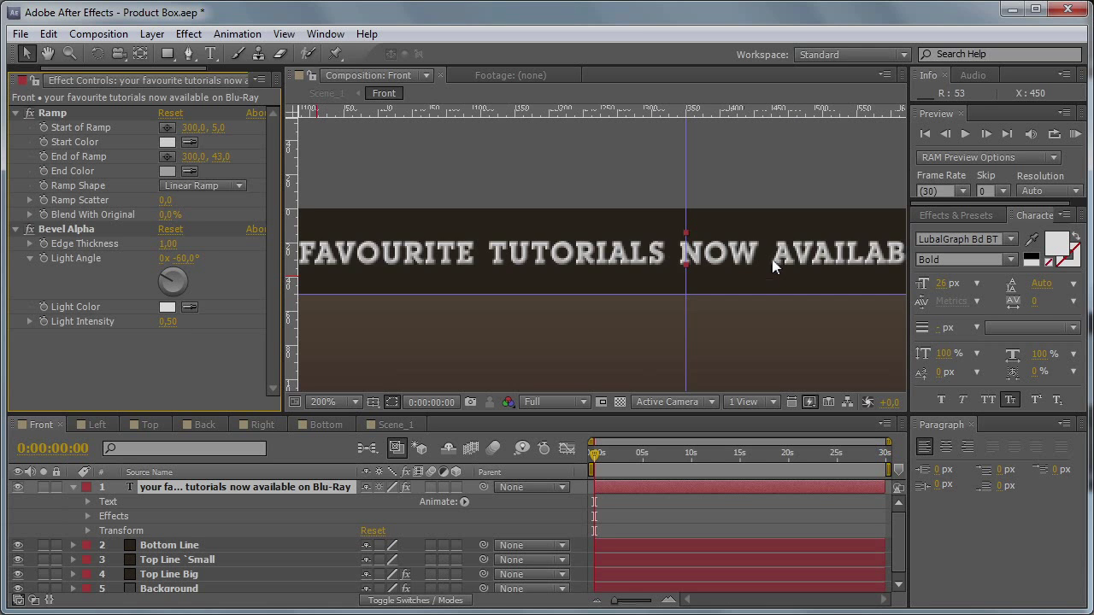
{"action": "left_click", "coordinate": [171, 244]}
{"action": "type", "text": "0,8"}
{"action": "key", "text": "Return"}
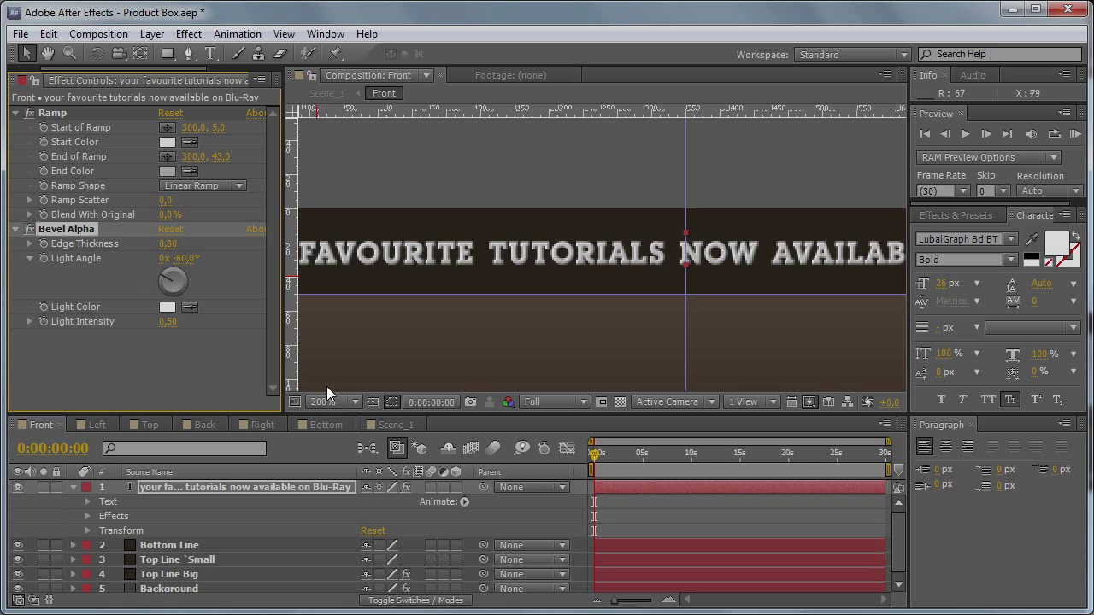
{"action": "left_click", "coordinate": [631, 266]}
{"action": "key", "text": "comma"}
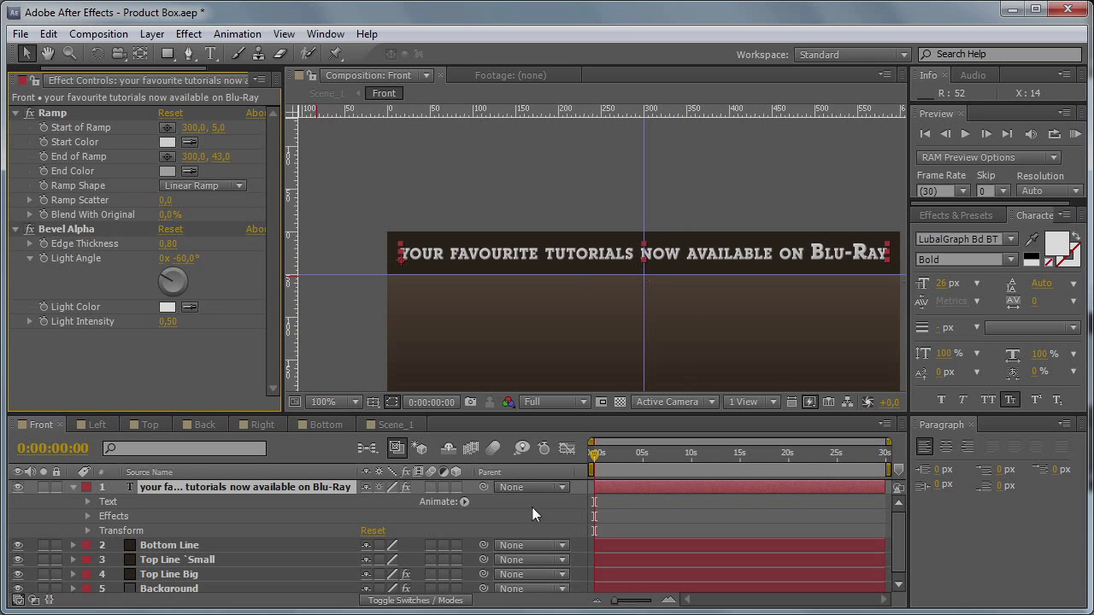
{"action": "left_click", "coordinate": [532, 508]}
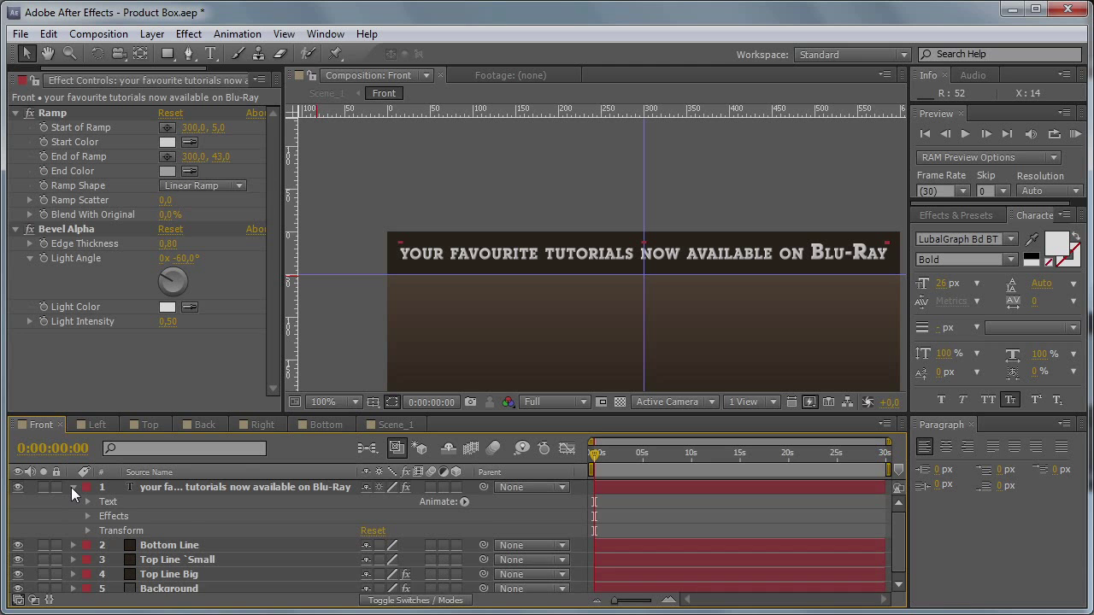
{"action": "left_click", "coordinate": [73, 487]}
Step: Add a two-line title reading TUTORIAL PACK on the brown band below the tagline, with PACK on the second line
{"action": "key", "text": "h"}
{"action": "left_click_drag", "start_coordinate": [764, 327], "coordinate": [569, 271]}
{"action": "key", "text": "ctrl+t"}
{"action": "left_click", "coordinate": [517, 256]}
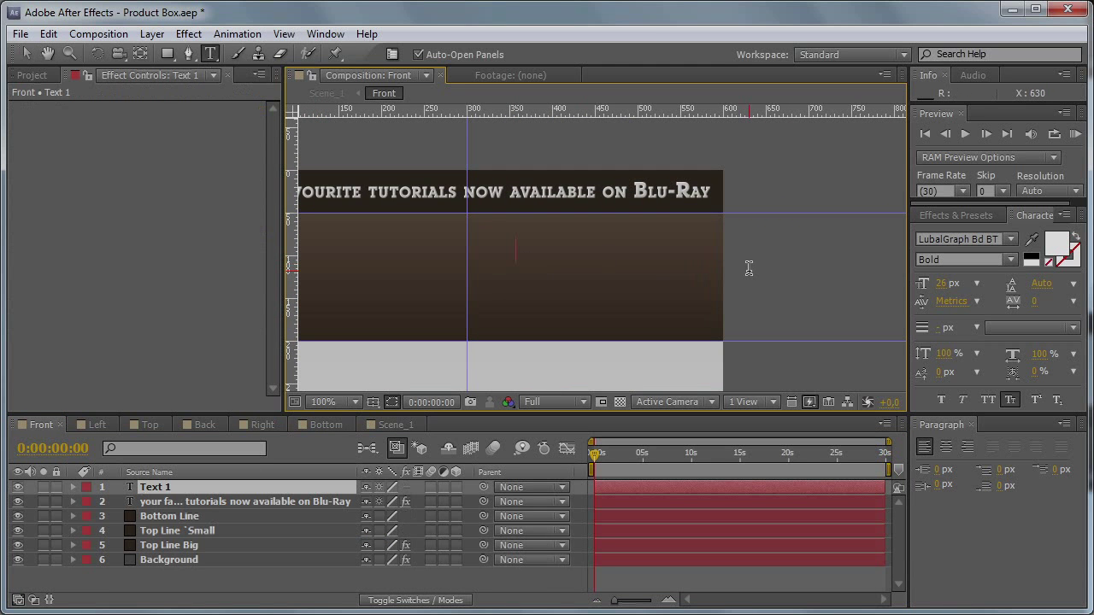
{"action": "type", "text": "TUTORIA"}
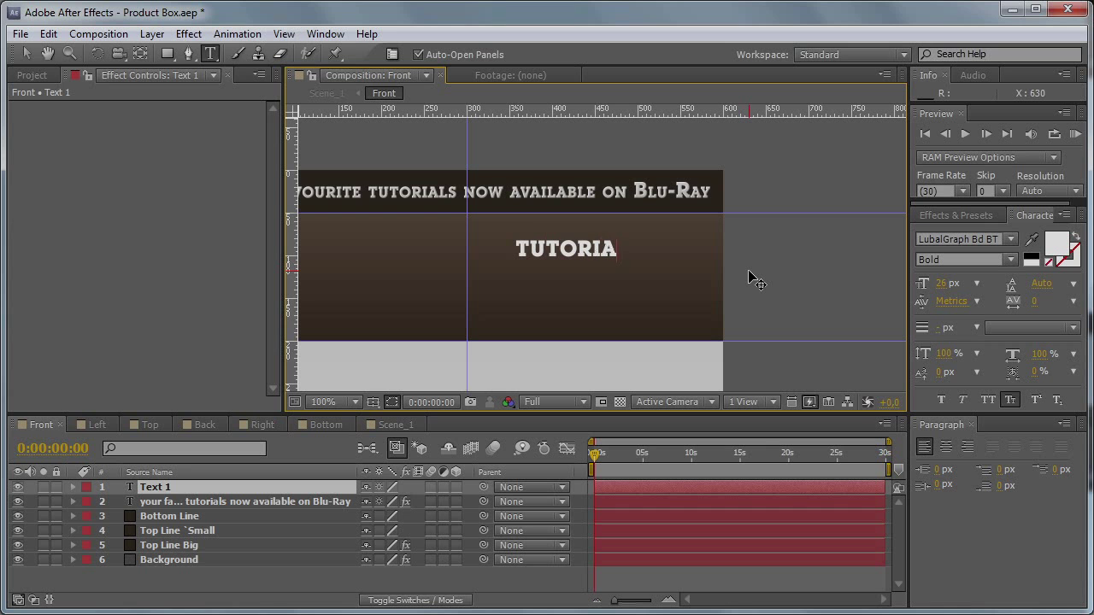
{"action": "type", "text": "L"}
{"action": "key", "text": "Return"}
{"action": "type", "text": "PACK"}
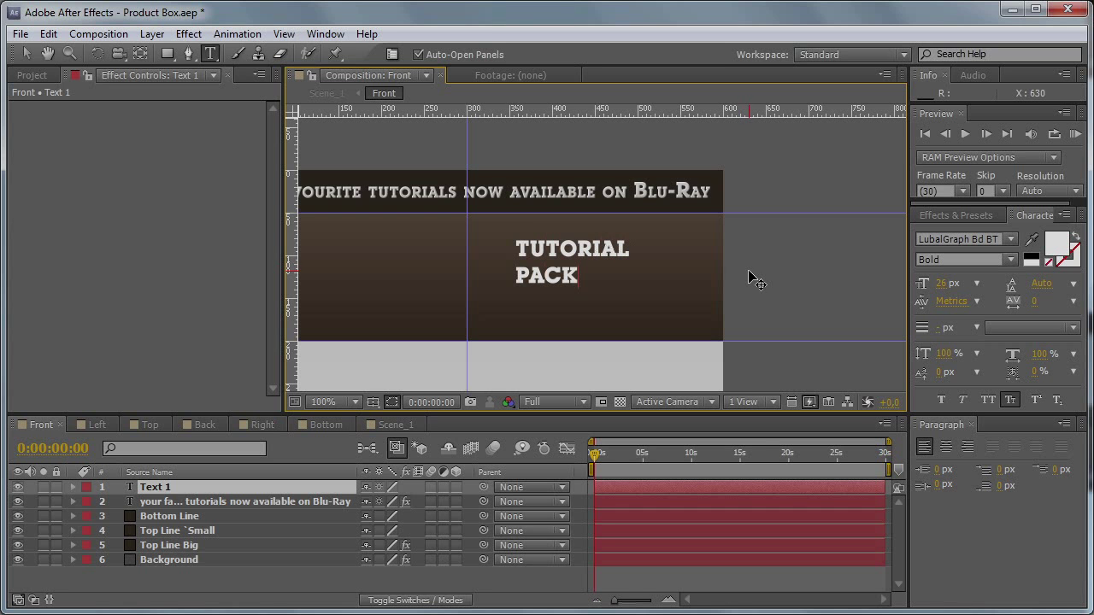
Step: Set the word PACK to a 48 px font size with 40 px leading so it sits close under TUTORIAL
{"action": "left_click_drag", "start_coordinate": [581, 277], "coordinate": [513, 278]}
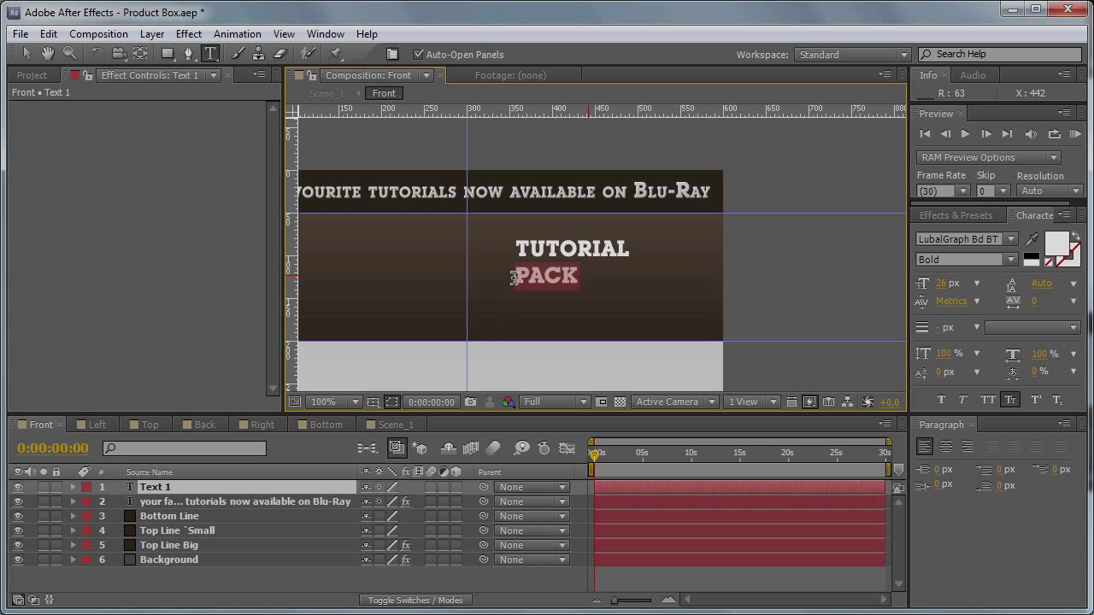
{"action": "left_click_drag", "start_coordinate": [942, 283], "coordinate": [962, 289]}
{"action": "left_click", "coordinate": [949, 283]}
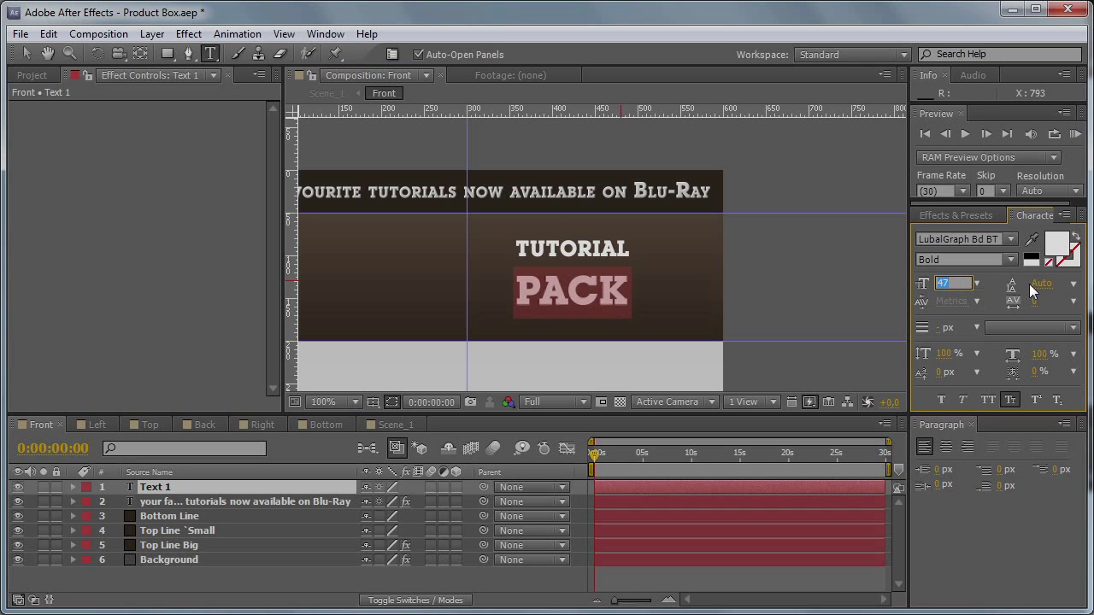
{"action": "key", "text": "Down"}
{"action": "key", "text": "Up"}
{"action": "key", "text": "Up"}
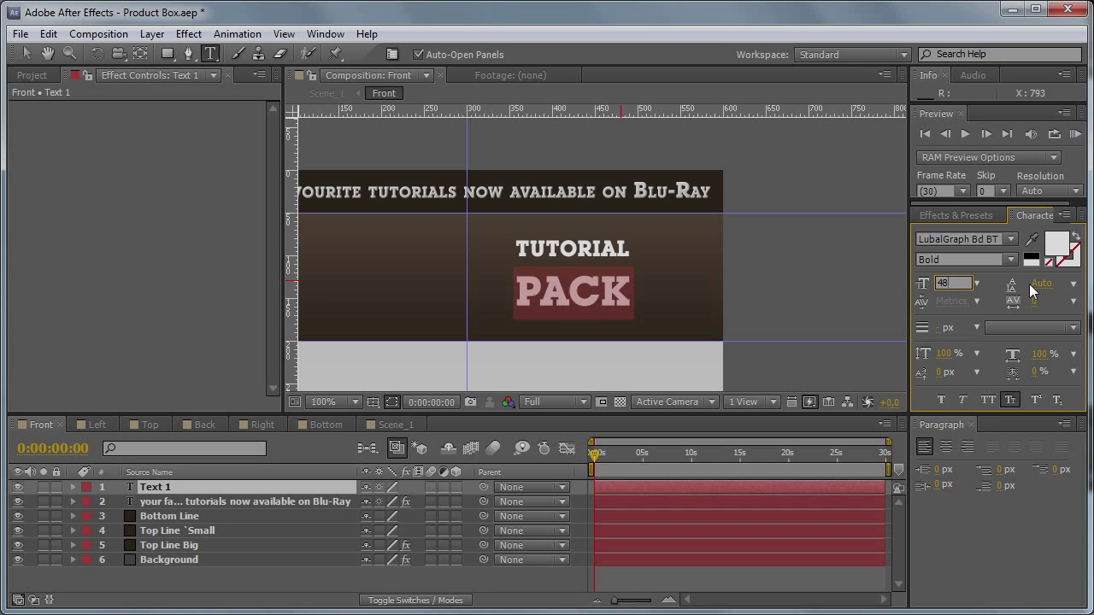
{"action": "key", "text": "Return"}
{"action": "left_click_drag", "start_coordinate": [1041, 283], "coordinate": [1019, 290]}
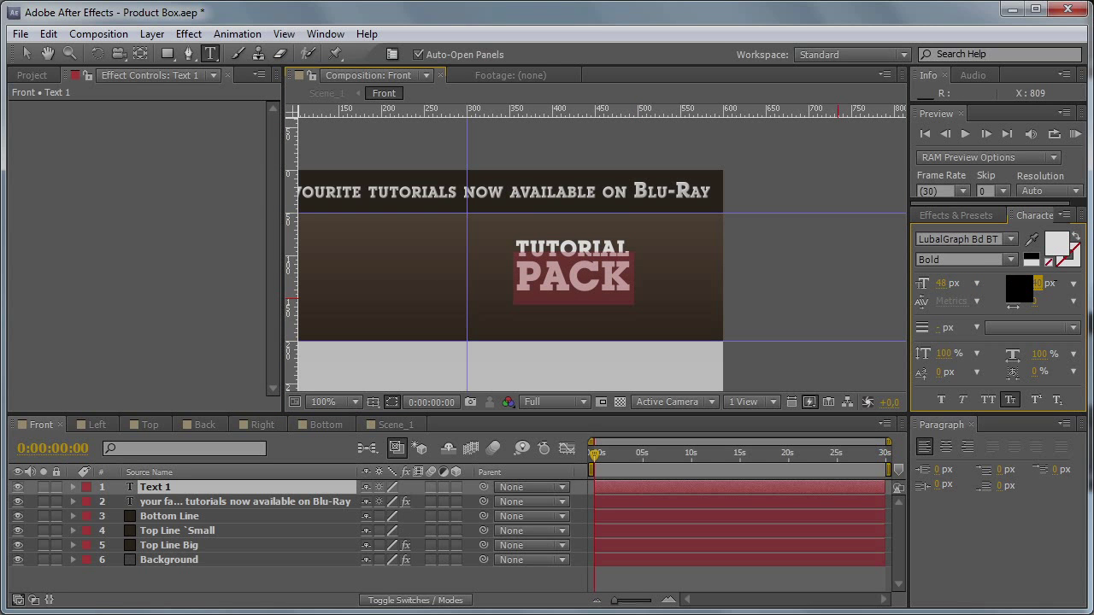
Step: Scale the TUTORIAL PACK layer to 165% and position it in the right half of the brown band
{"action": "left_click", "coordinate": [26, 53]}
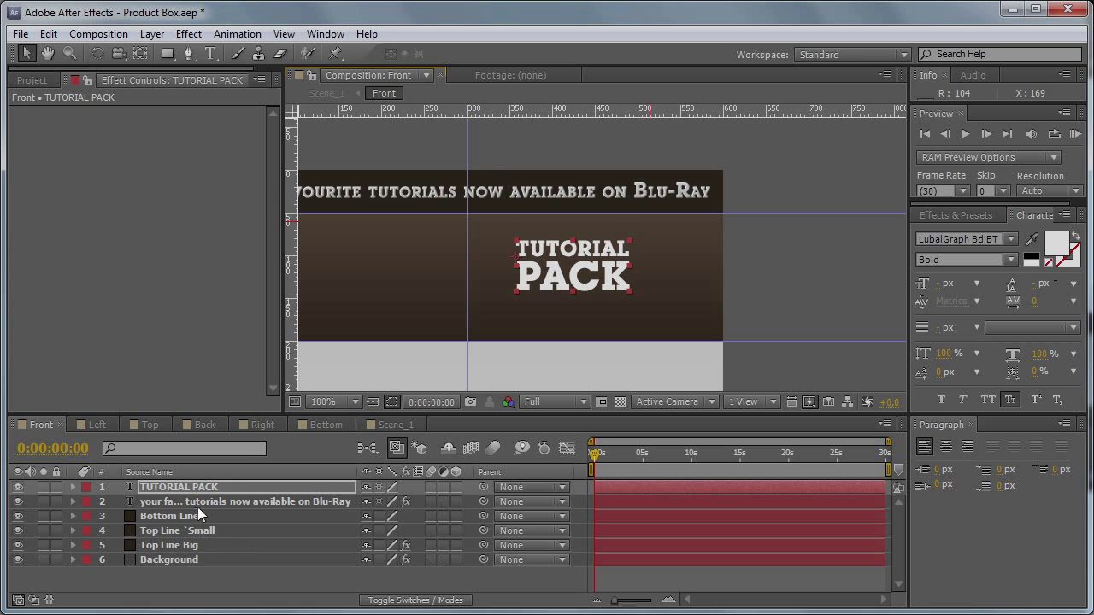
{"action": "key", "text": "s"}
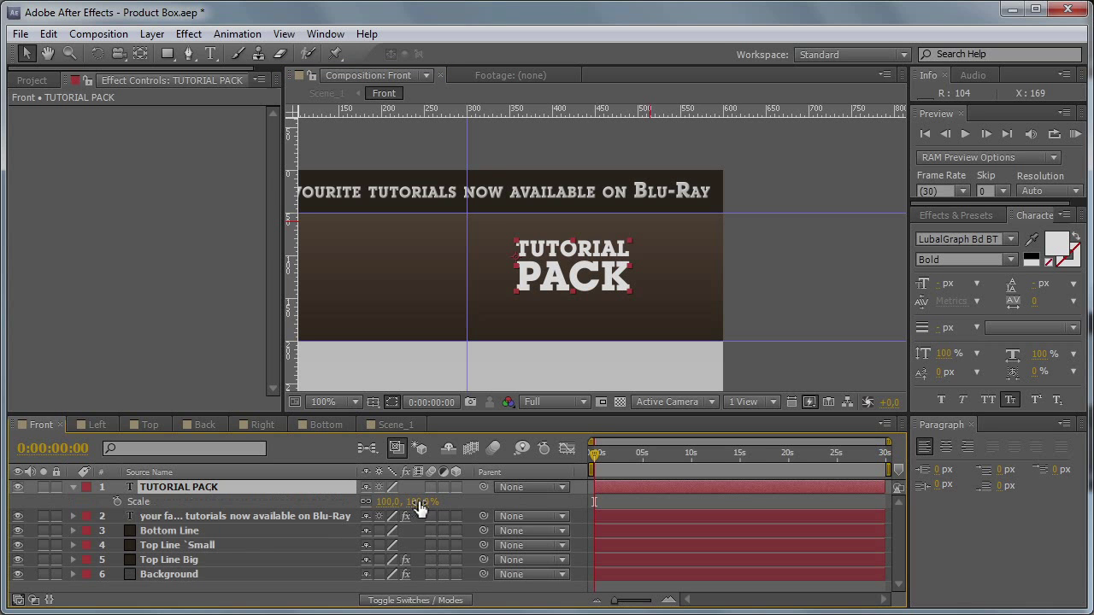
{"action": "left_click", "coordinate": [418, 503]}
{"action": "type", "text": "150"}
{"action": "key", "text": "Return"}
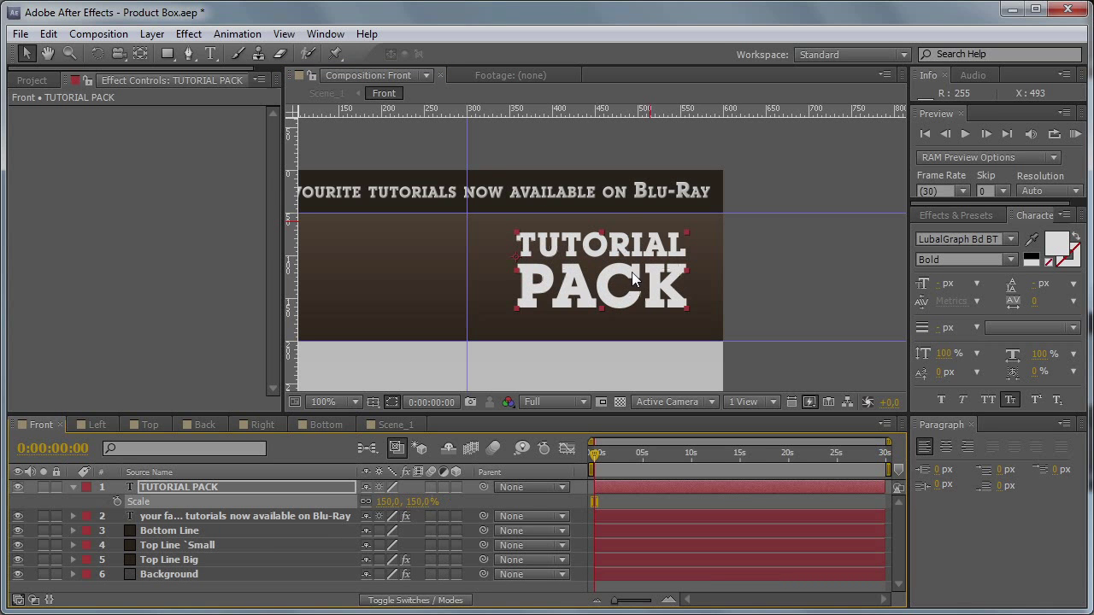
{"action": "left_click", "coordinate": [418, 502]}
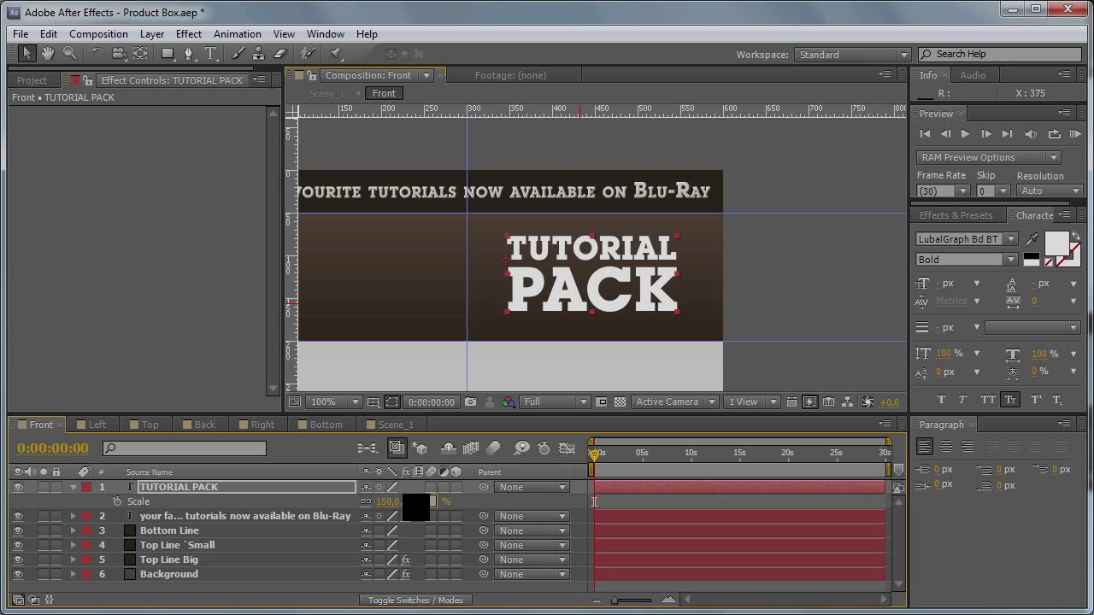
{"action": "type", "text": "165"}
{"action": "key", "text": "Return"}
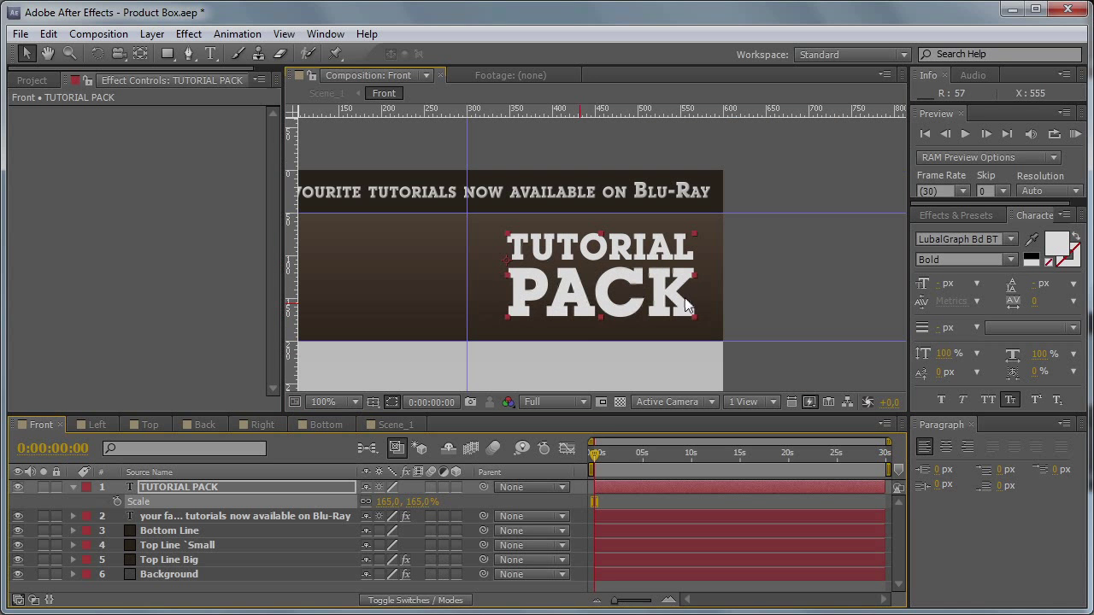
{"action": "left_click_drag", "start_coordinate": [666, 297], "coordinate": [670, 298]}
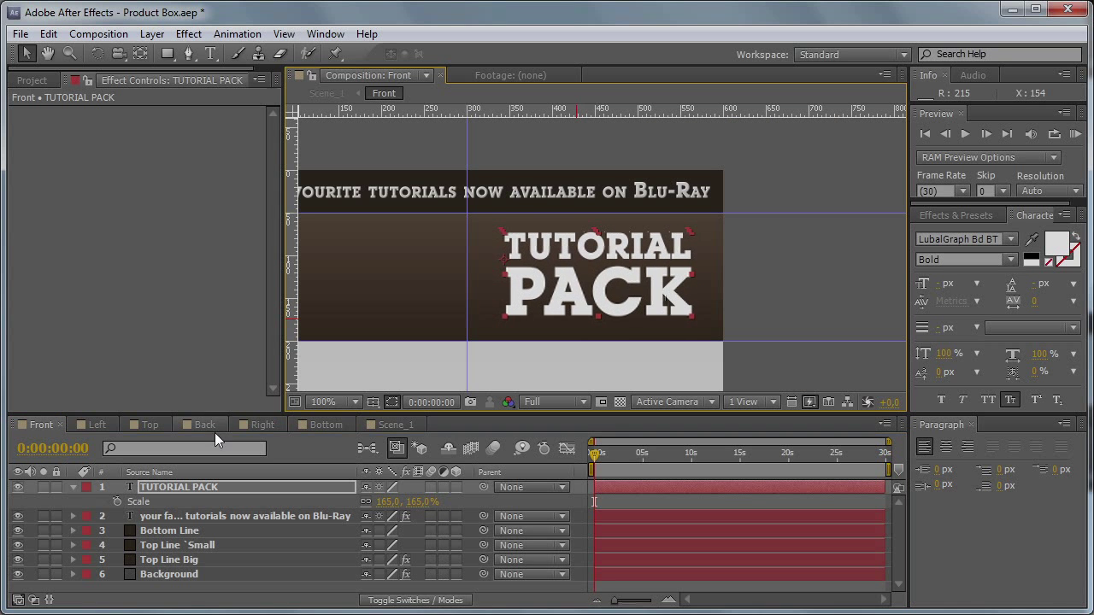
Step: Copy the tagline's Ramp and Bevel Alpha effects onto the TUTORIAL PACK layer
{"action": "left_click", "coordinate": [249, 516]}
{"action": "left_click", "coordinate": [53, 109]}
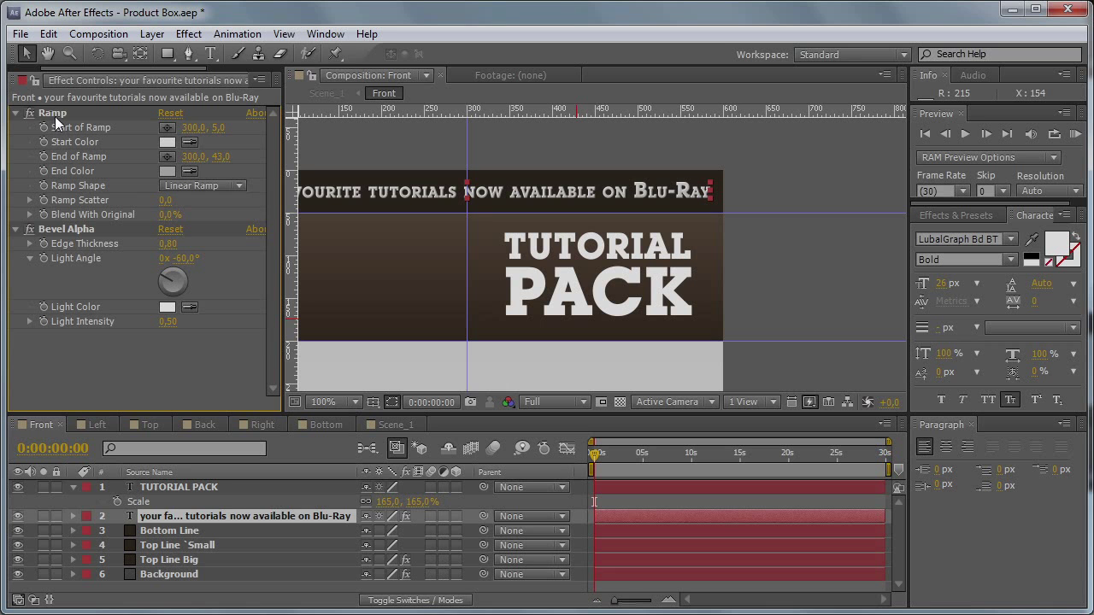
{"action": "left_click", "coordinate": [54, 116]}
{"action": "left_click", "coordinate": [64, 227], "text": "shift"}
{"action": "key", "text": "ctrl+c"}
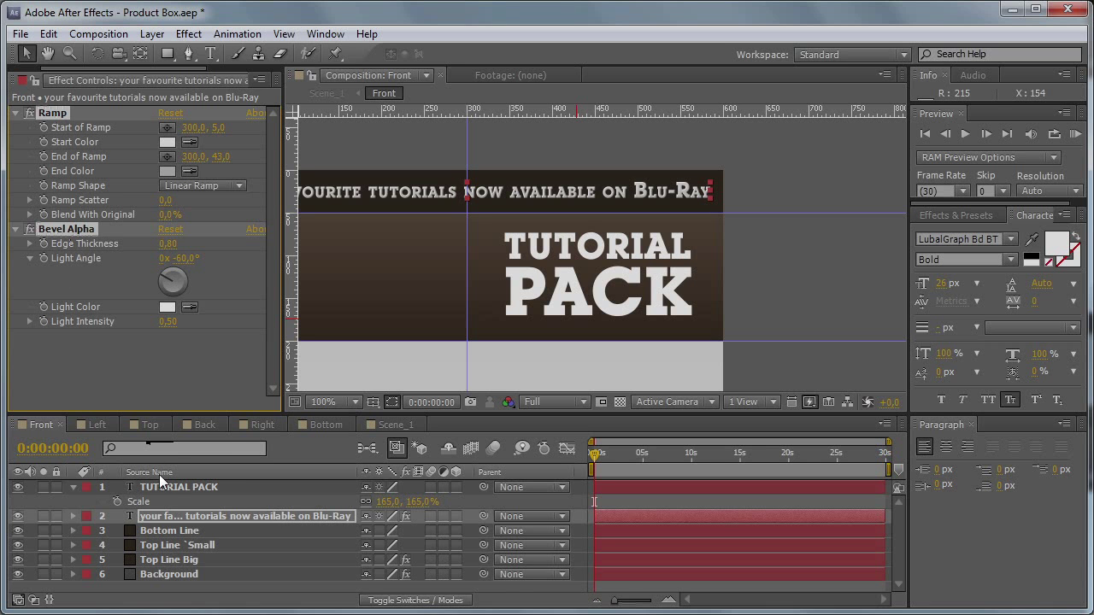
{"action": "left_click", "coordinate": [169, 485]}
{"action": "key", "text": "ctrl+v"}
{"action": "left_click", "coordinate": [163, 353]}
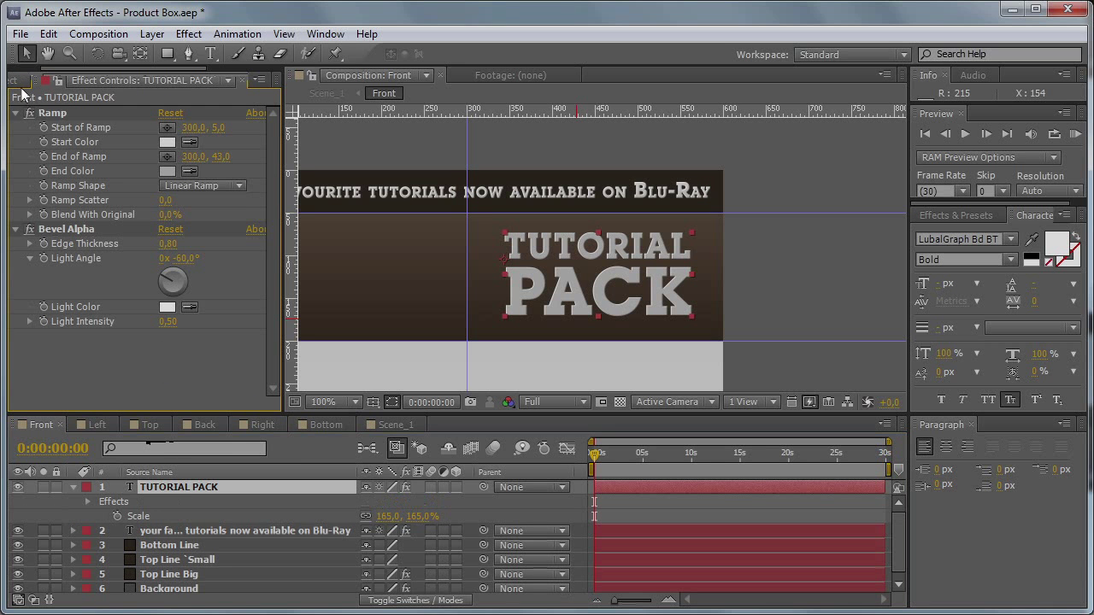
Step: Place the title's Ramp start at its top center (453, 66) and the end at its bottom center (453, 171)
{"action": "left_click", "coordinate": [168, 127]}
{"action": "left_click", "coordinate": [600, 227]}
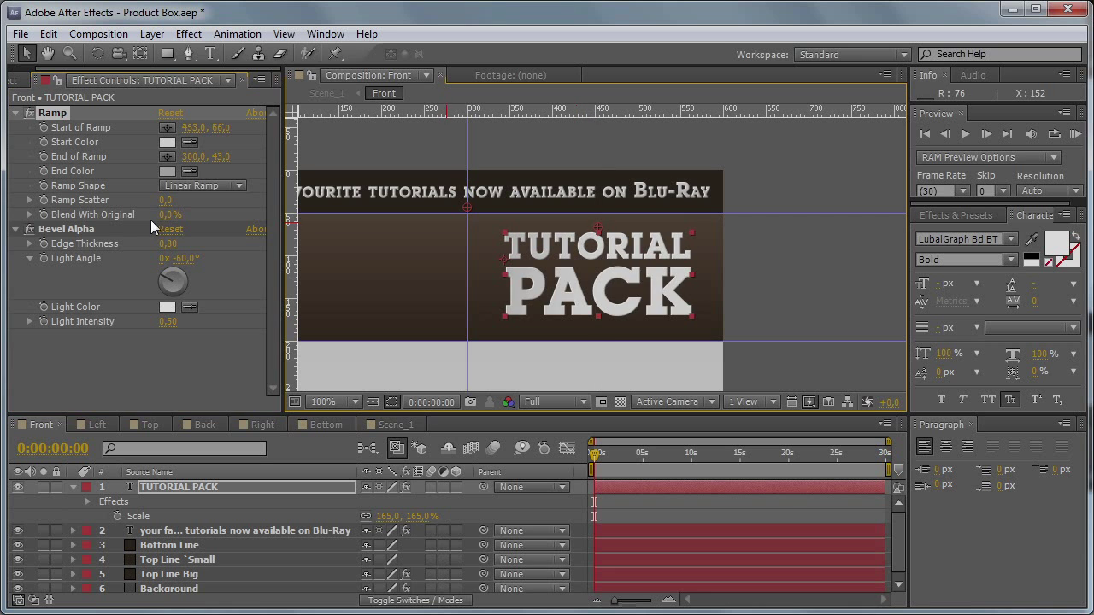
{"action": "left_click", "coordinate": [168, 156]}
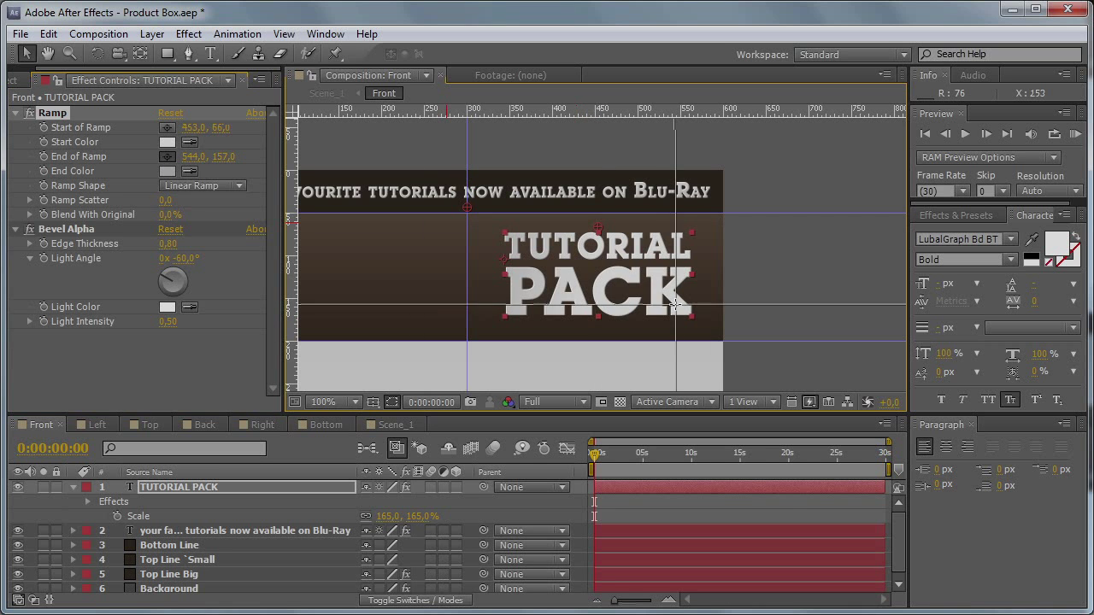
{"action": "left_click", "coordinate": [598, 317]}
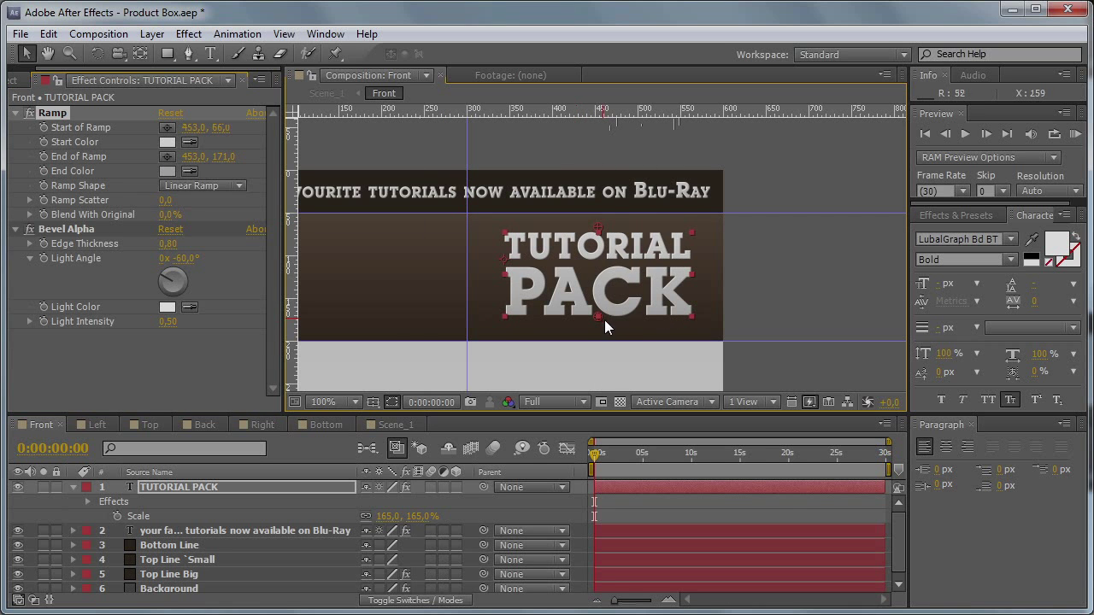
Step: Switch the title's Ramp to a Radial Ramp and move its start to 453, 54 and its end to 453, 214
{"action": "left_click", "coordinate": [216, 187]}
{"action": "left_click", "coordinate": [221, 217]}
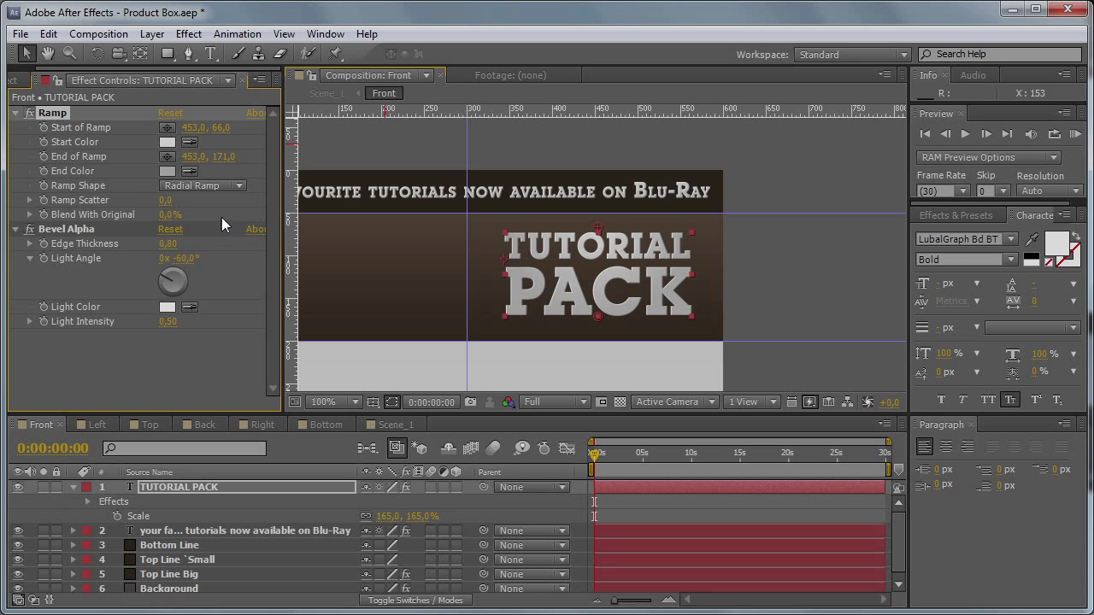
{"action": "left_click_drag", "start_coordinate": [221, 127], "coordinate": [261, 157]}
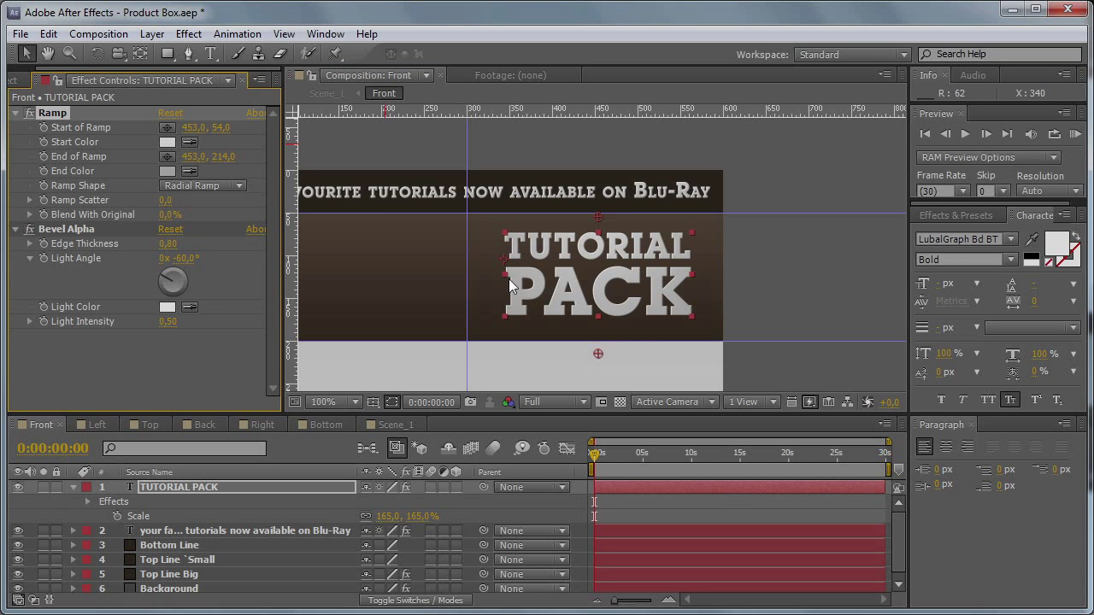
Step: Set the edge thickness of the title's Bevel Alpha to 1
{"action": "key", "text": "period"}
{"action": "left_click", "coordinate": [167, 245]}
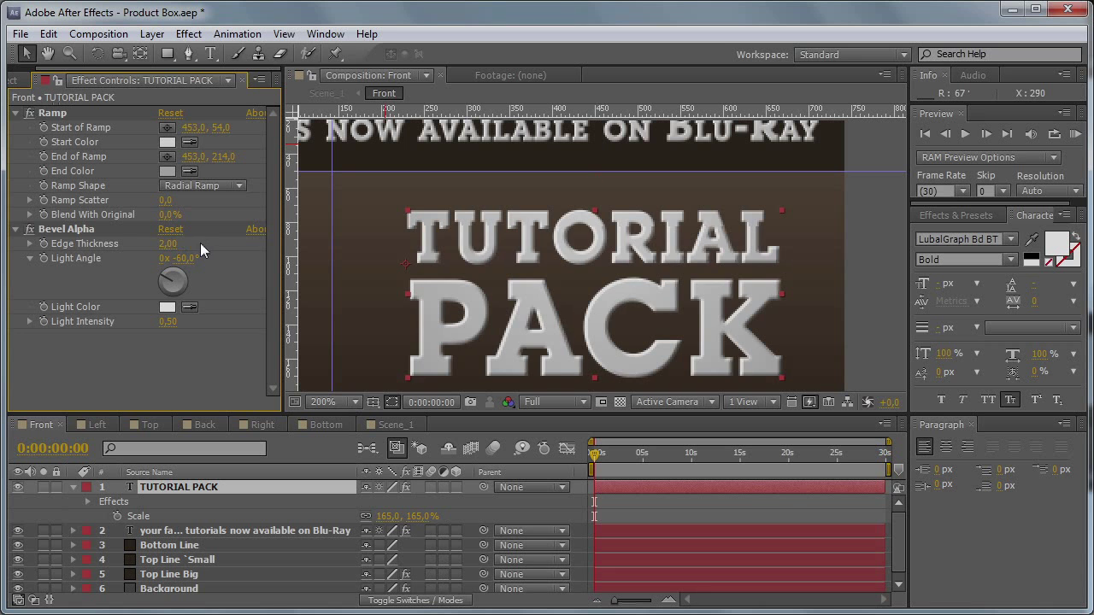
{"action": "type", "text": "2"}
{"action": "key", "text": "Return"}
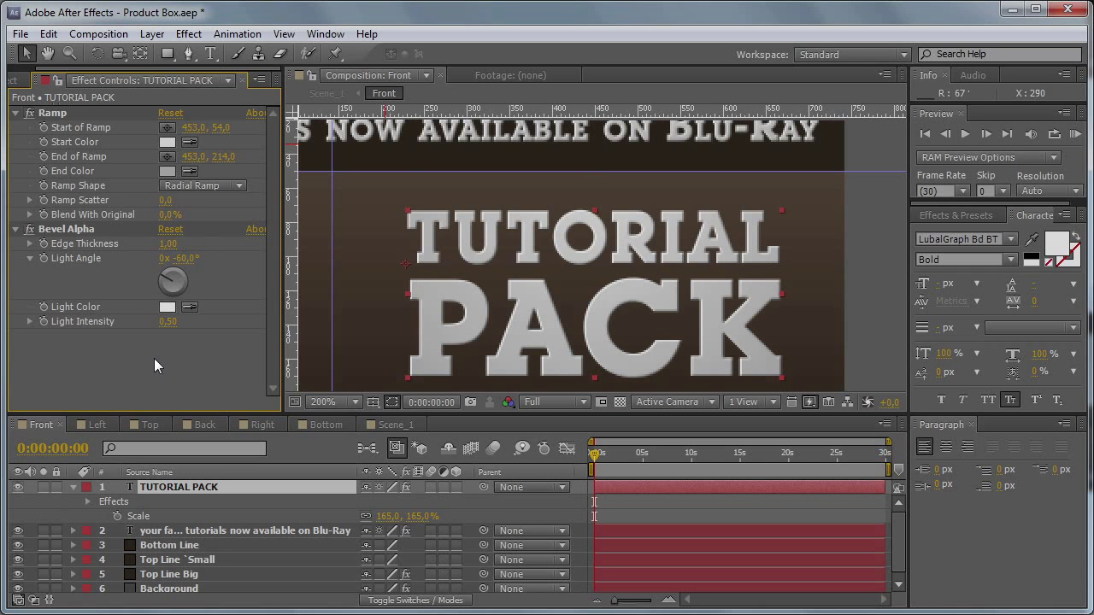
Step: Apply a Drop Shadow effect to the TUTORIAL PACK layer
{"action": "left_click", "coordinate": [189, 33]}
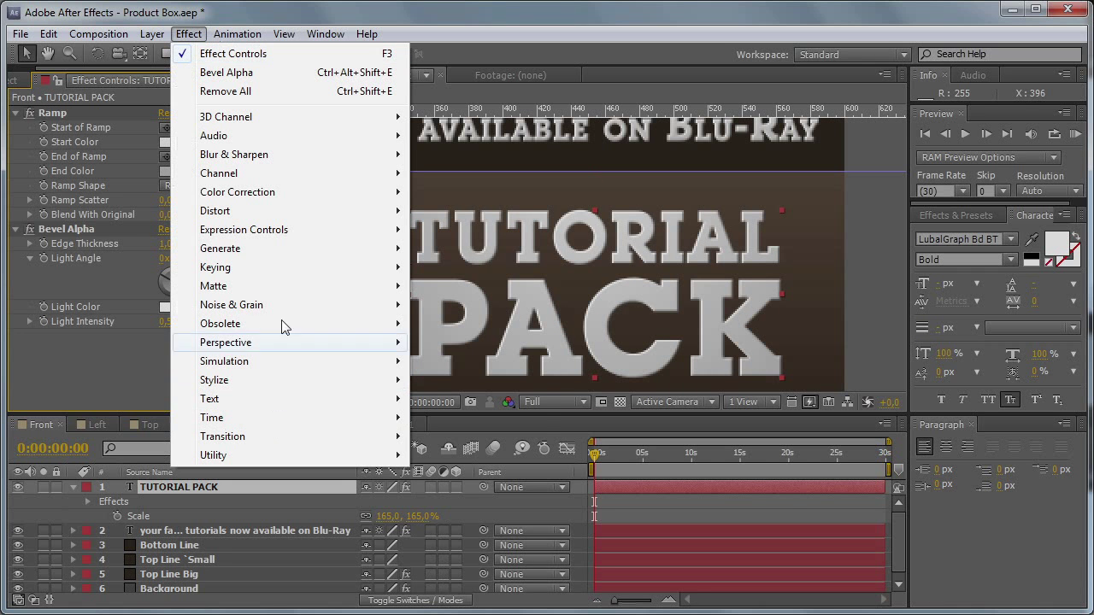
{"action": "mouse_move", "coordinate": [290, 344]}
{"action": "left_click", "coordinate": [476, 400]}
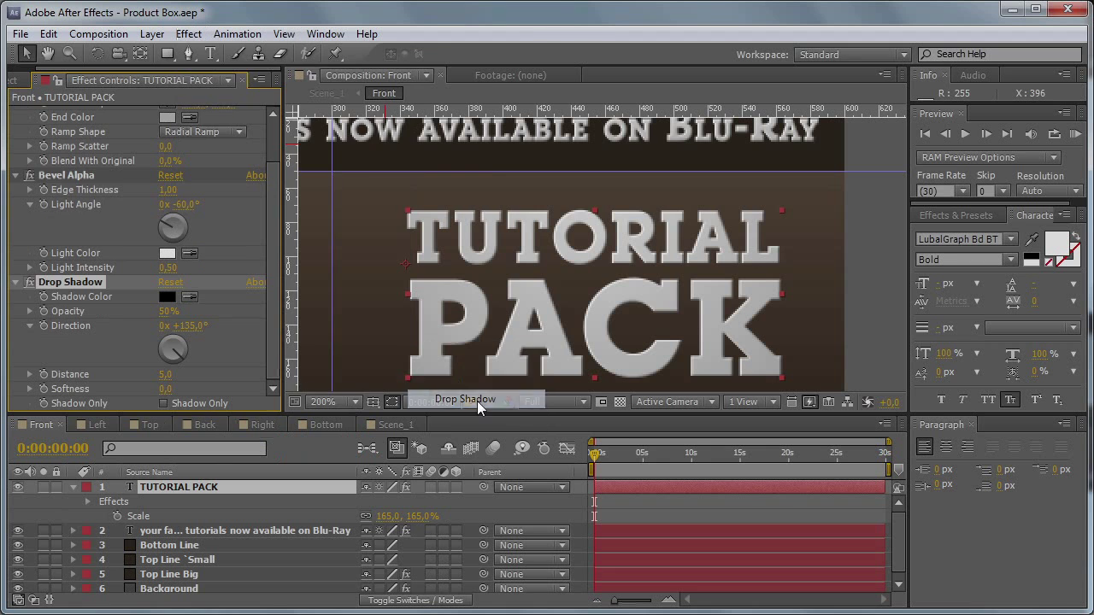
{"action": "left_click_drag", "start_coordinate": [671, 286], "coordinate": [676, 210]}
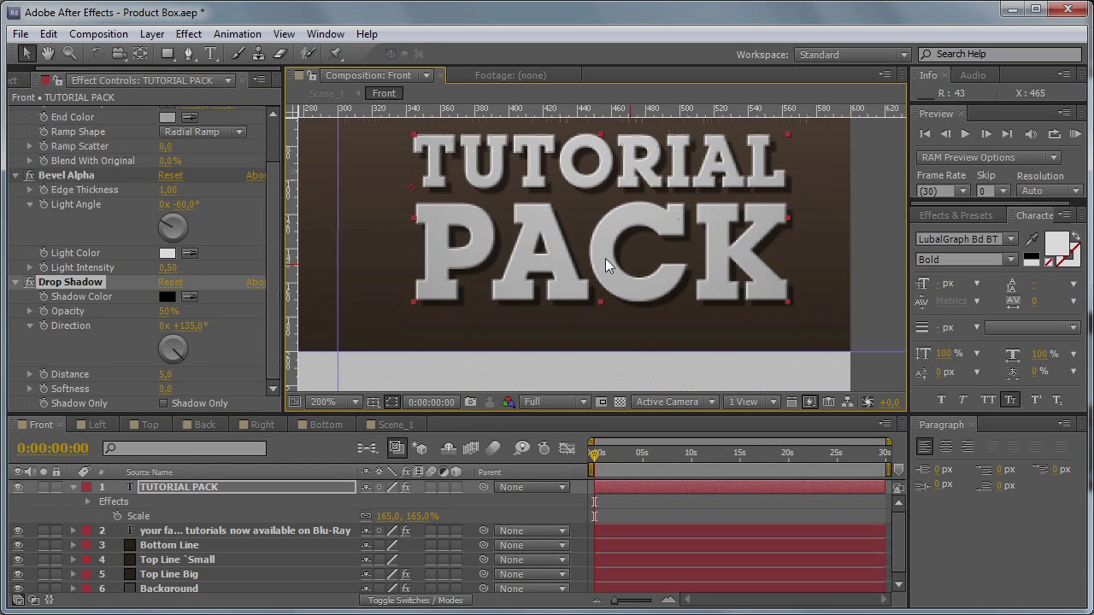
{"action": "key", "text": "comma"}
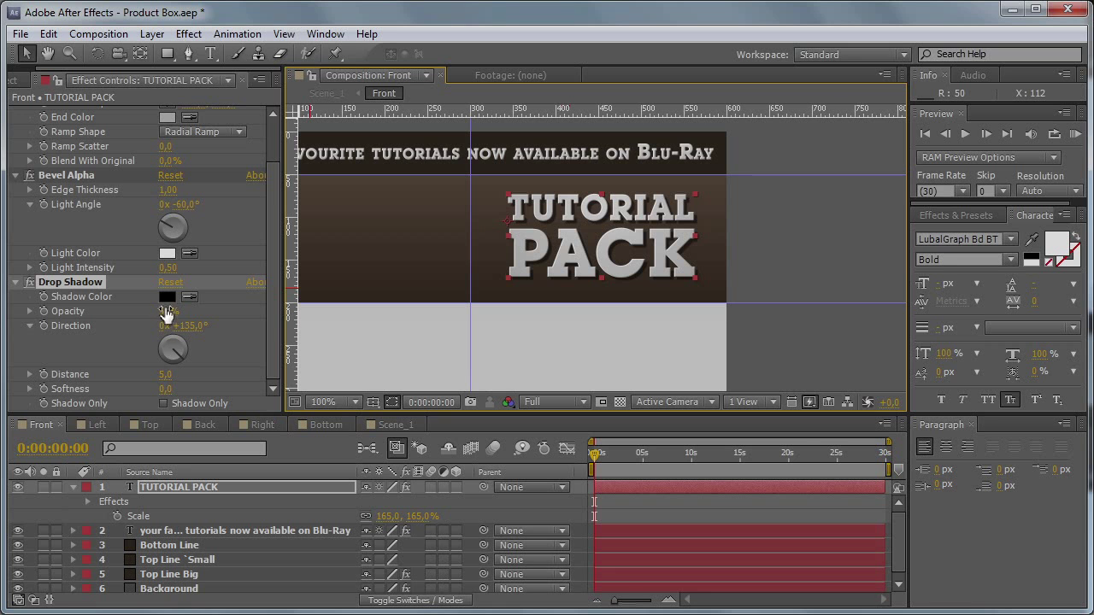
Step: Set the title's Drop Shadow distance to 3 and softness to 2, then collapse its effects
{"action": "left_click", "coordinate": [218, 370]}
{"action": "key", "text": "period"}
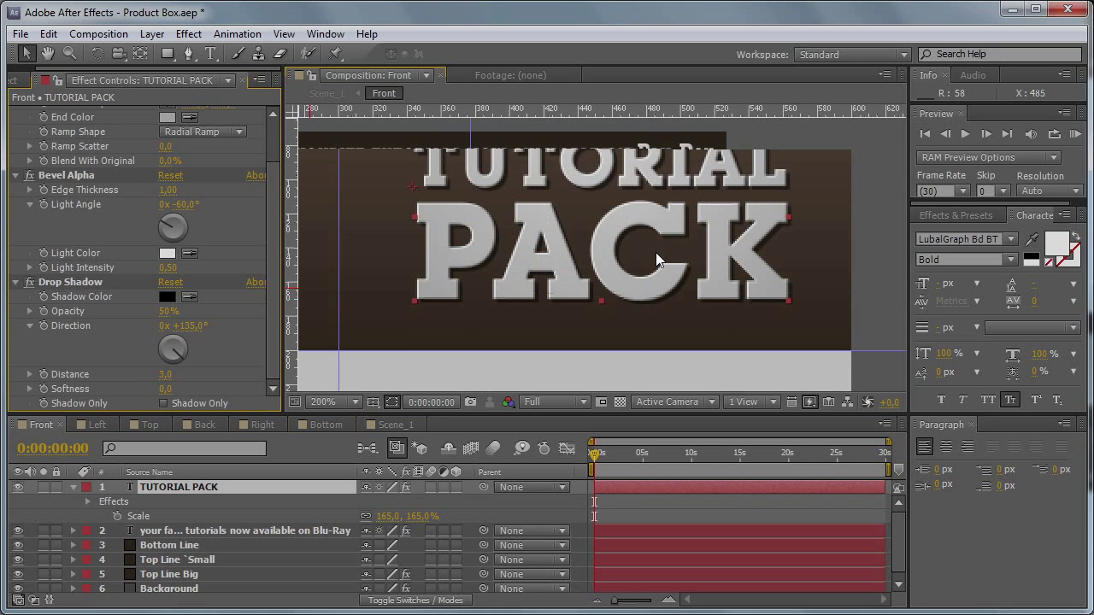
{"action": "left_click", "coordinate": [165, 392]}
{"action": "type", "text": "2"}
{"action": "key", "text": "Return"}
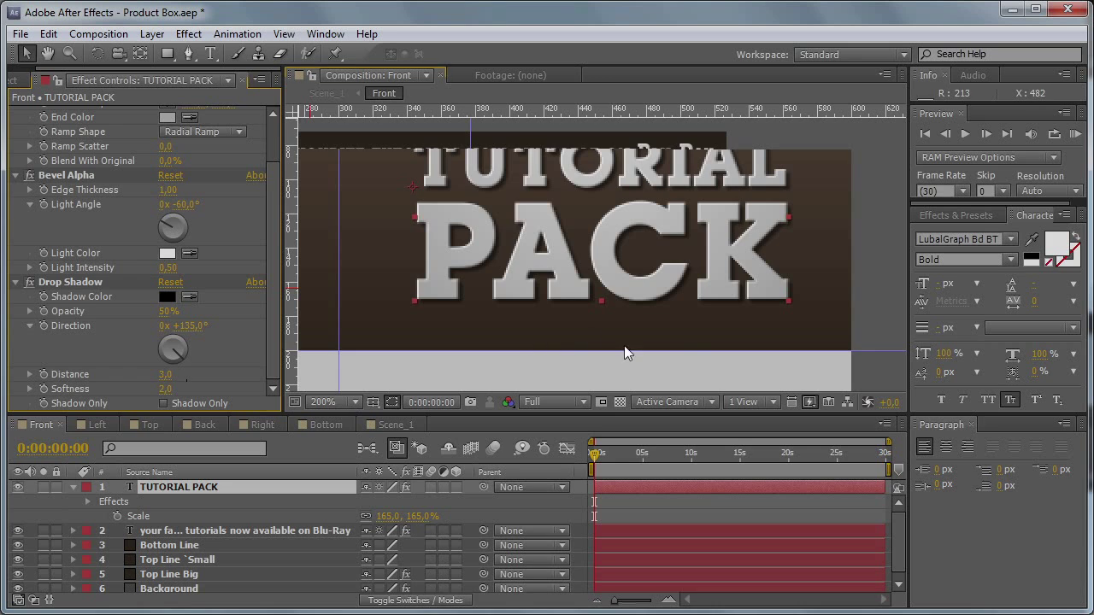
{"action": "key", "text": "comma"}
{"action": "left_click", "coordinate": [15, 282]}
{"action": "left_click", "coordinate": [14, 229], "text": "ctrl"}
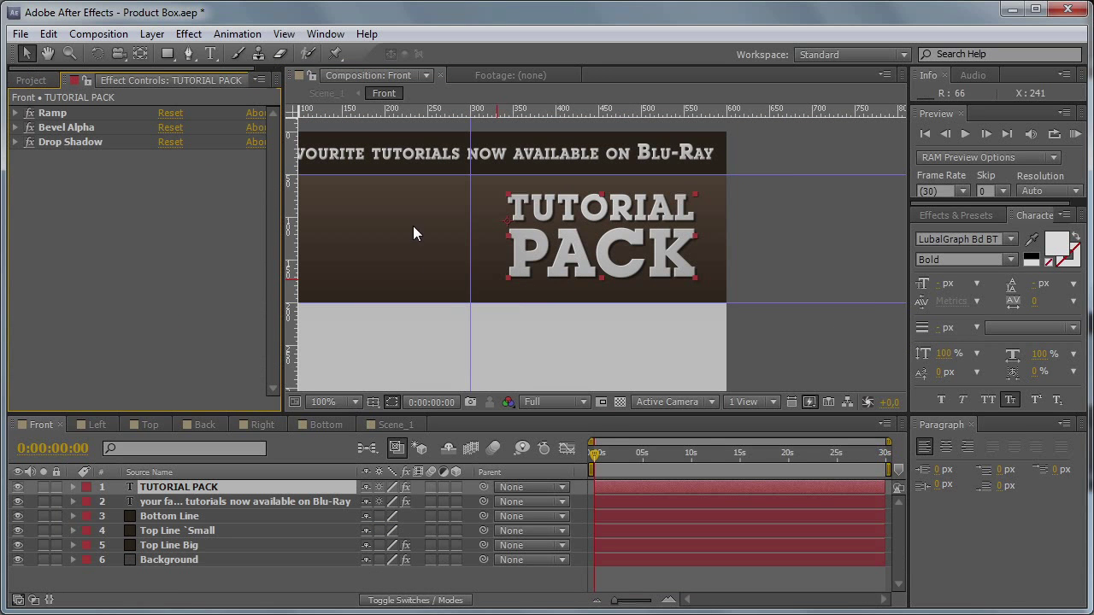
Step: Add logo_aetuts.png from the Assets folder to the Front composition as the top layer
{"action": "left_click", "coordinate": [41, 74]}
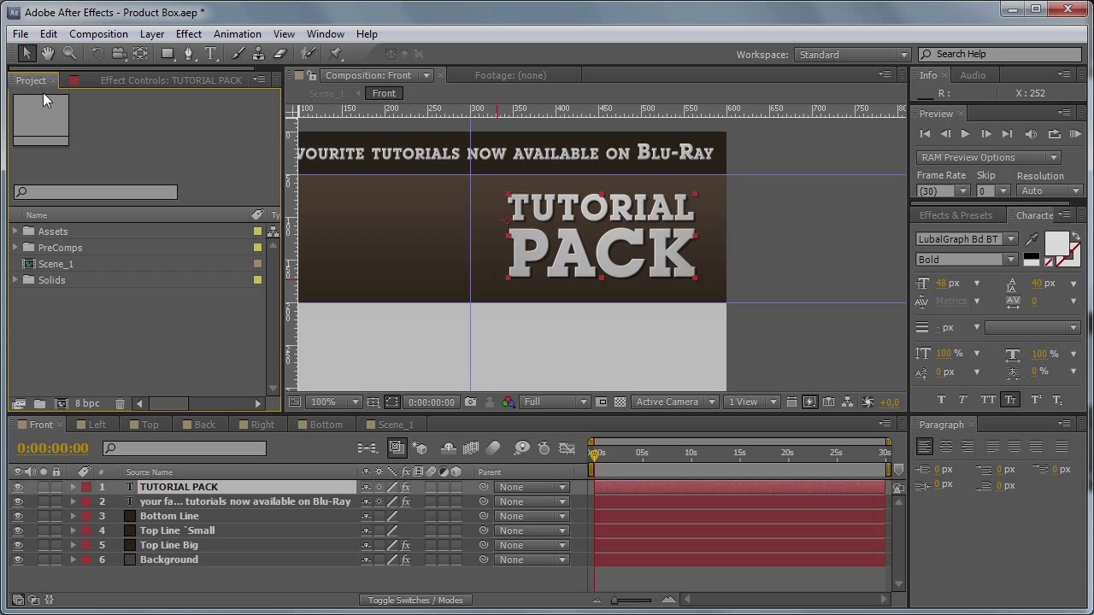
{"action": "left_click", "coordinate": [16, 231]}
{"action": "left_click_drag", "start_coordinate": [90, 301], "coordinate": [256, 486]}
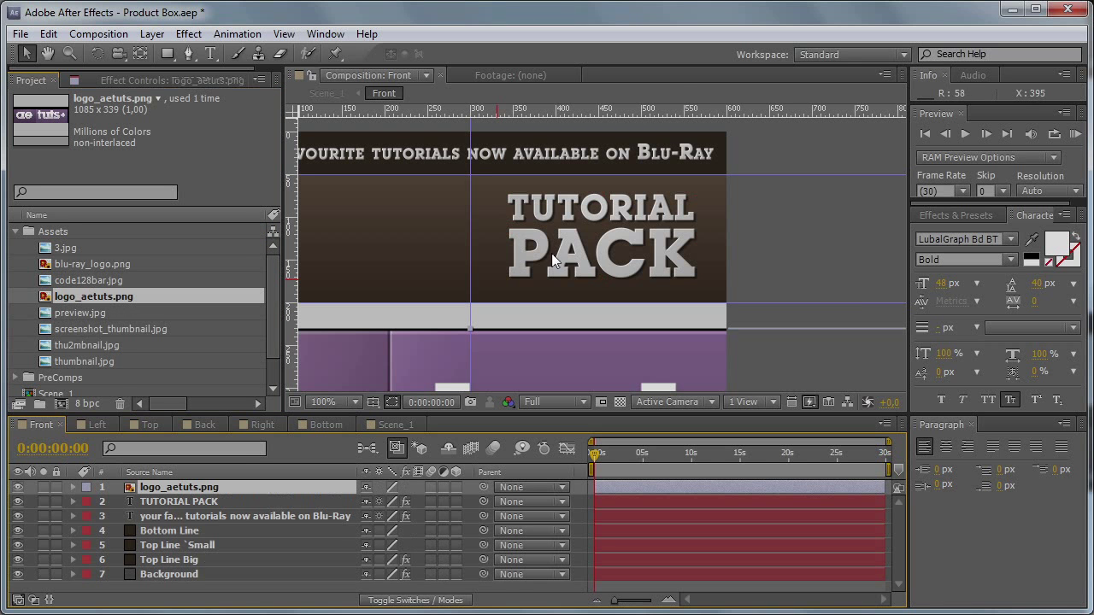
Step: Scale the logo_aetuts.png layer down to 25%
{"action": "key", "text": "s"}
{"action": "left_click_drag", "start_coordinate": [410, 502], "coordinate": [391, 503]}
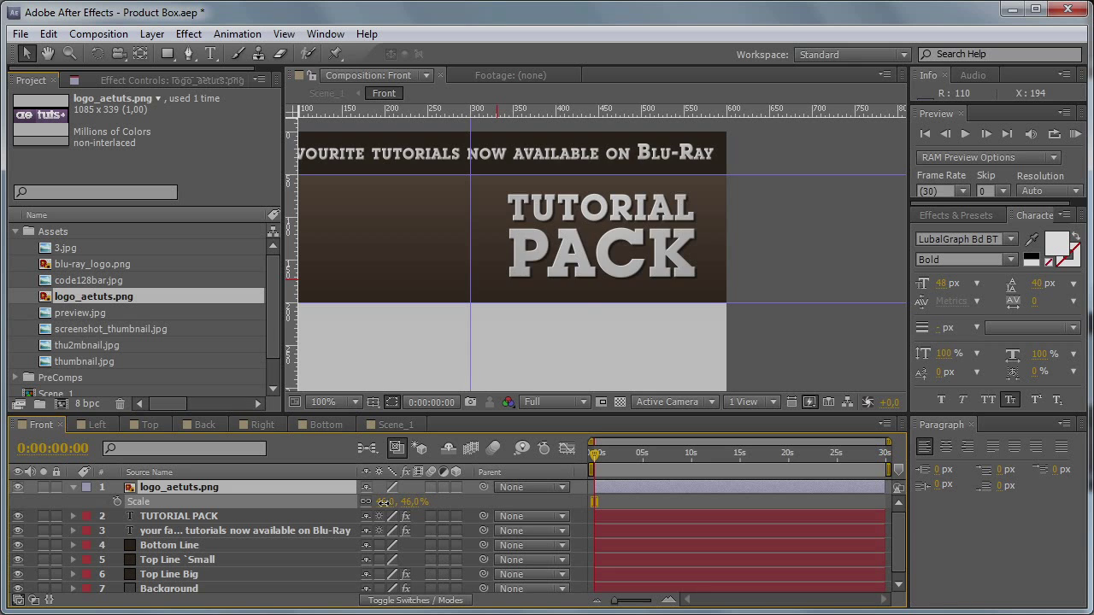
{"action": "scroll", "coordinate": [535, 297], "scroll_direction": "down", "scroll_amount": 2}
{"action": "left_click", "coordinate": [406, 502]}
{"action": "type", "text": "25"}
{"action": "left_click", "coordinate": [420, 501]}
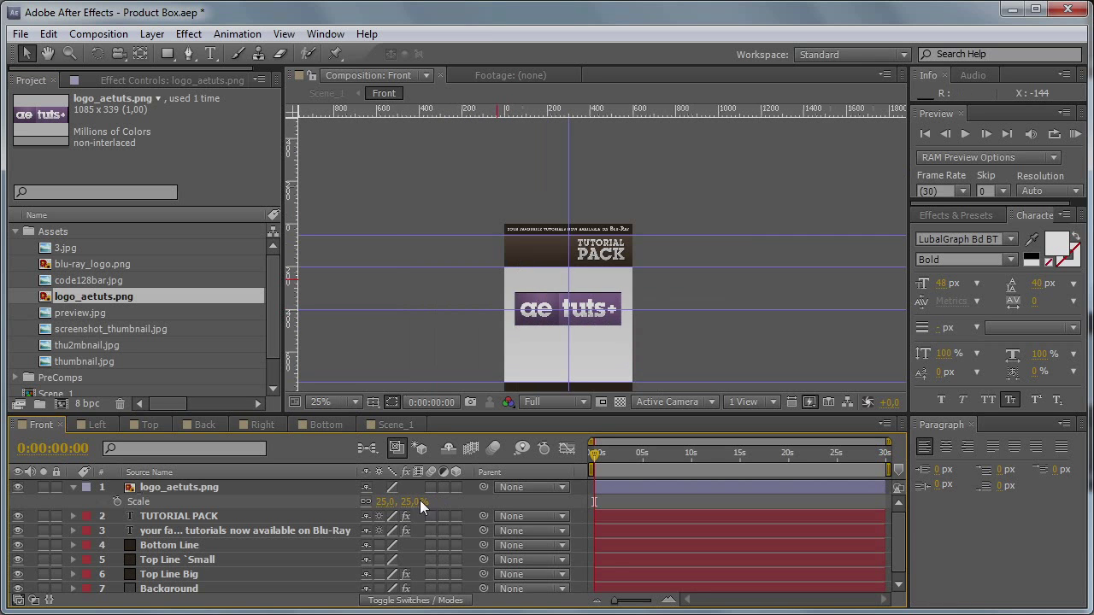
Step: Move the logo onto the brown band left of the title and set its scale to 22%
{"action": "left_click", "coordinate": [206, 486]}
{"action": "scroll", "coordinate": [630, 347], "scroll_direction": "up", "scroll_amount": 2}
{"action": "left_click_drag", "start_coordinate": [630, 347], "coordinate": [676, 326]}
{"action": "left_click", "coordinate": [401, 502]}
{"action": "type", "text": "20"}
{"action": "key", "text": "Return"}
{"action": "scroll", "coordinate": [685, 246], "scroll_direction": "up", "scroll_amount": 2}
{"action": "left_click", "coordinate": [412, 502]}
{"action": "type", "text": "22"}
{"action": "key", "text": "Return"}
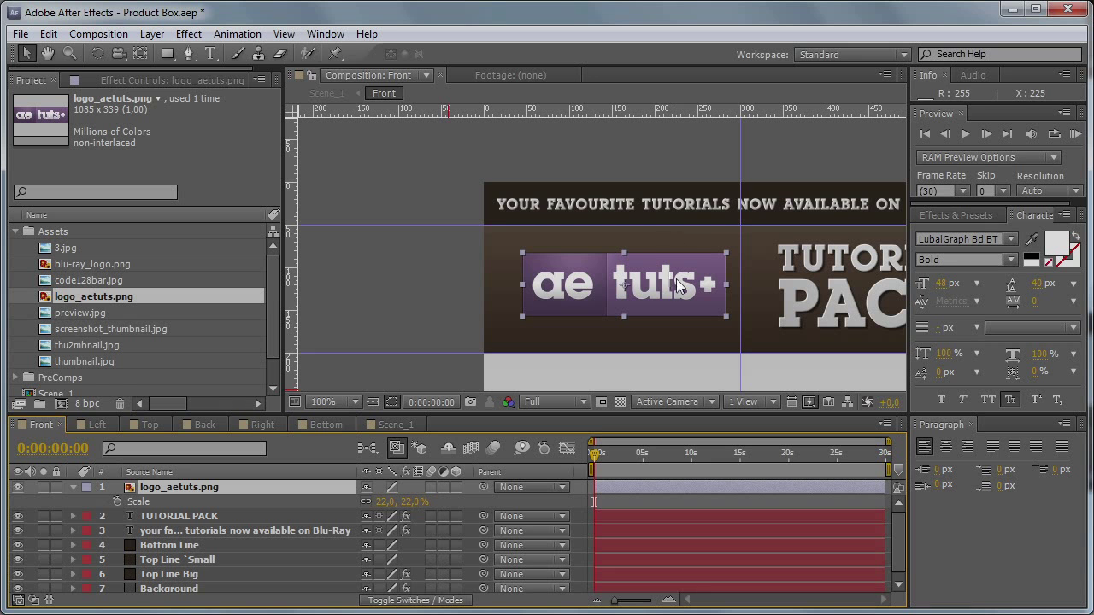
Step: Nudge the logo slightly left within the brown band and collapse its layer properties
{"action": "left_click_drag", "start_coordinate": [664, 285], "coordinate": [657, 288]}
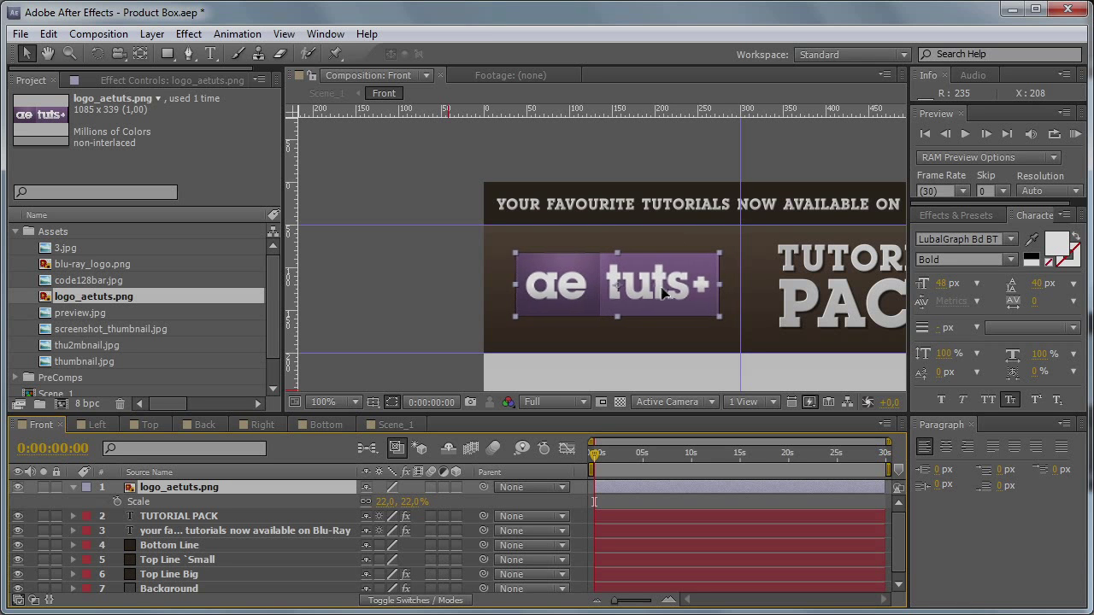
{"action": "scroll", "coordinate": [661, 288], "scroll_direction": "down", "scroll_amount": 2}
{"action": "left_click_drag", "start_coordinate": [723, 325], "coordinate": [643, 277]}
{"action": "key", "text": "v"}
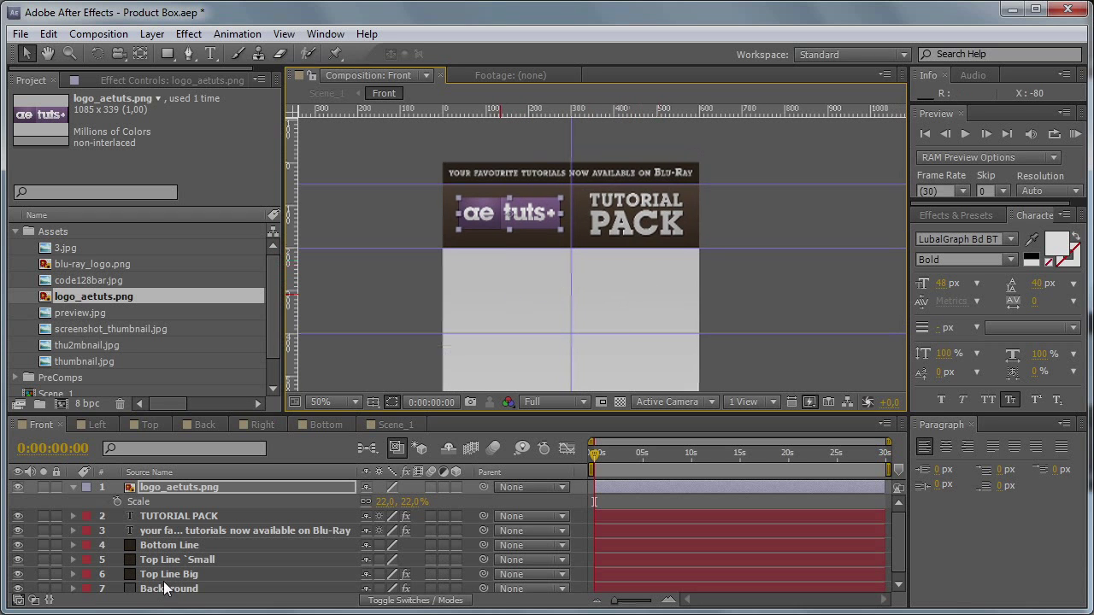
{"action": "left_click", "coordinate": [72, 487]}
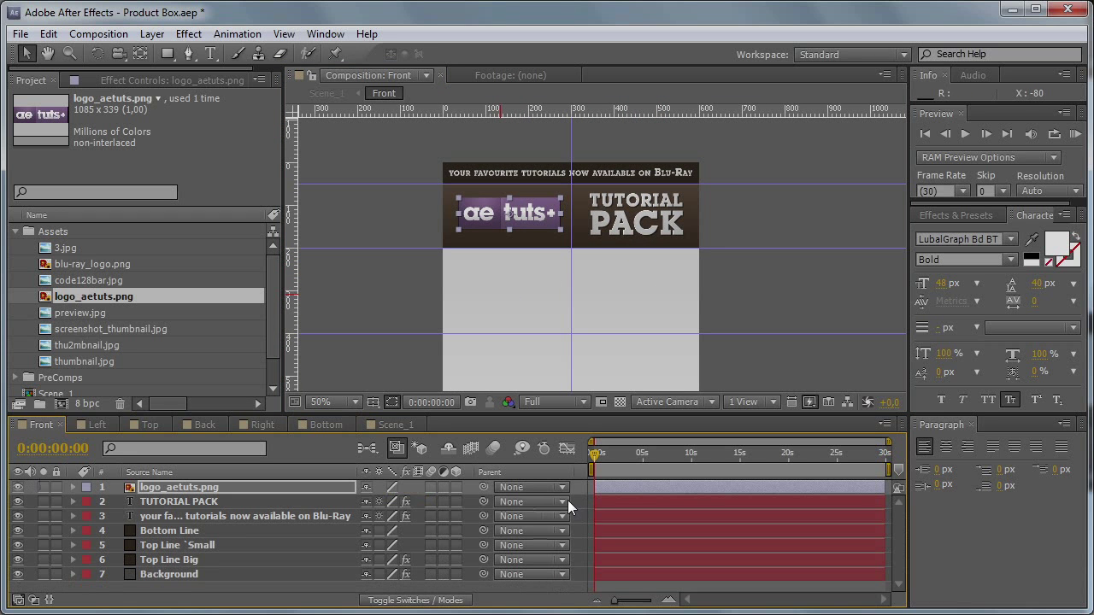
Step: Create a new text layer reading "OVER 300 TUTORIALS" on the grey area below the brown band
{"action": "key", "text": "F2"}
{"action": "key", "text": "ctrl+t"}
{"action": "left_click", "coordinate": [515, 280]}
{"action": "type", "text": "OVER 300 T"}
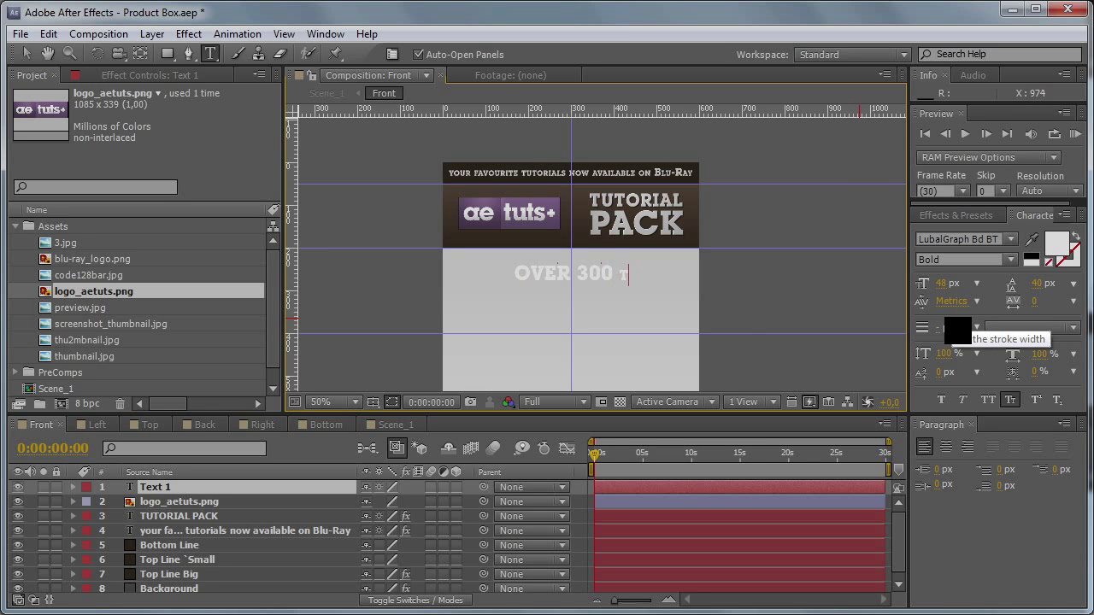
{"action": "type", "text": "UTORI"}
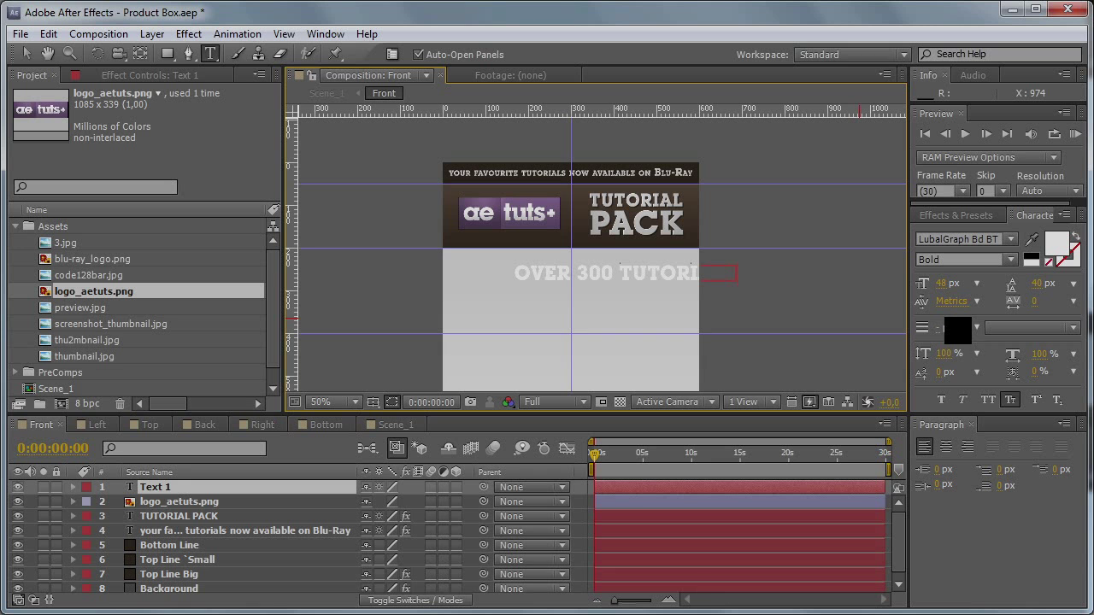
Step: Move the OVER 300 TUTORIALS text so it sits roughly centred across the cover, just below the brown band
{"action": "left_click", "coordinate": [26, 53]}
{"action": "scroll", "coordinate": [602, 257], "scroll_direction": "up", "scroll_amount": 2}
{"action": "left_click_drag", "start_coordinate": [705, 274], "coordinate": [598, 273]}
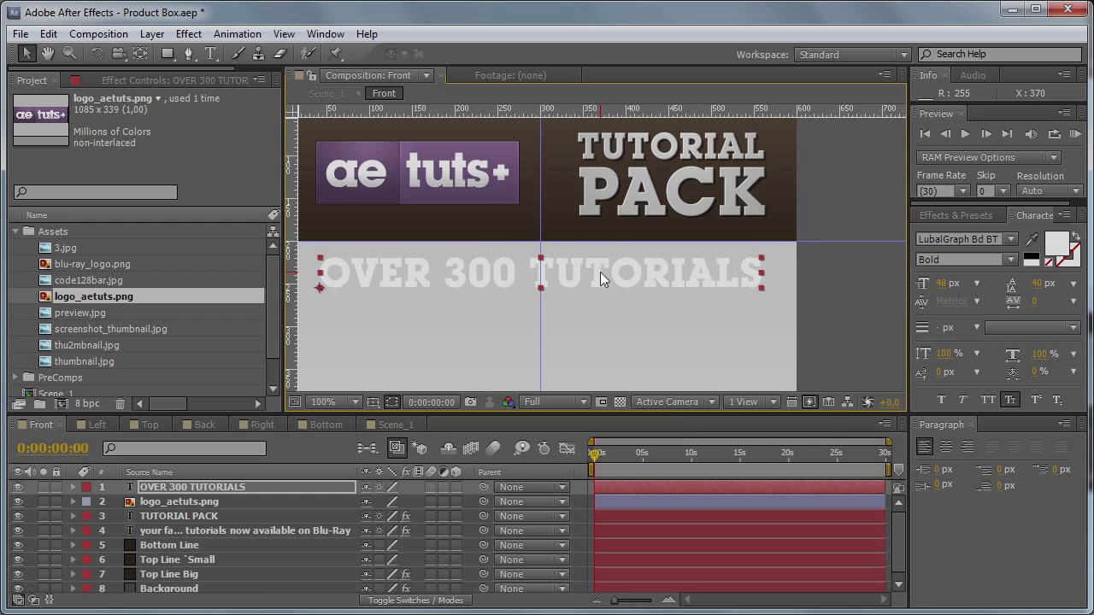
{"action": "key", "text": "grave"}
{"action": "key", "text": "grave"}
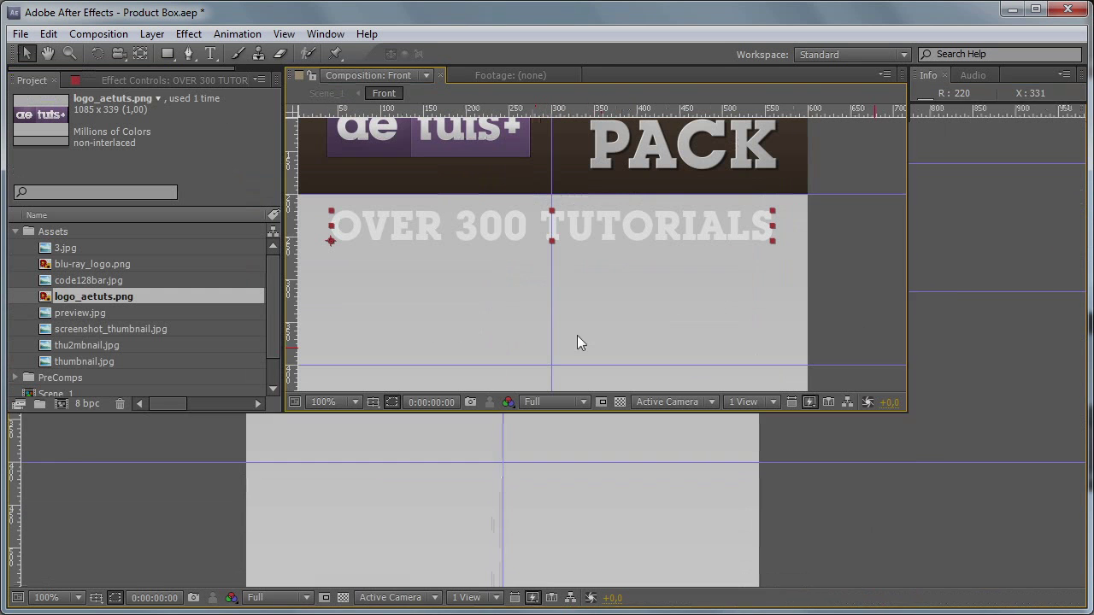
Step: Add a Gradient Overlay layer style to the OVER 300 TUTORIALS text layer
{"action": "left_click", "coordinate": [180, 492]}
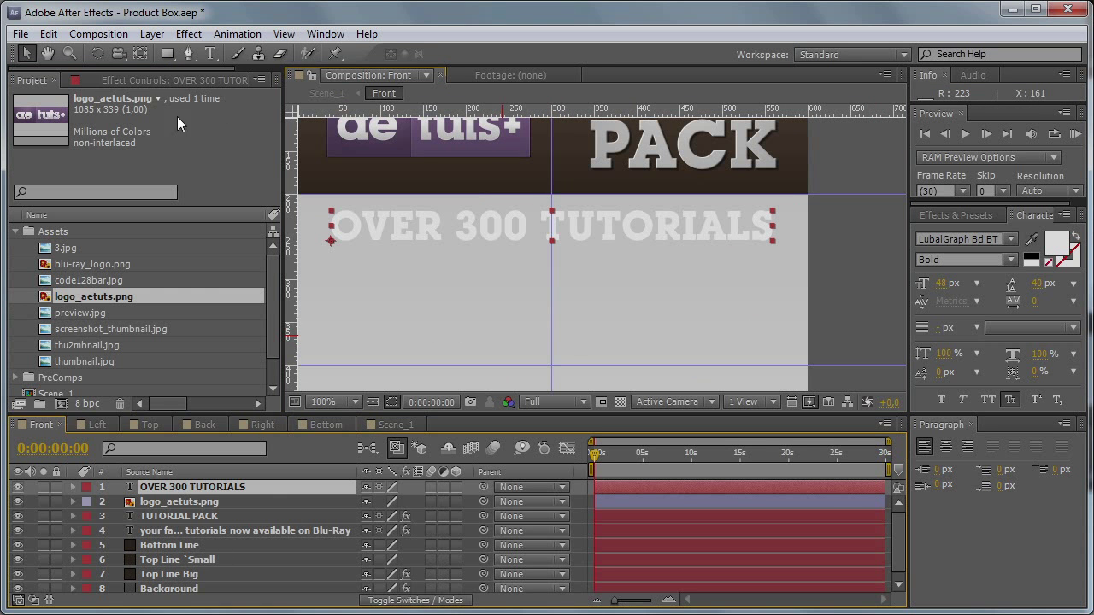
{"action": "left_click", "coordinate": [152, 33]}
{"action": "mouse_move", "coordinate": [257, 432]}
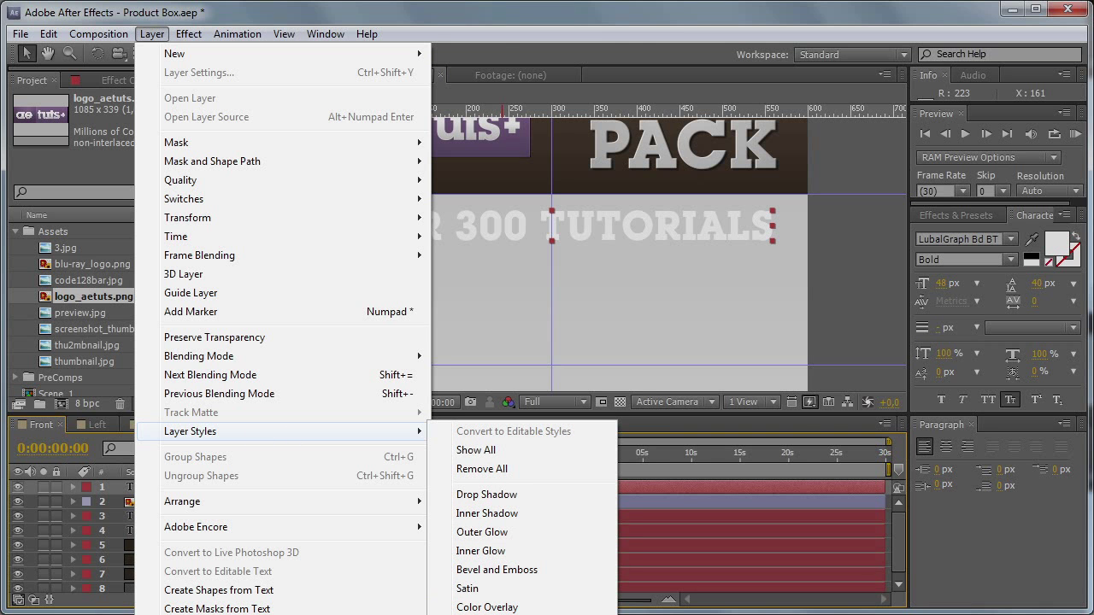
{"action": "left_click", "coordinate": [487, 614]}
Step: Add Inner Shadow and Drop Shadow layer styles to the OVER 300 TUTORIALS text layer
{"action": "left_click", "coordinate": [188, 35]}
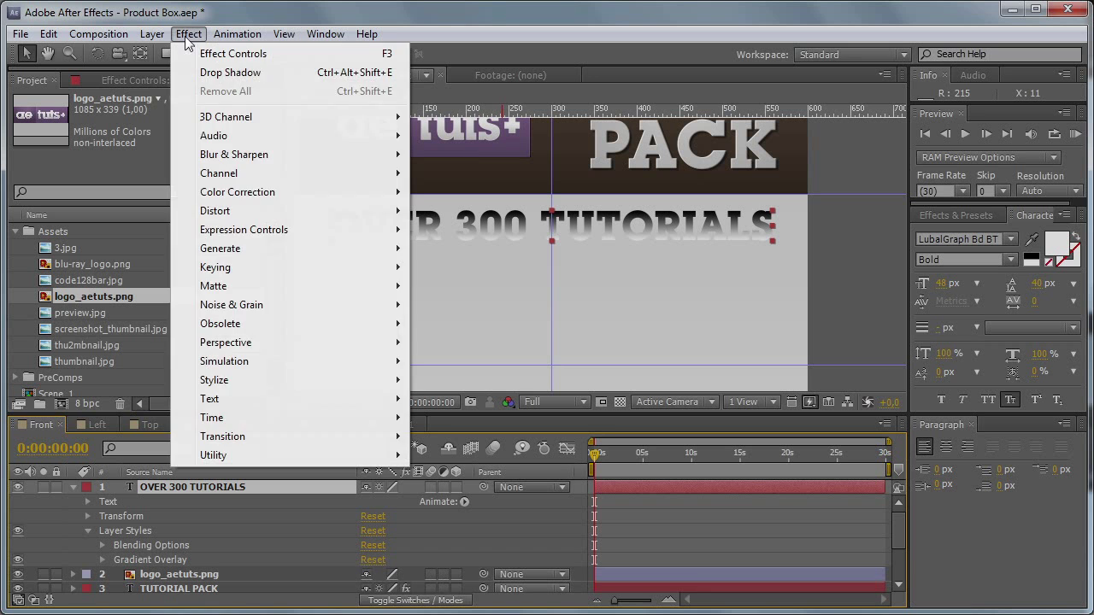
{"action": "mouse_move", "coordinate": [152, 34]}
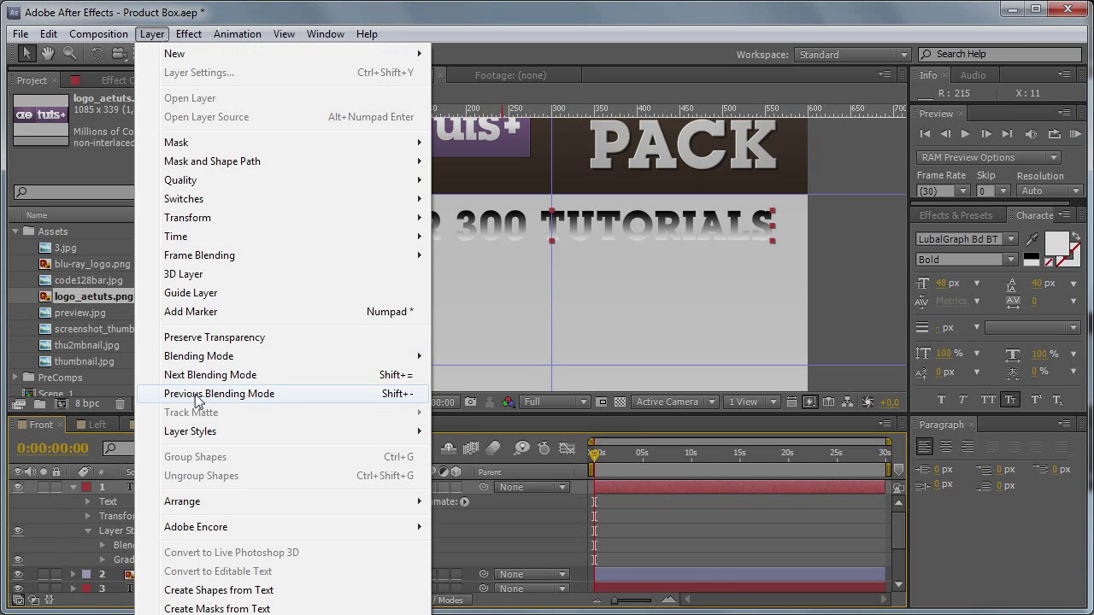
{"action": "mouse_move", "coordinate": [293, 433]}
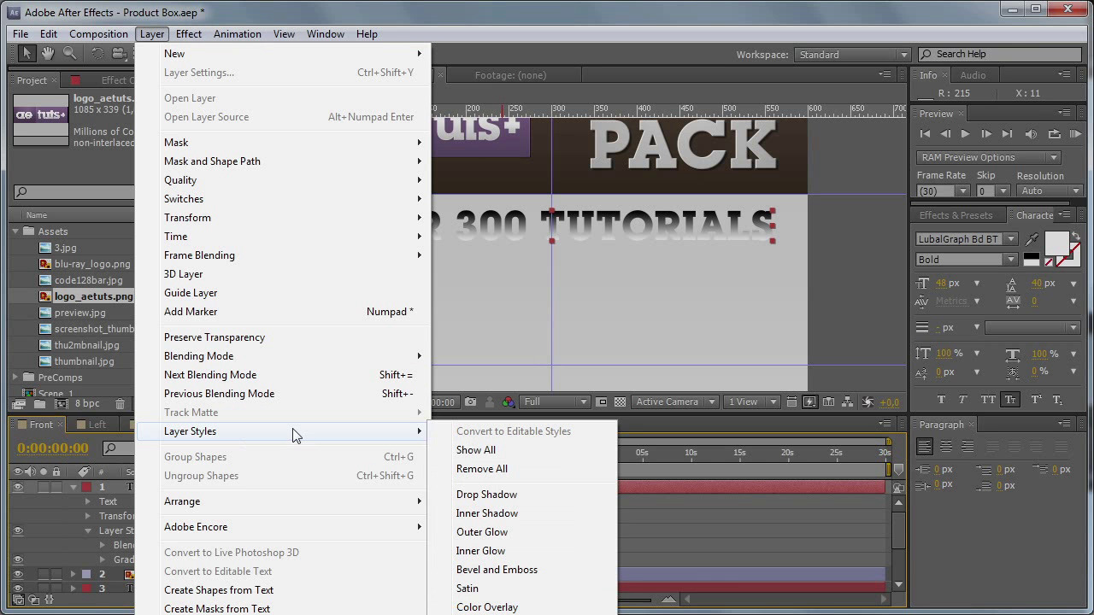
{"action": "left_click", "coordinate": [508, 517]}
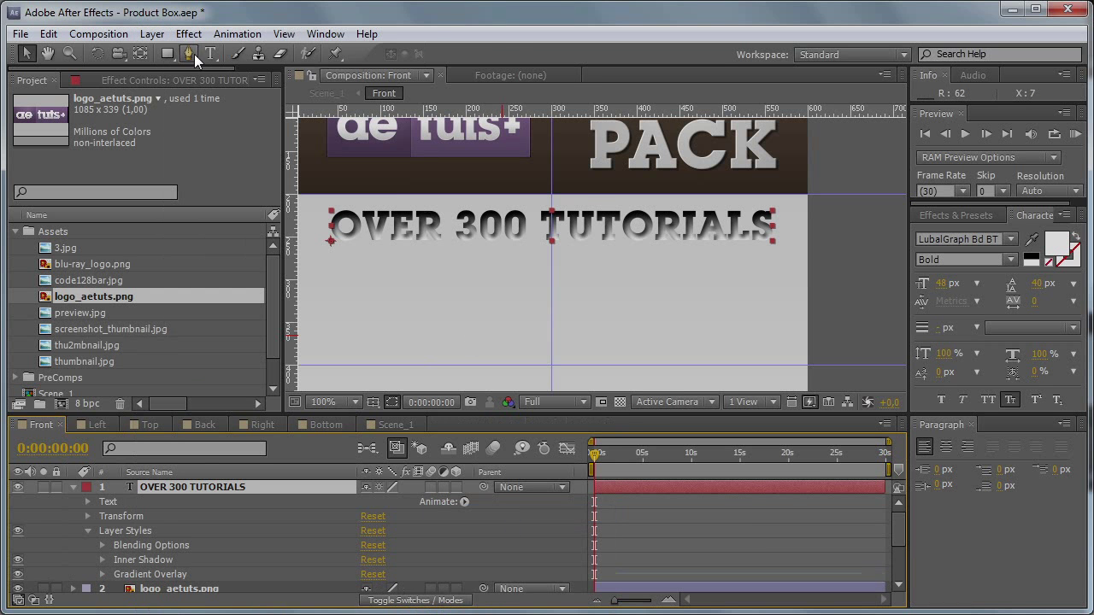
{"action": "left_click", "coordinate": [168, 34]}
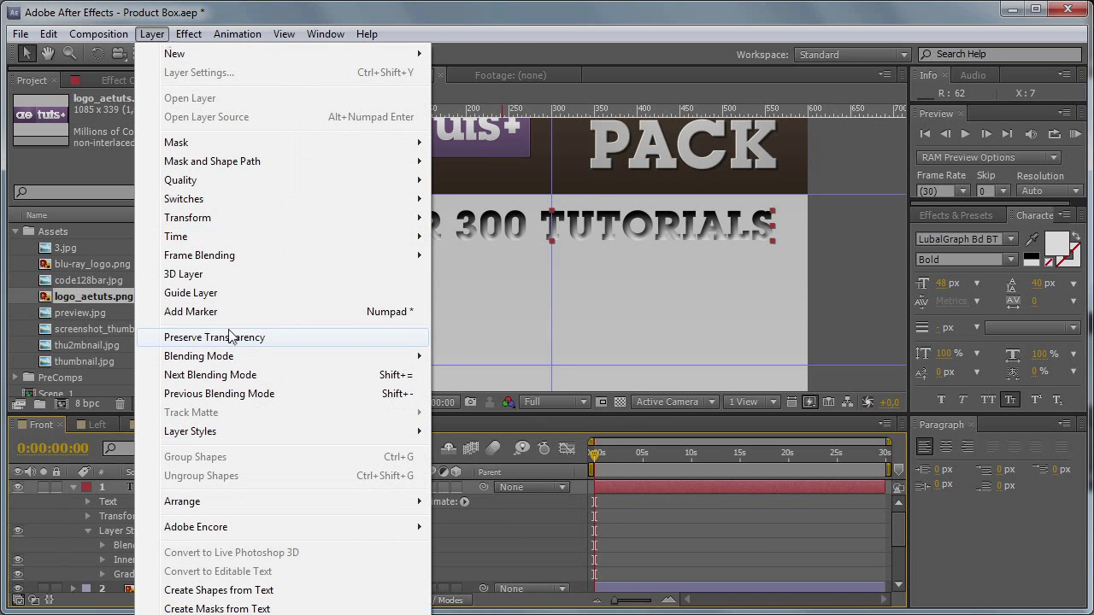
{"action": "mouse_move", "coordinate": [240, 434]}
{"action": "left_click", "coordinate": [545, 498]}
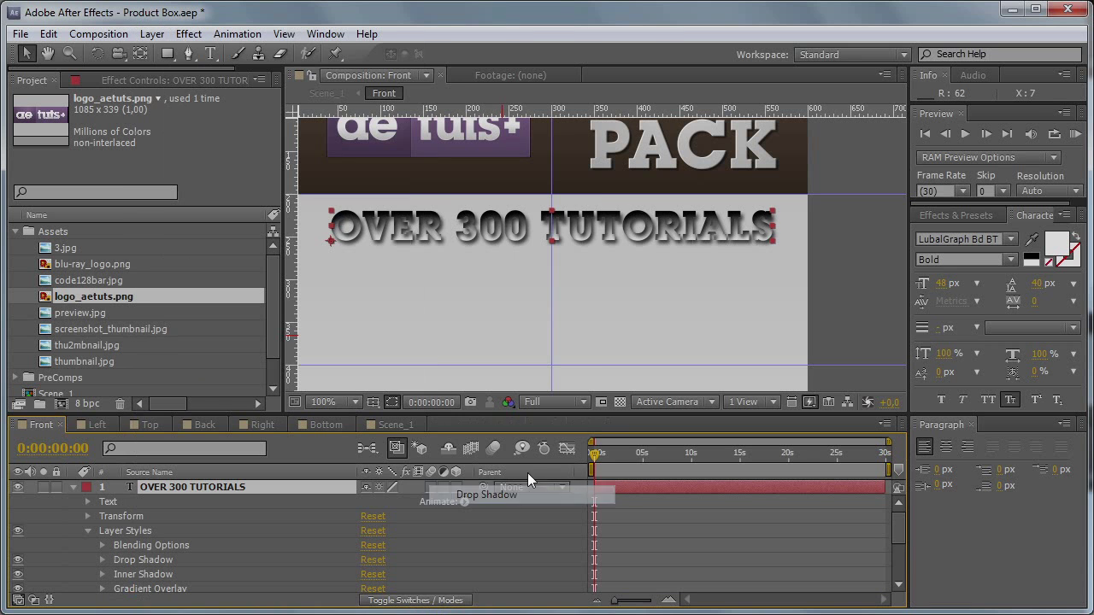
Step: Change the black end stop of the text's Gradient Overlay to mid grey 939393
{"action": "left_click_drag", "start_coordinate": [443, 416], "coordinate": [496, 220]}
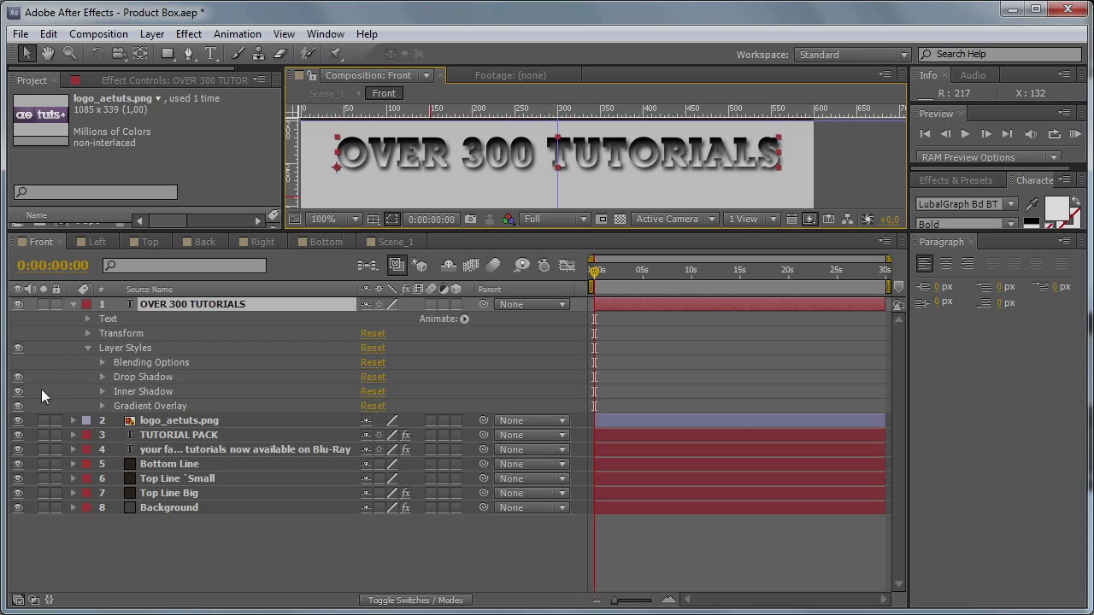
{"action": "left_click", "coordinate": [103, 407]}
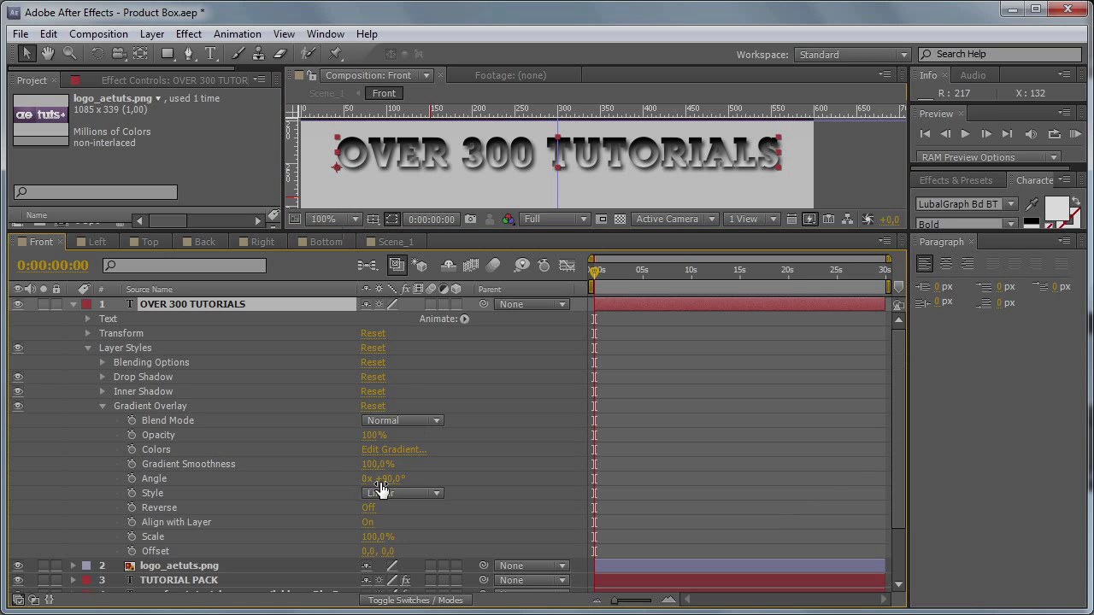
{"action": "left_click", "coordinate": [394, 450]}
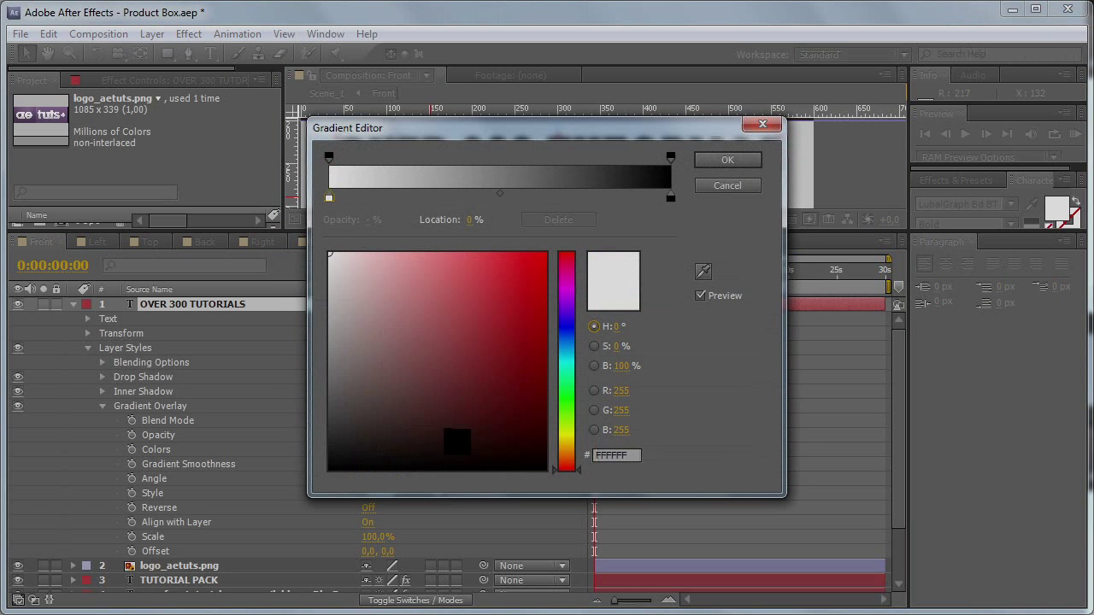
{"action": "left_click", "coordinate": [671, 199]}
{"action": "left_click_drag", "start_coordinate": [413, 347], "coordinate": [278, 351]}
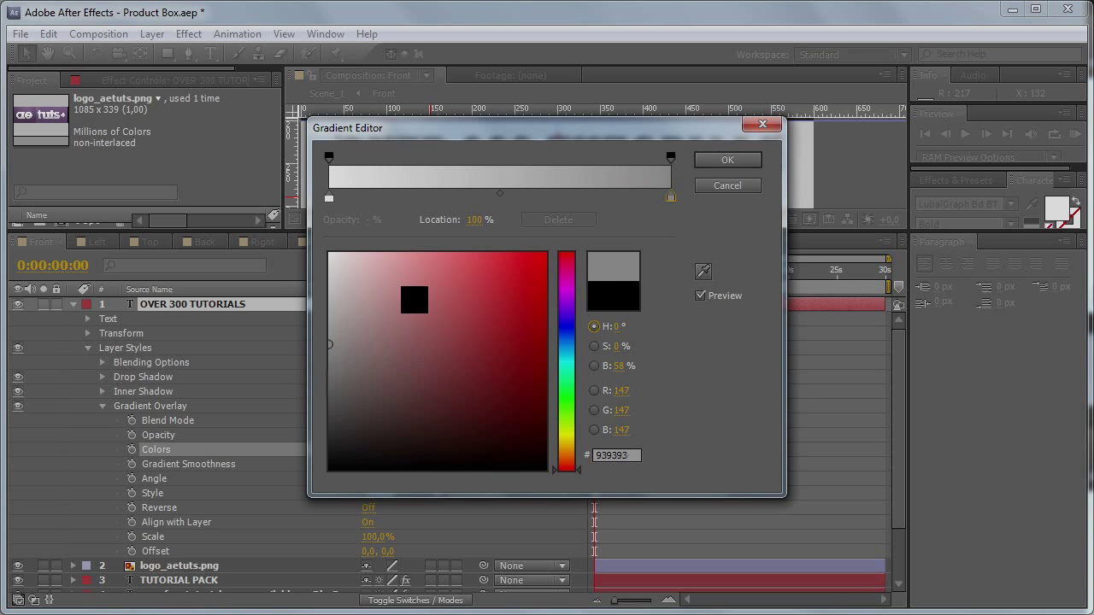
{"action": "left_click", "coordinate": [727, 160]}
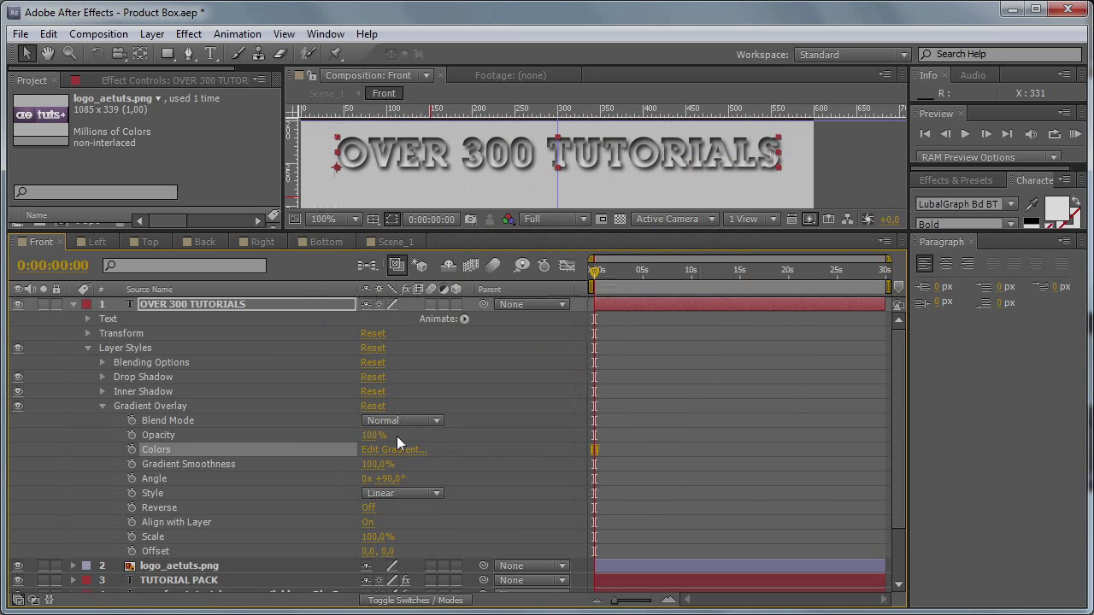
Step: Recolour the Gradient Overlay to run from light grey CBCBCB to a slightly darker end grey, and reverse its direction
{"action": "left_click", "coordinate": [402, 450]}
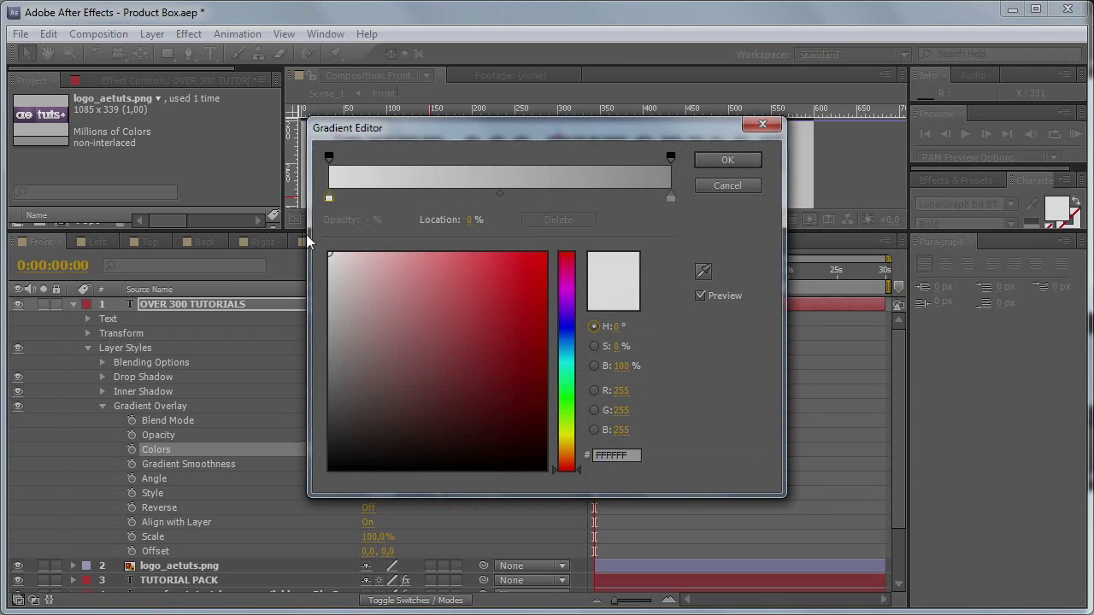
{"action": "left_click", "coordinate": [329, 198]}
{"action": "left_click_drag", "start_coordinate": [342, 262], "coordinate": [308, 303]}
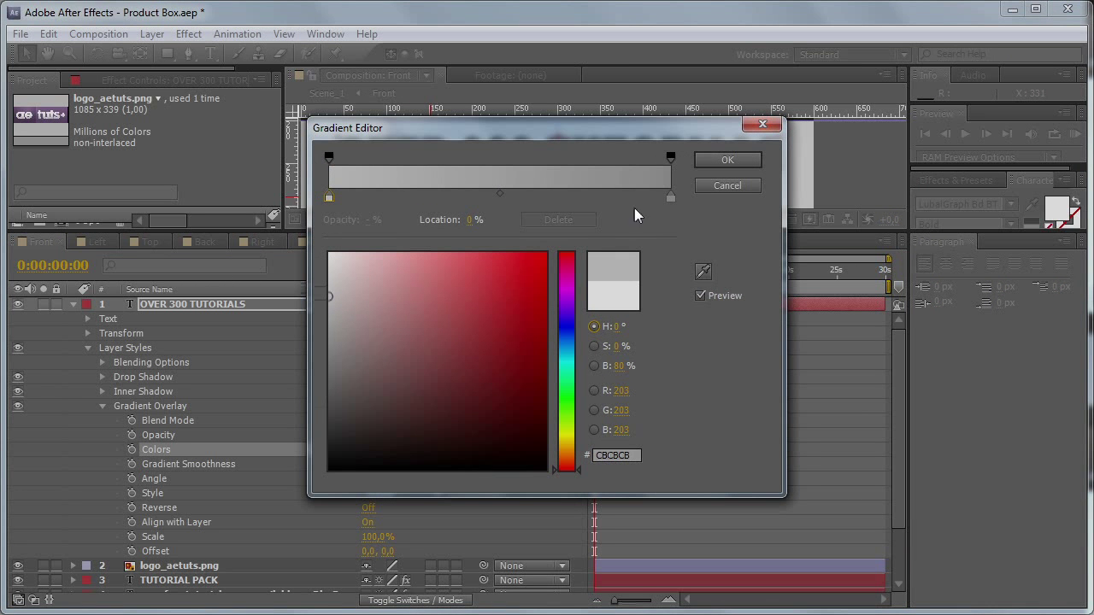
{"action": "left_click", "coordinate": [671, 199]}
{"action": "left_click", "coordinate": [330, 359]}
{"action": "left_click", "coordinate": [753, 163]}
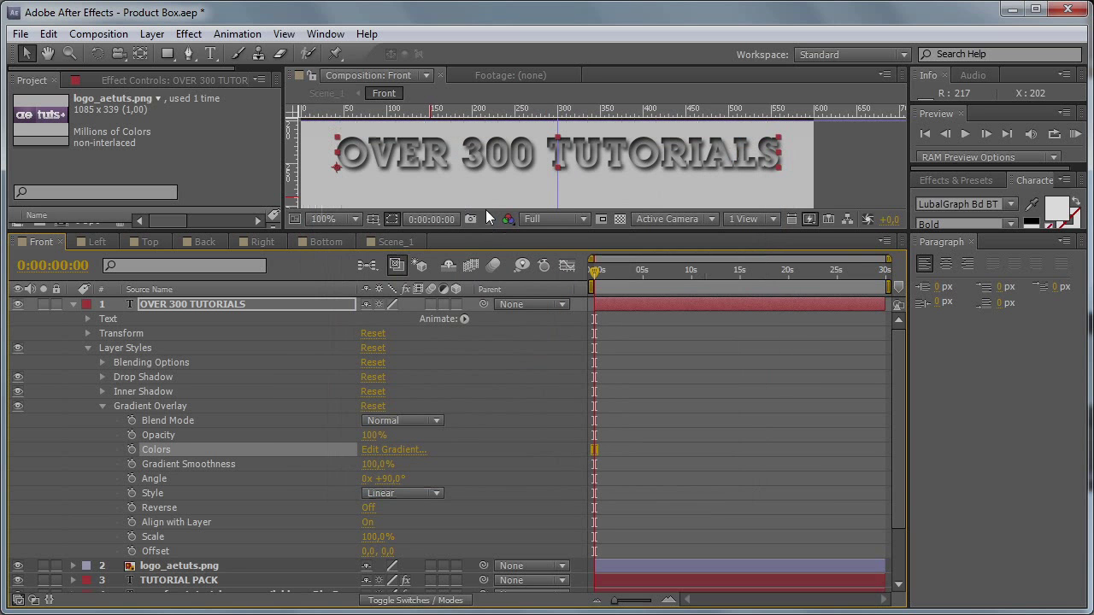
{"action": "left_click", "coordinate": [366, 509]}
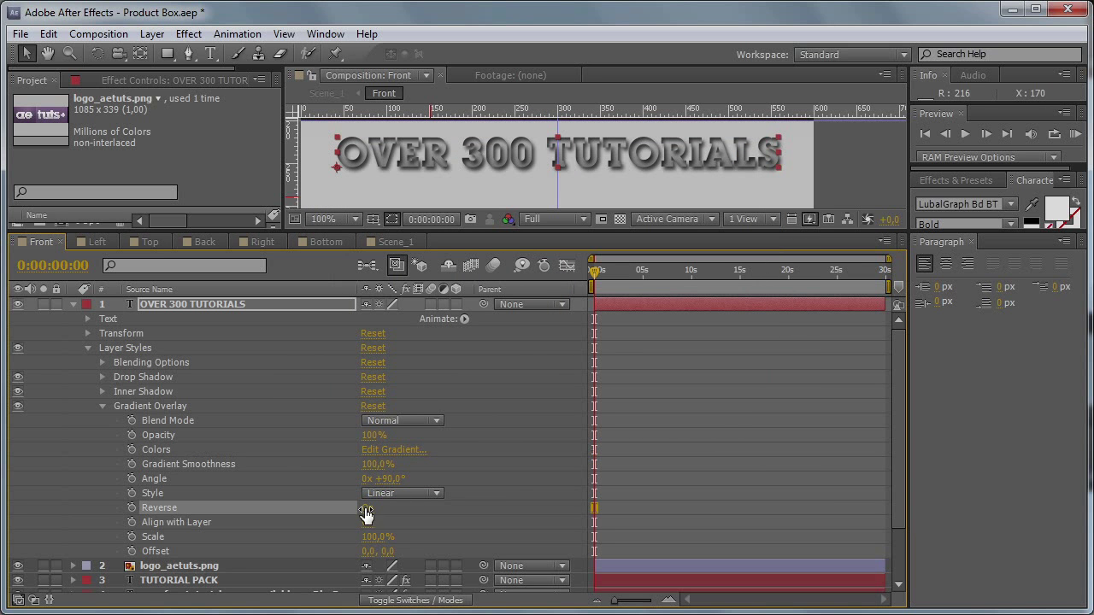
Step: Set the text's Drop Shadow style to Normal blend mode with white colour FFFFFF
{"action": "left_click", "coordinate": [101, 376]}
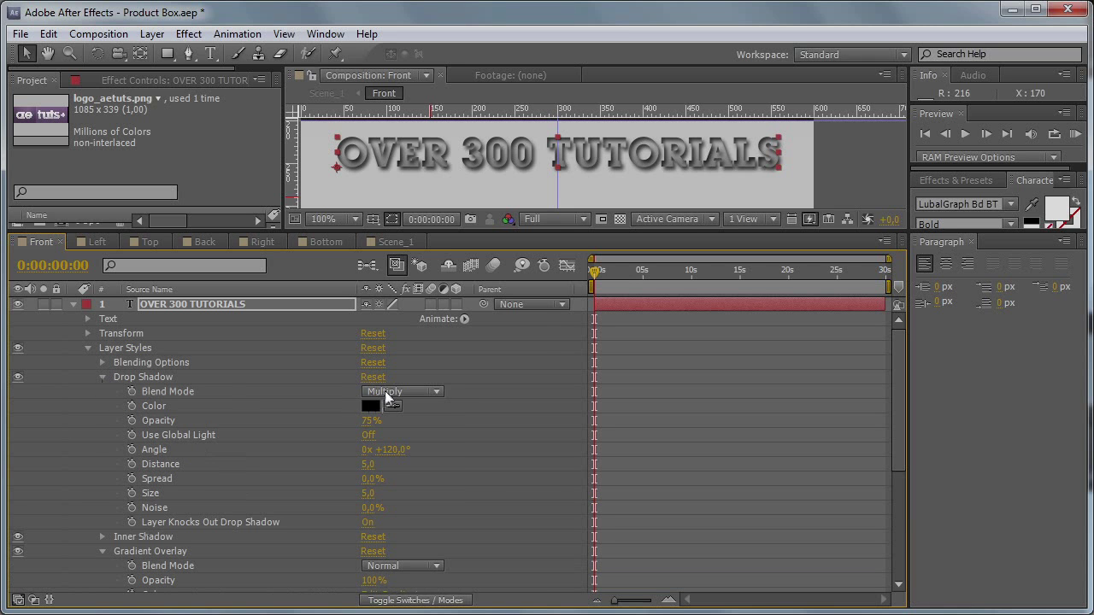
{"action": "left_click", "coordinate": [383, 391]}
{"action": "left_click", "coordinate": [510, 329]}
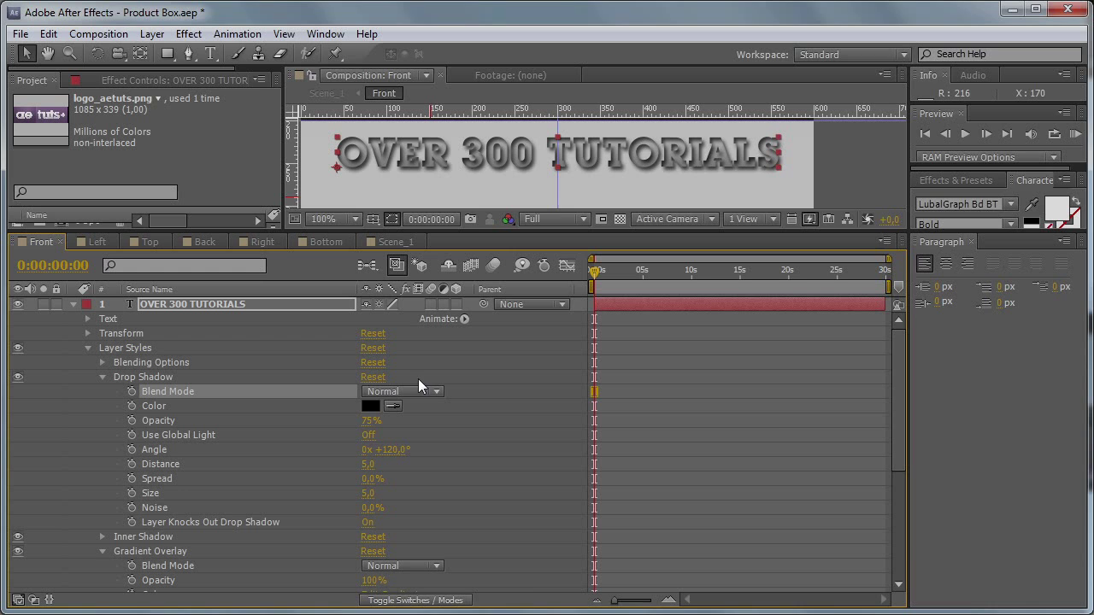
{"action": "left_click", "coordinate": [371, 406]}
{"action": "type", "text": "FFFFFF"}
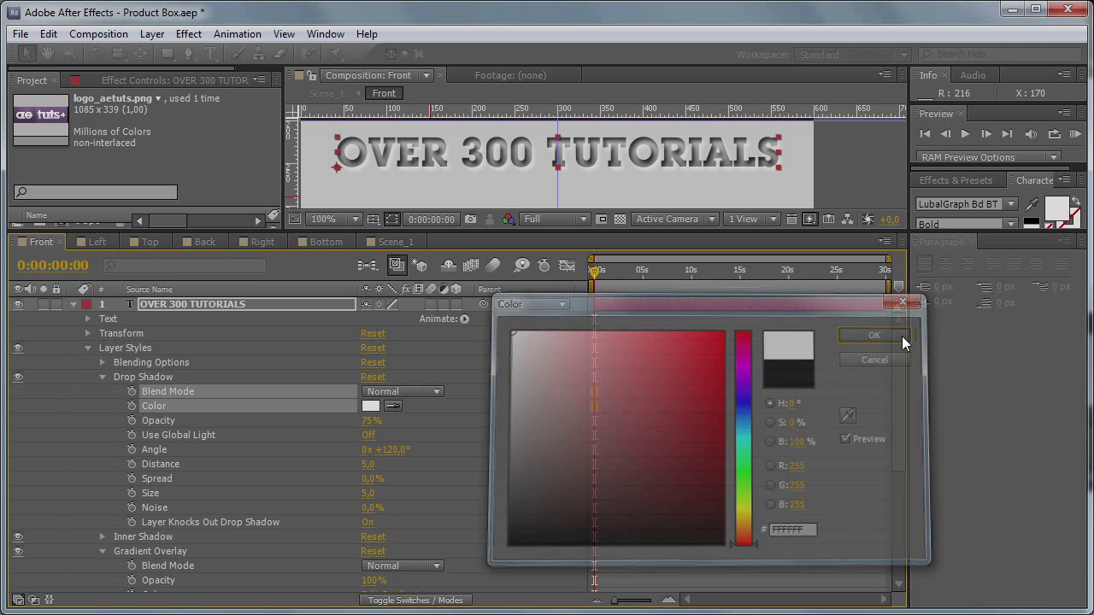
{"action": "left_click", "coordinate": [893, 333]}
Step: Set the Drop Shadow style's distance to 1 and size to 1
{"action": "left_click", "coordinate": [367, 464]}
{"action": "type", "text": "1"}
{"action": "key", "text": "Return"}
{"action": "left_click", "coordinate": [368, 493]}
{"action": "type", "text": "1"}
{"action": "key", "text": "Return"}
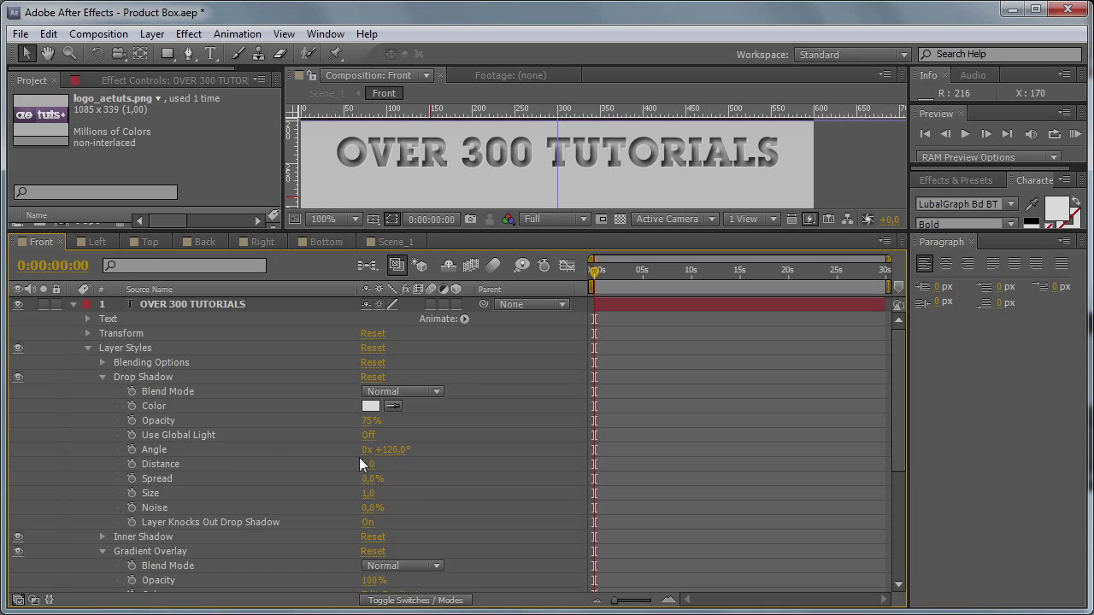
Step: Set the text's Inner Shadow distance to 2 and size to 3, and inspect the lettering enlarged at 200%
{"action": "left_click", "coordinate": [102, 537]}
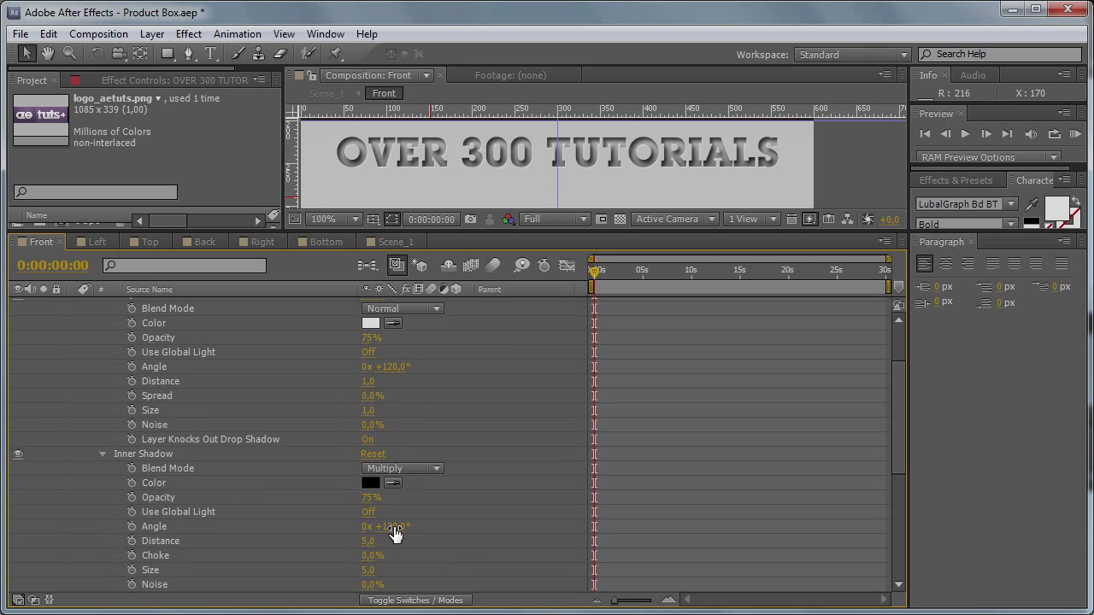
{"action": "type", "text": "3"}
{"action": "key", "text": "Return"}
{"action": "left_click_drag", "start_coordinate": [369, 573], "coordinate": [446, 566]}
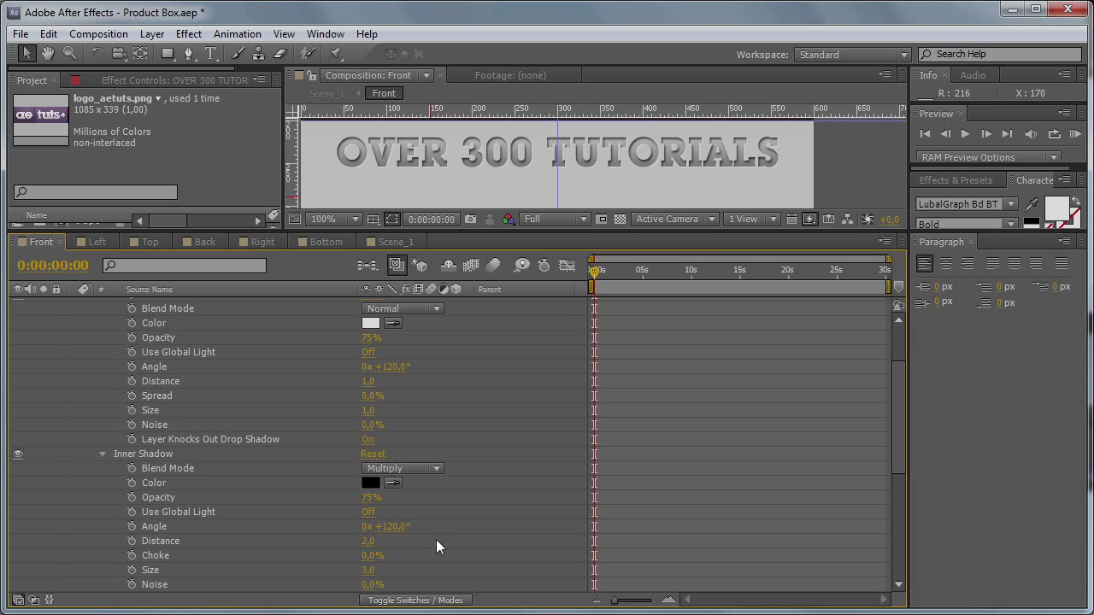
{"action": "key", "text": "grave"}
{"action": "key", "text": "period"}
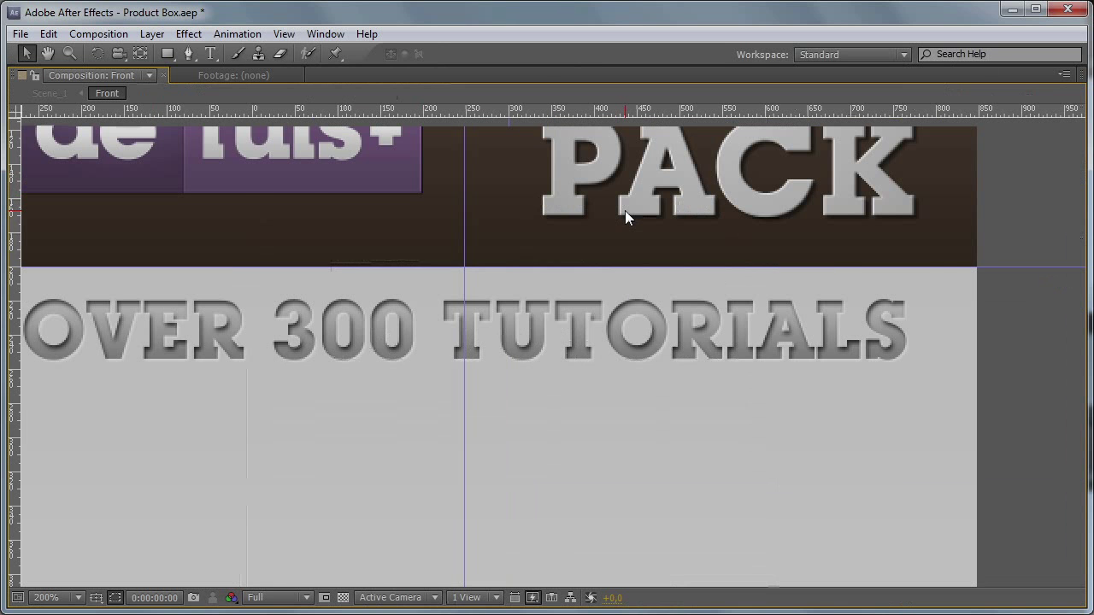
Step: Darken the OVER 300 TUTORIALS gradient overlay, setting the start colour to A8A8A8 and the end colour to 6A6A6A
{"action": "key", "text": "comma"}
{"action": "key", "text": "grave"}
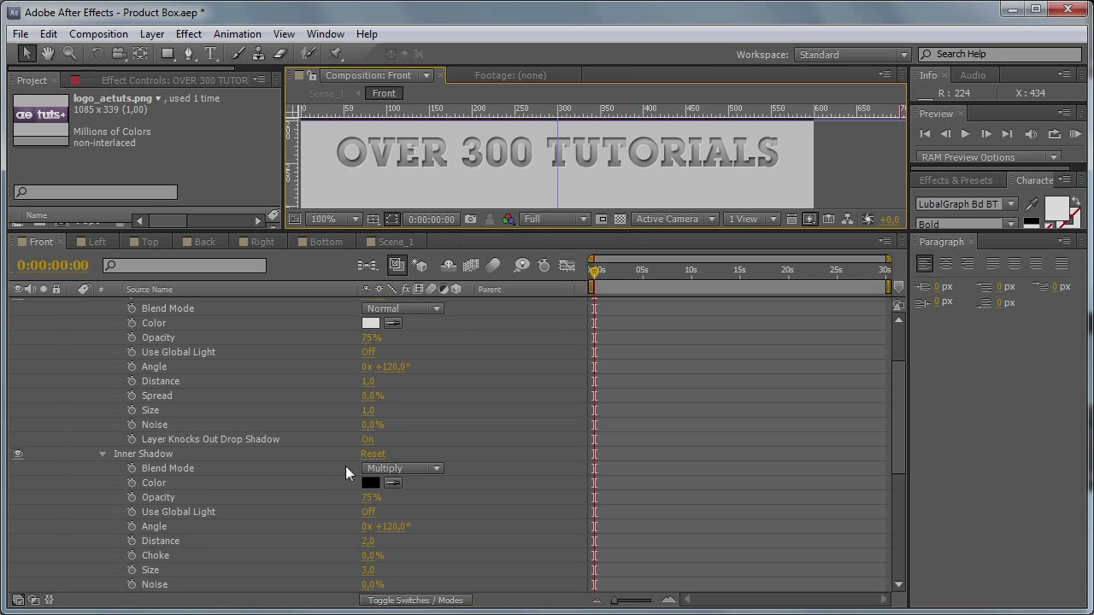
{"action": "scroll", "coordinate": [390, 377], "scroll_direction": "up", "scroll_amount": 3}
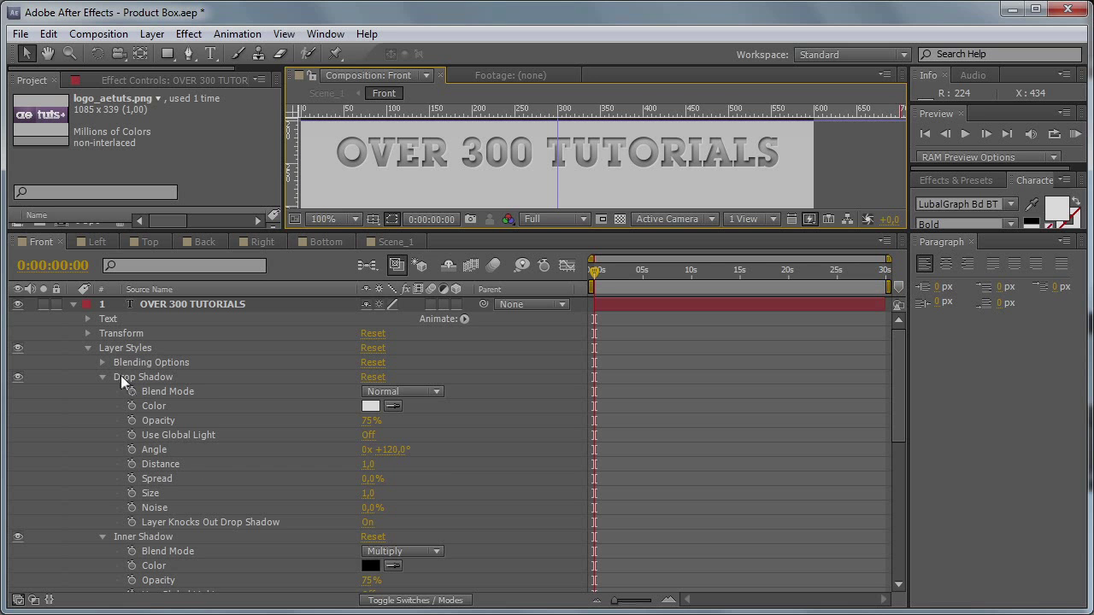
{"action": "scroll", "coordinate": [330, 527], "scroll_direction": "down", "scroll_amount": 4}
{"action": "left_click", "coordinate": [393, 552]}
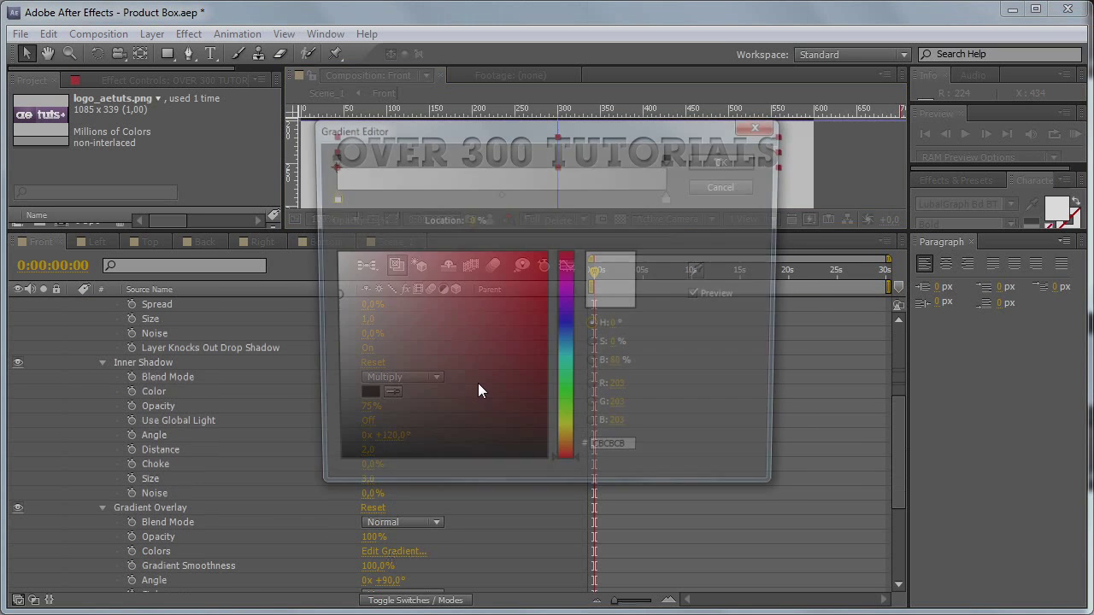
{"action": "left_click", "coordinate": [670, 152]}
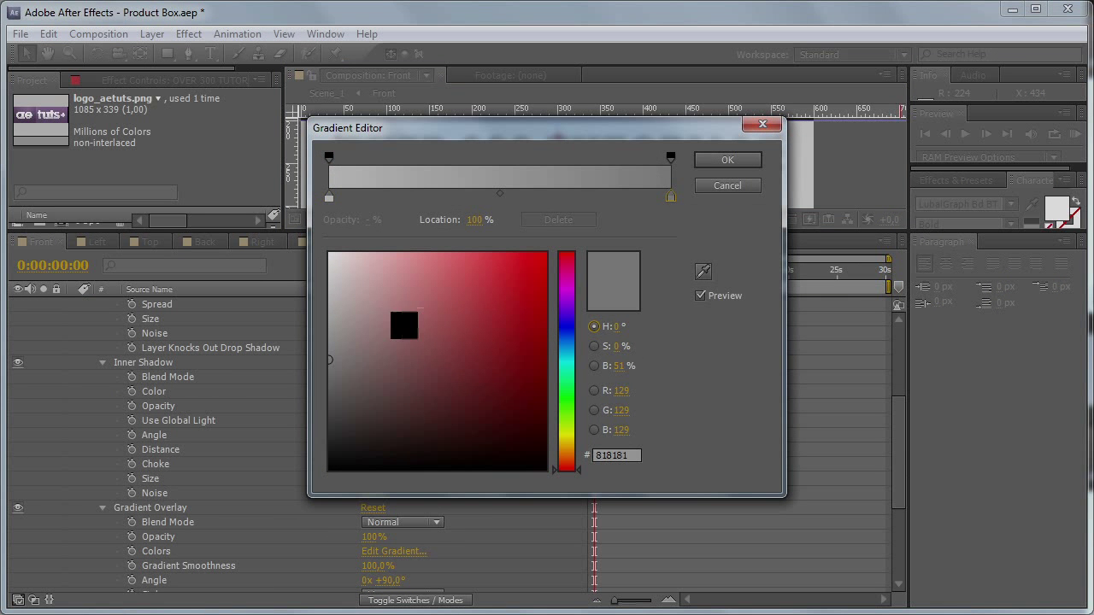
{"action": "left_click_drag", "start_coordinate": [332, 374], "coordinate": [328, 387]}
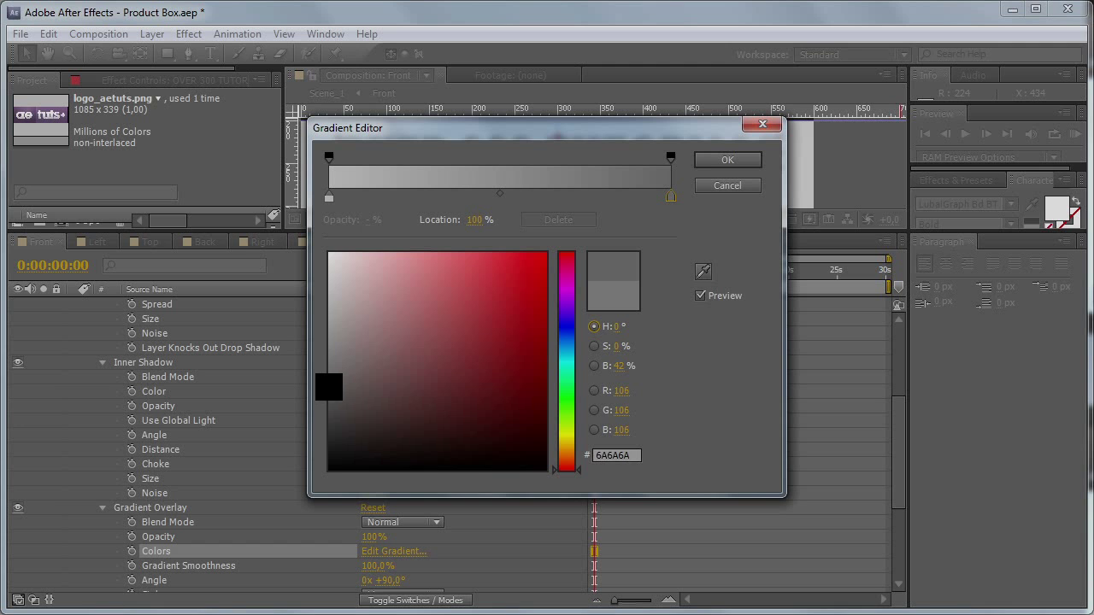
{"action": "left_click", "coordinate": [329, 197]}
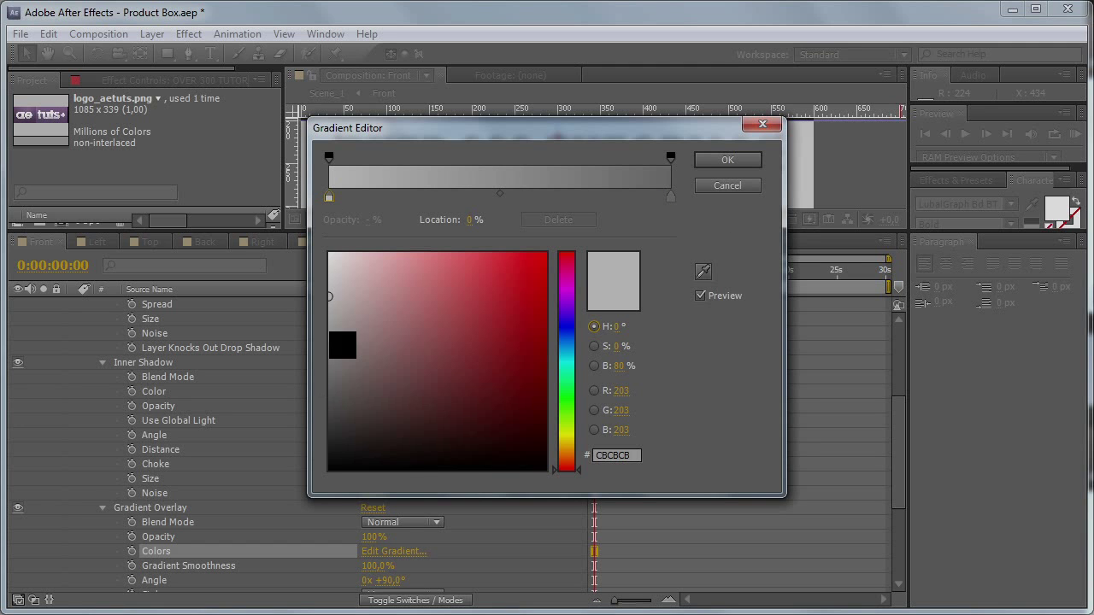
{"action": "left_click_drag", "start_coordinate": [329, 296], "coordinate": [329, 326]}
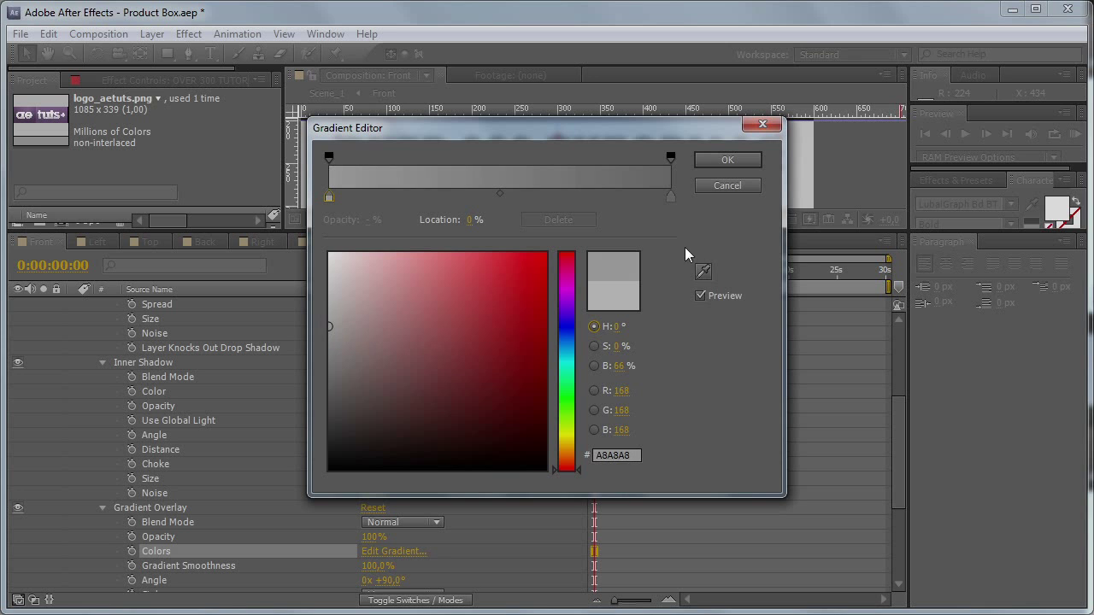
{"action": "left_click", "coordinate": [728, 160]}
{"action": "key", "text": "grave"}
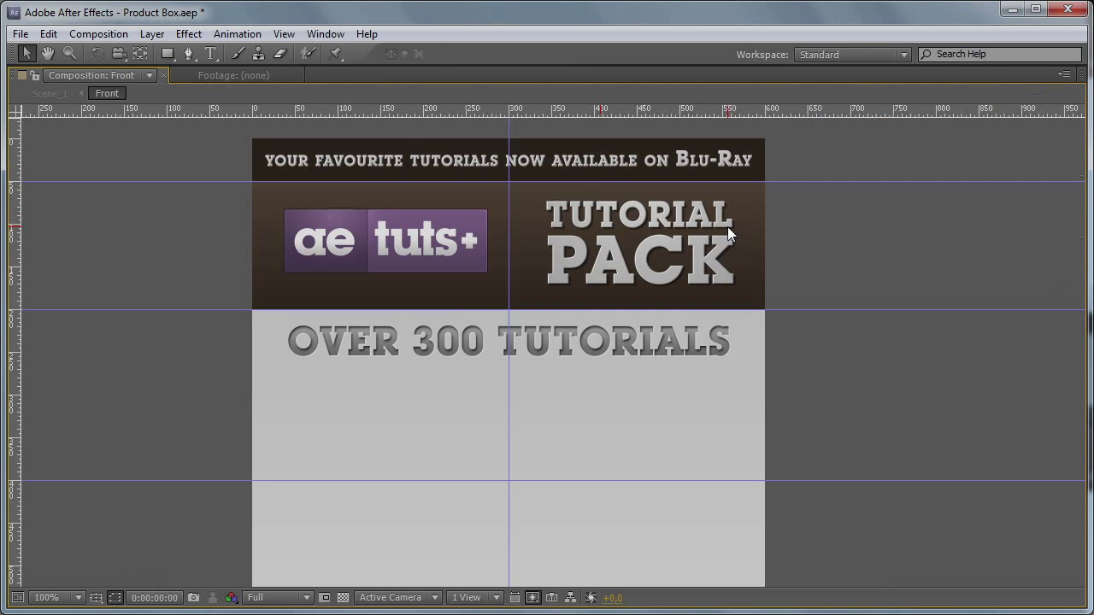
Step: Collapse the OVER 300 TUTORIALS layer's properties and shrink the timeline to give the composition and project areas more height
{"action": "key", "text": "grave"}
{"action": "scroll", "coordinate": [114, 360], "scroll_direction": "up", "scroll_amount": 4}
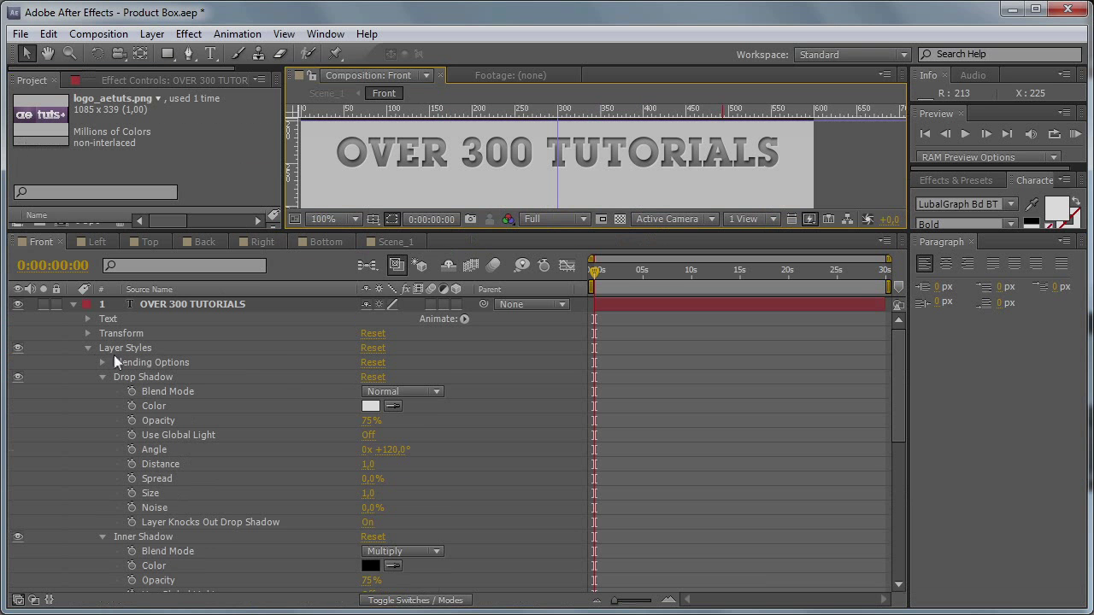
{"action": "left_click", "coordinate": [75, 305]}
{"action": "left_click_drag", "start_coordinate": [399, 229], "coordinate": [399, 440]}
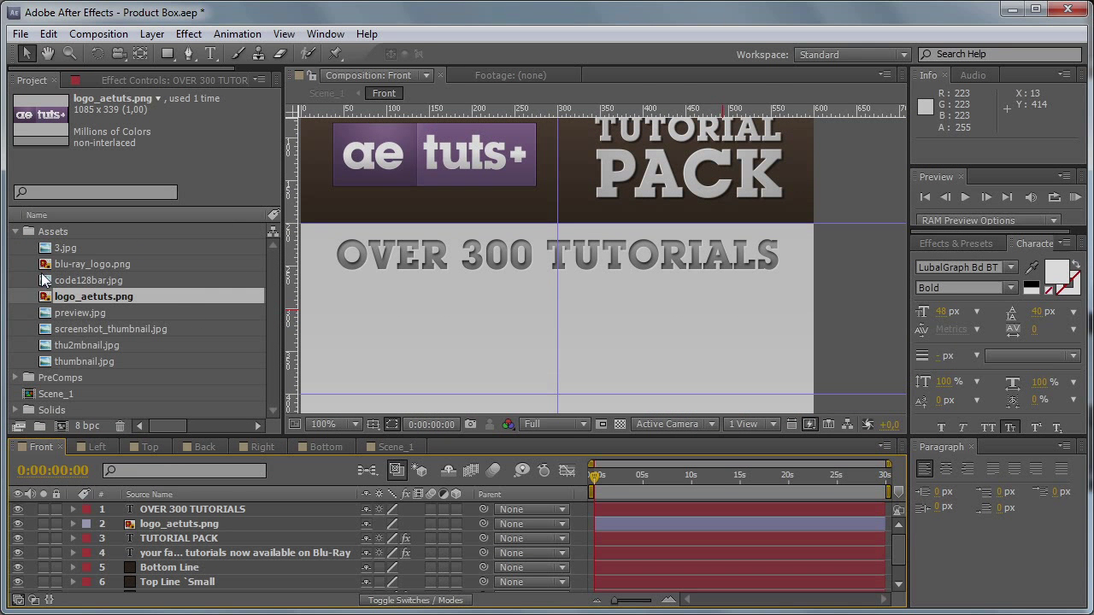
Step: Add a horizontal guide below the OVER 300 TUTORIALS heading at about 310 px
{"action": "left_click", "coordinate": [67, 246]}
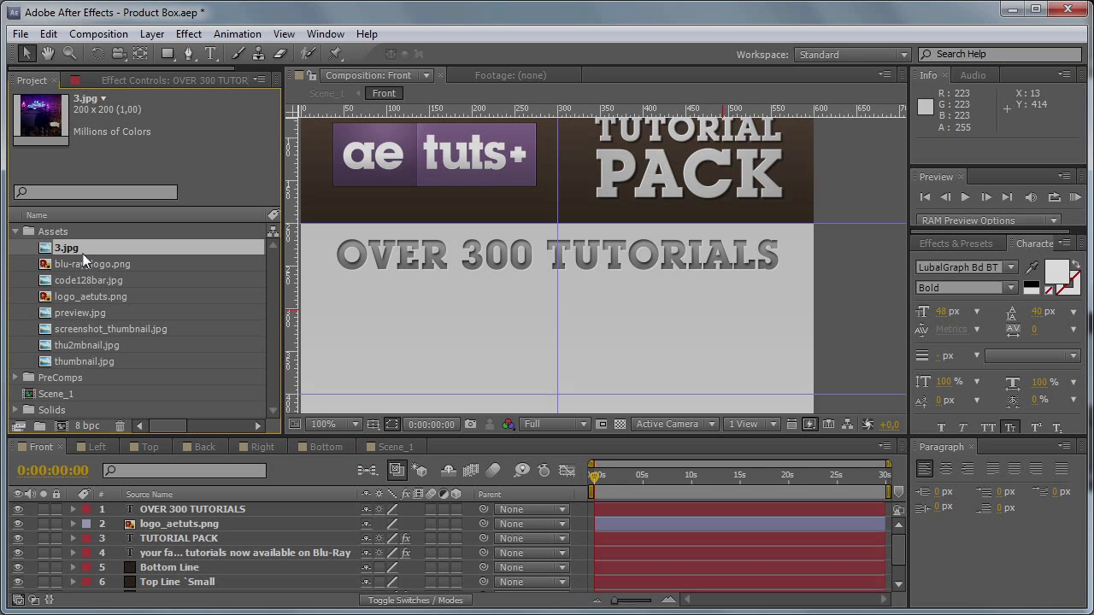
{"action": "left_click_drag", "start_coordinate": [604, 111], "coordinate": [638, 329]}
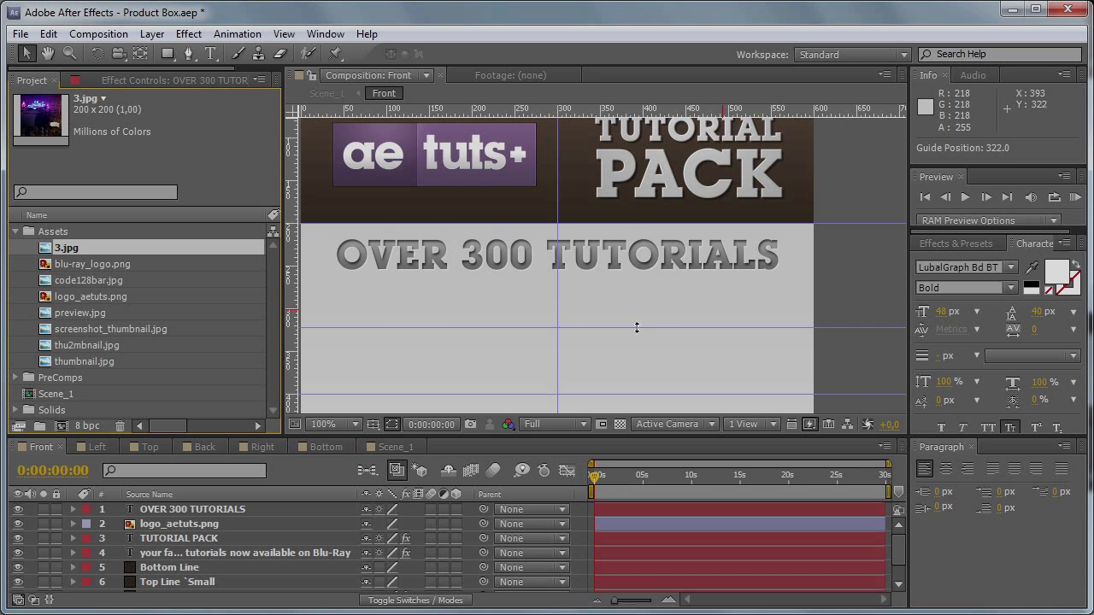
{"action": "key", "text": "grave"}
{"action": "key", "text": "period"}
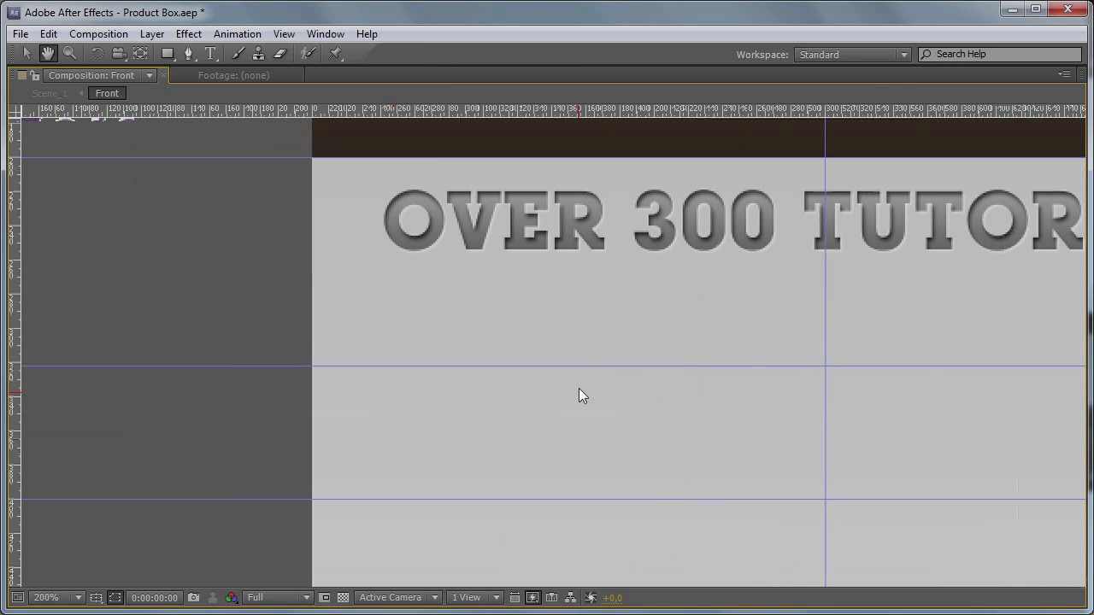
{"action": "mouse_move", "coordinate": [583, 360]}
{"action": "left_mouse_down"}
{"action": "mouse_move", "coordinate": [583, 322]}
{"action": "mouse_move", "coordinate": [584, 345]}
{"action": "mouse_move", "coordinate": [594, 346]}
{"action": "left_mouse_up"}
{"action": "key", "text": "comma"}
{"action": "key", "text": "grave"}
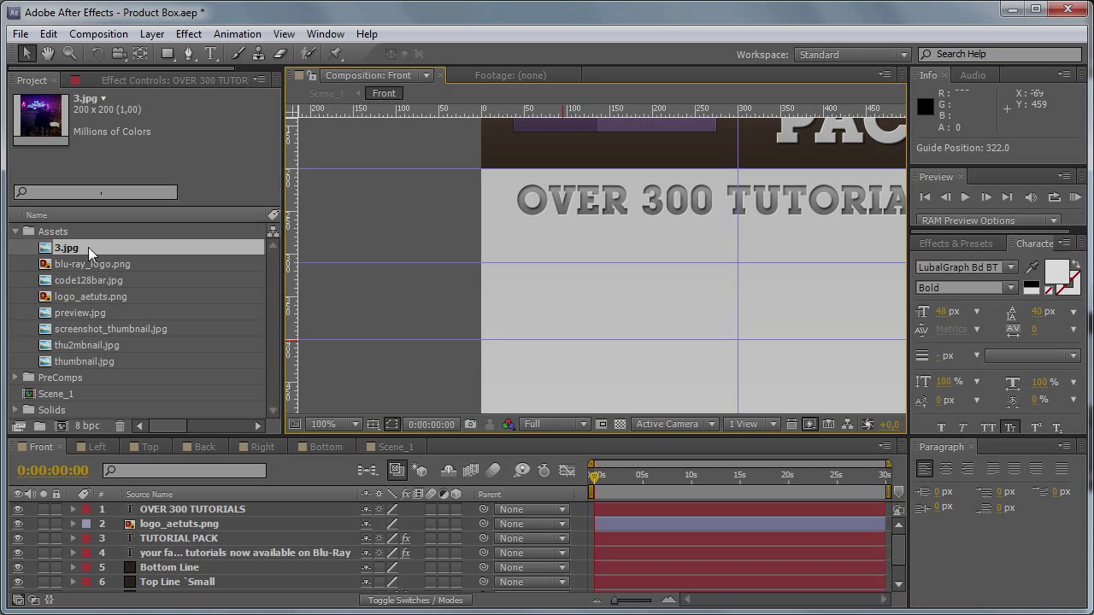
Step: Add 3.jpg to the Front composition as the top layer and scale it to 50%
{"action": "left_click_drag", "start_coordinate": [89, 247], "coordinate": [259, 509]}
{"action": "key", "text": "s"}
{"action": "left_click", "coordinate": [417, 524]}
{"action": "type", "text": "50"}
{"action": "key", "text": "Return"}
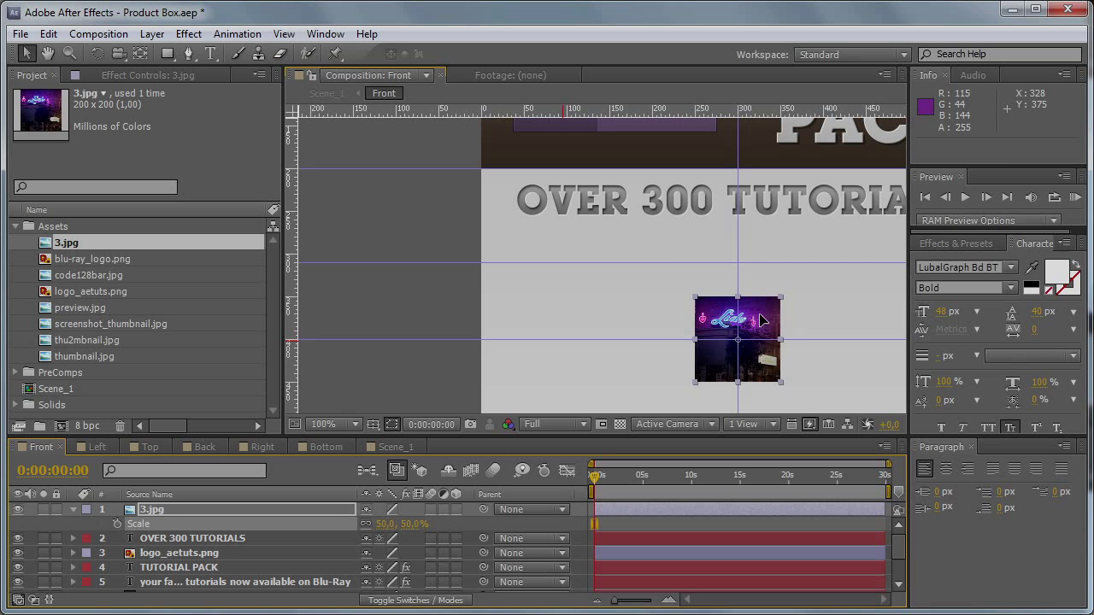
Step: Reduce the 3.jpg layer's scale to 45% and place it under the start of the heading at position 90, 310
{"action": "left_click_drag", "start_coordinate": [716, 318], "coordinate": [725, 253]}
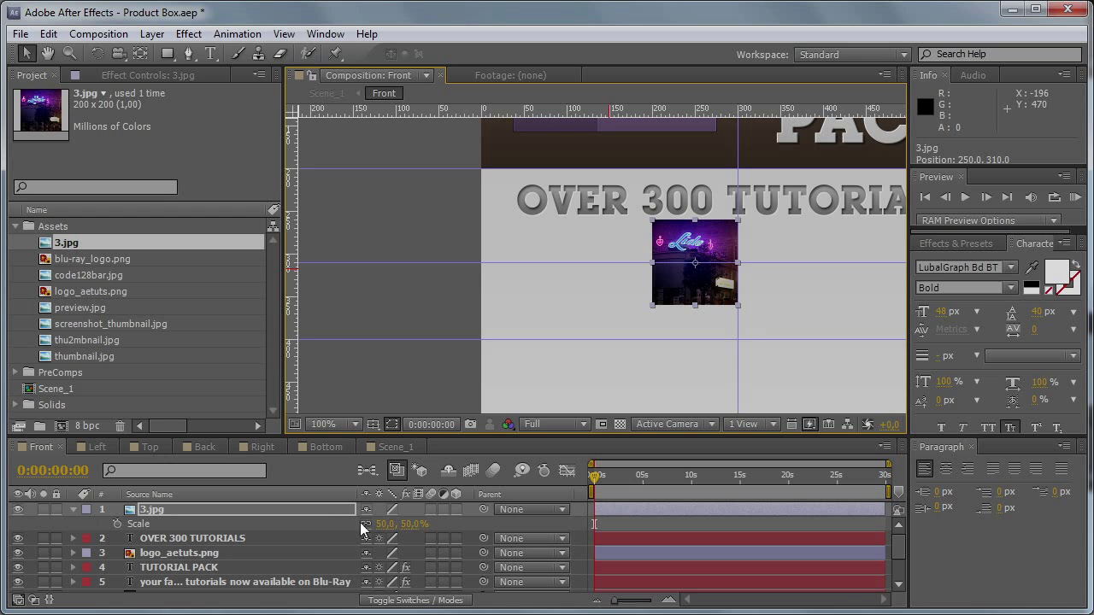
{"action": "left_click_drag", "start_coordinate": [415, 524], "coordinate": [411, 524]}
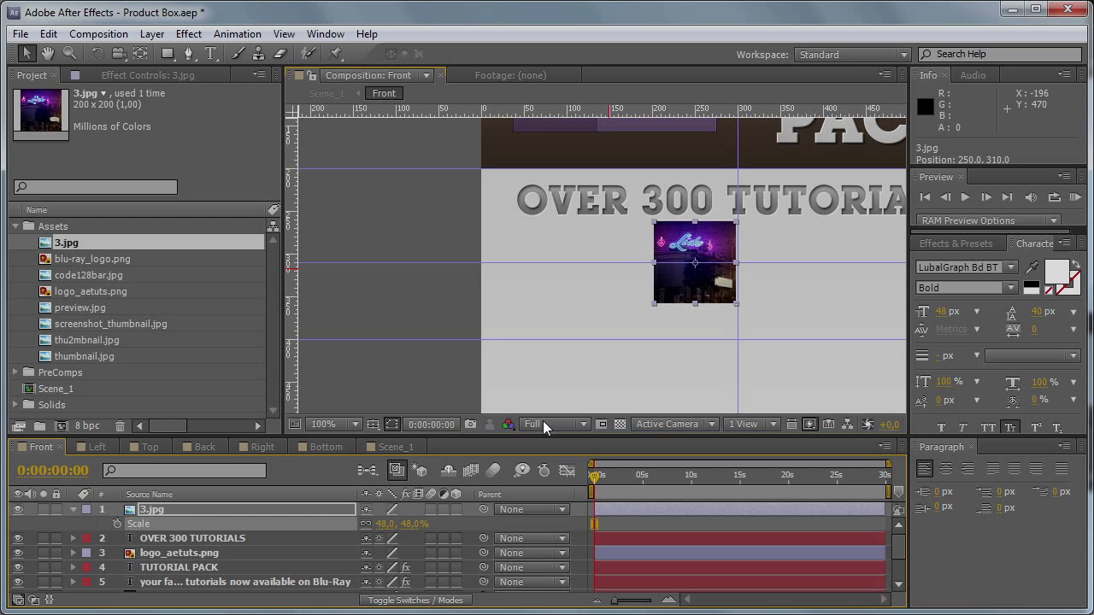
{"action": "left_click_drag", "start_coordinate": [703, 288], "coordinate": [686, 289]}
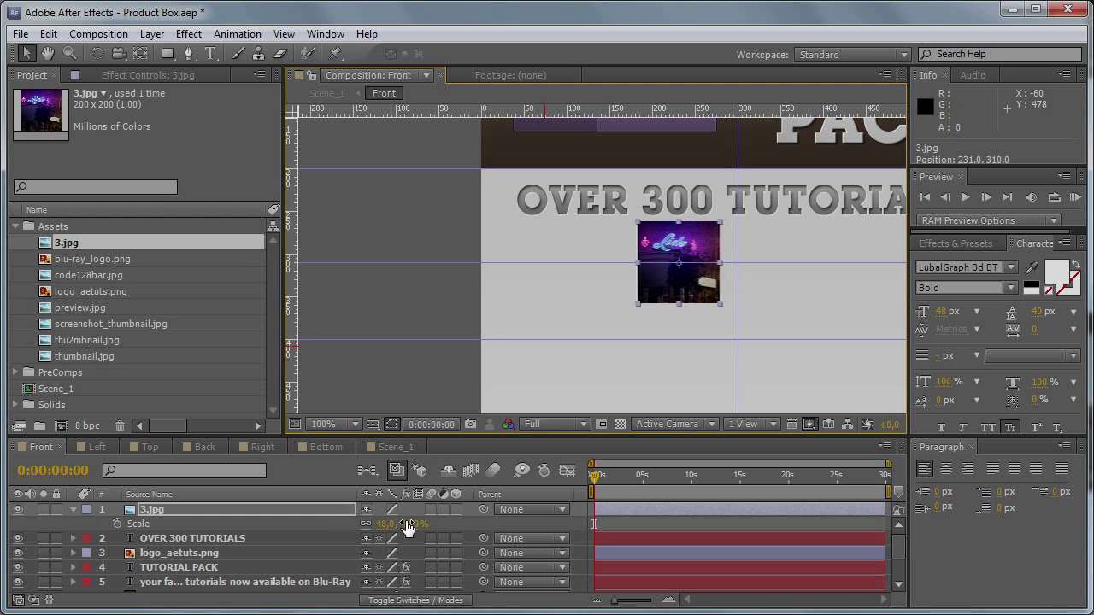
{"action": "type", "text": "45"}
{"action": "key", "text": "Return"}
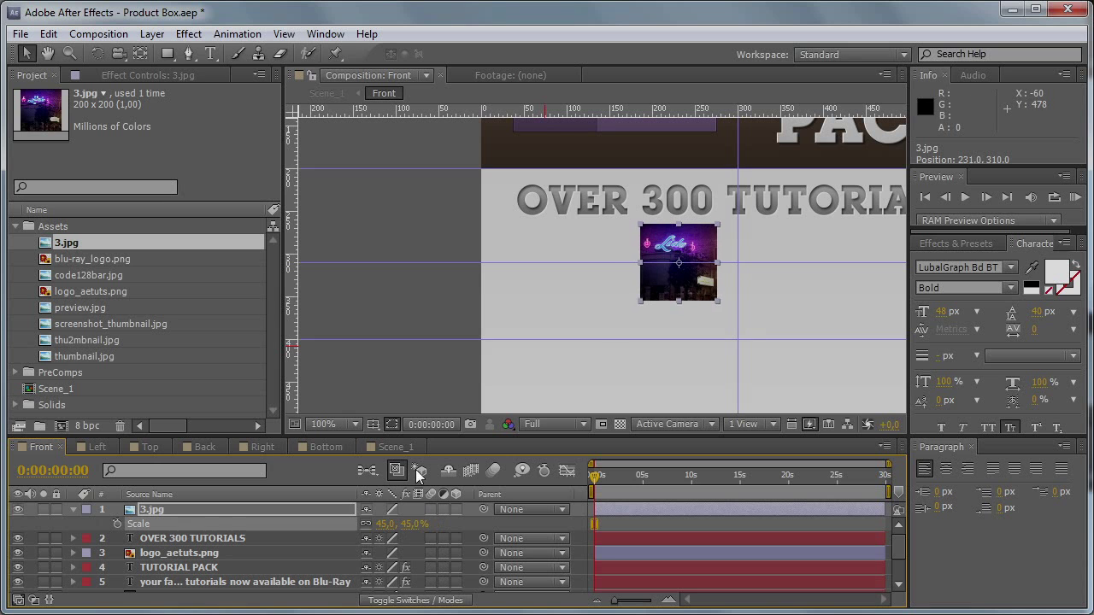
{"action": "left_click_drag", "start_coordinate": [692, 289], "coordinate": [573, 289]}
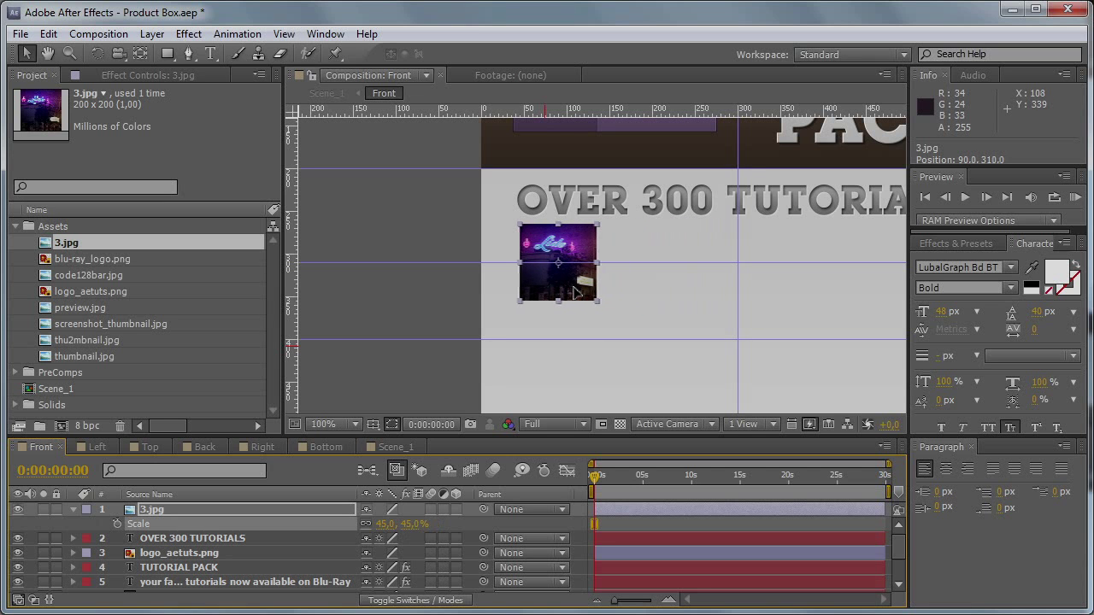
Step: Add screenshot_thumbnail.jpg as the top layer of the Front composition and scale it to 45%
{"action": "left_click", "coordinate": [73, 276]}
{"action": "left_click", "coordinate": [86, 262]}
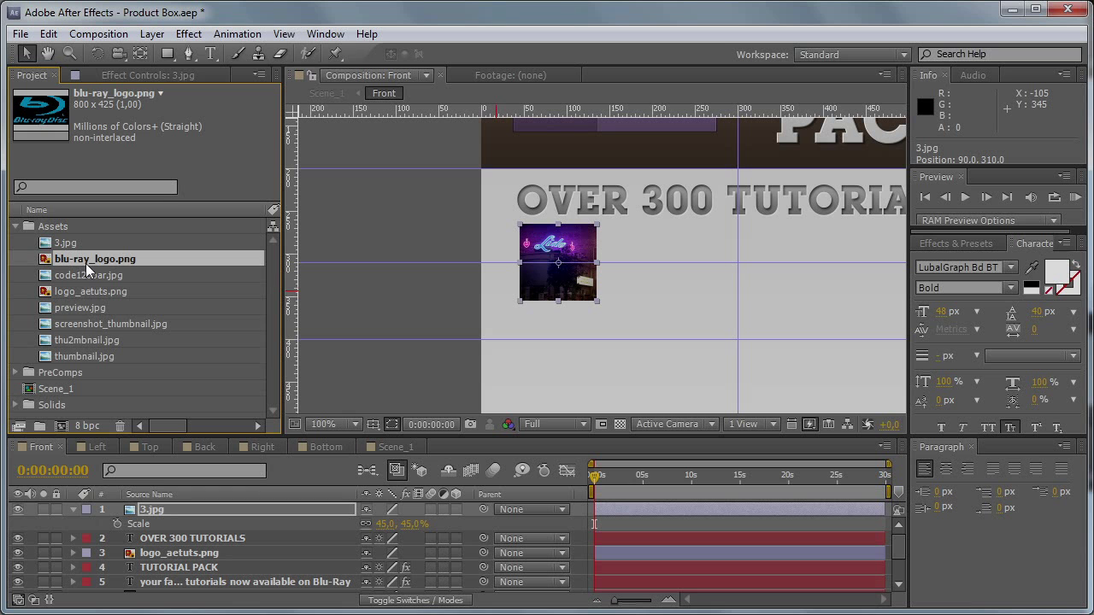
{"action": "left_click", "coordinate": [83, 307]}
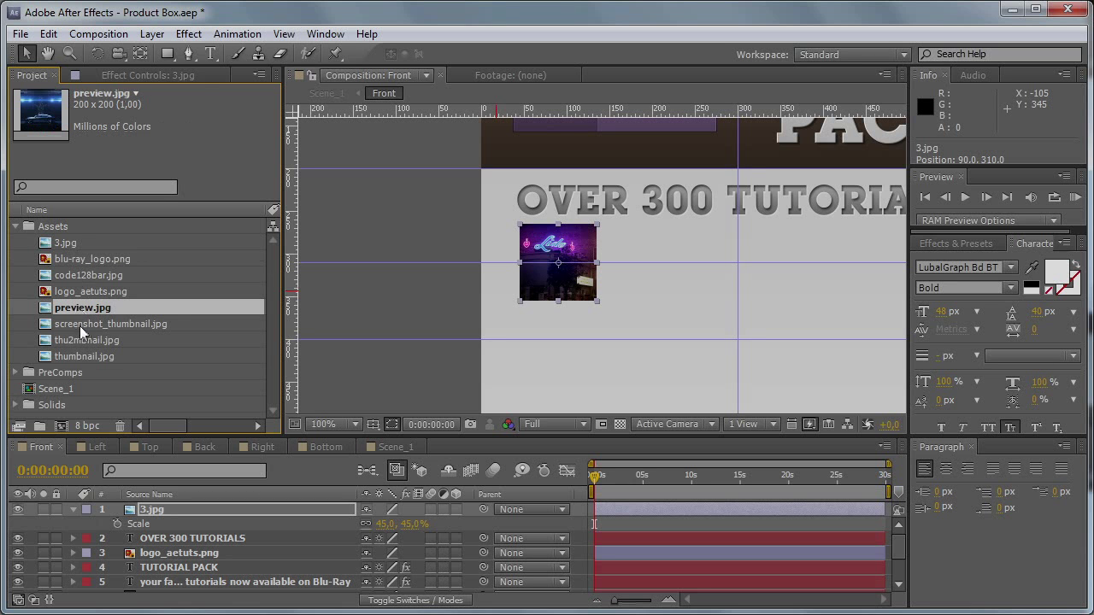
{"action": "left_click", "coordinate": [80, 326]}
{"action": "left_click_drag", "start_coordinate": [93, 329], "coordinate": [378, 518]}
{"action": "key", "text": "s"}
{"action": "left_click", "coordinate": [402, 524]}
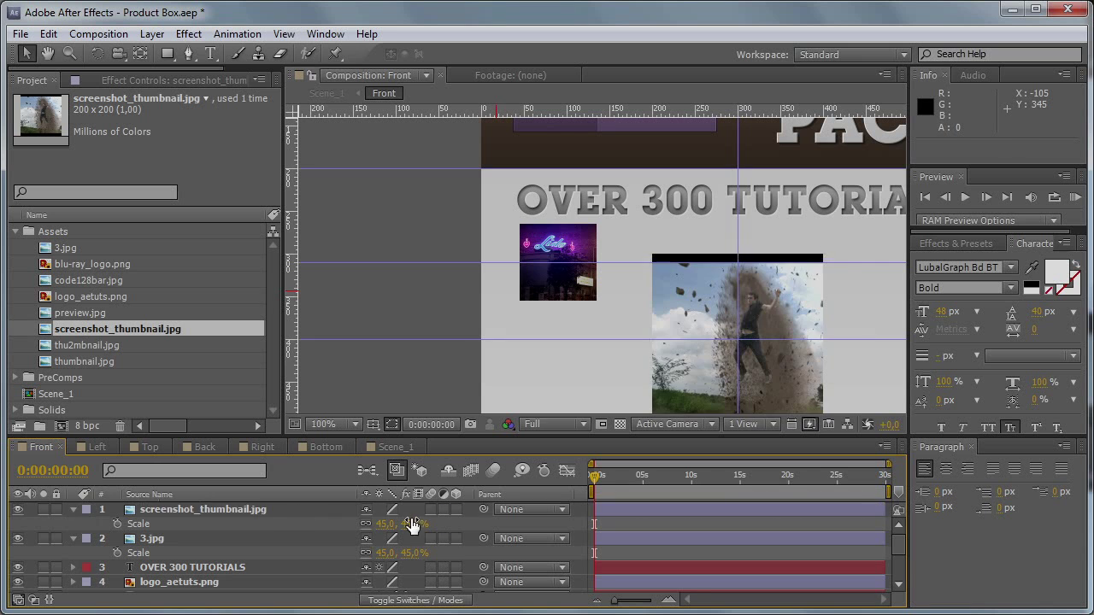
{"action": "type", "text": "45"}
{"action": "key", "text": "Return"}
Step: Place the screenshot_thumbnail.jpg layer on the lower heading guide beside 3.jpg, at position 210, 310
{"action": "left_click_drag", "start_coordinate": [773, 379], "coordinate": [761, 291]}
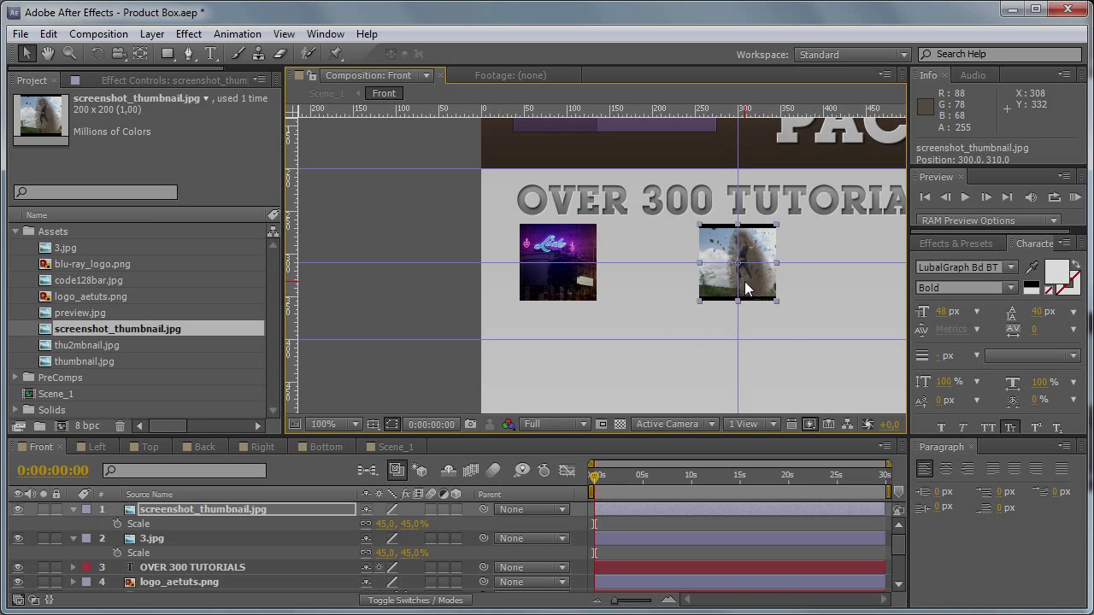
{"action": "key", "text": "shift+Left"}
{"action": "key", "text": "shift+Left"}
{"action": "key", "text": "shift+Left"}
{"action": "key", "text": "shift+Left"}
{"action": "key", "text": "shift+Left"}
{"action": "key", "text": "shift+Left"}
{"action": "key", "text": "shift+Left"}
{"action": "key", "text": "shift+Left"}
{"action": "key", "text": "shift+Left"}
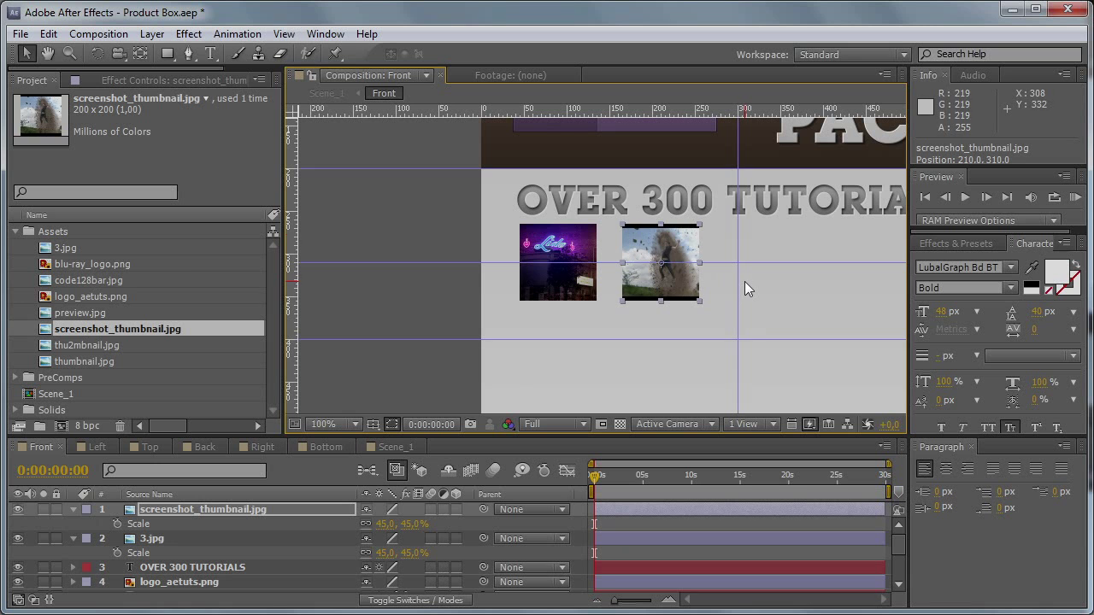
Step: Preview the image assets and add preview.jpg as the top layer of the Front composition
{"action": "left_click", "coordinate": [101, 346]}
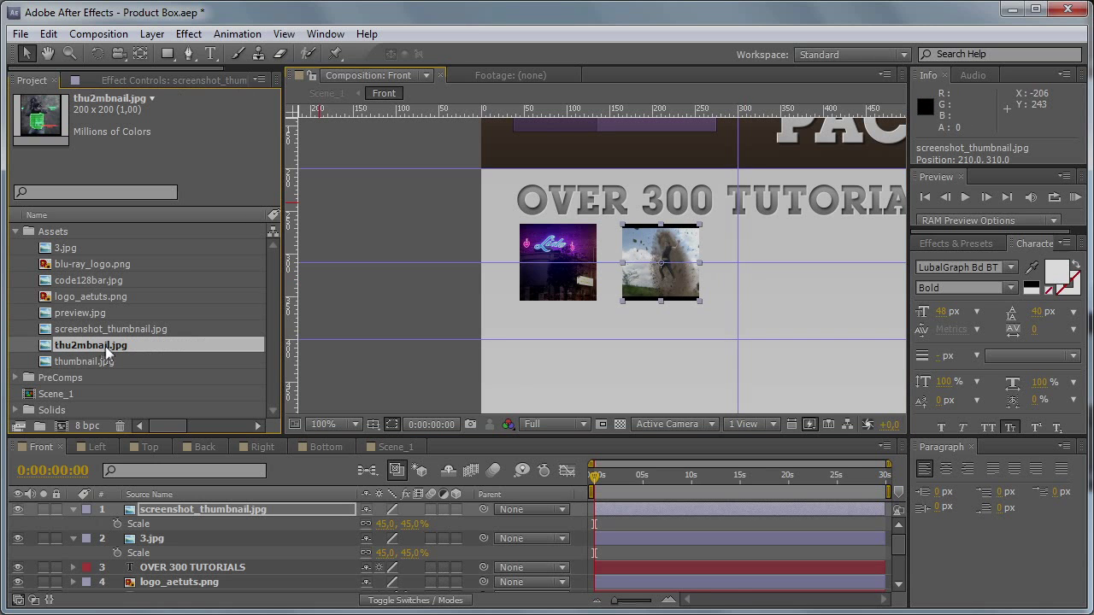
{"action": "left_click", "coordinate": [90, 278]}
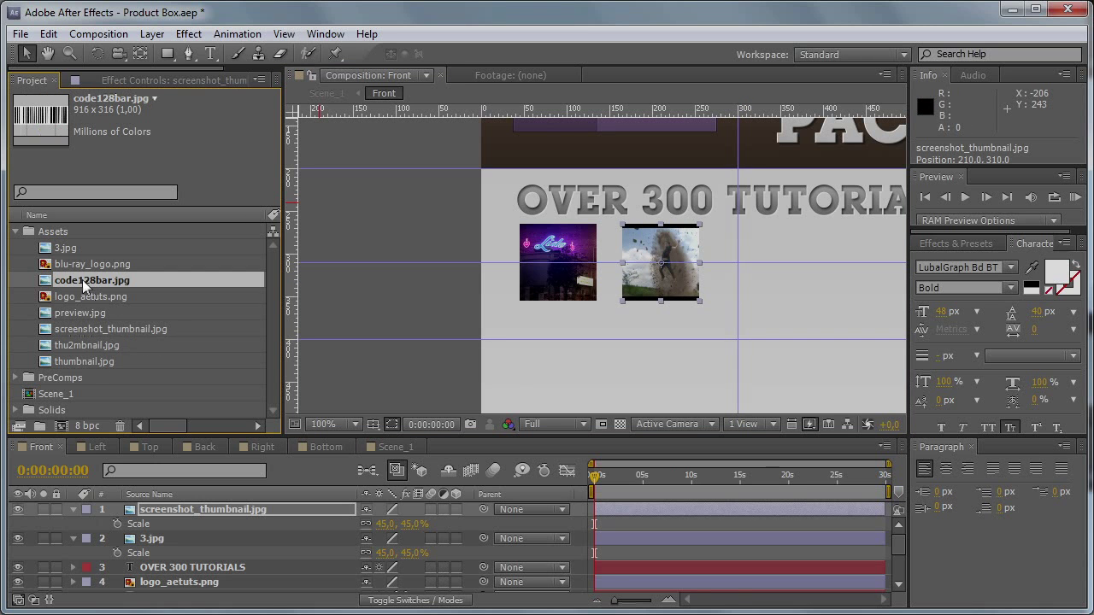
{"action": "left_click", "coordinate": [87, 265]}
{"action": "left_click", "coordinate": [87, 282]}
{"action": "left_click", "coordinate": [89, 299]}
{"action": "left_click", "coordinate": [88, 313]}
{"action": "left_click_drag", "start_coordinate": [88, 313], "coordinate": [197, 506]}
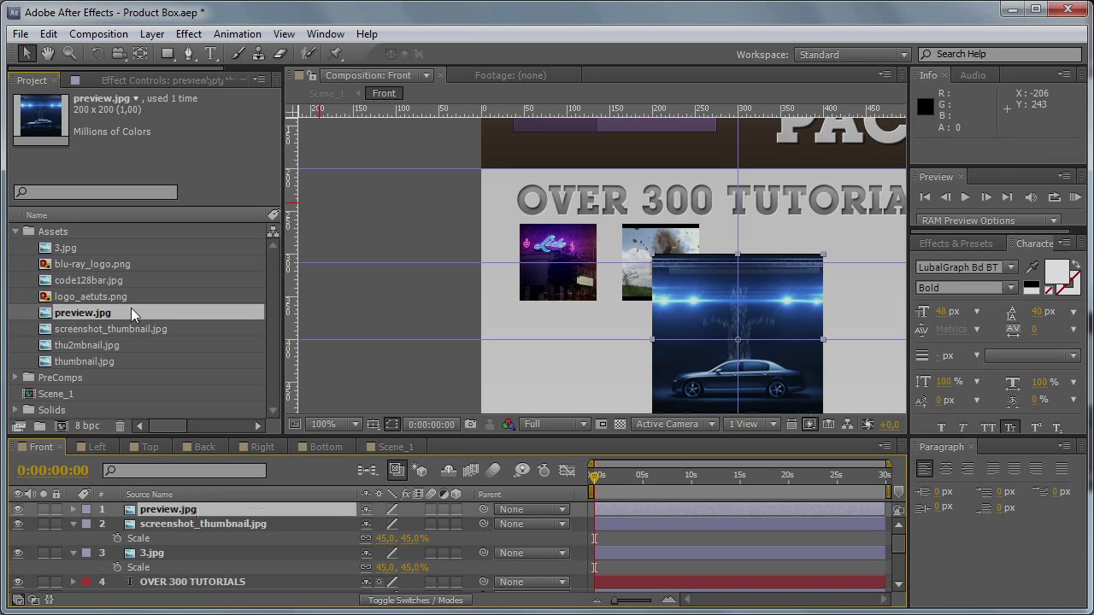
Step: Add thu2mbnail.jpg and thumbnail.jpg above preview.jpg and scale these three layers to 45%
{"action": "left_click", "coordinate": [83, 346]}
{"action": "left_click", "coordinate": [84, 361], "text": "shift"}
{"action": "left_click_drag", "start_coordinate": [83, 361], "coordinate": [225, 511]}
{"action": "left_click", "coordinate": [312, 541], "text": "ctrl"}
{"action": "key", "text": "s"}
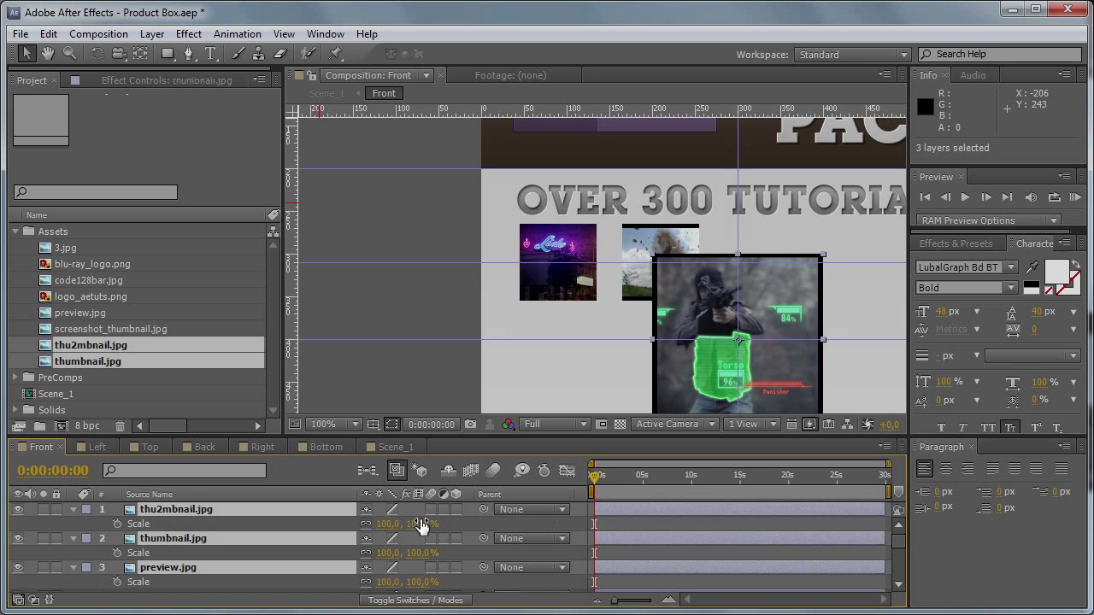
{"action": "left_click_drag", "start_coordinate": [422, 525], "coordinate": [406, 532]}
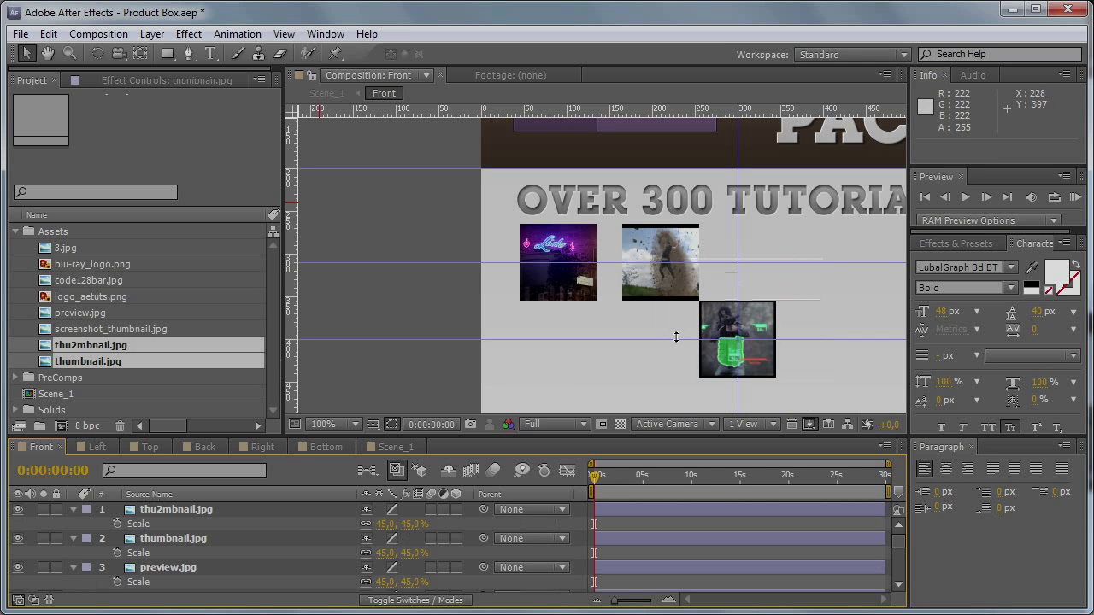
Step: Line up the three new thumbnails in the row under the heading, with preview.jpg centred at position 300, 310
{"action": "left_click", "coordinate": [285, 513]}
{"action": "left_click_drag", "start_coordinate": [772, 353], "coordinate": [776, 250]}
{"action": "left_click_drag", "start_coordinate": [566, 321], "coordinate": [558, 261]}
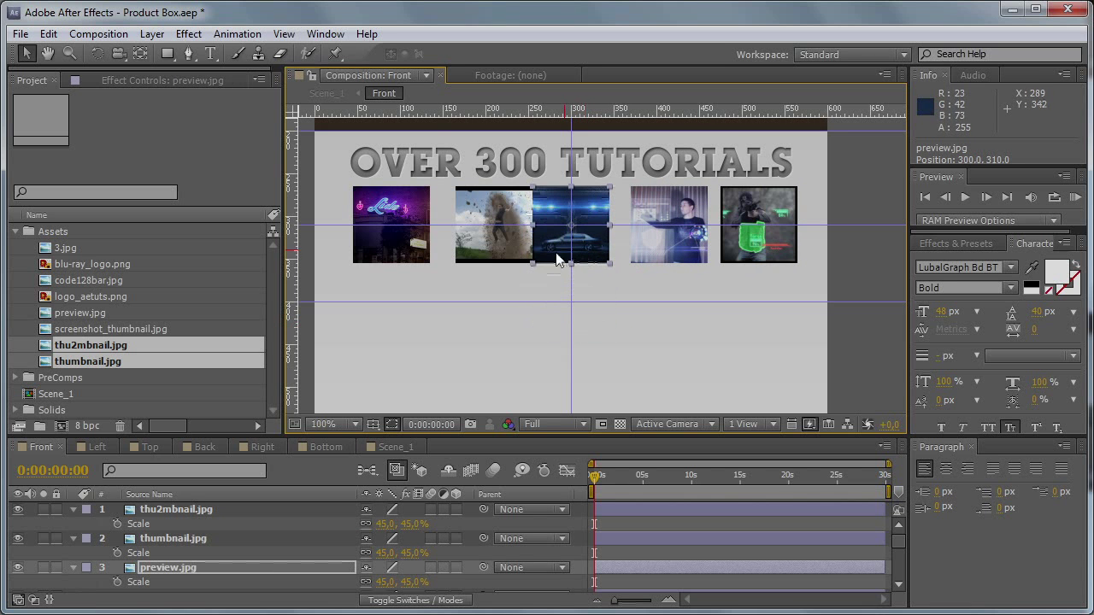
Step: Shift screenshot_thumbnail.jpg left to leave a gap beside preview.jpg, and move 3.jpg left to position 70, 310
{"action": "left_click", "coordinate": [482, 258]}
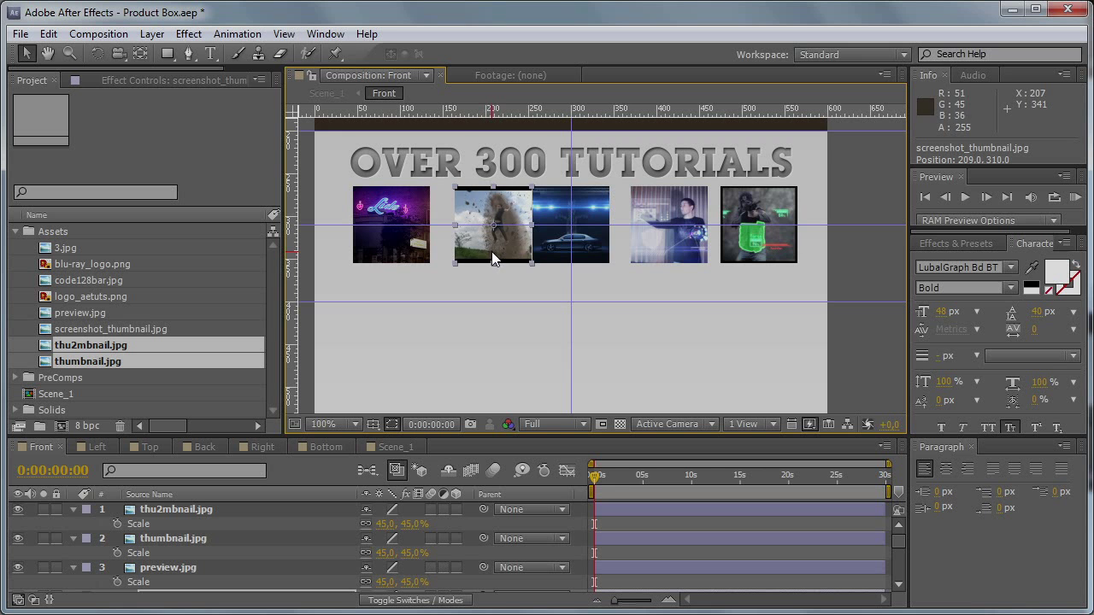
{"action": "key", "text": "shift+Left"}
{"action": "key", "text": "space"}
{"action": "left_click_drag", "start_coordinate": [496, 256], "coordinate": [641, 264]}
{"action": "left_click", "coordinate": [527, 260]}
{"action": "key", "text": "shift+Left"}
{"action": "key", "text": "shift+Left"}
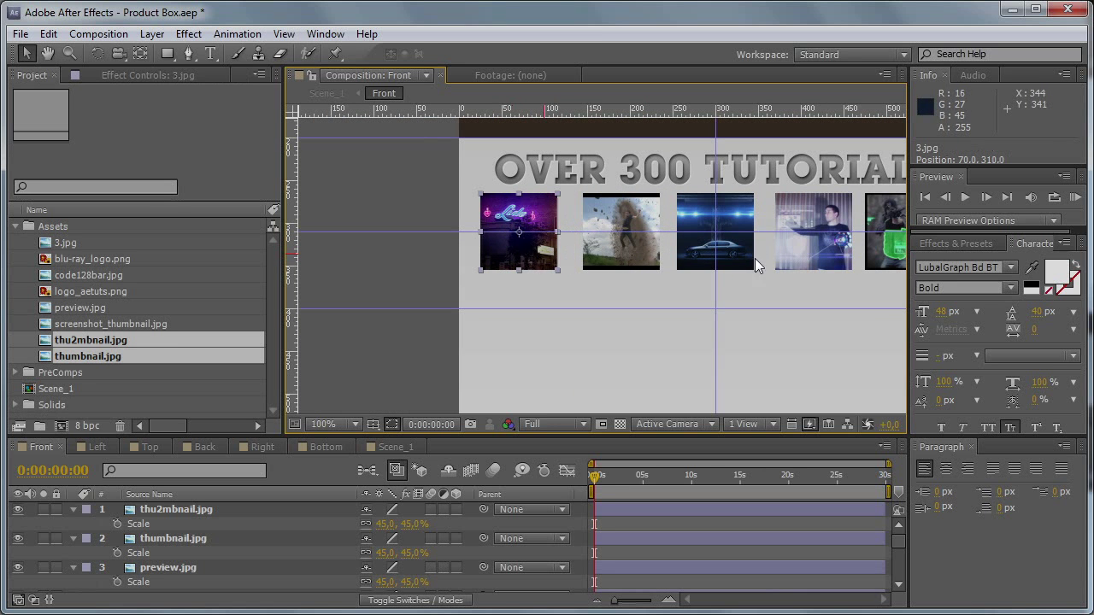
Step: Move the thu2mbnail.jpg thumbnail right to position 530, 310 at the end of the row
{"action": "key", "text": "space"}
{"action": "left_click_drag", "start_coordinate": [755, 258], "coordinate": [598, 263]}
{"action": "left_click", "coordinate": [645, 267]}
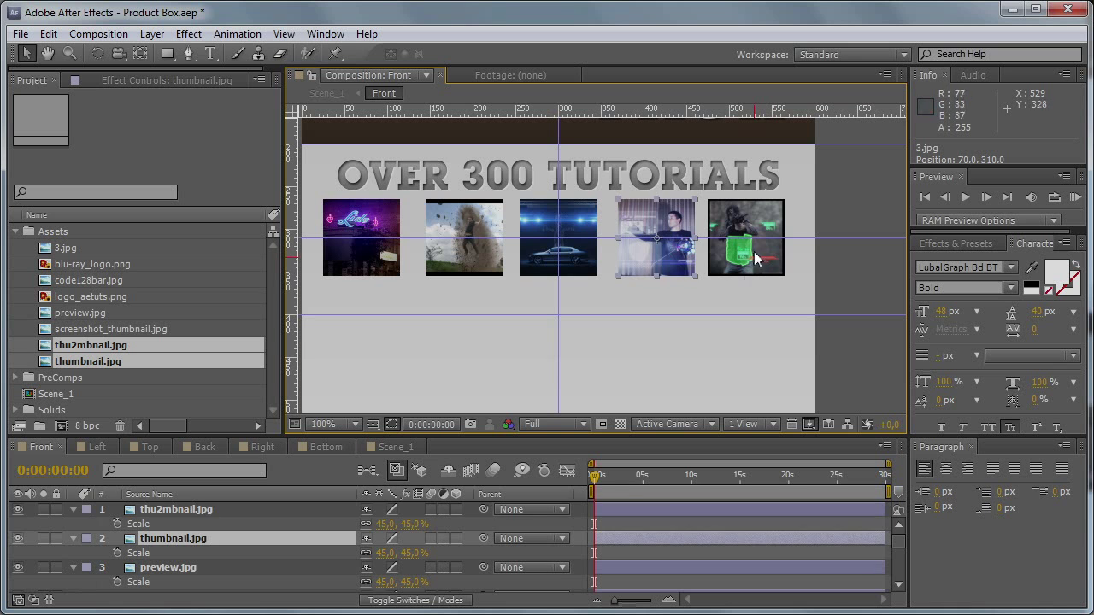
{"action": "left_click", "coordinate": [753, 252]}
{"action": "key", "text": "shift+Right"}
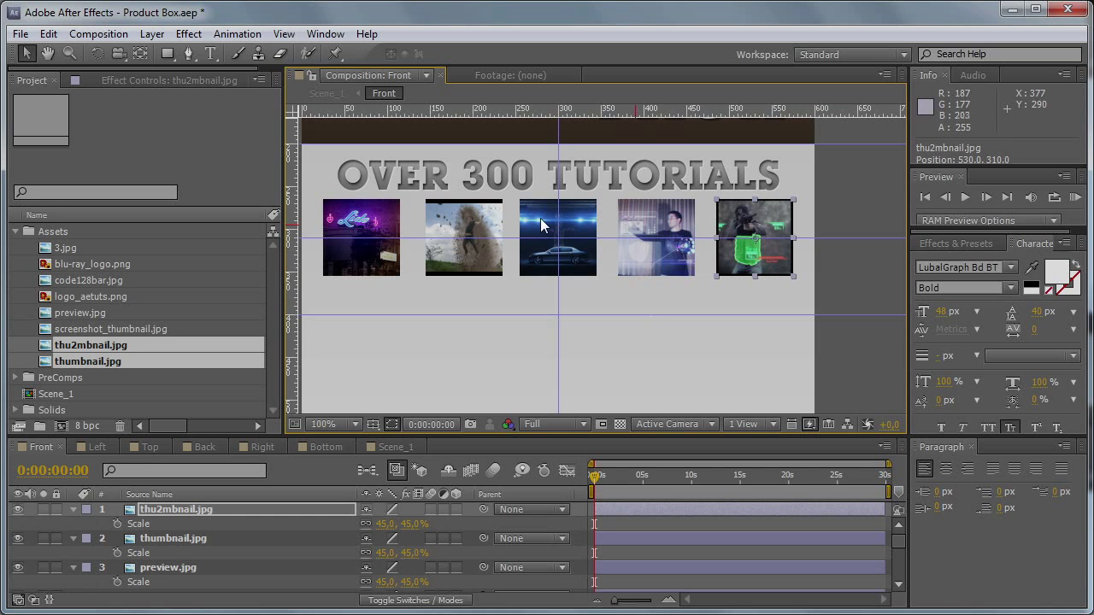
Step: Move all five thumbnails together 10 px down from the heading and collapse their layer properties
{"action": "left_click", "coordinate": [356, 267], "text": "shift"}
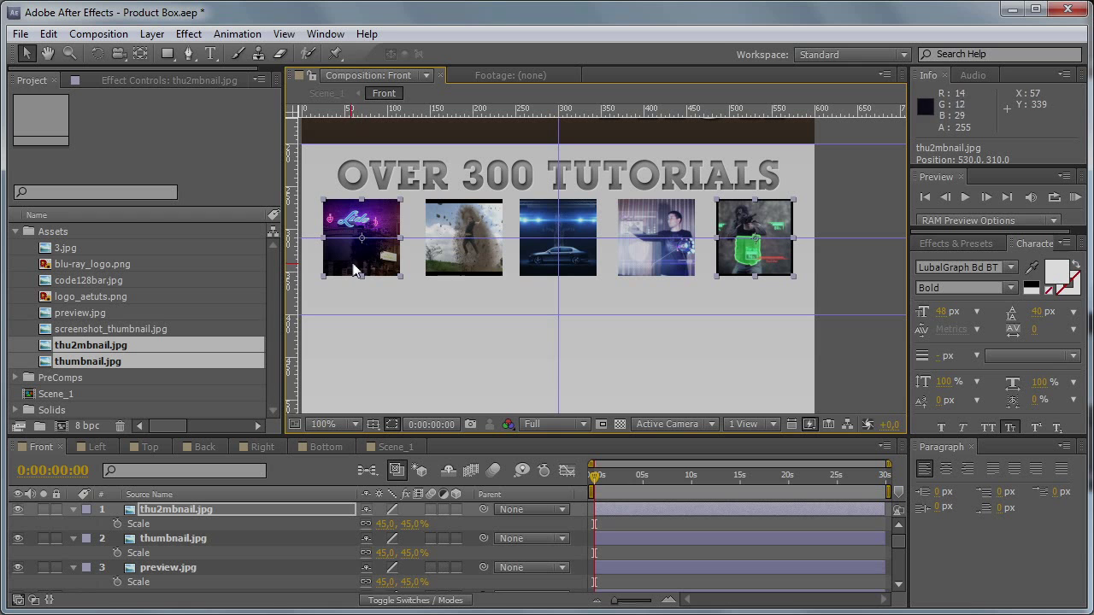
{"action": "left_click", "coordinate": [464, 255], "text": "shift"}
{"action": "left_click", "coordinate": [581, 250], "text": "shift"}
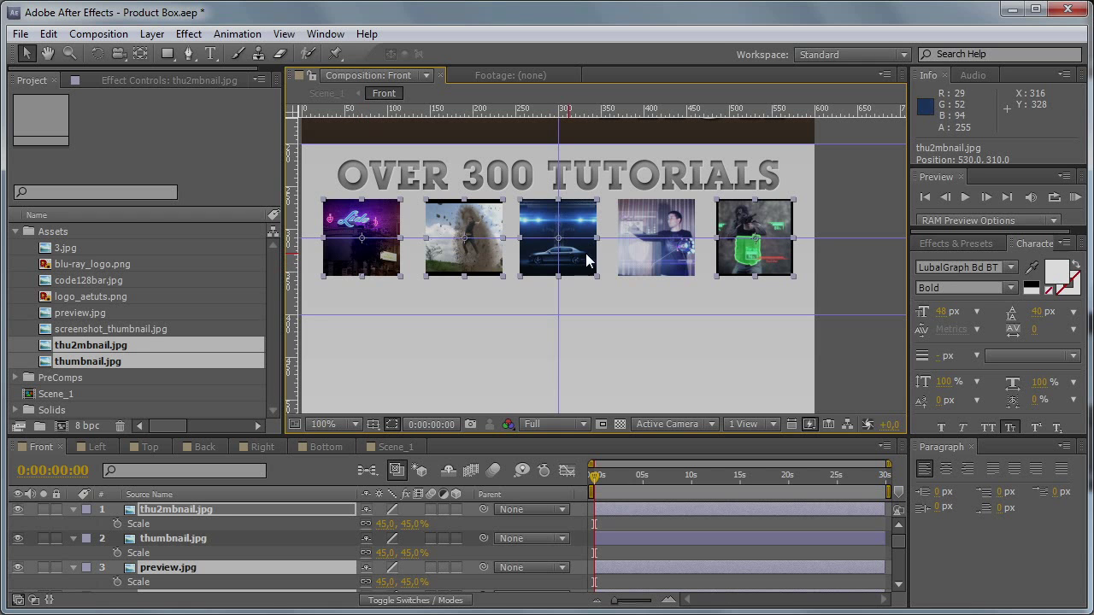
{"action": "left_click", "coordinate": [671, 258], "text": "shift"}
{"action": "key", "text": "shift+Down"}
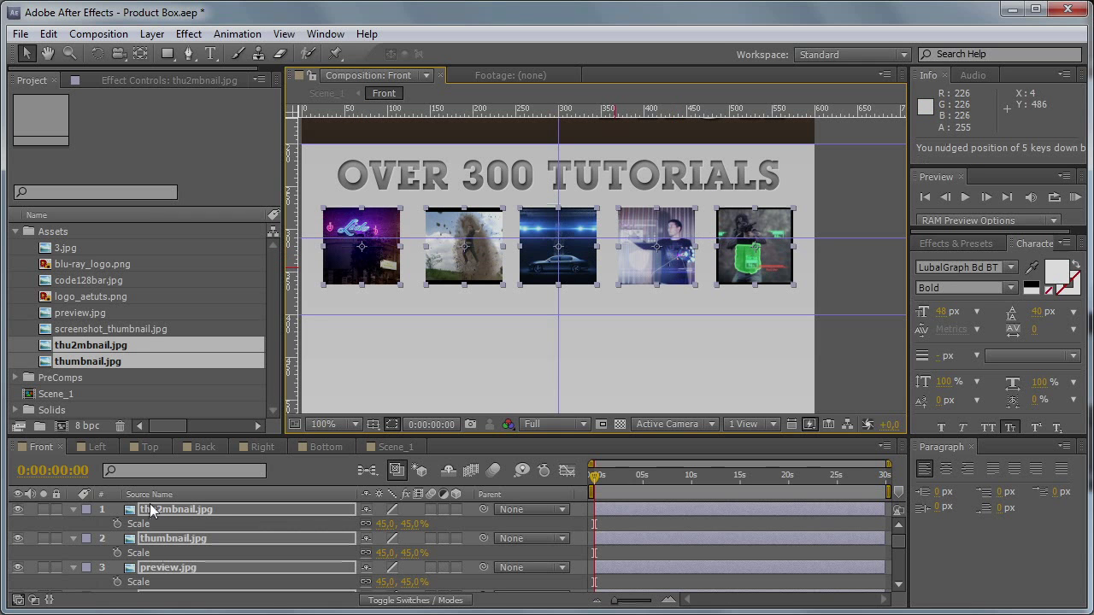
{"action": "left_click", "coordinate": [72, 509]}
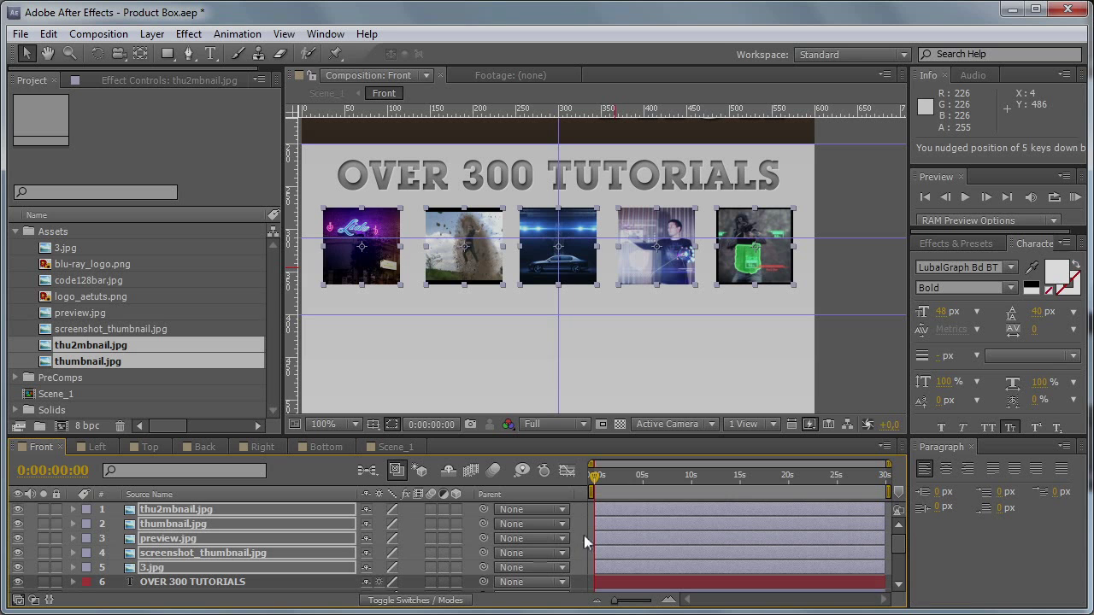
{"action": "left_click", "coordinate": [583, 535]}
Step: Duplicate the OVER 300 TUTORIALS text layer, put the copy on top of the layer stack and place it below the thumbnails at about 41, 434.7
{"action": "left_click", "coordinate": [195, 582]}
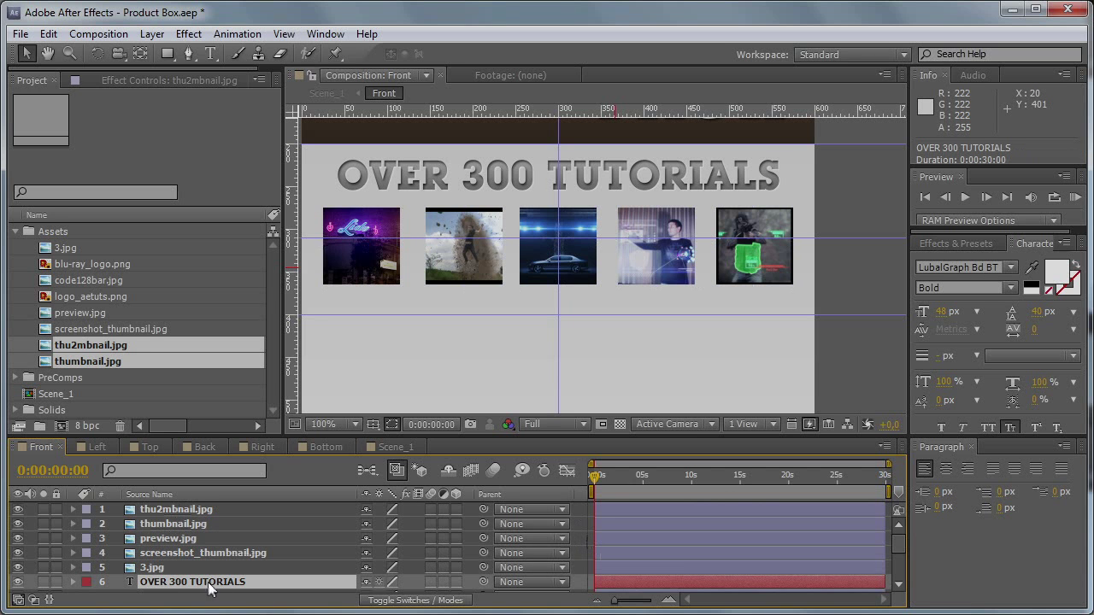
{"action": "key", "text": "ctrl+d"}
{"action": "left_click_drag", "start_coordinate": [202, 586], "coordinate": [249, 507]}
{"action": "left_click_drag", "start_coordinate": [597, 181], "coordinate": [598, 335]}
Step: Replace the duplicated heading's text with "including all premium tutorials!!!"
{"action": "double_click", "coordinate": [592, 333]}
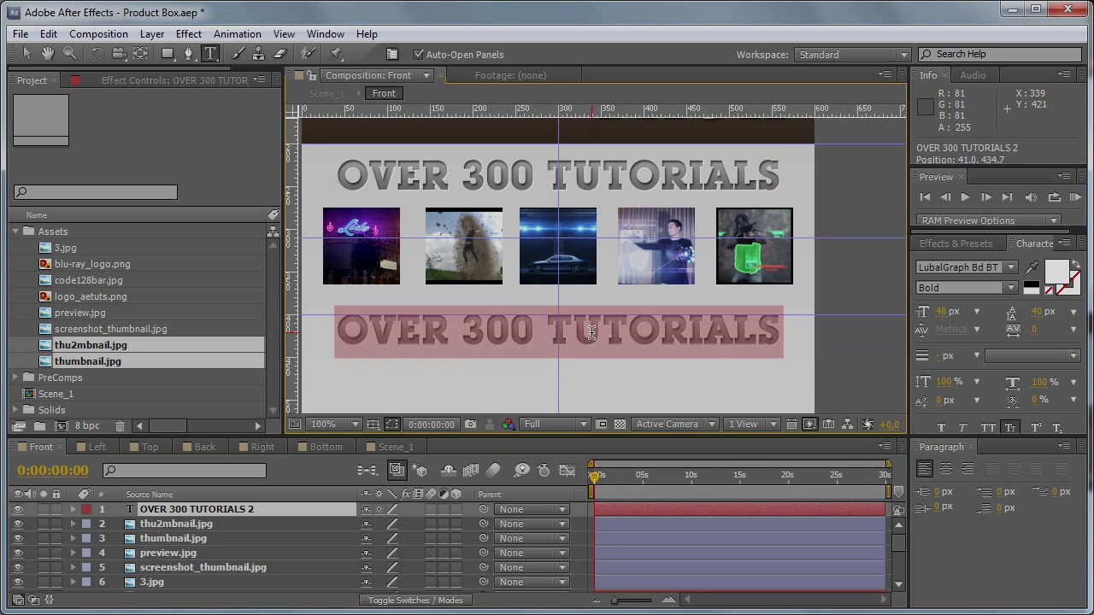
{"action": "type", "text": "INCLU"}
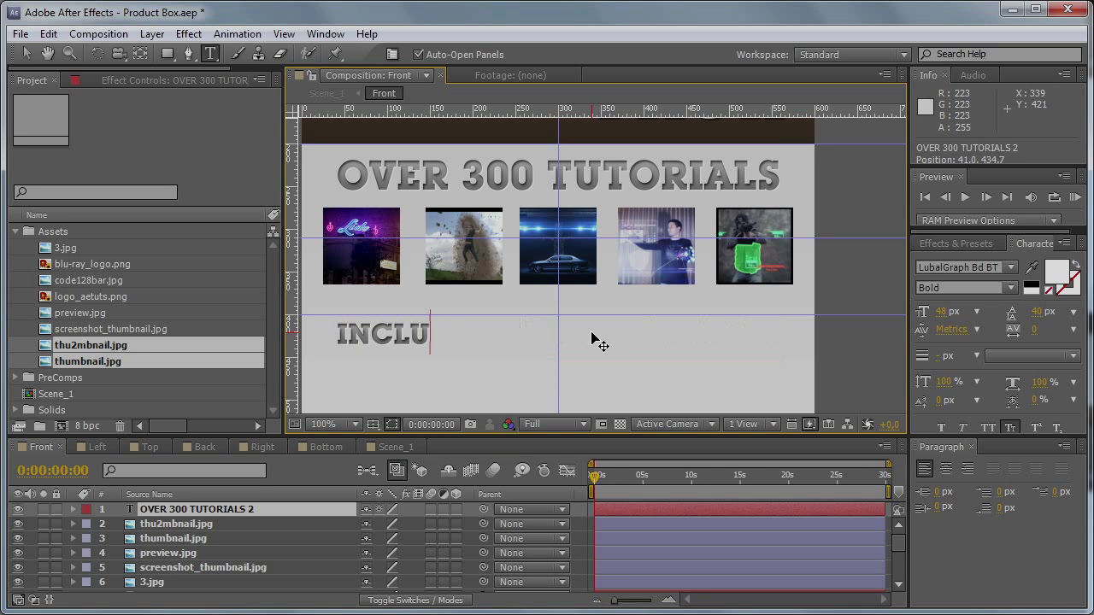
{"action": "type", "text": "DING ALL "}
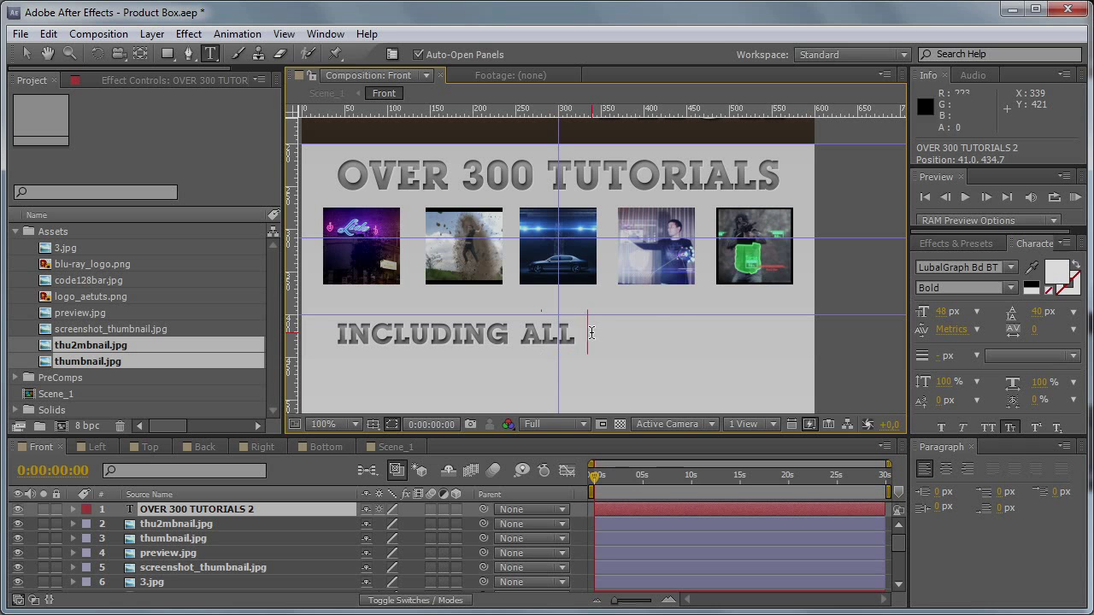
{"action": "type", "text": "PREMIUM"}
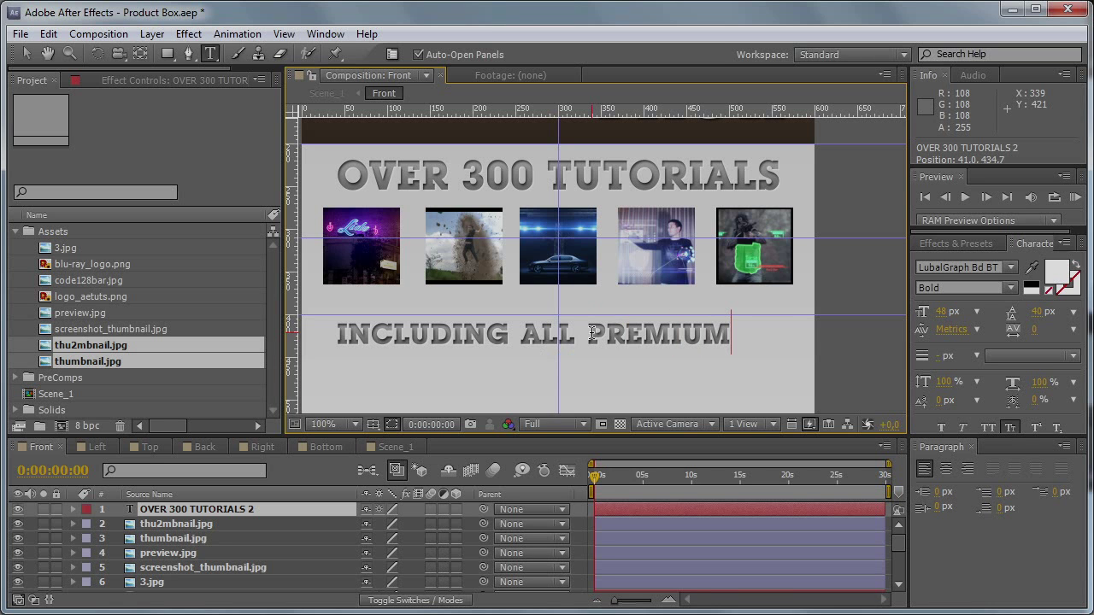
{"action": "type", "text": " TUTO"}
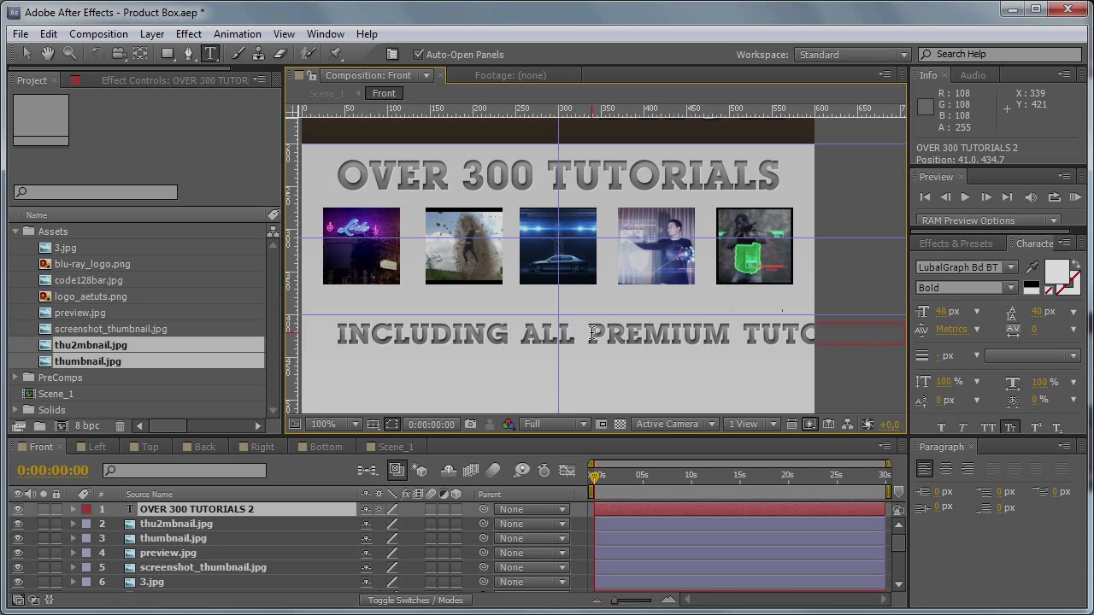
{"action": "left_click", "coordinate": [27, 54]}
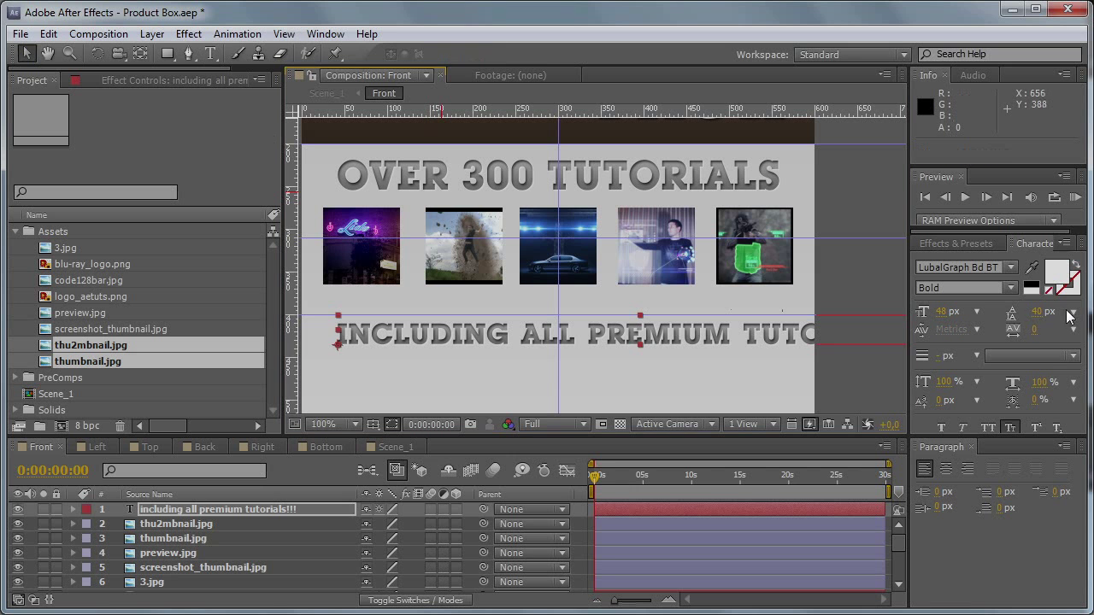
Step: Reduce the "including all premium tutorials!!!" line to 40 px and fit it across the box directly beneath the thumbnails
{"action": "left_click_drag", "start_coordinate": [950, 311], "coordinate": [937, 311]}
{"action": "key", "text": "grave"}
{"action": "left_click_drag", "start_coordinate": [622, 436], "coordinate": [586, 398]}
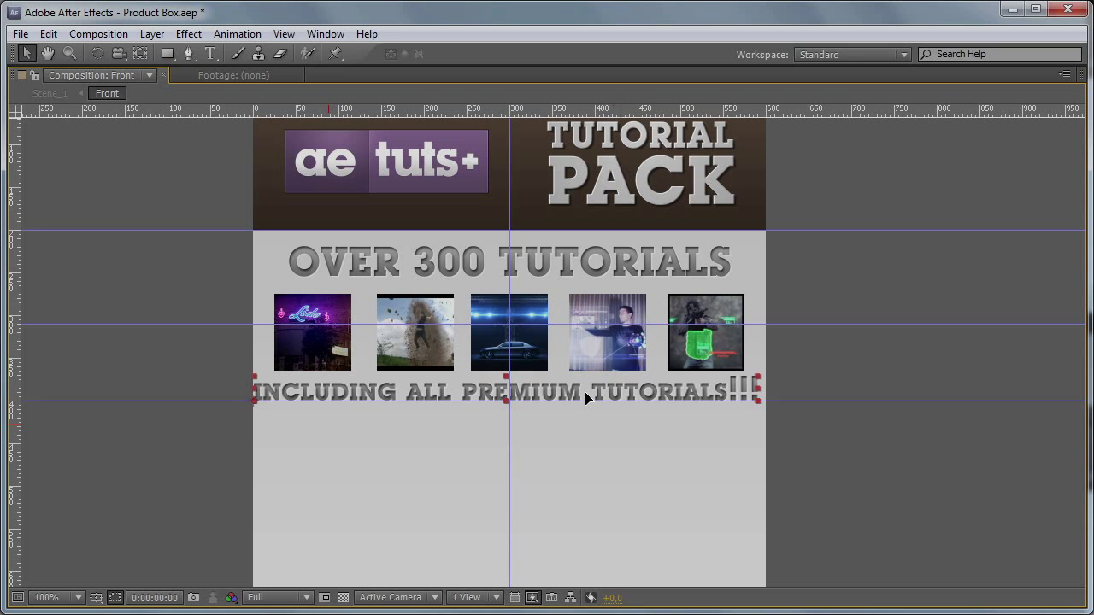
{"action": "double_click", "coordinate": [601, 393]}
{"action": "key", "text": "grave"}
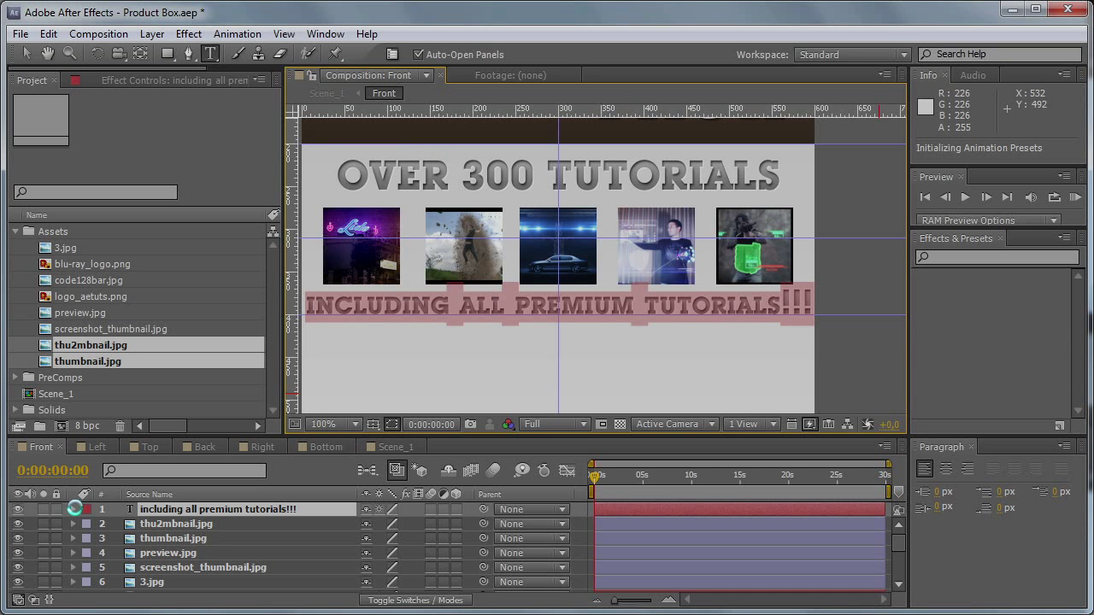
{"action": "left_click", "coordinate": [211, 510]}
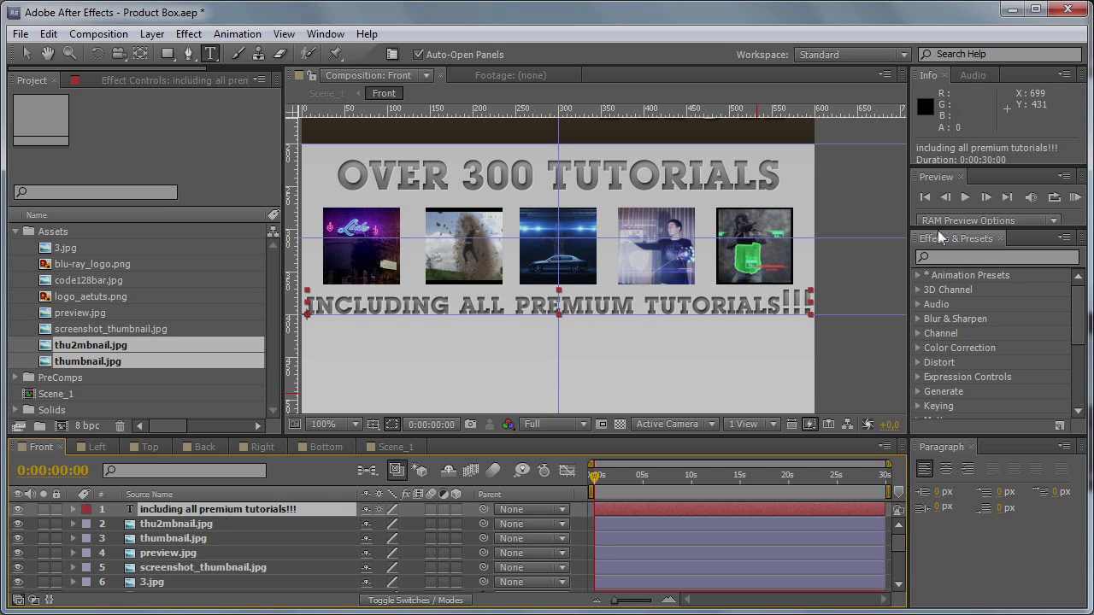
{"action": "double_click", "coordinate": [205, 510]}
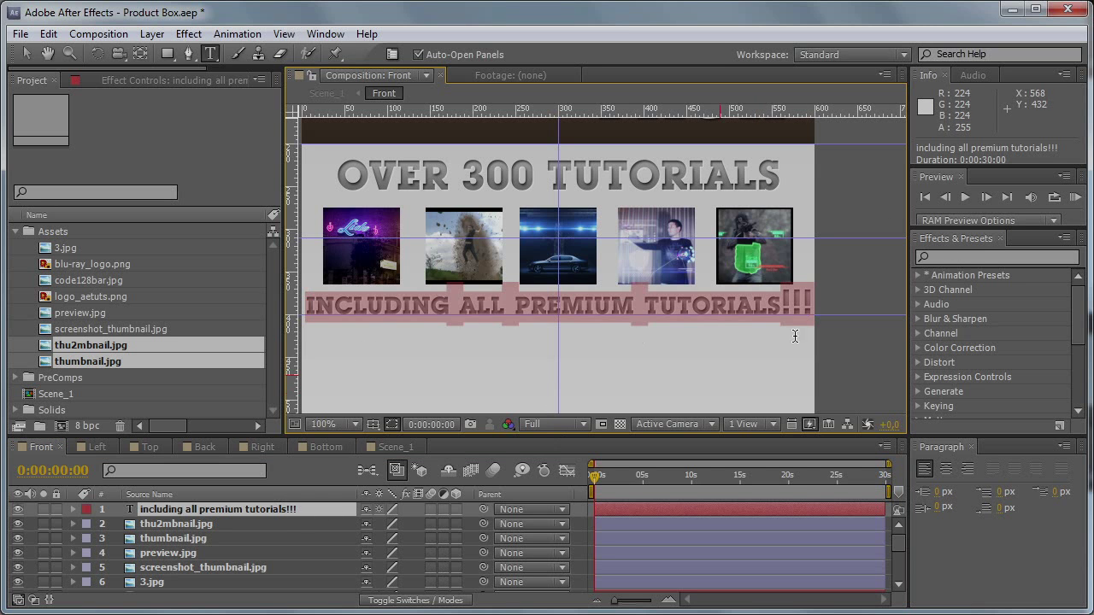
{"action": "left_click", "coordinate": [815, 306]}
{"action": "key", "text": "Return"}
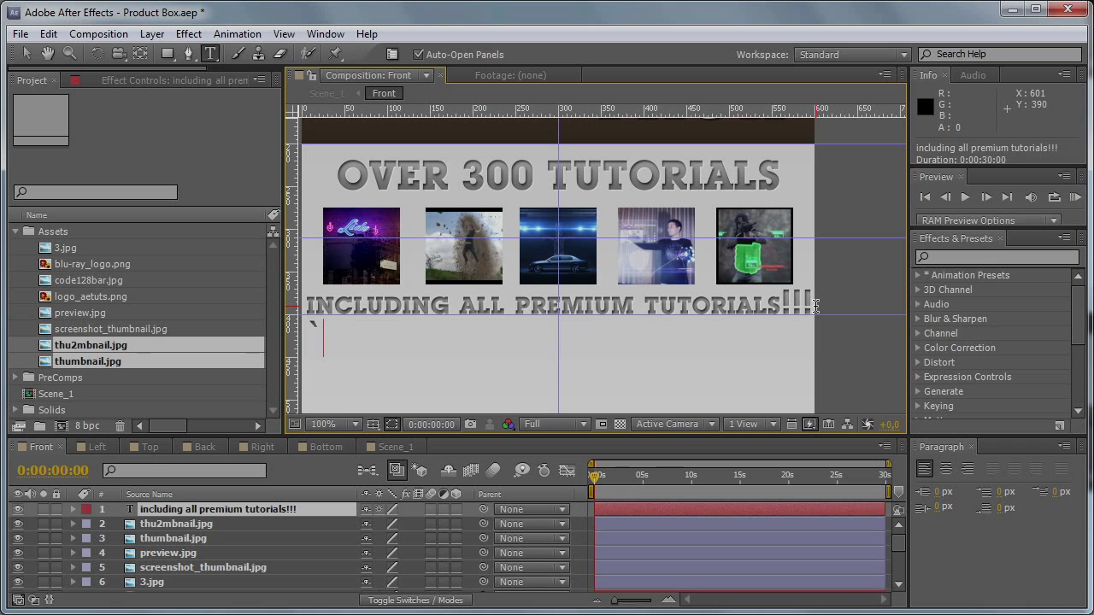
{"action": "key", "text": "BackSpace"}
{"action": "type", "text": "NO"}
{"action": "key", "text": "BackSpace"}
{"action": "key", "text": "BackSpace"}
{"action": "type", "text": "NOW "}
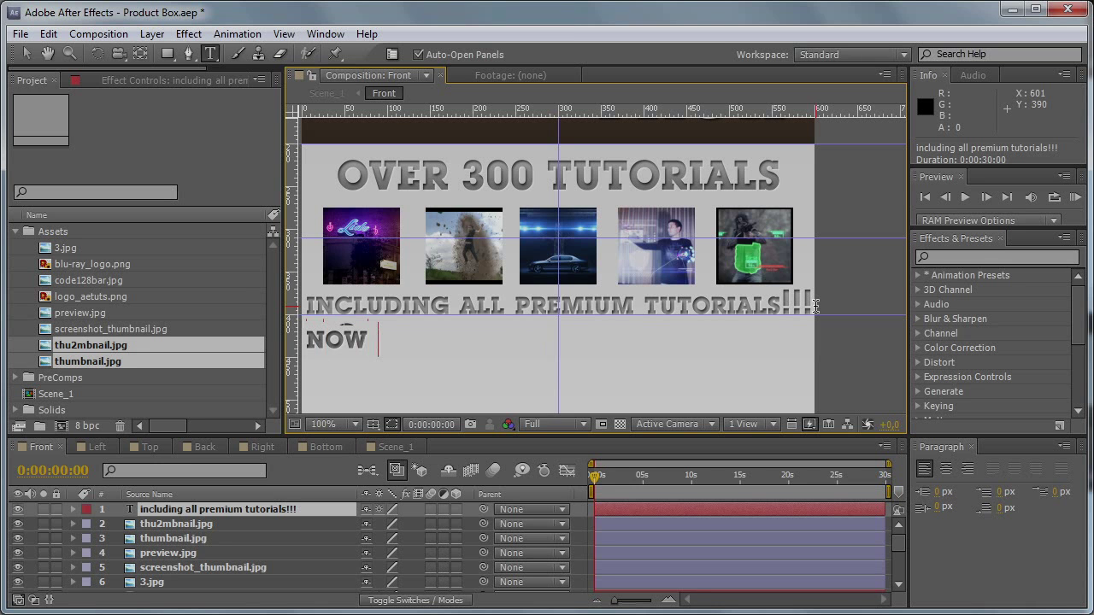
{"action": "type", "text": "A"}
{"action": "key", "text": "BackSpace"}
{"action": "key", "text": "BackSpace"}
{"action": "key", "text": "BackSpace"}
{"action": "key", "text": "BackSpace"}
{"action": "key", "text": "BackSpace"}
{"action": "key", "text": "BackSpace"}
{"action": "left_click", "coordinate": [282, 510]}
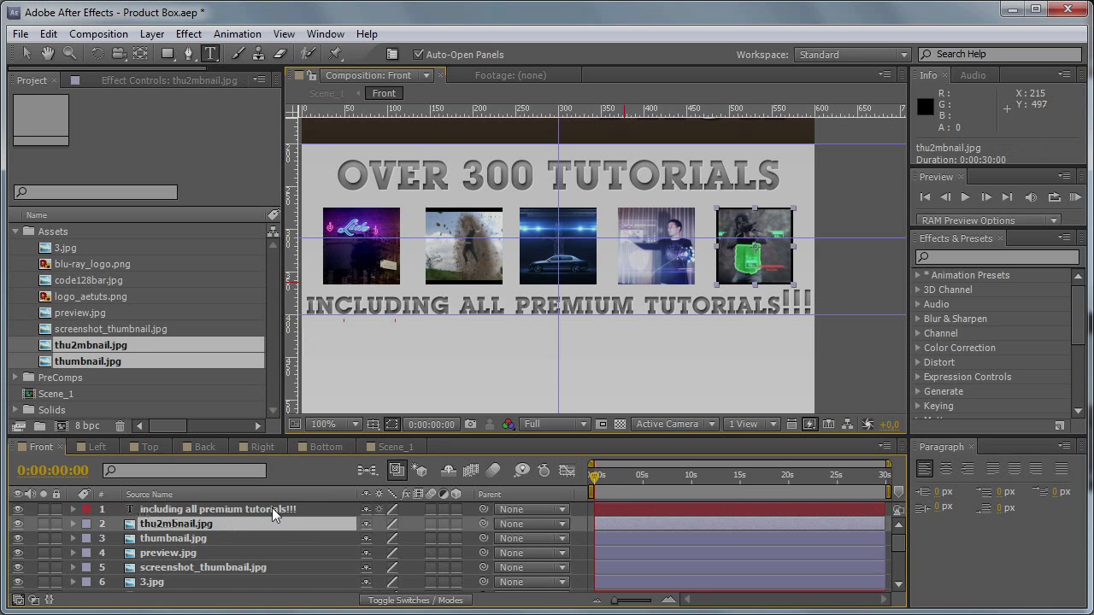
Step: Show the character settings and reduce the font size of the three exclamation marks ending the "including all premium tutorials!!!" line
{"action": "key", "text": "grave"}
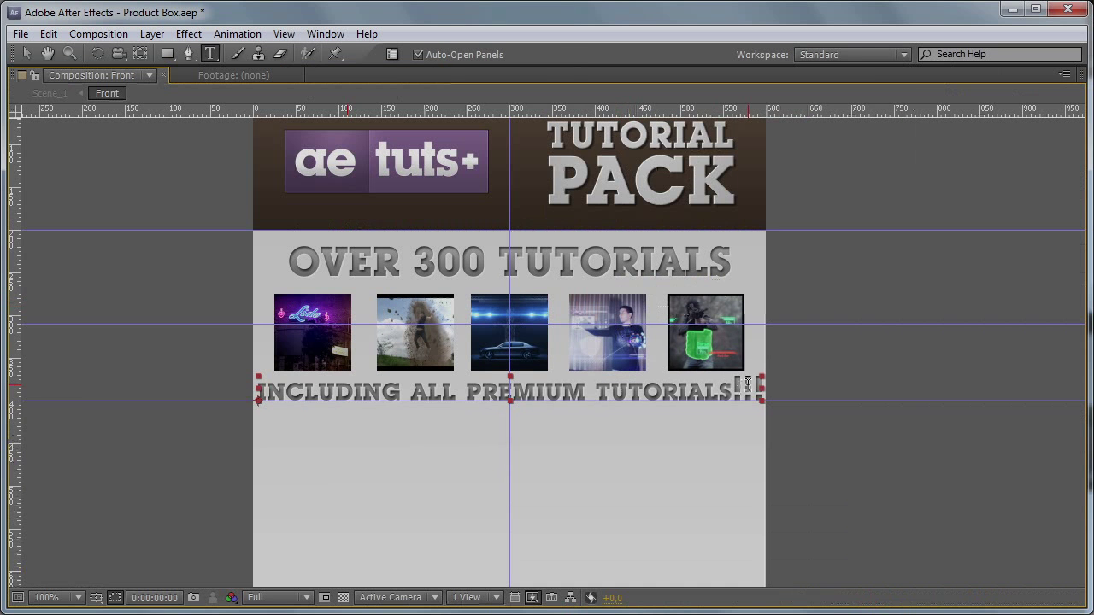
{"action": "key", "text": "grave"}
{"action": "left_click_drag", "start_coordinate": [778, 301], "coordinate": [819, 304]}
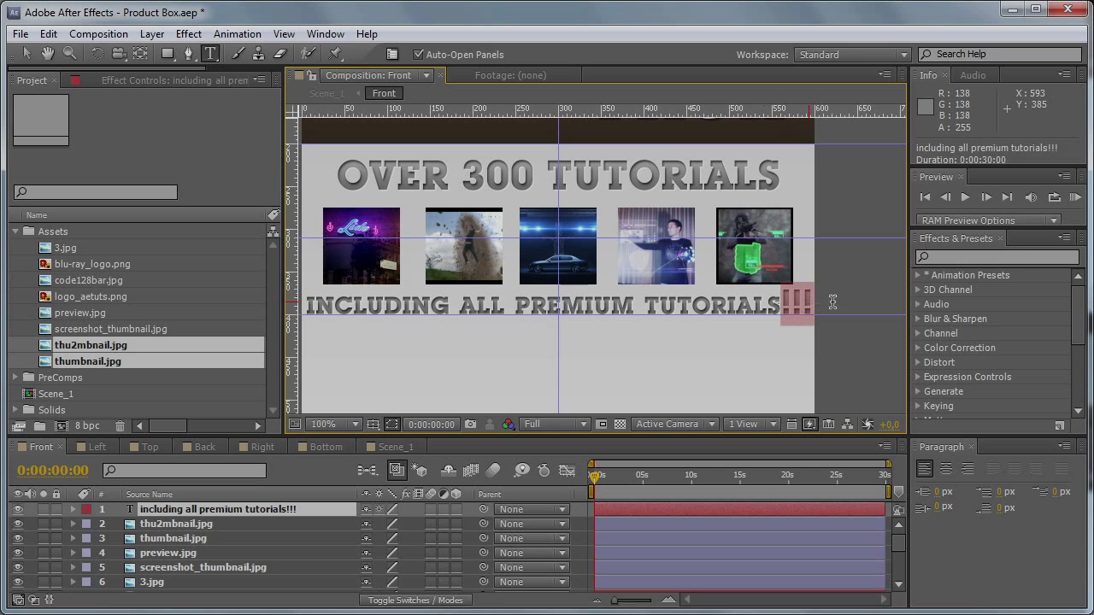
{"action": "left_click", "coordinate": [325, 33]}
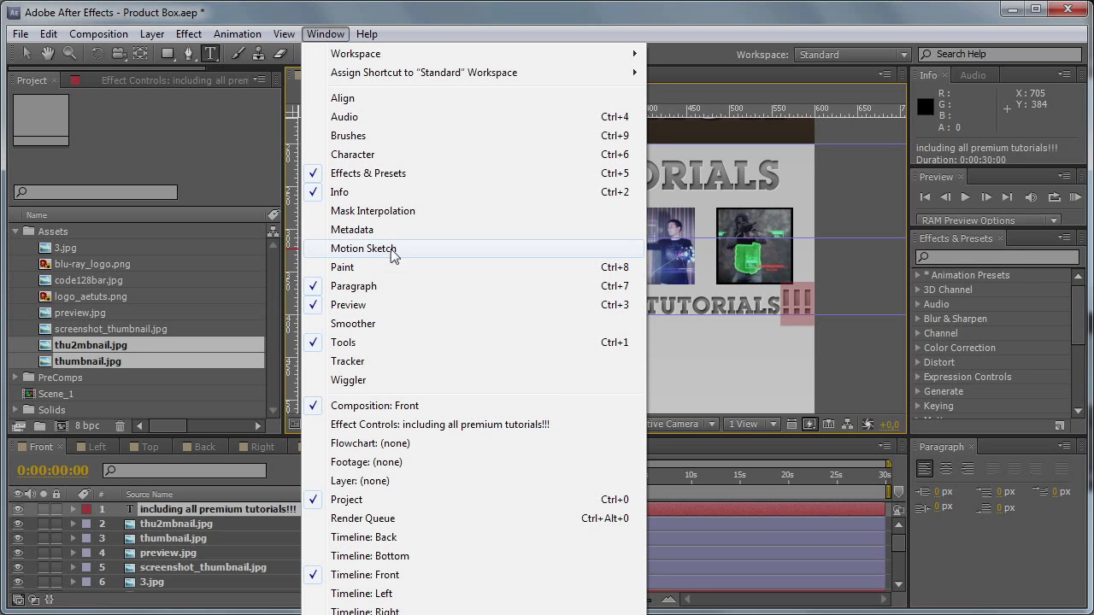
{"action": "left_click", "coordinate": [390, 155]}
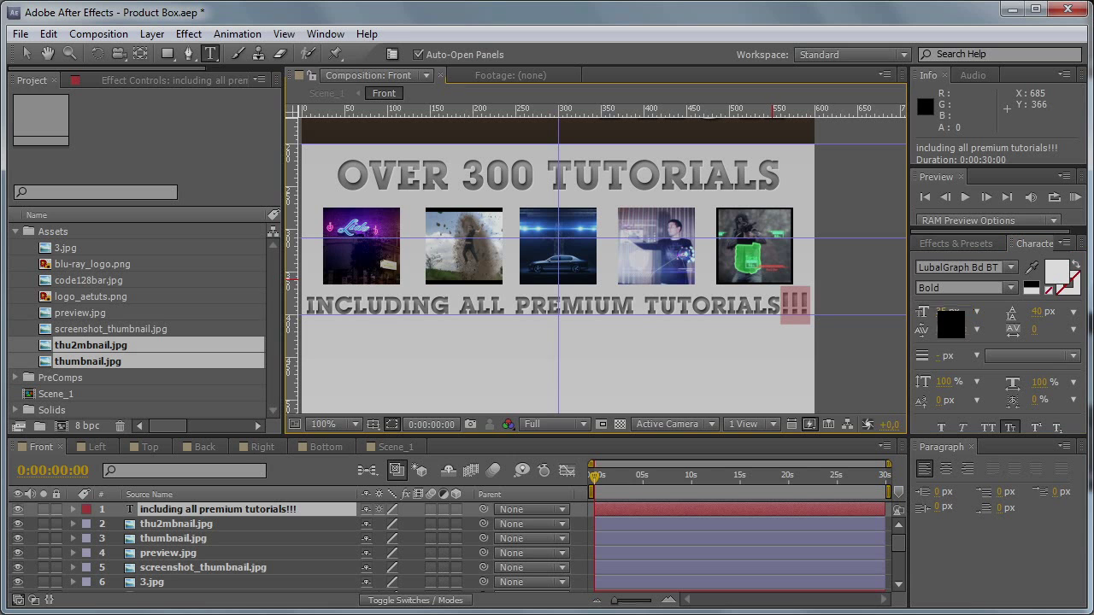
{"action": "left_click", "coordinate": [26, 53]}
Step: Duplicate the "including all premium tutorials!!!" layer and move the copy 40 px down to position 5, 439.5
{"action": "key", "text": "ctrl+d"}
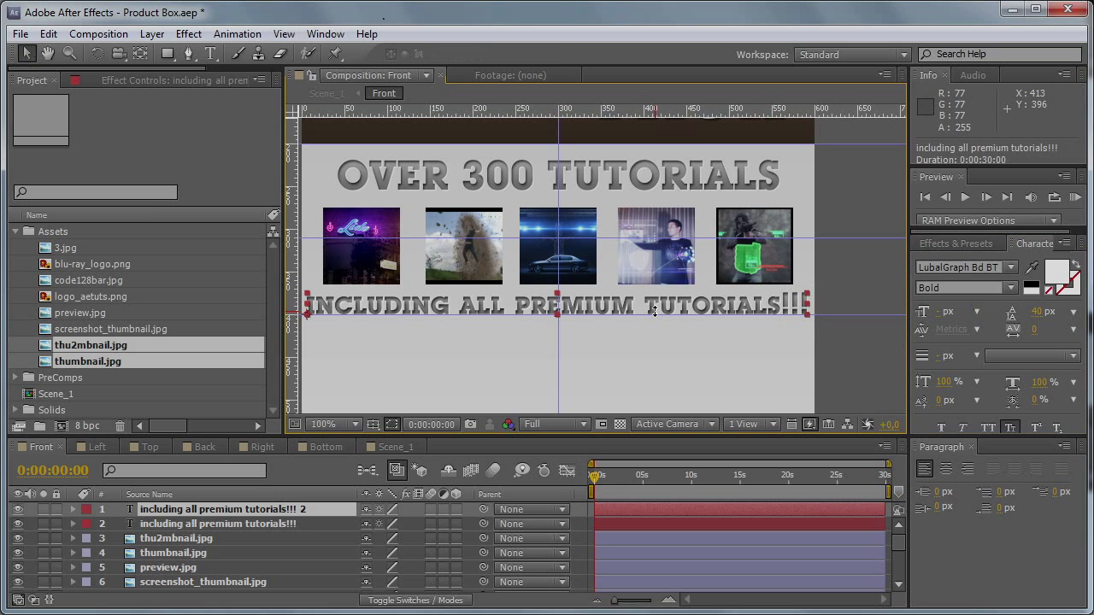
{"action": "key", "text": "shift+Down"}
{"action": "key", "text": "shift+Down"}
{"action": "key", "text": "shift+Down"}
{"action": "key", "text": "shift+Down"}
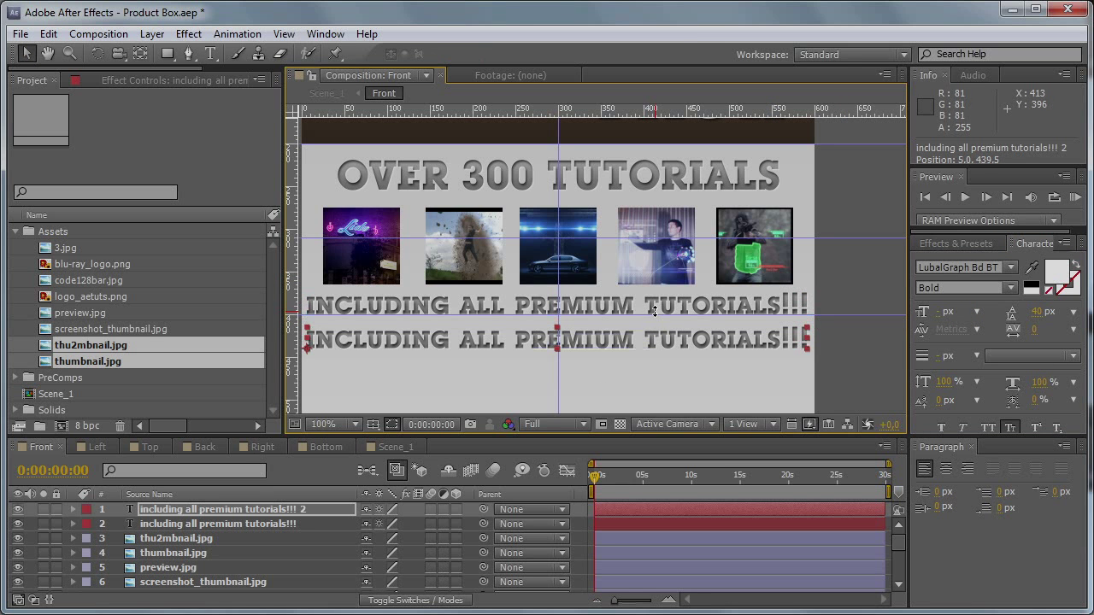
Step: Replace the lower copy's text with "now available offline on Blu-Ray"
{"action": "double_click", "coordinate": [605, 336]}
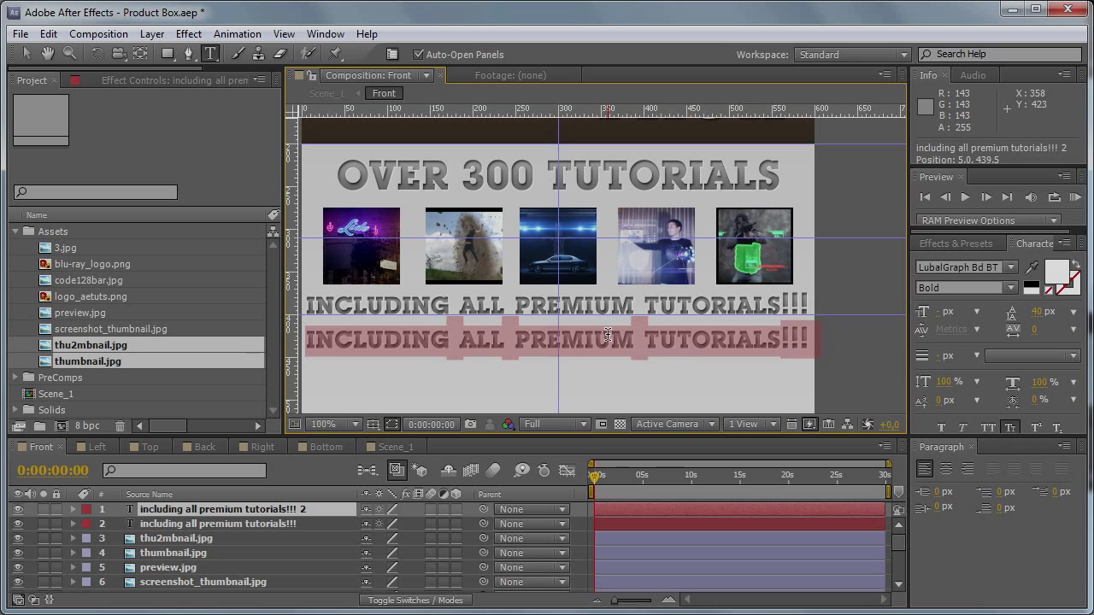
{"action": "type", "text": "NOW AVA"}
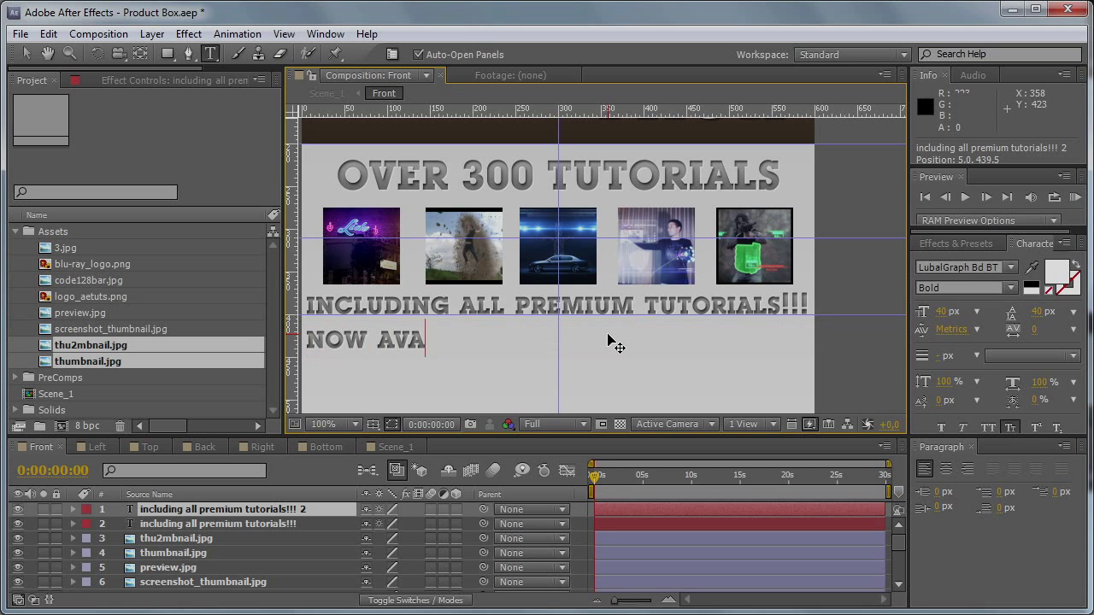
{"action": "type", "text": "IBL"}
{"action": "key", "text": "BackSpace"}
{"action": "key", "text": "BackSpace"}
{"action": "key", "text": "BackSpace"}
{"action": "type", "text": "ILABLE"}
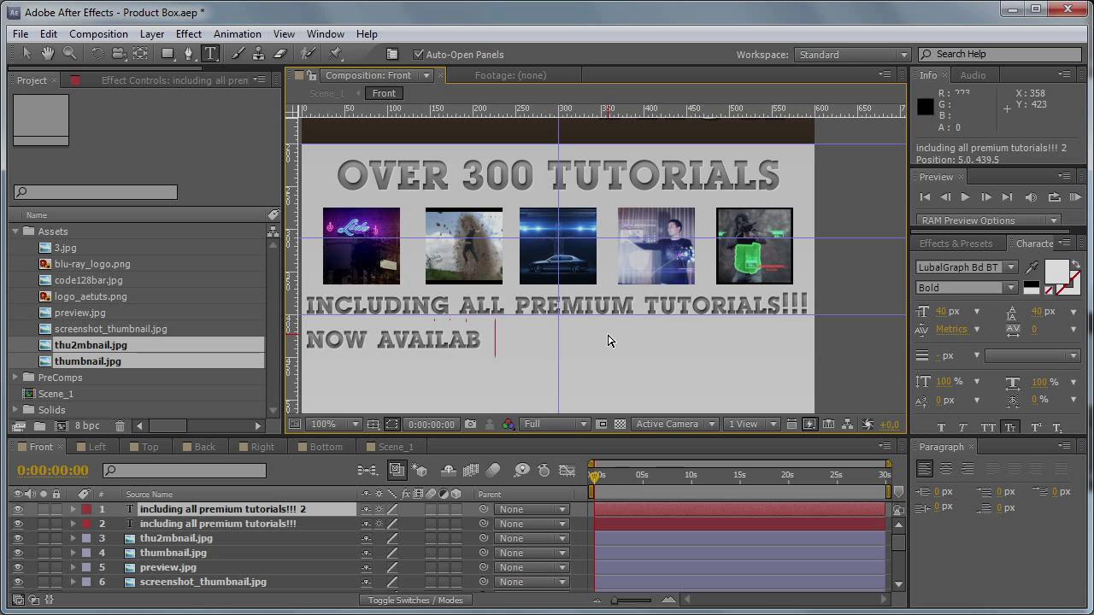
{"action": "key", "text": "BackSpace"}
{"action": "key", "text": "BackSpace"}
{"action": "type", "text": "OFFLINE ON "}
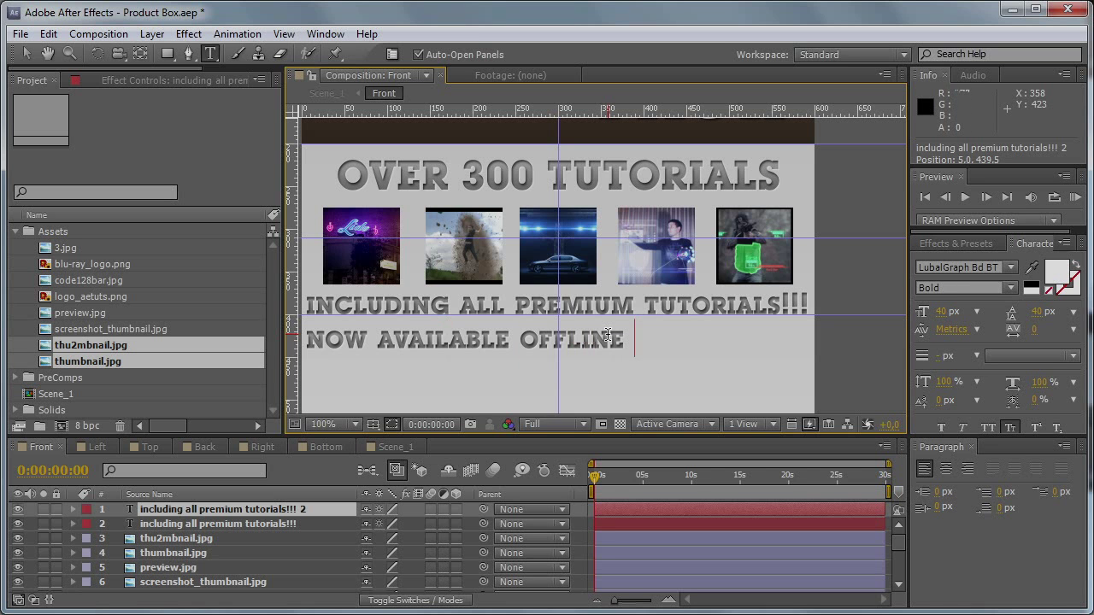
{"action": "type", "text": "Bl"}
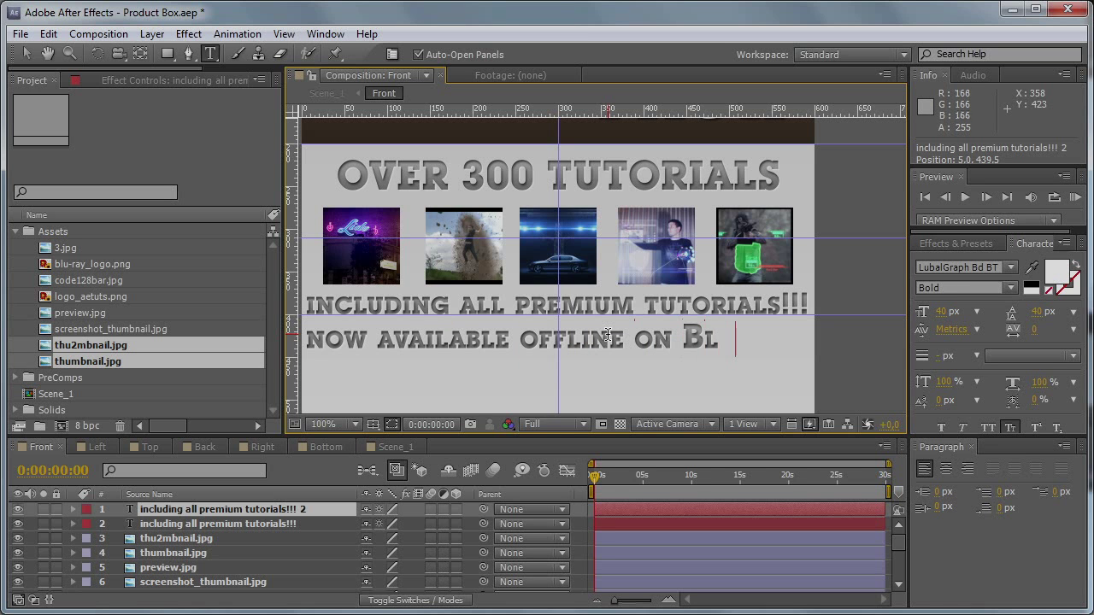
{"action": "type", "text": "u-Ray"}
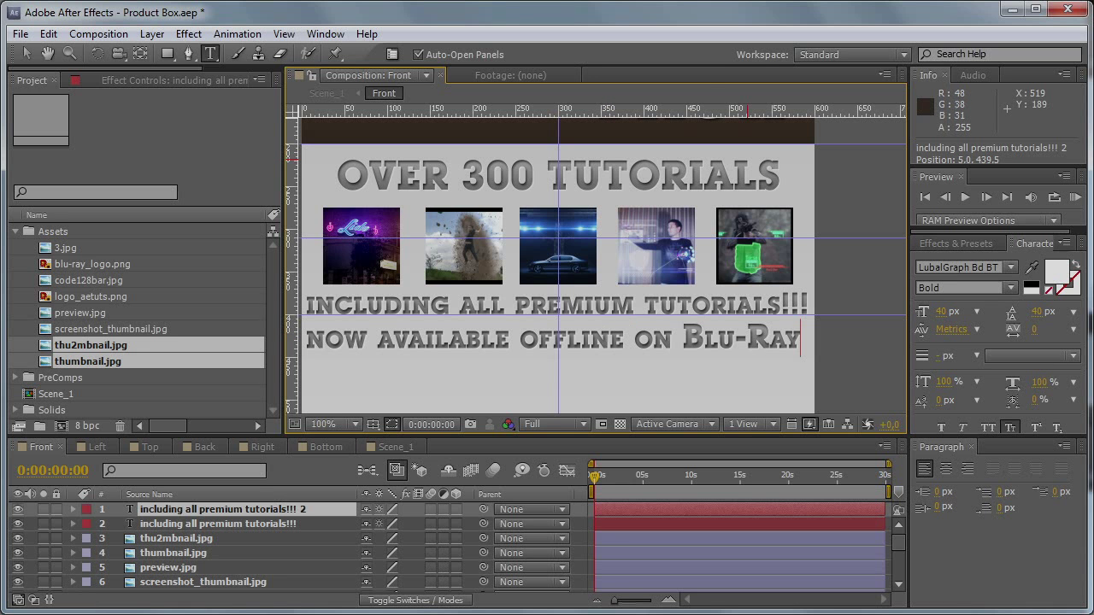
{"action": "left_click", "coordinate": [25, 53]}
Step: Duplicate the "now available offline on Blu-Ray" line to position 5, 495.5 and change the copy's text to "GET IT NOW!"
{"action": "left_click_drag", "start_coordinate": [663, 361], "coordinate": [640, 317]}
{"action": "key", "text": "ctrl+d"}
{"action": "double_click", "coordinate": [639, 313]}
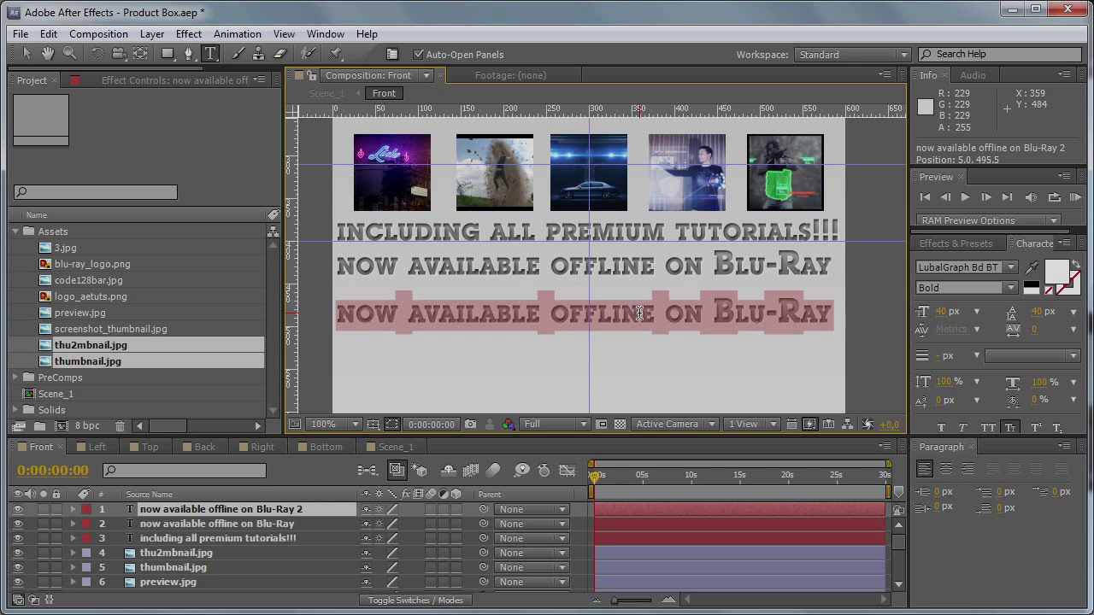
{"action": "type", "text": "GET IT NOW!"}
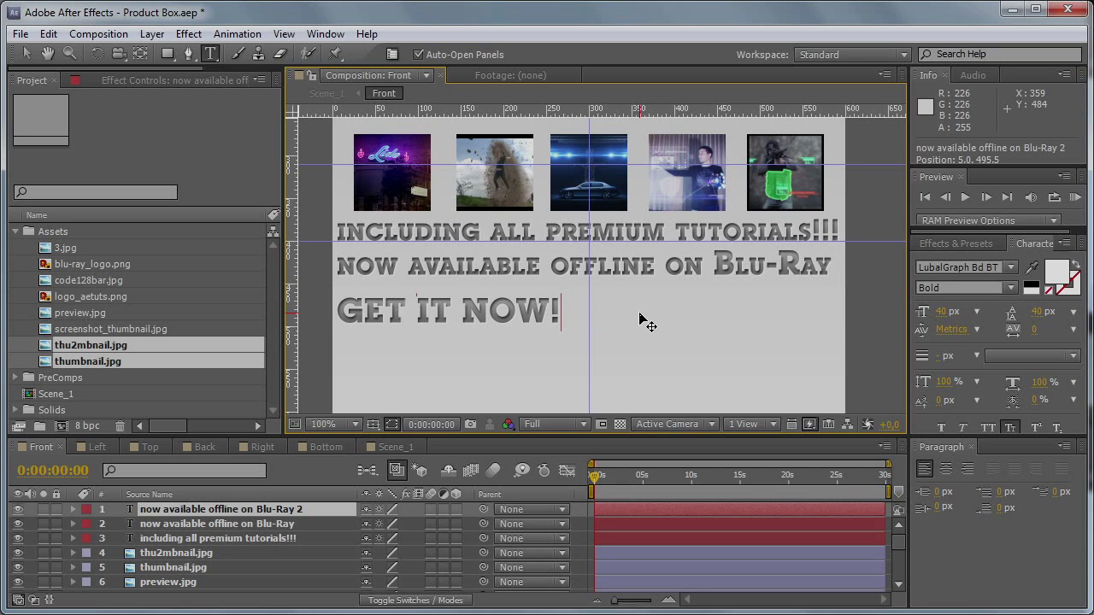
{"action": "left_click", "coordinate": [25, 53]}
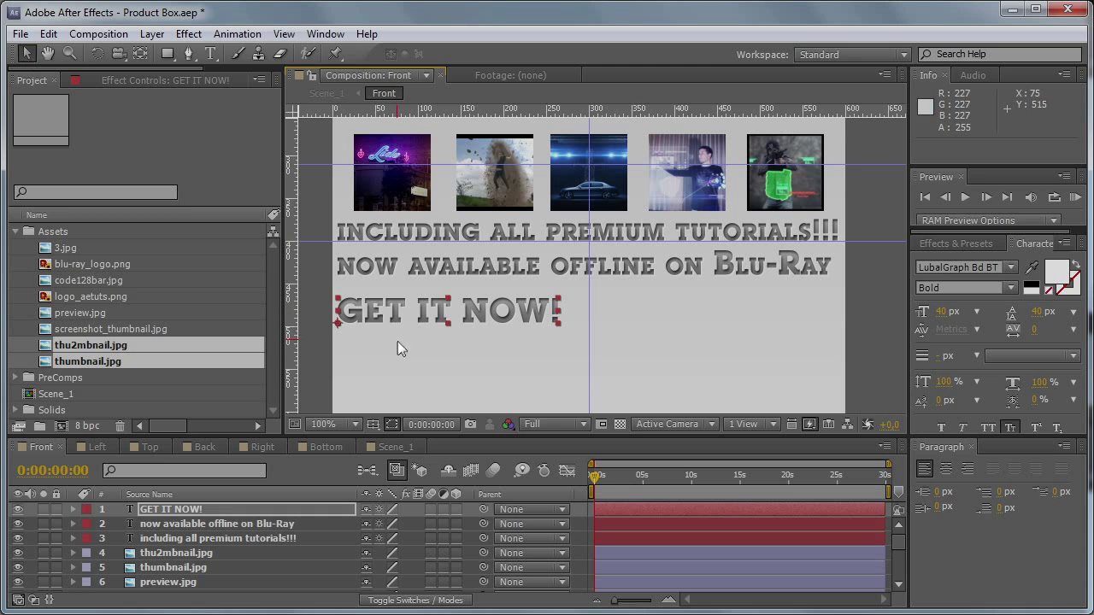
Step: Centre the GET IT NOW! text on the vertical guide at position 171, 493.5 and check the whole front face
{"action": "left_click_drag", "start_coordinate": [500, 312], "coordinate": [622, 311]}
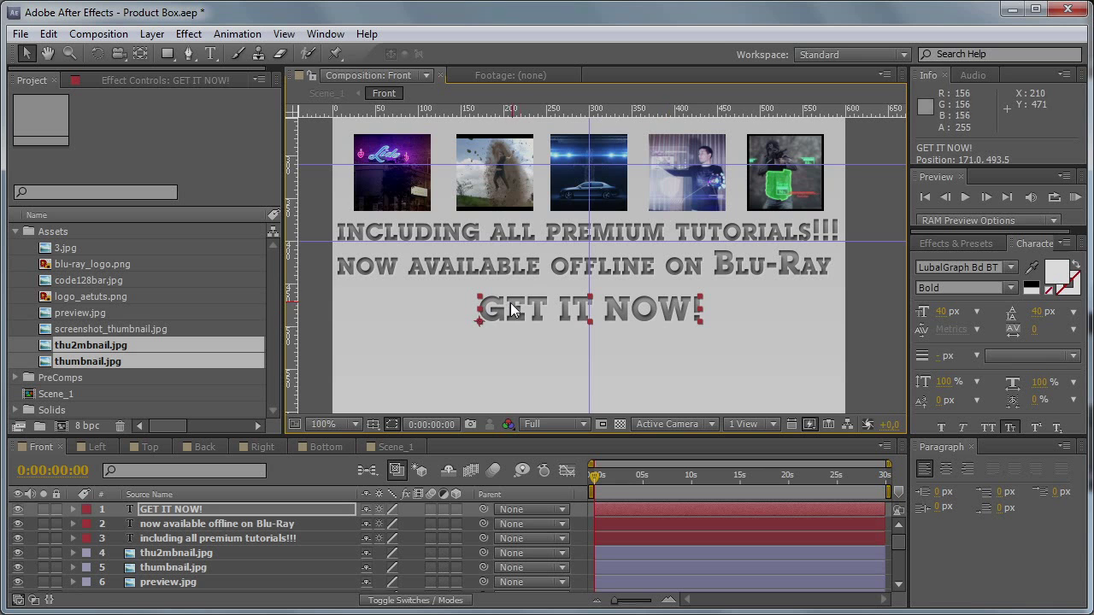
{"action": "scroll", "coordinate": [506, 309], "scroll_direction": "down", "scroll_amount": 6}
{"action": "scroll", "coordinate": [501, 296], "scroll_direction": "up", "scroll_amount": 2}
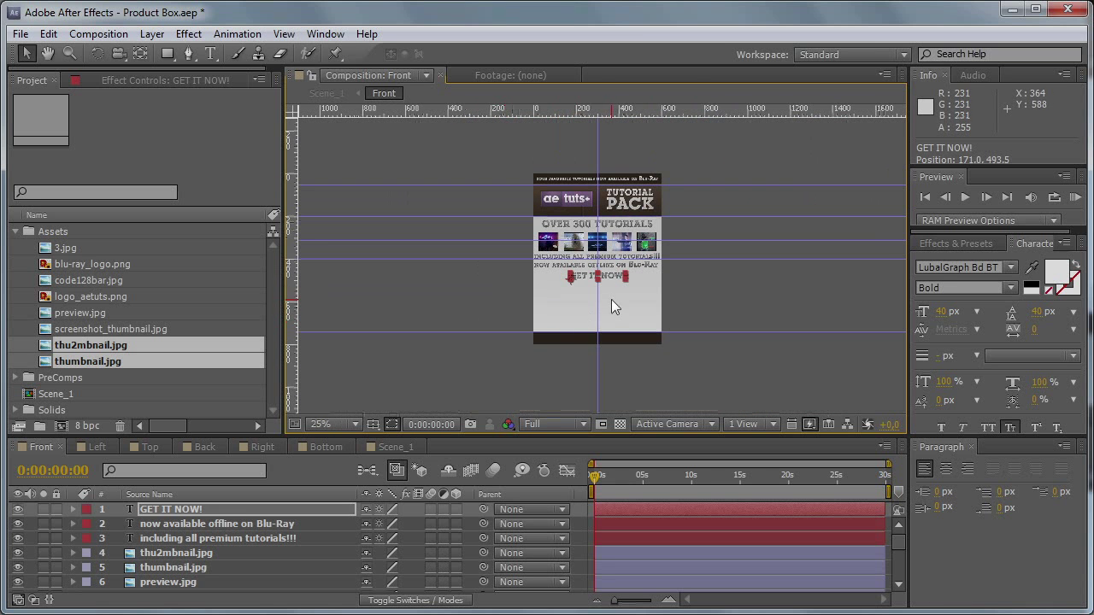
Step: Duplicate the "your favourite tutorials now available on Blu-Ray" layer and move the copy down onto the dark bottom bar at position 15.5, 758.5
{"action": "scroll", "coordinate": [230, 534], "scroll_direction": "down", "scroll_amount": 5}
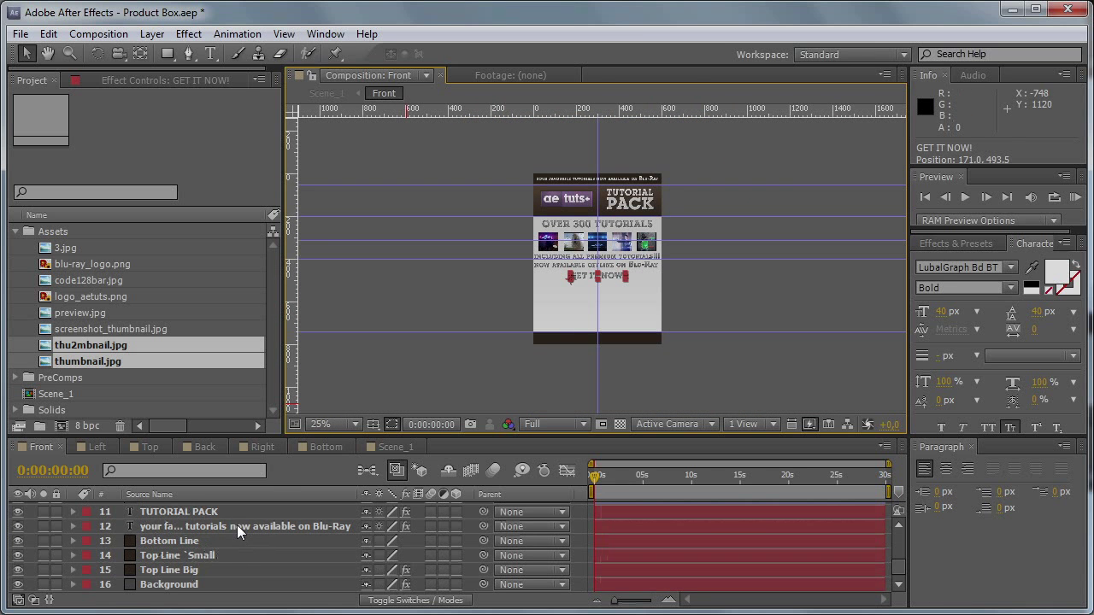
{"action": "left_click", "coordinate": [240, 525]}
{"action": "key", "text": "ctrl+d"}
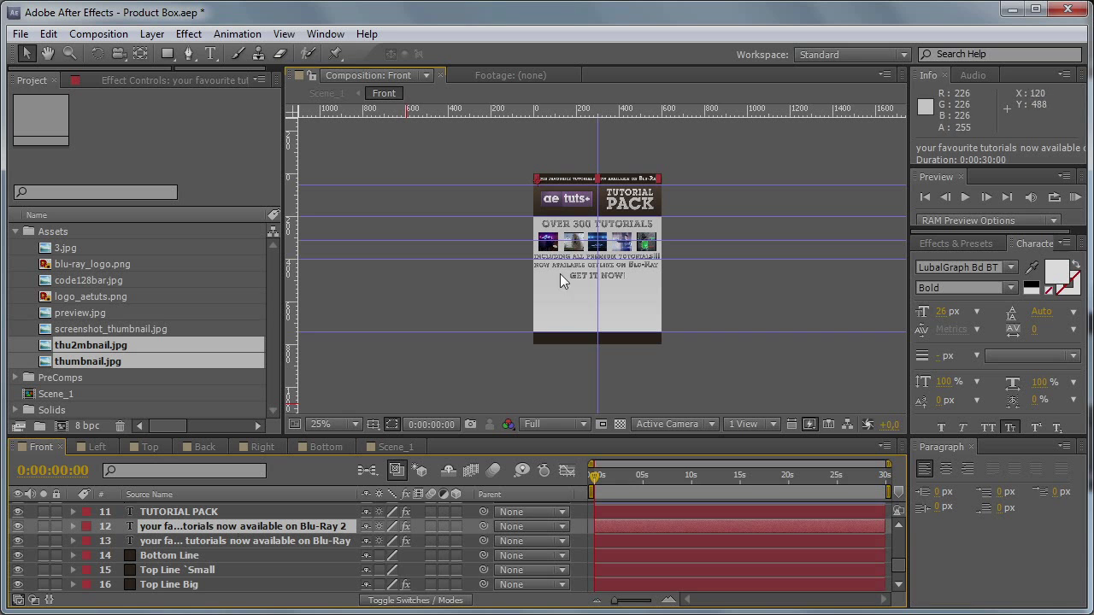
{"action": "left_click_drag", "start_coordinate": [636, 177], "coordinate": [633, 340]}
{"action": "key", "text": "Return"}
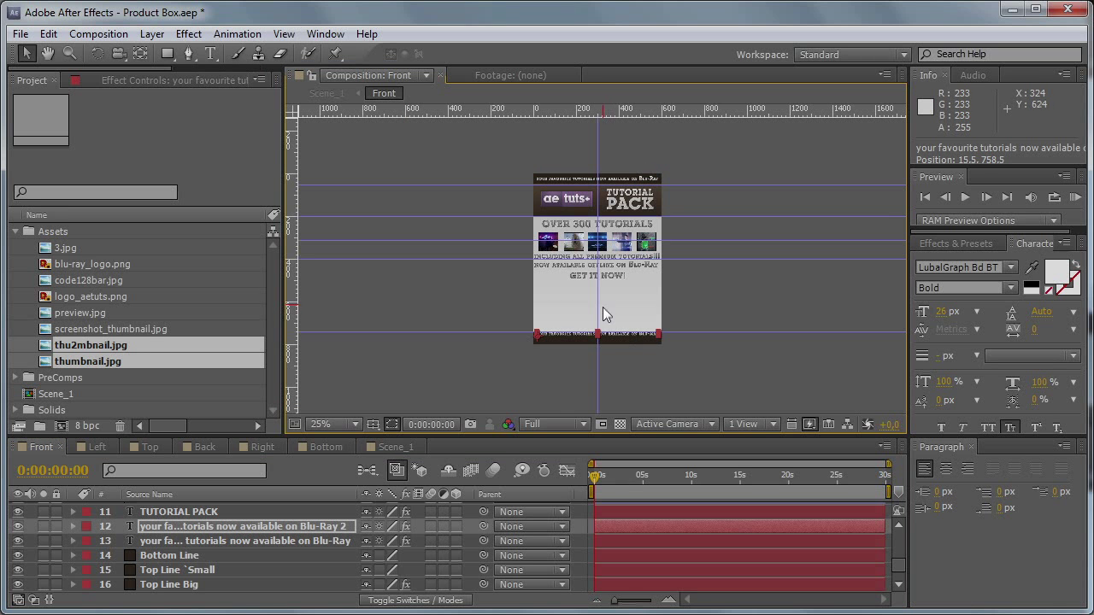
Step: Replace the text of the copy on the bottom bar with "5 Discs in a comfortable pack"
{"action": "key", "text": "h"}
{"action": "scroll", "coordinate": [602, 314], "scroll_direction": "up", "scroll_amount": 4}
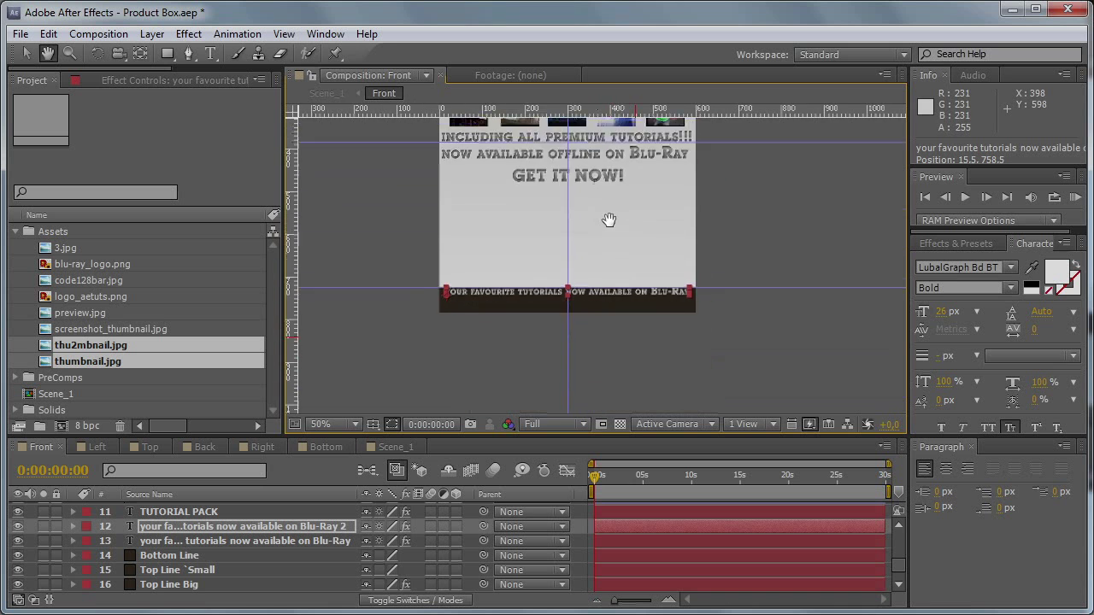
{"action": "left_click_drag", "start_coordinate": [600, 354], "coordinate": [630, 305]}
{"action": "key", "text": "v"}
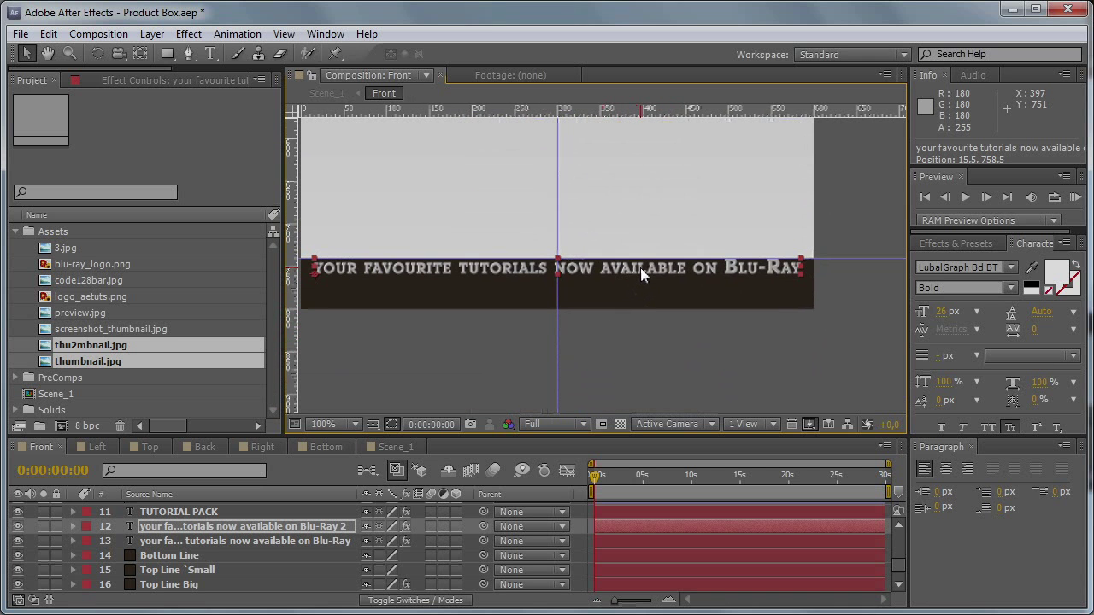
{"action": "double_click", "coordinate": [640, 267]}
{"action": "type", "text": "5"}
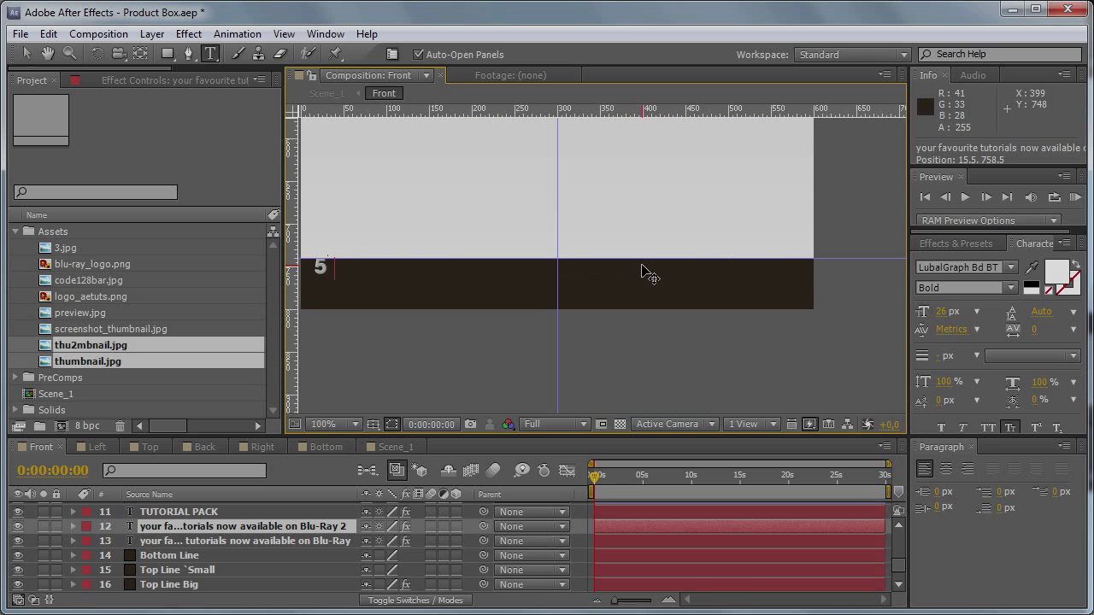
{"action": "type", "text": " Discs in"}
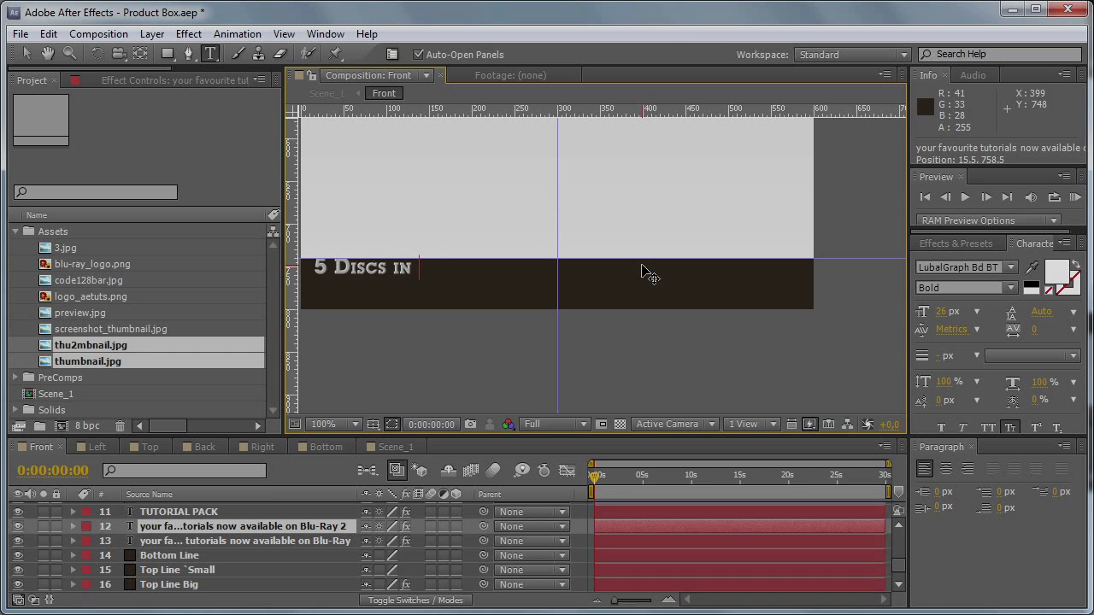
{"action": "type", "text": " a comfortable pack"}
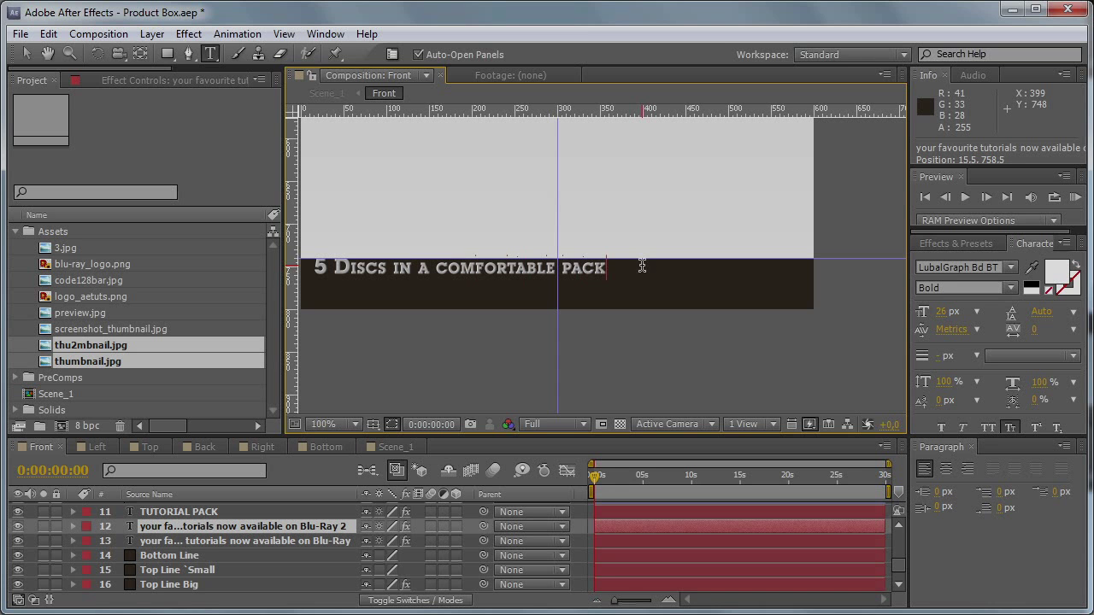
{"action": "left_click", "coordinate": [26, 53]}
Step: Set the "5 Discs in a comfortable pack" text size to 35 px and move it to position 121.5, 778.5
{"action": "left_click_drag", "start_coordinate": [595, 266], "coordinate": [748, 281]}
{"action": "left_click", "coordinate": [945, 313]}
{"action": "type", "text": "3035"}
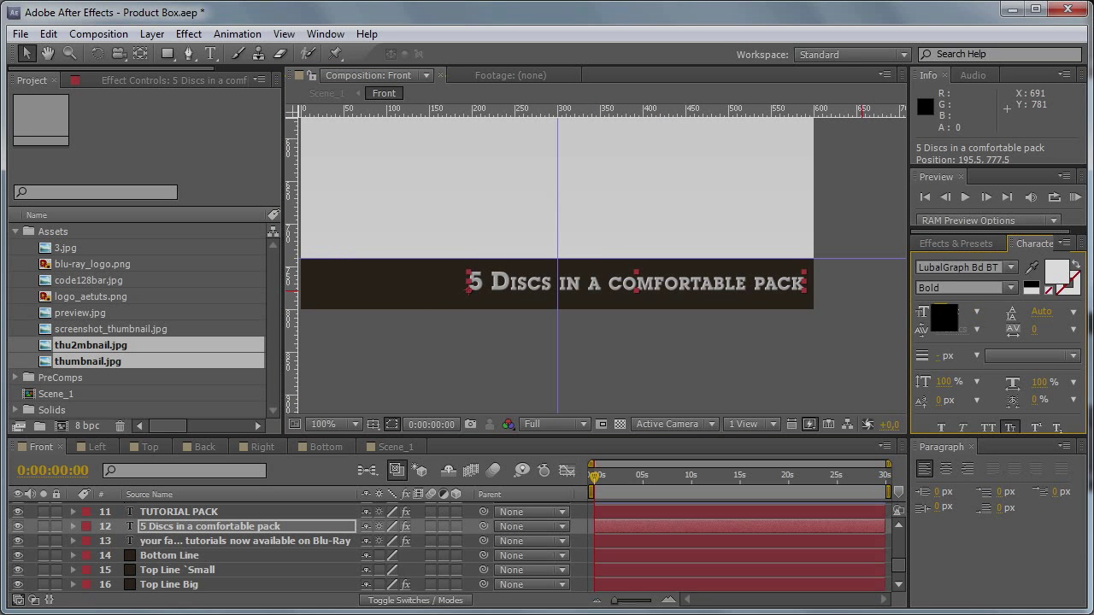
{"action": "key", "text": "Return"}
{"action": "left_click_drag", "start_coordinate": [748, 289], "coordinate": [694, 290]}
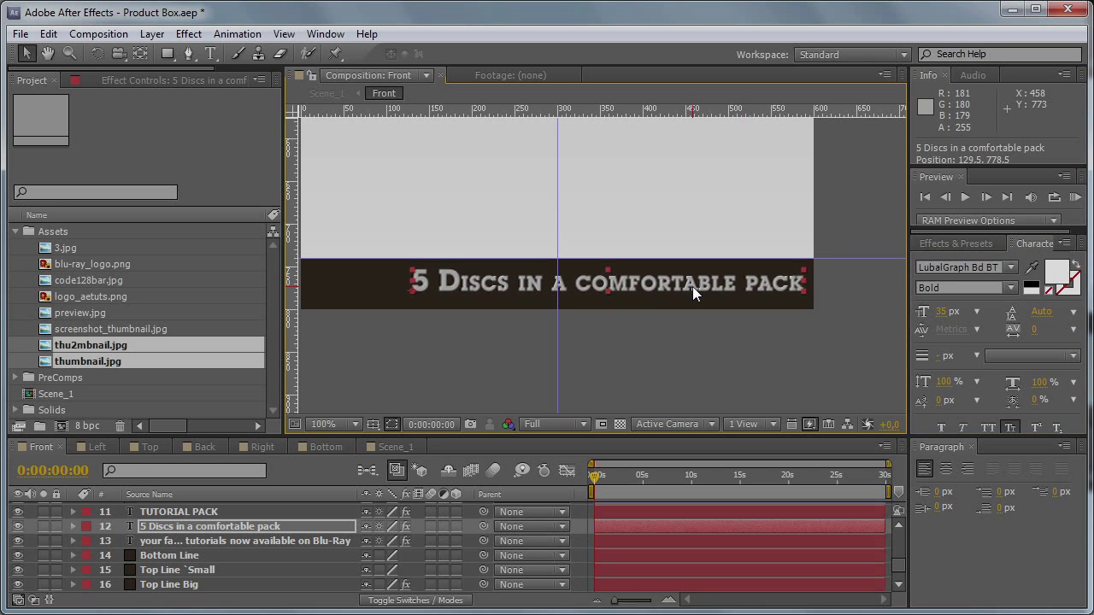
{"action": "key", "text": "Left"}
{"action": "key", "text": "Left"}
{"action": "key", "text": "Left"}
{"action": "key", "text": "Left"}
{"action": "key", "text": "Left"}
{"action": "key", "text": "Left"}
{"action": "key", "text": "Left"}
{"action": "key", "text": "Left"}
{"action": "key", "text": "Left"}
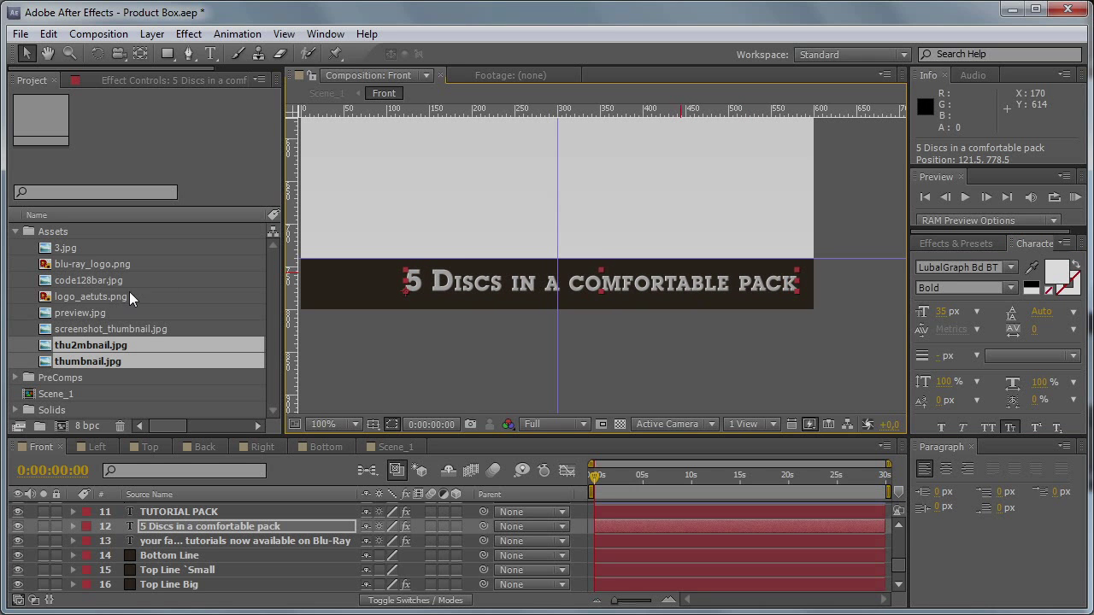
Step: Add blu-ray_logo.png to the composition, scale it to 15% and place it on the bottom bar's left end at position 65, 771.9
{"action": "left_click_drag", "start_coordinate": [94, 264], "coordinate": [396, 259]}
{"action": "key", "text": "s"}
{"action": "left_click_drag", "start_coordinate": [410, 524], "coordinate": [365, 538]}
{"action": "key", "text": "space"}
{"action": "left_click_drag", "start_coordinate": [492, 299], "coordinate": [719, 297]}
{"action": "left_click", "coordinate": [414, 524]}
{"action": "type", "text": "15"}
{"action": "key", "text": "Return"}
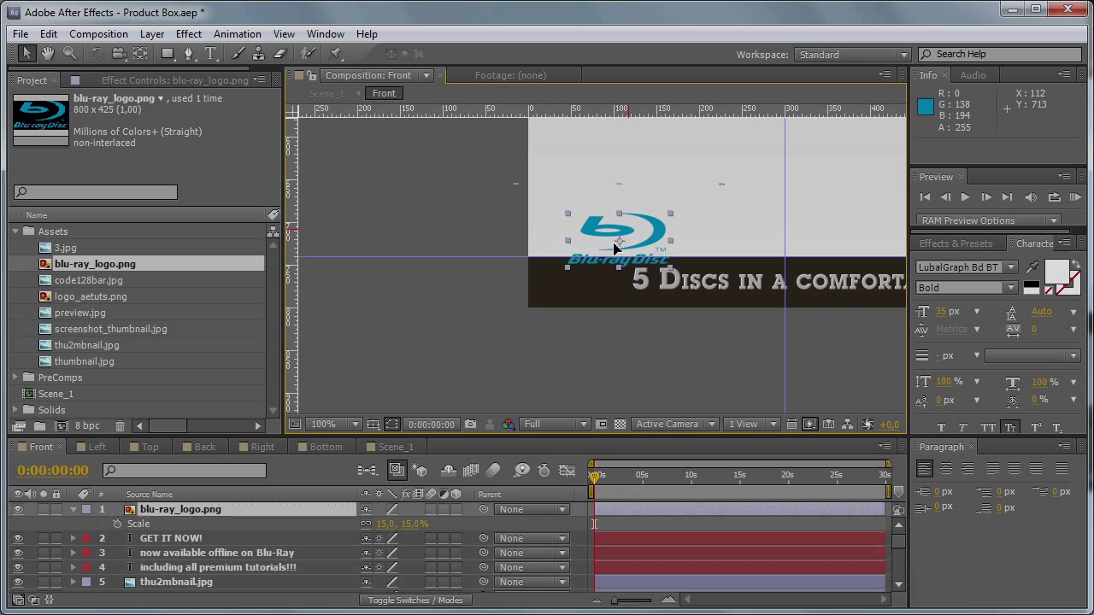
{"action": "left_click_drag", "start_coordinate": [616, 248], "coordinate": [579, 292]}
Step: Set the "5 Discs in a comfortable pack" text size to 33 px and move it to position 149.5, 777.5
{"action": "left_click", "coordinate": [780, 287]}
{"action": "left_click", "coordinate": [939, 312]}
{"action": "type", "text": "3"}
{"action": "key", "text": "Return"}
{"action": "type", "text": "3"}
{"action": "key", "text": "Return"}
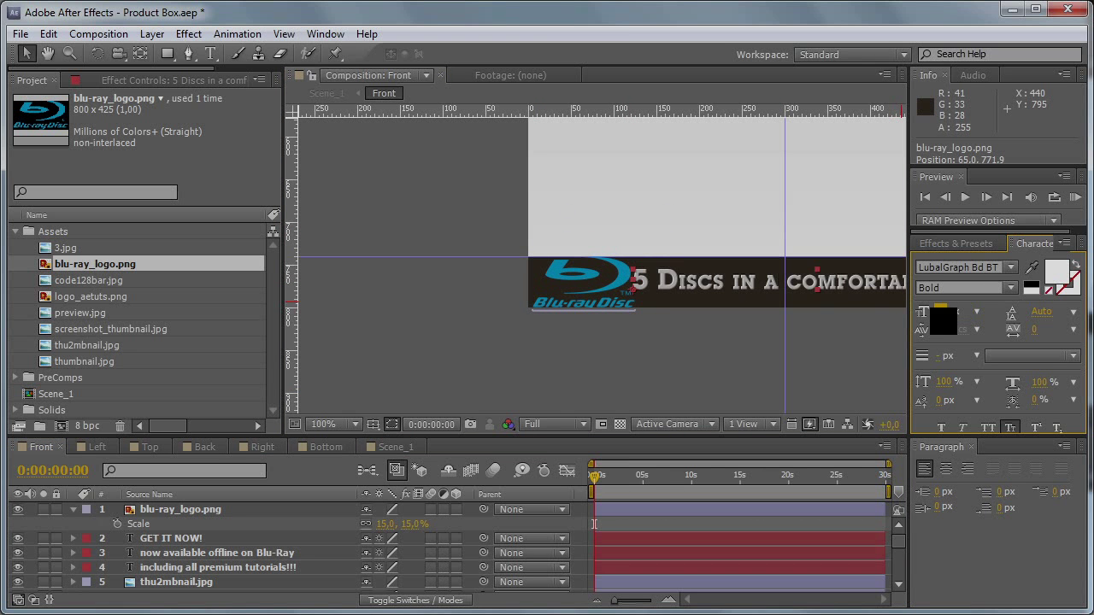
{"action": "key", "text": "h"}
{"action": "left_click_drag", "start_coordinate": [752, 228], "coordinate": [650, 227]}
{"action": "key", "text": "v"}
{"action": "left_click_drag", "start_coordinate": [713, 291], "coordinate": [735, 292]}
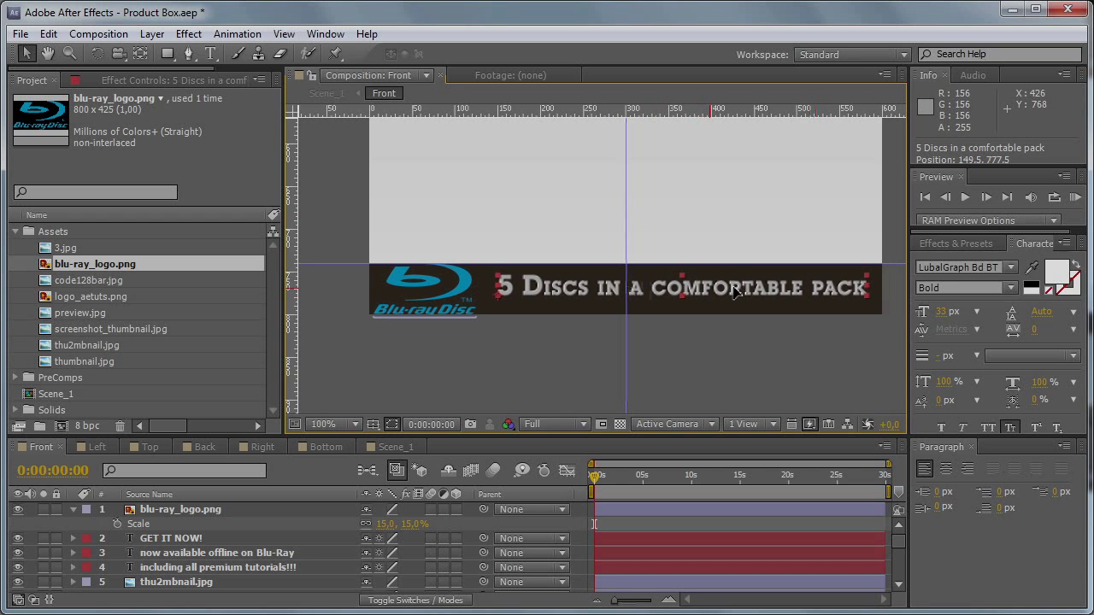
Step: Set the scale of the Blu-ray logo to 12%
{"action": "left_click", "coordinate": [426, 285]}
{"action": "left_click", "coordinate": [413, 524]}
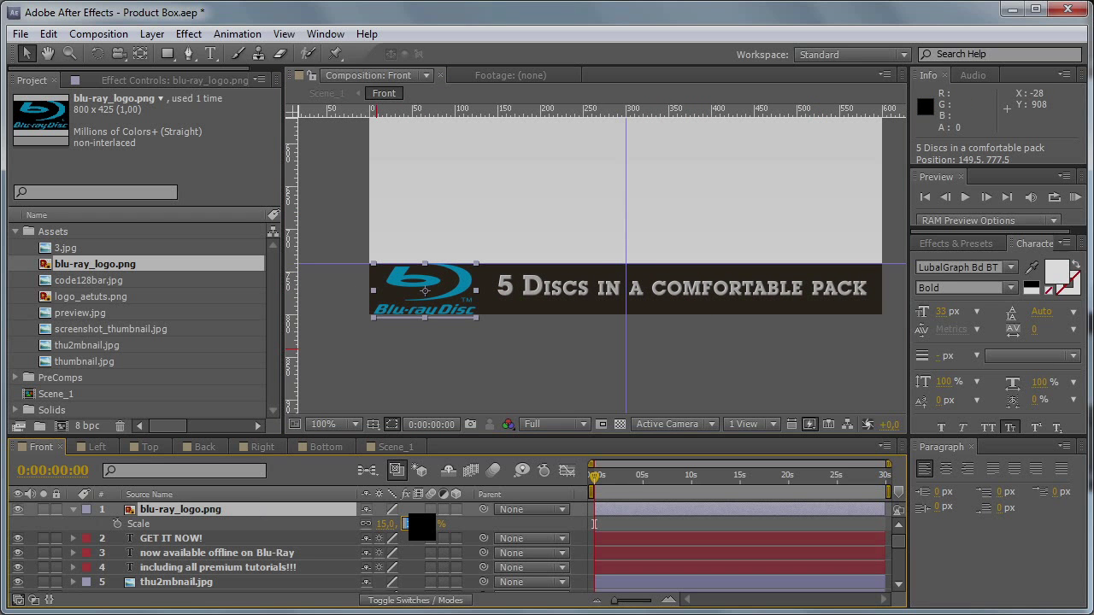
{"action": "type", "text": "12"}
{"action": "key", "text": "Return"}
{"action": "scroll", "coordinate": [356, 331], "scroll_direction": "up", "scroll_amount": 2}
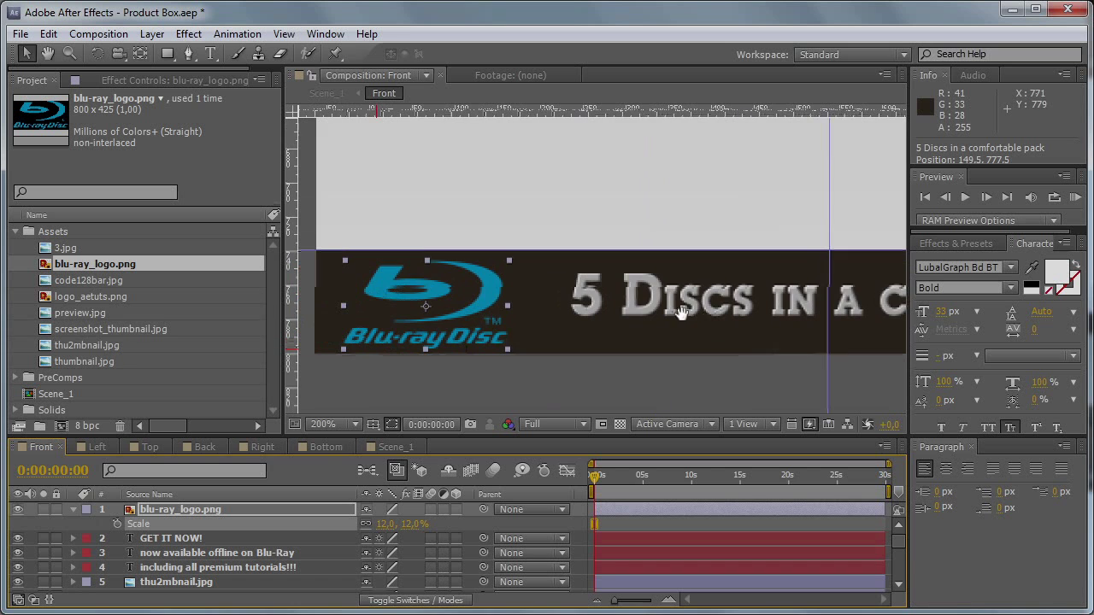
{"action": "left_click", "coordinate": [423, 524]}
{"action": "type", "text": "10"}
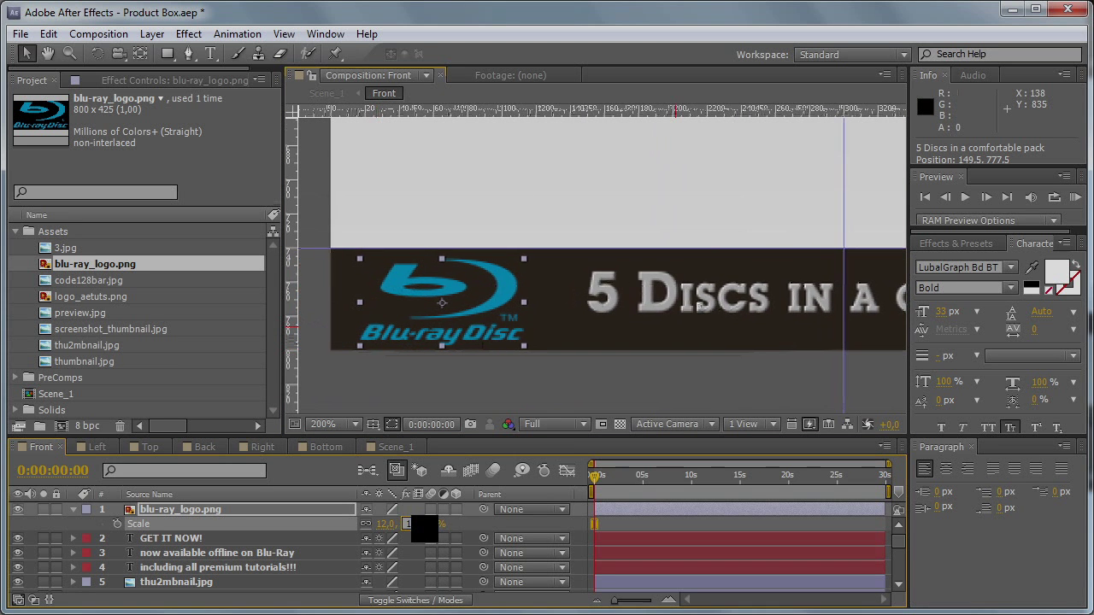
{"action": "key", "text": "Return"}
{"action": "type", "text": "2"}
{"action": "key", "text": "Return"}
Step: Nudge the Blu-ray logo within the bottom bar to about position 73, 771
{"action": "left_click", "coordinate": [459, 307]}
{"action": "key", "text": "Right"}
{"action": "key", "text": "Right"}
{"action": "key", "text": "Right"}
{"action": "key", "text": "Right"}
{"action": "key", "text": "Down"}
{"action": "key", "text": "Down"}
{"action": "key", "text": "Down"}
{"action": "key", "text": "Down"}
{"action": "key", "text": "Down"}
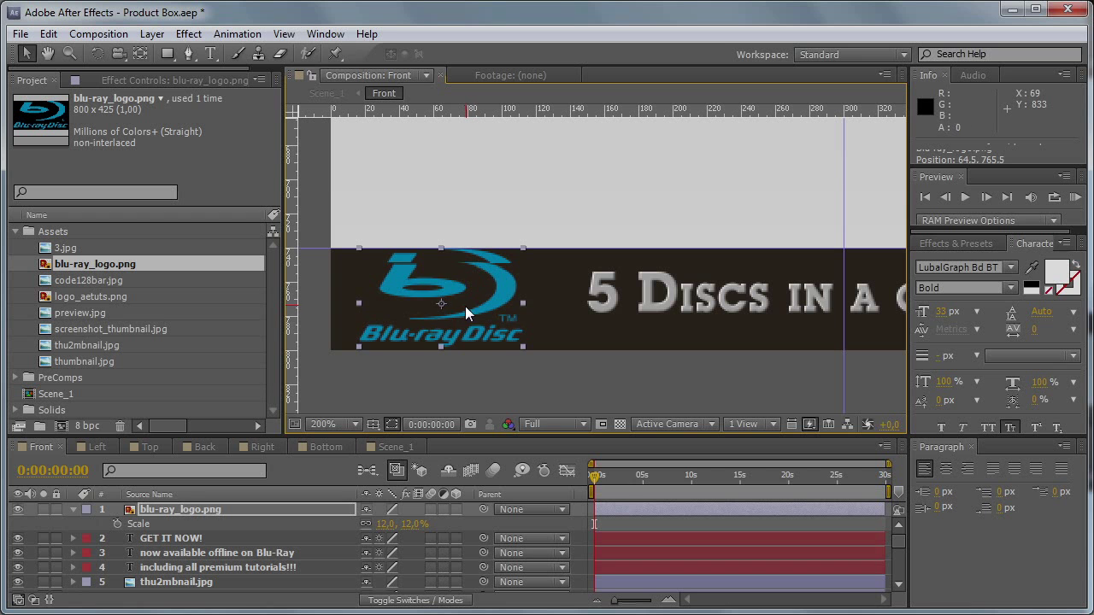
{"action": "key", "text": "Right"}
{"action": "key", "text": "Right"}
{"action": "key", "text": "Right"}
{"action": "key", "text": "Right"}
{"action": "key", "text": "Right"}
{"action": "key", "text": "Right"}
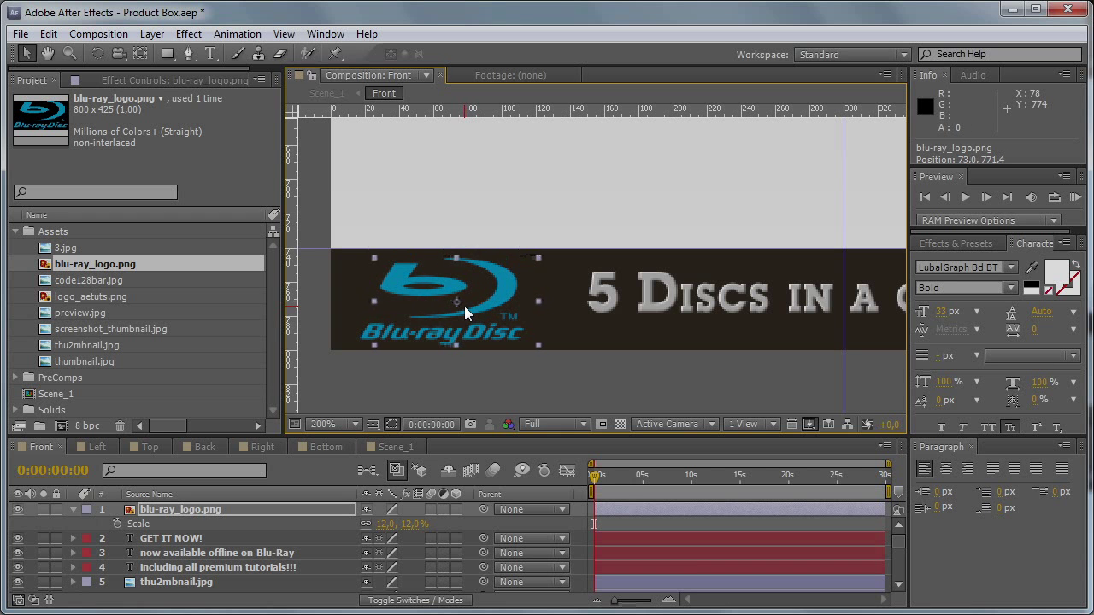
Step: Copy the Ramp and Bevel Alpha effects from the "your favourite tutorials now available on Blu-Ray" layer onto blu-ray_logo.png
{"action": "left_click", "coordinate": [222, 553]}
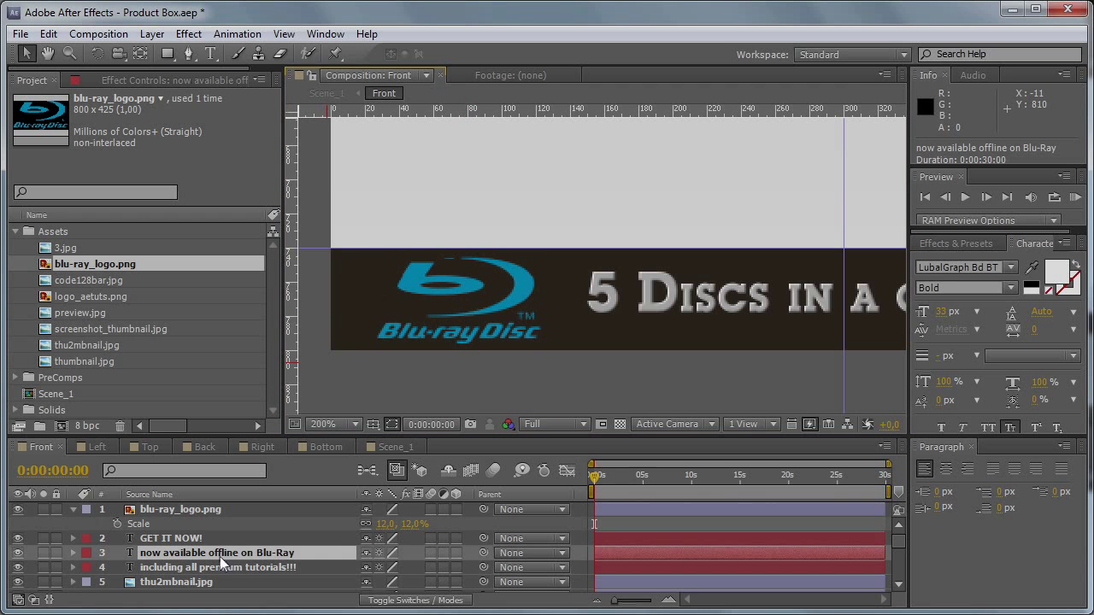
{"action": "scroll", "coordinate": [259, 561], "scroll_direction": "down", "scroll_amount": 5}
{"action": "left_click", "coordinate": [248, 526]}
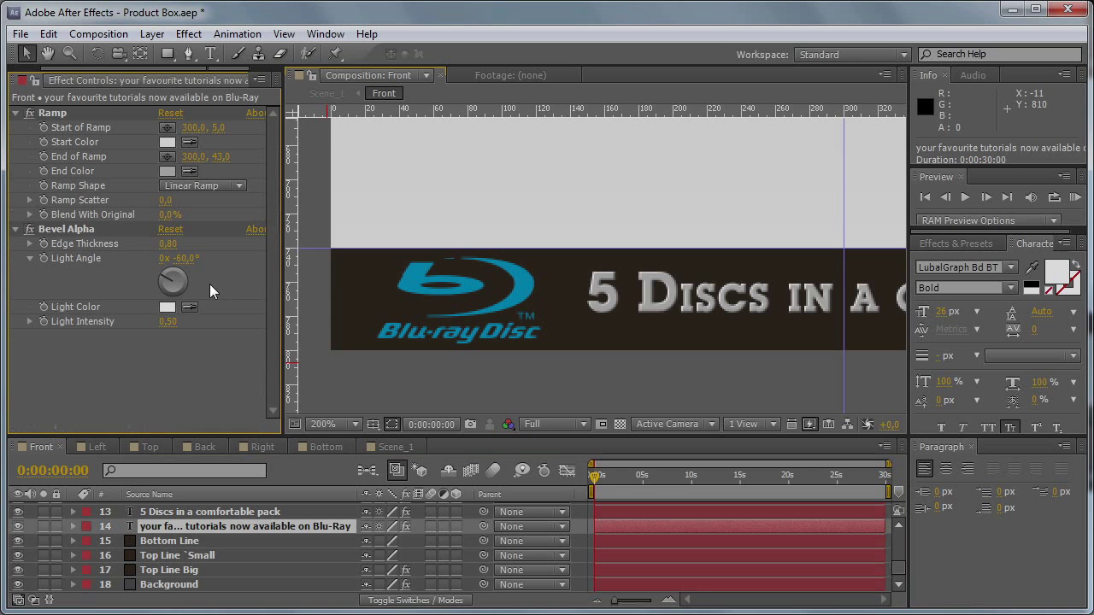
{"action": "left_click", "coordinate": [51, 113]}
{"action": "left_click", "coordinate": [67, 229]}
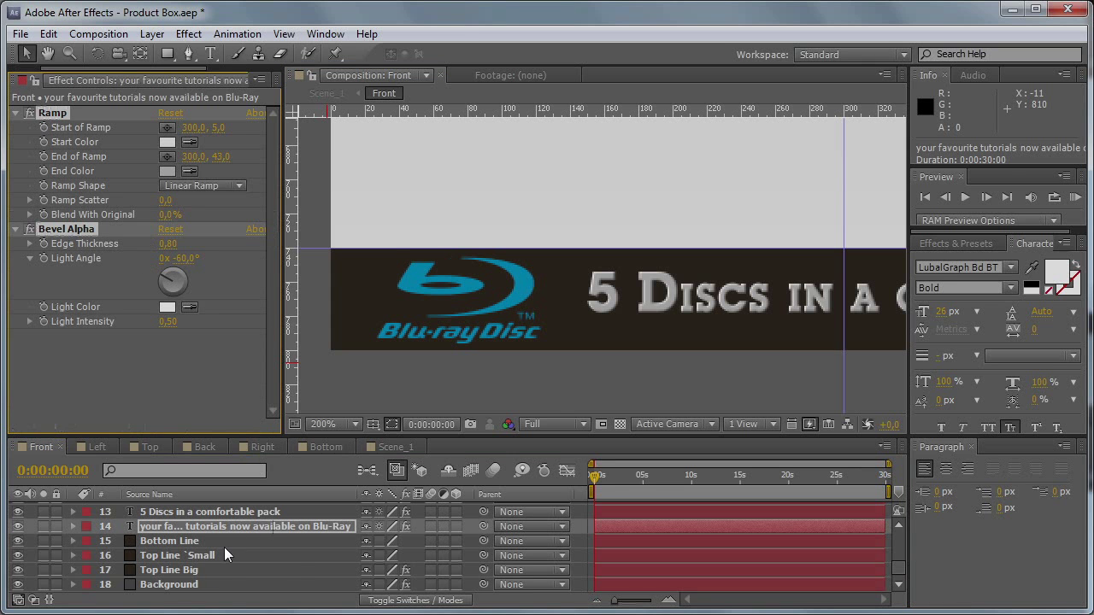
{"action": "scroll", "coordinate": [224, 555], "scroll_direction": "up", "scroll_amount": 5}
{"action": "left_click", "coordinate": [164, 504]}
{"action": "key", "text": "ctrl+v"}
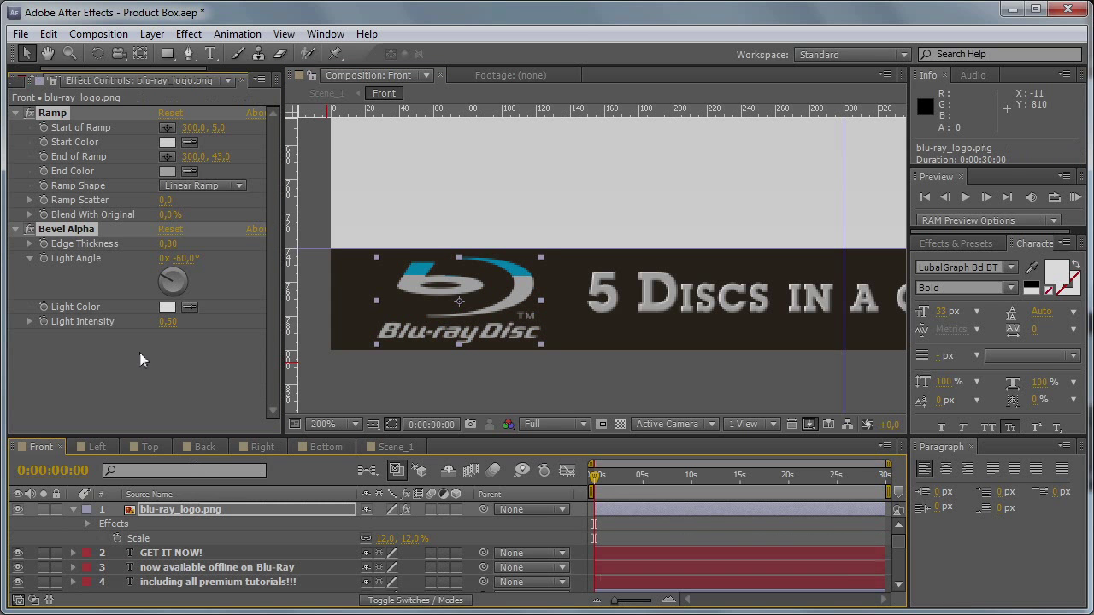
Step: Place the logo's Ramp start at its top edge, 391.7, -15.6, and the Ramp end at its bottom edge, 408.3, 430.2
{"action": "left_click", "coordinate": [130, 294]}
{"action": "left_click", "coordinate": [130, 115]}
{"action": "left_click", "coordinate": [177, 127]}
{"action": "left_click", "coordinate": [456, 255]}
{"action": "left_click", "coordinate": [167, 156]}
{"action": "left_click", "coordinate": [460, 346]}
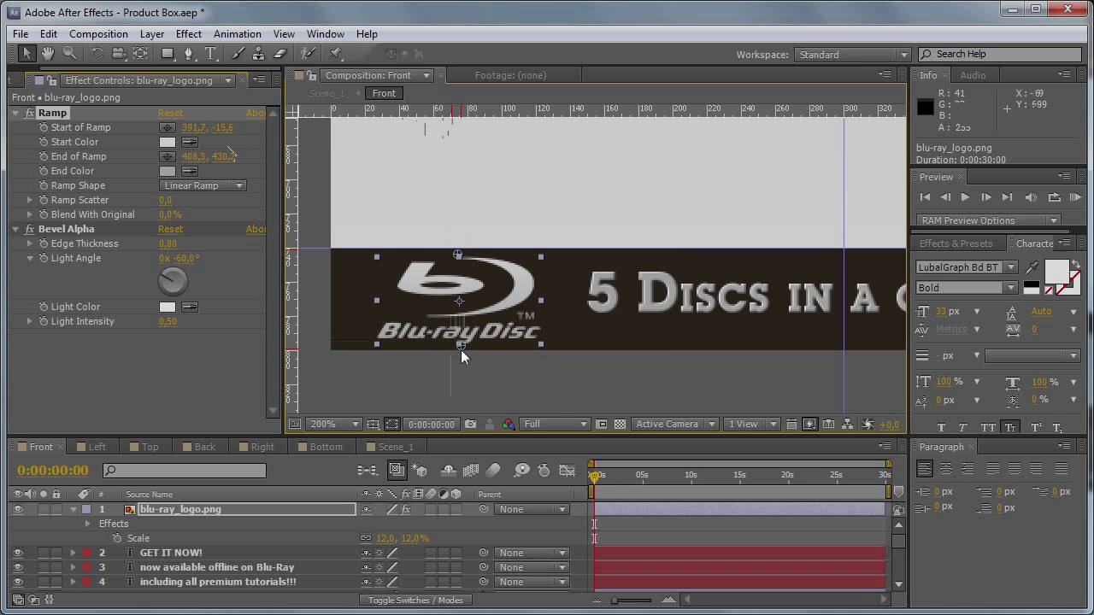
Step: Set the Bevel Alpha edge thickness on the Blu-ray logo to 15
{"action": "left_click", "coordinate": [168, 243]}
{"action": "type", "text": "4"}
{"action": "key", "text": "Return"}
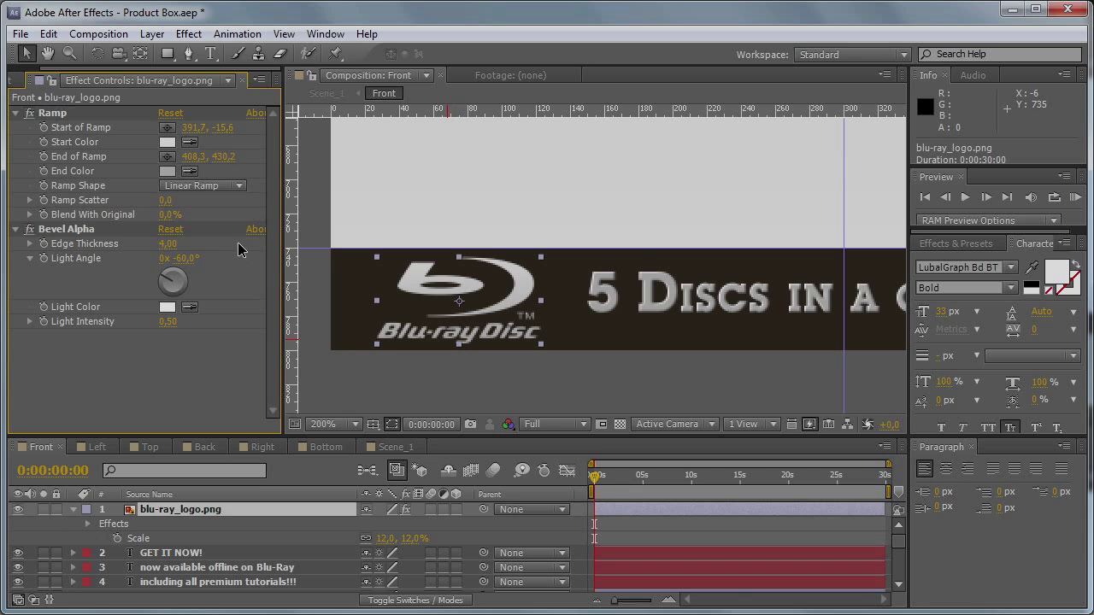
{"action": "left_click_drag", "start_coordinate": [169, 244], "coordinate": [75, 292]}
{"action": "left_click", "coordinate": [171, 244]}
{"action": "type", "text": "15"}
{"action": "key", "text": "Return"}
{"action": "left_click", "coordinate": [169, 244]}
{"action": "type", "text": "15"}
{"action": "key", "text": "Return"}
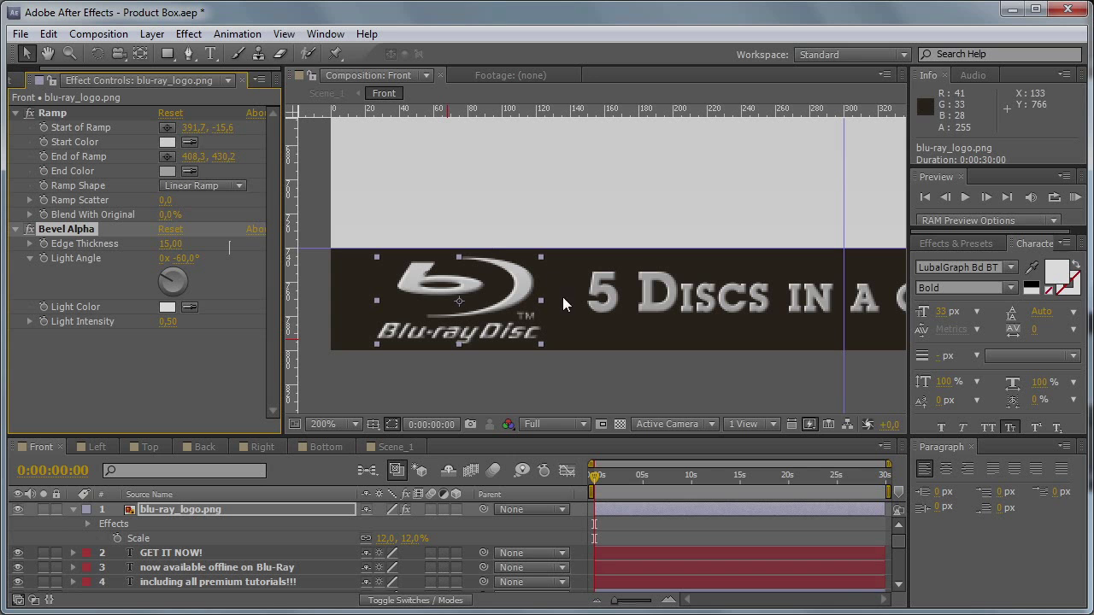
Step: With no layer selected, draw a red ten-pointed star about 260 px wide between the GET IT NOW! text and the bottom bar
{"action": "left_click", "coordinate": [571, 353]}
{"action": "key", "text": "comma"}
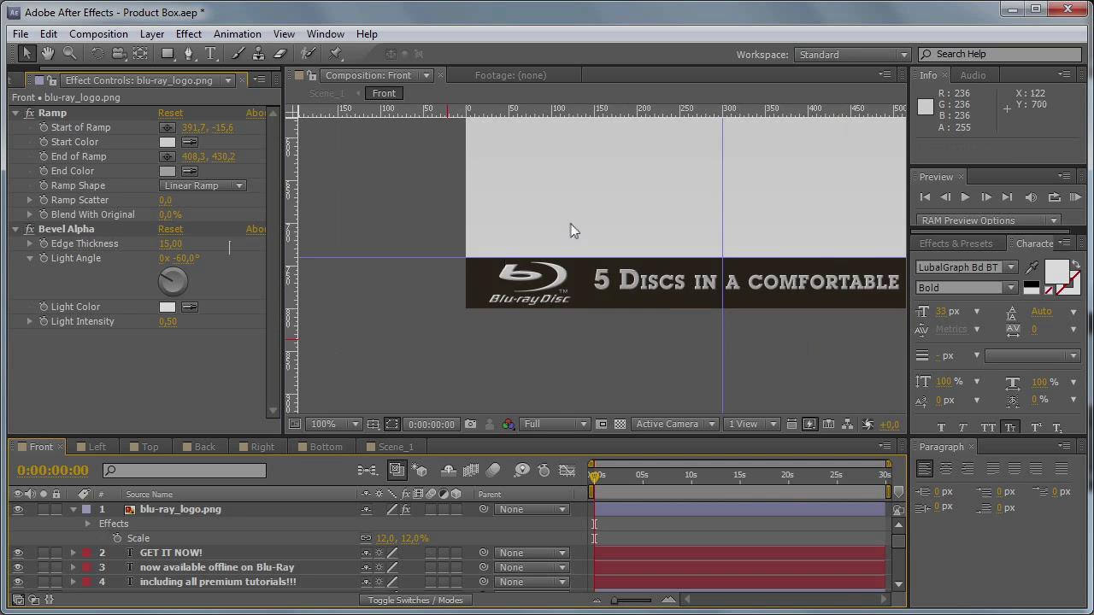
{"action": "scroll", "coordinate": [573, 224], "scroll_direction": "down", "scroll_amount": 3}
{"action": "scroll", "coordinate": [647, 219], "scroll_direction": "up", "scroll_amount": 1}
{"action": "left_click_drag", "start_coordinate": [647, 219], "coordinate": [535, 287]}
{"action": "key", "text": "v"}
{"action": "left_click", "coordinate": [73, 509]}
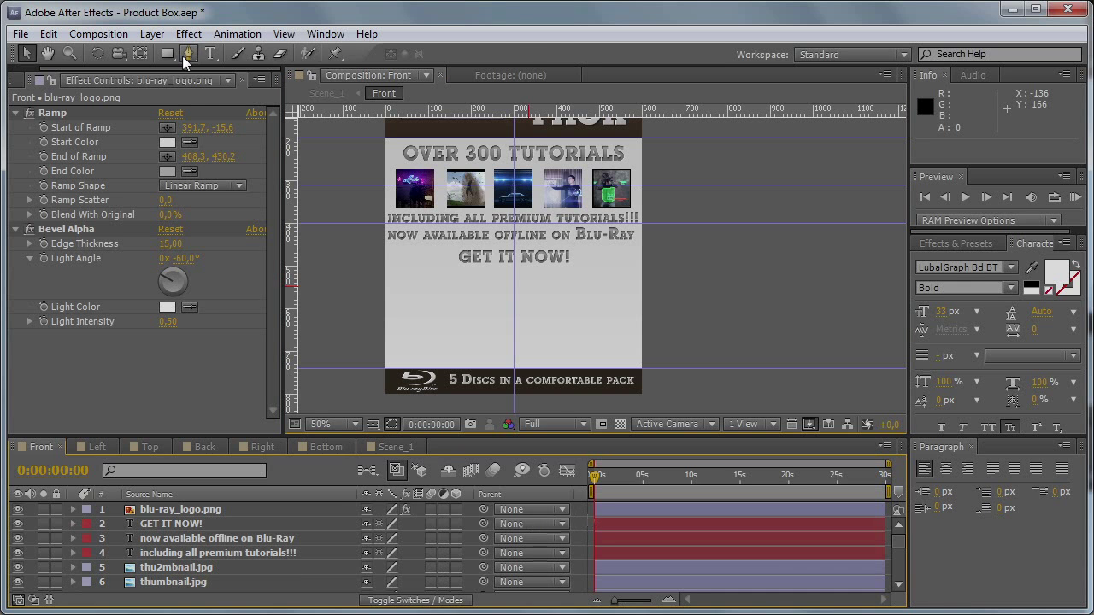
{"action": "left_click_drag", "start_coordinate": [161, 55], "coordinate": [257, 123]}
{"action": "left_click_drag", "start_coordinate": [560, 314], "coordinate": [600, 343]}
{"action": "key", "text": "Up"}
{"action": "key", "text": "Up"}
{"action": "key", "text": "Up"}
{"action": "key", "text": "Up"}
{"action": "key", "text": "Up"}
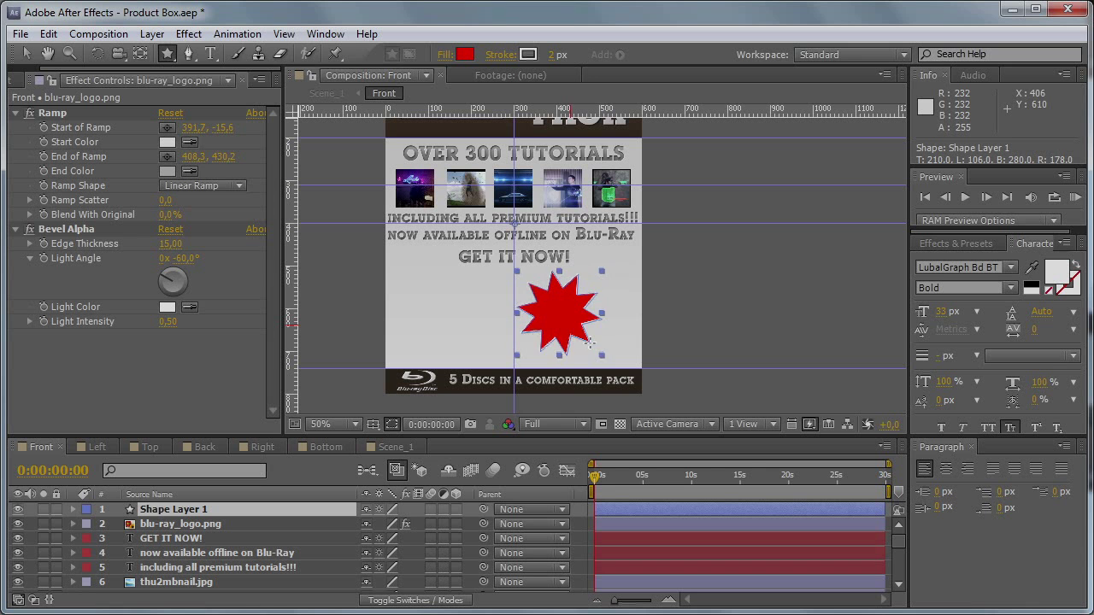
{"action": "left_click_drag", "start_coordinate": [625, 345], "coordinate": [586, 360]}
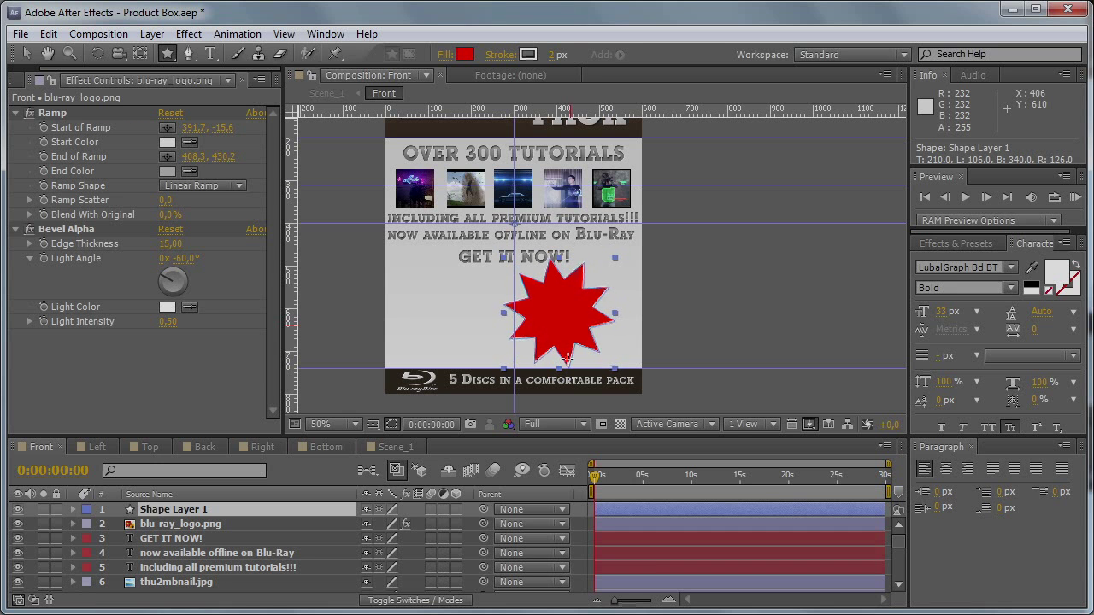
{"action": "left_click_drag", "start_coordinate": [564, 357], "coordinate": [569, 359]}
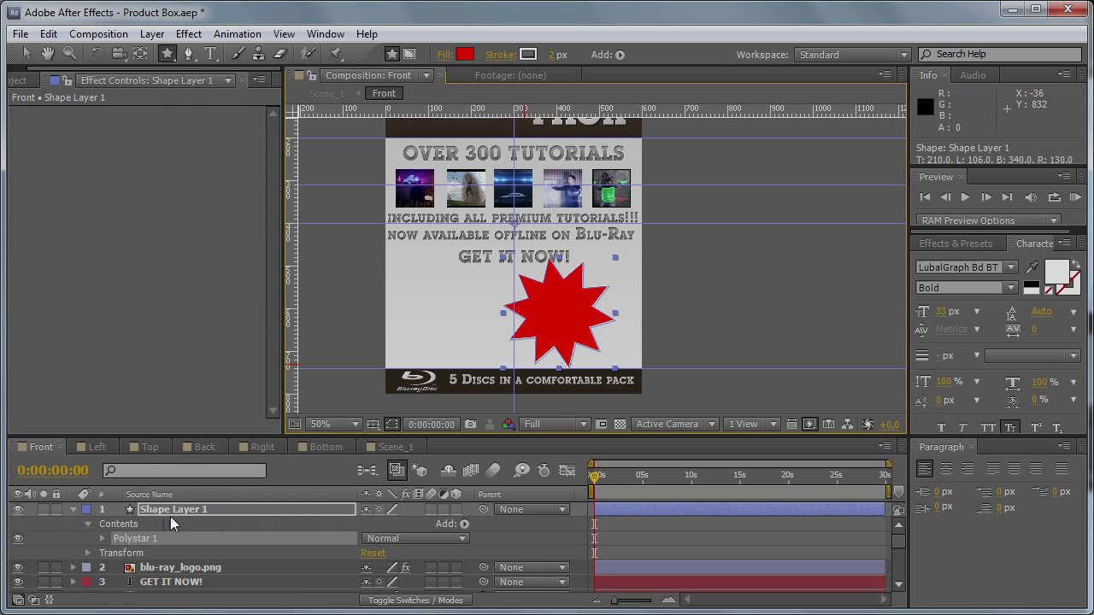
Step: Remove the star's stroke and change its fill to a radial gradient
{"action": "key", "text": "slash"}
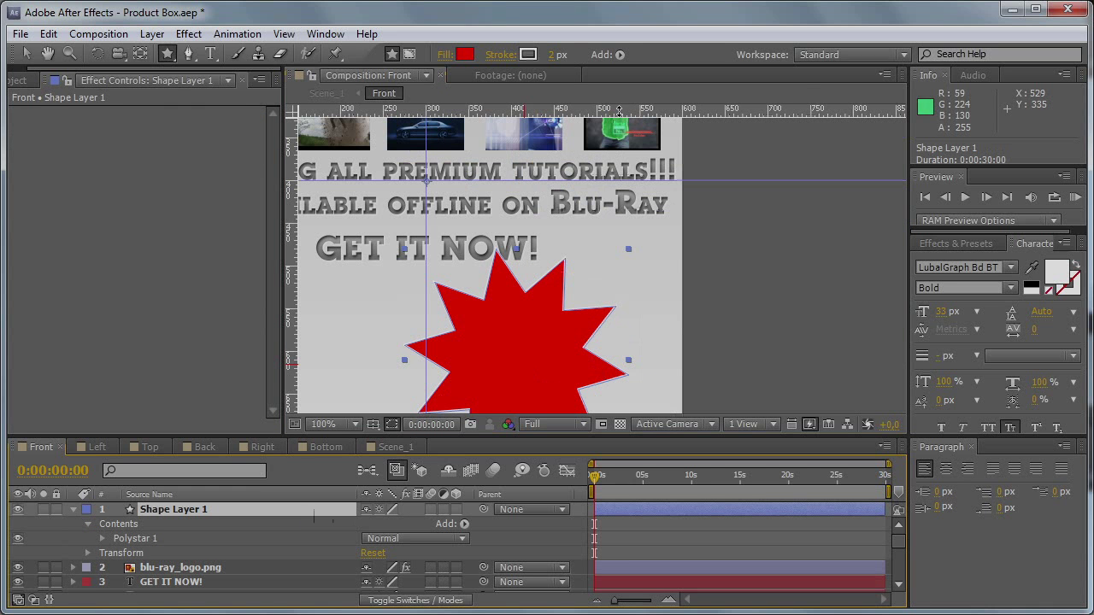
{"action": "left_click", "coordinate": [529, 55], "text": "alt"}
{"action": "left_click", "coordinate": [529, 56], "text": "alt"}
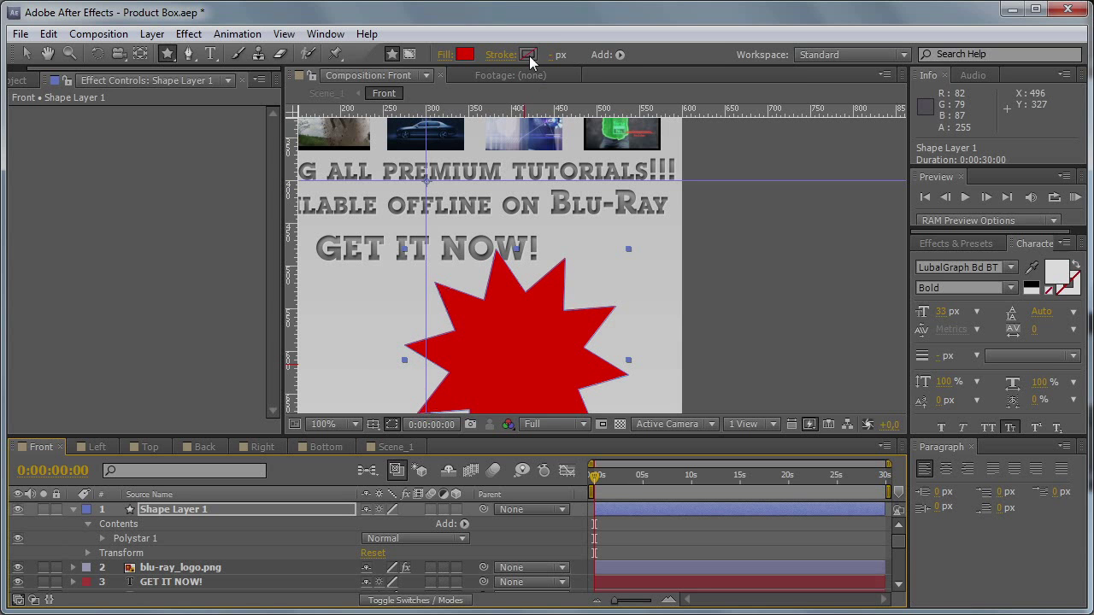
{"action": "left_click", "coordinate": [446, 54]}
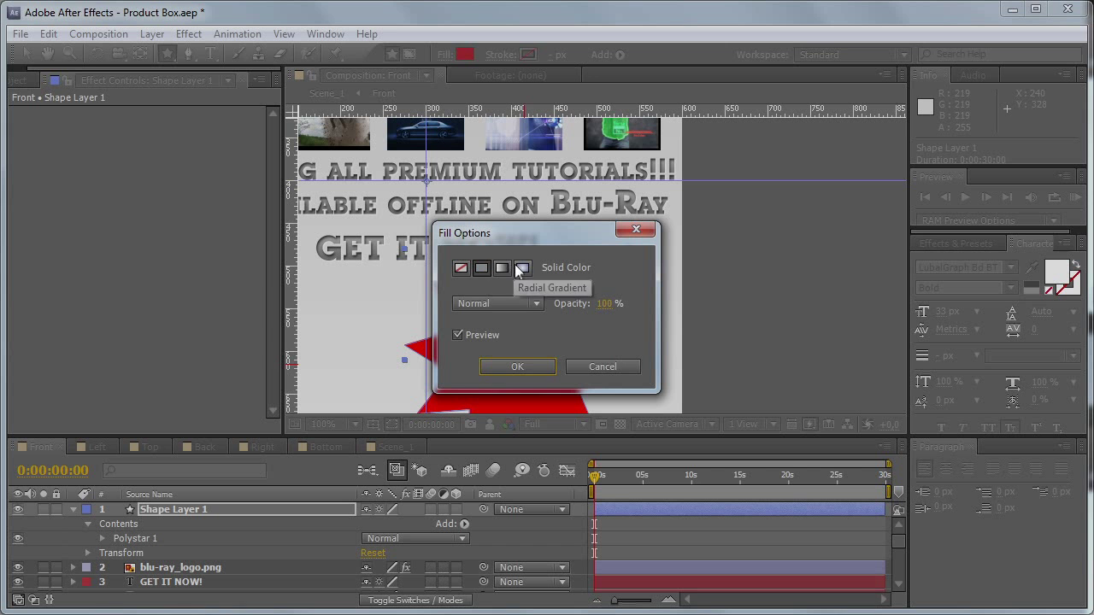
{"action": "left_click", "coordinate": [521, 268]}
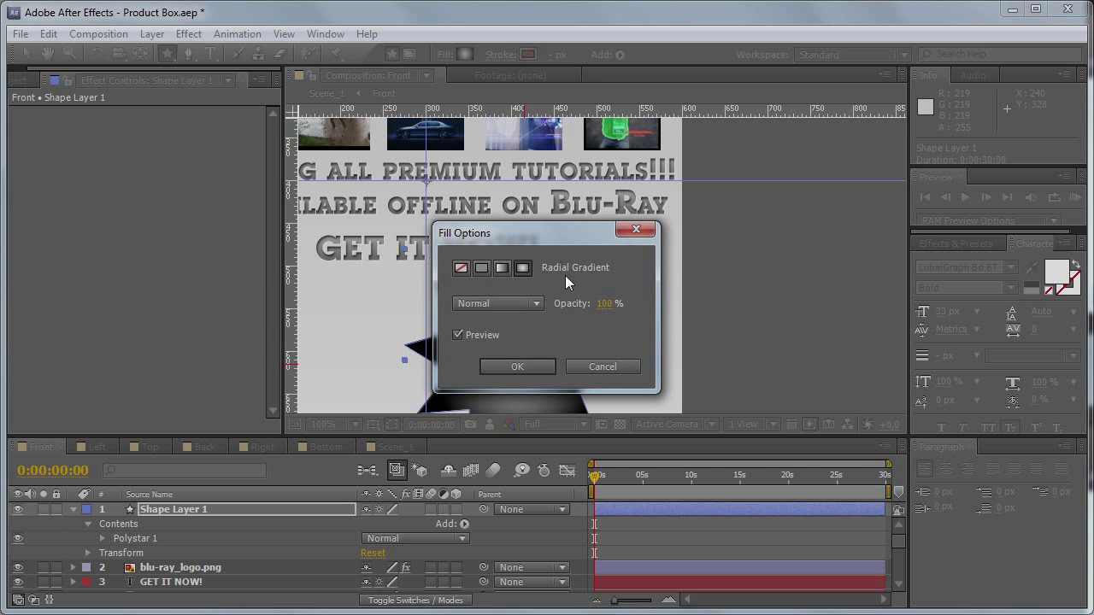
{"action": "left_click", "coordinate": [521, 366]}
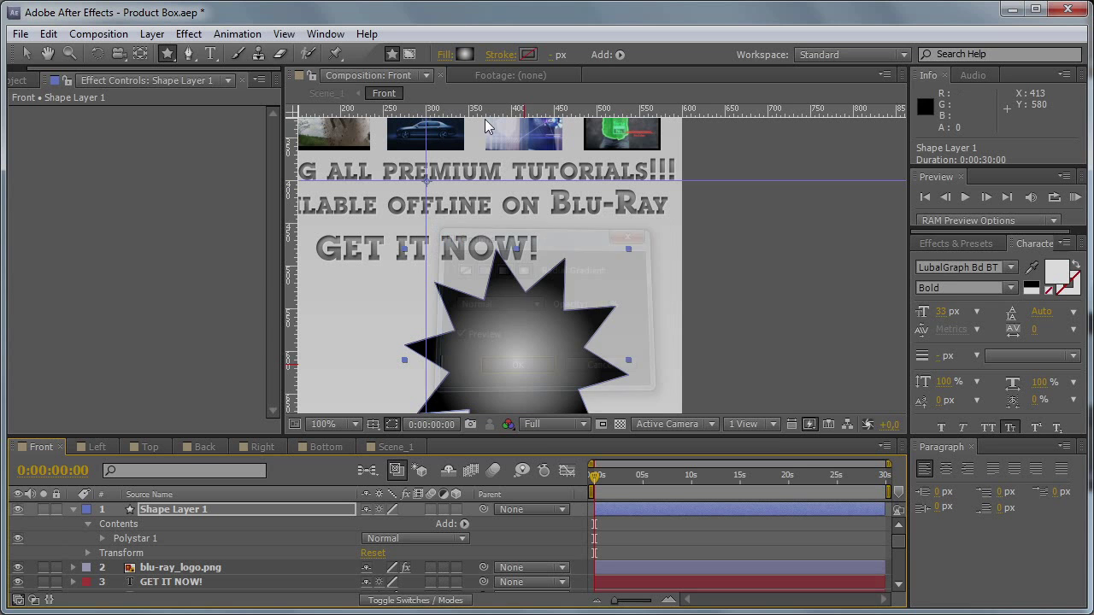
Step: Set the outer color stop of the star's radial gradient to deep orange EE4300
{"action": "left_click", "coordinate": [465, 54]}
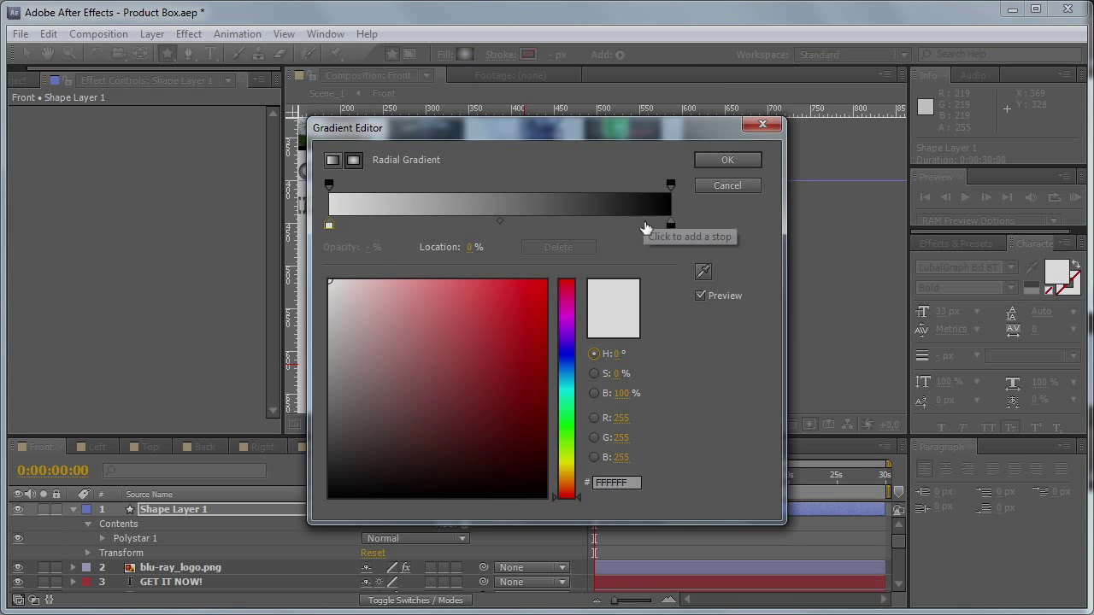
{"action": "left_click", "coordinate": [672, 229]}
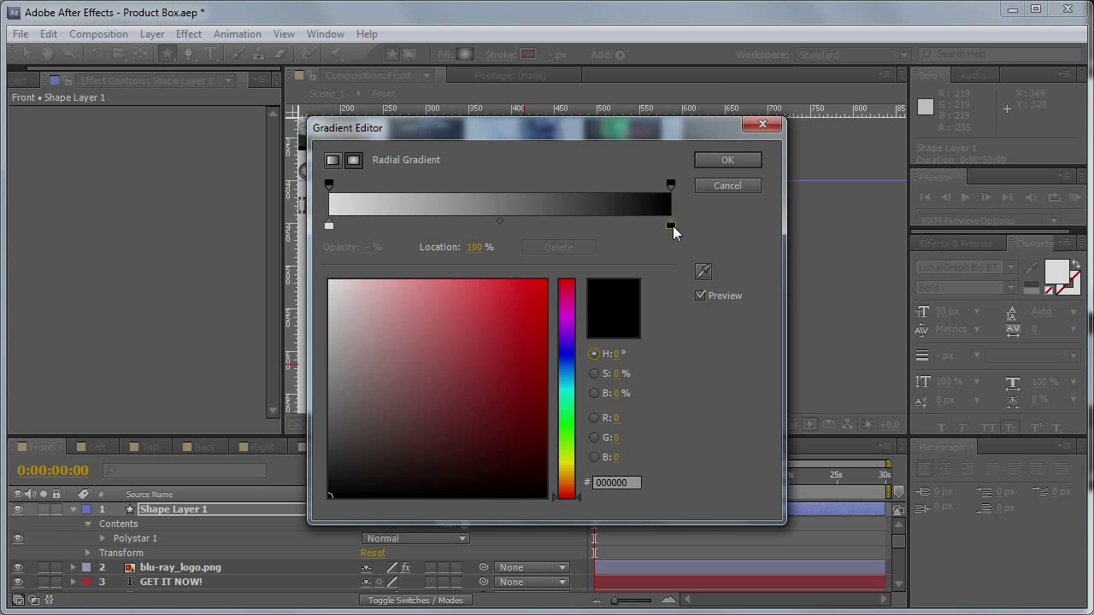
{"action": "left_click", "coordinate": [571, 495]}
{"action": "left_click_drag", "start_coordinate": [572, 494], "coordinate": [578, 488]}
{"action": "left_click_drag", "start_coordinate": [535, 348], "coordinate": [586, 299]}
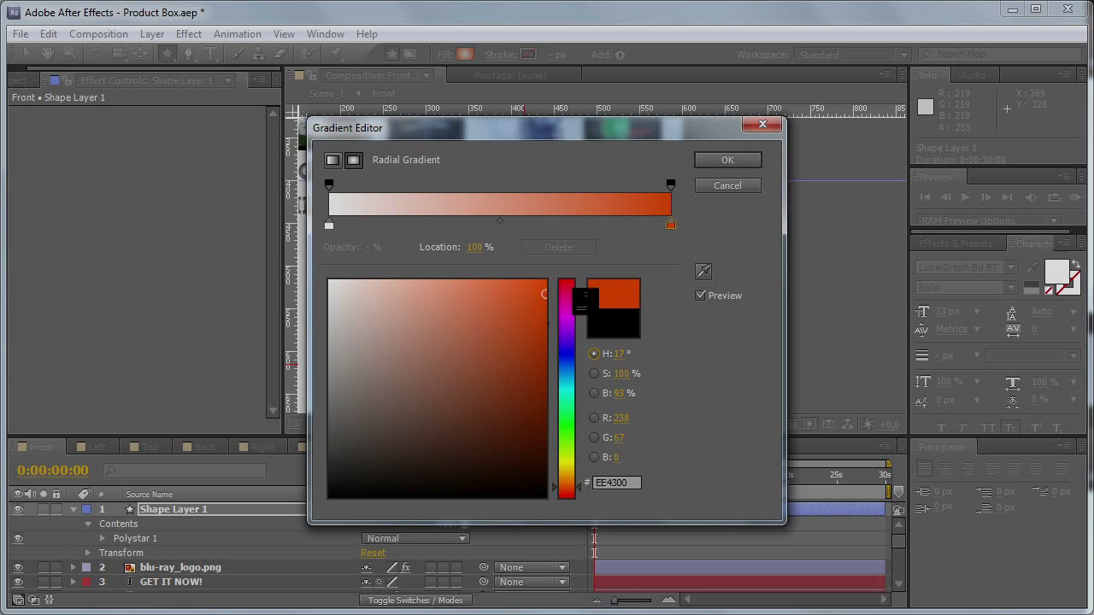
Step: Set the inner color stop of the star's gradient to light orange FF945A and accept the gradient
{"action": "left_click", "coordinate": [329, 227]}
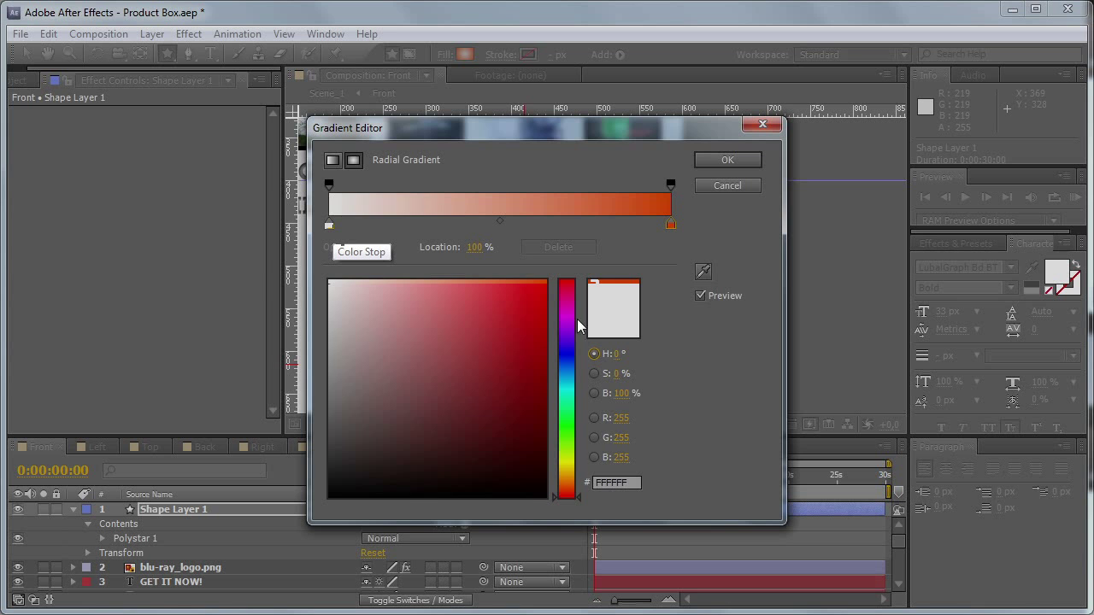
{"action": "left_click", "coordinate": [703, 271]}
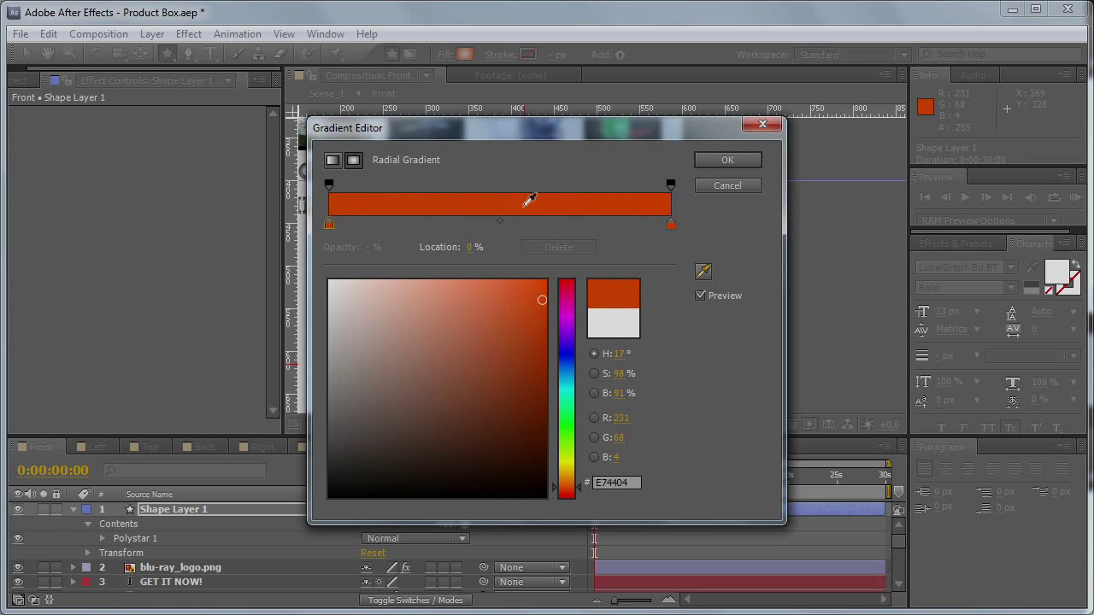
{"action": "left_click", "coordinate": [476, 287]}
{"action": "left_click_drag", "start_coordinate": [571, 498], "coordinate": [571, 489]}
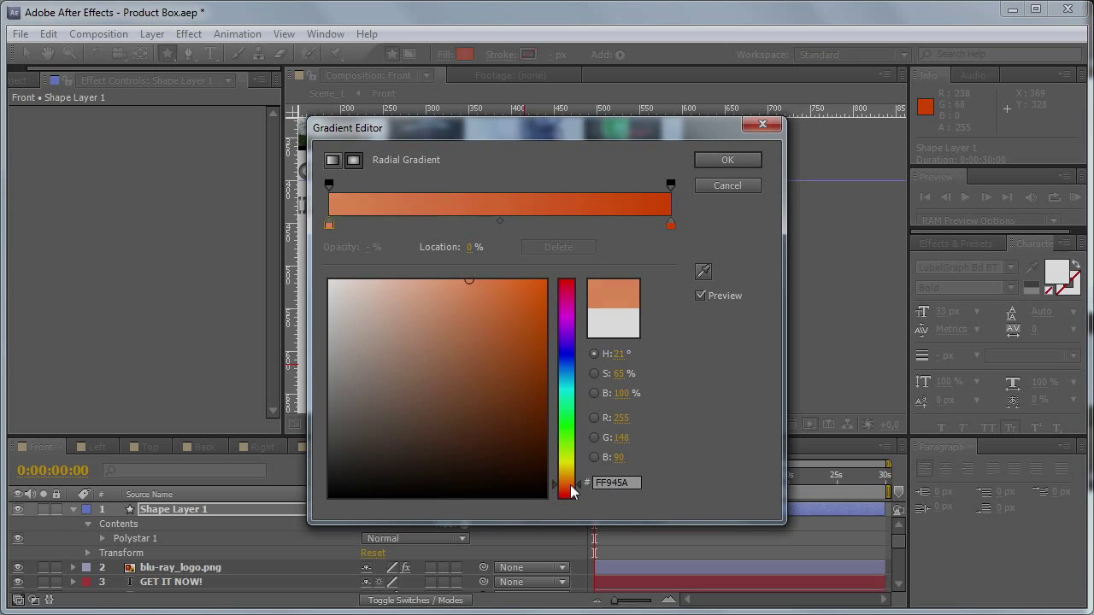
{"action": "left_click", "coordinate": [724, 161]}
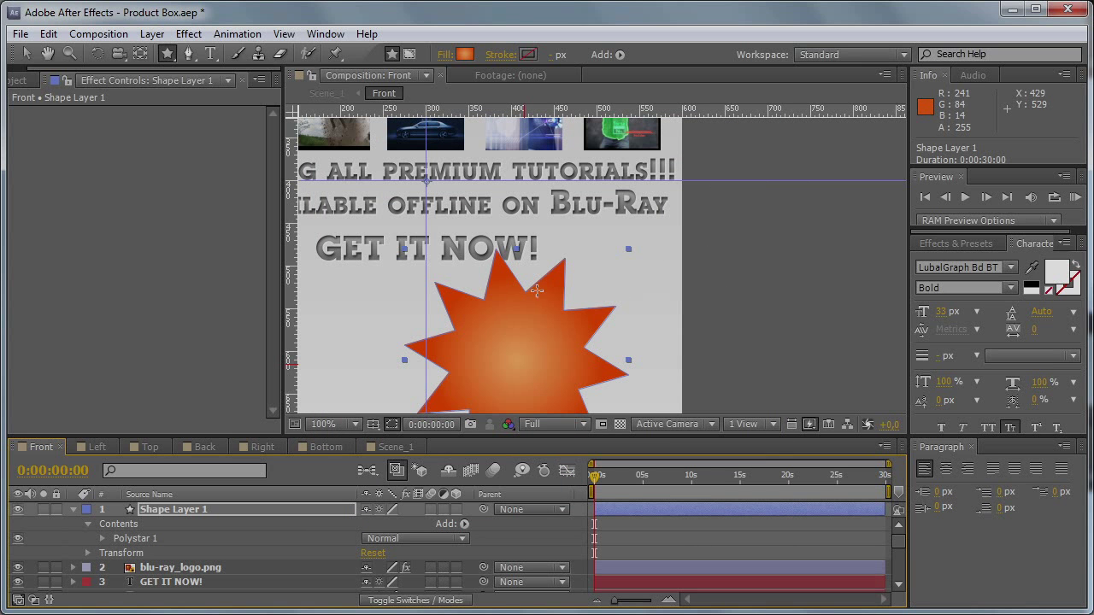
Step: Set the star's scale to 90% after trying 80%
{"action": "key", "text": "h"}
{"action": "left_click_drag", "start_coordinate": [529, 334], "coordinate": [552, 230]}
{"action": "key", "text": "s"}
{"action": "left_click", "coordinate": [416, 524]}
{"action": "type", "text": "80"}
{"action": "key", "text": "Return"}
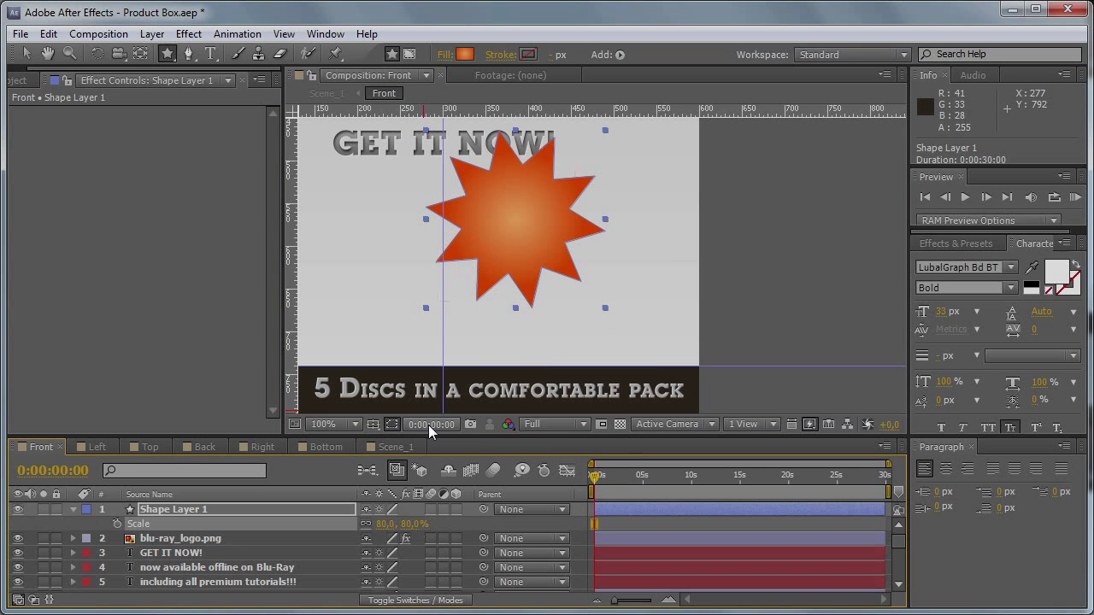
{"action": "left_click", "coordinate": [416, 524]}
{"action": "type", "text": "90"}
{"action": "key", "text": "Return"}
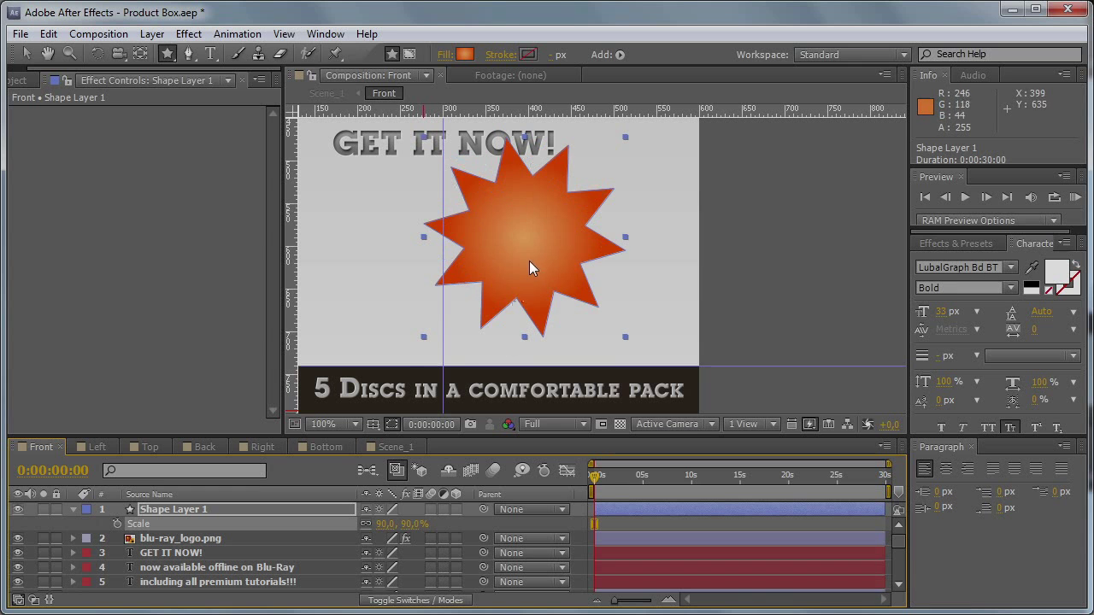
Step: Move the star between the GET IT NOW! text and the bottom bar, at position 280, 431
{"action": "key", "text": "v"}
{"action": "left_click_drag", "start_coordinate": [518, 245], "coordinate": [516, 257]}
{"action": "key", "text": "Left"}
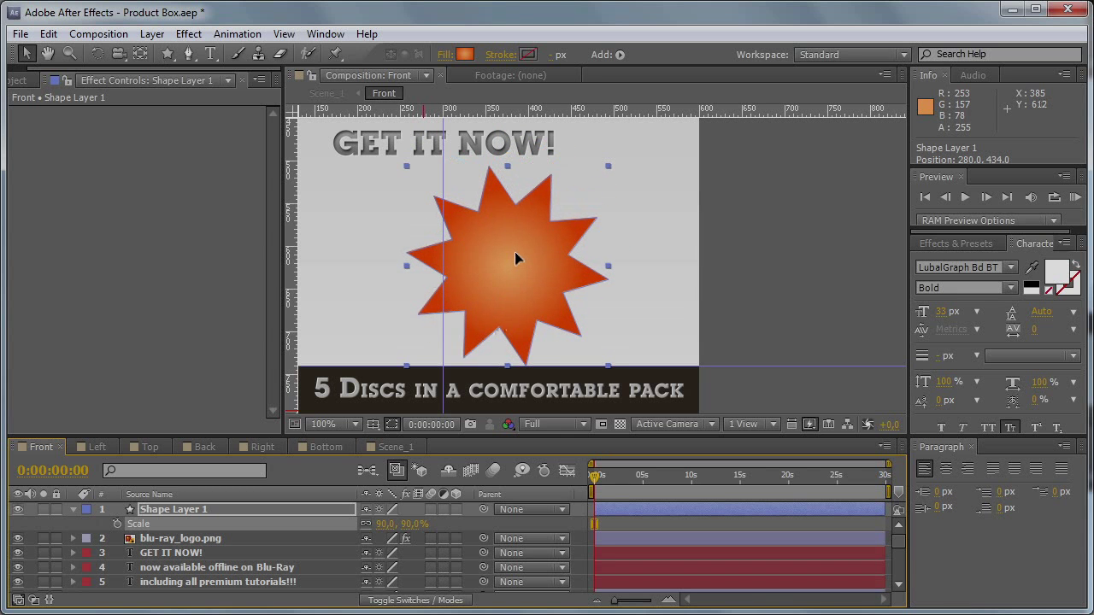
{"action": "key", "text": "Up"}
{"action": "key", "text": "Up"}
{"action": "key", "text": "Up"}
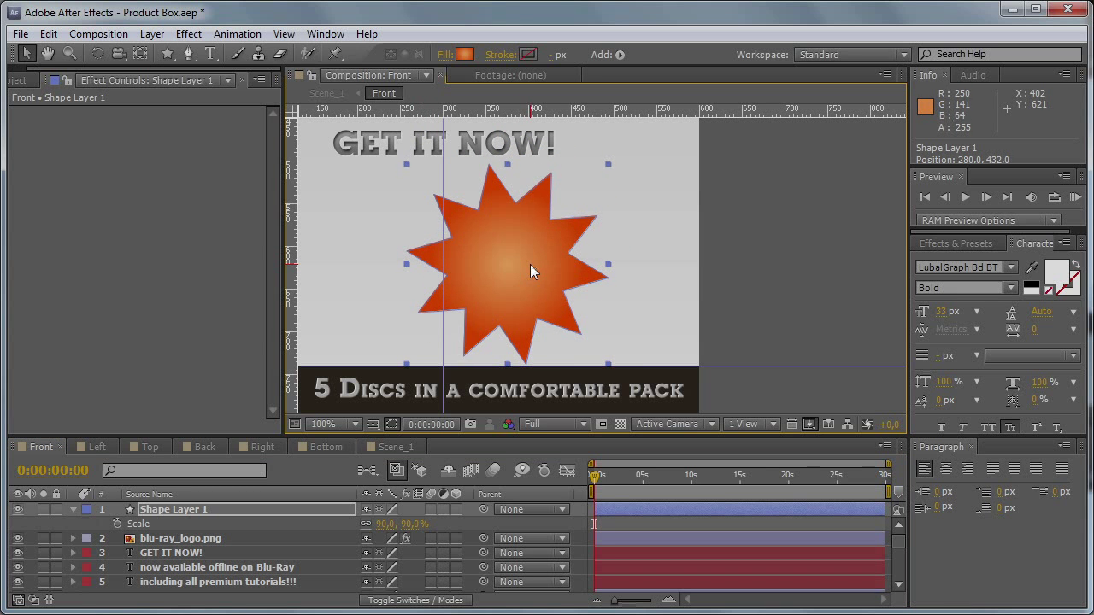
Step: Apply a Drop Shadow effect to the star with a softness of 5
{"action": "left_click", "coordinate": [187, 35]}
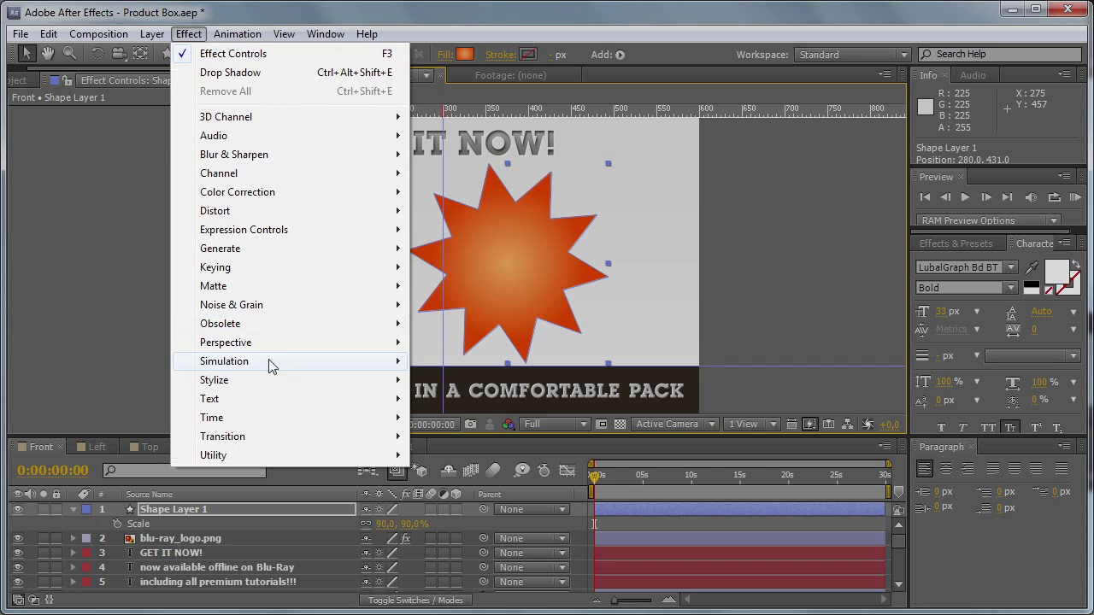
{"action": "mouse_move", "coordinate": [284, 345]}
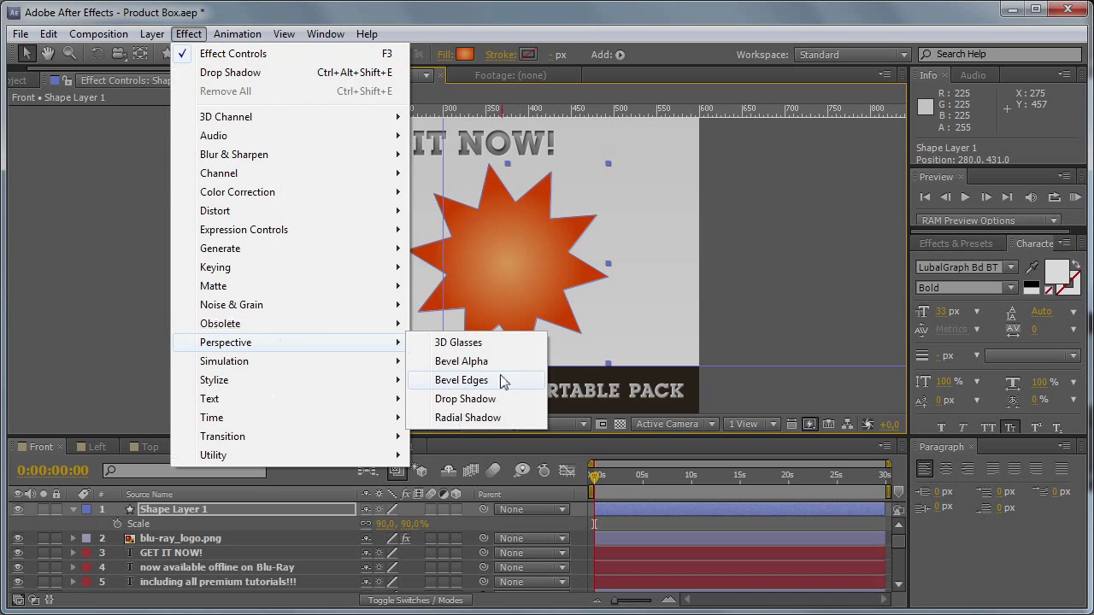
{"action": "left_click", "coordinate": [478, 399]}
{"action": "left_click", "coordinate": [166, 220]}
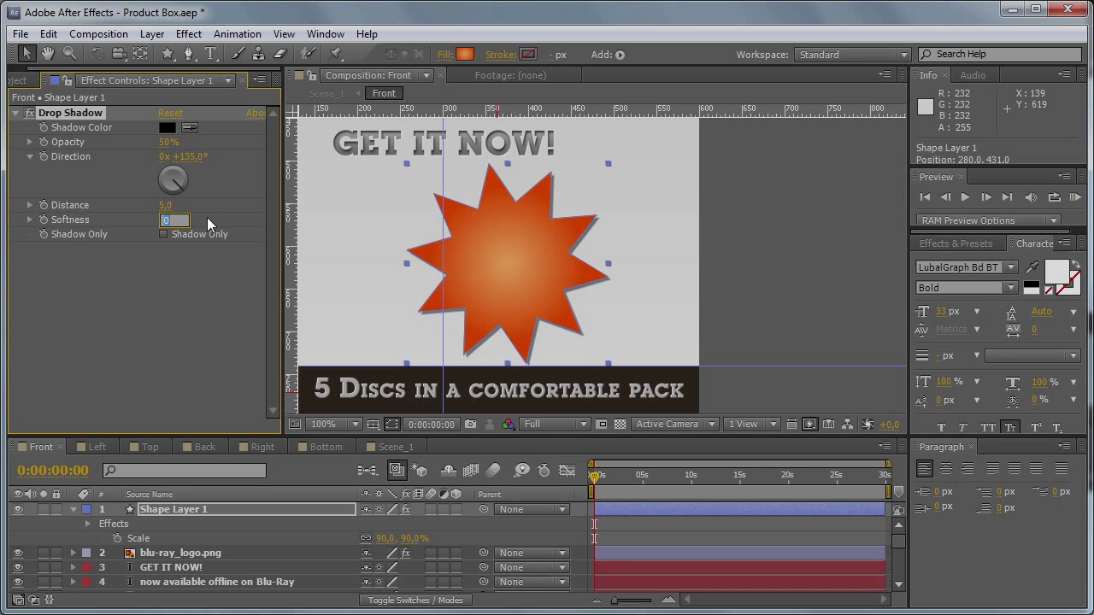
{"action": "type", "text": "5"}
{"action": "key", "text": "Return"}
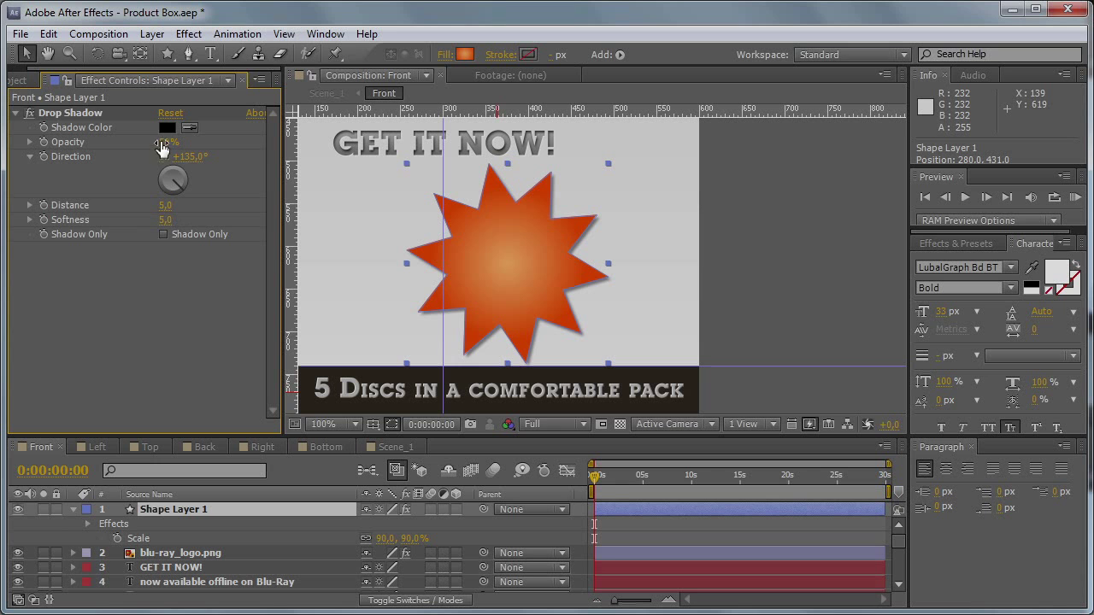
Step: Set the star's drop shadow to 80% opacity, a distance of 4 and a softness of 8
{"action": "left_click_drag", "start_coordinate": [165, 142], "coordinate": [599, 144]}
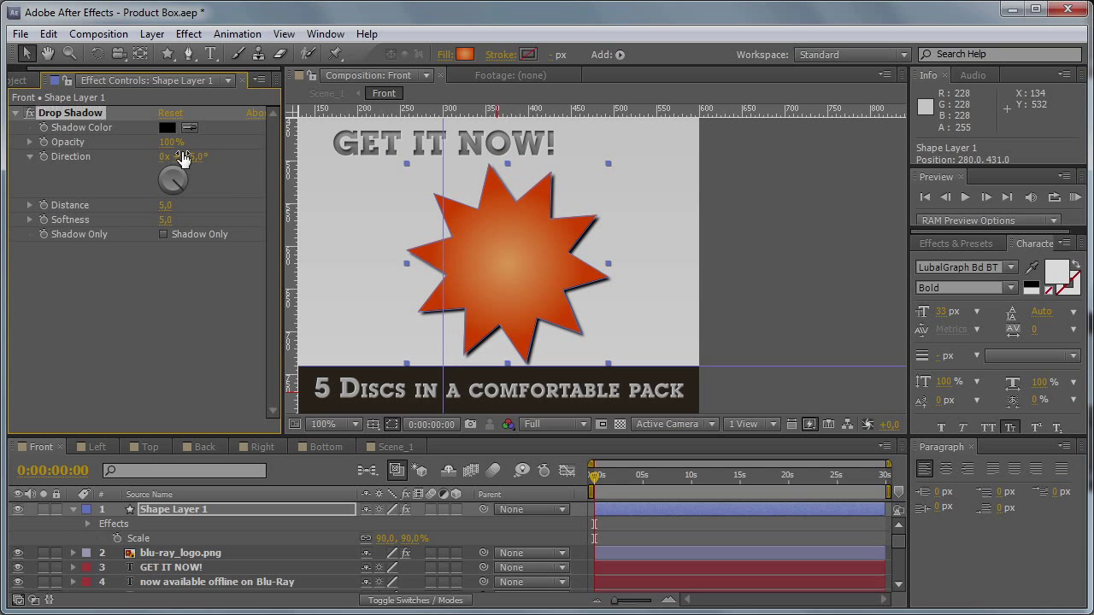
{"action": "left_click", "coordinate": [171, 143]}
{"action": "type", "text": "50"}
{"action": "key", "text": "Return"}
{"action": "left_click", "coordinate": [165, 206]}
{"action": "type", "text": "4"}
{"action": "key", "text": "Return"}
{"action": "left_click", "coordinate": [165, 220]}
{"action": "type", "text": "8"}
{"action": "key", "text": "Return"}
{"action": "scroll", "coordinate": [586, 288], "scroll_direction": "up", "scroll_amount": 2}
{"action": "scroll", "coordinate": [603, 288], "scroll_direction": "down", "scroll_amount": 2}
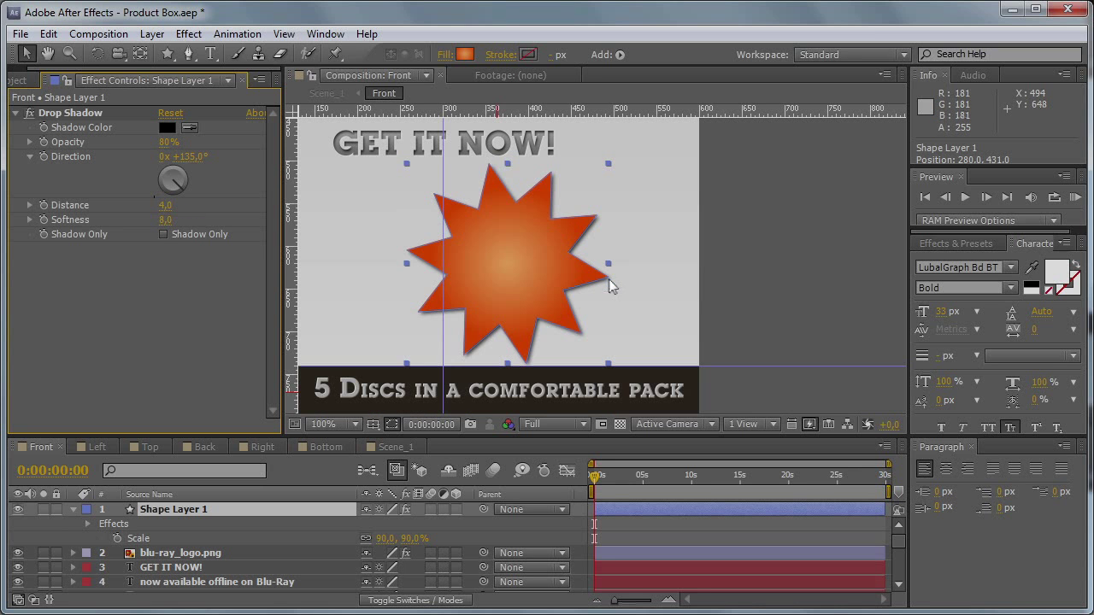
Step: Add the price text "49.95$" on top of the star
{"action": "scroll", "coordinate": [606, 283], "scroll_direction": "up", "scroll_amount": 2}
{"action": "left_click_drag", "start_coordinate": [440, 286], "coordinate": [612, 324]}
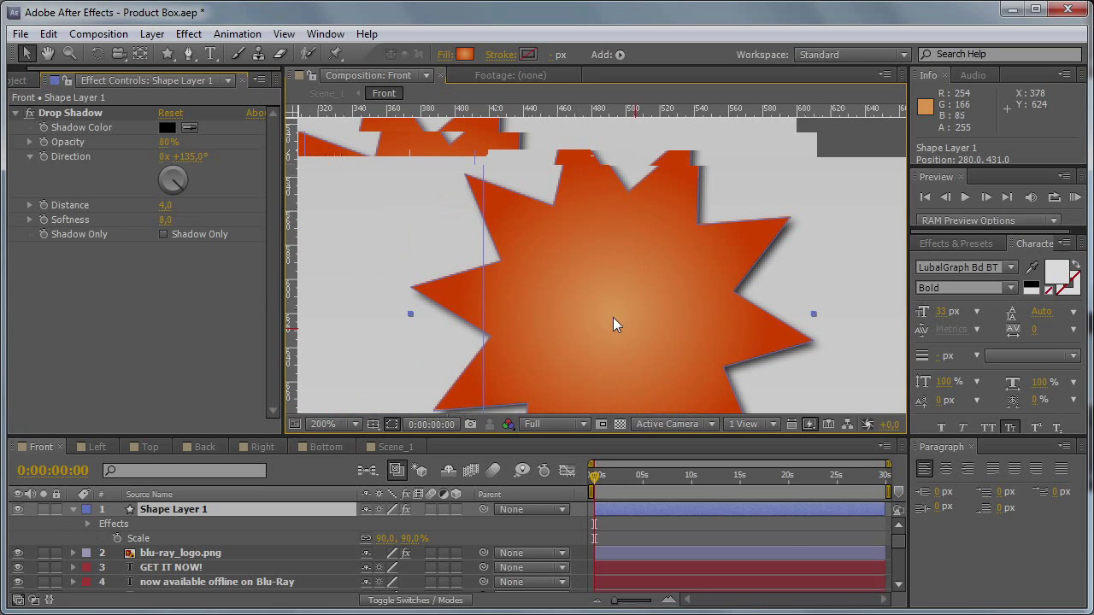
{"action": "key", "text": "ctrl+t"}
{"action": "left_click", "coordinate": [541, 313]}
{"action": "type", "text": "4"}
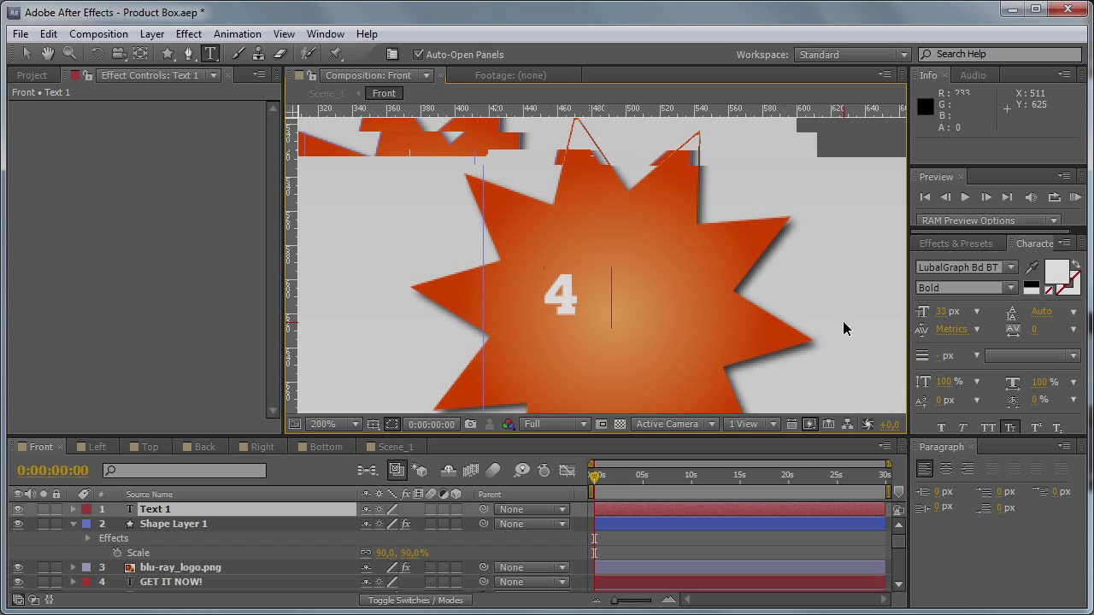
{"action": "type", "text": "9.95$"}
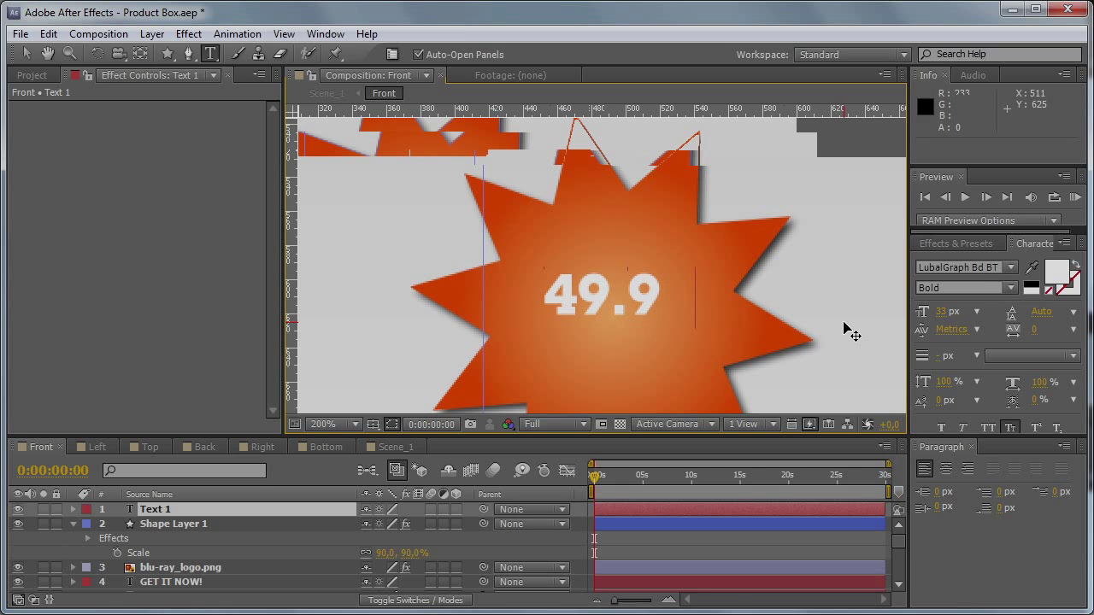
Step: Center the 49.95$ text on the star, at position 323, 635.5
{"action": "left_click", "coordinate": [26, 53]}
{"action": "left_click_drag", "start_coordinate": [684, 312], "coordinate": [656, 335]}
{"action": "key", "text": "Down"}
{"action": "key", "text": "Down"}
{"action": "key", "text": "Right"}
{"action": "key", "text": "Right"}
{"action": "key", "text": "Right"}
{"action": "key", "text": "Right"}
{"action": "key", "text": "Right"}
{"action": "key", "text": "Right"}
{"action": "key", "text": "Right"}
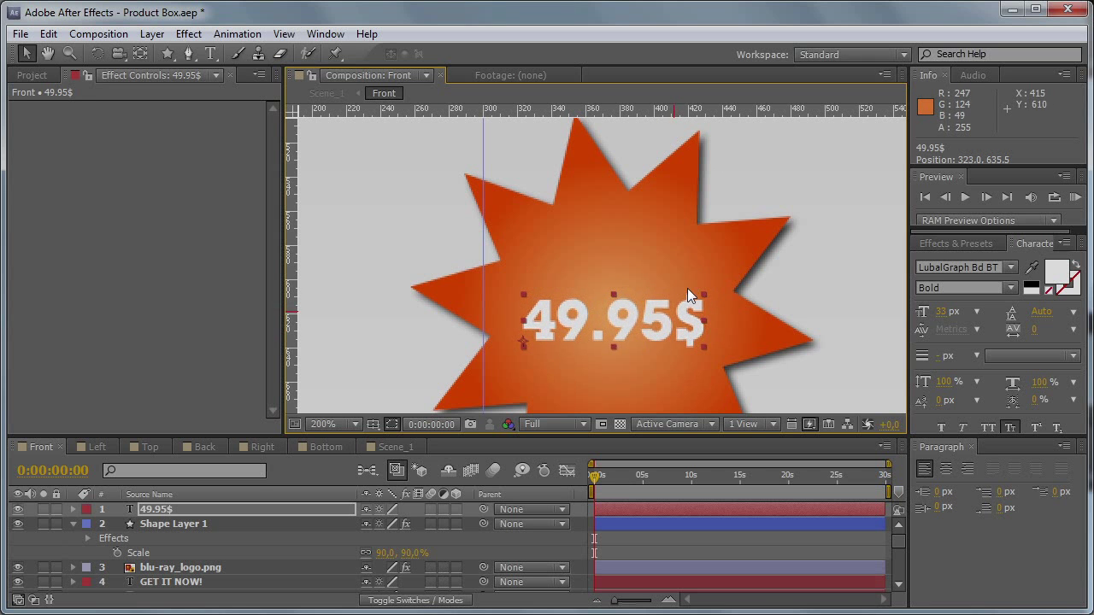
Step: Apply a Ramp effect to the price text, starting above it at 377, 606.5 and ending below it at 378, 643
{"action": "left_click", "coordinate": [198, 37]}
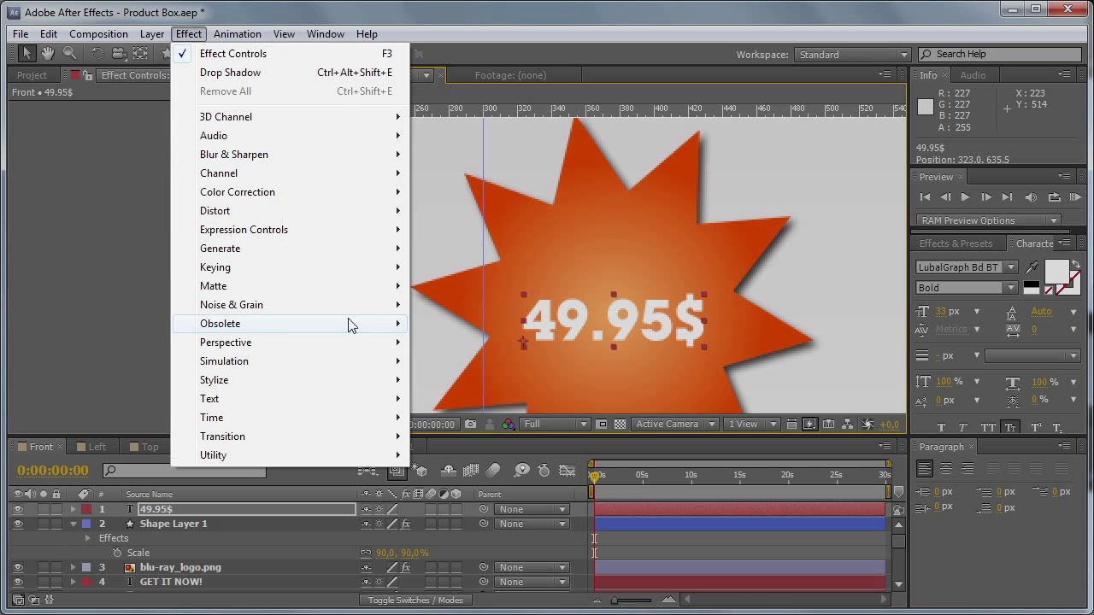
{"action": "mouse_move", "coordinate": [366, 259]}
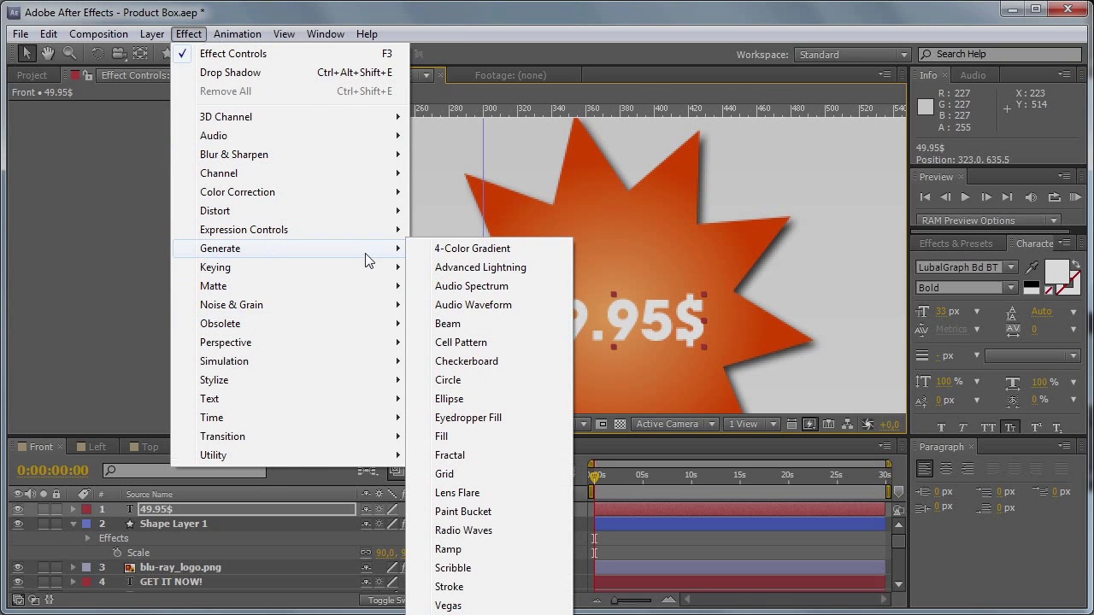
{"action": "left_click", "coordinate": [448, 550]}
{"action": "left_click", "coordinate": [167, 125]}
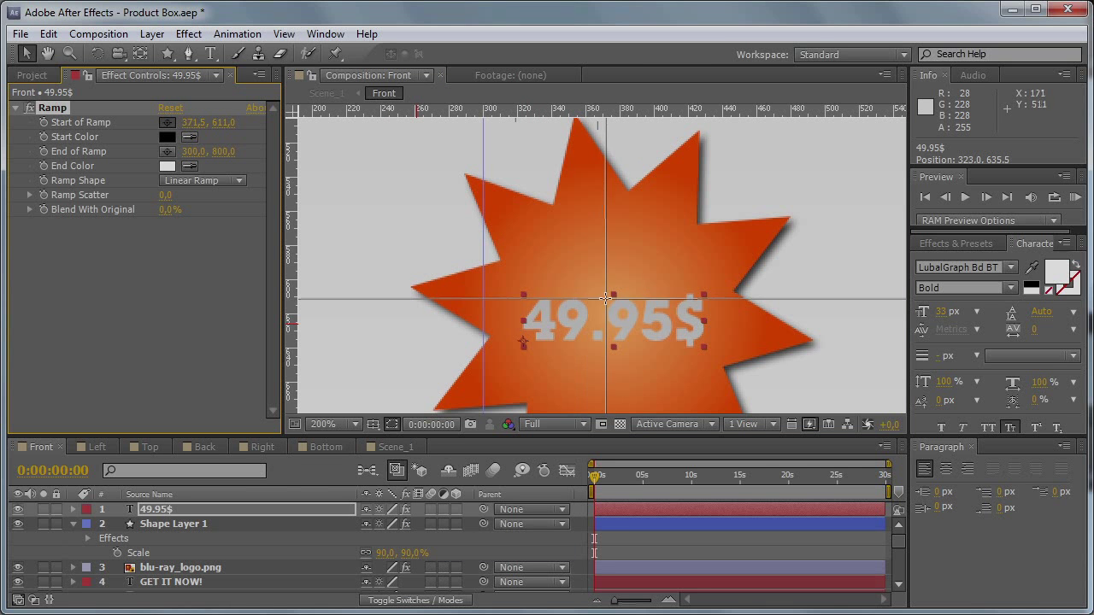
{"action": "left_click", "coordinate": [615, 292]}
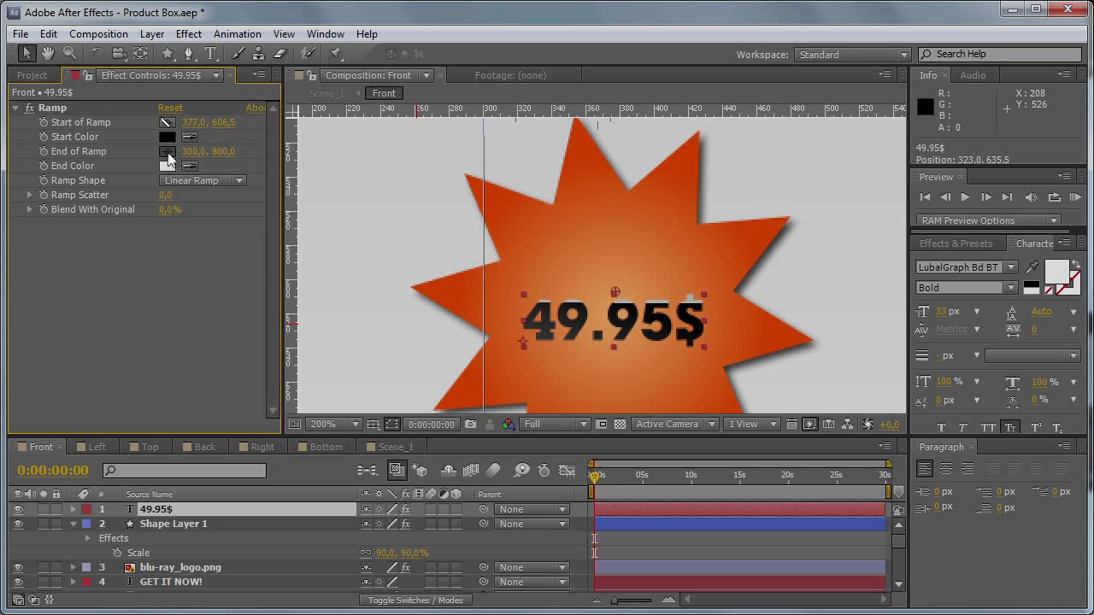
{"action": "left_click", "coordinate": [168, 151]}
{"action": "left_click", "coordinate": [616, 353]}
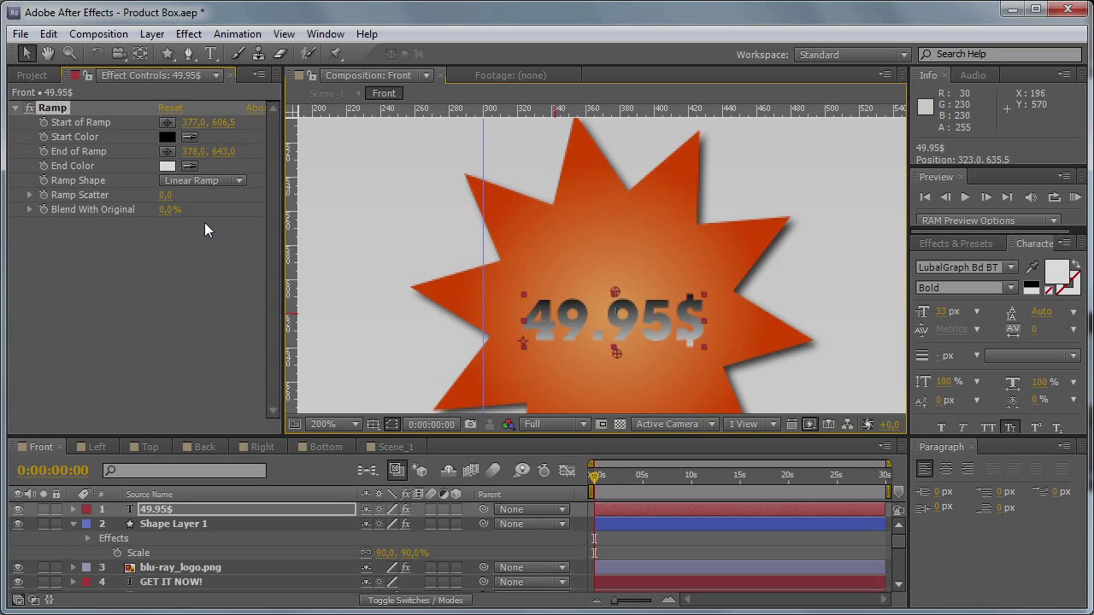
Step: Set the price text's Ramp start color to dark gray 4A4A4A and its end color to near-black 131313
{"action": "left_click", "coordinate": [167, 138]}
{"action": "mouse_move", "coordinate": [506, 545]}
{"action": "left_mouse_down"}
{"action": "mouse_move", "coordinate": [506, 467]}
{"action": "mouse_move", "coordinate": [506, 538]}
{"action": "left_mouse_up"}
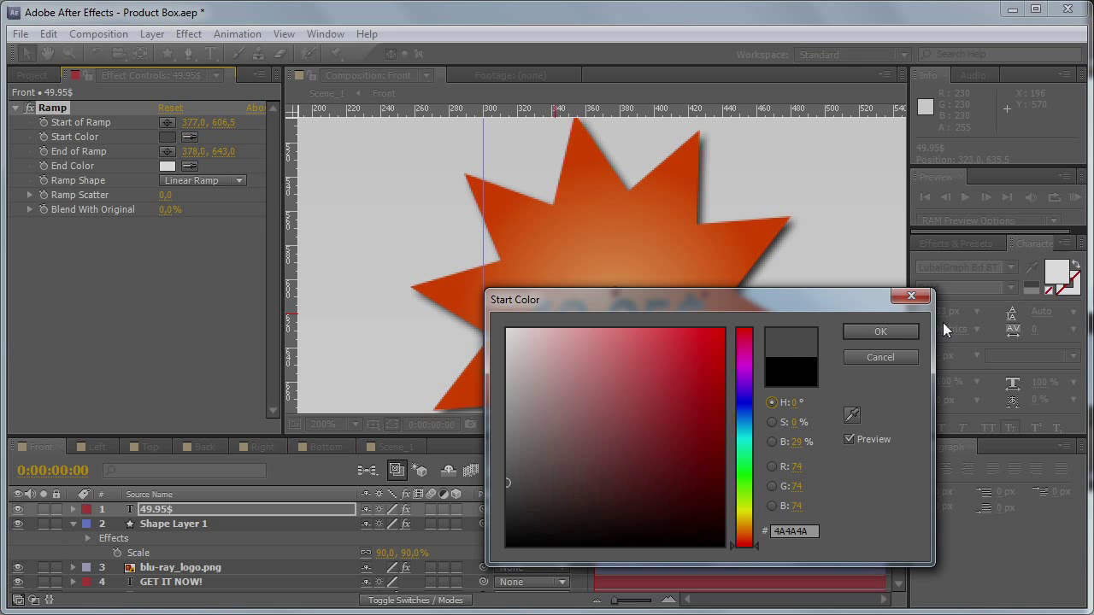
{"action": "left_click", "coordinate": [880, 332]}
{"action": "left_click", "coordinate": [167, 166]}
{"action": "left_click_drag", "start_coordinate": [566, 450], "coordinate": [473, 529]}
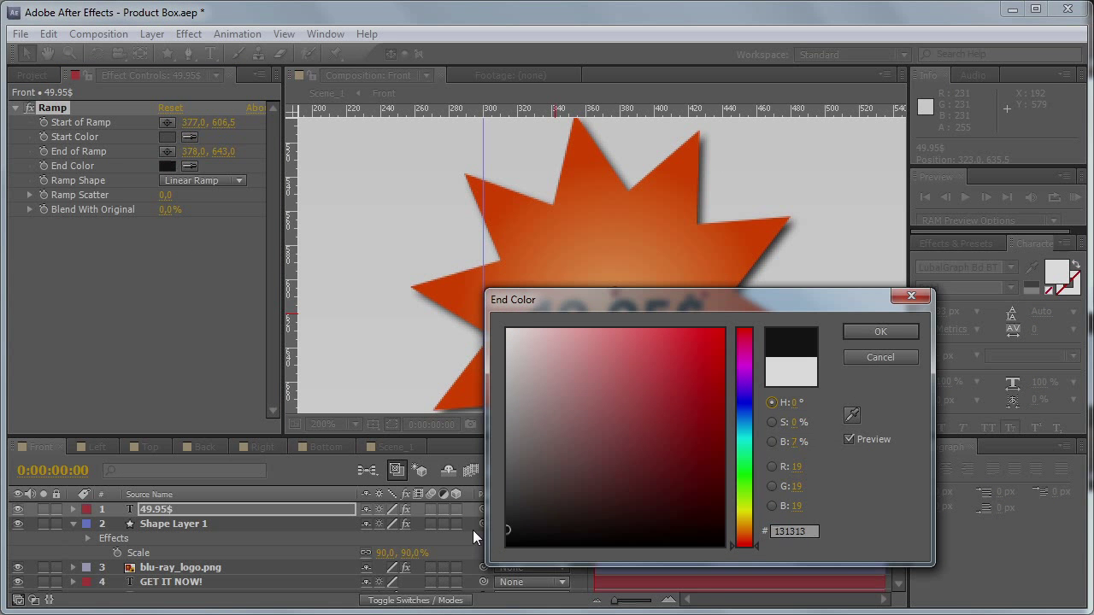
{"action": "left_click", "coordinate": [881, 332]}
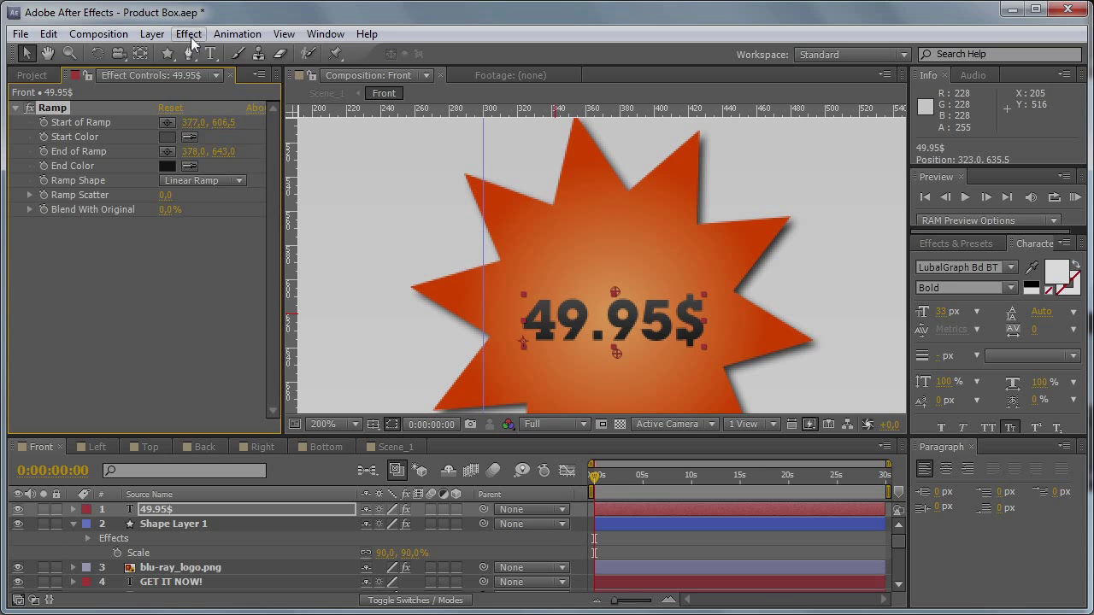
Step: Apply a Bevel Alpha effect to the 49.95$ text
{"action": "left_click", "coordinate": [189, 34]}
{"action": "mouse_move", "coordinate": [288, 344]}
{"action": "left_click", "coordinate": [466, 361]}
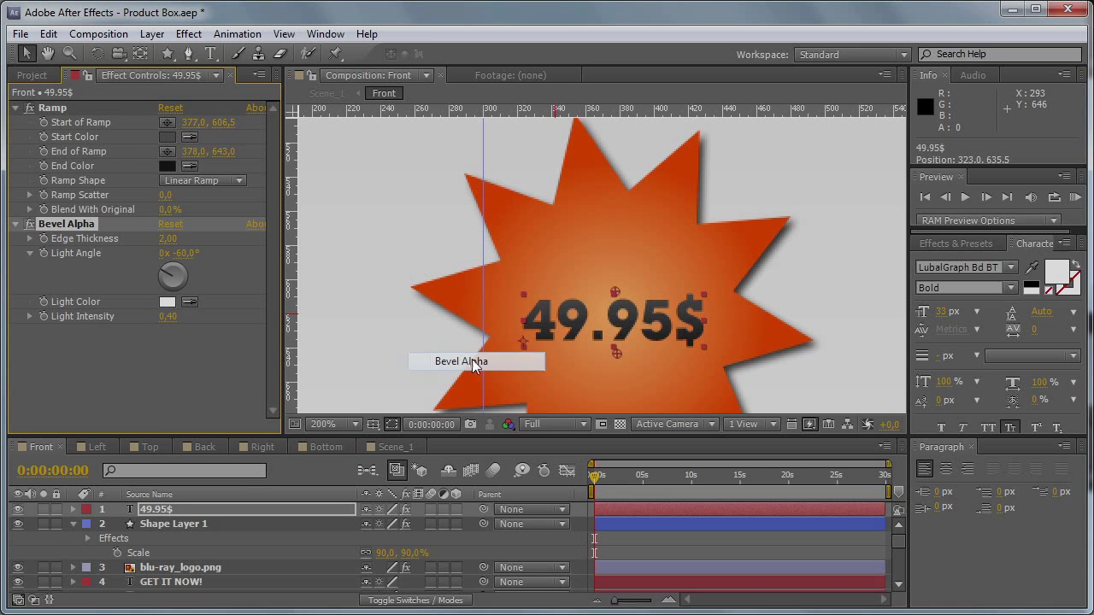
Step: Set the price text's Bevel Alpha edge thickness to 1.00 and its light intensity to 0.60
{"action": "left_click_drag", "start_coordinate": [257, 242], "coordinate": [262, 242]}
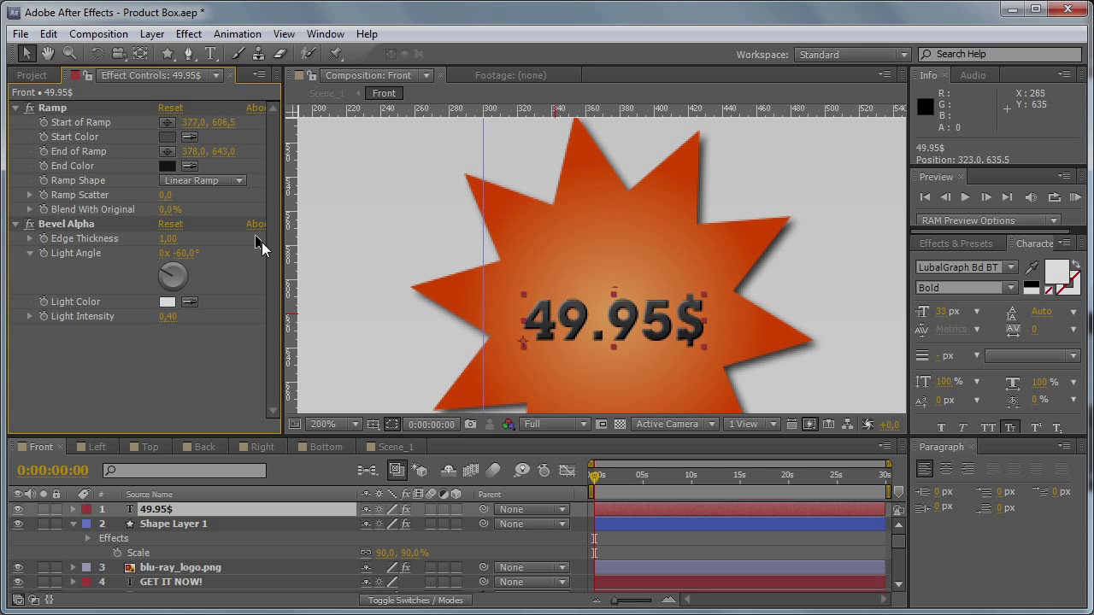
{"action": "left_click", "coordinate": [170, 317]}
{"action": "type", "text": "0,8"}
{"action": "key", "text": "Return"}
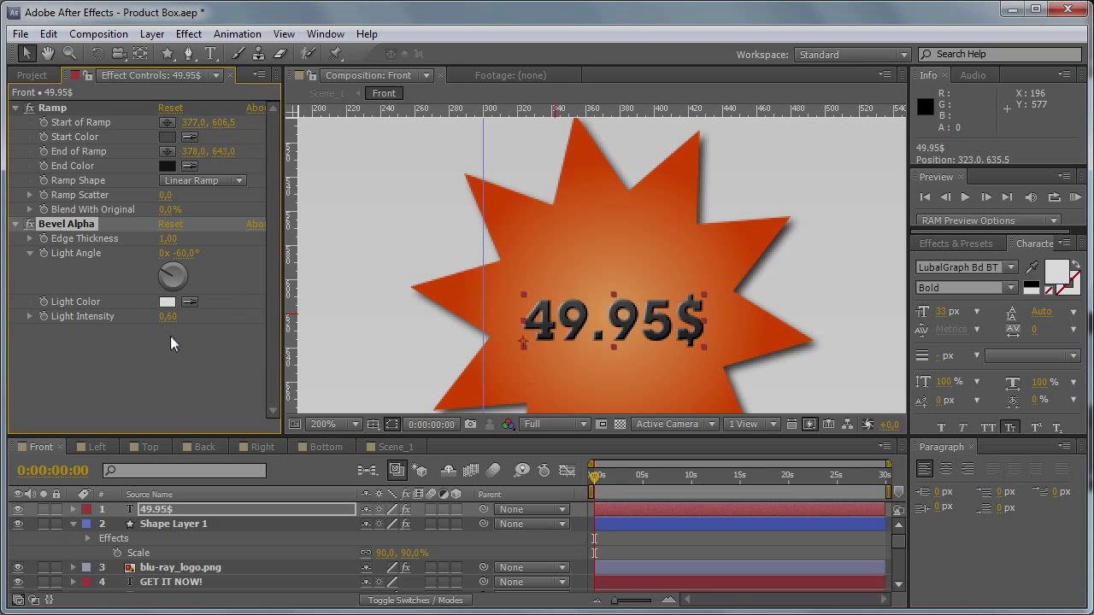
{"action": "left_click", "coordinate": [202, 461]}
Step: Duplicate the star layer, remove the Drop Shadow effect from the copy and solo that copy
{"action": "left_click", "coordinate": [192, 528]}
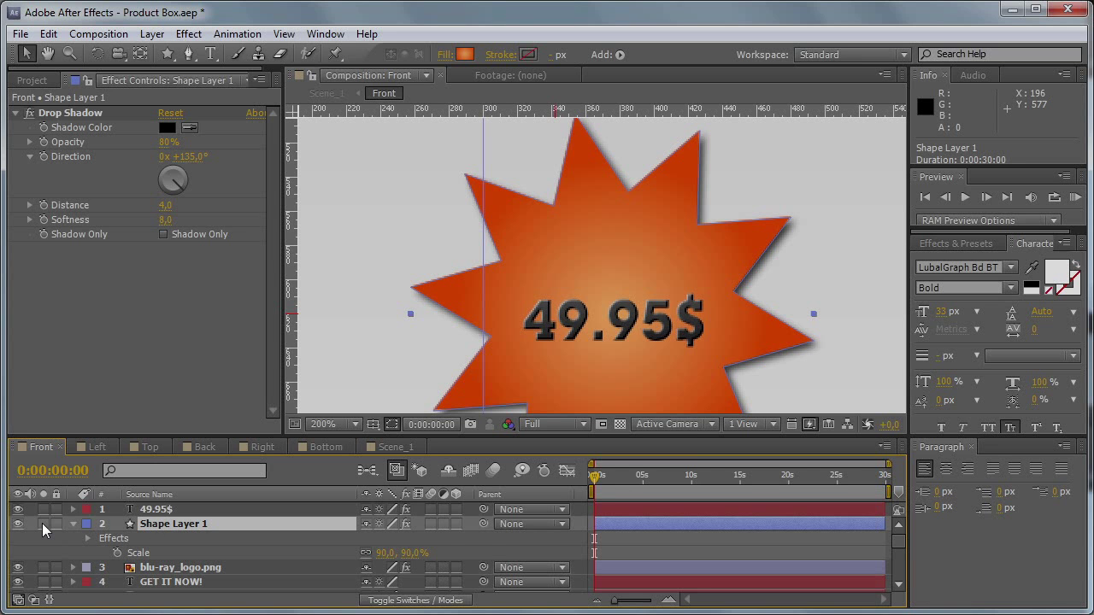
{"action": "key", "text": "ctrl+d"}
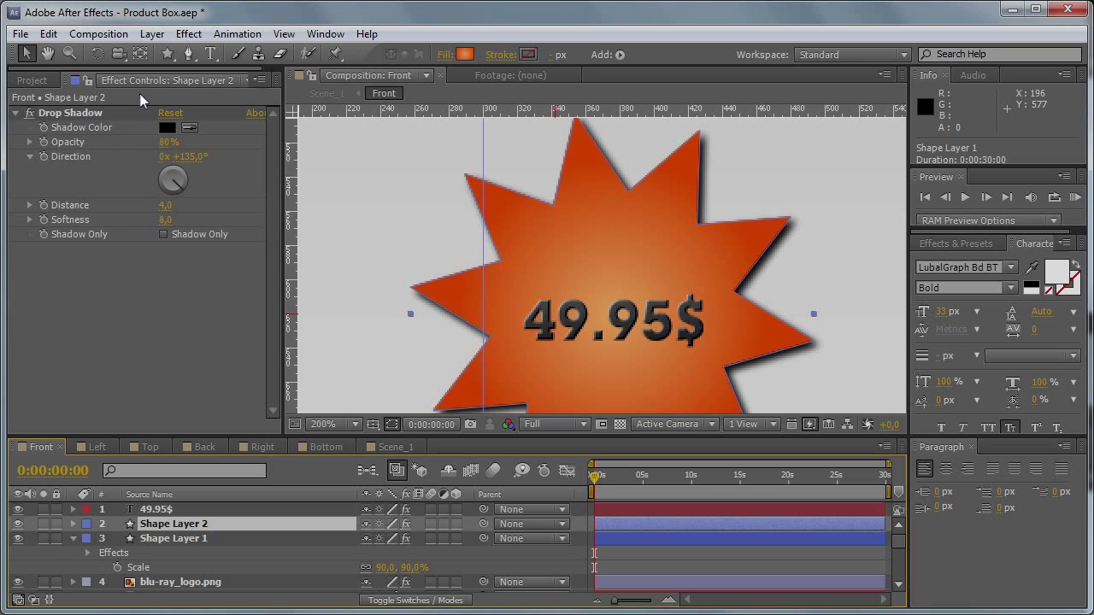
{"action": "left_click", "coordinate": [96, 114]}
{"action": "key", "text": "Delete"}
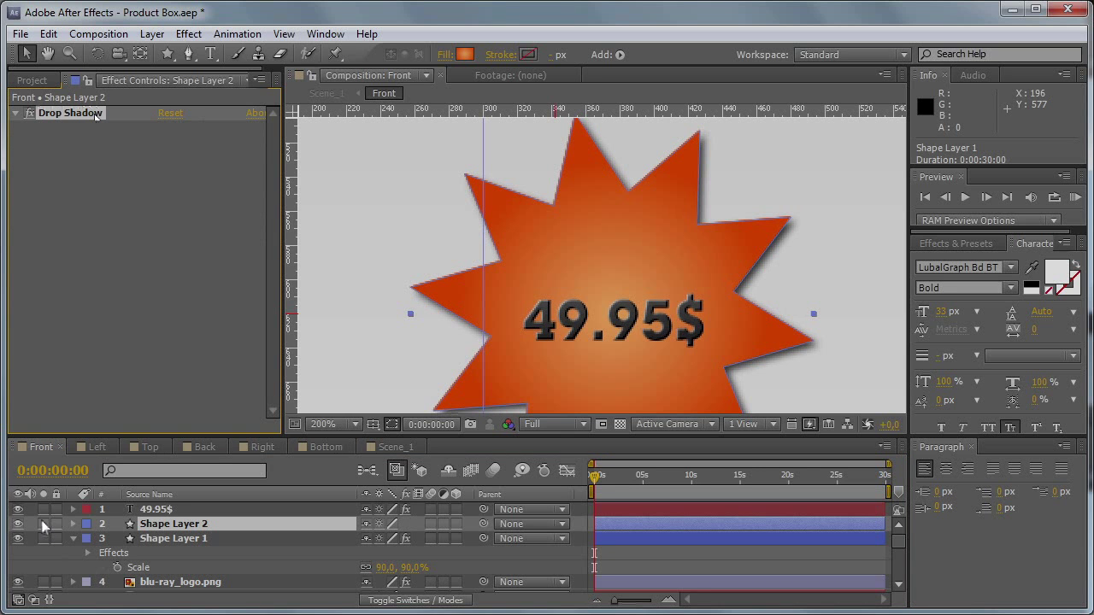
{"action": "left_click", "coordinate": [43, 524]}
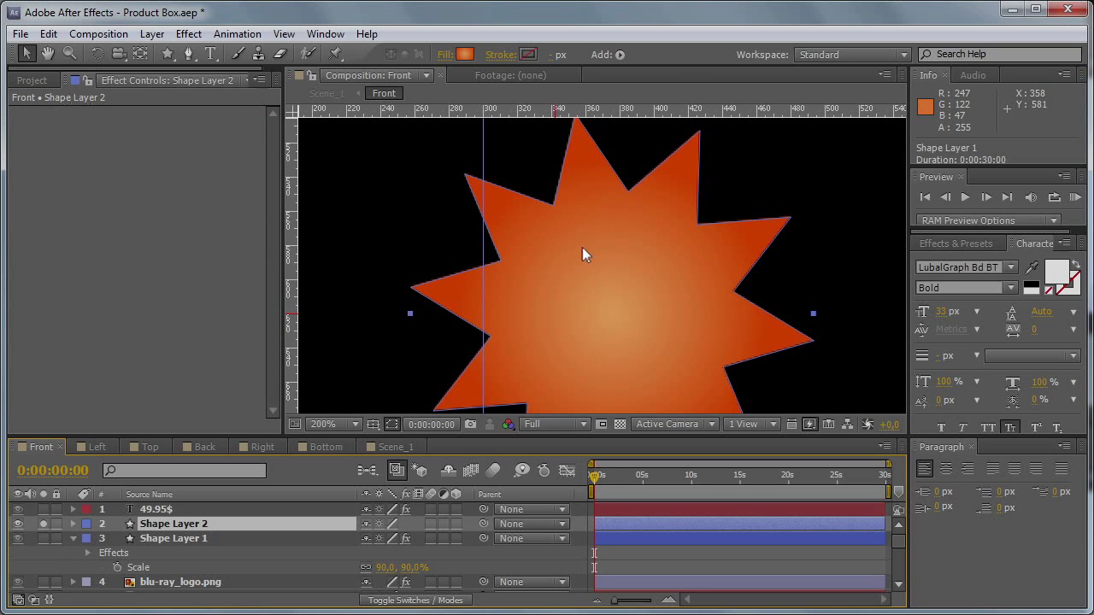
{"action": "key", "text": "comma"}
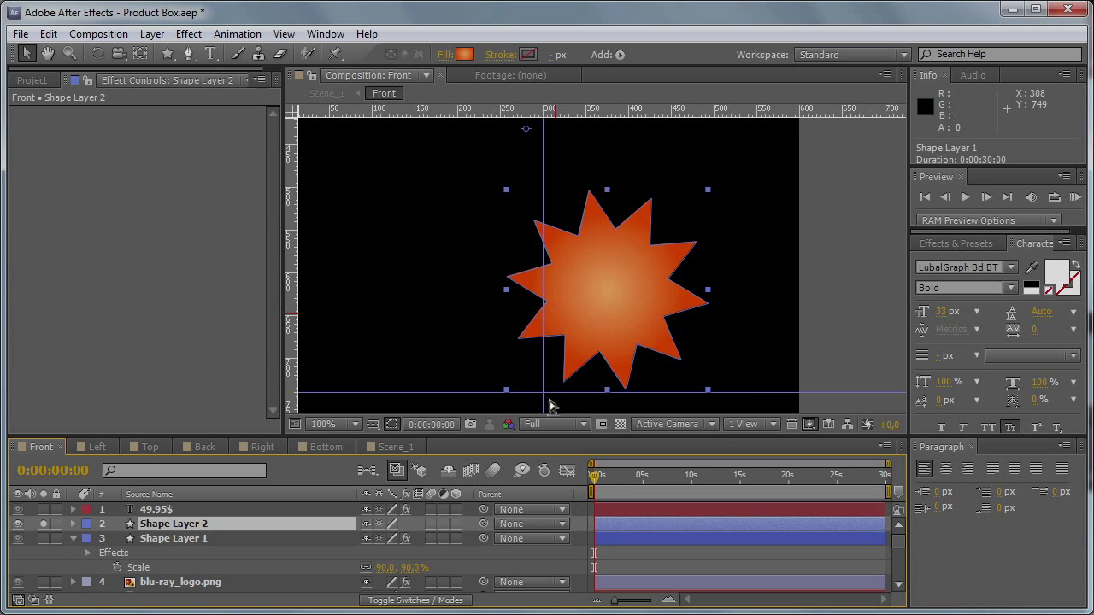
Step: Create a 600 x 800 px solid layer named Hilight in the existing dark color
{"action": "key", "text": "ctrl+y"}
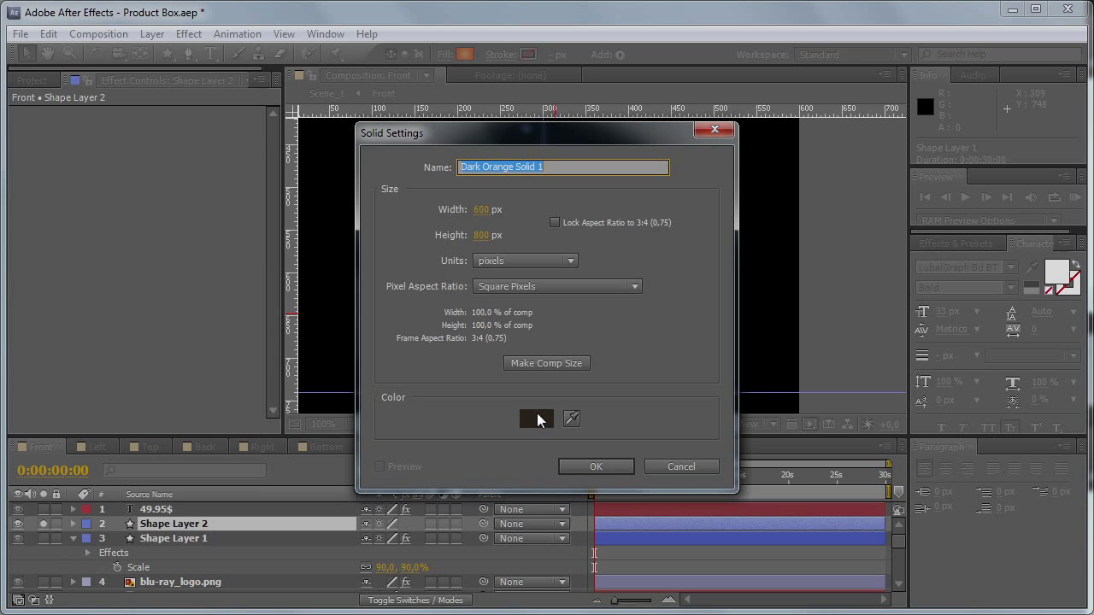
{"action": "type", "text": "Hilight"}
{"action": "key", "text": "Return"}
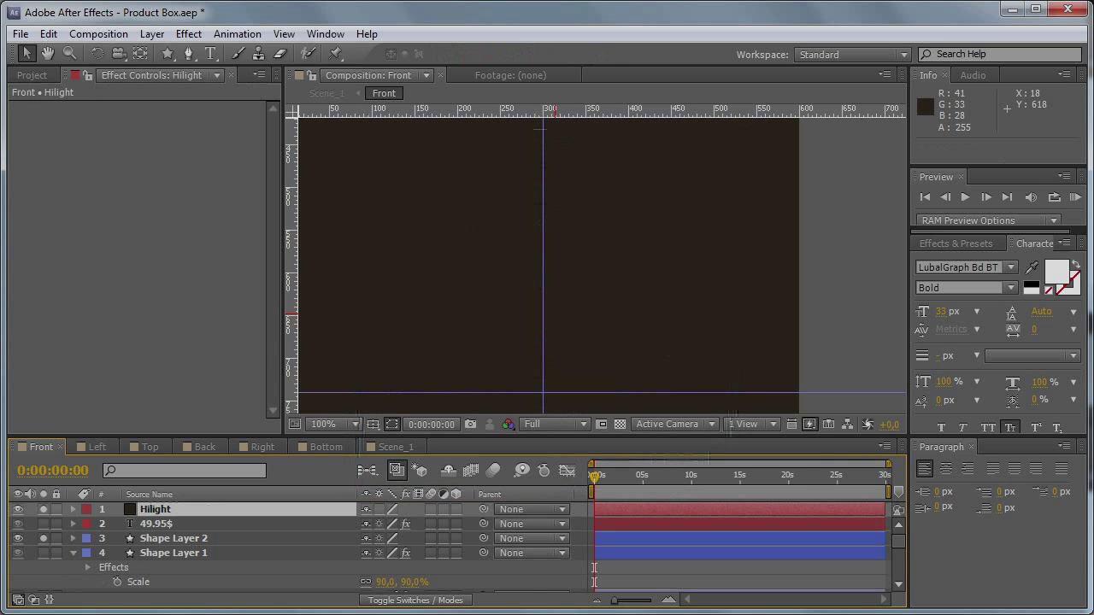
Step: Place the duplicated star layer directly above Hilight and use it as Hilight's alpha track matte
{"action": "left_click_drag", "start_coordinate": [182, 536], "coordinate": [228, 504]}
{"action": "key", "text": "F4"}
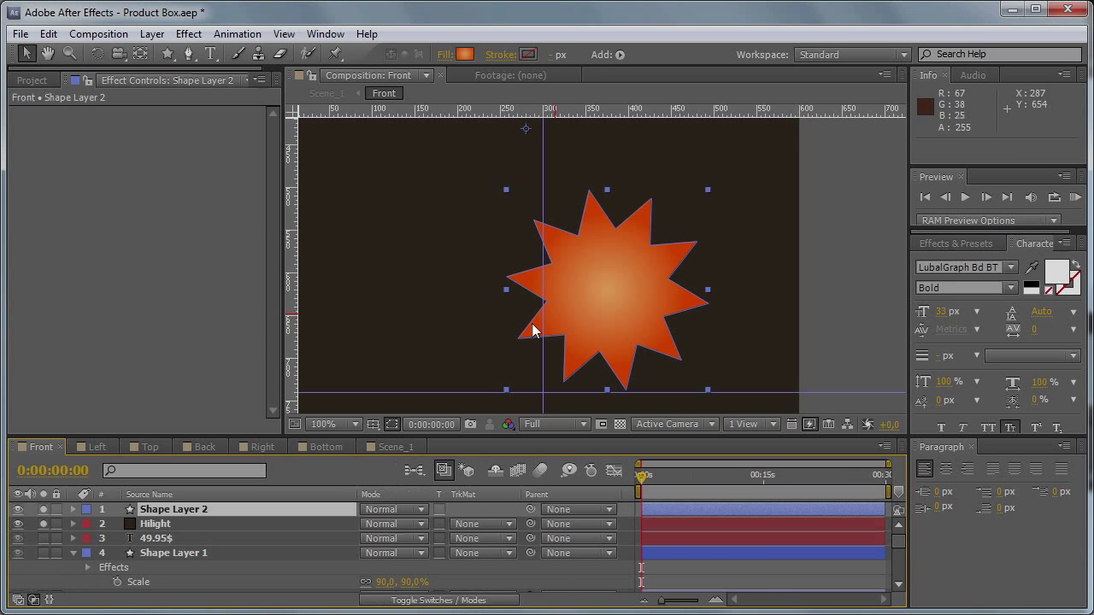
{"action": "left_click", "coordinate": [483, 524]}
{"action": "left_click", "coordinate": [504, 564]}
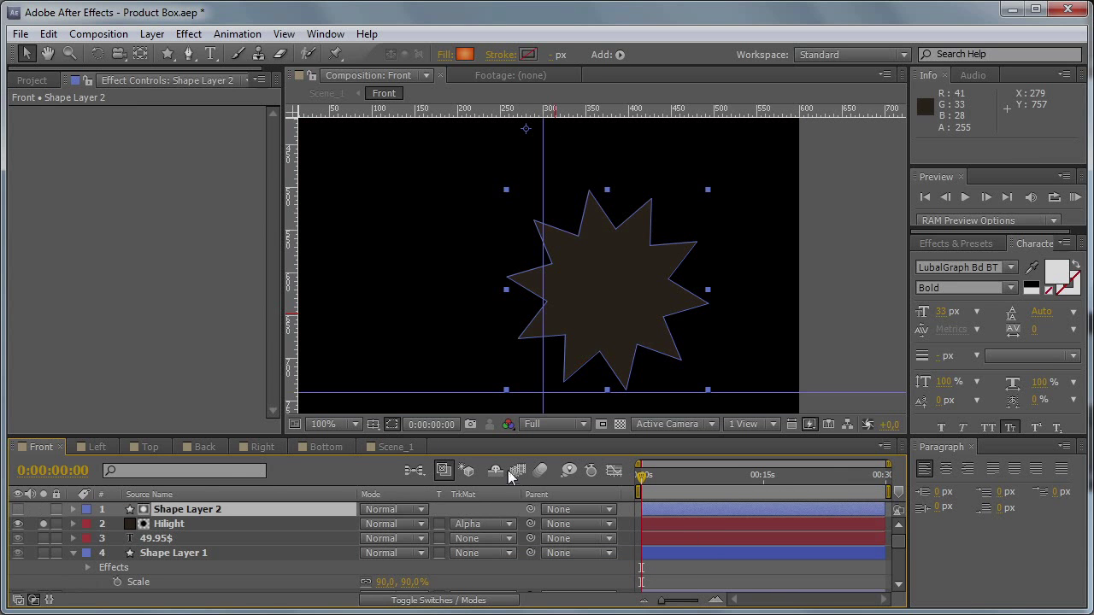
Step: Apply a Ramp effect to the Hilight solid
{"action": "left_click", "coordinate": [202, 532]}
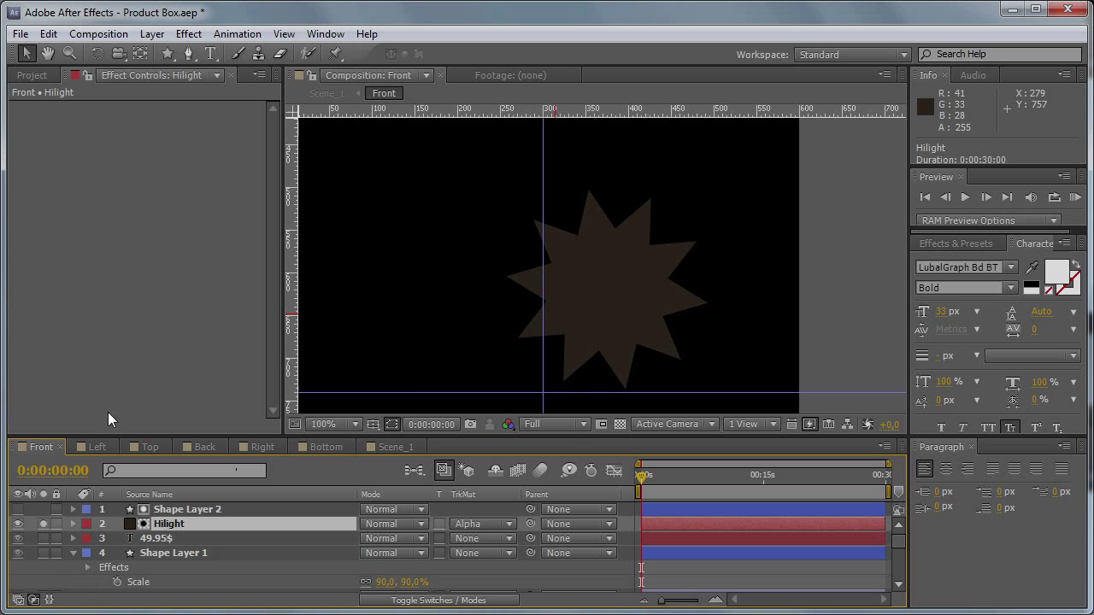
{"action": "left_click", "coordinate": [188, 34]}
{"action": "mouse_move", "coordinate": [244, 248]}
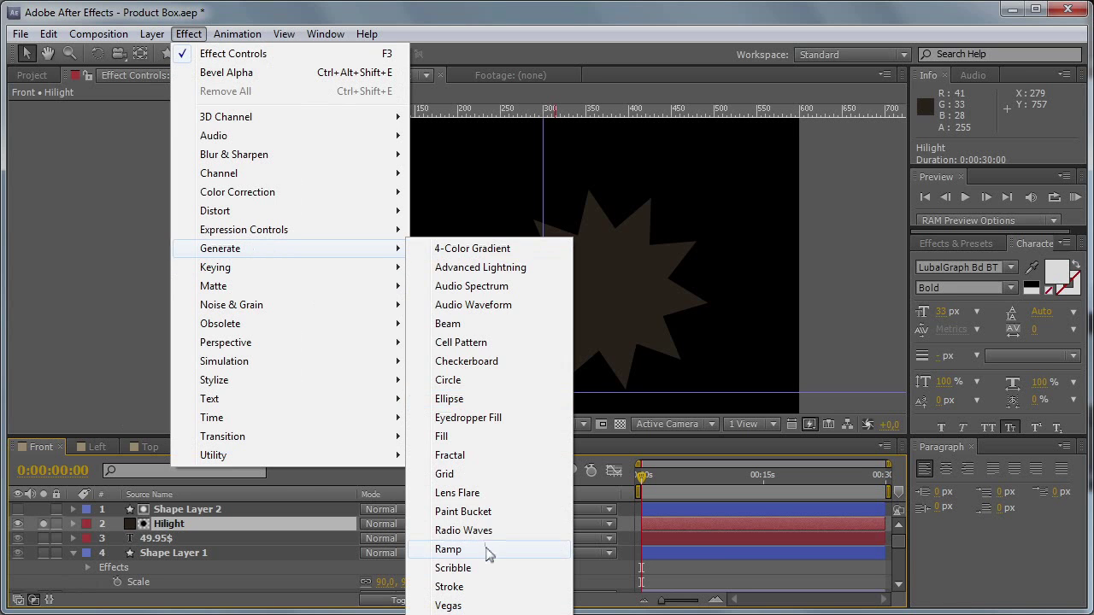
{"action": "left_click", "coordinate": [449, 549]}
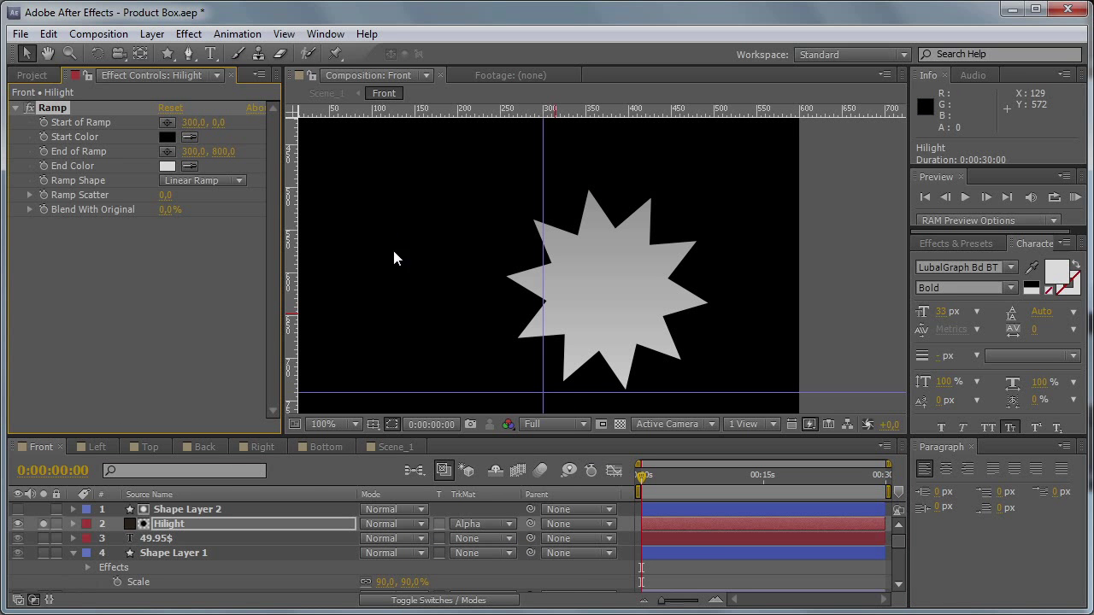
Step: Run Hilight's ramp diagonally across the star, starting at 300, 537 and ending at 420, 661
{"action": "left_click", "coordinate": [166, 151]}
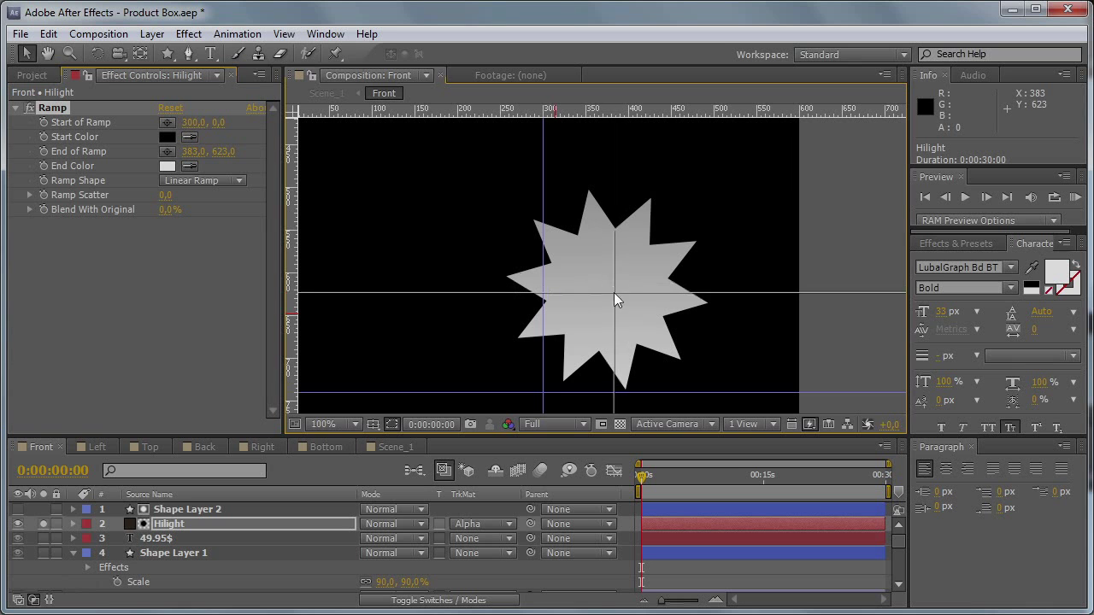
{"action": "left_click", "coordinate": [613, 292]}
{"action": "left_click", "coordinate": [166, 123]}
{"action": "left_click", "coordinate": [531, 226]}
{"action": "left_click_drag", "start_coordinate": [532, 226], "coordinate": [536, 222]}
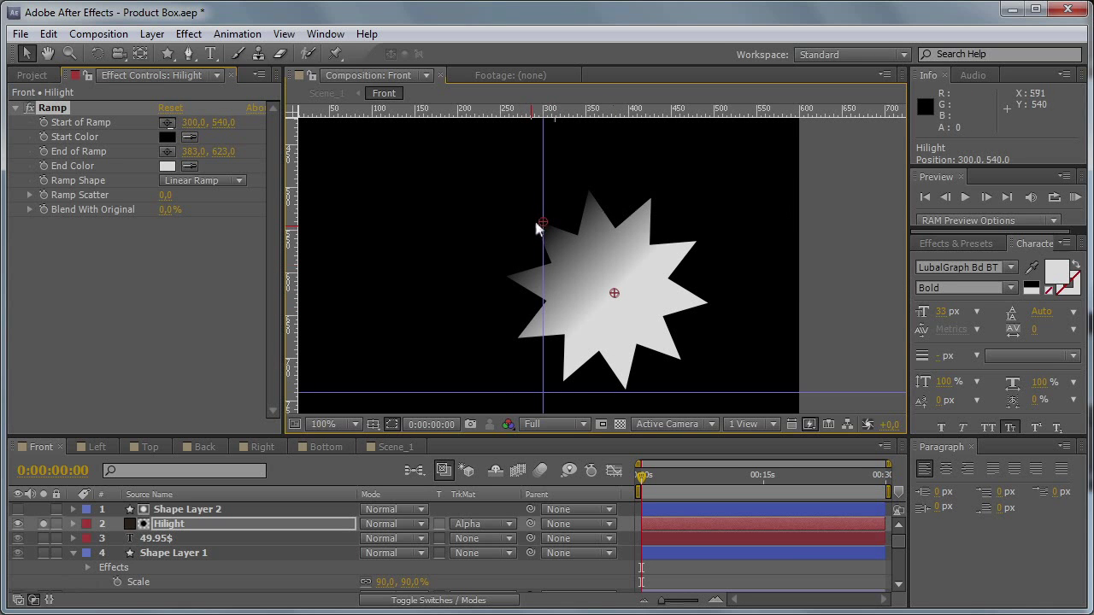
{"action": "left_click_drag", "start_coordinate": [614, 292], "coordinate": [645, 325]}
Step: Draw an elliptical mask about 418 x 362 px on Hilight, overlapping the upper-left part of the star
{"action": "key", "text": "g"}
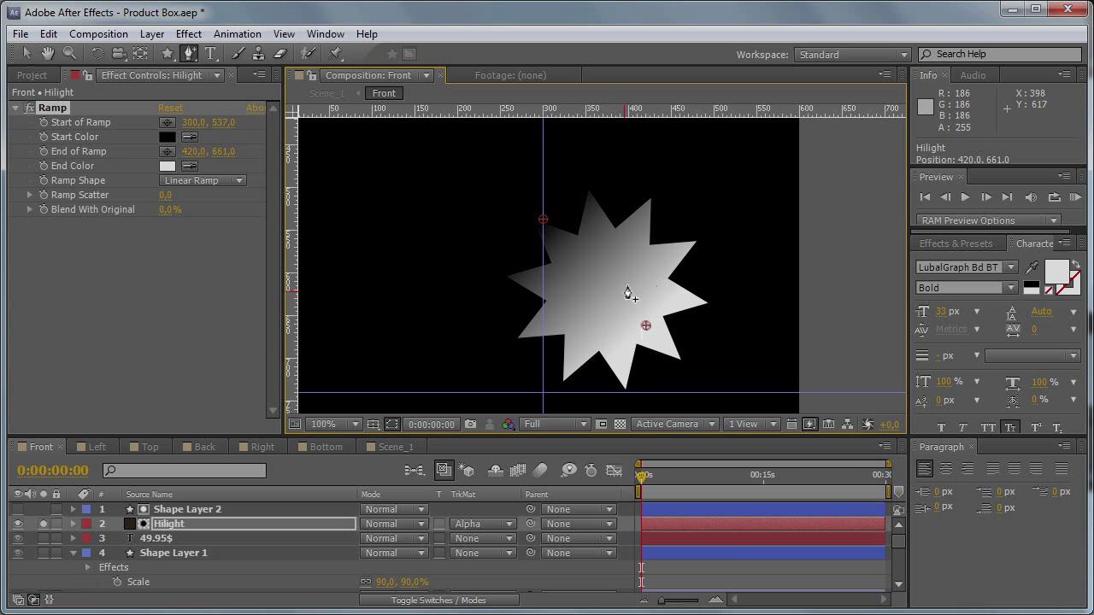
{"action": "key", "text": "q"}
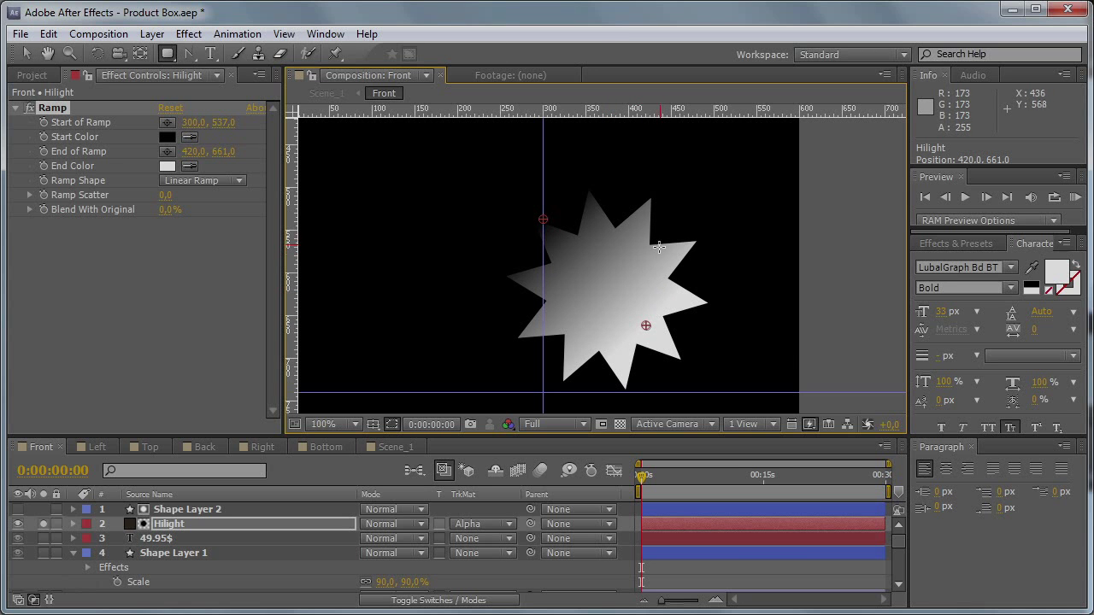
{"action": "key", "text": "comma"}
{"action": "left_click_drag", "start_coordinate": [464, 143], "coordinate": [643, 299]}
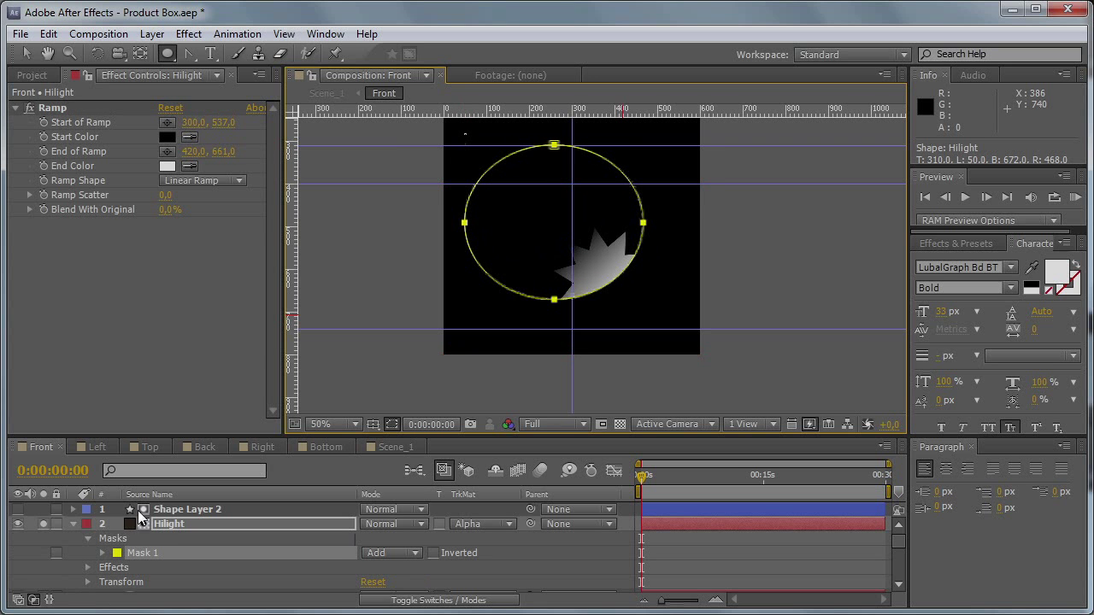
{"action": "left_click", "coordinate": [73, 524]}
Step: Unsolo the Hilight layer and set its blending mode to Add
{"action": "left_click", "coordinate": [43, 524]}
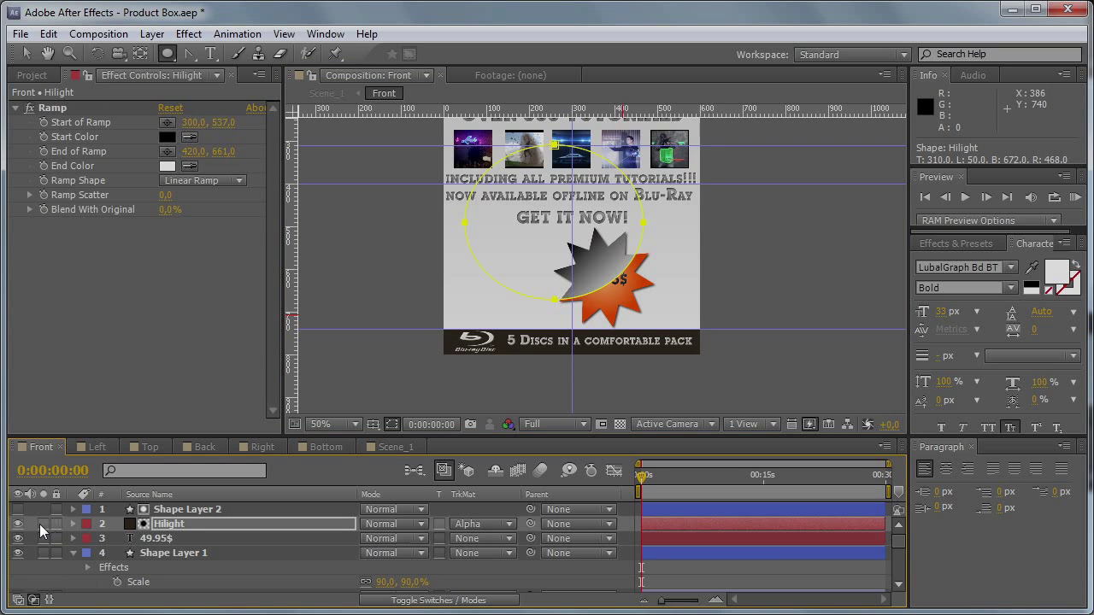
{"action": "key", "text": "period"}
{"action": "left_click", "coordinate": [393, 524]}
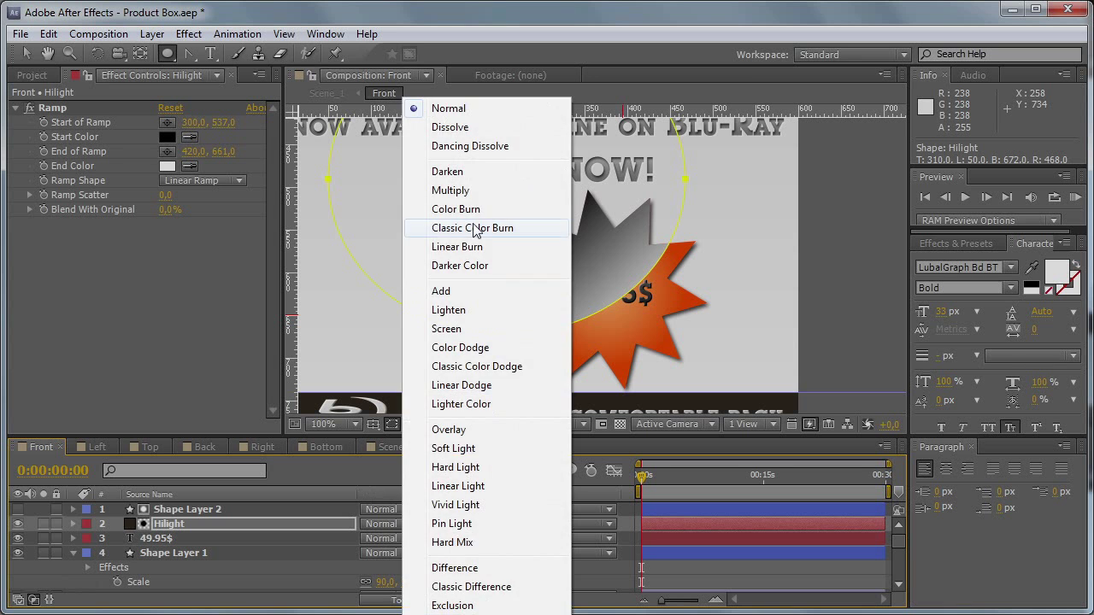
{"action": "left_click", "coordinate": [474, 293]}
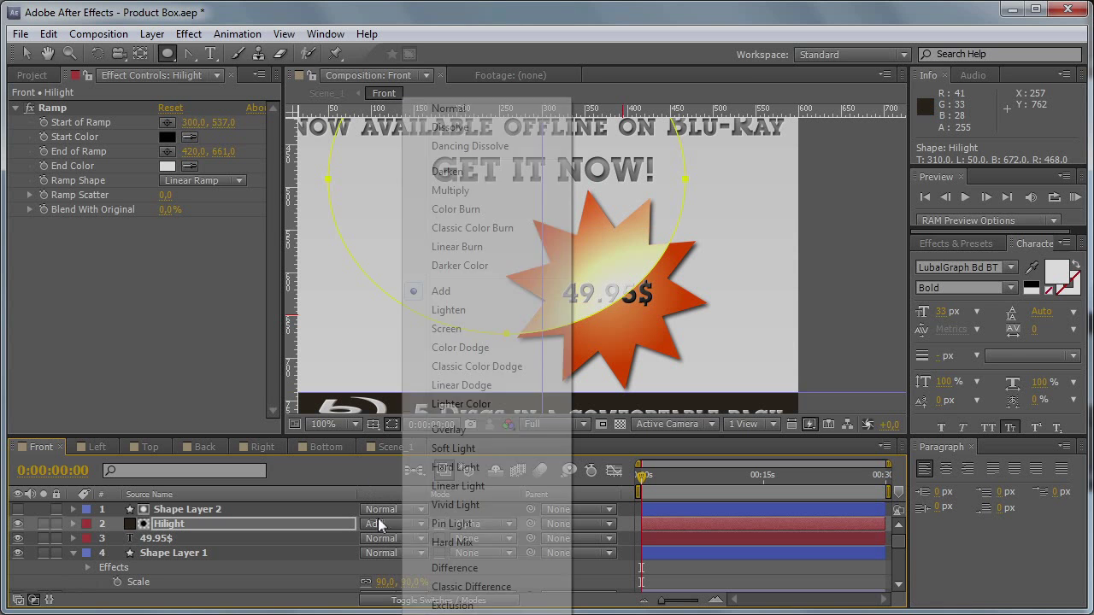
{"action": "left_click", "coordinate": [447, 329]}
{"action": "left_click", "coordinate": [403, 526]}
{"action": "left_click", "coordinate": [440, 293]}
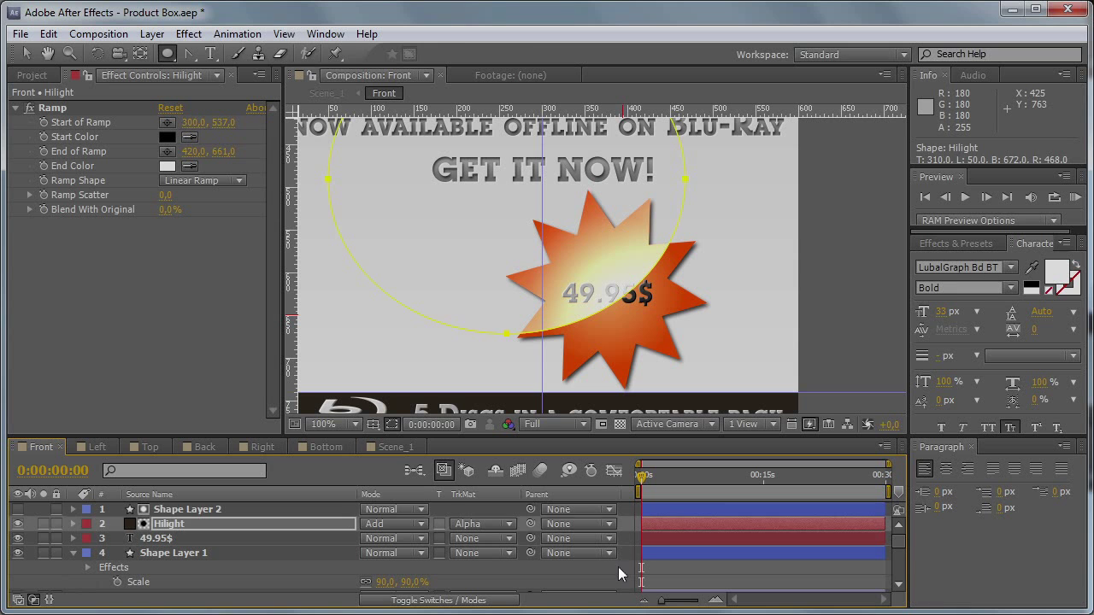
{"action": "left_click", "coordinate": [618, 567]}
Step: Collapse the original star layer's properties and set the Hilight layer's opacity to 35%
{"action": "left_click", "coordinate": [75, 554]}
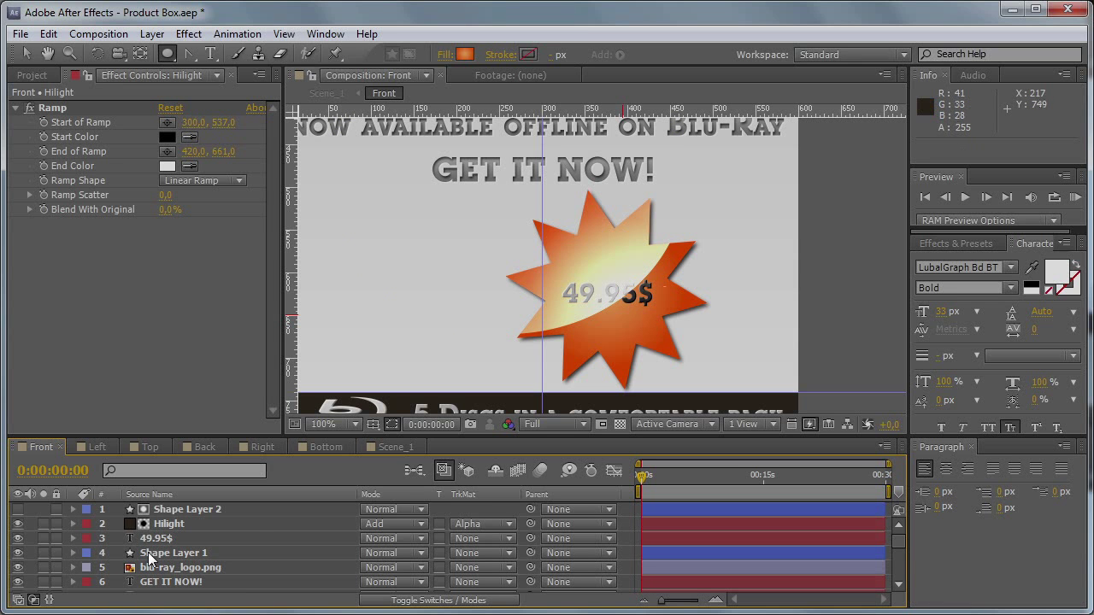
{"action": "left_click", "coordinate": [228, 521]}
{"action": "key", "text": "t"}
{"action": "left_click", "coordinate": [374, 539]}
{"action": "type", "text": "25"}
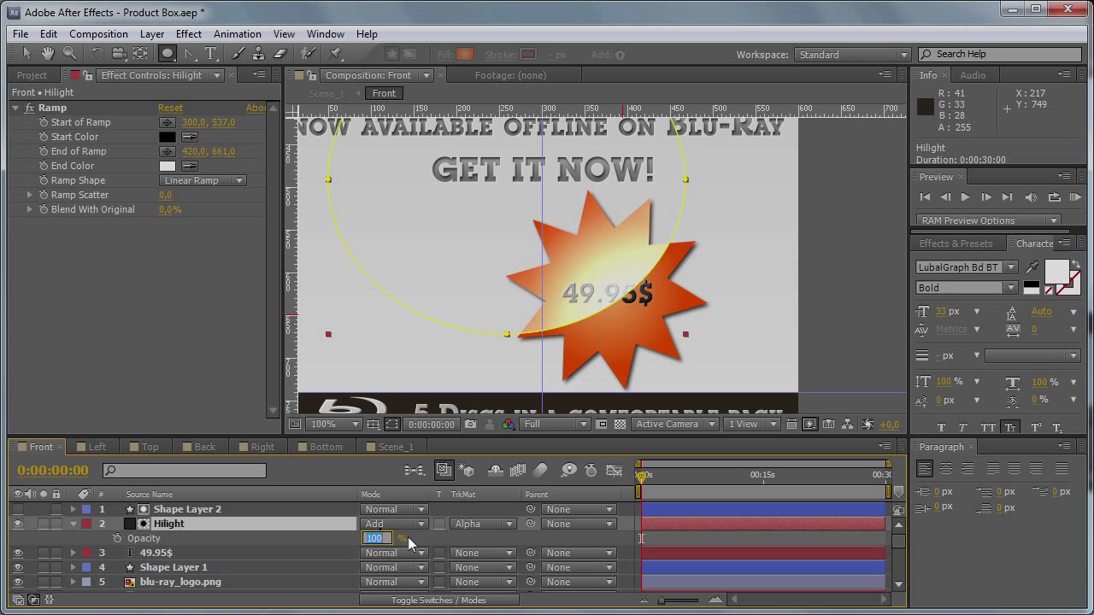
{"action": "key", "text": "Return"}
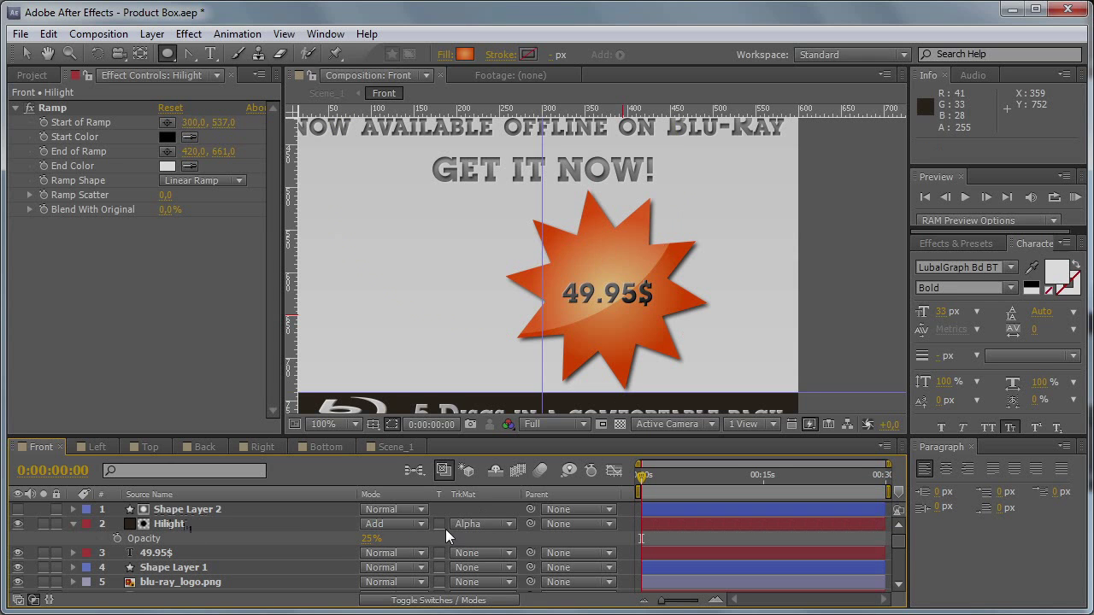
{"action": "left_click_drag", "start_coordinate": [372, 537], "coordinate": [402, 538]}
Step: Rotate Hilight's elliptical mask about 14° and shift it slightly so its edge crosses the star at an angle
{"action": "left_click", "coordinate": [205, 523]}
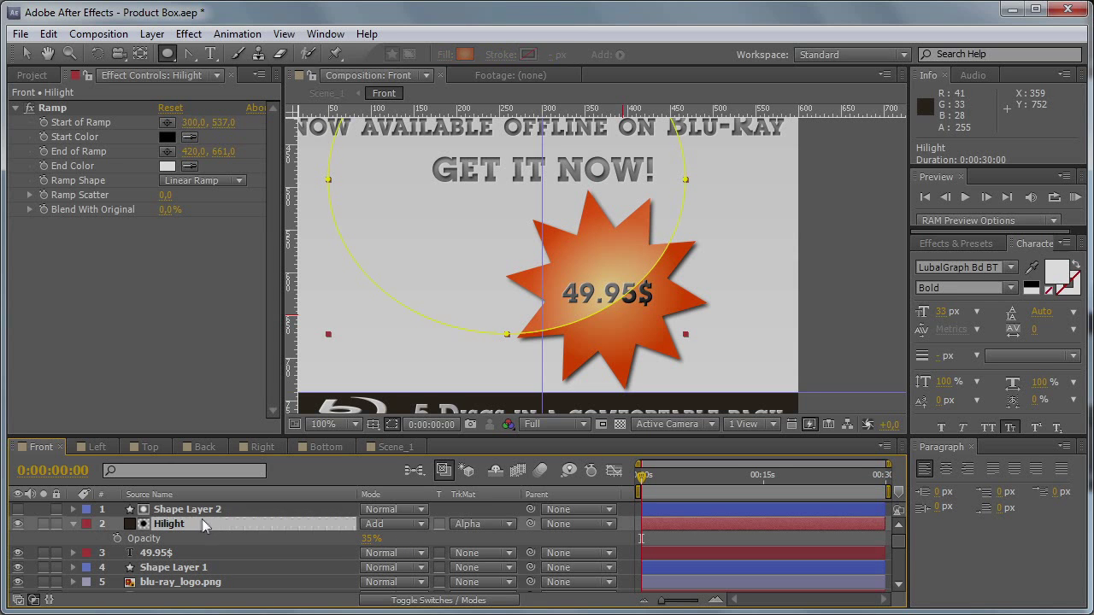
{"action": "key", "text": "v"}
{"action": "double_click", "coordinate": [687, 182]}
{"action": "left_click_drag", "start_coordinate": [690, 183], "coordinate": [603, 239]}
{"action": "key", "text": "Return"}
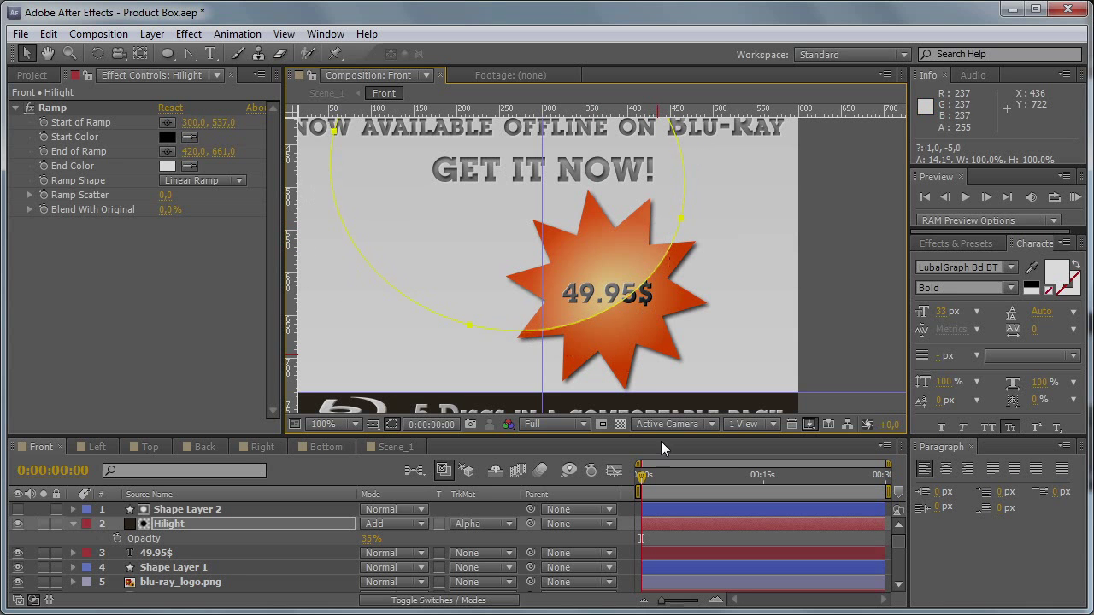
{"action": "left_click", "coordinate": [607, 536]}
Step: Set the 49.95$ text's font size to 40 px
{"action": "left_click", "coordinate": [193, 554]}
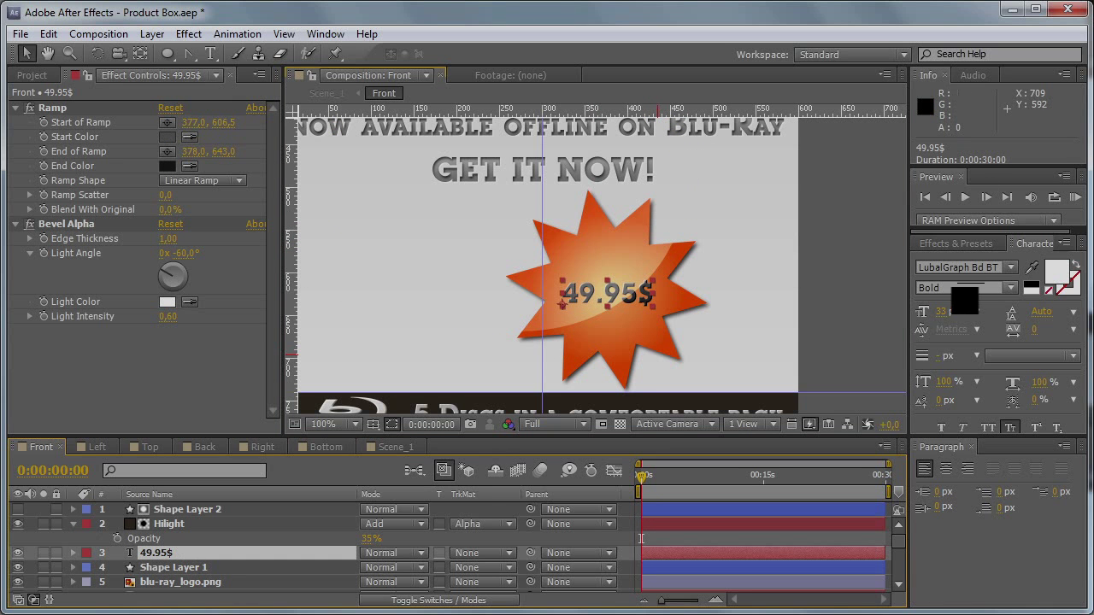
{"action": "left_click", "coordinate": [949, 311]}
{"action": "key", "text": "Return"}
{"action": "type", "text": "49.95"}
{"action": "key", "text": "BackSpace"}
{"action": "type", "text": "0"}
{"action": "key", "text": "Return"}
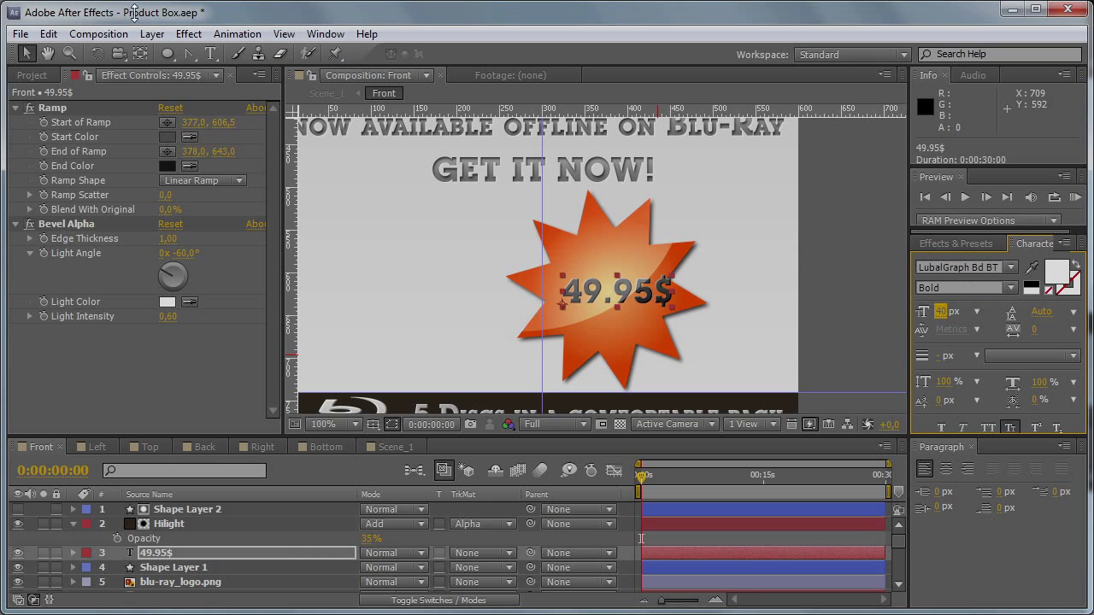
Step: Recenter the 49.95$ text on the star at position 312, 633.5 and collapse the Hilight layer's properties
{"action": "left_click", "coordinate": [28, 55]}
{"action": "left_click_drag", "start_coordinate": [619, 298], "coordinate": [612, 297]}
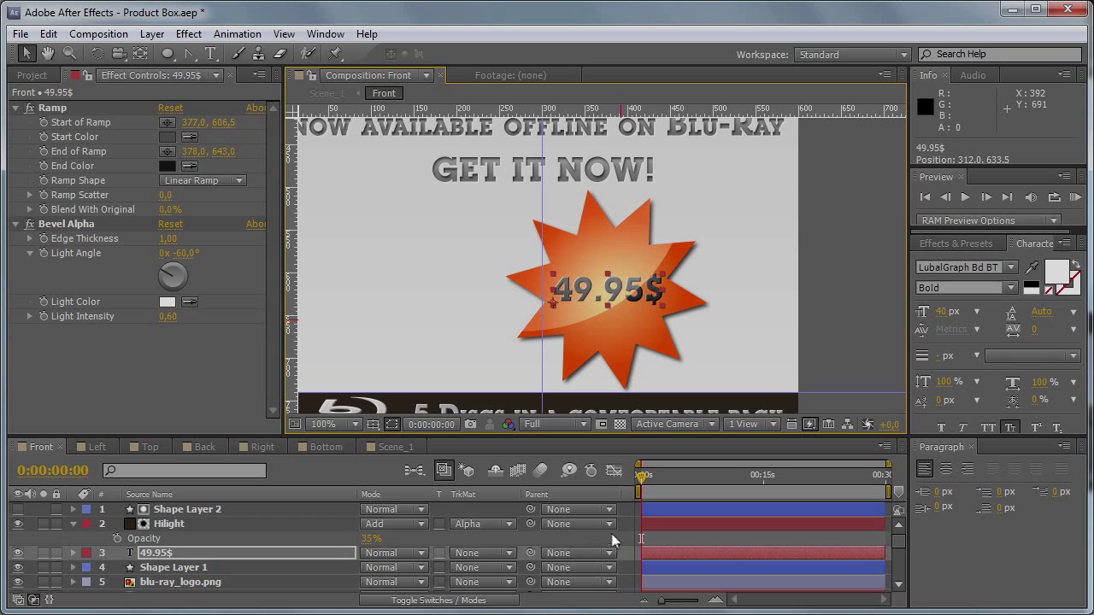
{"action": "left_click", "coordinate": [342, 539]}
{"action": "left_click", "coordinate": [72, 524]}
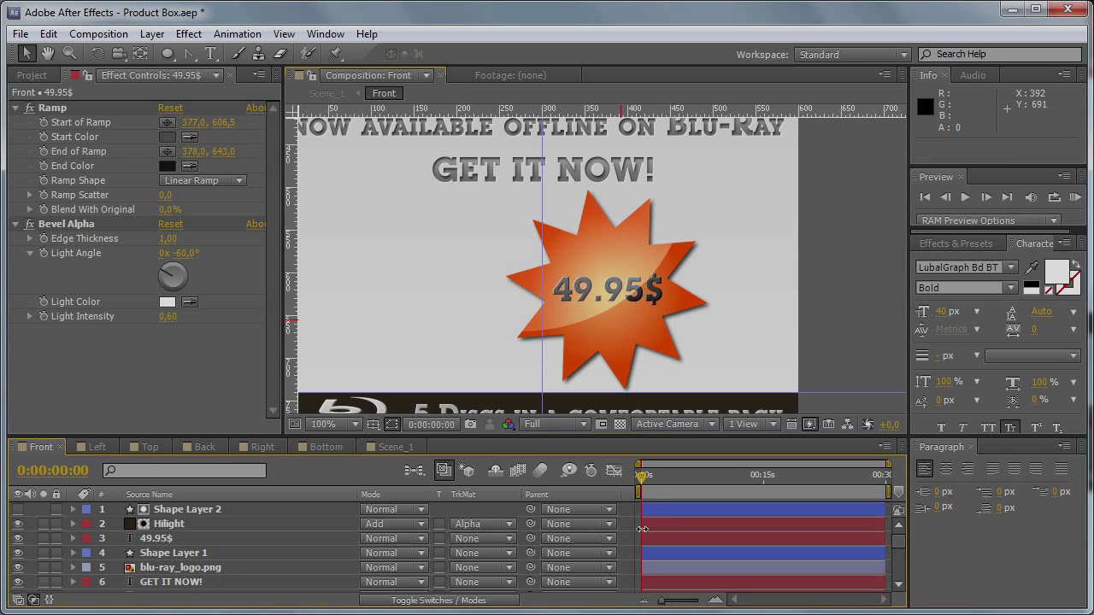
Step: Examine the whole front face design in an enlarged composition view at 50%
{"action": "key", "text": "grave"}
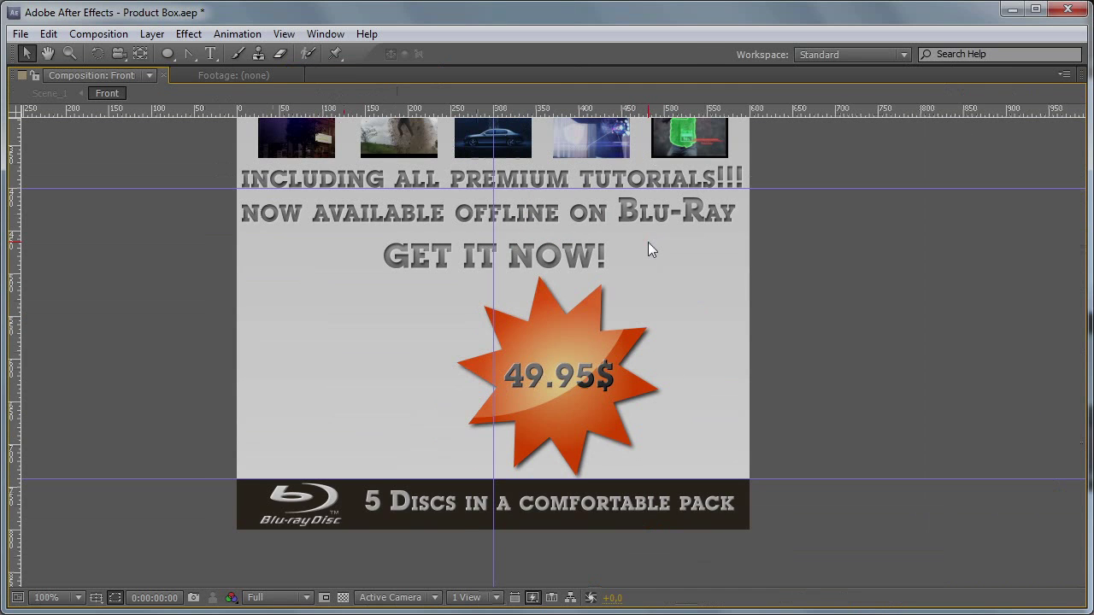
{"action": "scroll", "coordinate": [649, 281], "scroll_direction": "down", "scroll_amount": 2}
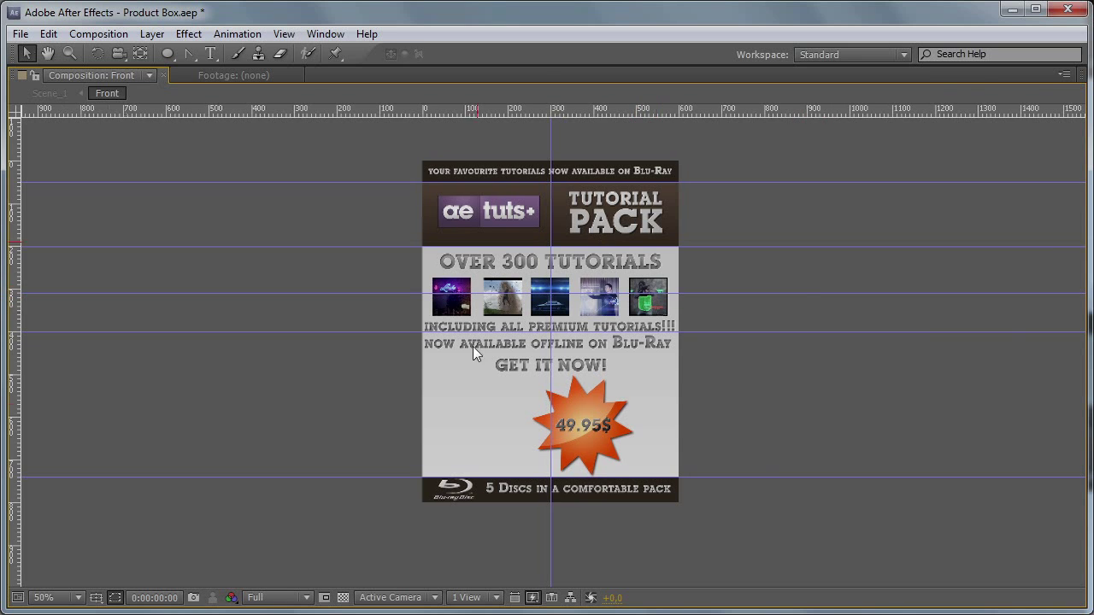
{"action": "key", "text": "grave"}
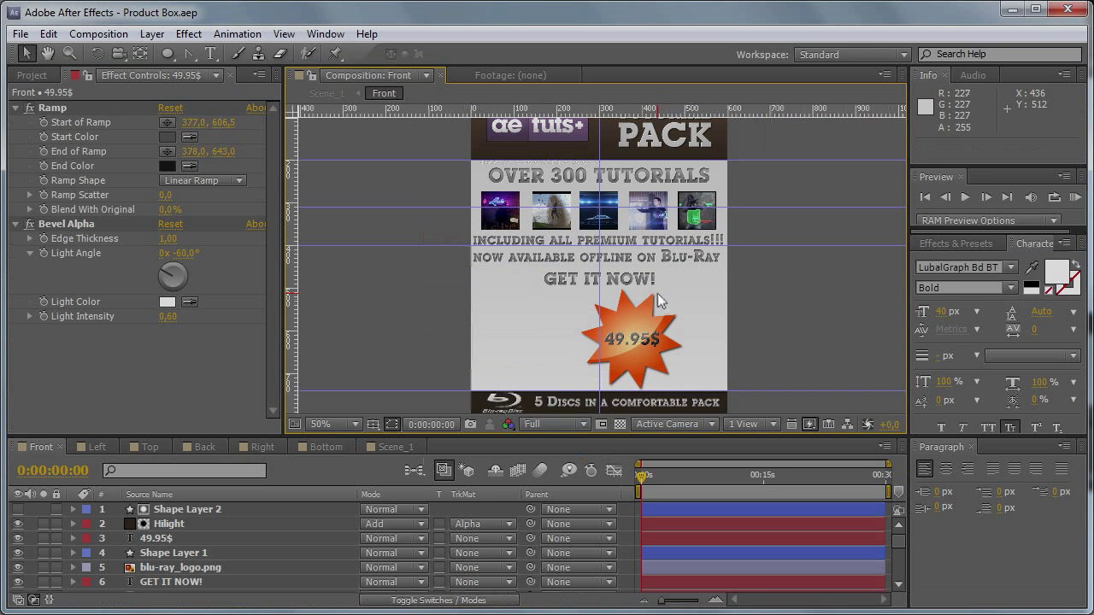
Step: Copy the "5 Discs in a comfortable pack" text layer from the Front composition and paste it into the Left composition
{"action": "left_click", "coordinate": [15, 109]}
{"action": "left_click", "coordinate": [16, 122]}
{"action": "left_click", "coordinate": [98, 447]}
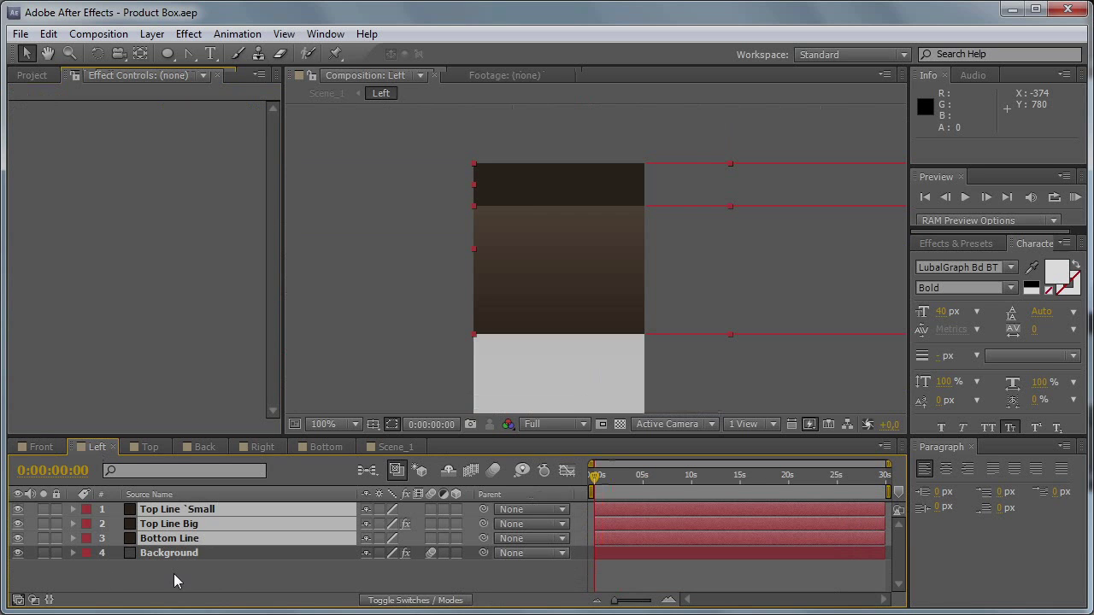
{"action": "left_click", "coordinate": [26, 449]}
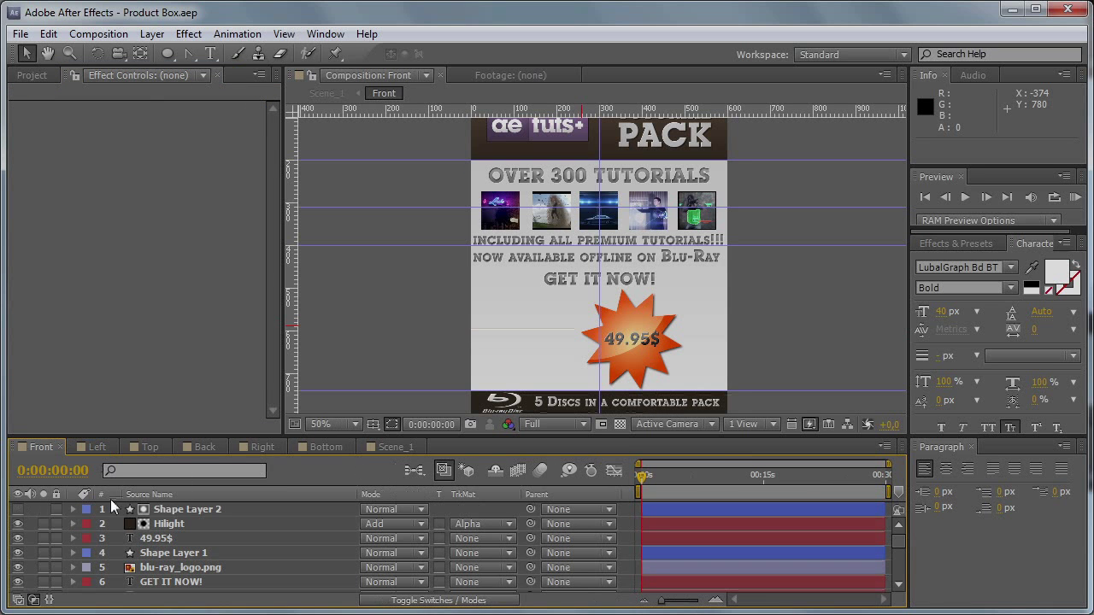
{"action": "scroll", "coordinate": [173, 545], "scroll_direction": "down", "scroll_amount": 3}
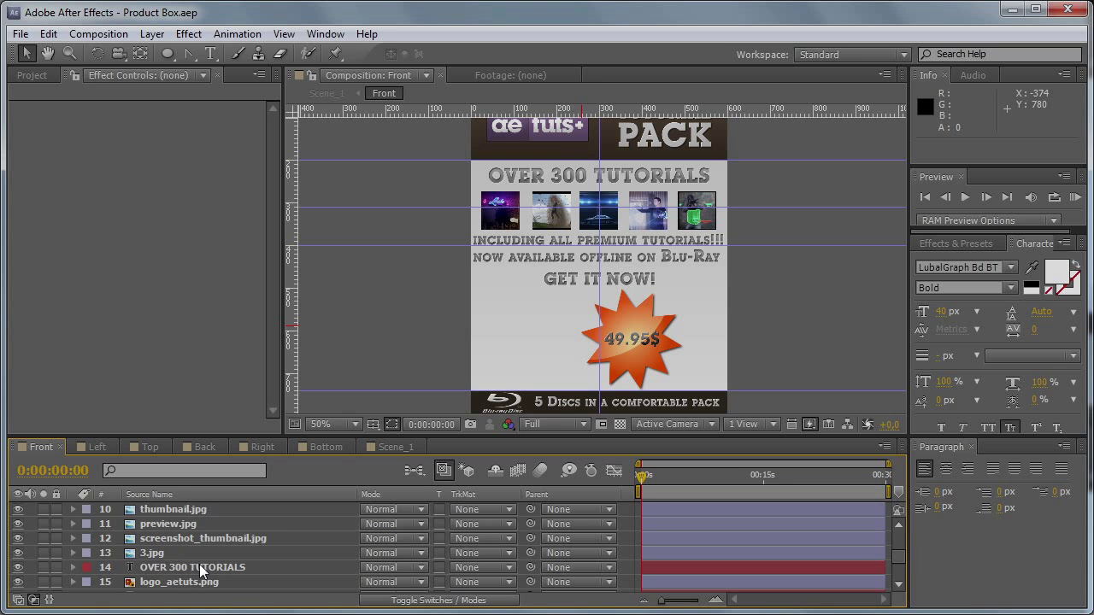
{"action": "scroll", "coordinate": [202, 571], "scroll_direction": "down", "scroll_amount": 3}
{"action": "left_click", "coordinate": [184, 519]}
{"action": "left_click", "coordinate": [203, 525]}
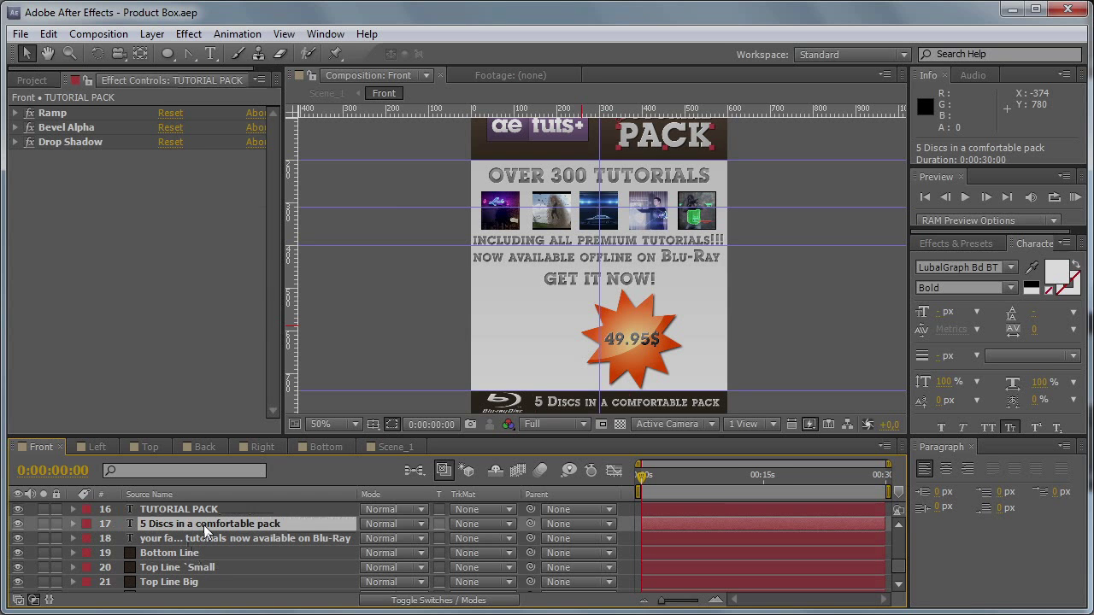
{"action": "key", "text": "ctrl+c"}
{"action": "left_click", "coordinate": [79, 451]}
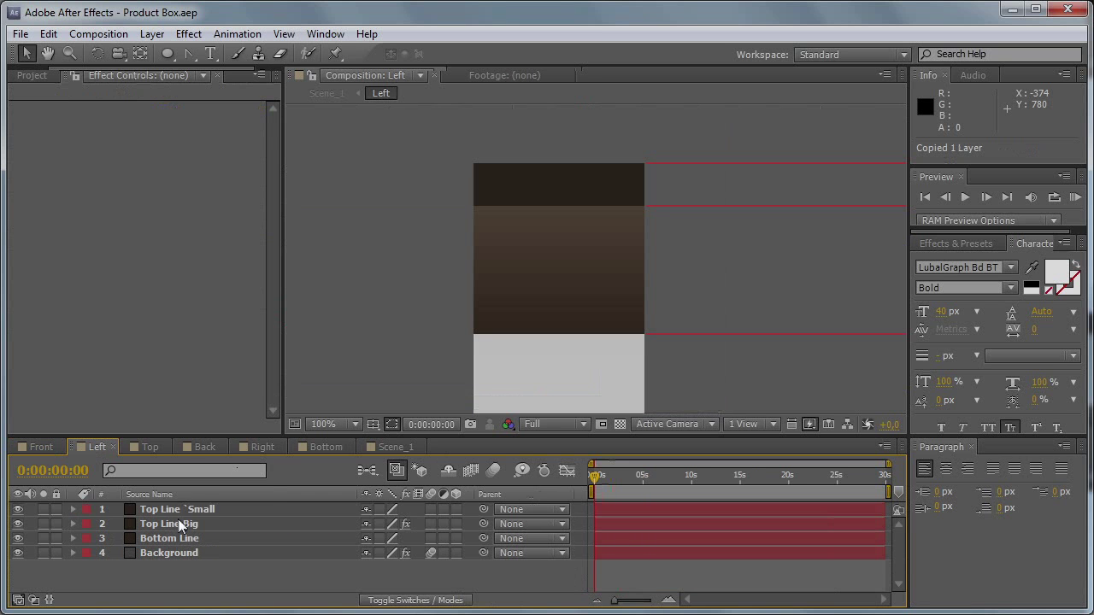
{"action": "key", "text": "ctrl+v"}
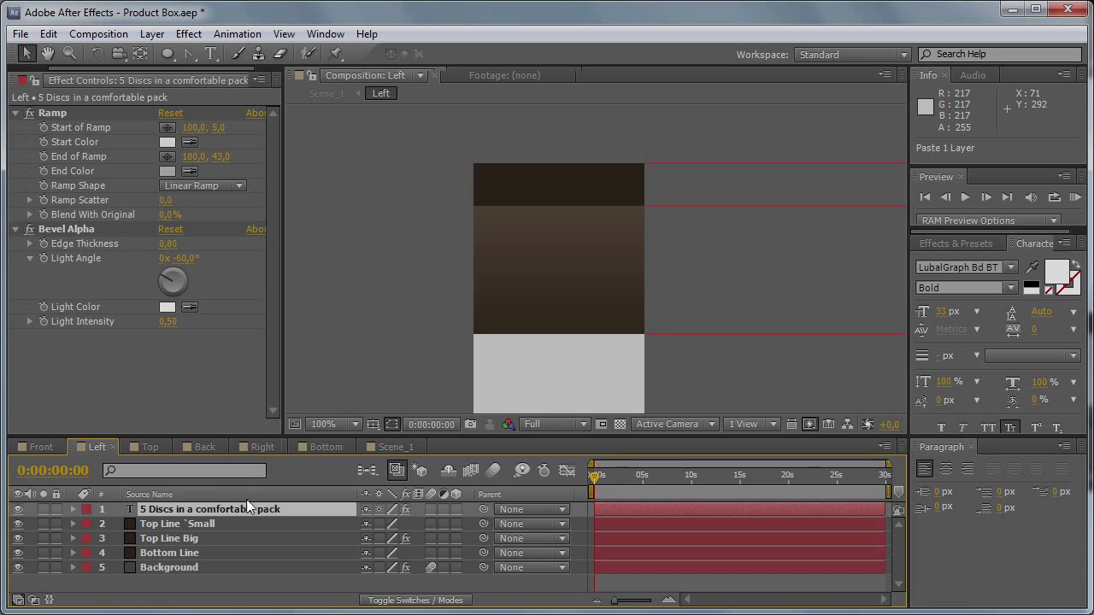
Step: Move the pasted "5 Discs in a comfortable pack" text up onto the dark top bar, to position 30.5, 38
{"action": "scroll", "coordinate": [631, 246], "scroll_direction": "down", "scroll_amount": 6}
{"action": "left_click_drag", "start_coordinate": [633, 326], "coordinate": [625, 255]}
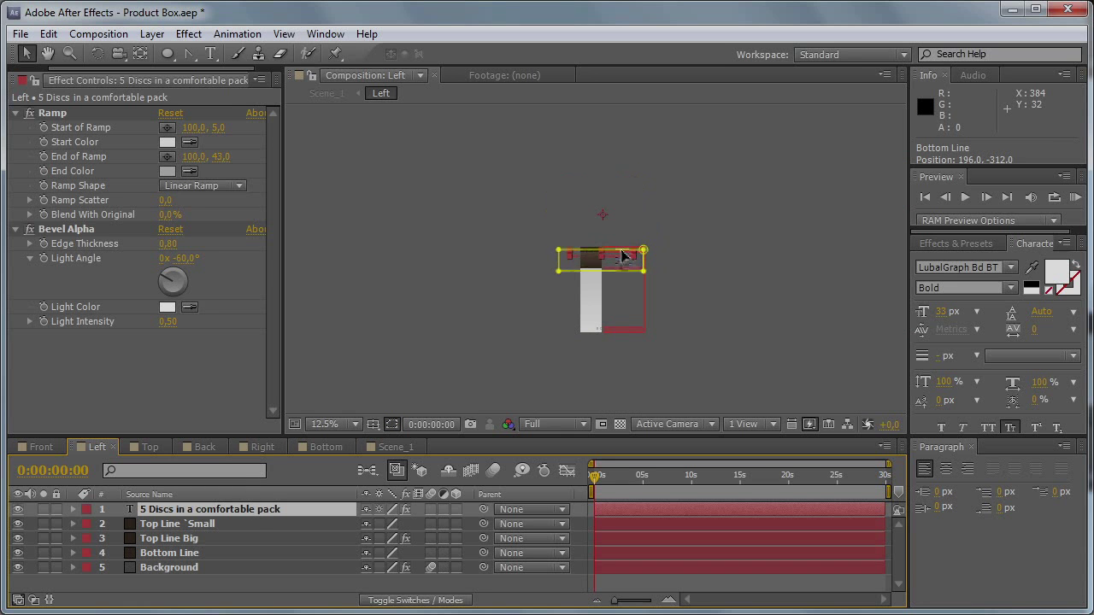
{"action": "scroll", "coordinate": [614, 229], "scroll_direction": "up", "scroll_amount": 8}
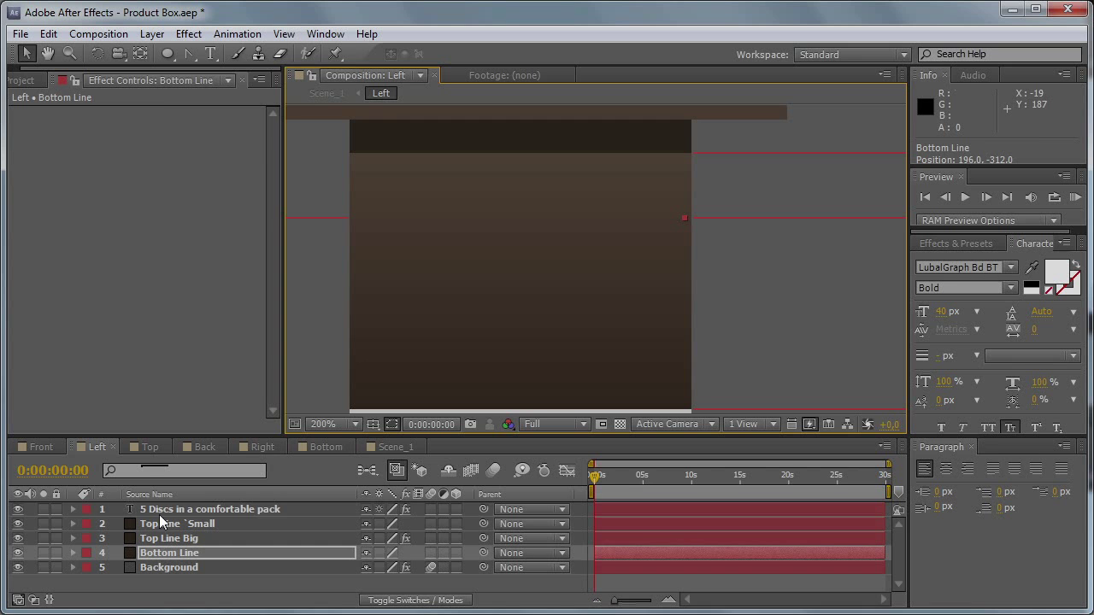
{"action": "left_click", "coordinate": [163, 511]}
{"action": "scroll", "coordinate": [556, 269], "scroll_direction": "down", "scroll_amount": 6}
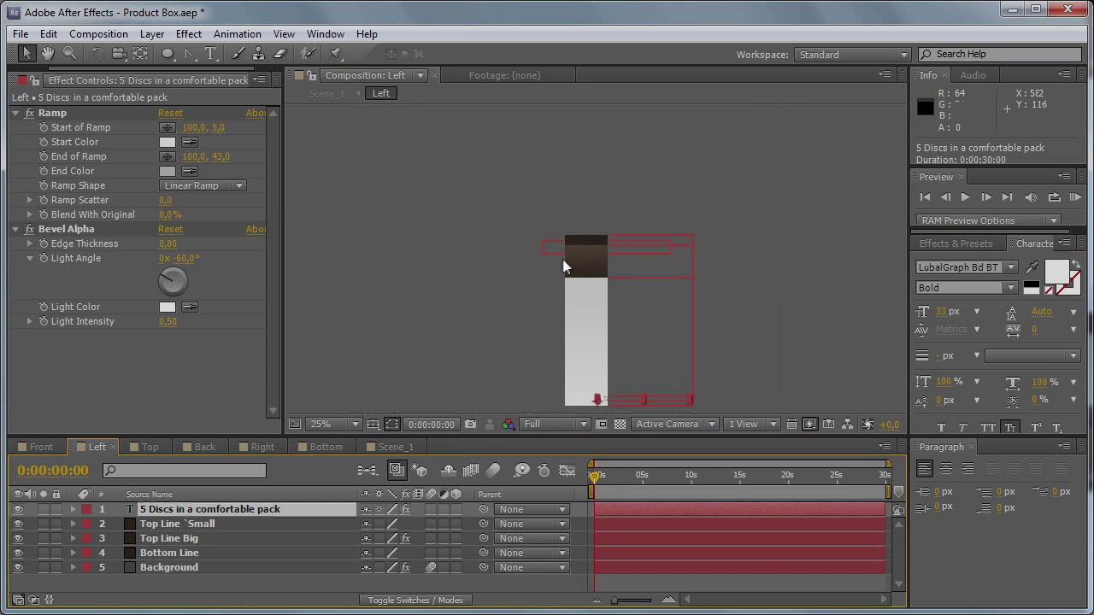
{"action": "scroll", "coordinate": [590, 256], "scroll_direction": "down", "scroll_amount": 2}
{"action": "key", "text": "shift+Up"}
{"action": "key", "text": "shift+Up"}
{"action": "key", "text": "shift+Up"}
{"action": "key", "text": "shift+Up"}
{"action": "key", "text": "shift+Up"}
{"action": "key", "text": "shift+Up"}
{"action": "key", "text": "shift+Up"}
{"action": "key", "text": "shift+Up"}
{"action": "key", "text": "shift+Up"}
{"action": "key", "text": "shift+Up"}
{"action": "key", "text": "shift+Up"}
{"action": "key", "text": "shift+Up"}
{"action": "key", "text": "shift+Up"}
{"action": "key", "text": "shift+Up"}
{"action": "key", "text": "shift+Up"}
{"action": "key", "text": "shift+Up"}
{"action": "key", "text": "shift+Up"}
{"action": "key", "text": "shift+Up"}
{"action": "key", "text": "shift+Up"}
{"action": "key", "text": "shift+Up"}
{"action": "key", "text": "shift+Left"}
{"action": "key", "text": "shift+Left"}
{"action": "key", "text": "shift+Left"}
{"action": "key", "text": "shift+Left"}
{"action": "key", "text": "shift+Left"}
{"action": "key", "text": "shift+Left"}
{"action": "key", "text": "shift+Left"}
{"action": "key", "text": "shift+Left"}
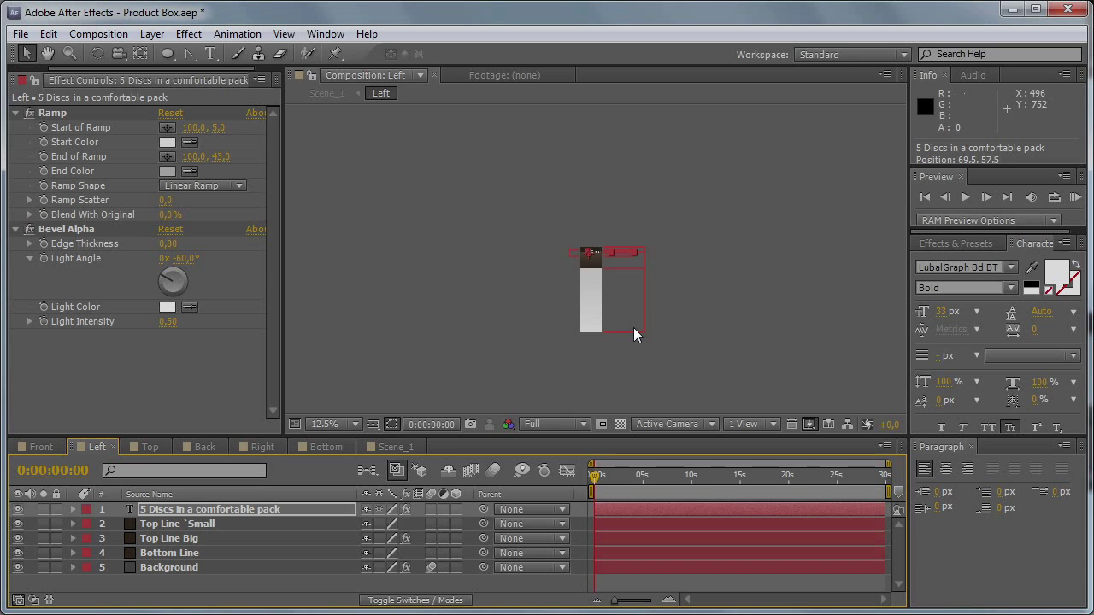
{"action": "scroll", "coordinate": [650, 276], "scroll_direction": "up", "scroll_amount": 8}
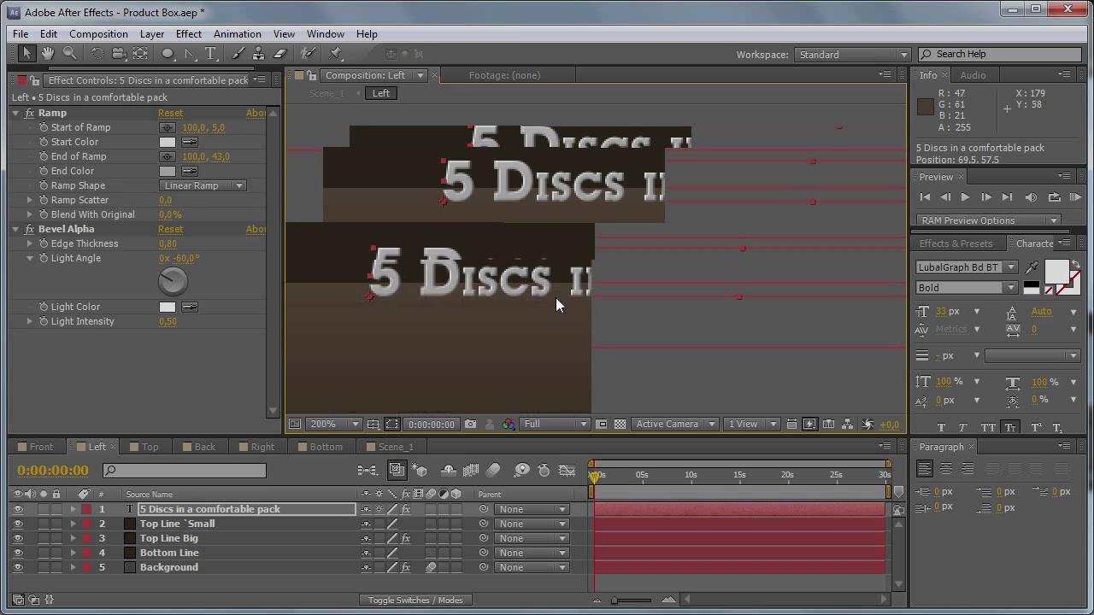
{"action": "left_click_drag", "start_coordinate": [484, 283], "coordinate": [419, 249]}
Step: Delete "in a comfortable pack" from the text on the top bar, keeping only "5 Discs"
{"action": "double_click", "coordinate": [454, 247]}
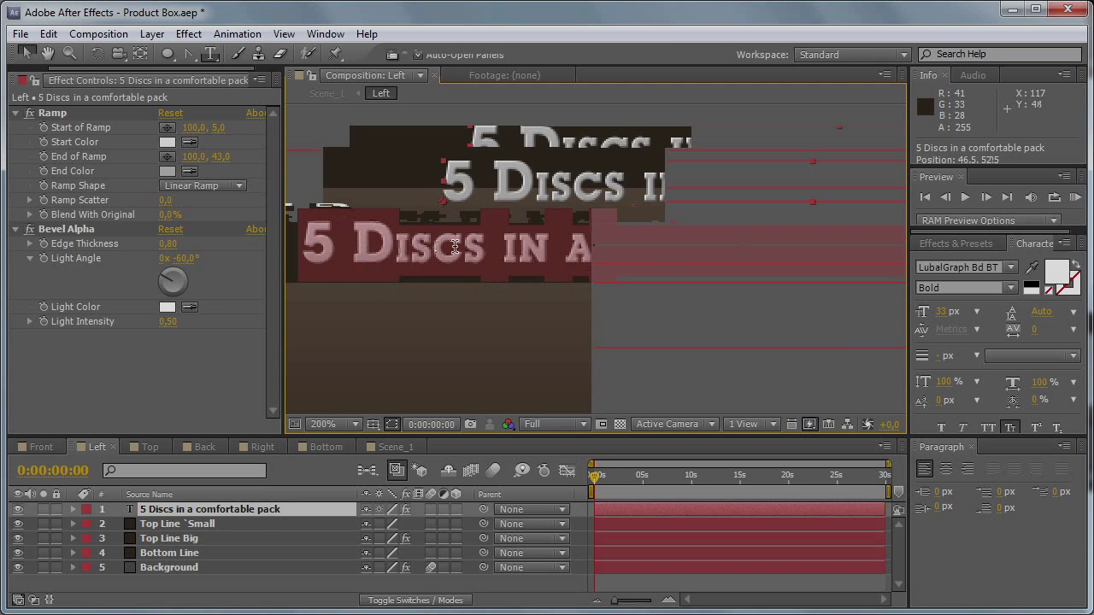
{"action": "key", "text": "ctrl+shift+Right"}
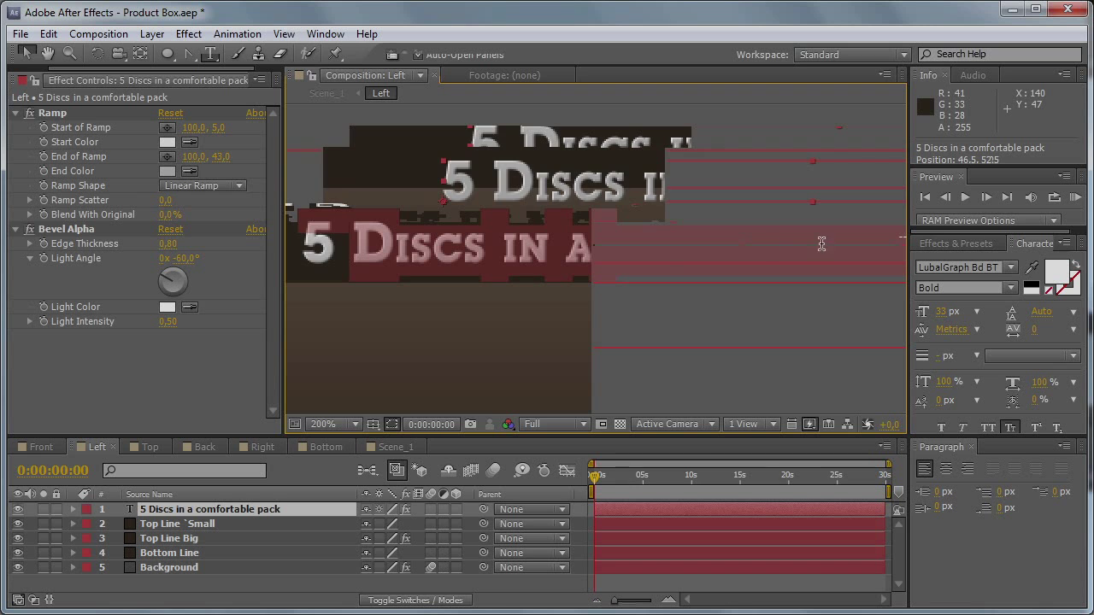
{"action": "key", "text": "ctrl+shift+Right"}
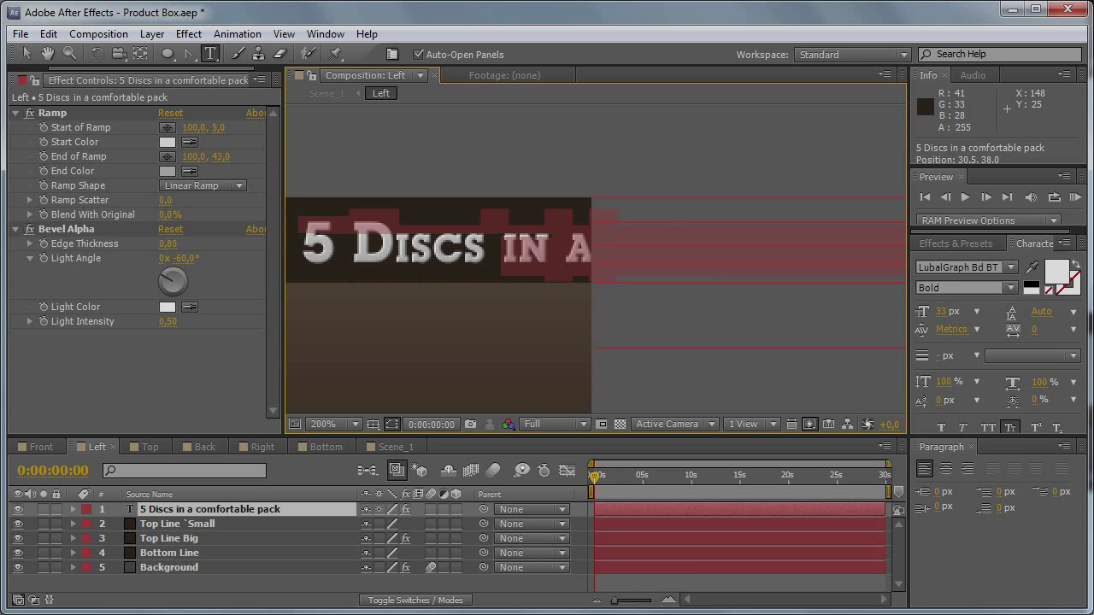
{"action": "key", "text": "BackSpace"}
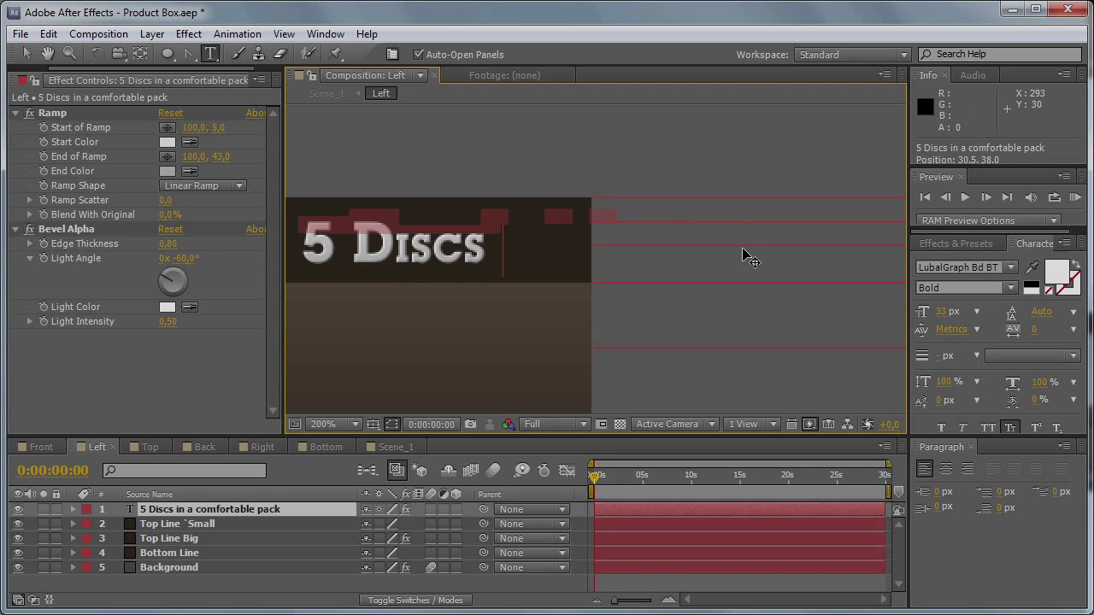
Step: Set the 5 Discs text's font size to 45 px and position it roughly centered in the dark top bar
{"action": "left_click", "coordinate": [24, 54]}
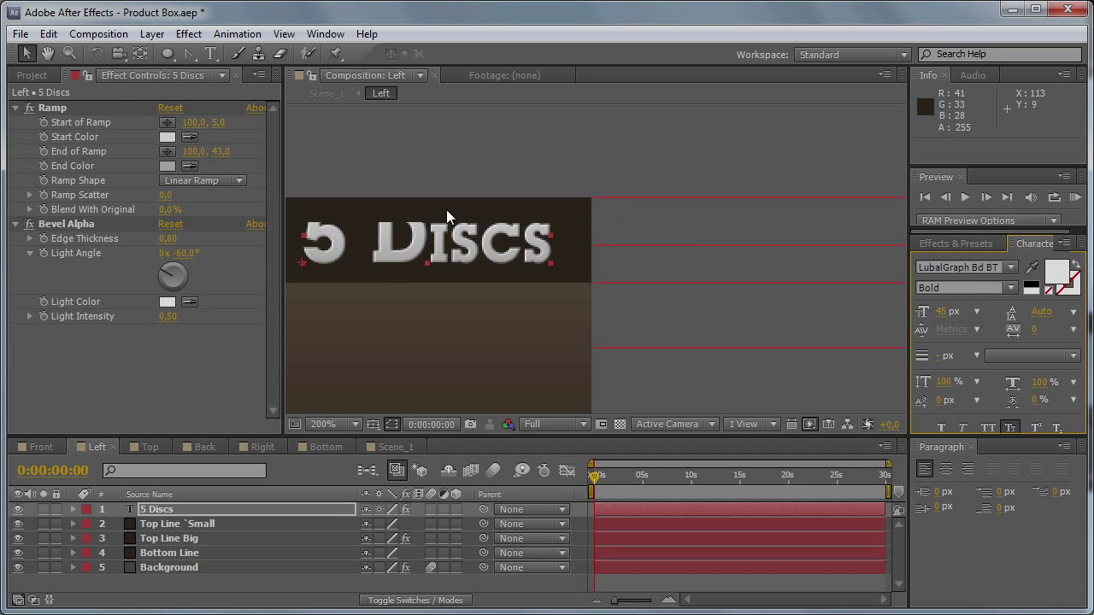
{"action": "key", "text": "grave"}
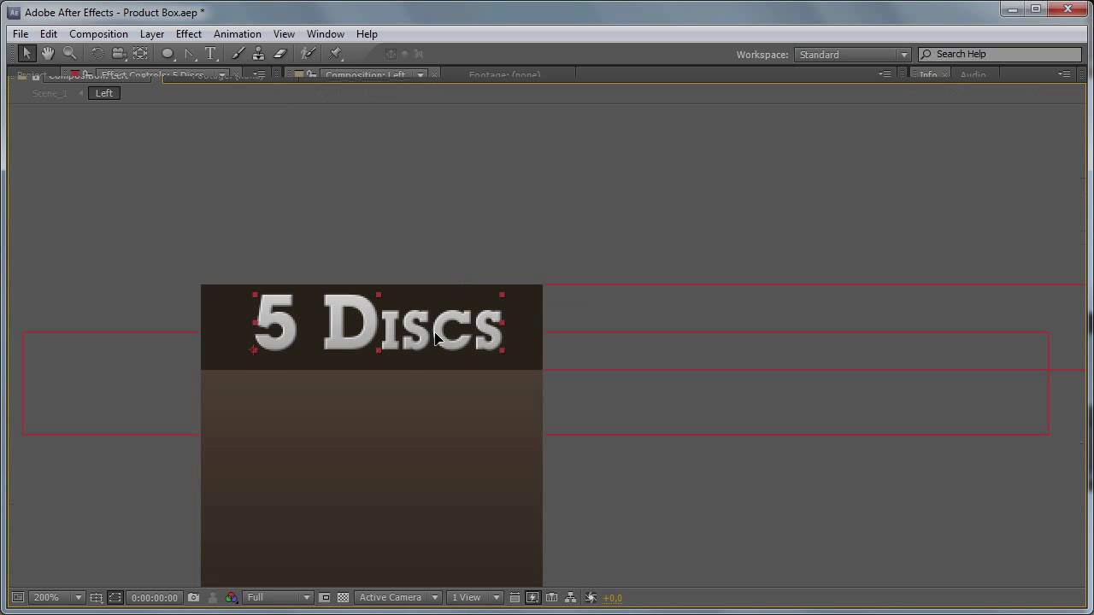
{"action": "key", "text": "grave"}
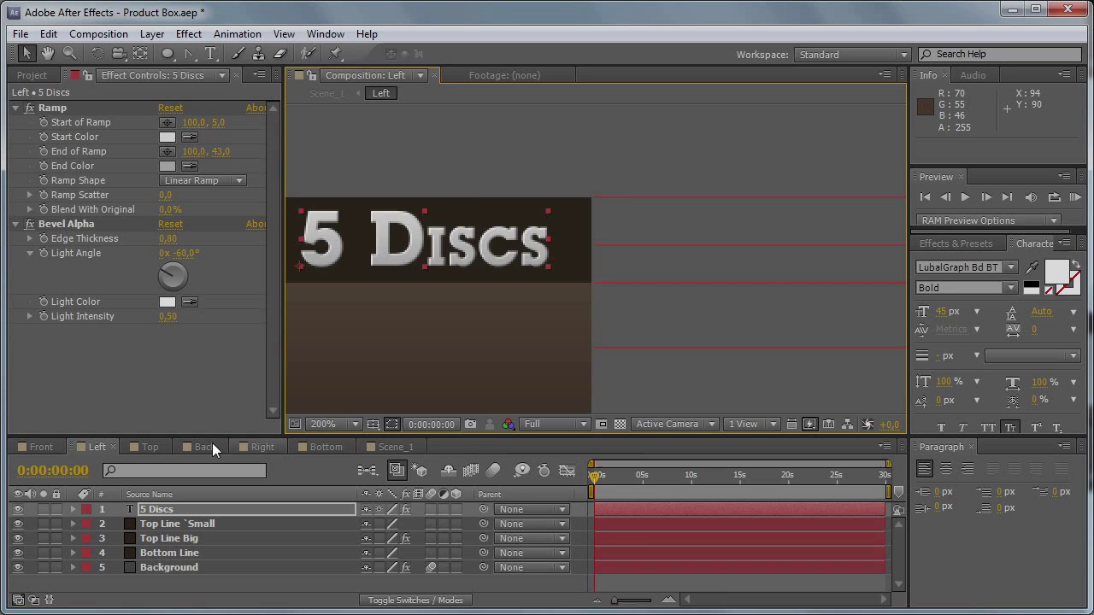
Step: Copy the blu-ray_logo.png and logo_aetuts.png layers from the Front composition and paste them into the Left composition
{"action": "left_click", "coordinate": [38, 447]}
{"action": "scroll", "coordinate": [224, 534], "scroll_direction": "down", "scroll_amount": 5}
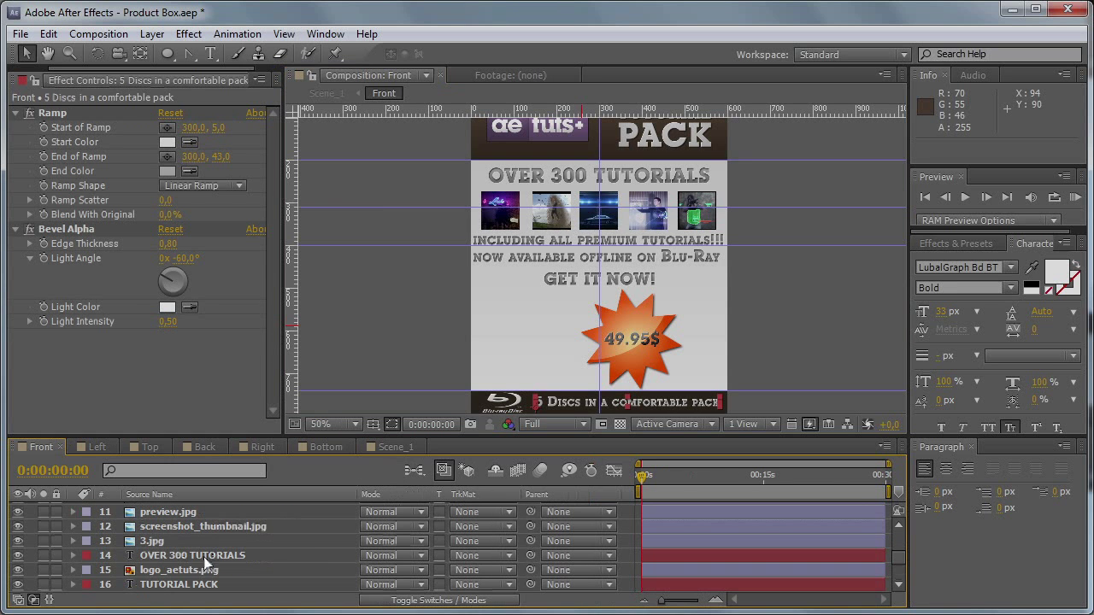
{"action": "scroll", "coordinate": [189, 578], "scroll_direction": "up", "scroll_amount": 2}
{"action": "key", "text": "grave"}
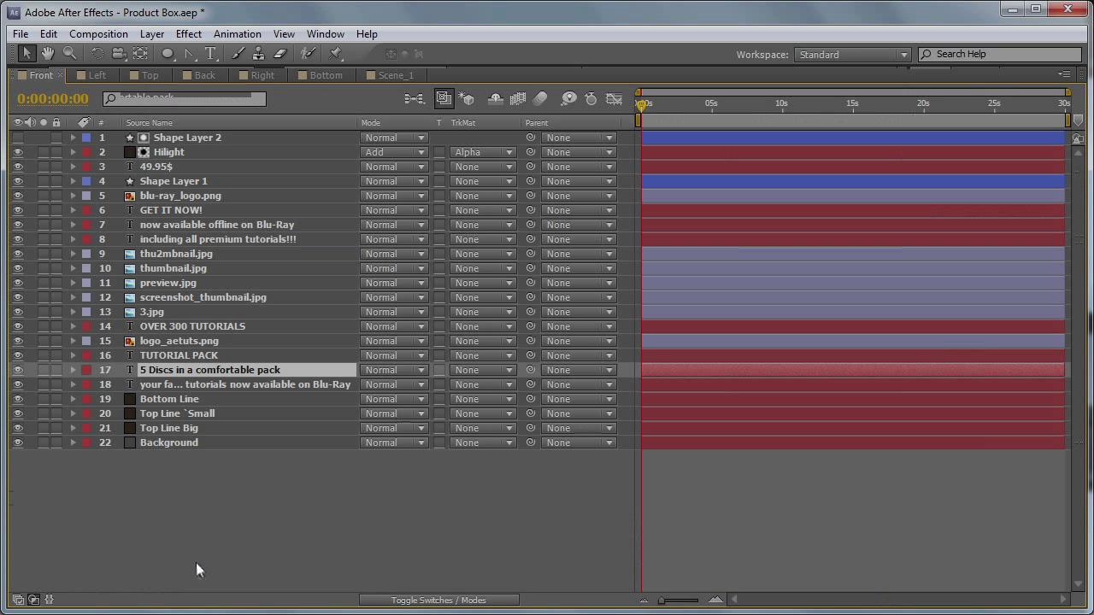
{"action": "left_click", "coordinate": [193, 198]}
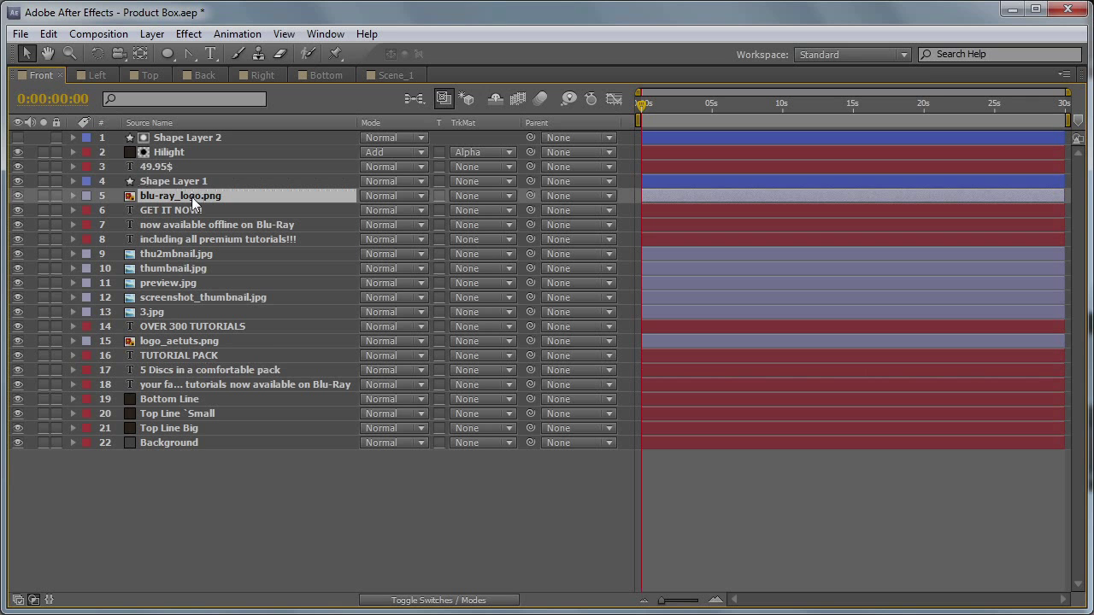
{"action": "left_click", "coordinate": [171, 345], "text": "ctrl"}
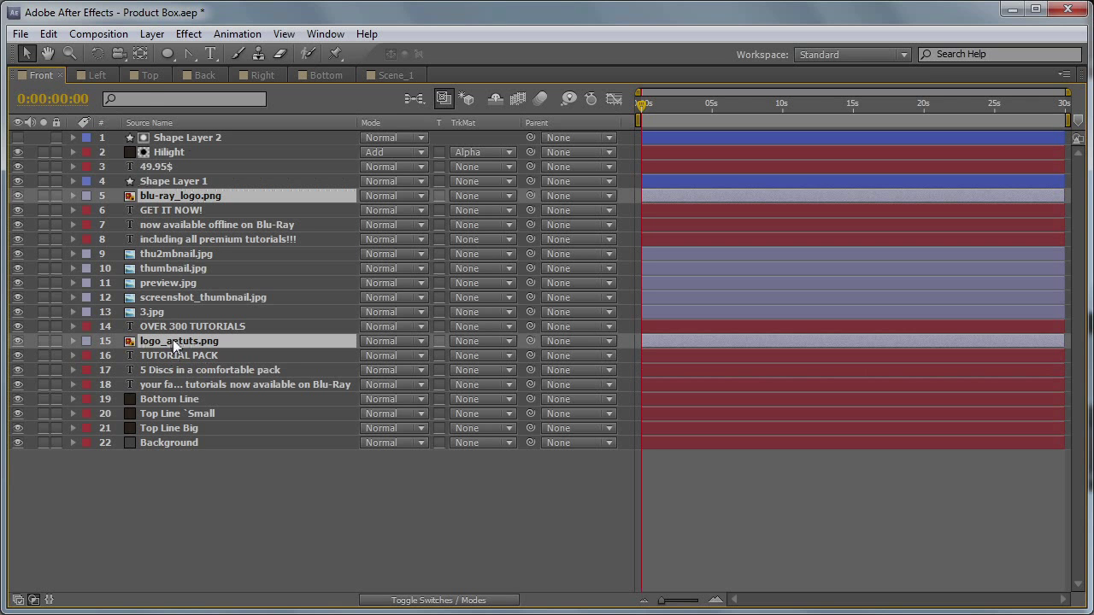
{"action": "left_click", "coordinate": [98, 75]}
{"action": "key", "text": "ctrl+v"}
{"action": "key", "text": "grave"}
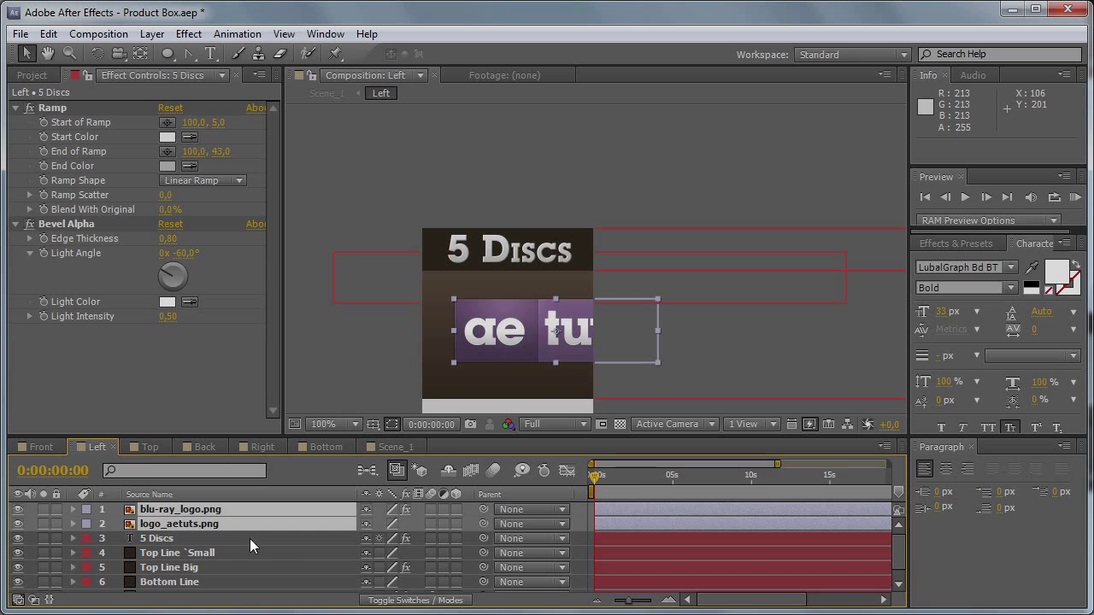
Step: Move the aetuts logo down to position 119.4, 423 and place the Blu-ray logo in the brown panel beneath 5 Discs
{"action": "left_click", "coordinate": [189, 510]}
{"action": "left_click_drag", "start_coordinate": [553, 338], "coordinate": [559, 456]}
{"action": "left_click_drag", "start_coordinate": [562, 383], "coordinate": [552, 86]}
{"action": "left_click_drag", "start_coordinate": [555, 153], "coordinate": [500, 215]}
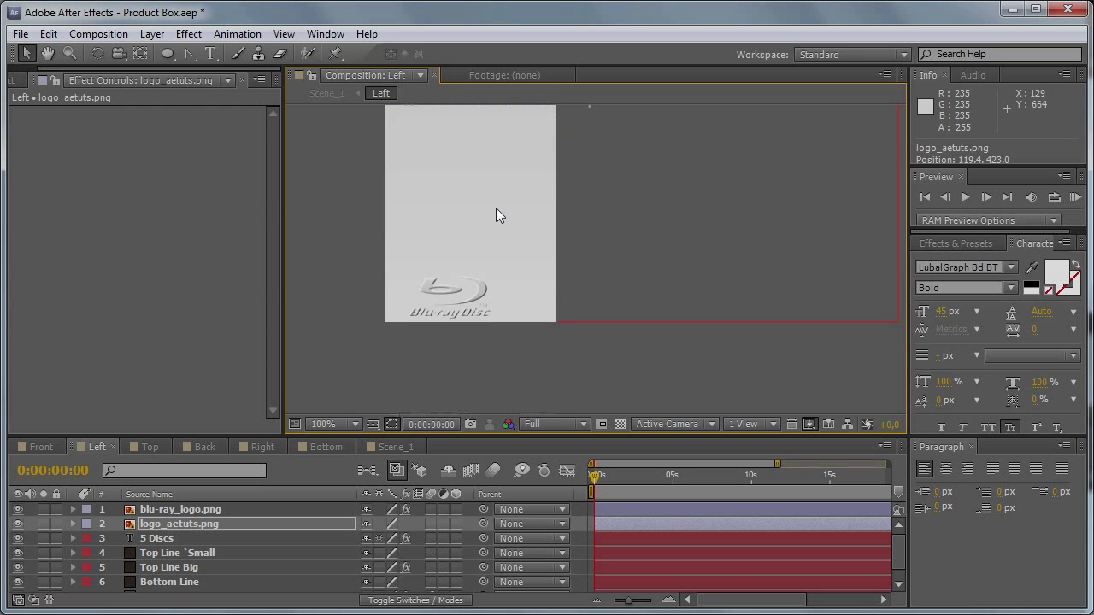
{"action": "left_click_drag", "start_coordinate": [468, 293], "coordinate": [495, 295]}
Step: Set the scale of blu-ray_logo.png to 22% and fit it within the brown panel
{"action": "left_click", "coordinate": [217, 507]}
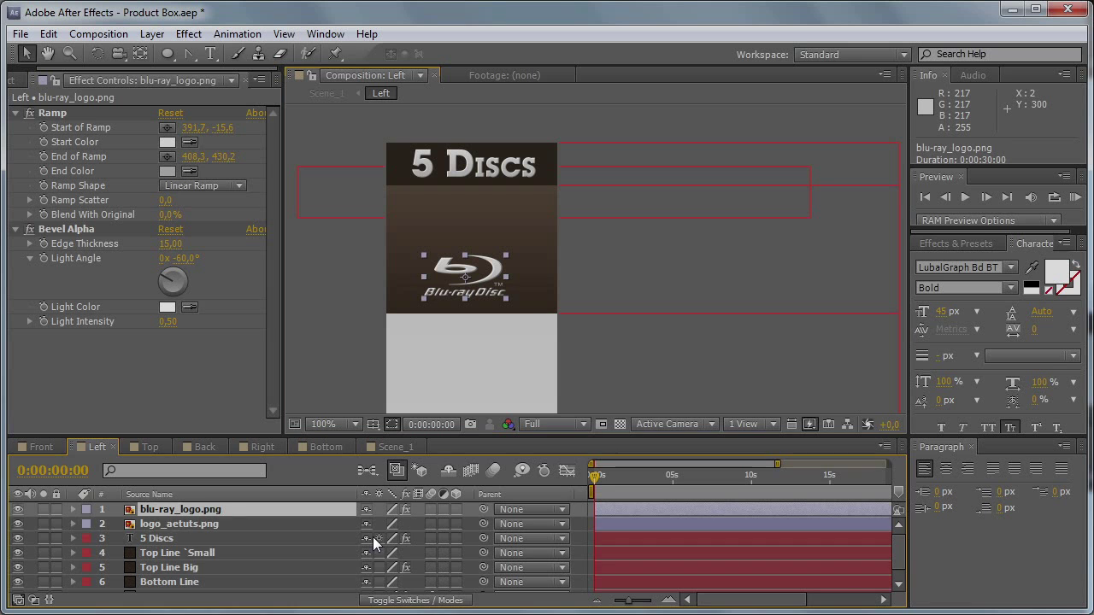
{"action": "key", "text": "s"}
{"action": "left_click_drag", "start_coordinate": [419, 530], "coordinate": [456, 522]}
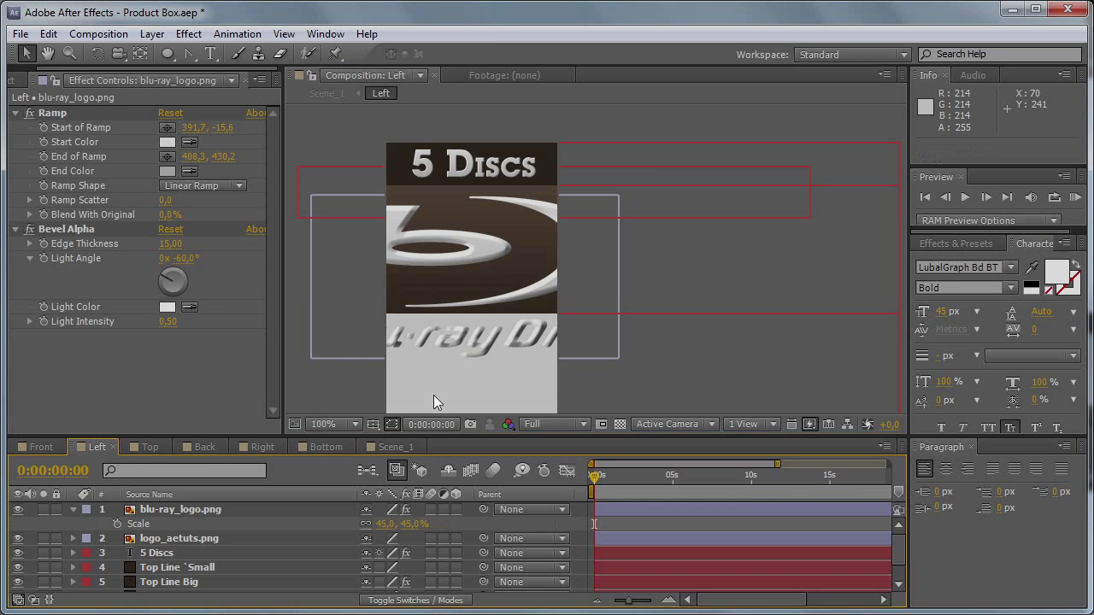
{"action": "left_click", "coordinate": [411, 528]}
{"action": "type", "text": "25"}
{"action": "key", "text": "Return"}
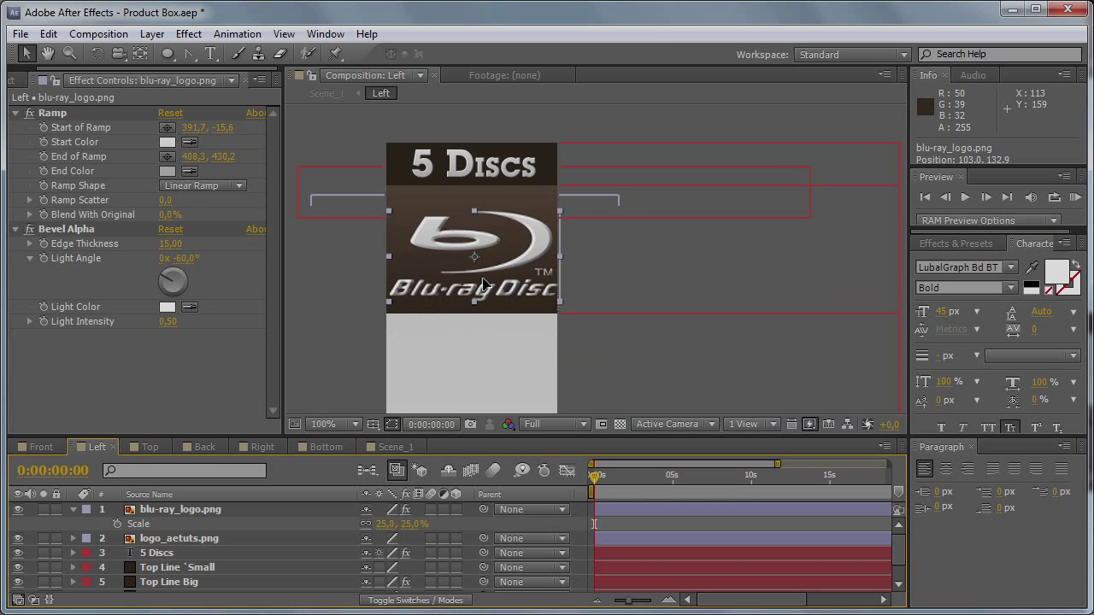
{"action": "left_click", "coordinate": [412, 524]}
{"action": "type", "text": "22"}
{"action": "key", "text": "Return"}
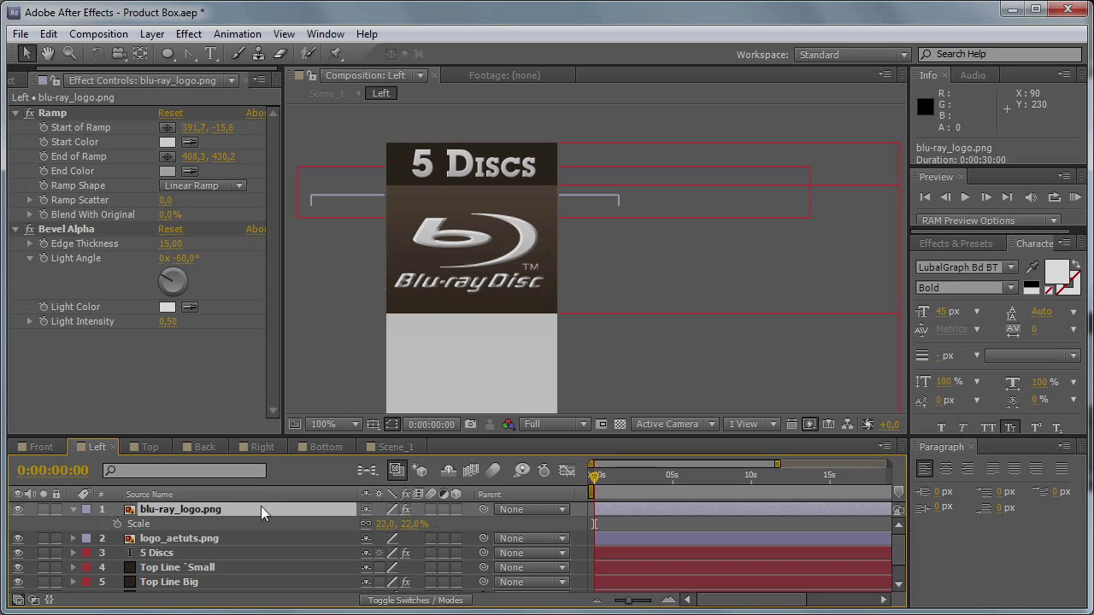
Step: Set the Blu-ray logo's Bevel Alpha edge thickness to 8
{"action": "left_click", "coordinate": [170, 244]}
{"action": "type", "text": "5"}
{"action": "key", "text": "Return"}
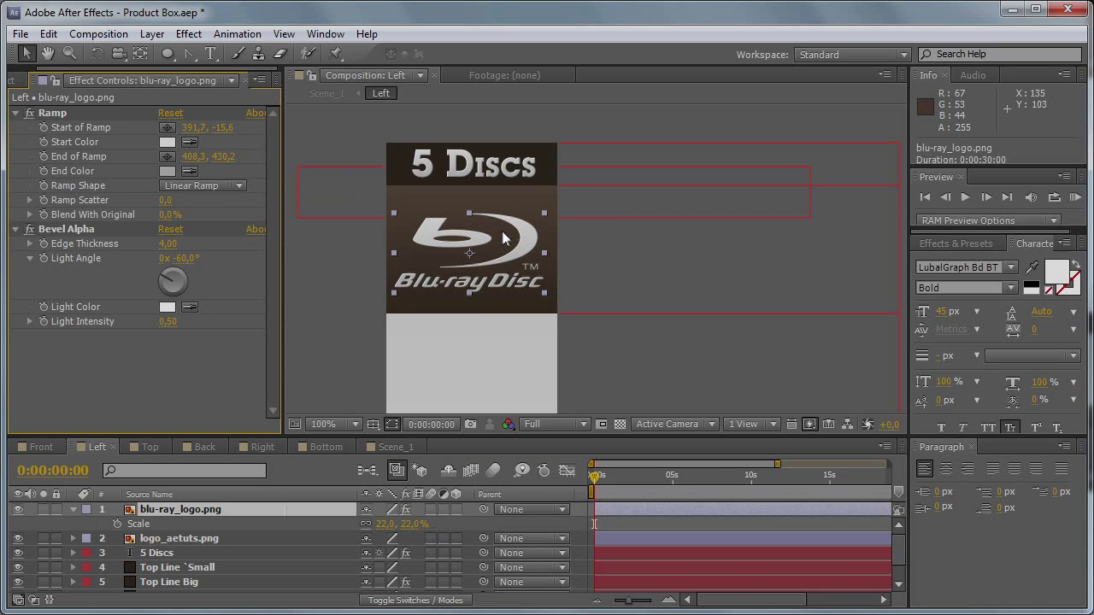
{"action": "left_click", "coordinate": [168, 244]}
{"action": "type", "text": "8"}
{"action": "key", "text": "Return"}
{"action": "scroll", "coordinate": [566, 264], "scroll_direction": "up", "scroll_amount": 2}
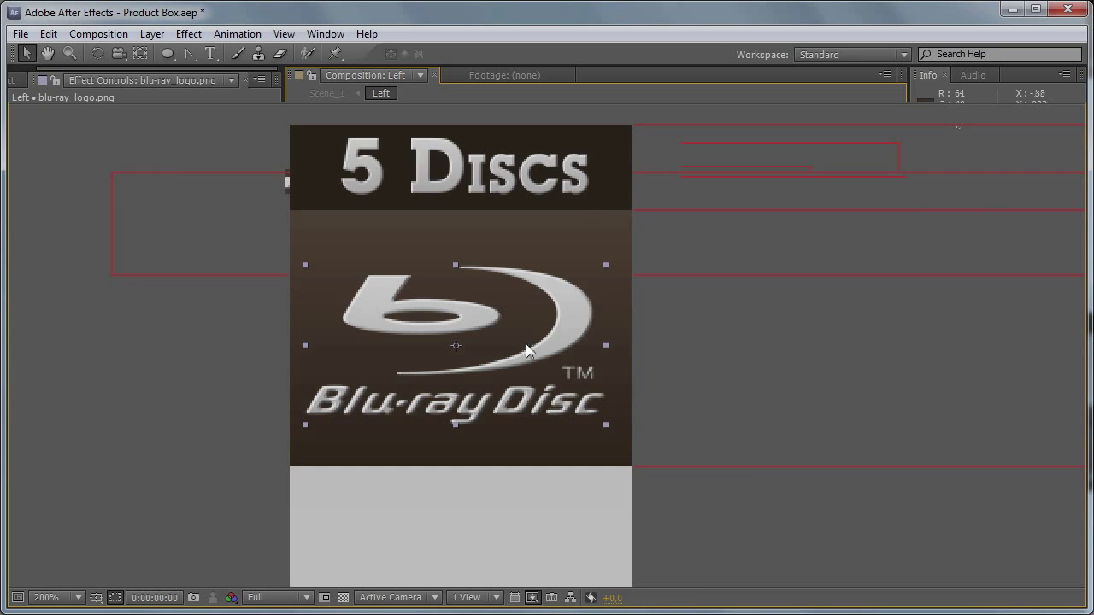
Step: Show the title-safe margins and rulers, and place a vertical guide near the Blu-ray logo's center
{"action": "key", "text": "grave"}
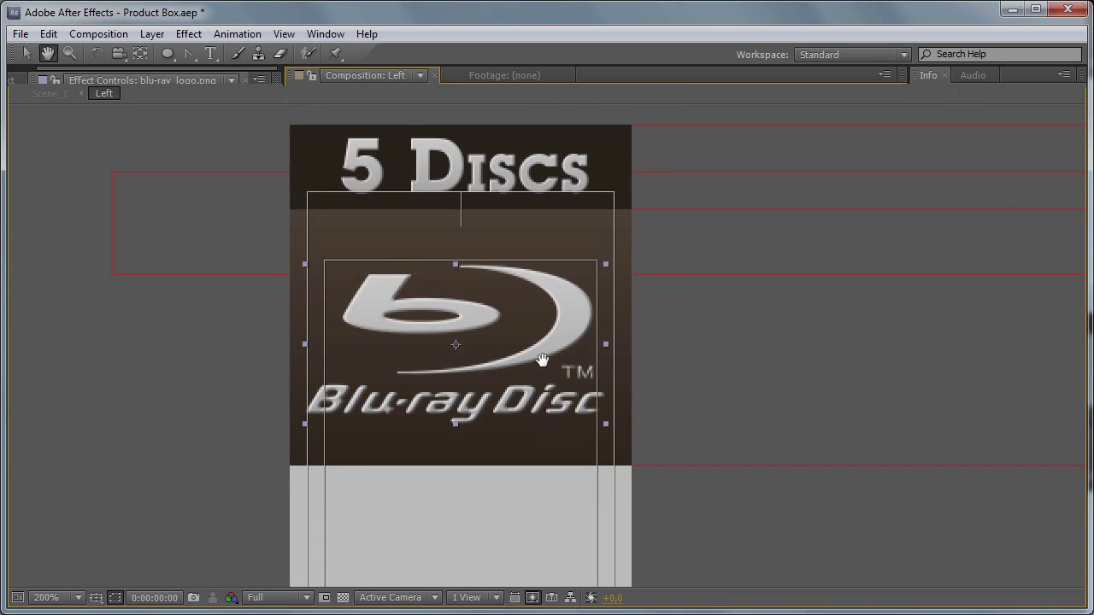
{"action": "scroll", "coordinate": [525, 313], "scroll_direction": "down", "scroll_amount": 5}
{"action": "left_click_drag", "start_coordinate": [446, 242], "coordinate": [459, 362]}
{"action": "key", "text": "v"}
{"action": "key", "text": "ctrl+r"}
{"action": "left_click_drag", "start_coordinate": [15, 224], "coordinate": [465, 237]}
{"action": "key", "text": "grave"}
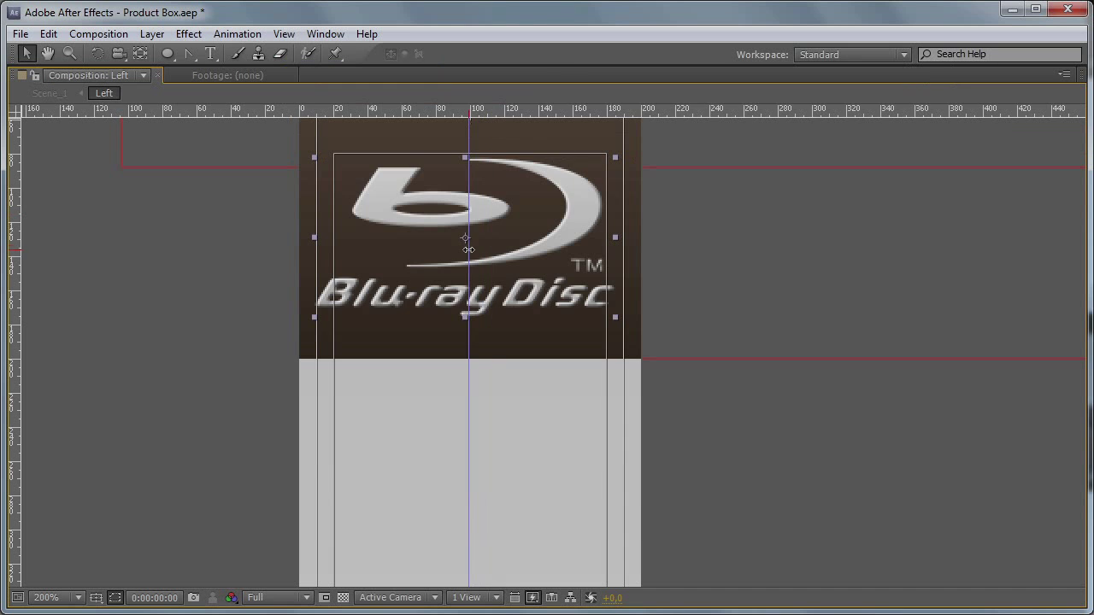
Step: Shift the vertical guide to about x 97 so it runs through the Blu-ray logo's anchor point
{"action": "key", "text": "h"}
{"action": "key", "text": "period"}
{"action": "left_click_drag", "start_coordinate": [422, 195], "coordinate": [533, 315]}
{"action": "key", "text": "v"}
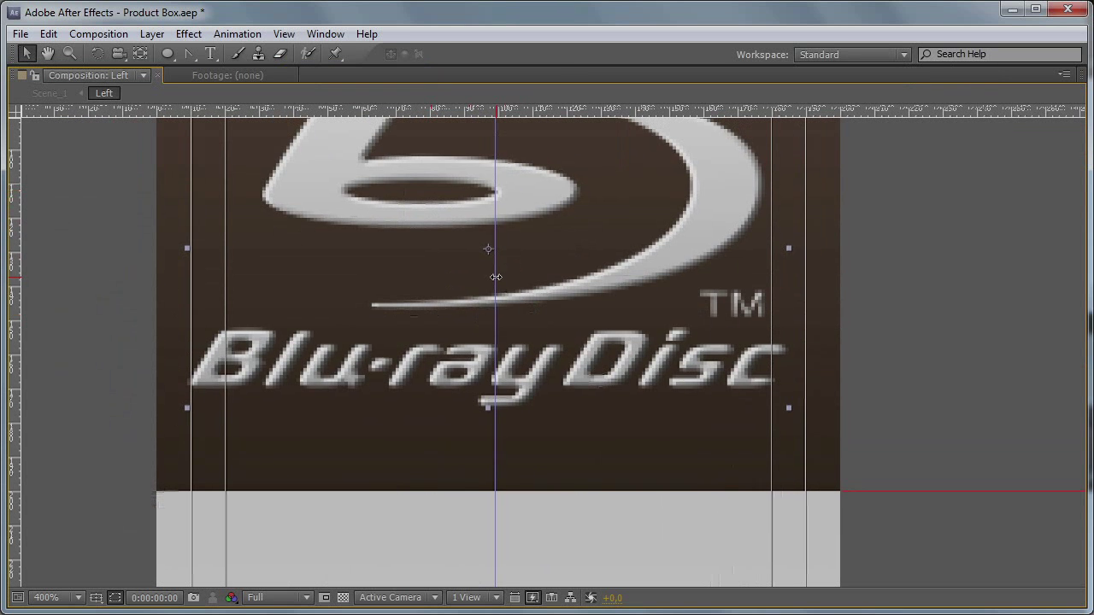
{"action": "left_click_drag", "start_coordinate": [496, 277], "coordinate": [489, 279]}
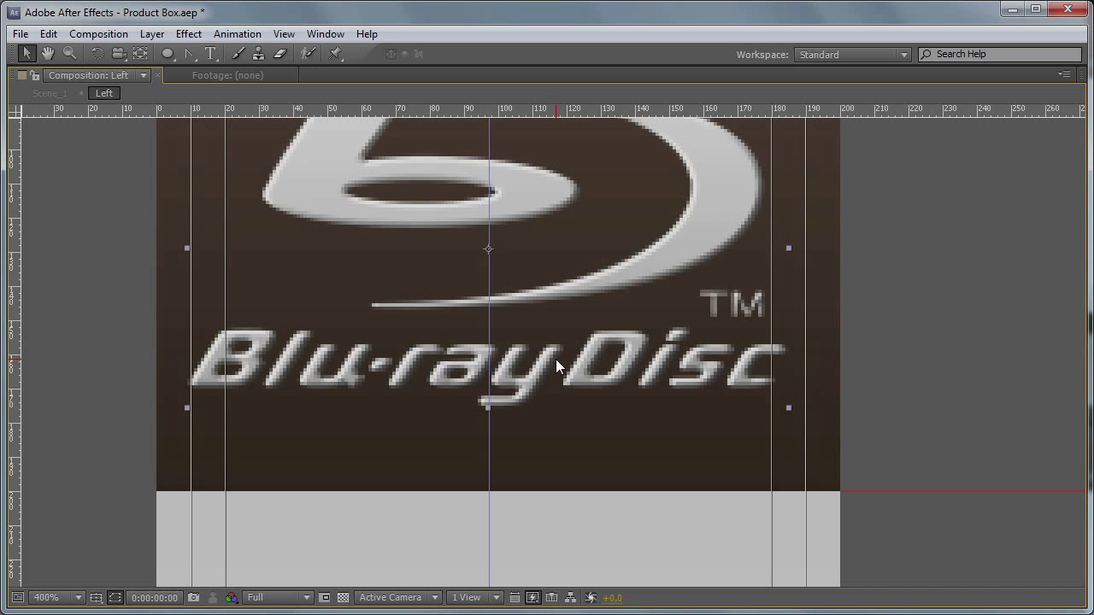
Step: Nudge the 5 Discs text left until its center lines up with the vertical guide
{"action": "left_click_drag", "start_coordinate": [551, 277], "coordinate": [550, 512]}
{"action": "left_click", "coordinate": [544, 270]}
{"action": "key", "text": "Left"}
{"action": "key", "text": "Left"}
{"action": "key", "text": "Left"}
{"action": "key", "text": "Left"}
{"action": "key", "text": "Left"}
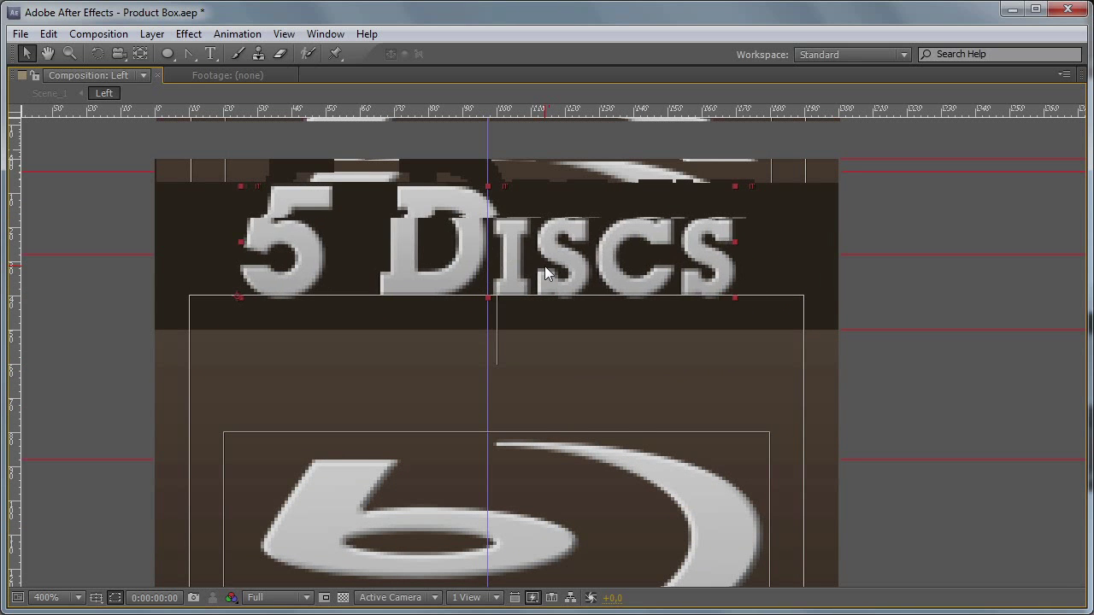
Step: Move the Bottom Line layer above Top Line Big in the Left composition's layer order
{"action": "key", "text": "comma"}
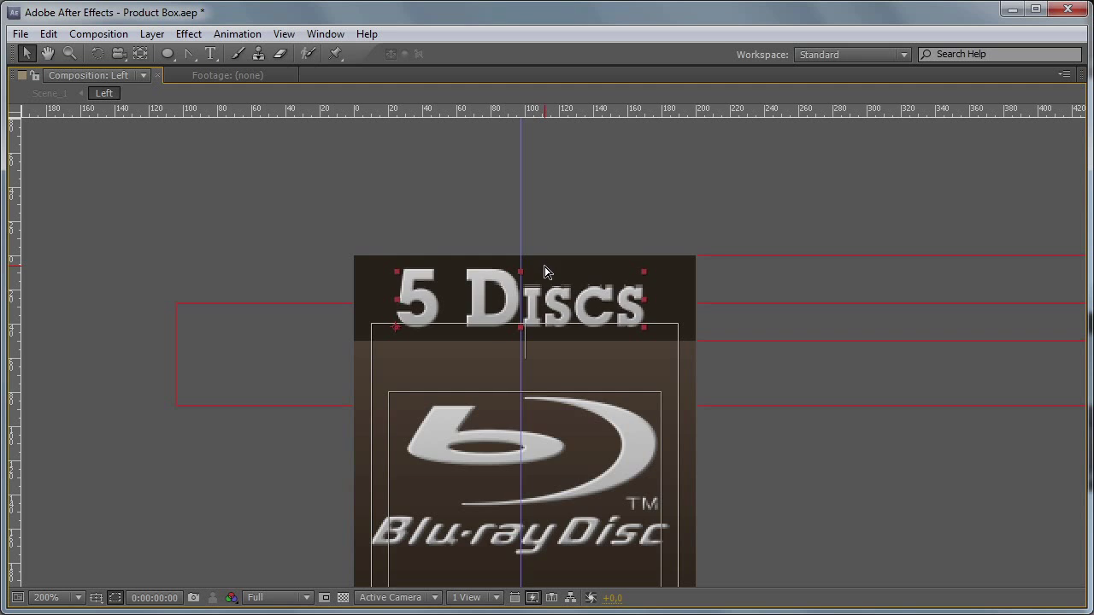
{"action": "key", "text": "comma"}
{"action": "key", "text": "comma"}
{"action": "key", "text": "comma"}
{"action": "key", "text": "comma"}
{"action": "key", "text": "comma"}
{"action": "left_click_drag", "start_coordinate": [556, 420], "coordinate": [558, 307]}
{"action": "key", "text": "slash"}
{"action": "left_click", "coordinate": [554, 246]}
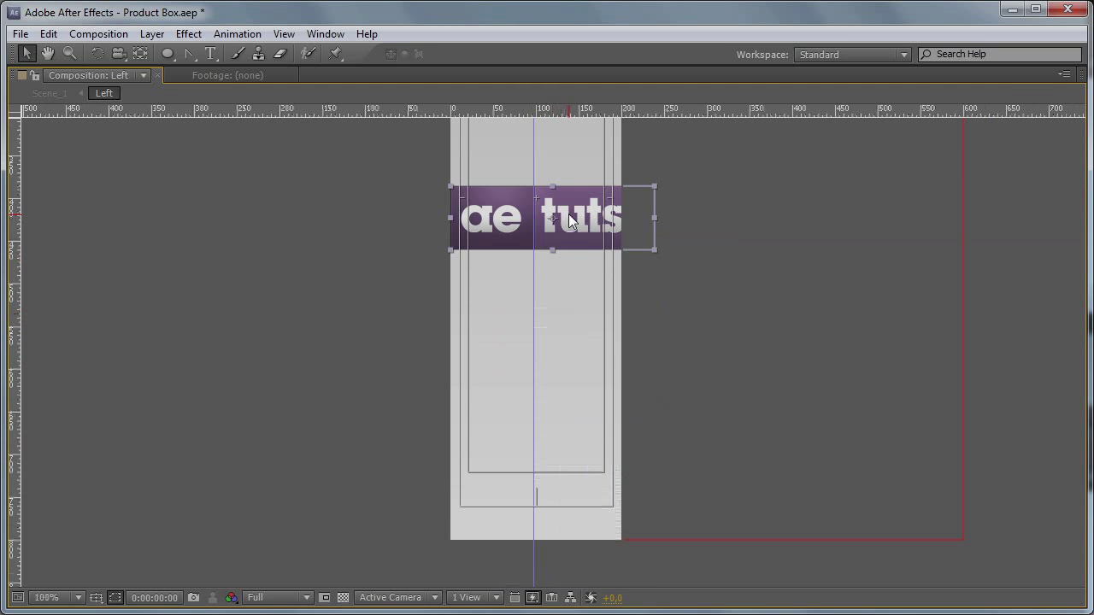
{"action": "key", "text": "grave"}
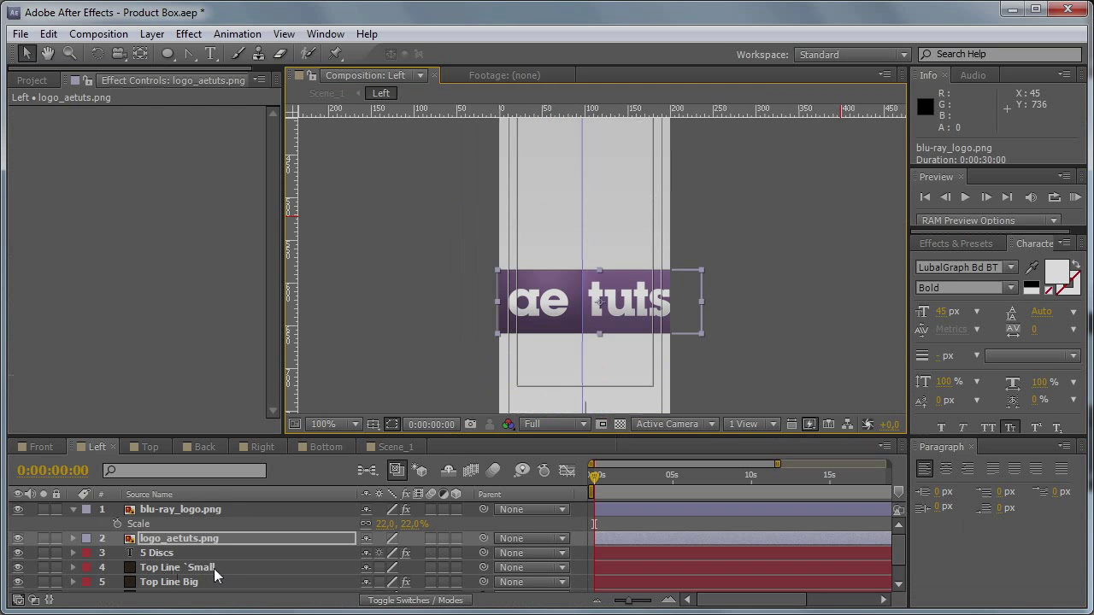
{"action": "scroll", "coordinate": [217, 577], "scroll_direction": "down", "scroll_amount": 2}
{"action": "left_click", "coordinate": [214, 572]}
{"action": "left_click_drag", "start_coordinate": [214, 572], "coordinate": [217, 555]}
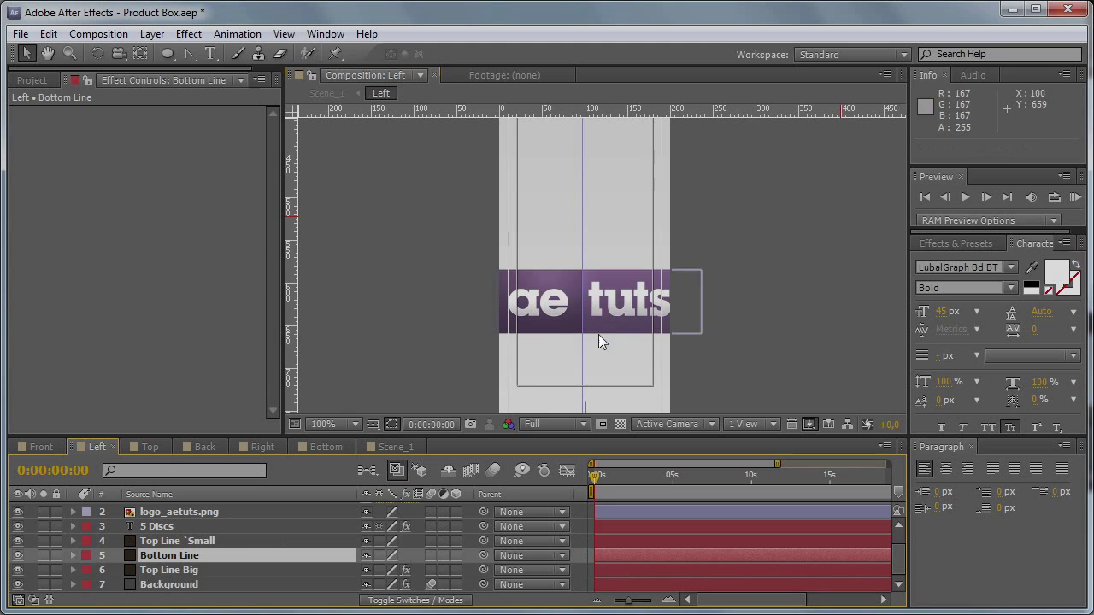
Step: Reset the Bottom Line layer's Position to 100, 400 so its bar sits at the foot of the left face
{"action": "left_click_drag", "start_coordinate": [599, 334], "coordinate": [610, 200]}
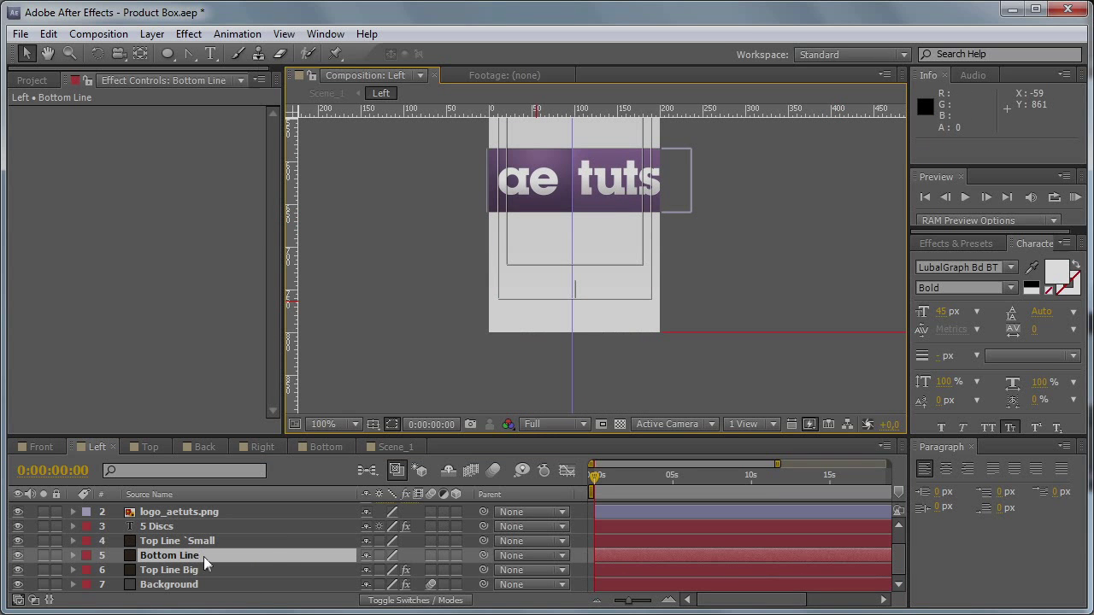
{"action": "scroll", "coordinate": [748, 219], "scroll_direction": "down", "scroll_amount": 4}
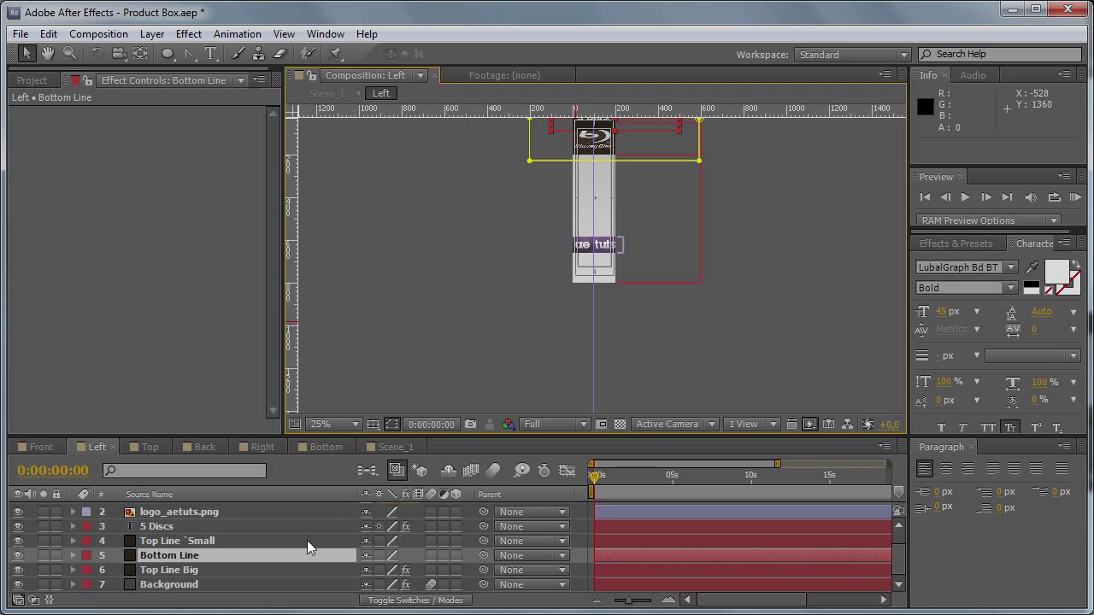
{"action": "left_click_drag", "start_coordinate": [651, 127], "coordinate": [624, 226]}
{"action": "scroll", "coordinate": [634, 274], "scroll_direction": "up", "scroll_amount": 3}
{"action": "key", "text": "space"}
{"action": "key", "text": "p"}
{"action": "right_click", "coordinate": [193, 566]}
{"action": "left_click_drag", "start_coordinate": [397, 570], "coordinate": [403, 590]}
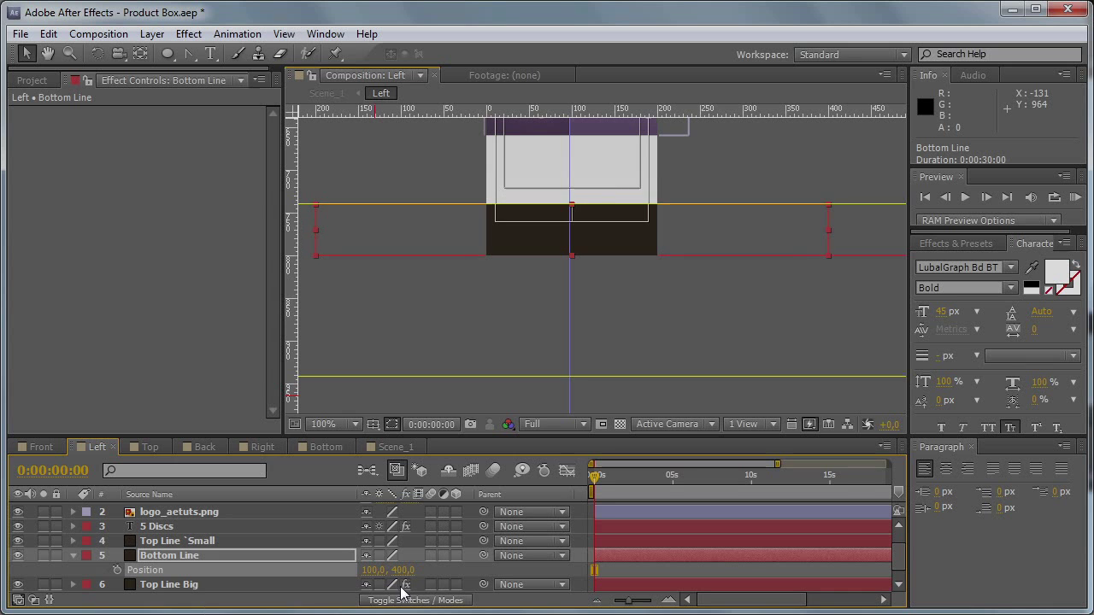
Step: Reduce the aetuts logo's Scale, trying 18% and settling on 15%
{"action": "left_click_drag", "start_coordinate": [575, 254], "coordinate": [557, 373]}
{"action": "left_click", "coordinate": [213, 513]}
{"action": "key", "text": "s"}
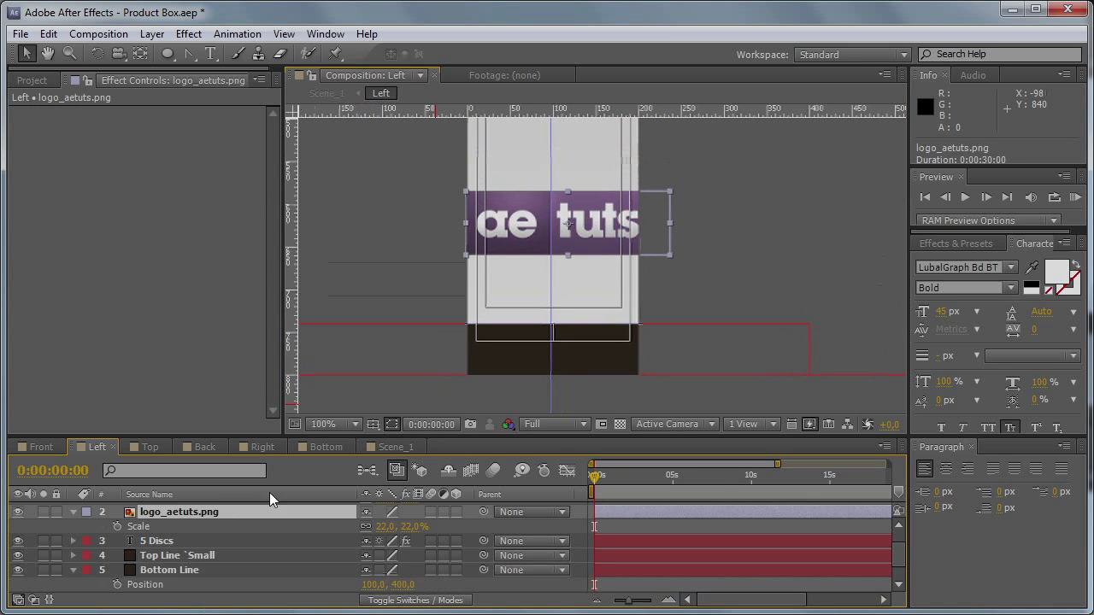
{"action": "left_click", "coordinate": [429, 528]}
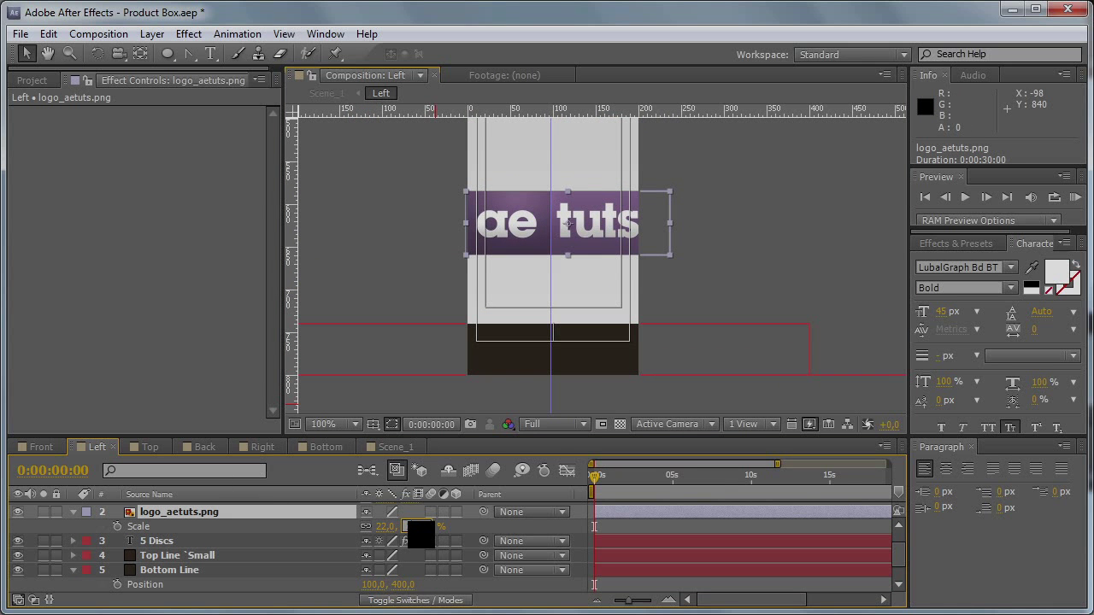
{"action": "type", "text": "18"}
{"action": "key", "text": "Return"}
{"action": "left_click", "coordinate": [418, 526]}
{"action": "type", "text": "1"}
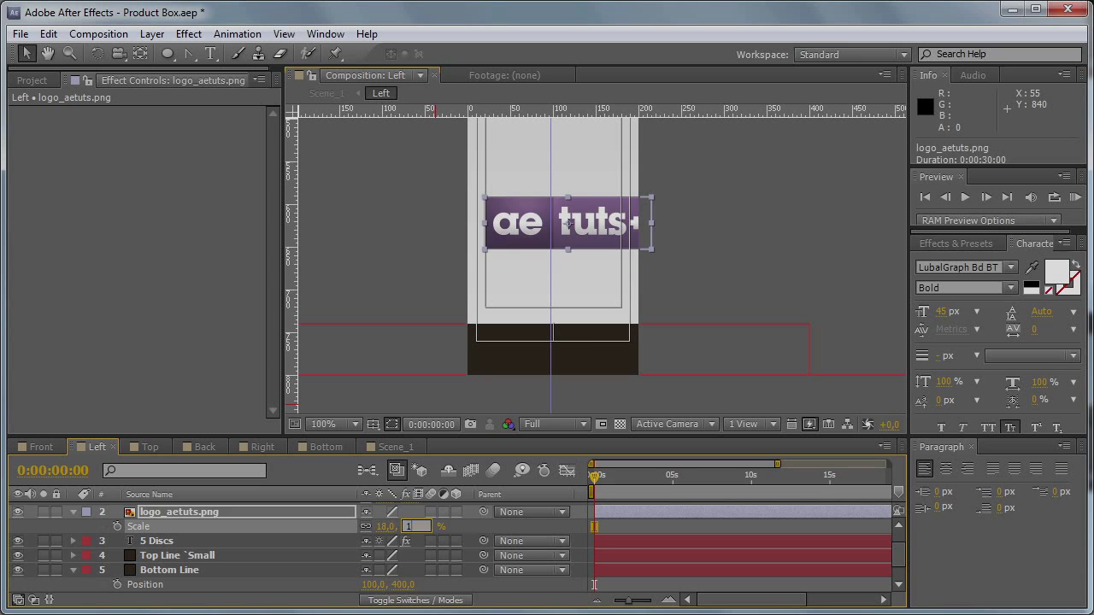
{"action": "type", "text": "5"}
{"action": "key", "text": "Return"}
Step: Place the aetuts logo just above the dark bottom bar, centered on the vertical guide at about 97, 695
{"action": "left_click_drag", "start_coordinate": [582, 252], "coordinate": [579, 312]}
{"action": "key", "text": "h"}
{"action": "left_click_drag", "start_coordinate": [593, 236], "coordinate": [595, 424]}
{"action": "scroll", "coordinate": [574, 227], "scroll_direction": "down", "scroll_amount": 2}
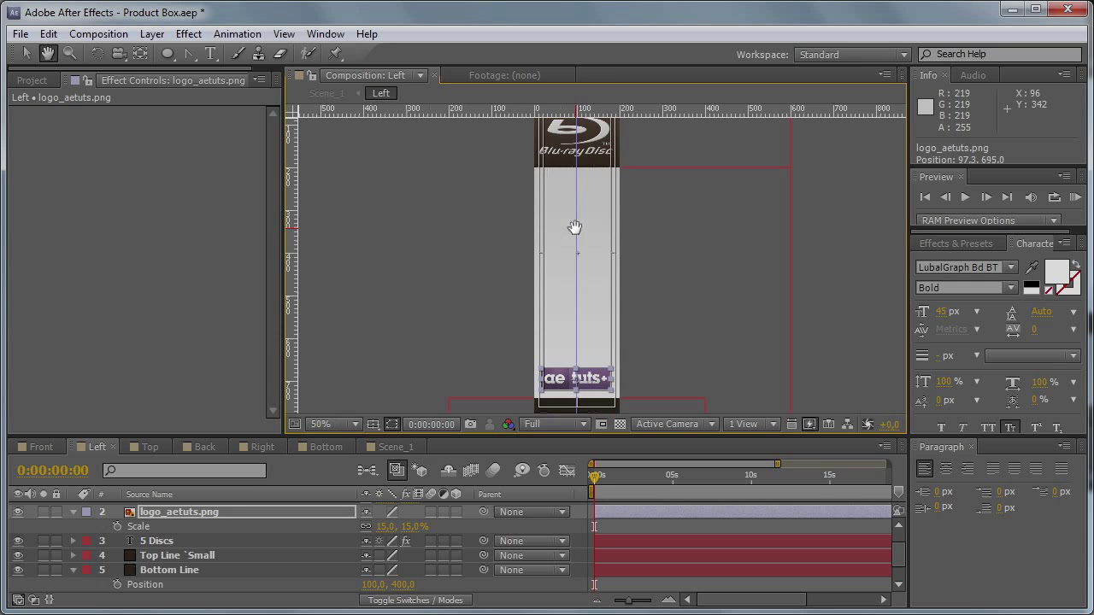
{"action": "key", "text": "v"}
Step: Add preview.jpg from the project assets to the Left composition as the front layer and scale it to 80%
{"action": "left_click", "coordinate": [32, 79]}
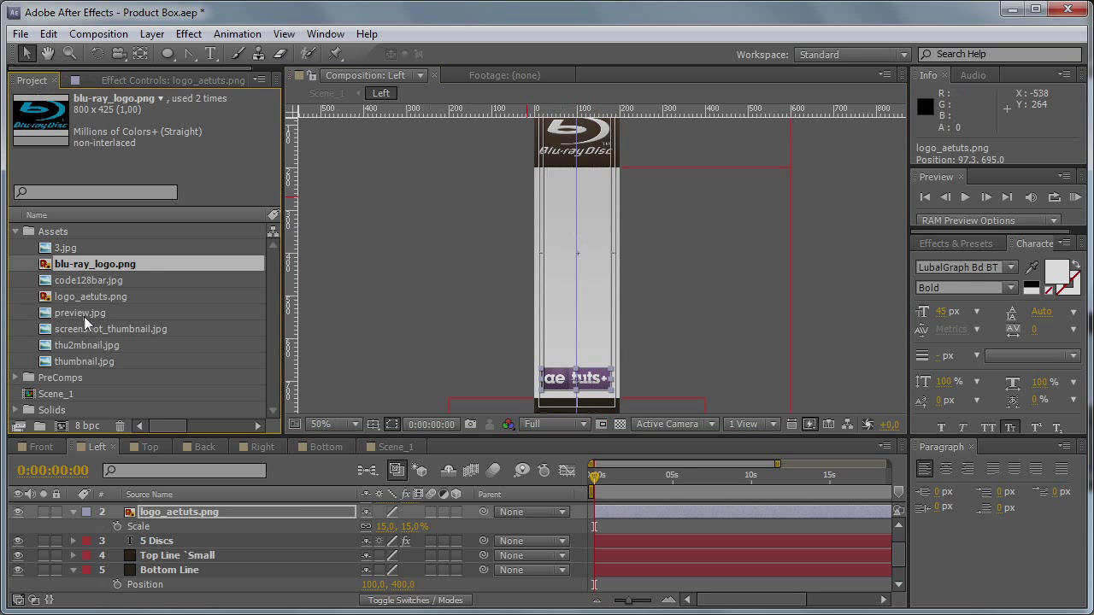
{"action": "left_click", "coordinate": [83, 282]}
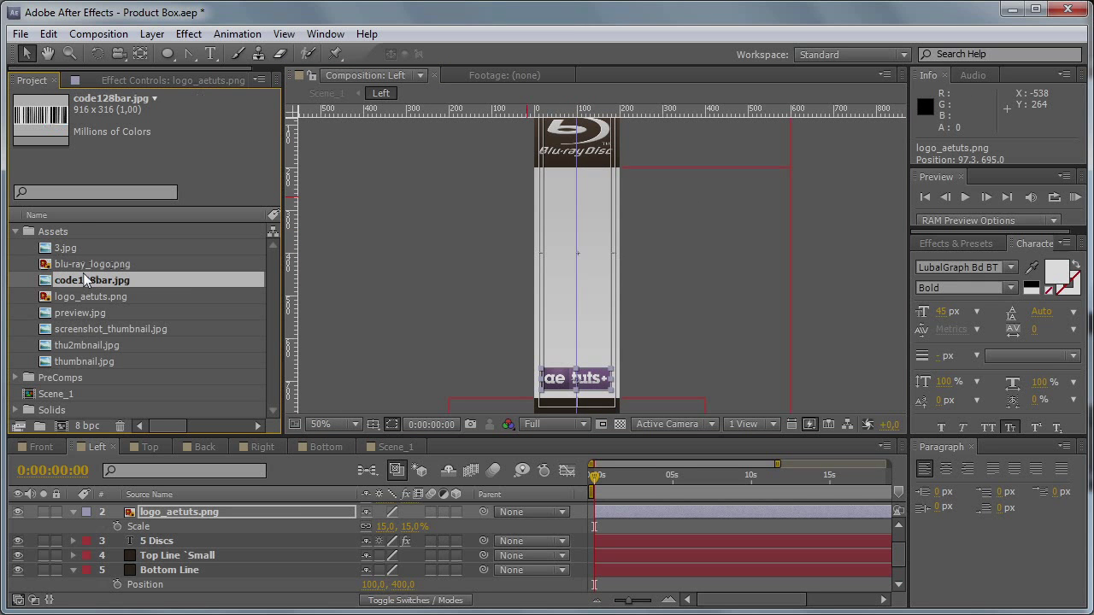
{"action": "left_click", "coordinate": [89, 314]}
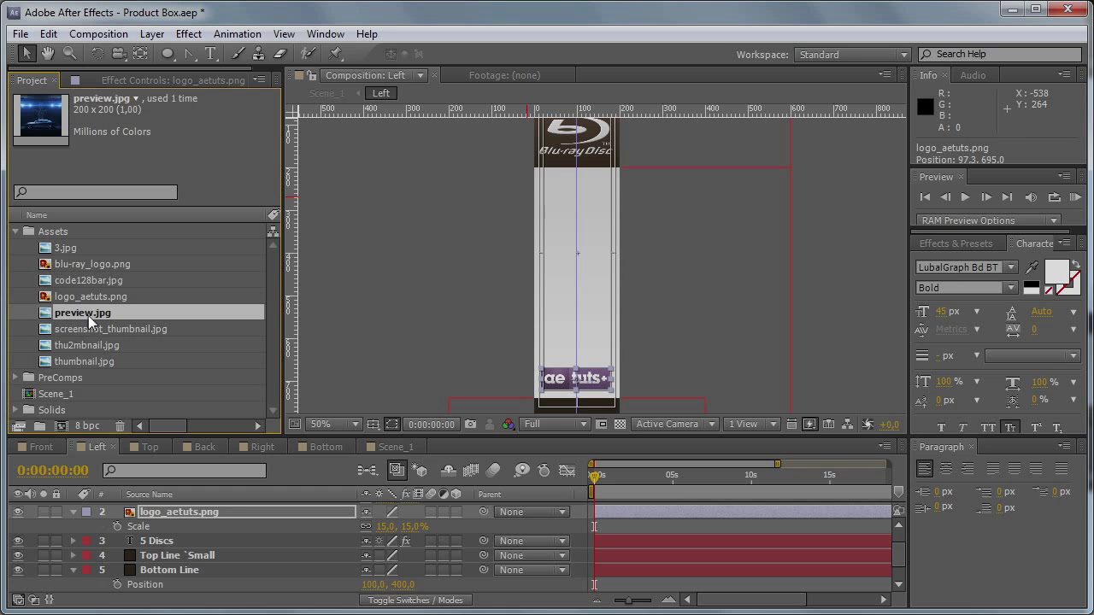
{"action": "left_click_drag", "start_coordinate": [86, 317], "coordinate": [234, 507]}
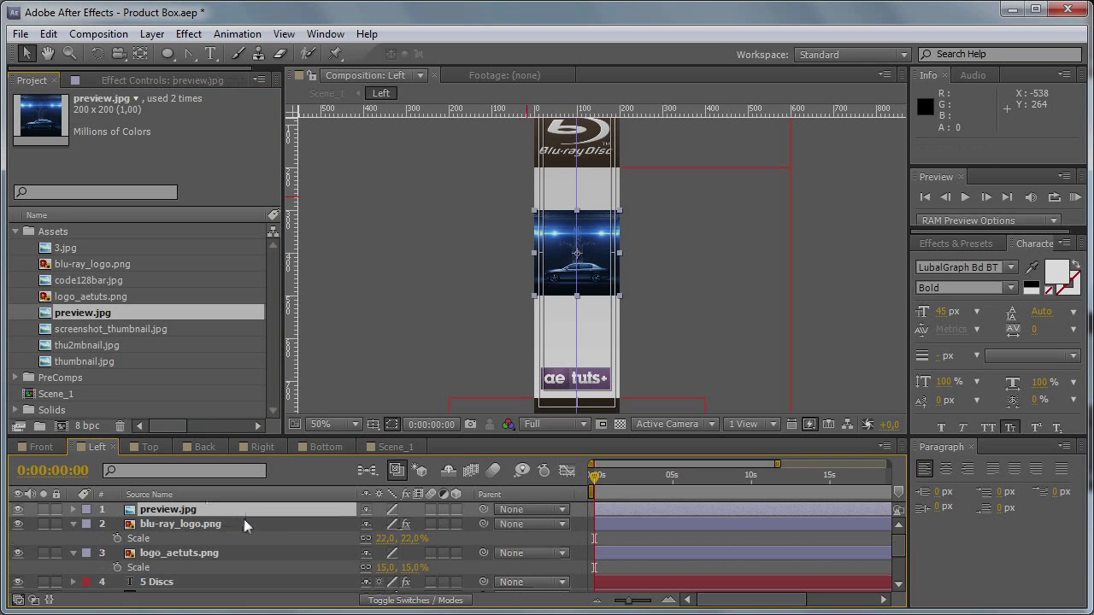
{"action": "key", "text": "s"}
{"action": "left_click", "coordinate": [420, 524]}
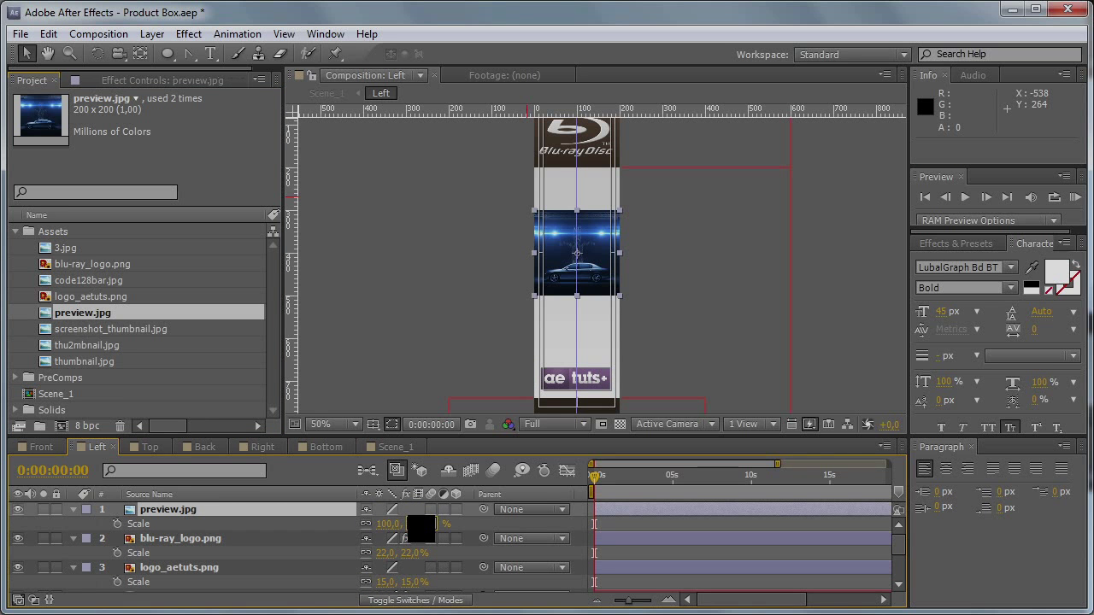
{"action": "type", "text": "85"}
{"action": "key", "text": "Return"}
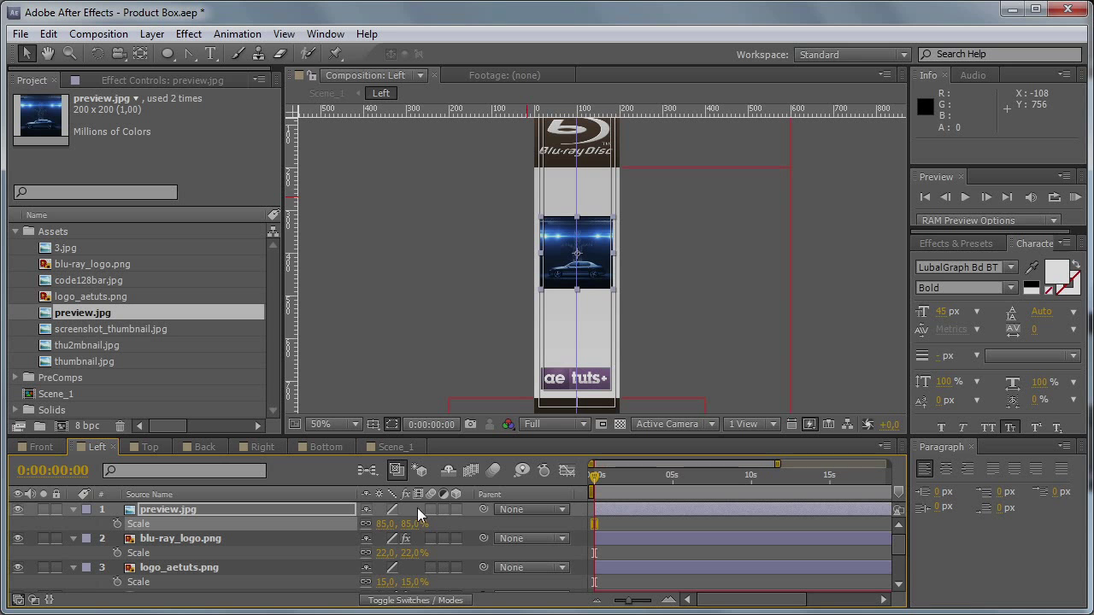
{"action": "left_click", "coordinate": [416, 523]}
{"action": "key", "text": "grave"}
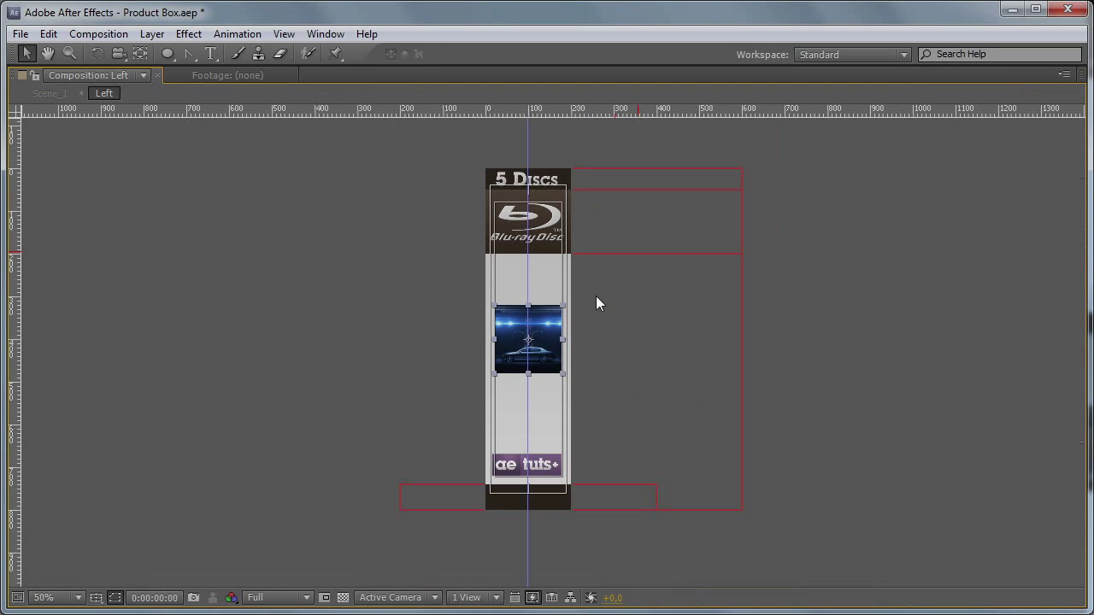
{"action": "key", "text": "grave"}
Step: Add screenshot_thumbnail.jpg above the other layers in the Left composition and set its Scale to 80%
{"action": "left_click", "coordinate": [137, 330]}
{"action": "left_click_drag", "start_coordinate": [137, 330], "coordinate": [238, 506]}
{"action": "key", "text": "s"}
{"action": "left_click", "coordinate": [401, 524]}
{"action": "type", "text": "80"}
{"action": "key", "text": "Return"}
Step: Add thu2mbnail.jpg above the other layers in the Left composition and set its Scale to 80%
{"action": "left_click", "coordinate": [85, 346]}
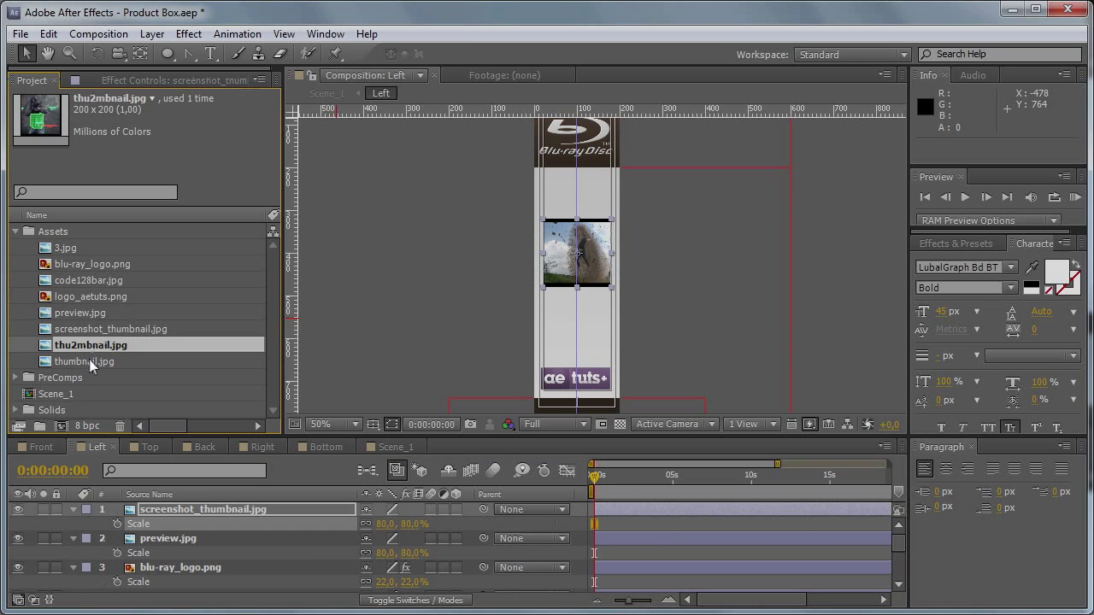
{"action": "left_click_drag", "start_coordinate": [88, 346], "coordinate": [204, 508]}
{"action": "type", "text": "s"}
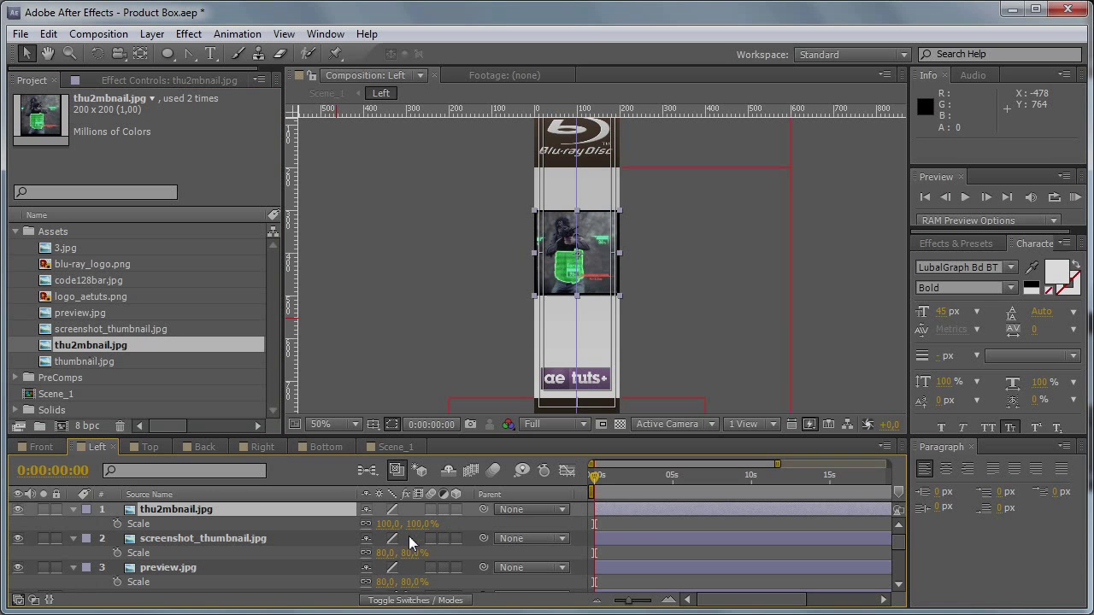
{"action": "type", "text": "80"}
{"action": "key", "text": "Return"}
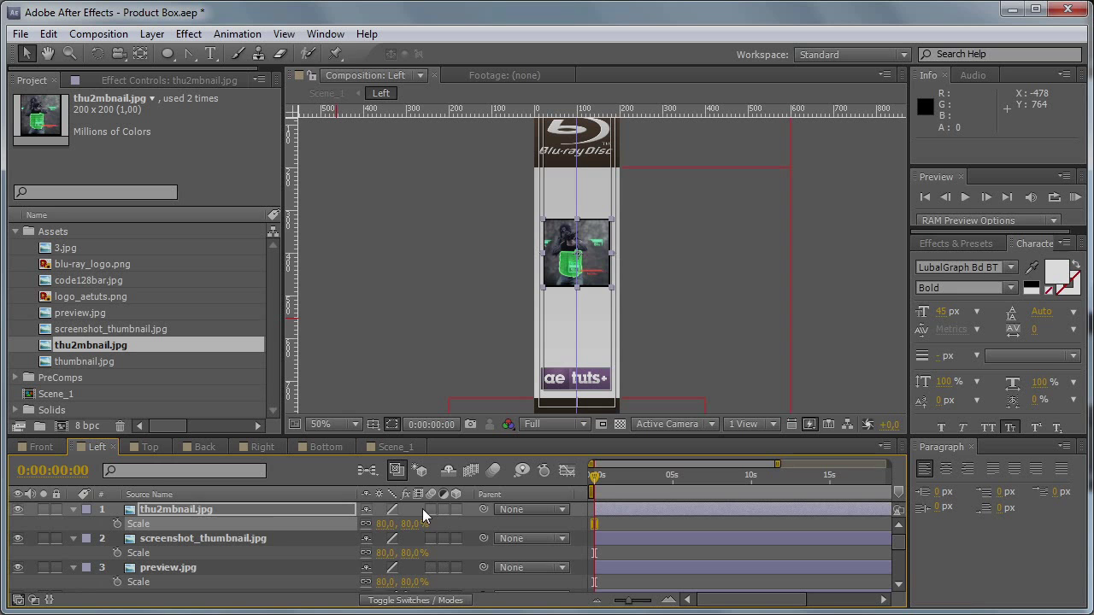
Step: Nudge thu2mbnail.jpg up in 10-pixel increments to position 100, 300, below the Blu-ray logo
{"action": "left_click", "coordinate": [255, 510]}
{"action": "key", "text": "shift+Up"}
{"action": "key", "text": "shift+Up"}
{"action": "key", "text": "shift+Up"}
{"action": "key", "text": "shift+Up"}
{"action": "key", "text": "shift+Up"}
{"action": "key", "text": "shift+Up"}
{"action": "key", "text": "shift+Up"}
{"action": "key", "text": "shift+Up"}
{"action": "key", "text": "shift+Up"}
{"action": "key", "text": "shift+Up"}
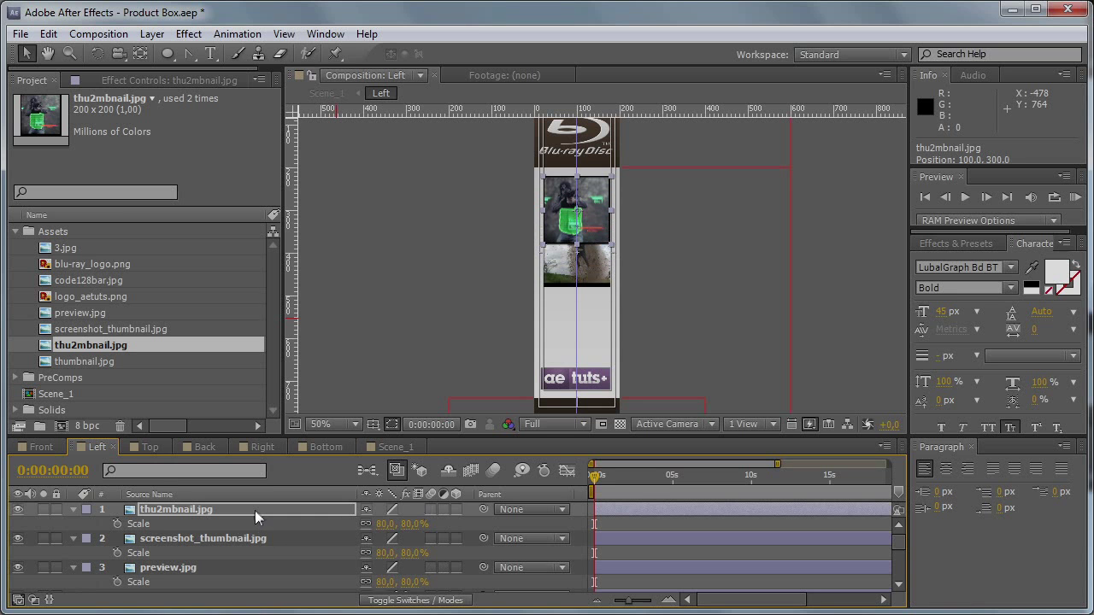
Step: Nudge screenshot_thumbnail.jpg down in 10-pixel increments to position 100, 560, above the aetuts logo
{"action": "left_click", "coordinate": [252, 542]}
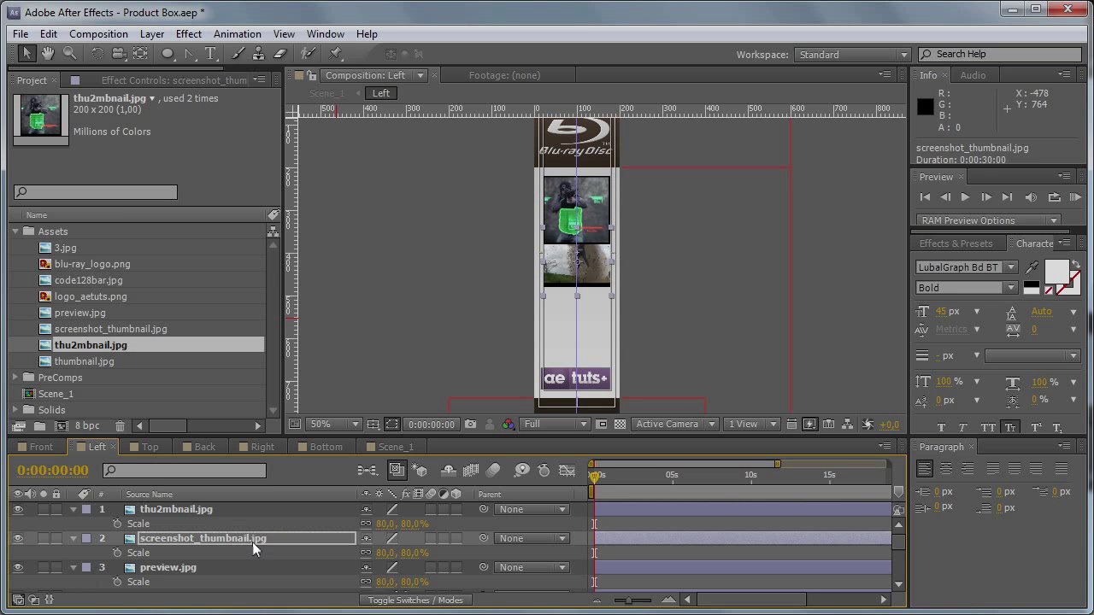
{"action": "key", "text": "shift+Down"}
{"action": "key", "text": "shift+Down"}
{"action": "key", "text": "shift+Down"}
{"action": "key", "text": "shift+Down"}
{"action": "key", "text": "shift+Down"}
{"action": "key", "text": "shift+Down"}
{"action": "key", "text": "shift+Down"}
{"action": "key", "text": "shift+Down"}
{"action": "key", "text": "shift+Down"}
{"action": "key", "text": "shift+Down"}
{"action": "key", "text": "shift+Down"}
{"action": "key", "text": "shift+Down"}
{"action": "key", "text": "shift+Down"}
{"action": "key", "text": "shift+Down"}
{"action": "key", "text": "shift+Down"}
{"action": "key", "text": "shift+Down"}
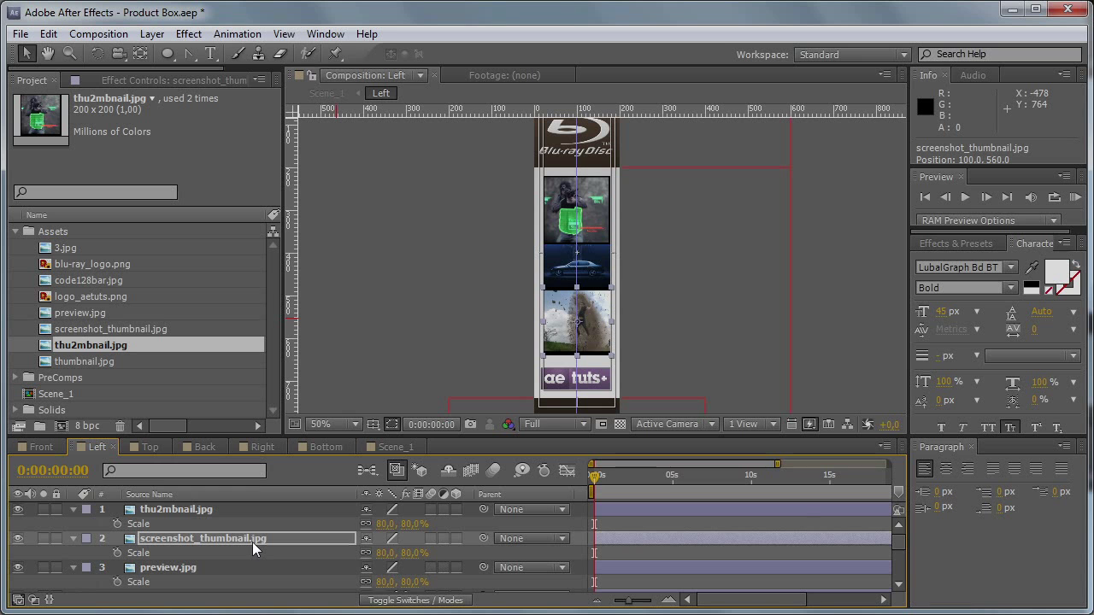
Step: Set the Scale of thu2mbnail.jpg, screenshot_thumbnail.jpg and preview.jpg together to 70%
{"action": "left_click", "coordinate": [353, 516]}
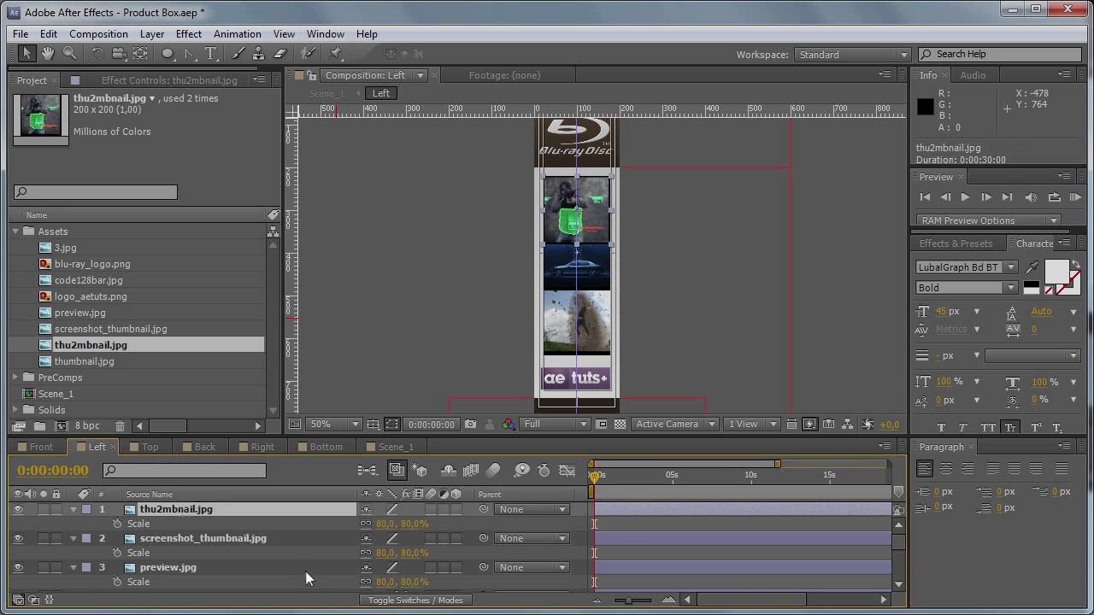
{"action": "left_click", "coordinate": [306, 571], "text": "shift"}
{"action": "left_click", "coordinate": [389, 524]}
{"action": "type", "text": "70"}
{"action": "key", "text": "Return"}
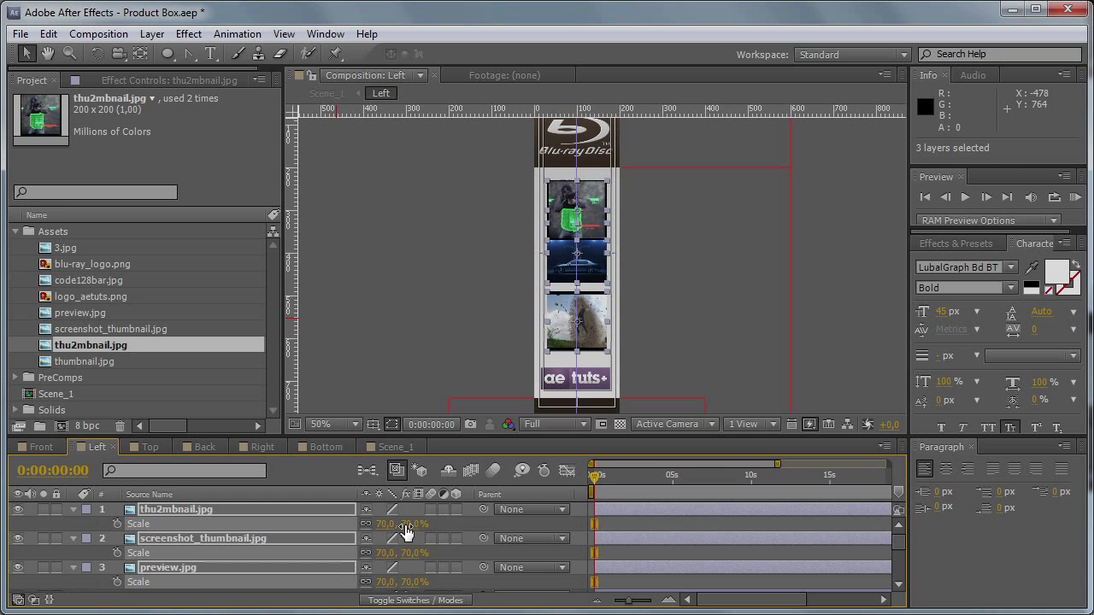
Step: Move thu2mbnail.jpg up to position 100, 280 and preview.jpg down to 100, 440 to space the thumbnails apart
{"action": "left_click", "coordinate": [277, 513]}
{"action": "key", "text": "shift+Up"}
{"action": "key", "text": "shift+Up"}
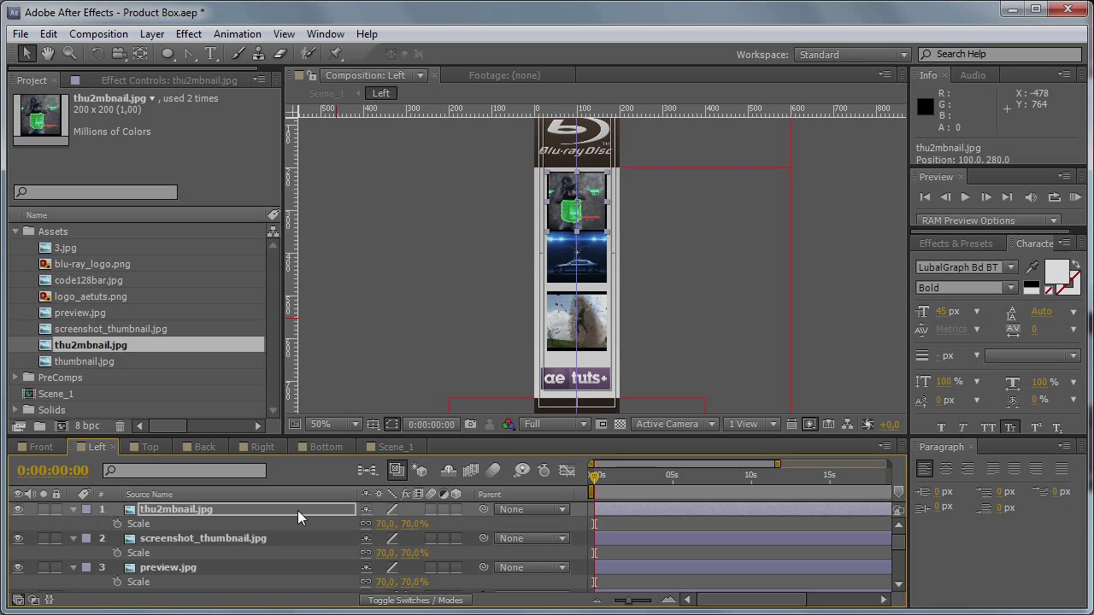
{"action": "left_click", "coordinate": [245, 563]}
{"action": "key", "text": "shift+Down"}
{"action": "key", "text": "shift+Down"}
{"action": "key", "text": "shift+Down"}
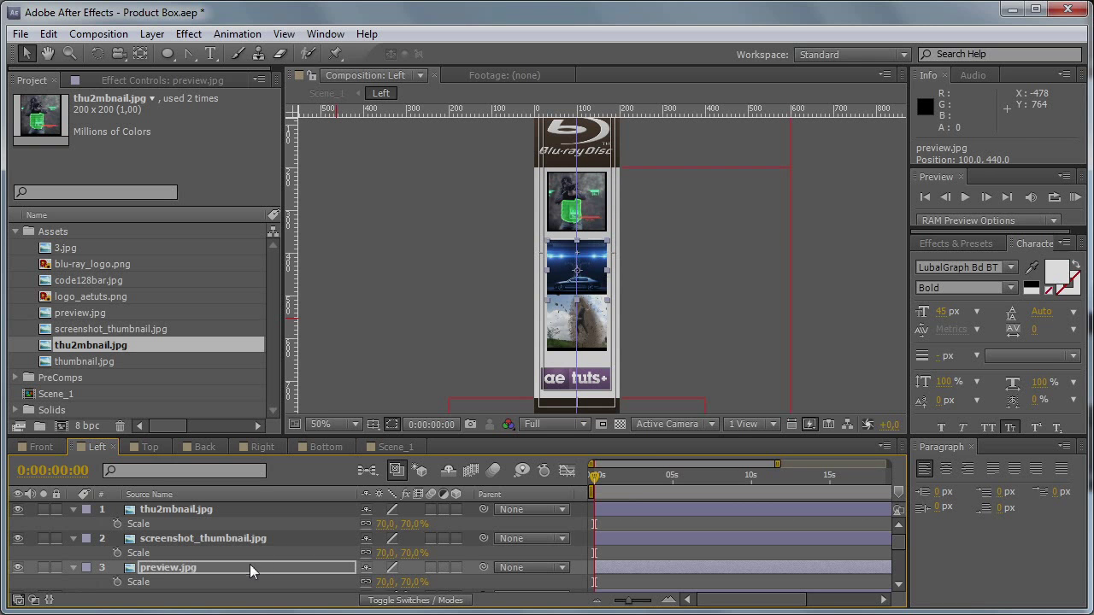
Step: Move screenshot_thumbnail.jpg down below the car image and fine-tune it to position 100, 592
{"action": "left_click", "coordinate": [221, 538]}
{"action": "key", "text": "shift+Down"}
{"action": "key", "text": "shift+Down"}
{"action": "key", "text": "shift+Down"}
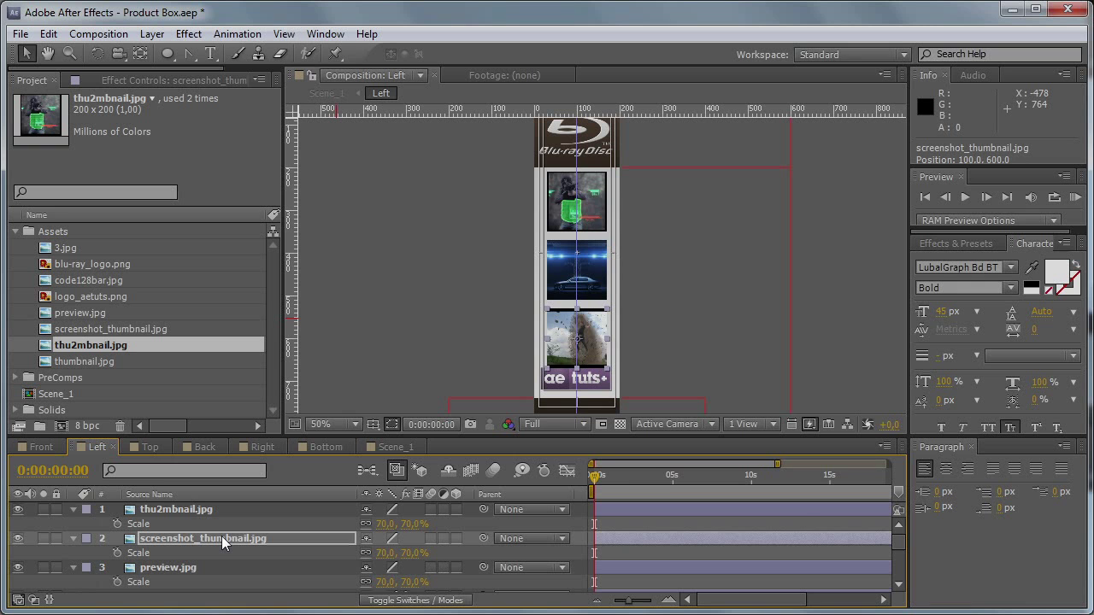
{"action": "key", "text": "Up"}
{"action": "key", "text": "Up"}
{"action": "key", "text": "Up"}
{"action": "key", "text": "Up"}
Step: Shift the aetuts logo down to about y 701, between the lowest thumbnail and the bottom bar
{"action": "scroll", "coordinate": [222, 536], "scroll_direction": "down", "scroll_amount": 2}
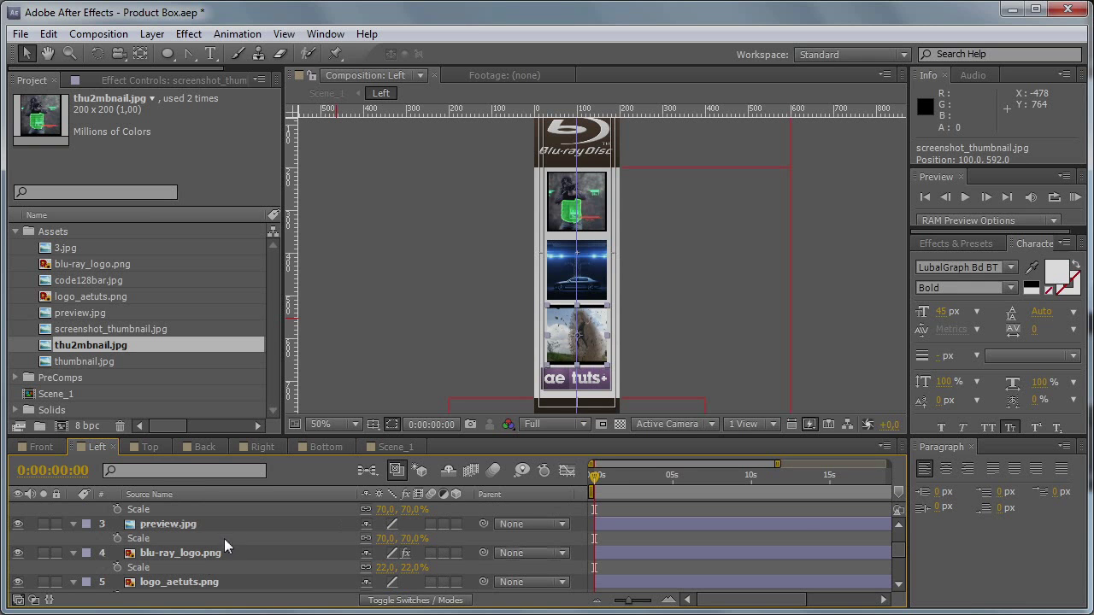
{"action": "left_click", "coordinate": [205, 583]}
{"action": "key", "text": "shift+Down"}
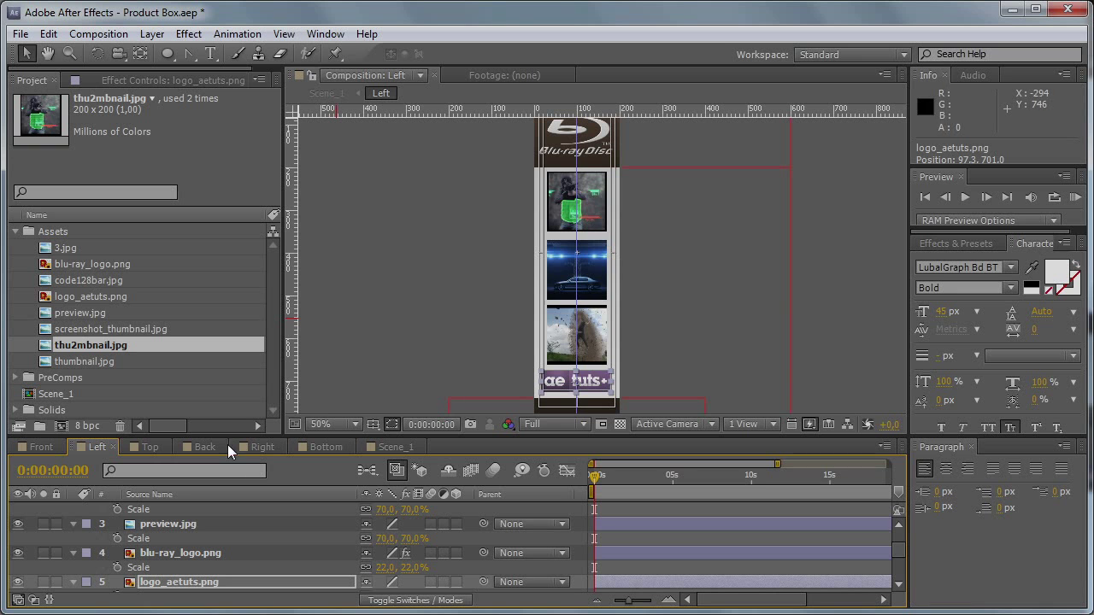
Step: Copy the 5 Discs text, both logos and the three thumbnail layers from the Left composition into the Right composition
{"action": "key", "text": "grave"}
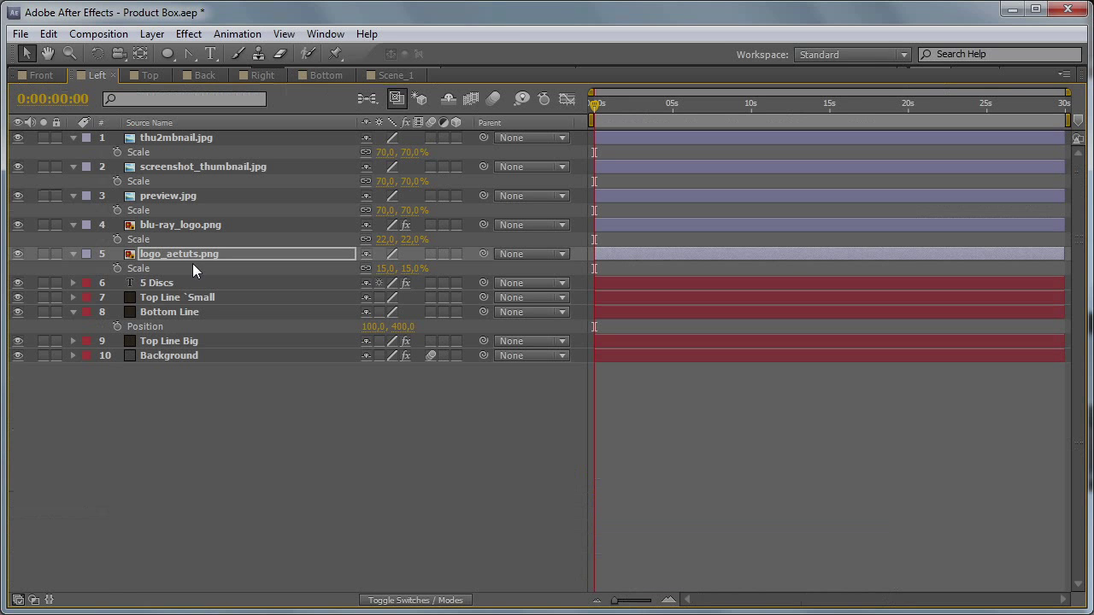
{"action": "left_click", "coordinate": [175, 283]}
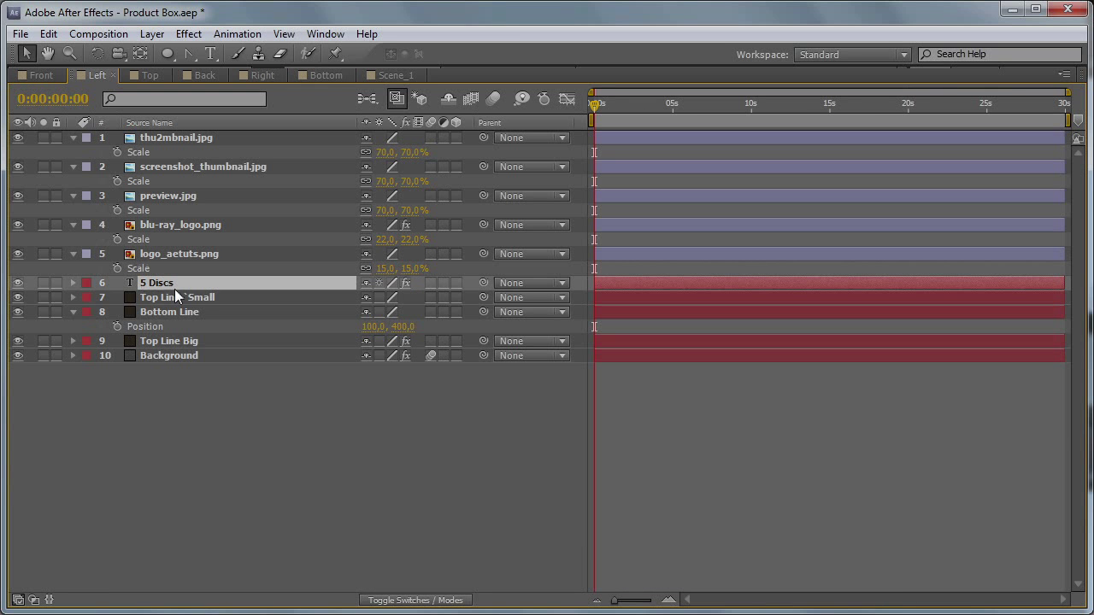
{"action": "left_click", "coordinate": [169, 137], "text": "shift"}
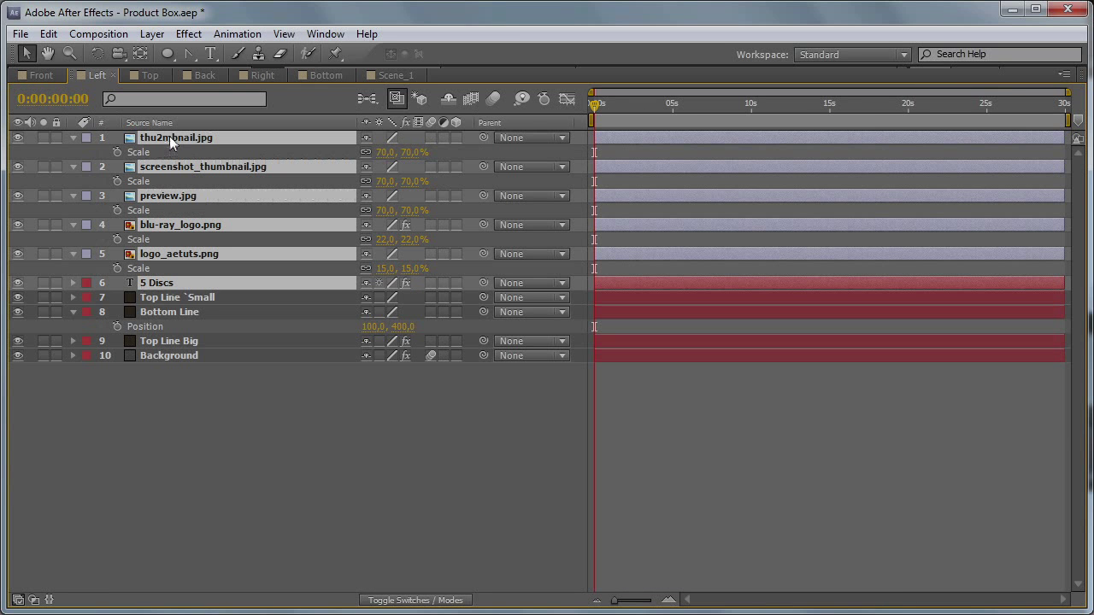
{"action": "left_click", "coordinate": [246, 75]}
{"action": "key", "text": "ctrl+v"}
{"action": "key", "text": "grave"}
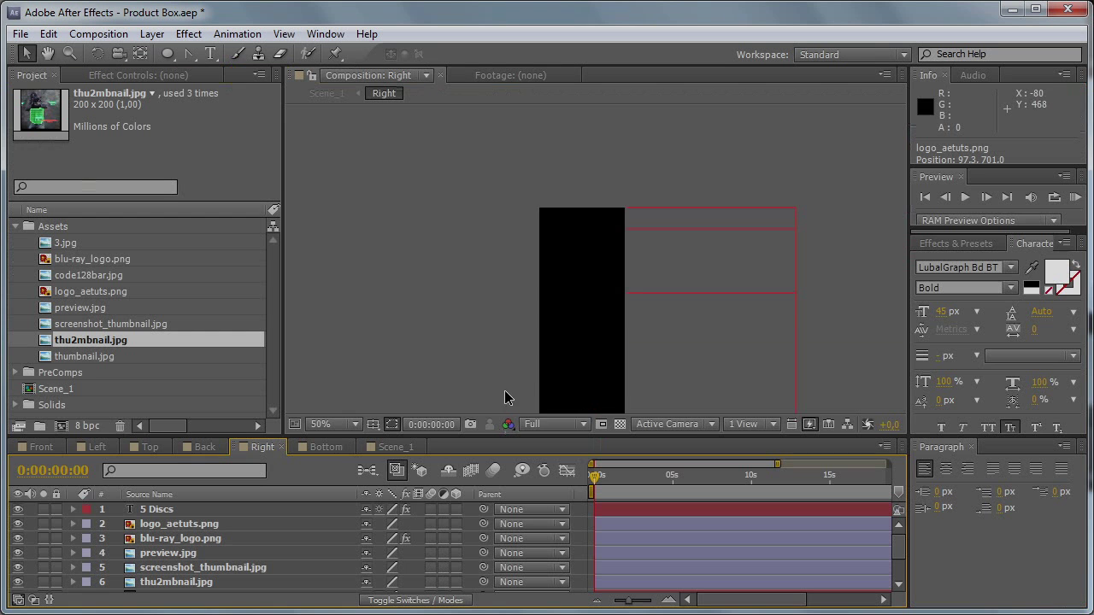
Step: Examine the layout pasted into the Right composition and the assembled box in Scene_1
{"action": "key", "text": "h"}
{"action": "left_click_drag", "start_coordinate": [576, 199], "coordinate": [575, 212]}
{"action": "key", "text": "v"}
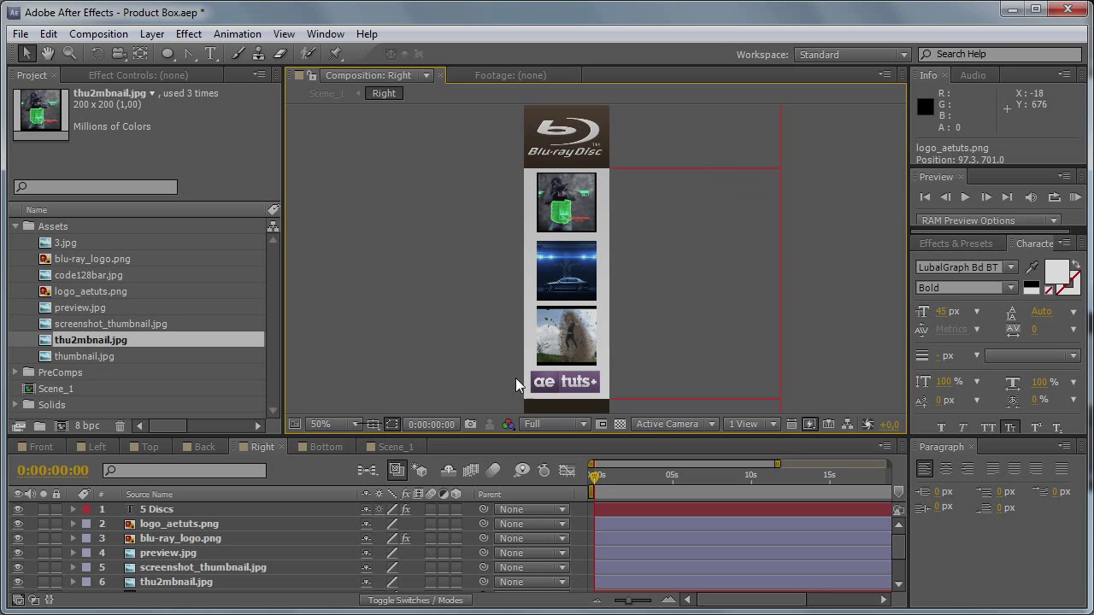
{"action": "left_click", "coordinate": [381, 446]}
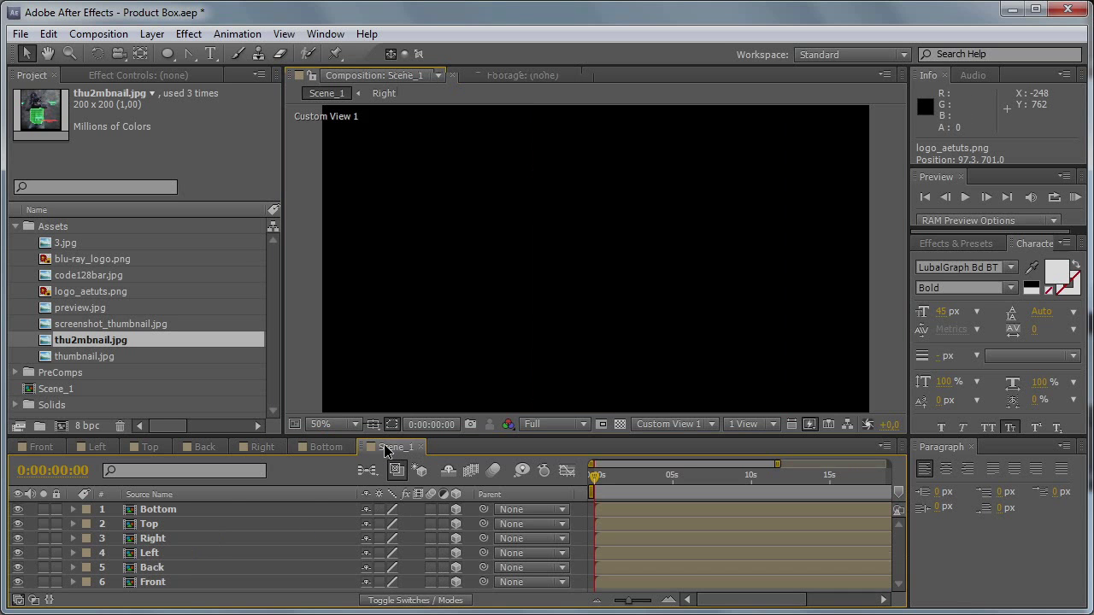
{"action": "key", "text": "c"}
{"action": "left_click_drag", "start_coordinate": [635, 330], "coordinate": [598, 325]}
Step: Delete the placeholder TOP text layer from the Top composition
{"action": "left_click", "coordinate": [149, 447]}
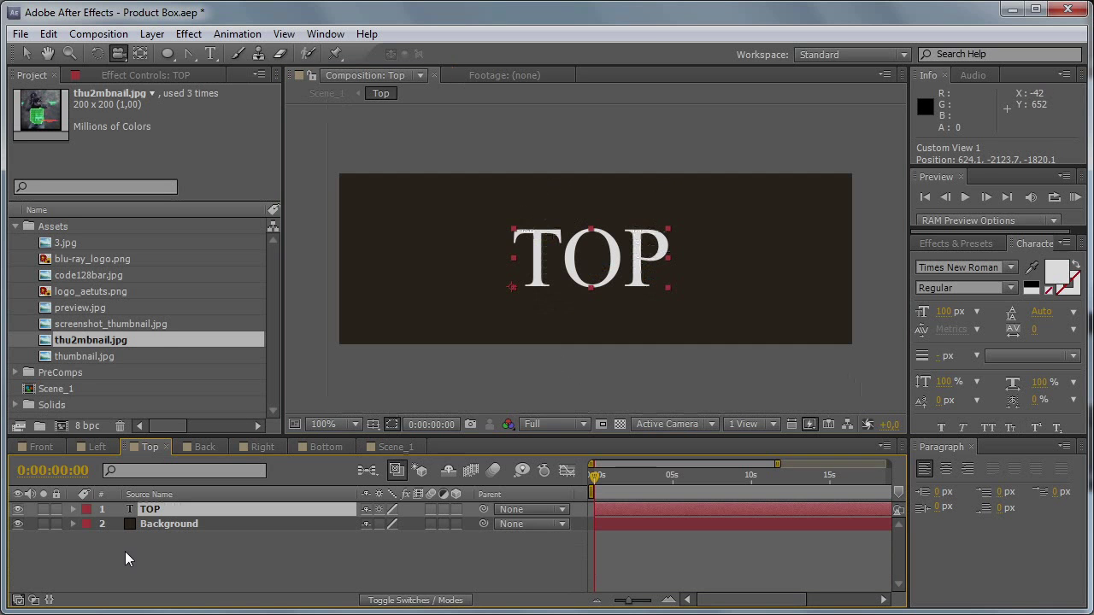
{"action": "key", "text": "Delete"}
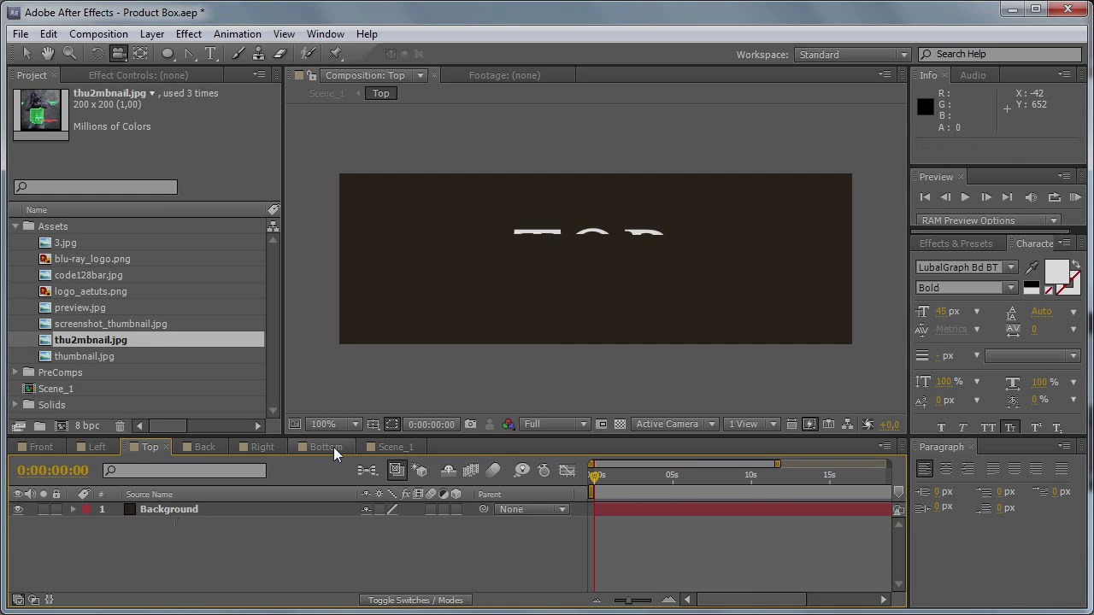
Step: Add logo_aetuts.png as the uppermost layer of the Back composition and scale it to 50%
{"action": "left_click", "coordinate": [204, 447]}
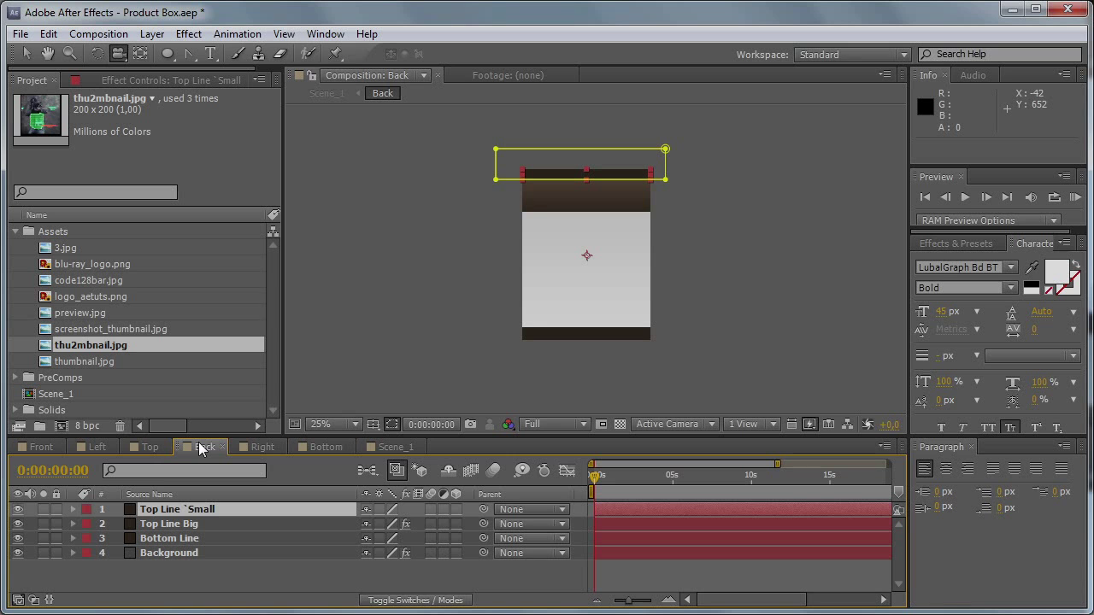
{"action": "left_click", "coordinate": [241, 574]}
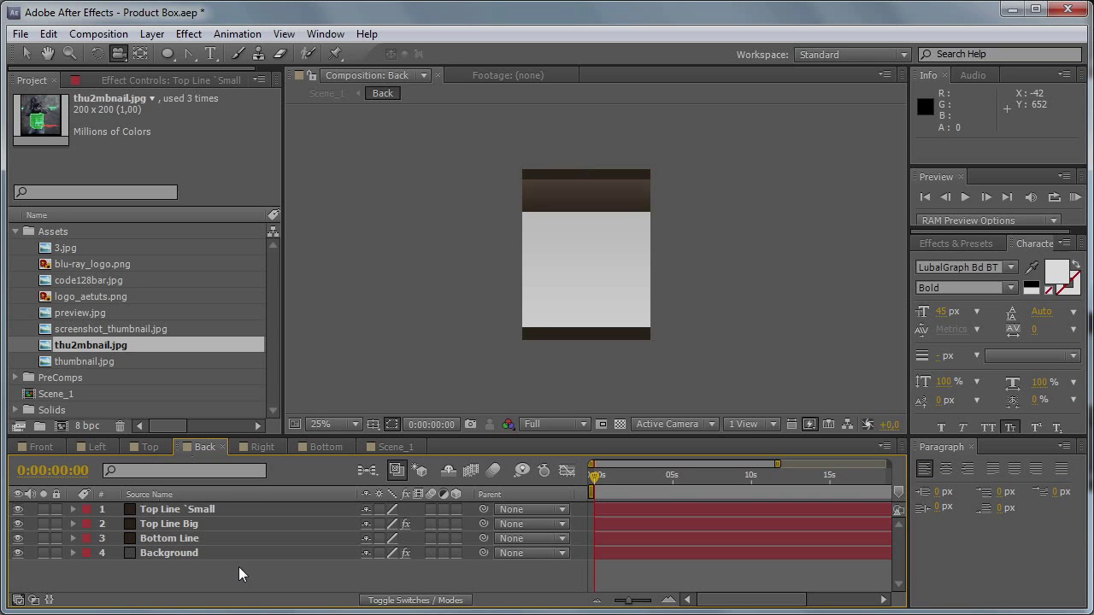
{"action": "left_click_drag", "start_coordinate": [102, 297], "coordinate": [212, 507]}
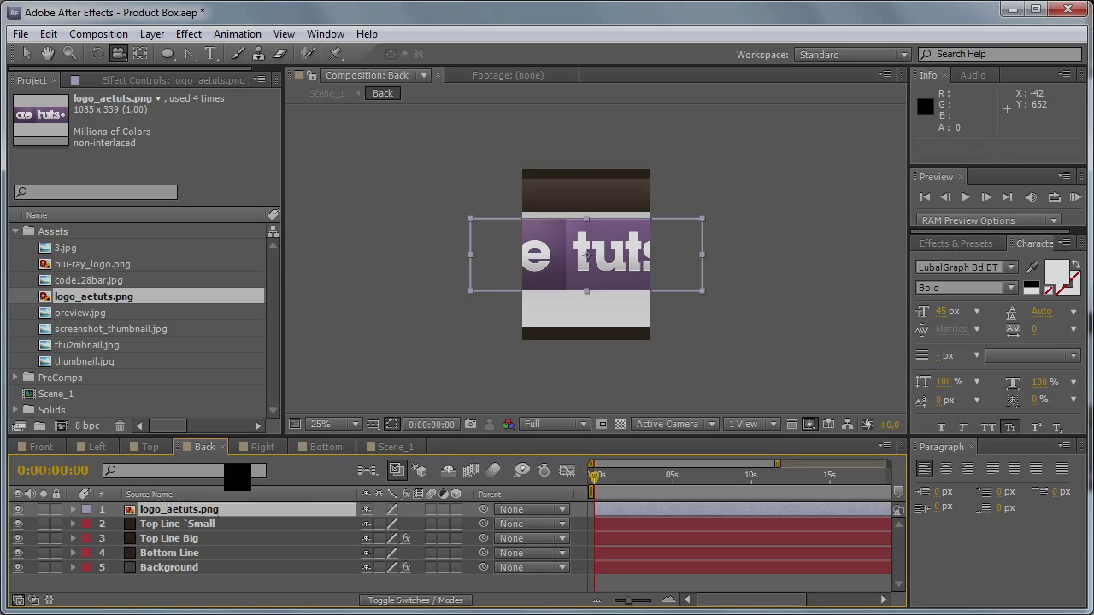
{"action": "key", "text": "s"}
{"action": "left_click", "coordinate": [418, 529]}
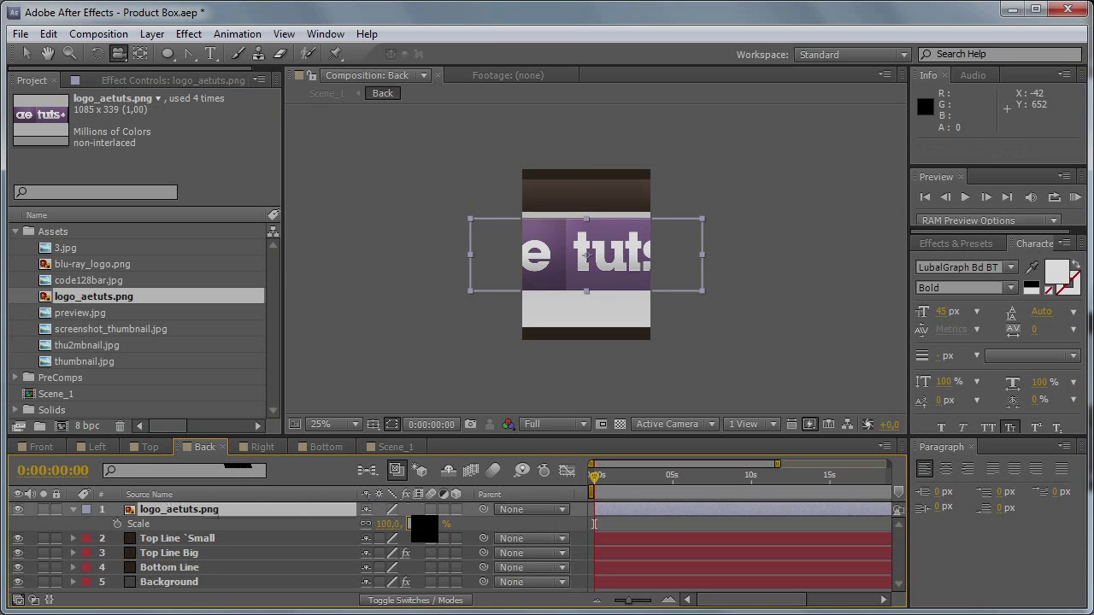
{"action": "type", "text": "50"}
{"action": "key", "text": "Return"}
Step: Move the aetuts logo up over the dark header band to position 300, 154 and set its scale to 35%
{"action": "key", "text": "period"}
{"action": "key", "text": "v"}
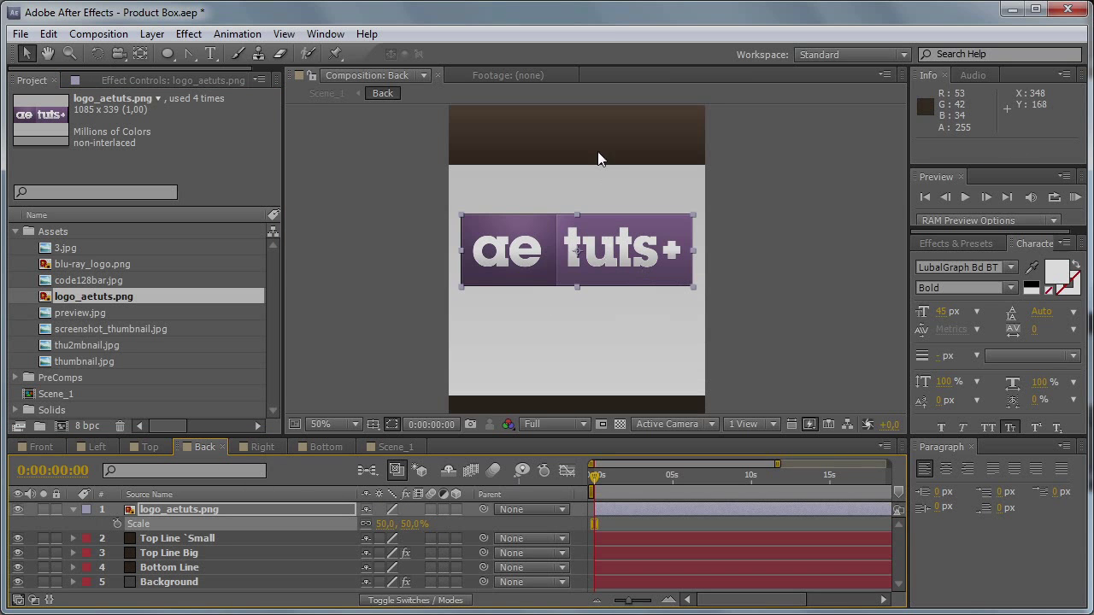
{"action": "scroll", "coordinate": [599, 256], "scroll_direction": "up", "scroll_amount": 3}
{"action": "left_click_drag", "start_coordinate": [598, 345], "coordinate": [598, 262]}
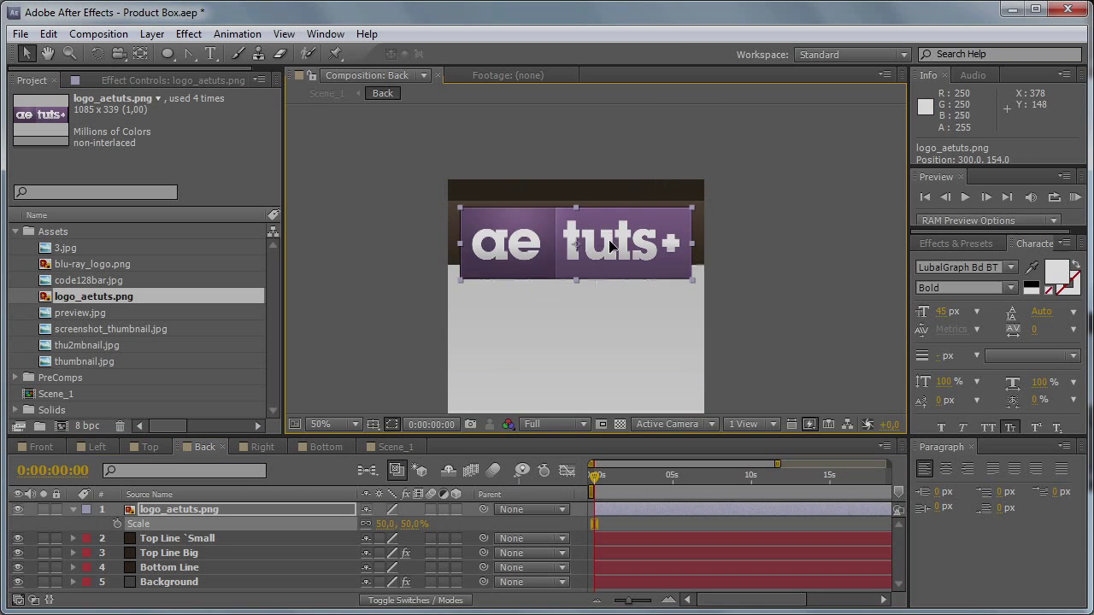
{"action": "left_click", "coordinate": [416, 525]}
{"action": "type", "text": "45"}
{"action": "key", "text": "Return"}
{"action": "left_click", "coordinate": [423, 522]}
{"action": "type", "text": "35"}
{"action": "key", "text": "Return"}
Step: Nudge the aetuts logo up to position 300, 120 so it sits within the header band
{"action": "left_click", "coordinate": [264, 512]}
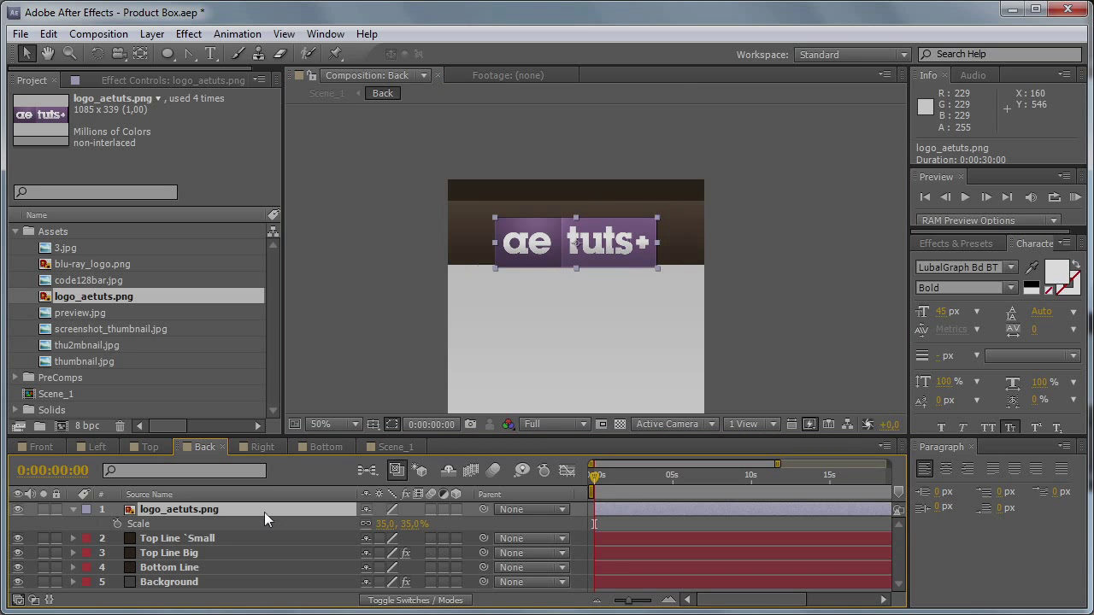
{"action": "key", "text": "shift+Up"}
{"action": "key", "text": "shift+Up"}
{"action": "key", "text": "Up"}
{"action": "key", "text": "Up"}
{"action": "key", "text": "Up"}
{"action": "key", "text": "Up"}
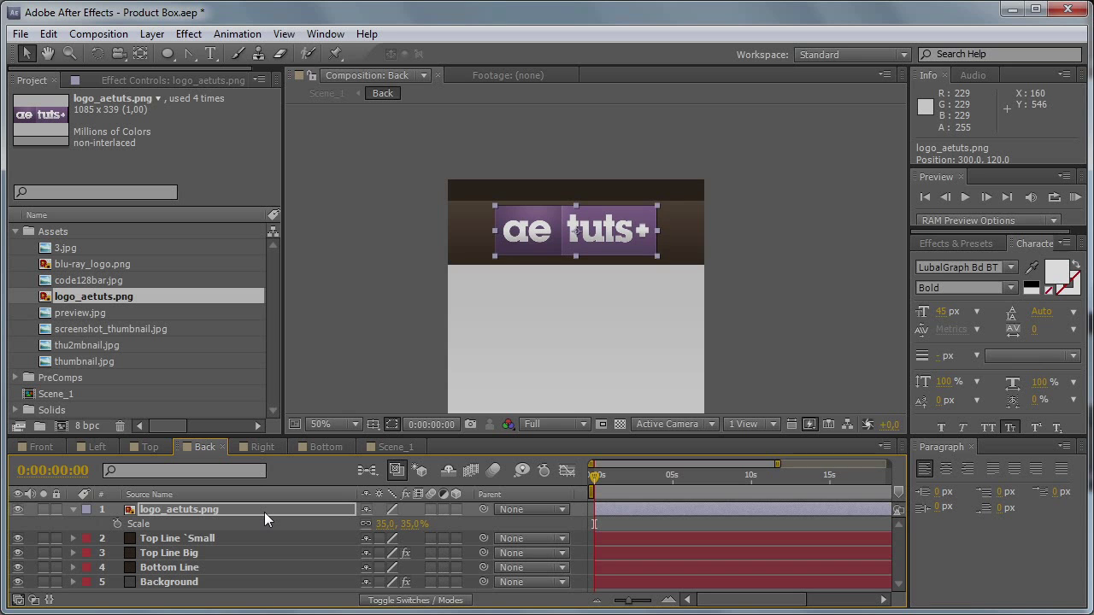
Step: Copy the "your favourite tutorials now available on Blu-Ray" text layer from the Front composition into the Bottom composition
{"action": "left_click", "coordinate": [48, 449]}
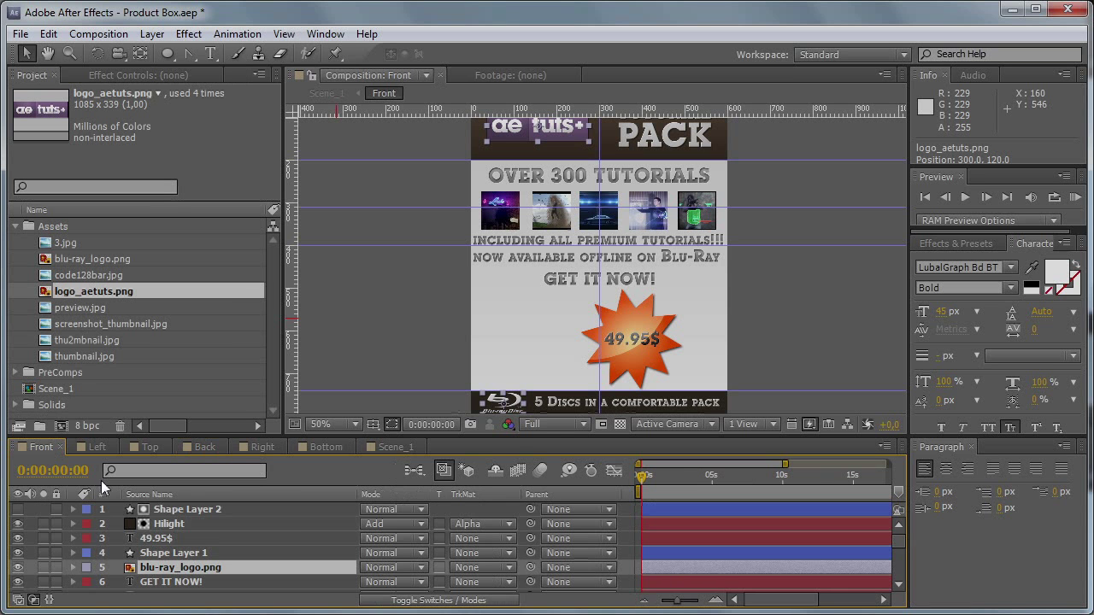
{"action": "scroll", "coordinate": [248, 541], "scroll_direction": "down", "scroll_amount": 3}
{"action": "scroll", "coordinate": [248, 541], "scroll_direction": "down", "scroll_amount": 2}
{"action": "scroll", "coordinate": [243, 545], "scroll_direction": "up", "scroll_amount": 2}
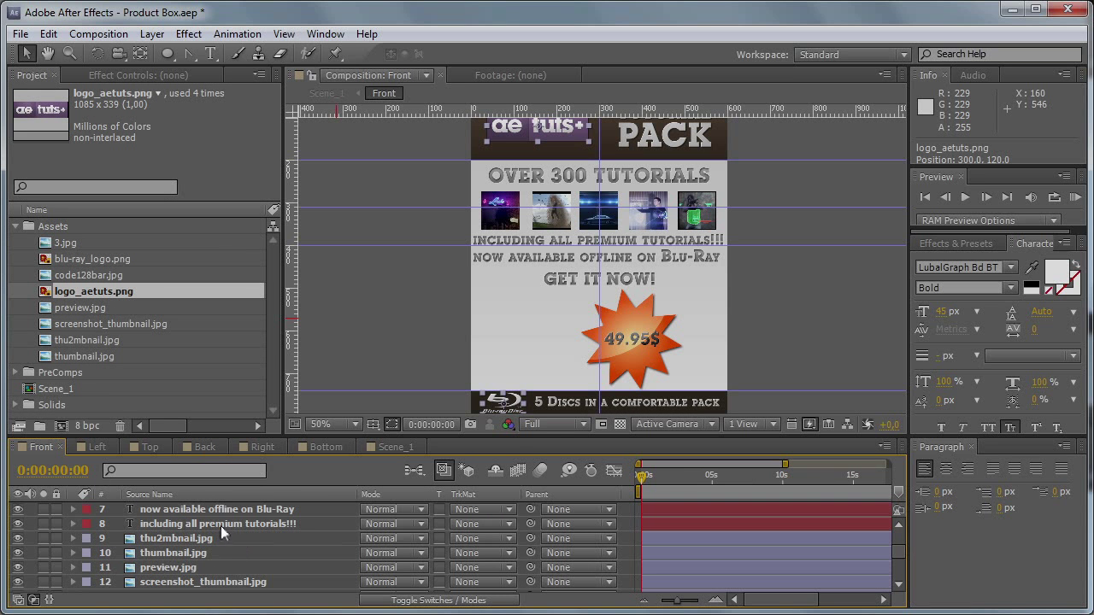
{"action": "left_click", "coordinate": [232, 523]}
{"action": "scroll", "coordinate": [243, 546], "scroll_direction": "down", "scroll_amount": 6}
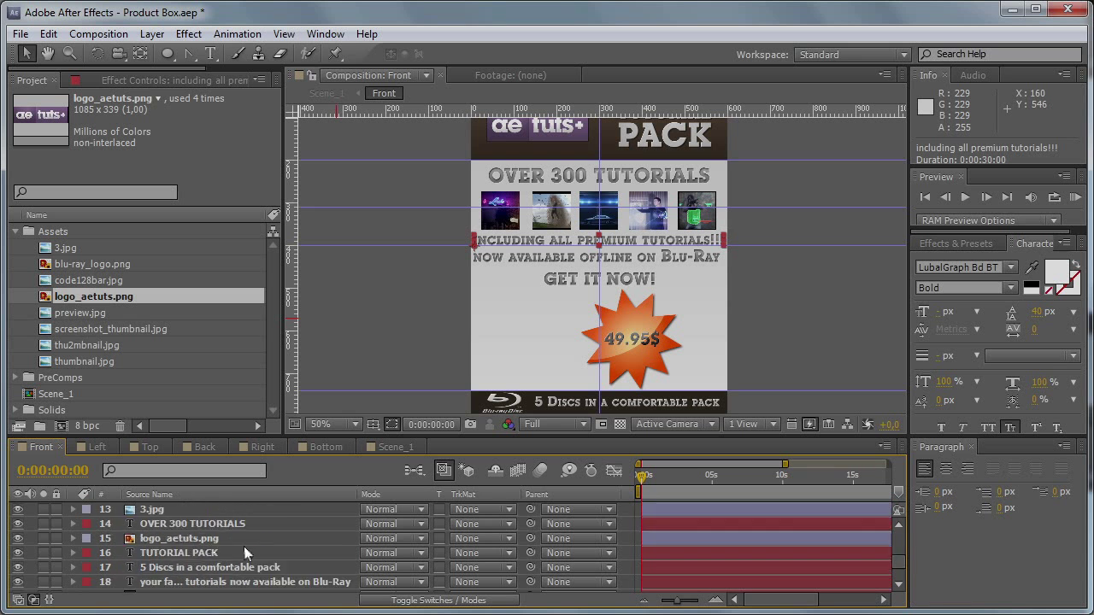
{"action": "left_click", "coordinate": [217, 537]}
{"action": "key", "text": "ctrl+c"}
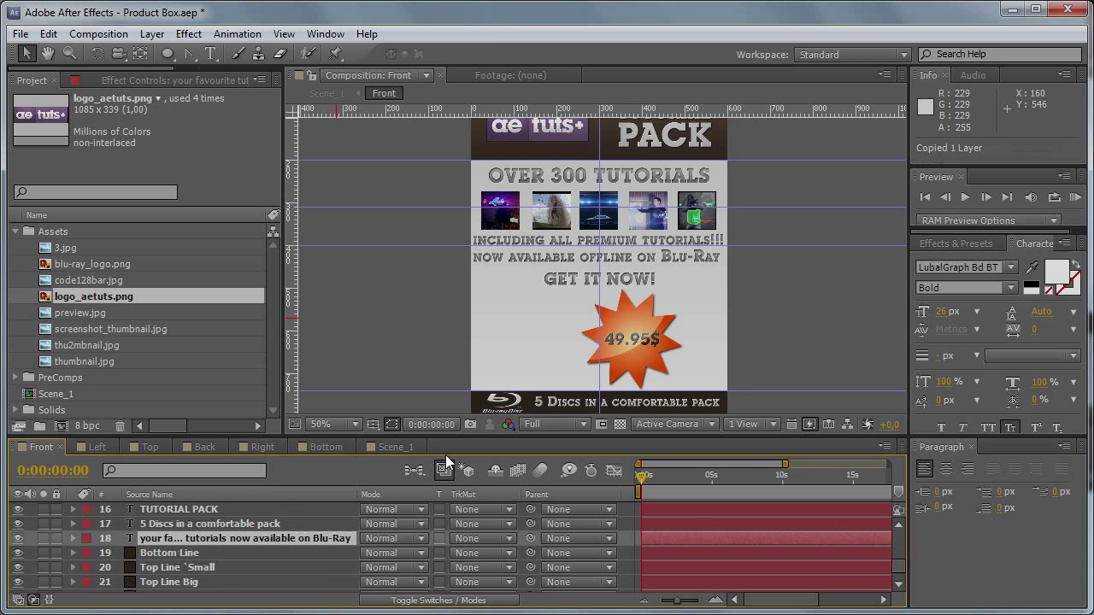
{"action": "left_click", "coordinate": [326, 446]}
{"action": "key", "text": "ctrl+v"}
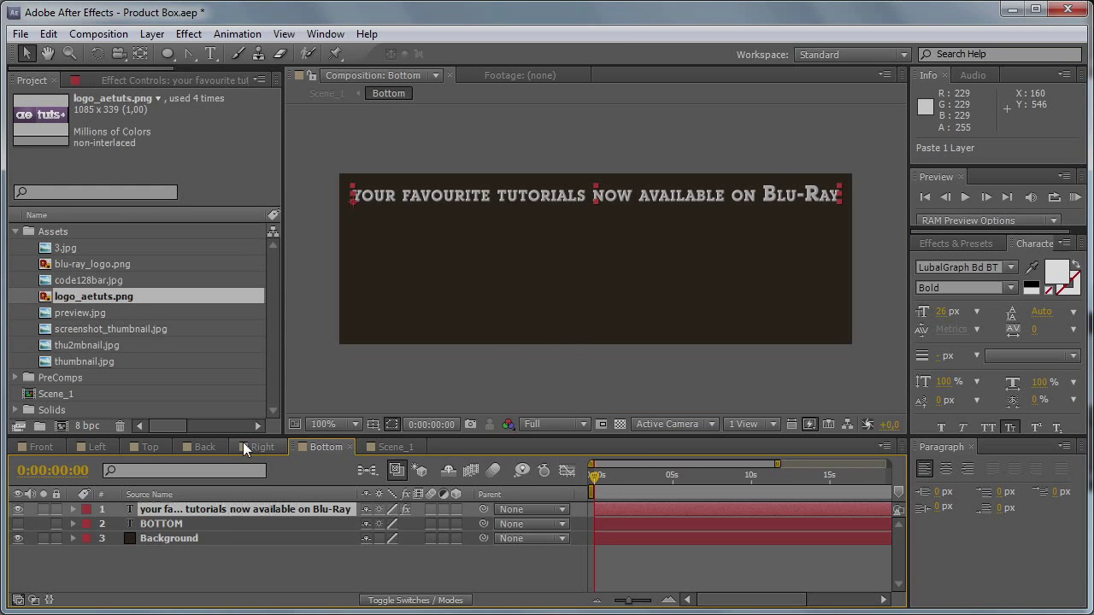
Step: Paste the copied Blu-Ray tagline into the Back composition and collapse the aetuts logo's Scale property
{"action": "left_click", "coordinate": [209, 443]}
{"action": "key", "text": "ctrl+v"}
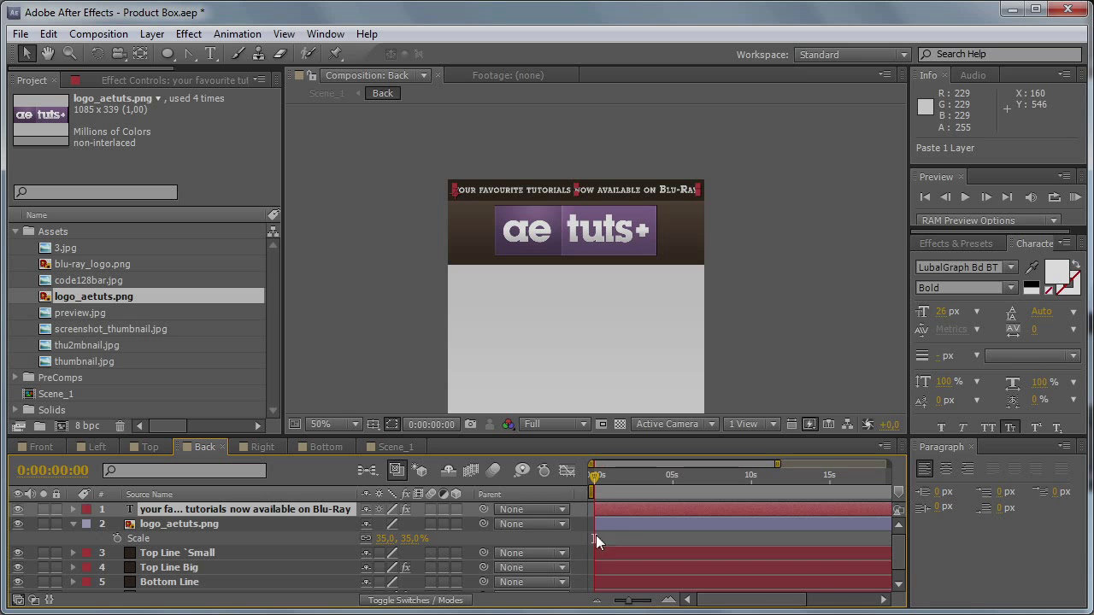
{"action": "left_click", "coordinate": [579, 535]}
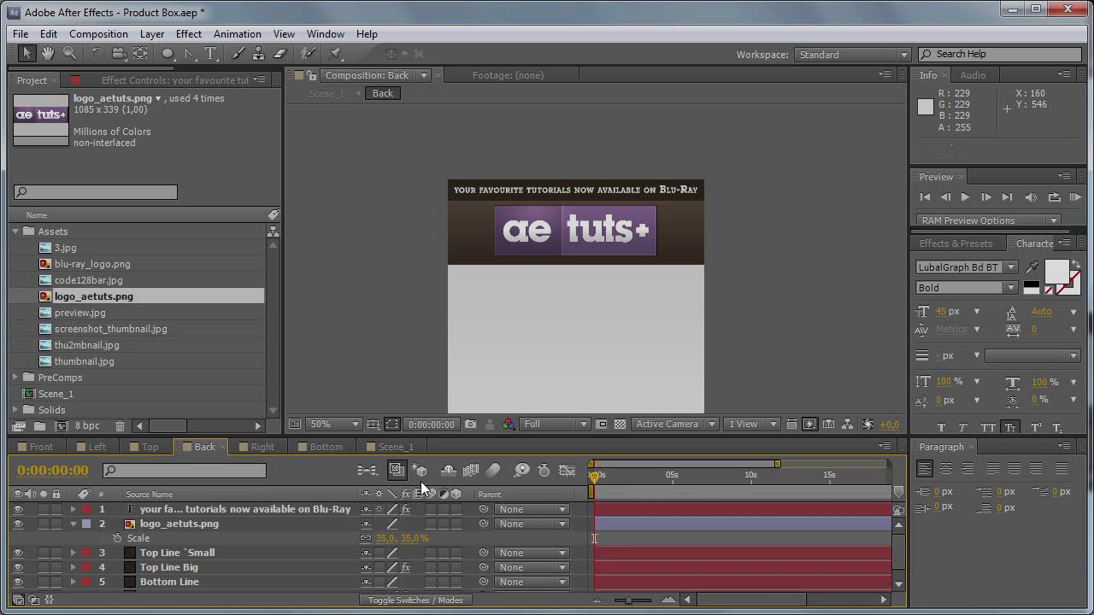
{"action": "left_click", "coordinate": [72, 524]}
Step: Copy the OVER 300 TUTORIALS text layer from the Front composition into the Back composition
{"action": "left_click", "coordinate": [50, 446]}
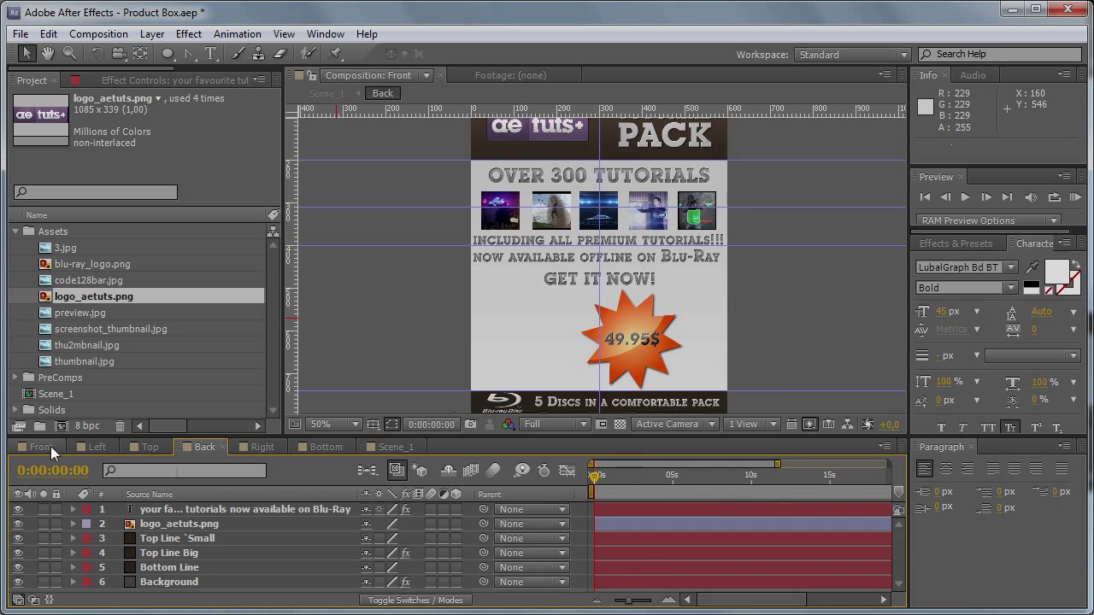
{"action": "scroll", "coordinate": [215, 544], "scroll_direction": "down", "scroll_amount": 1}
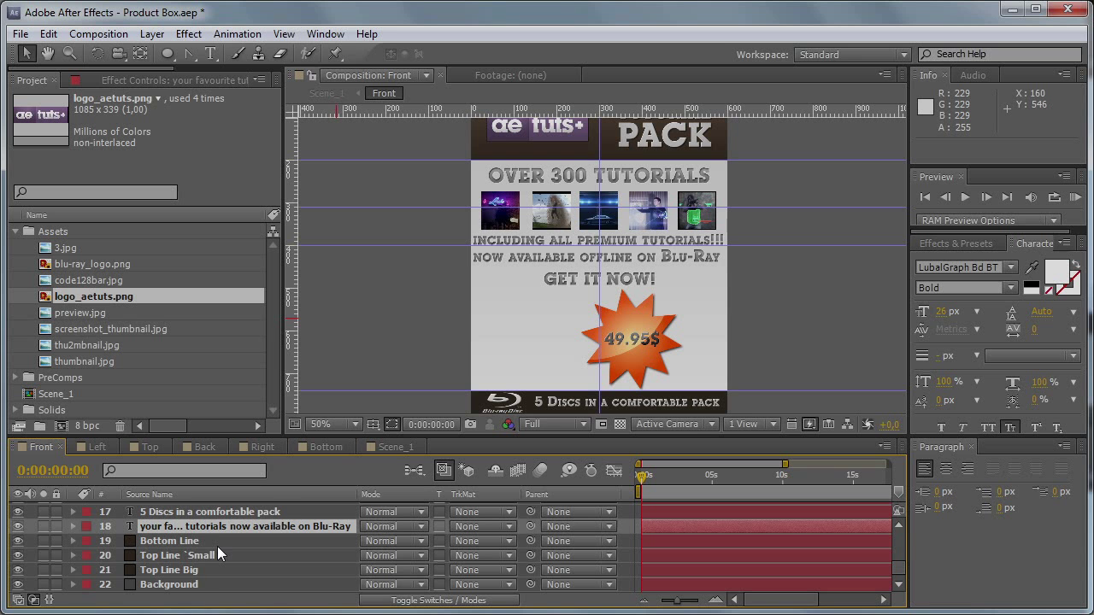
{"action": "scroll", "coordinate": [213, 547], "scroll_direction": "up", "scroll_amount": 3}
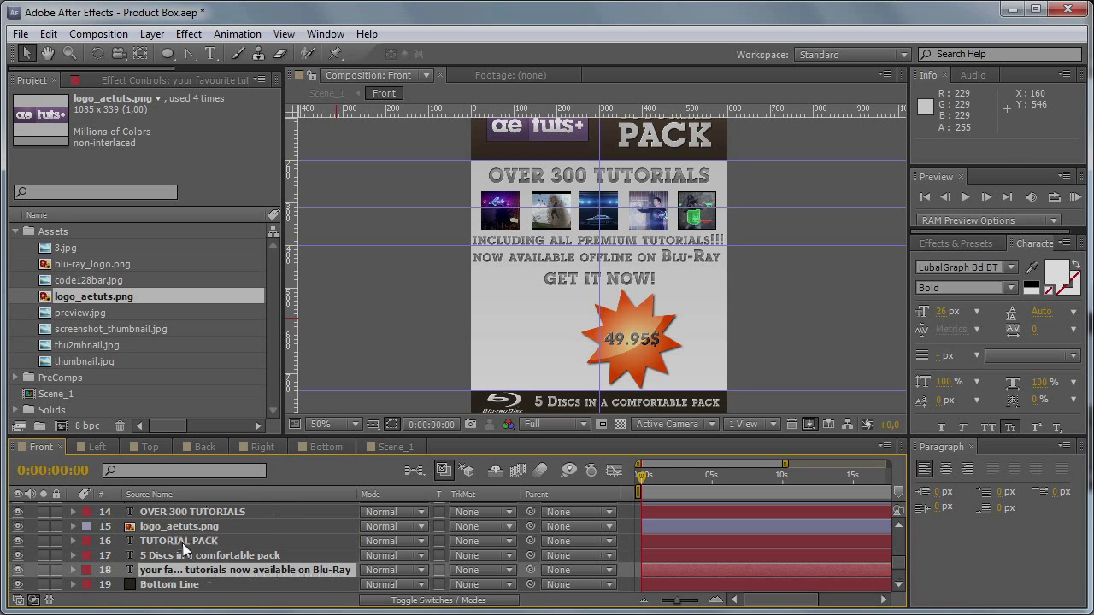
{"action": "left_click", "coordinate": [180, 511]}
{"action": "key", "text": "ctrl+c"}
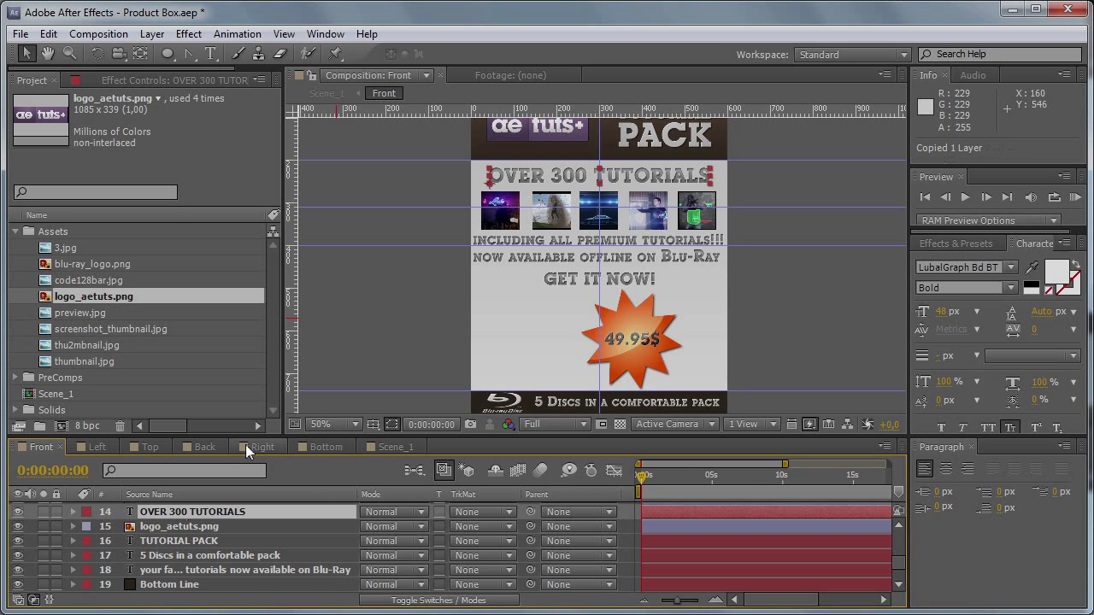
{"action": "left_click", "coordinate": [203, 446]}
{"action": "key", "text": "ctrl+v"}
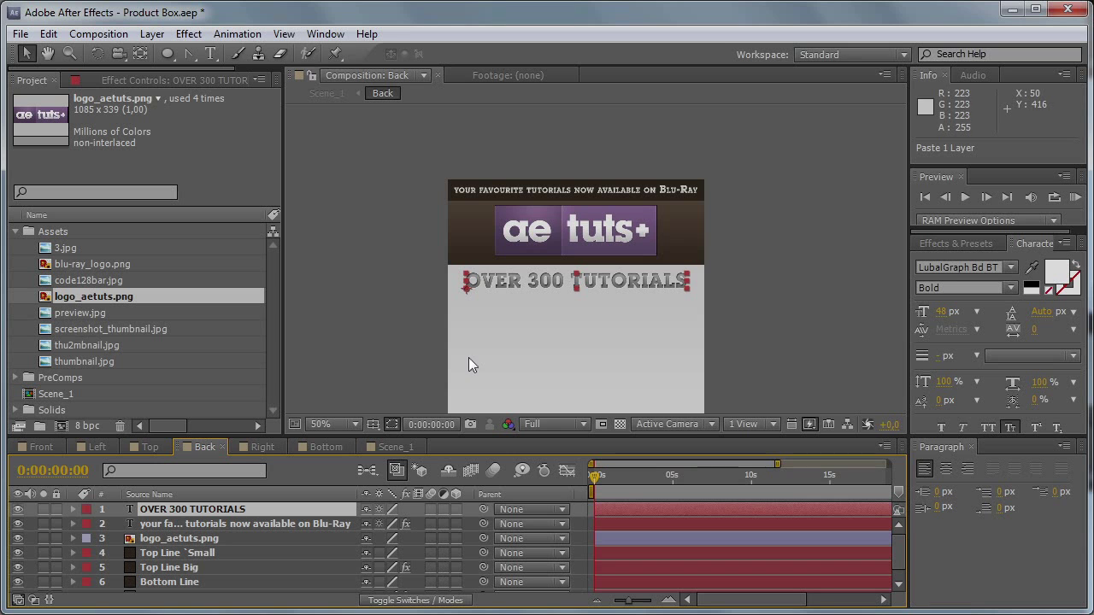
Step: Replace the pasted OVER 300 TUTORIALS text with "the best online free training!"
{"action": "left_click", "coordinate": [188, 510]}
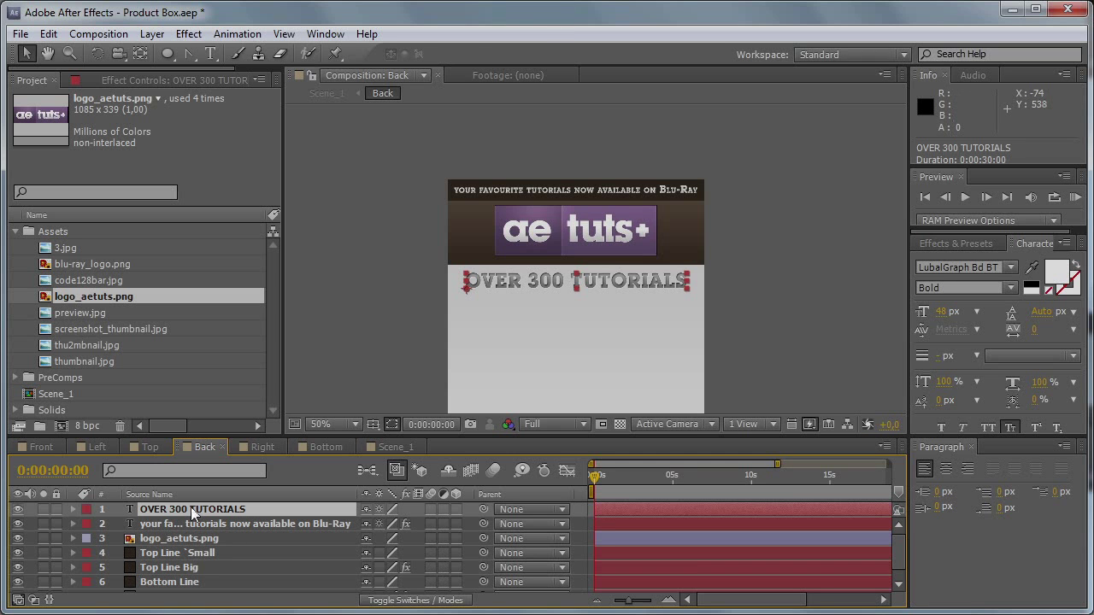
{"action": "double_click", "coordinate": [192, 510]}
{"action": "key", "text": "BackSpace"}
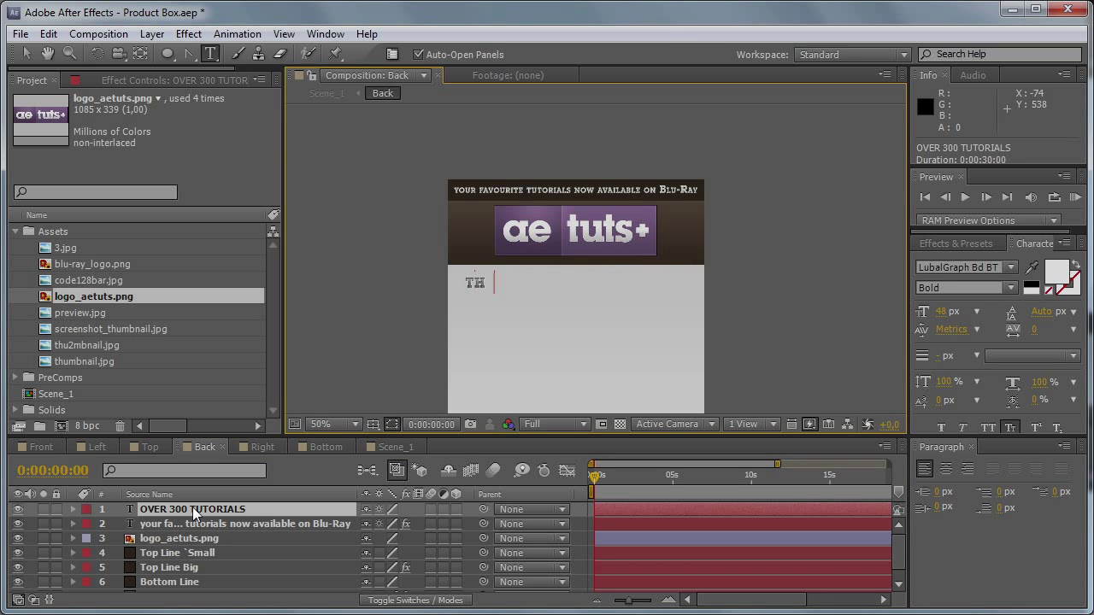
{"action": "type", "text": "THE BEST ONLINE FREE TRAININ"}
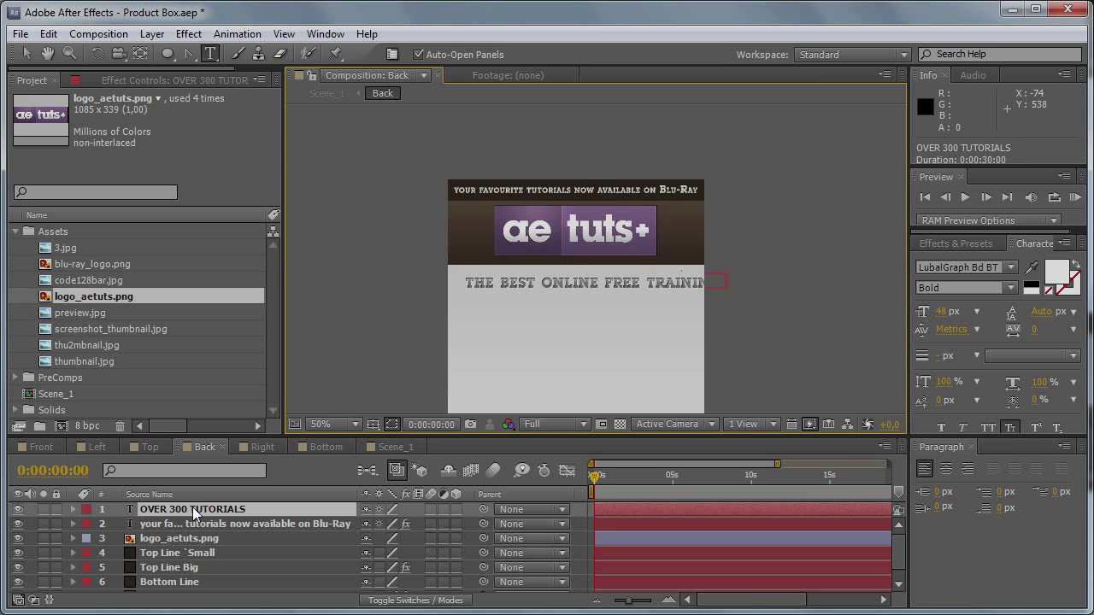
{"action": "left_click", "coordinate": [26, 53]}
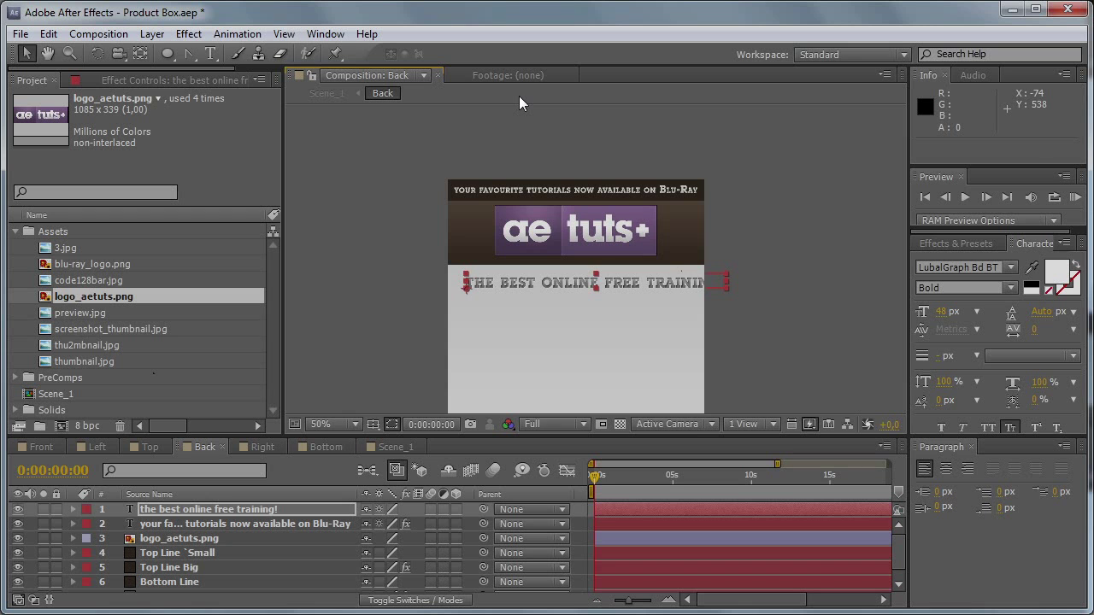
Step: Shift the free training headline left to position 15, 252 and set its font size to 42 px
{"action": "key", "text": "shift+Left"}
{"action": "key", "text": "shift+Left"}
{"action": "left_click_drag", "start_coordinate": [941, 312], "coordinate": [974, 314]}
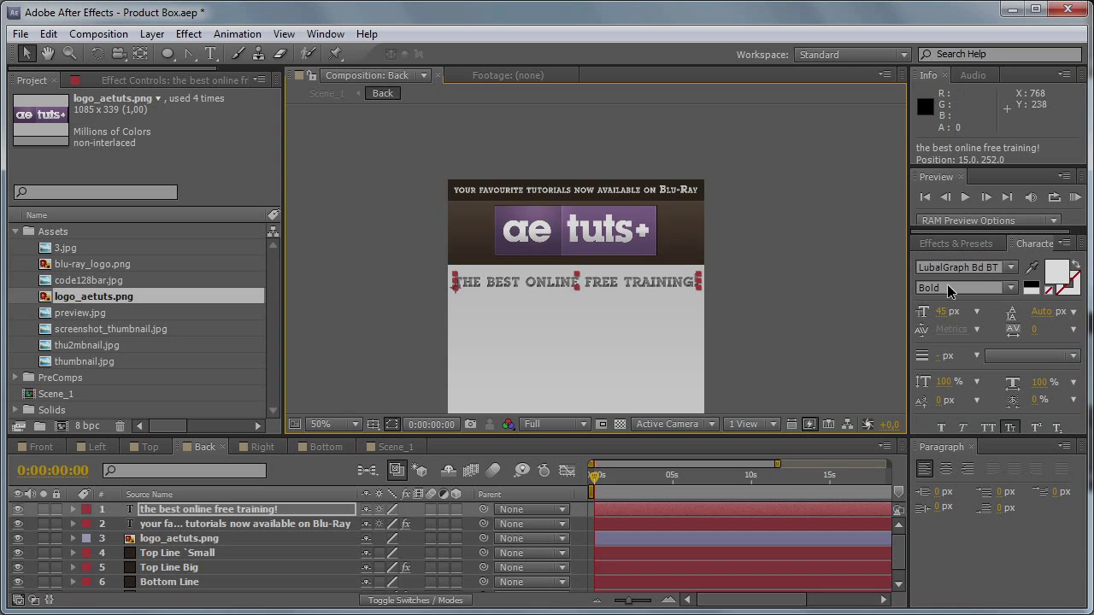
{"action": "left_click_drag", "start_coordinate": [941, 313], "coordinate": [897, 313]}
{"action": "type", "text": "2"}
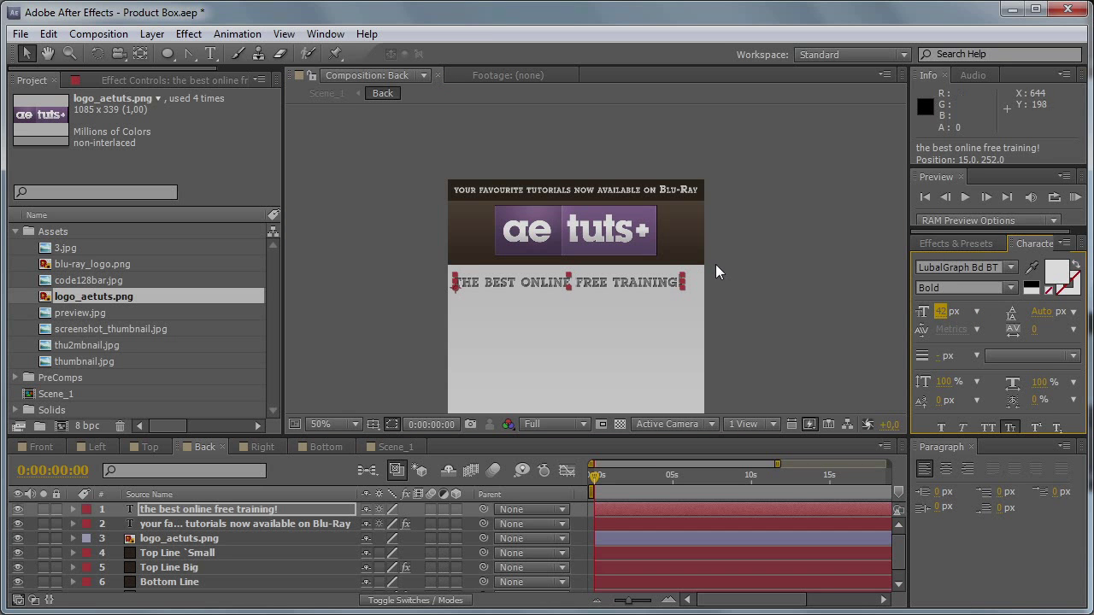
Step: Show safe margins and rulers, add a vertical guide through the Back composition's centre, and centre the headline on it, slightly higher
{"action": "left_click", "coordinate": [661, 281]}
{"action": "key", "text": "apostrophe"}
{"action": "key", "text": "grave"}
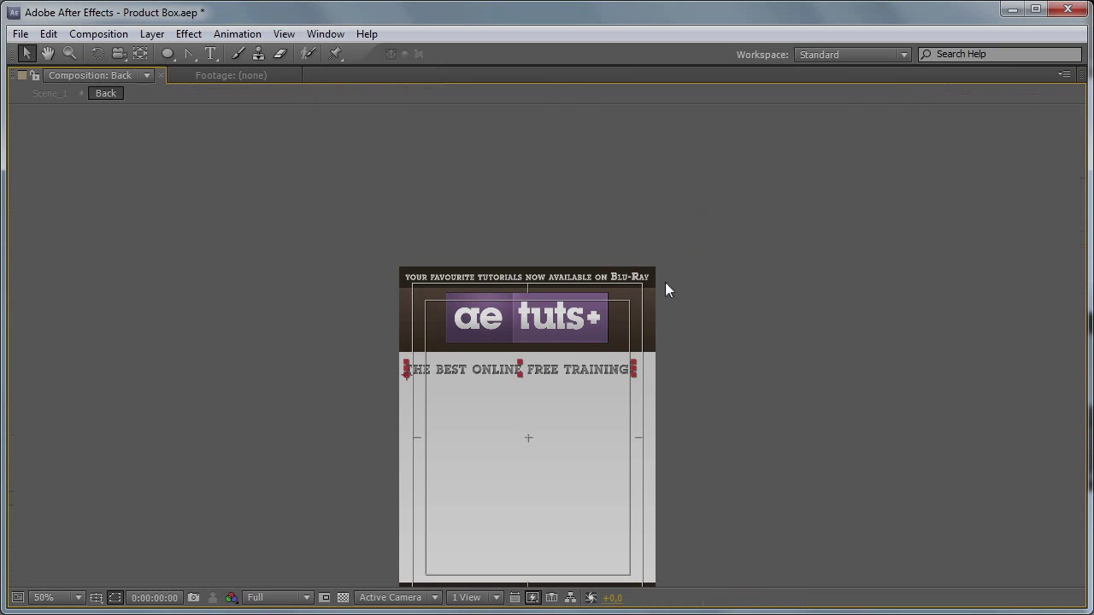
{"action": "key", "text": "ctrl+r"}
{"action": "key", "text": "slash"}
{"action": "key", "text": "h"}
{"action": "left_click_drag", "start_coordinate": [601, 495], "coordinate": [605, 302]}
{"action": "key", "text": "v"}
{"action": "left_click_drag", "start_coordinate": [12, 335], "coordinate": [518, 364]}
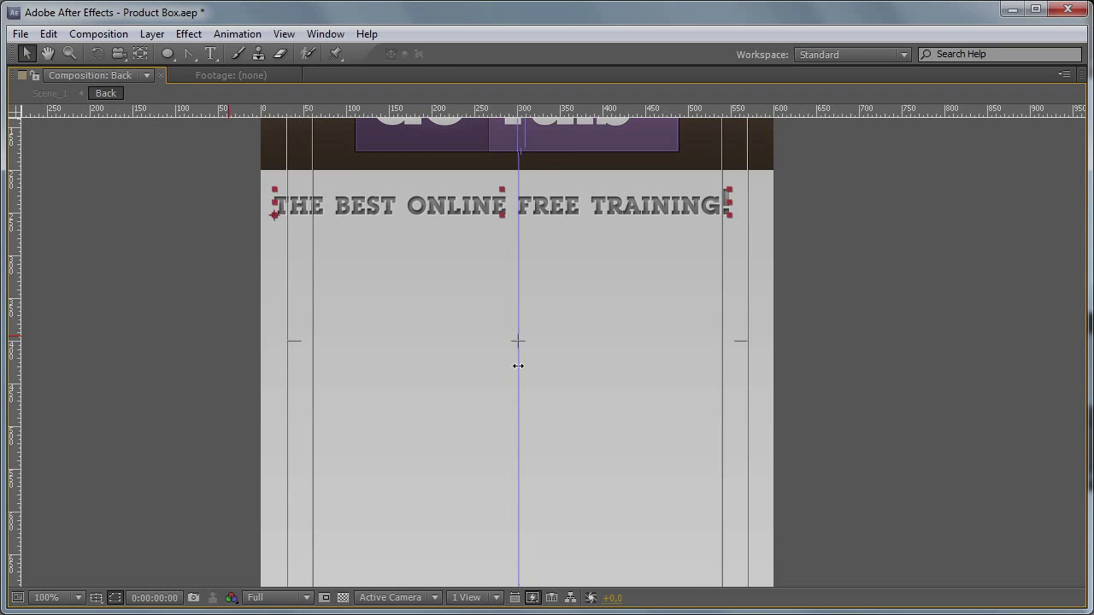
{"action": "mouse_move", "coordinate": [560, 207]}
{"action": "left_mouse_down"}
{"action": "mouse_move", "coordinate": [584, 203]}
{"action": "mouse_move", "coordinate": [573, 202]}
{"action": "left_mouse_up"}
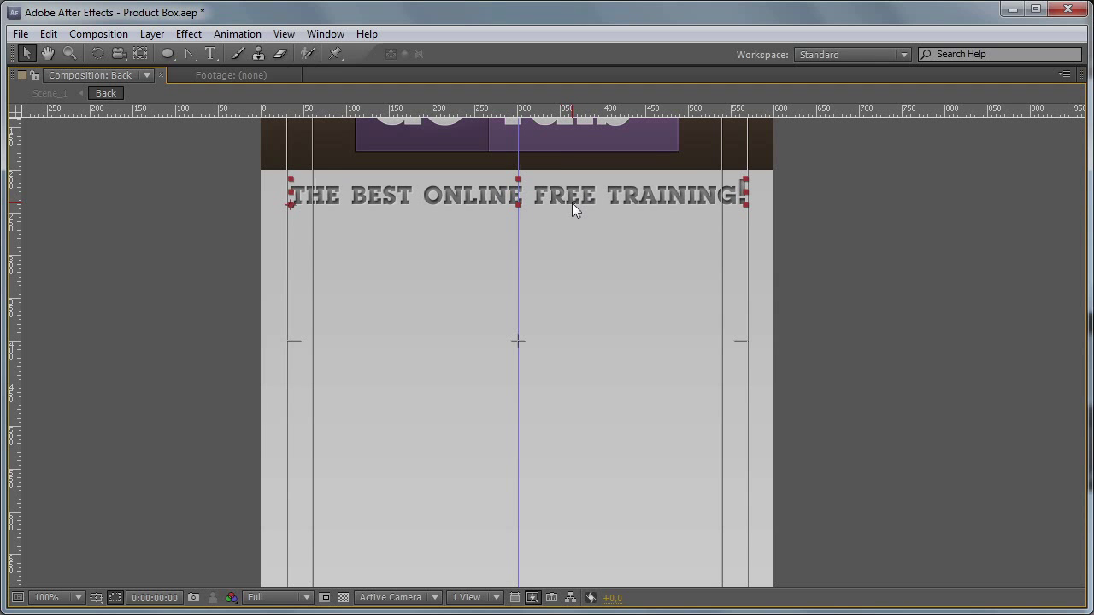
Step: Duplicate the free training headline just below the original and replace the copy's text with "now available on BLU-RAY."
{"action": "key", "text": "ctrl+d"}
{"action": "left_click_drag", "start_coordinate": [569, 196], "coordinate": [570, 240]}
{"action": "double_click", "coordinate": [571, 240]}
{"action": "key", "text": "grave"}
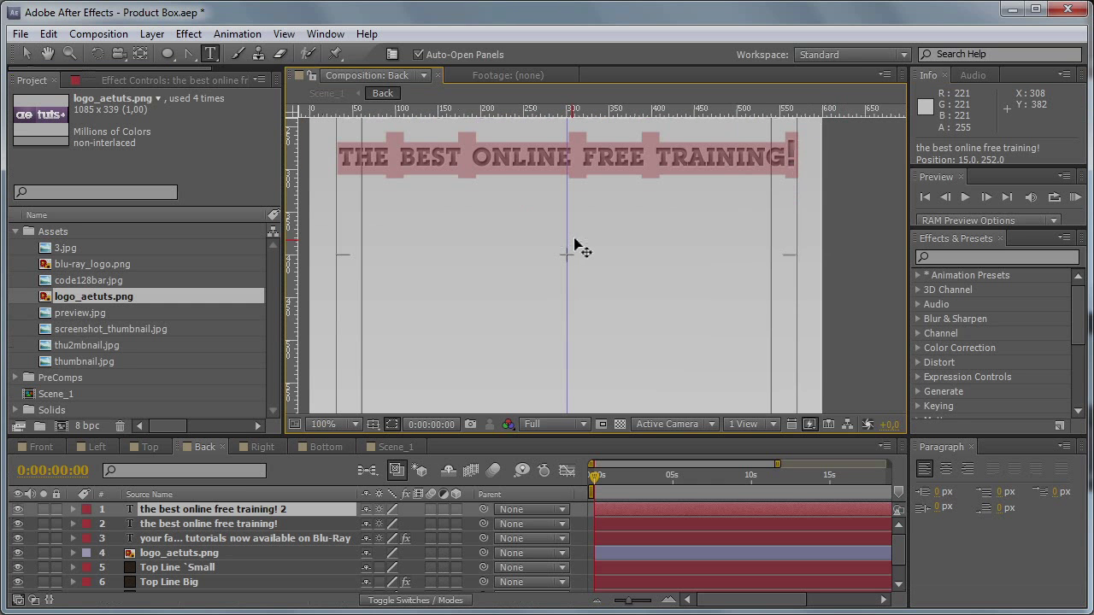
{"action": "type", "text": "NOW"}
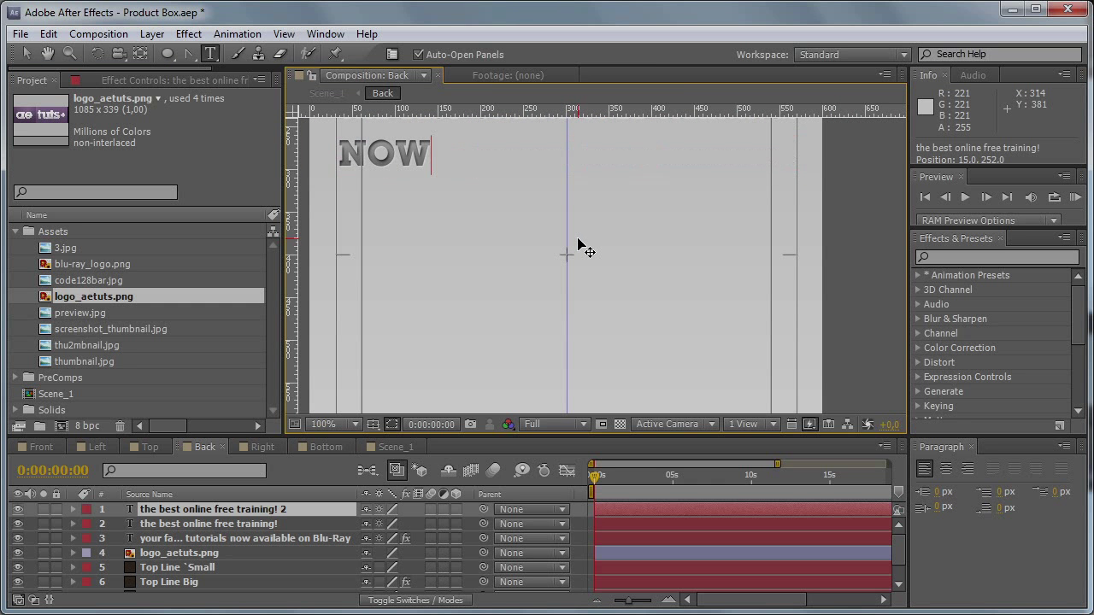
{"action": "type", "text": " AV"}
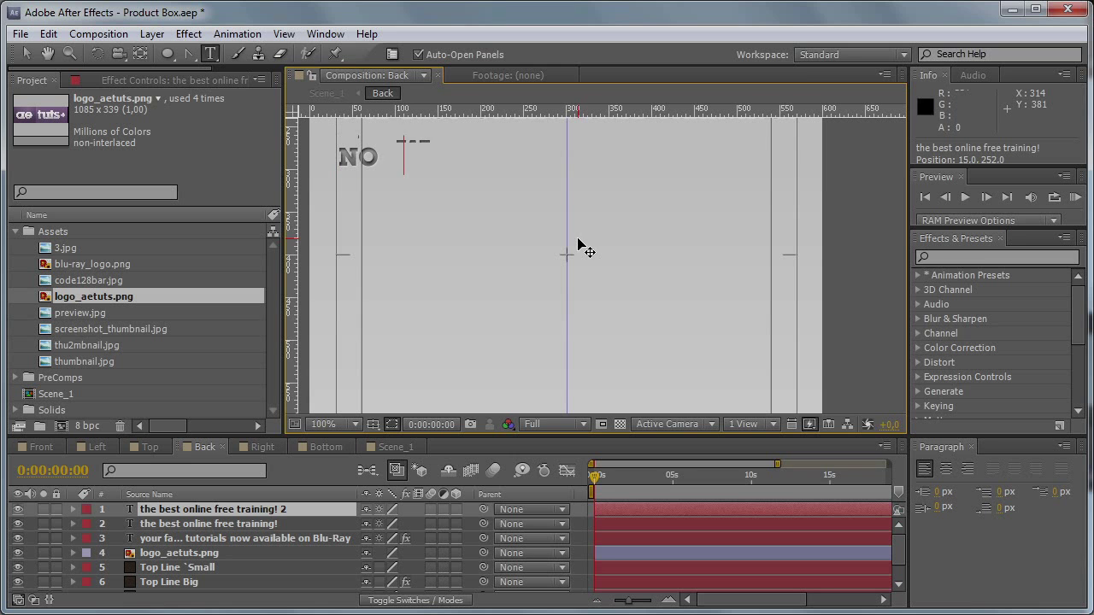
{"action": "type", "text": "AIL"}
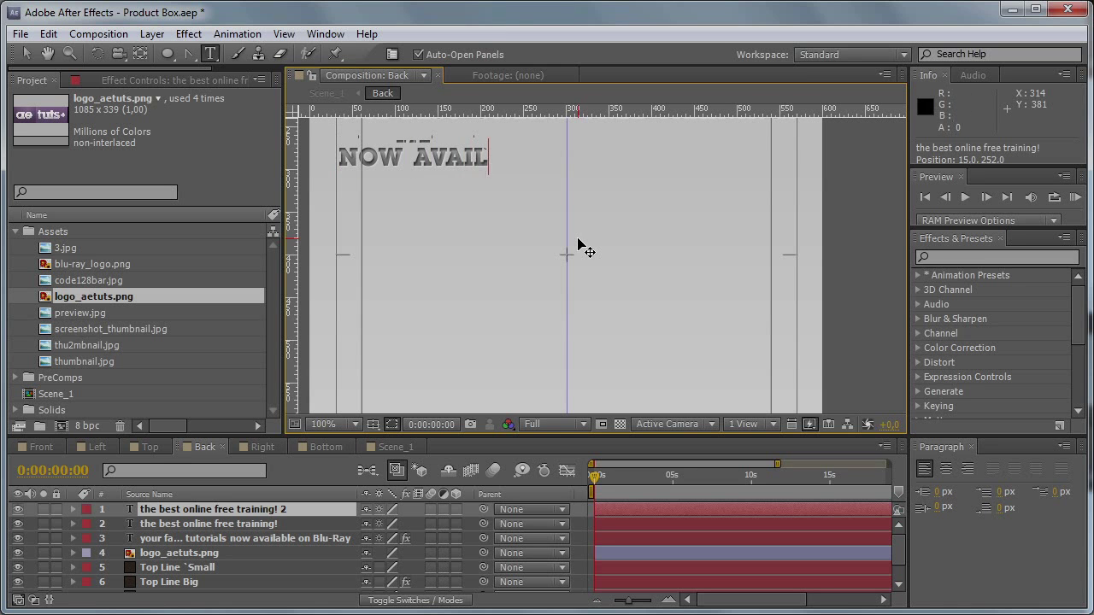
{"action": "type", "text": "ABLE ON "}
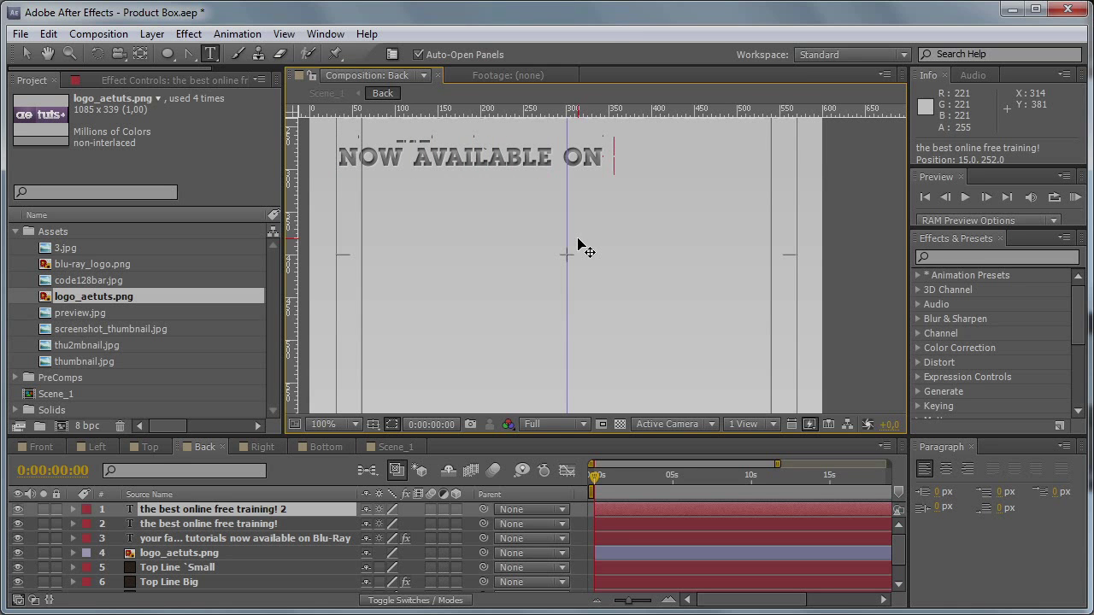
{"action": "type", "text": "BLU-"}
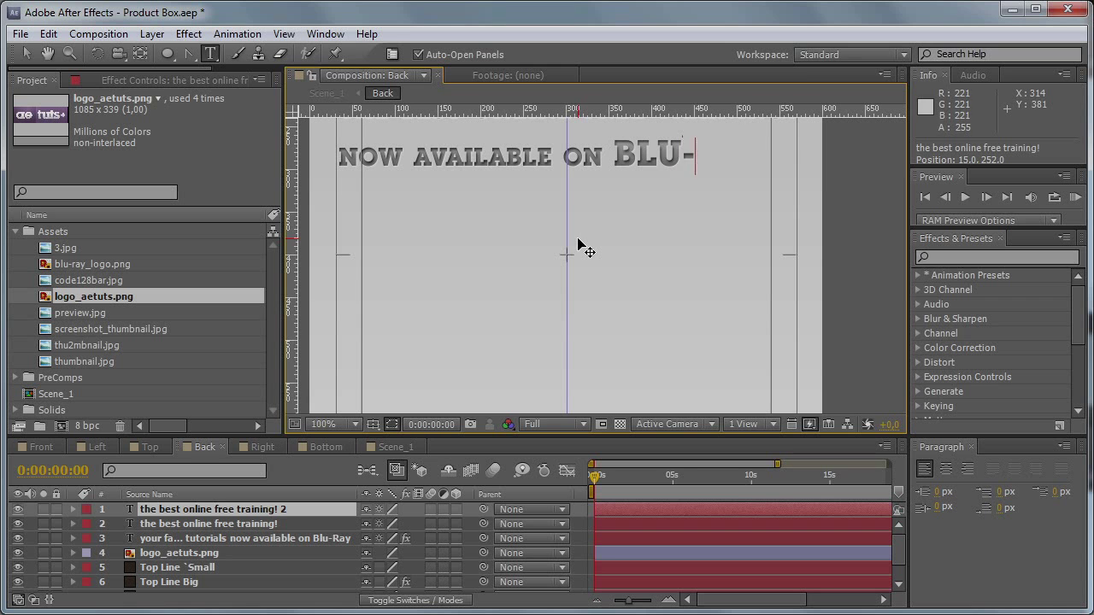
{"action": "type", "text": "RAY."}
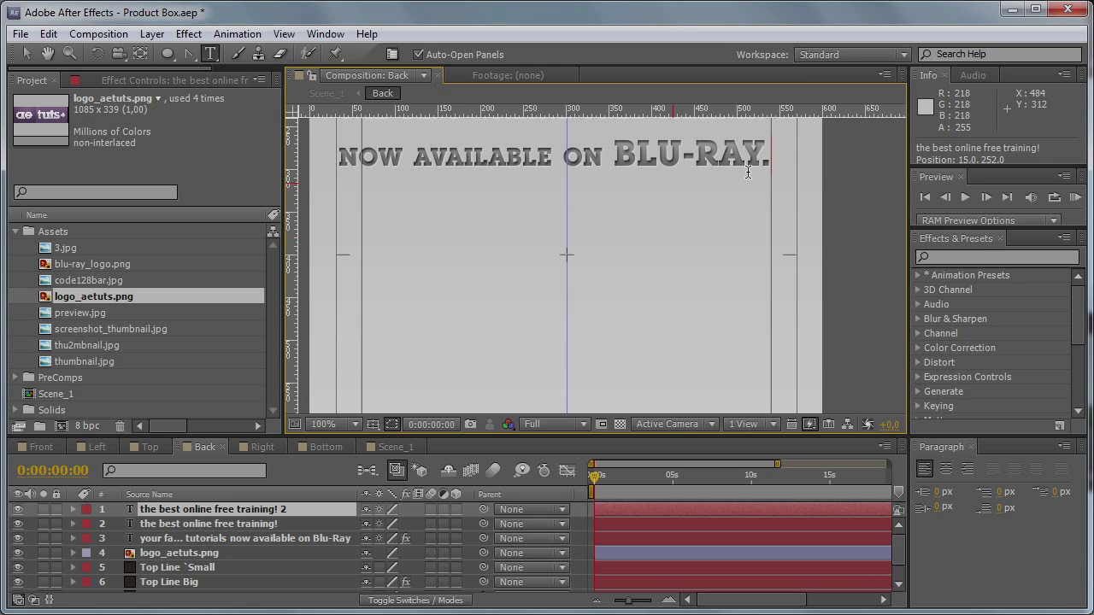
Step: Set the Blu-ray line's characters before the final period to 44 px and nudge the line up 10 px towards the headline
{"action": "key", "text": "shift+Left"}
{"action": "key", "text": "shift+Left"}
{"action": "key", "text": "shift+Left"}
{"action": "key", "text": "shift+Left"}
{"action": "key", "text": "shift+Left"}
{"action": "key", "text": "shift+Left"}
{"action": "key", "text": "shift+Left"}
{"action": "key", "text": "shift+Left"}
{"action": "key", "text": "shift+Left"}
{"action": "key", "text": "shift+Left"}
{"action": "key", "text": "shift+Left"}
{"action": "key", "text": "shift+Left"}
{"action": "key", "text": "shift+Left"}
{"action": "key", "text": "shift+Left"}
{"action": "key", "text": "shift+Left"}
{"action": "key", "text": "shift+Left"}
{"action": "key", "text": "shift+Left"}
{"action": "key", "text": "shift+Left"}
{"action": "key", "text": "shift+Left"}
{"action": "key", "text": "shift+Left"}
{"action": "left_click", "coordinate": [326, 34]}
{"action": "left_click", "coordinate": [353, 154]}
{"action": "left_click", "coordinate": [951, 311]}
{"action": "type", "text": "40"}
{"action": "key", "text": "Return"}
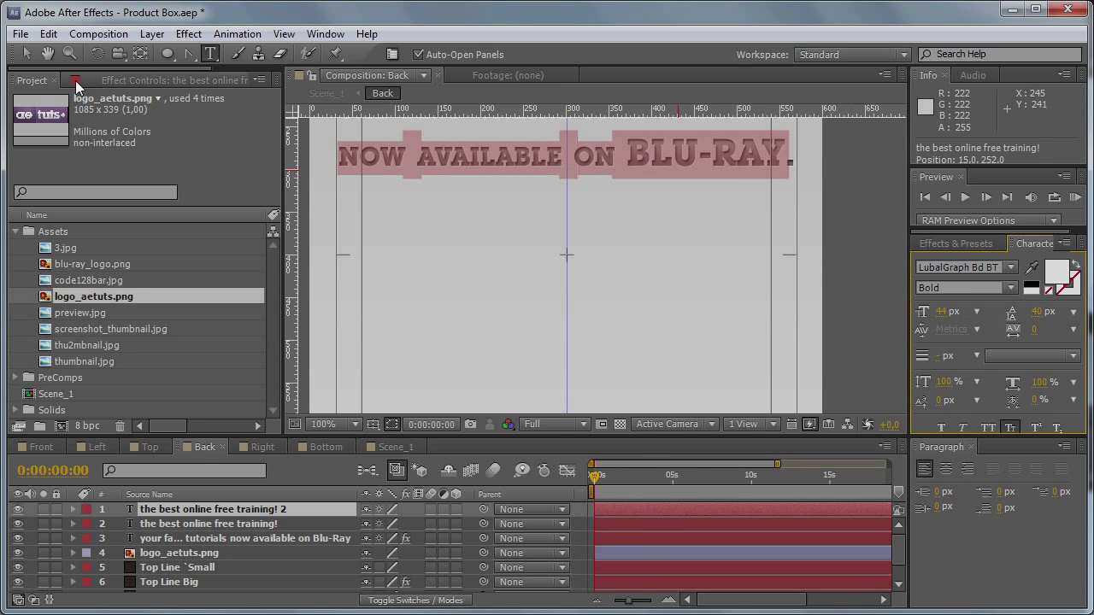
{"action": "left_click", "coordinate": [26, 52]}
{"action": "key", "text": "grave"}
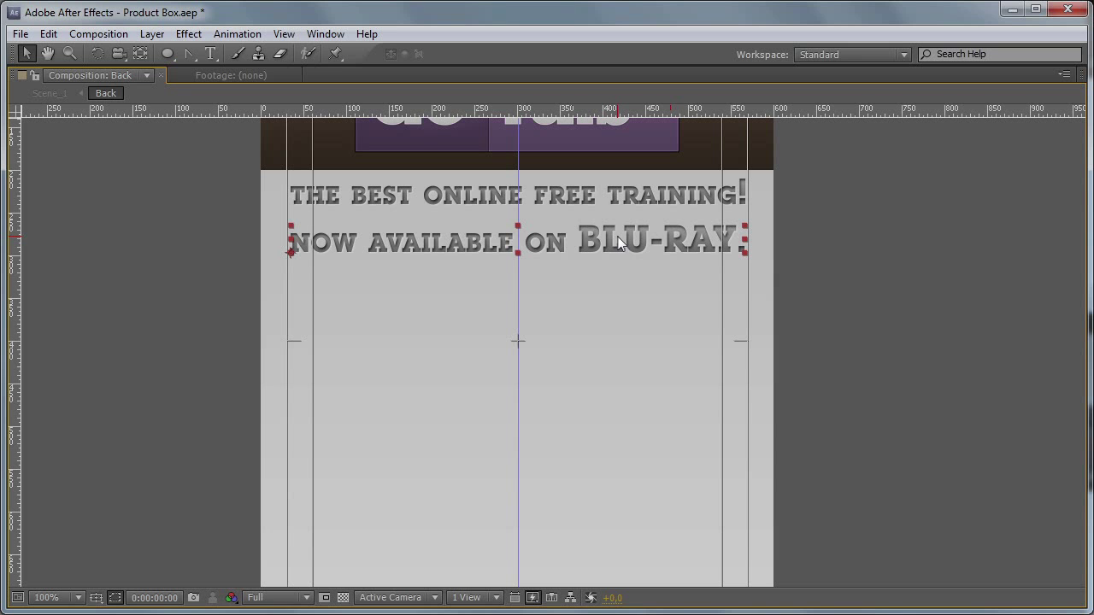
{"action": "key", "text": "shift+Up"}
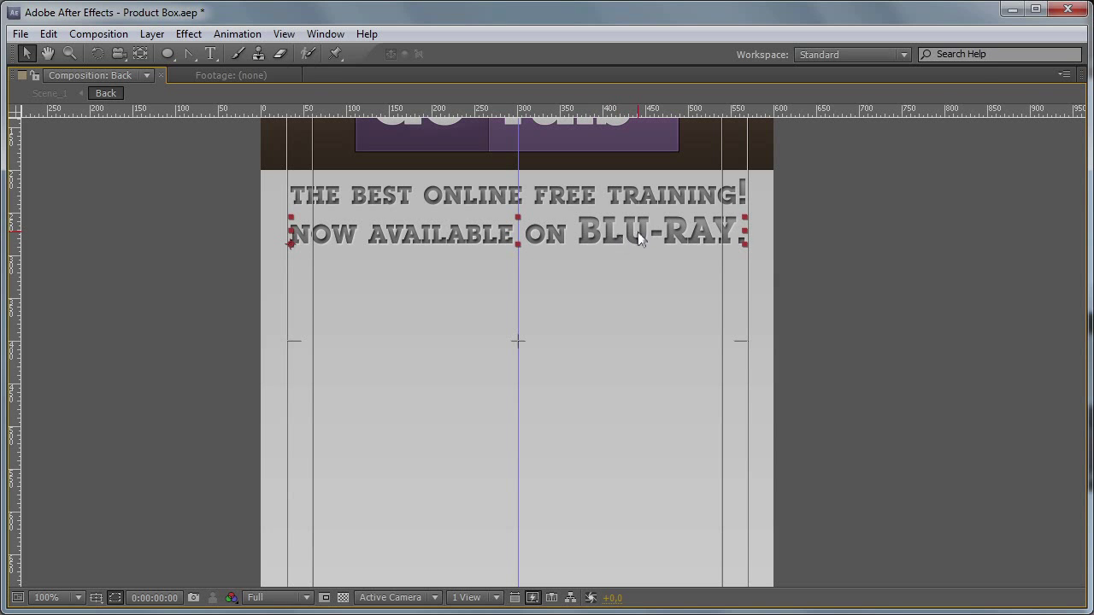
Step: Duplicate the Blu-ray line further down at position 34, 373 and replace the copy's text with "enjoy your favourite tutorials"
{"action": "key", "text": "grave"}
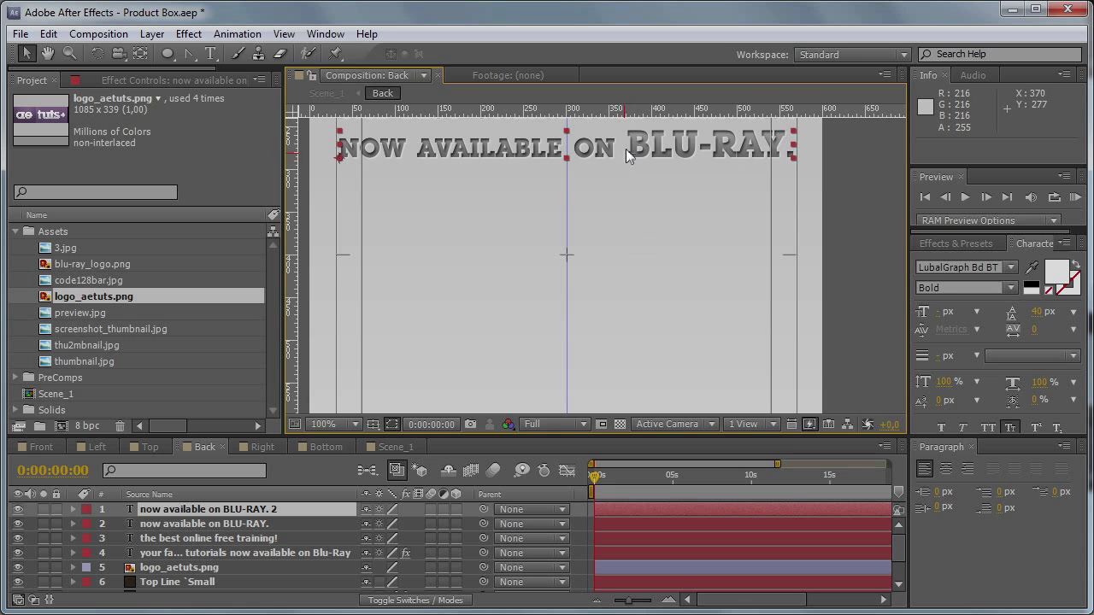
{"action": "left_click_drag", "start_coordinate": [625, 149], "coordinate": [627, 220]}
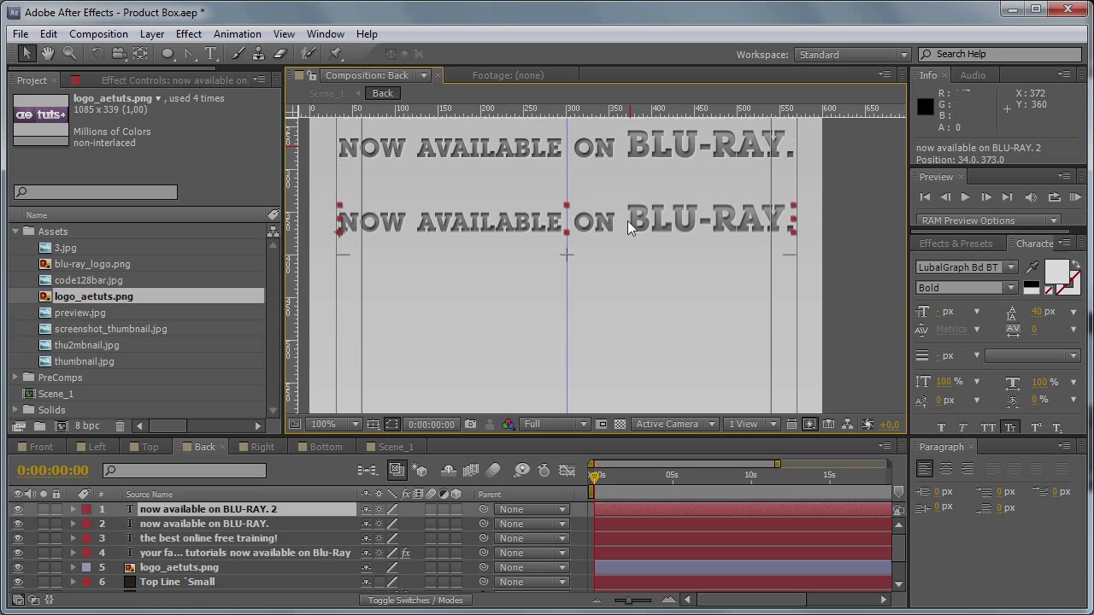
{"action": "double_click", "coordinate": [628, 221]}
{"action": "type", "text": "enjoy"}
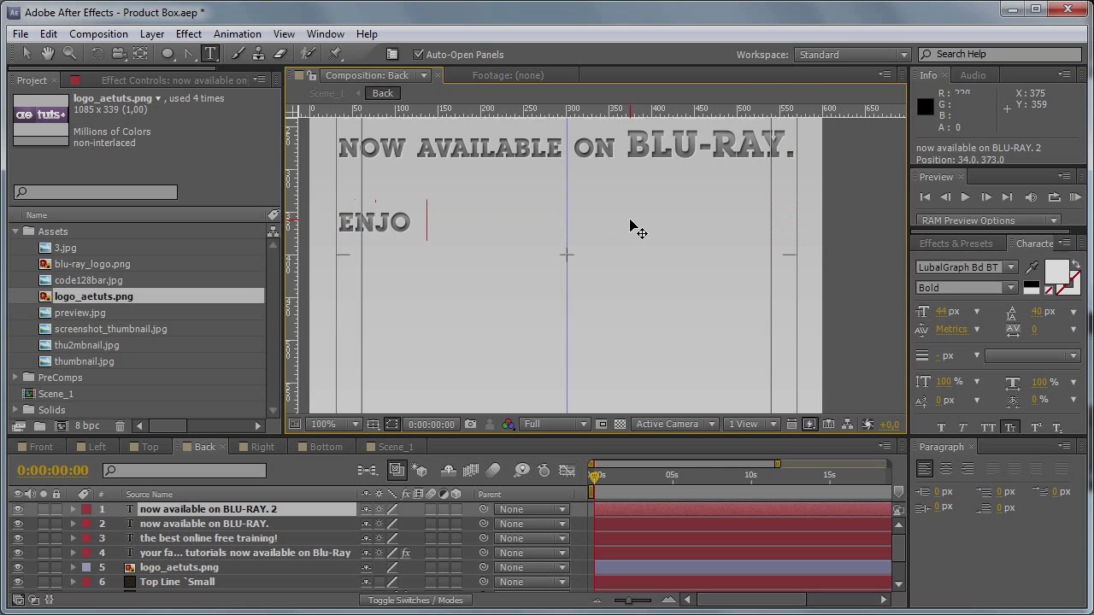
{"action": "type", "text": " your favo"}
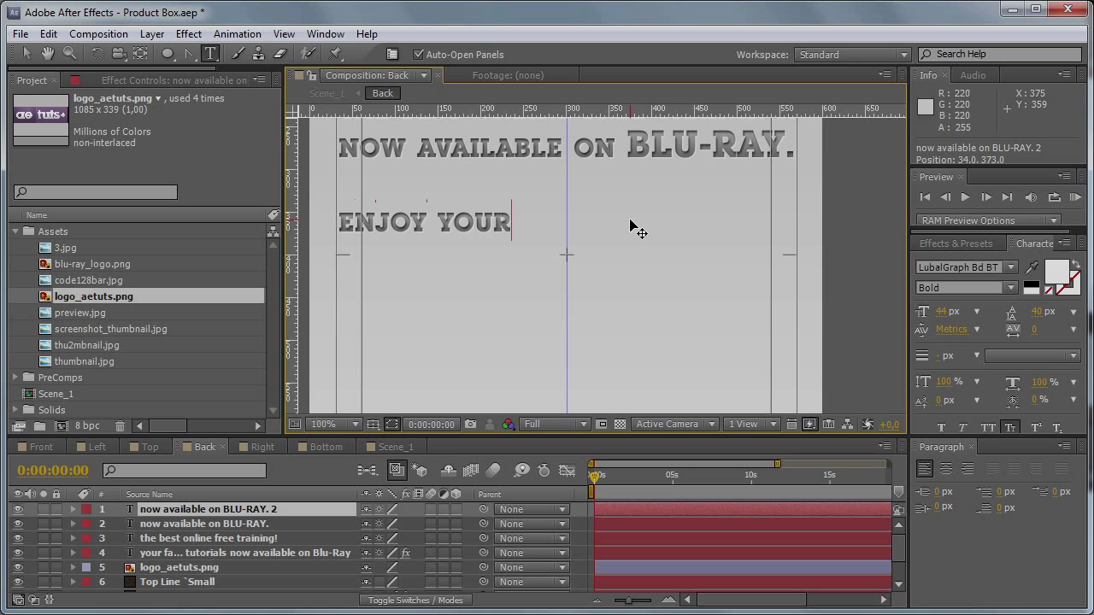
{"action": "type", "text": "urite tut "}
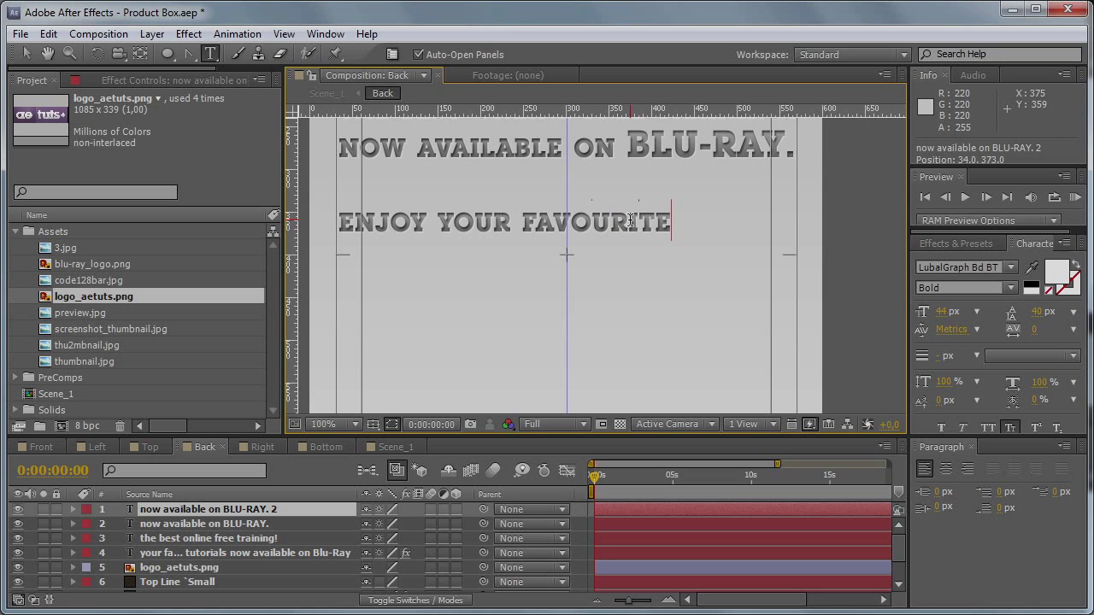
{"action": "type", "text": "orial"}
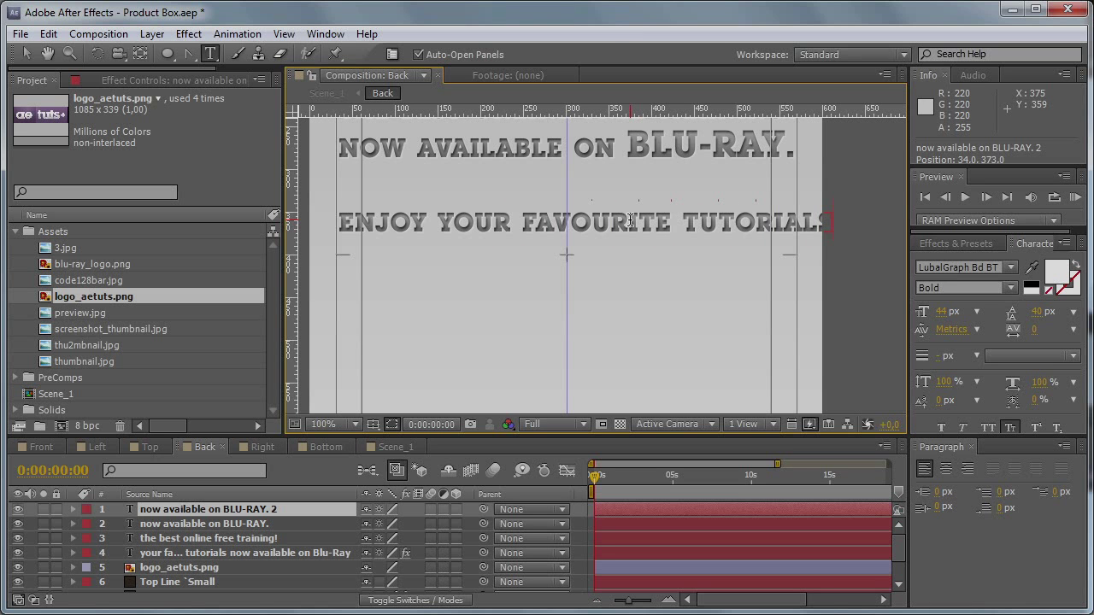
{"action": "left_click", "coordinate": [26, 53]}
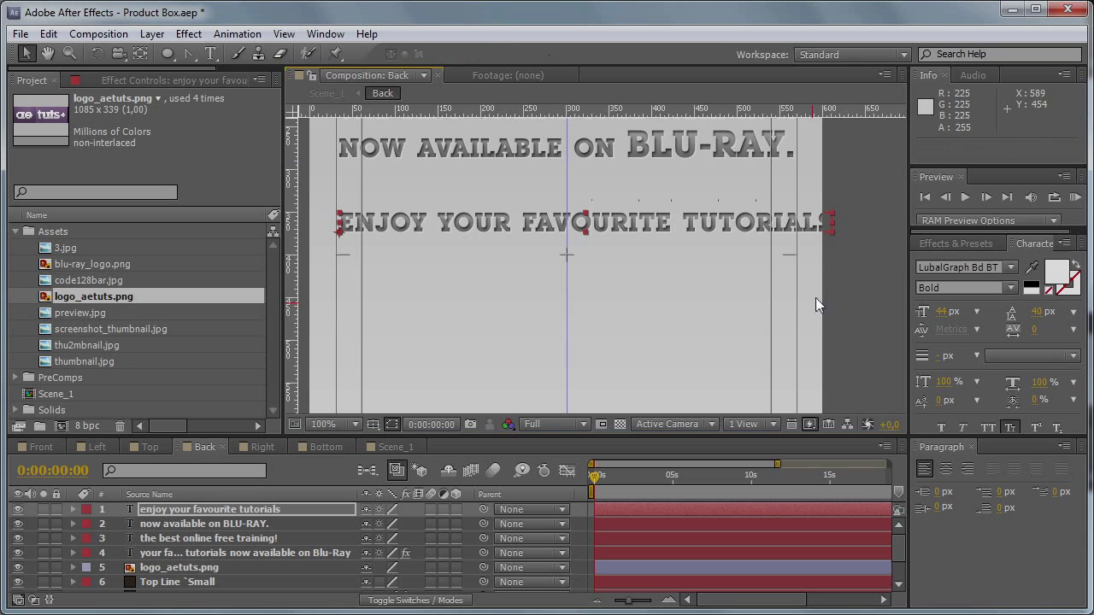
Step: Centre the favourite tutorials line just under the Blu-ray line and place a duplicate below it reading "NOW OFFLINE!"
{"action": "left_click_drag", "start_coordinate": [693, 225], "coordinate": [662, 281]}
{"action": "key", "text": "ctrl+d"}
{"action": "double_click", "coordinate": [662, 281]}
{"action": "type", "text": "N"}
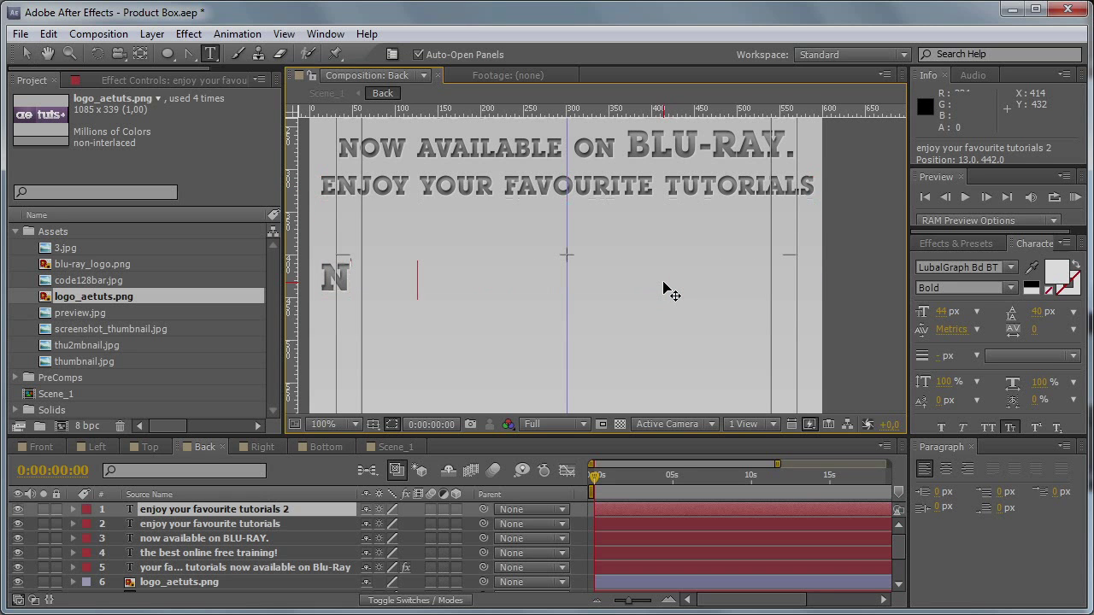
{"action": "type", "text": "OW OFFLINE!"}
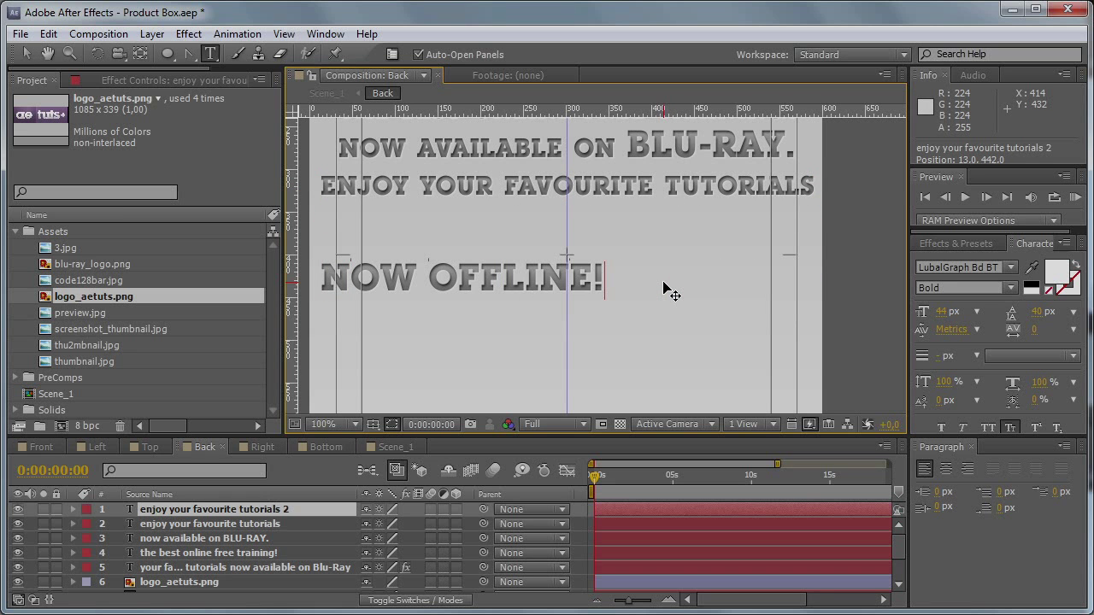
{"action": "left_click", "coordinate": [26, 53]}
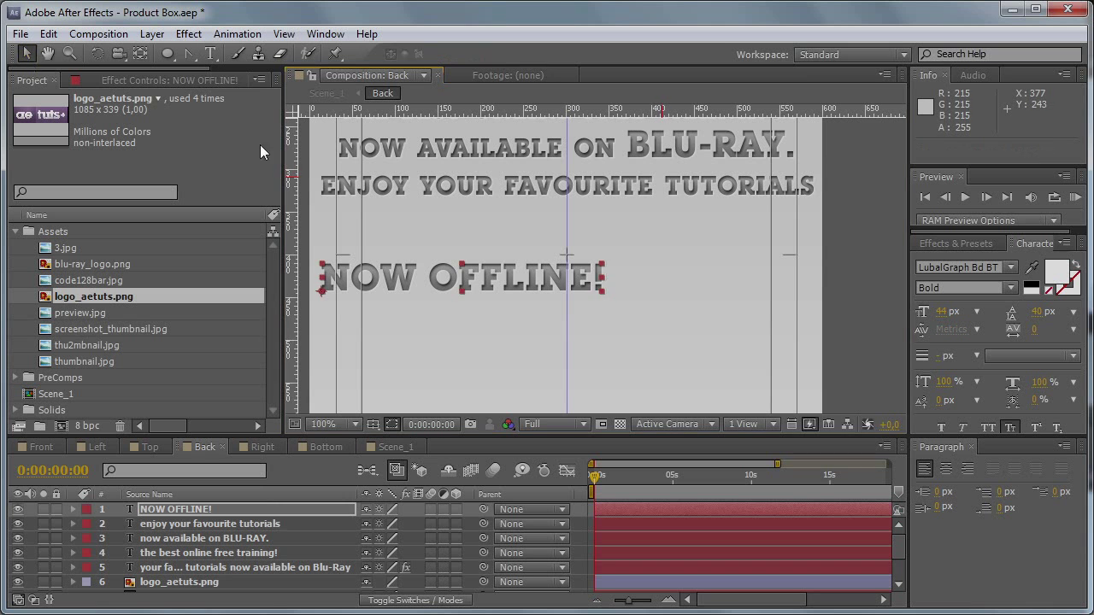
Step: Enlarge the NOW OFFLINE! text to 70 px and centre it on the guide below the tutorials line at position 38, 404
{"action": "left_click_drag", "start_coordinate": [546, 167], "coordinate": [536, 201]}
{"action": "left_click_drag", "start_coordinate": [519, 295], "coordinate": [604, 281]}
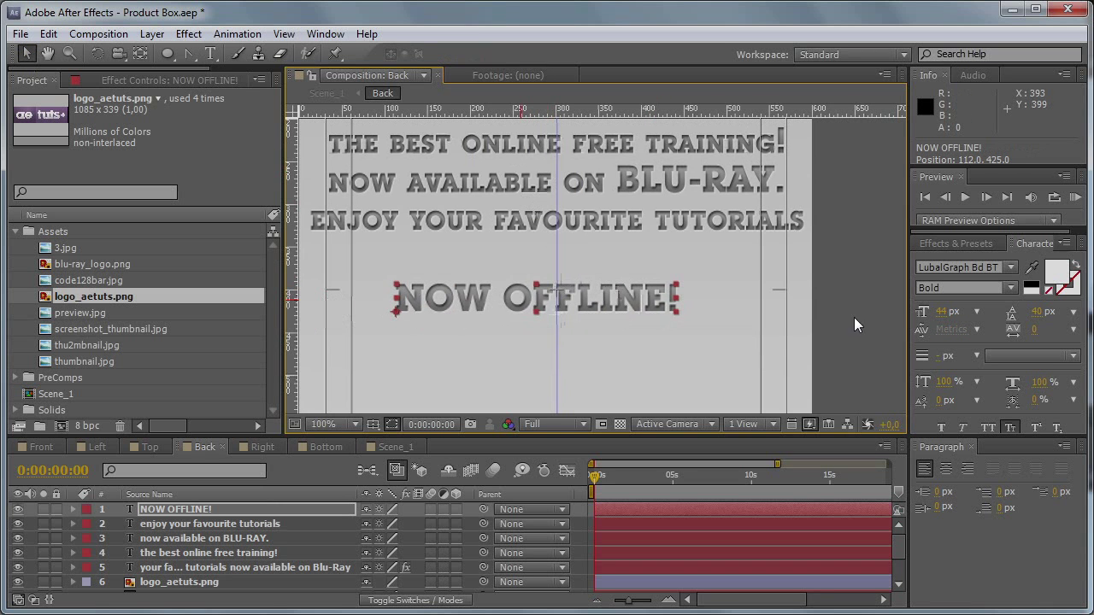
{"action": "left_click", "coordinate": [944, 311]}
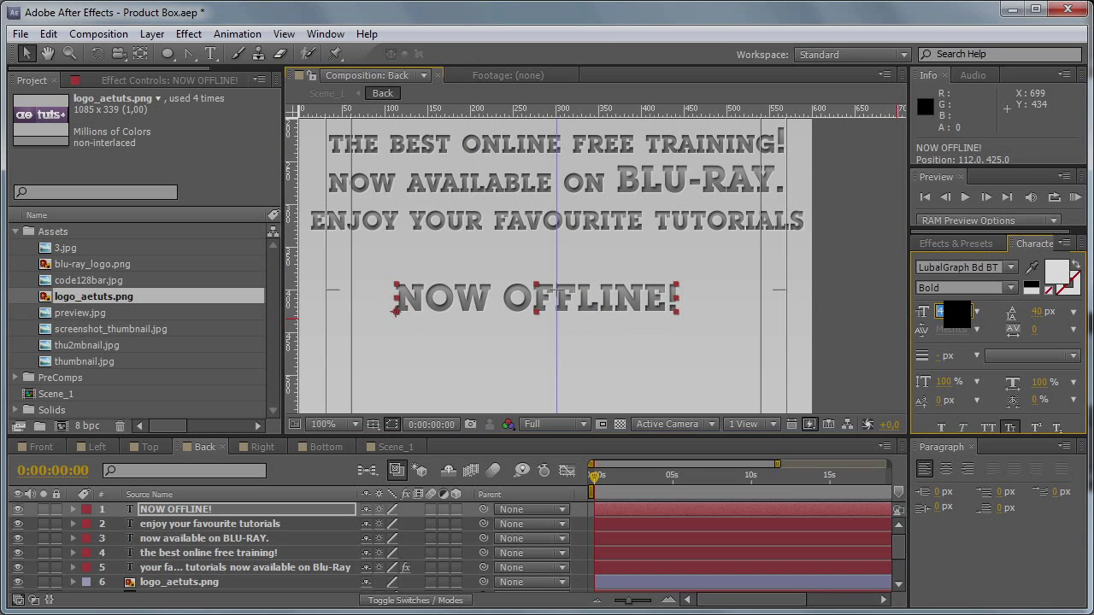
{"action": "type", "text": "65"}
{"action": "key", "text": "Return"}
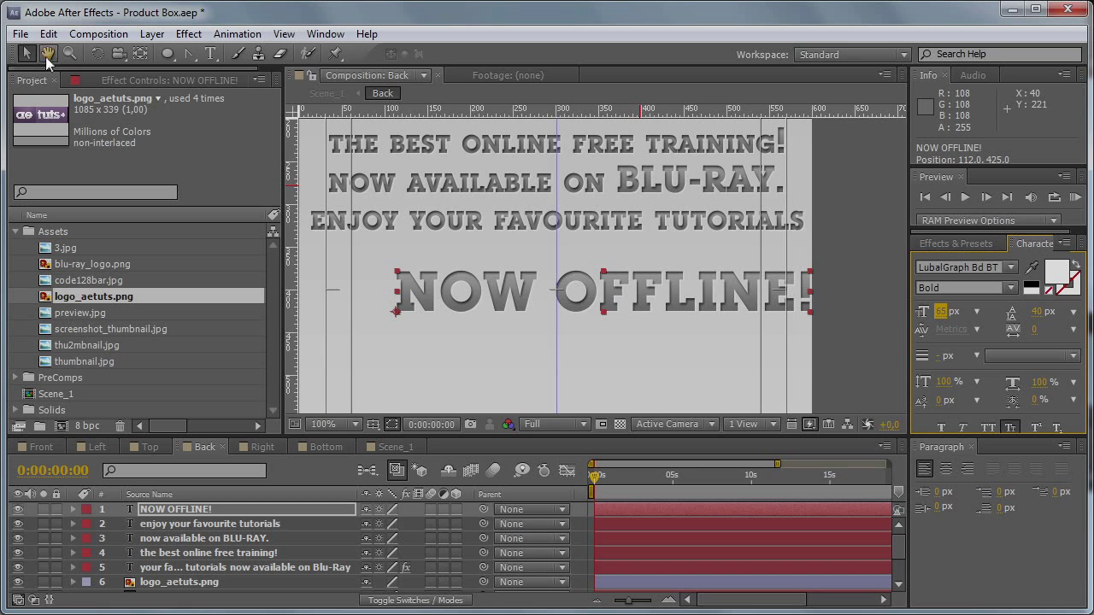
{"action": "left_click_drag", "start_coordinate": [702, 284], "coordinate": [656, 267]}
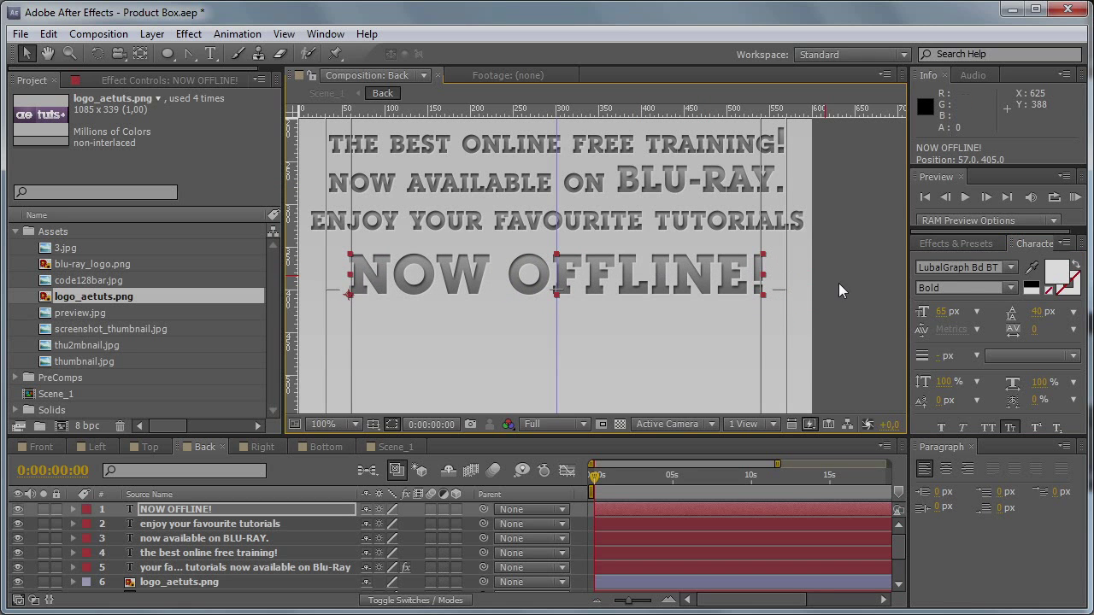
{"action": "left_click", "coordinate": [939, 311]}
{"action": "type", "text": "70"}
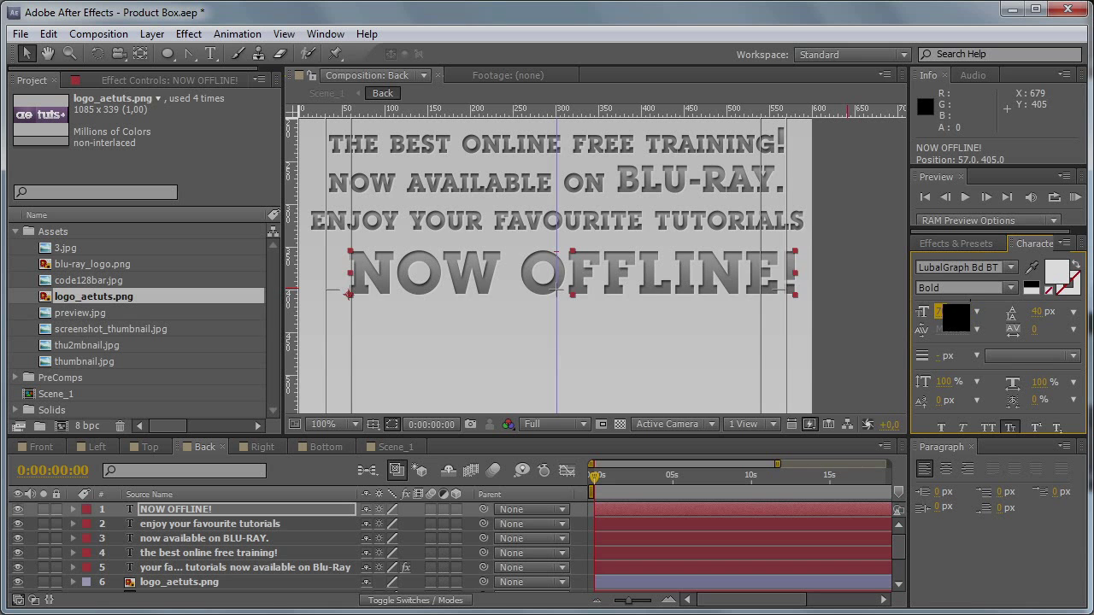
{"action": "left_click_drag", "start_coordinate": [540, 279], "coordinate": [524, 278]}
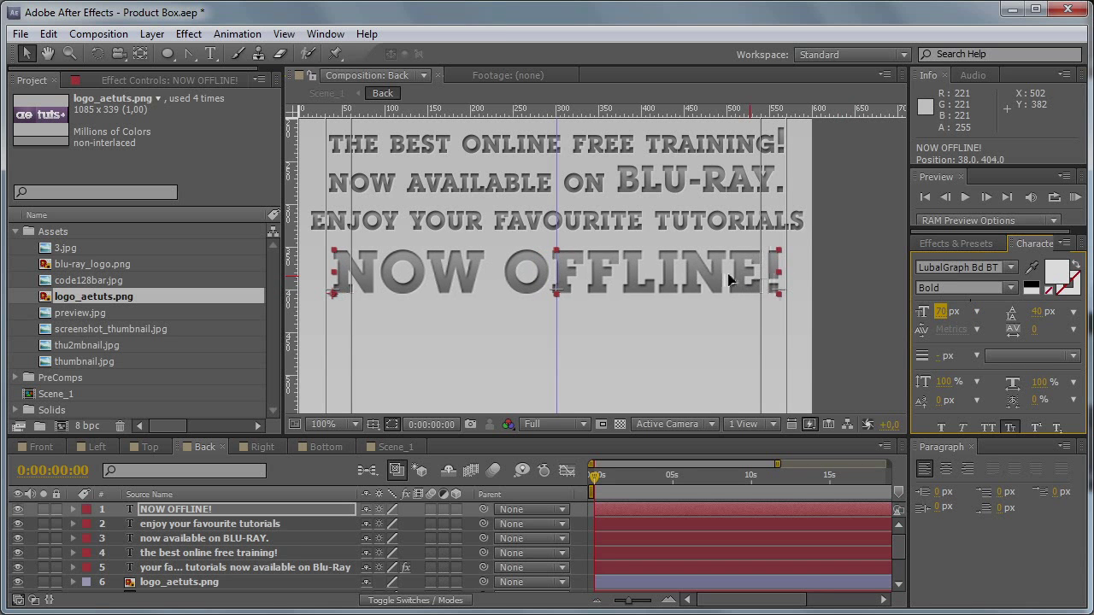
Step: Duplicate the NOW OFFLINE! text below the original and replace the copy's text with "GET IT NOW!"
{"action": "key", "text": "ctrl+d"}
{"action": "left_click_drag", "start_coordinate": [708, 348], "coordinate": [698, 247]}
{"action": "left_click_drag", "start_coordinate": [618, 181], "coordinate": [618, 248]}
{"action": "double_click", "coordinate": [617, 252]}
{"action": "type", "text": "GET"}
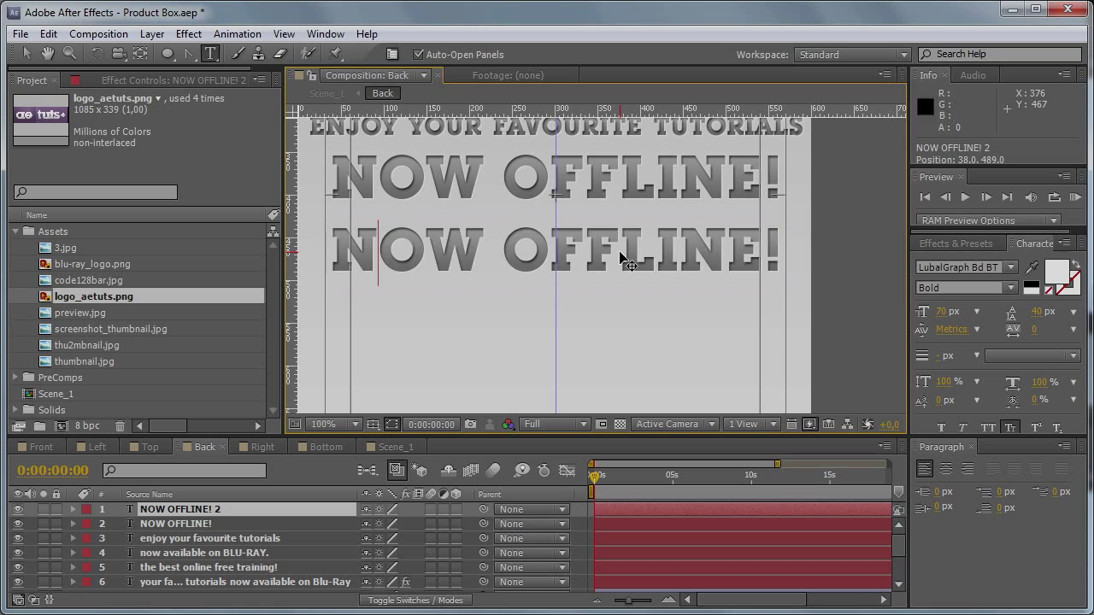
{"action": "type", "text": " IT NOW!"}
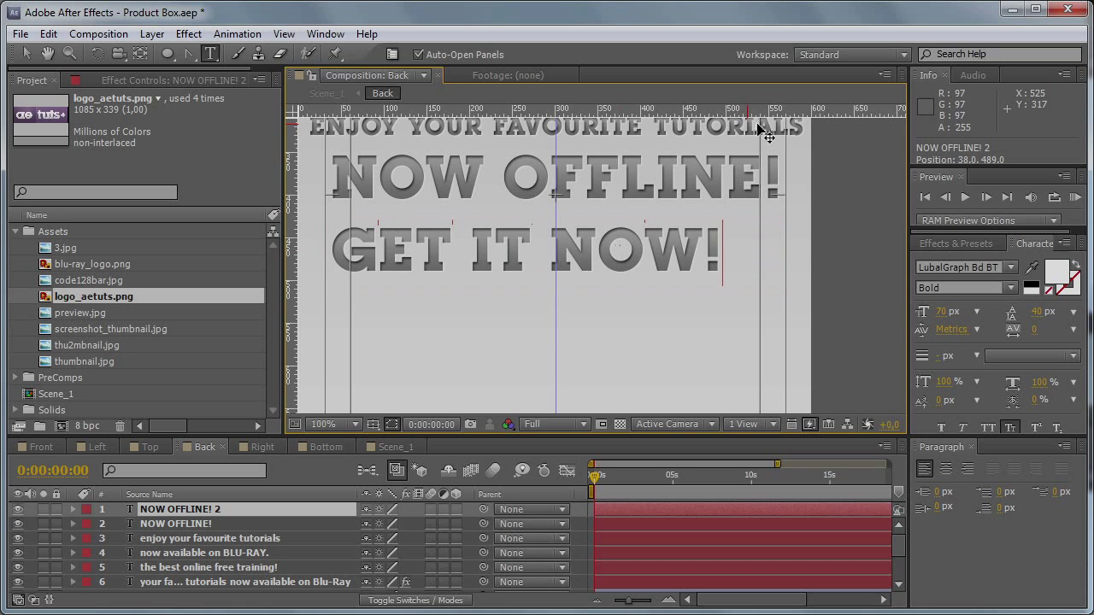
Step: Set the GET IT NOW! text to 60 px and centre it on the guide at position 107, 472
{"action": "key", "text": "ctrl+a"}
{"action": "left_click", "coordinate": [940, 312]}
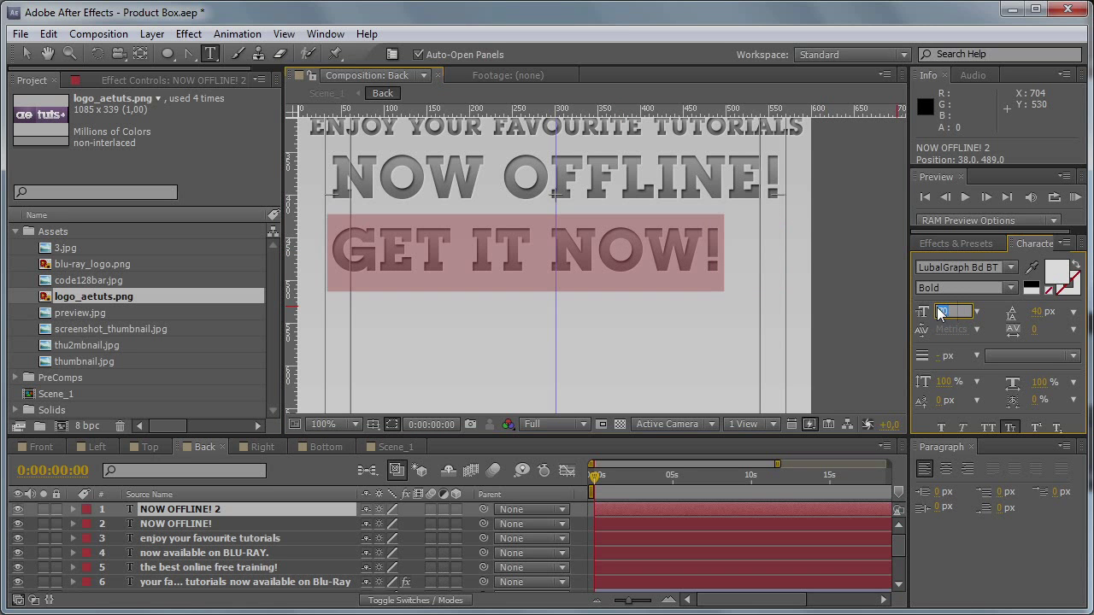
{"action": "type", "text": "60"}
{"action": "key", "text": "Return"}
{"action": "left_click", "coordinate": [26, 53]}
{"action": "left_click_drag", "start_coordinate": [599, 256], "coordinate": [654, 242]}
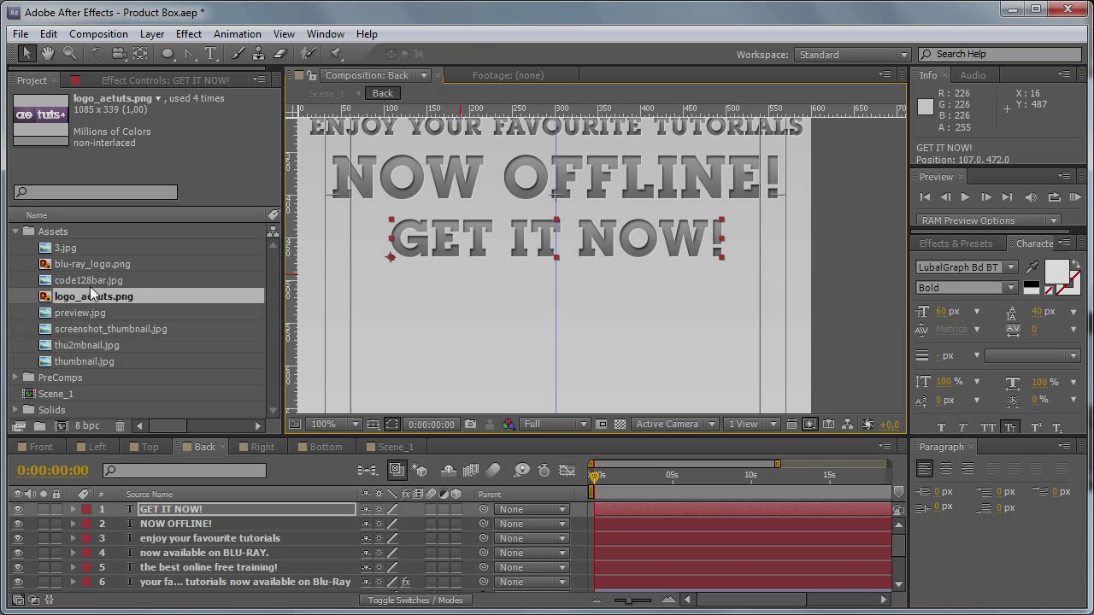
Step: Add code128bar.jpg as the Back composition's top layer, scale it to 36% and place it near the face's lower left
{"action": "left_click_drag", "start_coordinate": [85, 281], "coordinate": [233, 505]}
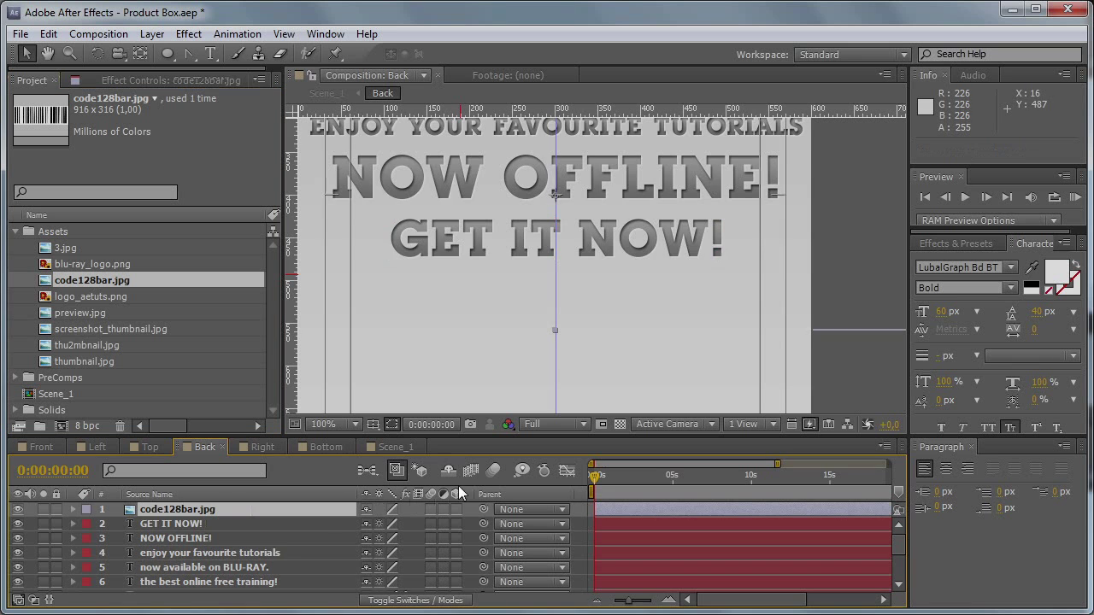
{"action": "key", "text": "s"}
{"action": "left_click_drag", "start_coordinate": [410, 523], "coordinate": [365, 530]}
{"action": "left_click_drag", "start_coordinate": [648, 204], "coordinate": [518, 391]}
Step: Set the barcode layer's blending mode to Multiply
{"action": "key", "text": "F4"}
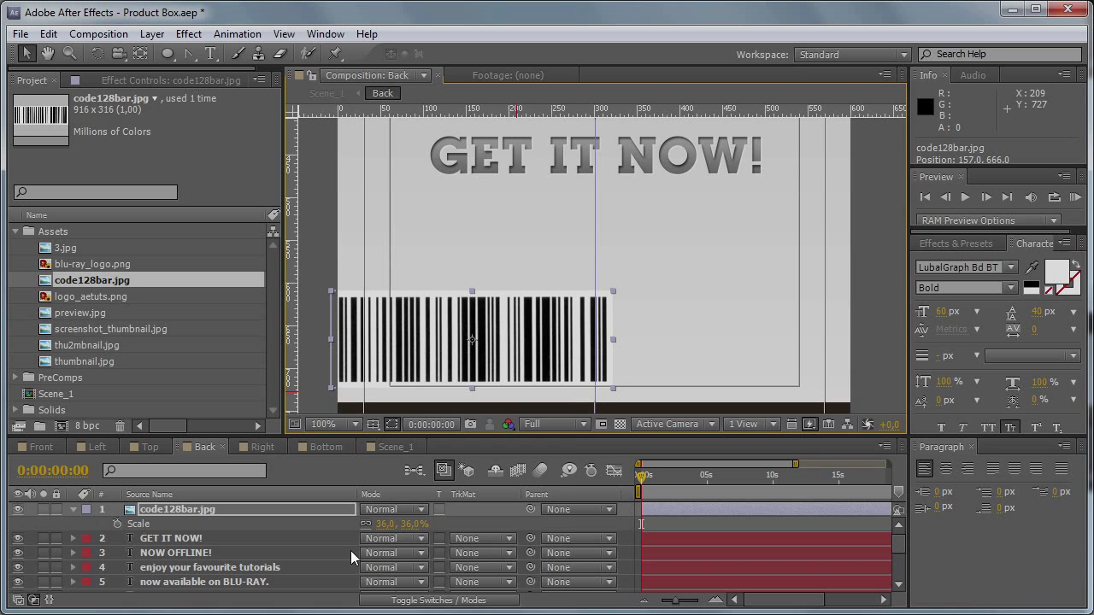
{"action": "left_click", "coordinate": [393, 510]}
{"action": "left_click", "coordinate": [444, 190]}
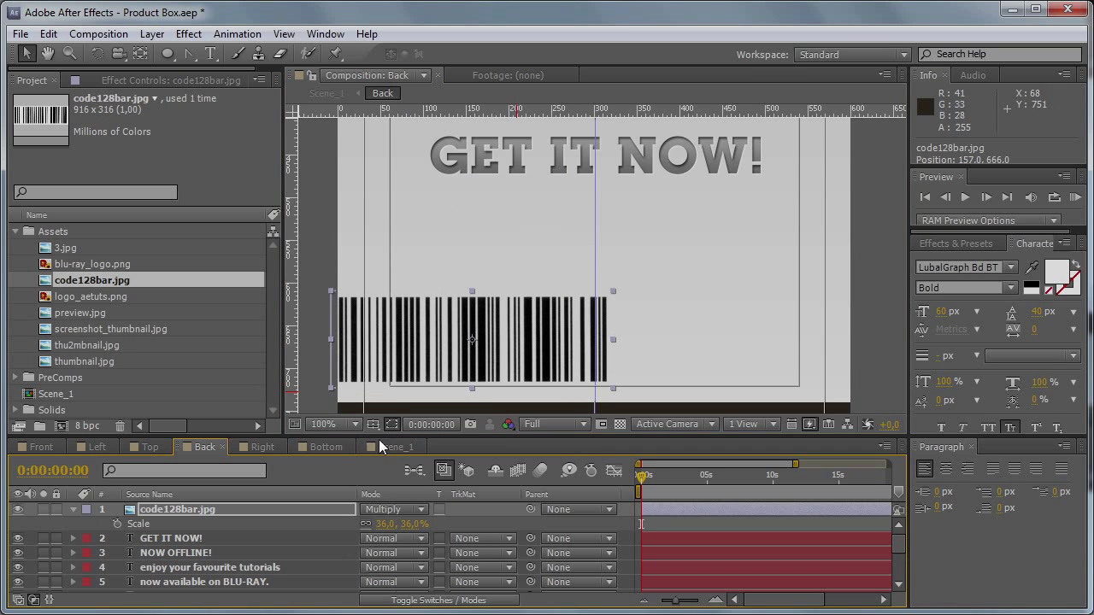
Step: Scale the barcode down to 20% and position it at 115, 695, just above the back face's dark bottom band
{"action": "left_click", "coordinate": [405, 525]}
{"action": "type", "text": "20"}
{"action": "key", "text": "Return"}
{"action": "key", "text": "h"}
{"action": "left_click_drag", "start_coordinate": [575, 370], "coordinate": [655, 308]}
{"action": "key", "text": "v"}
{"action": "left_click_drag", "start_coordinate": [556, 288], "coordinate": [522, 309]}
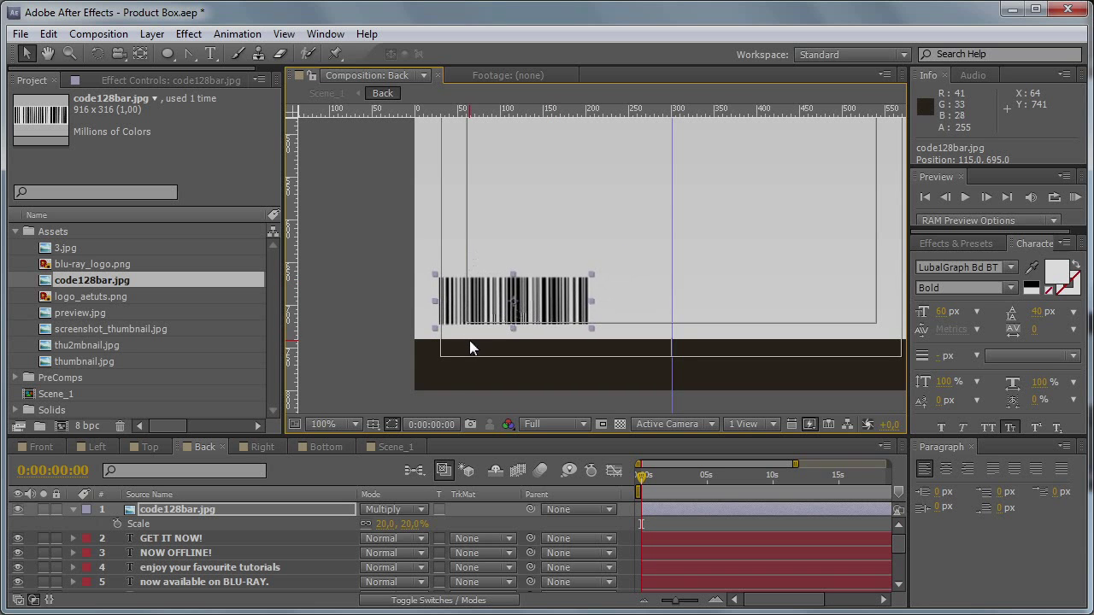
Step: Copy the blu-ray_logo.png and "5 Discs in a comfortable pack" layers from the Front composition into the Back composition
{"action": "left_click", "coordinate": [39, 445]}
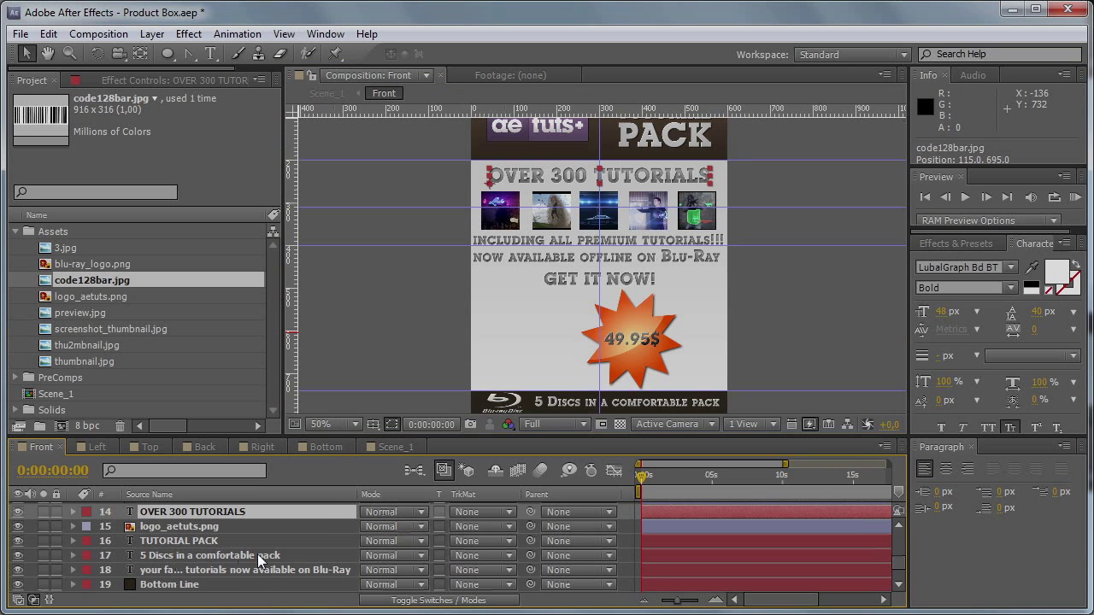
{"action": "key", "text": "grave"}
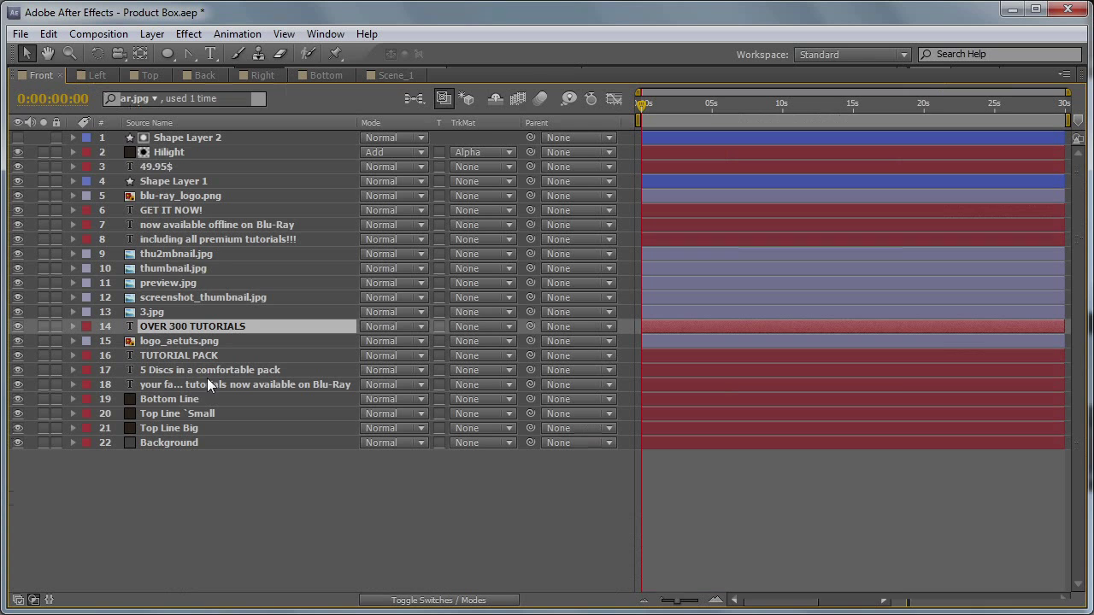
{"action": "left_click", "coordinate": [166, 196]}
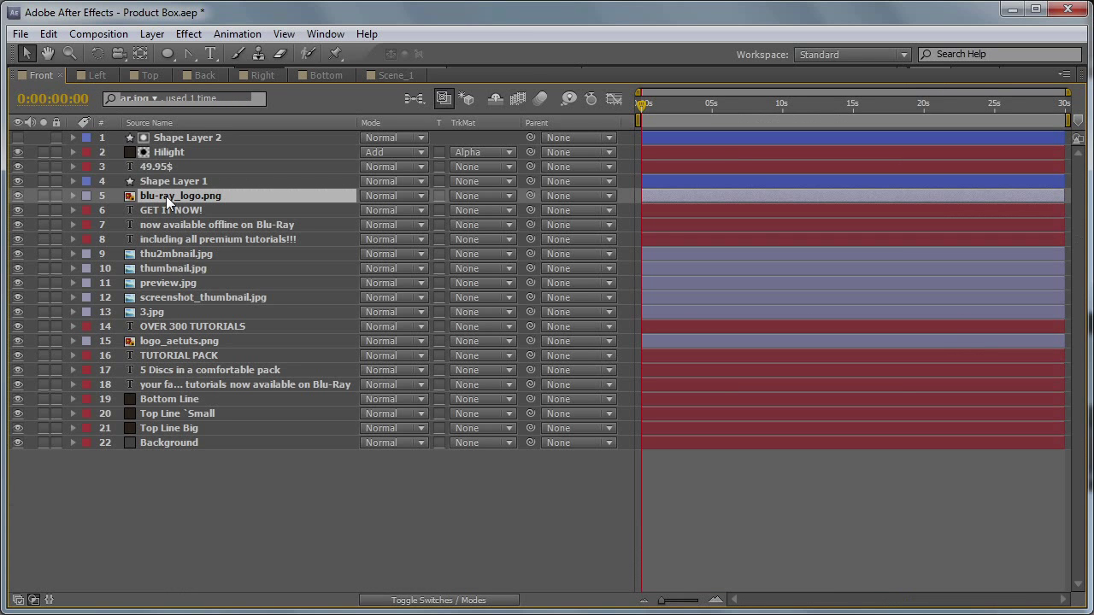
{"action": "left_click", "coordinate": [190, 374], "text": "ctrl"}
{"action": "left_click", "coordinate": [207, 74]}
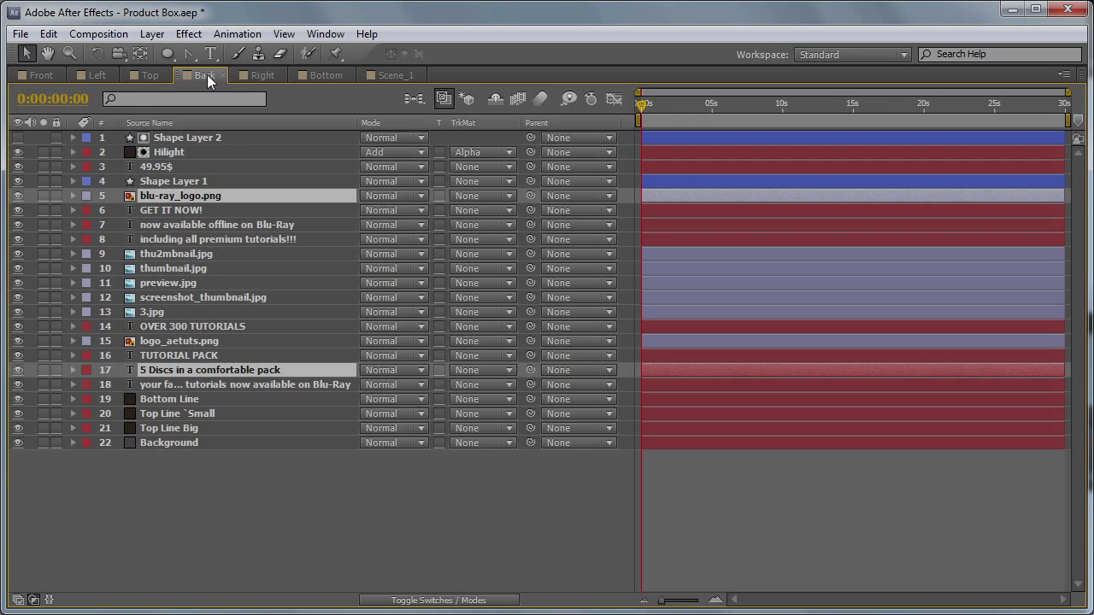
{"action": "key", "text": "ctrl+v"}
{"action": "key", "text": "grave"}
{"action": "key", "text": "h"}
{"action": "left_click_drag", "start_coordinate": [746, 358], "coordinate": [653, 425]}
{"action": "key", "text": "v"}
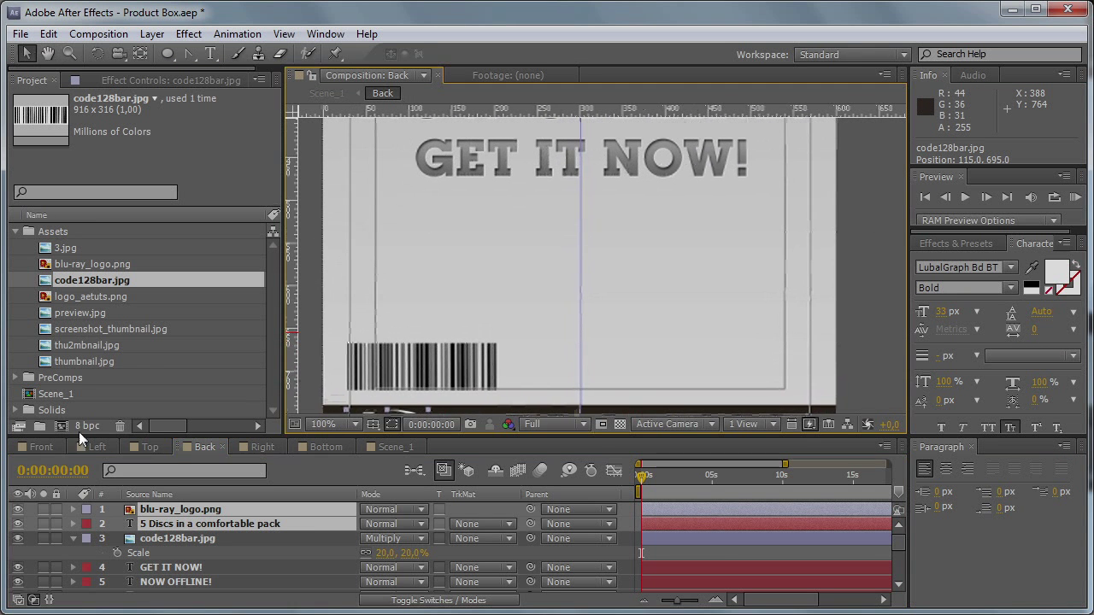
Step: Copy the price badge layers Shape Layer 2, Hilight, 49.95$ and Shape Layer 1 from Front into the Back composition
{"action": "left_click", "coordinate": [41, 447]}
{"action": "left_click", "coordinate": [168, 555]}
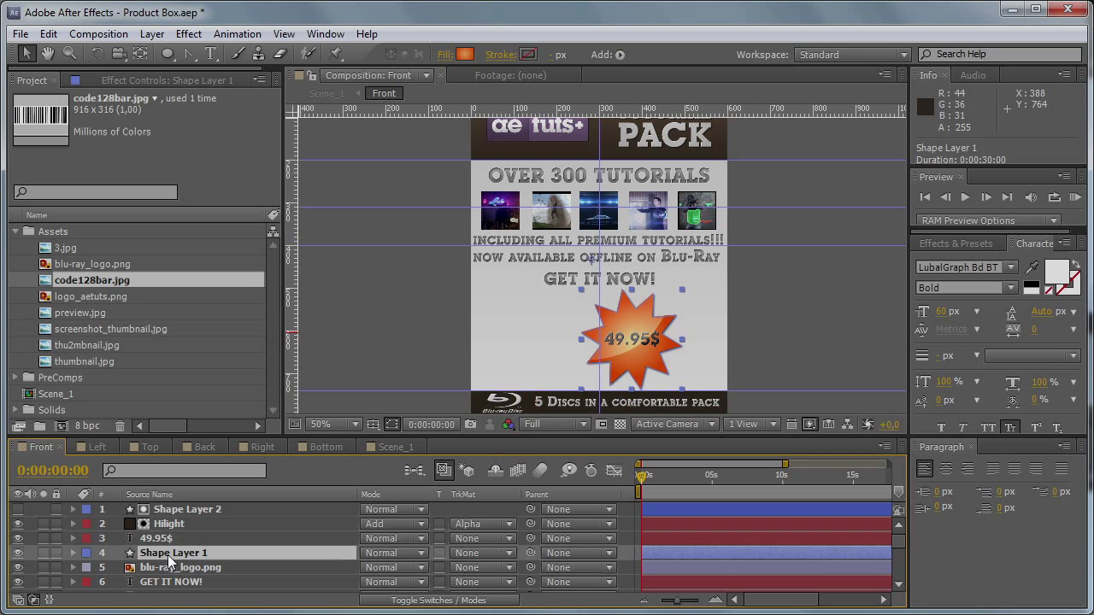
{"action": "left_click", "coordinate": [162, 538], "text": "shift"}
{"action": "left_click", "coordinate": [175, 510], "text": "shift"}
{"action": "key", "text": "ctrl+c"}
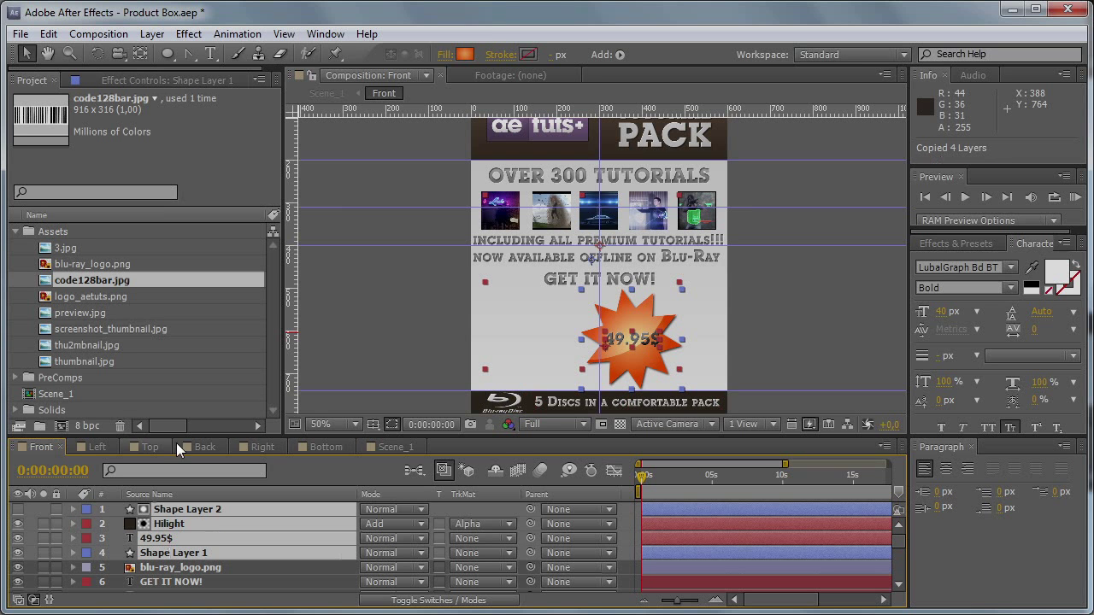
{"action": "left_click", "coordinate": [203, 446]}
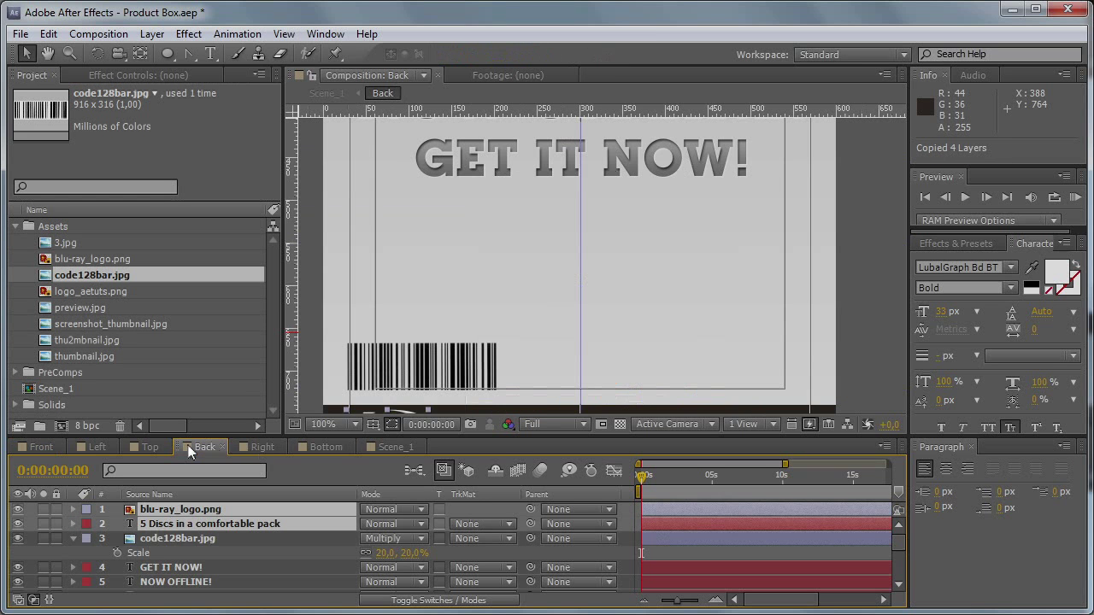
{"action": "key", "text": "ctrl+v"}
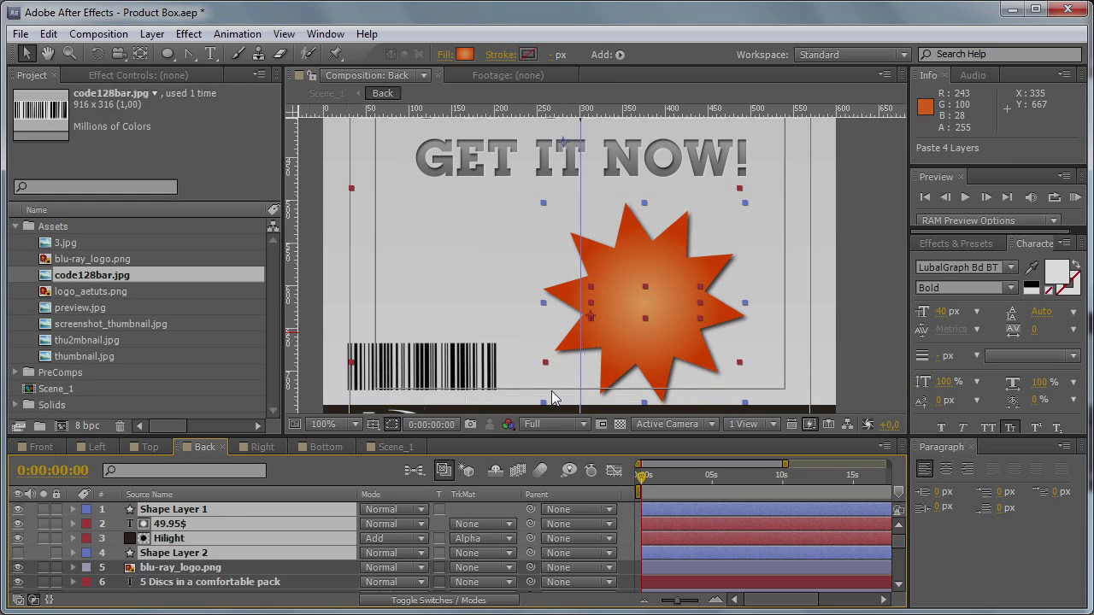
Step: Move the 49.95$ text to the top of Back's layer stack, hide Shape Layer 1 and show Shape Layer 2
{"action": "left_click", "coordinate": [171, 565]}
{"action": "left_click_drag", "start_coordinate": [173, 525], "coordinate": [190, 503]}
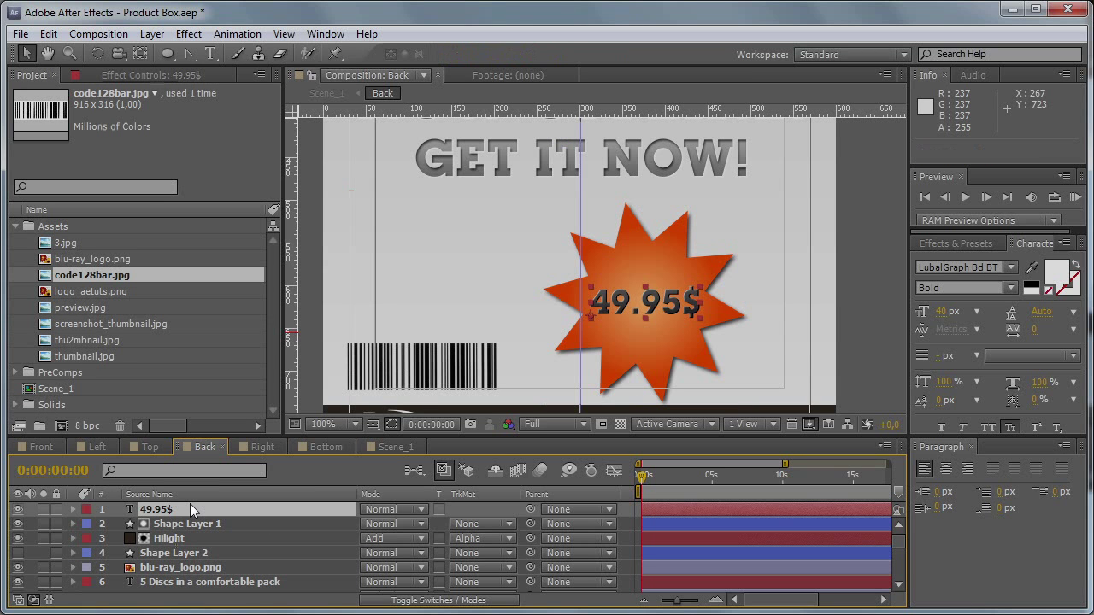
{"action": "left_click", "coordinate": [171, 538]}
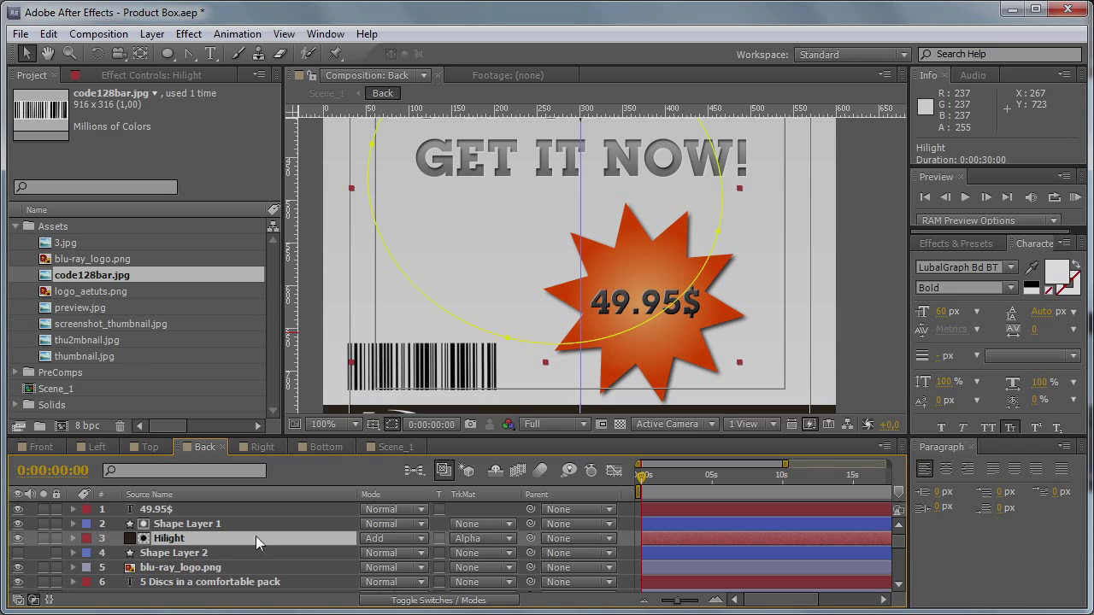
{"action": "left_click", "coordinate": [18, 524]}
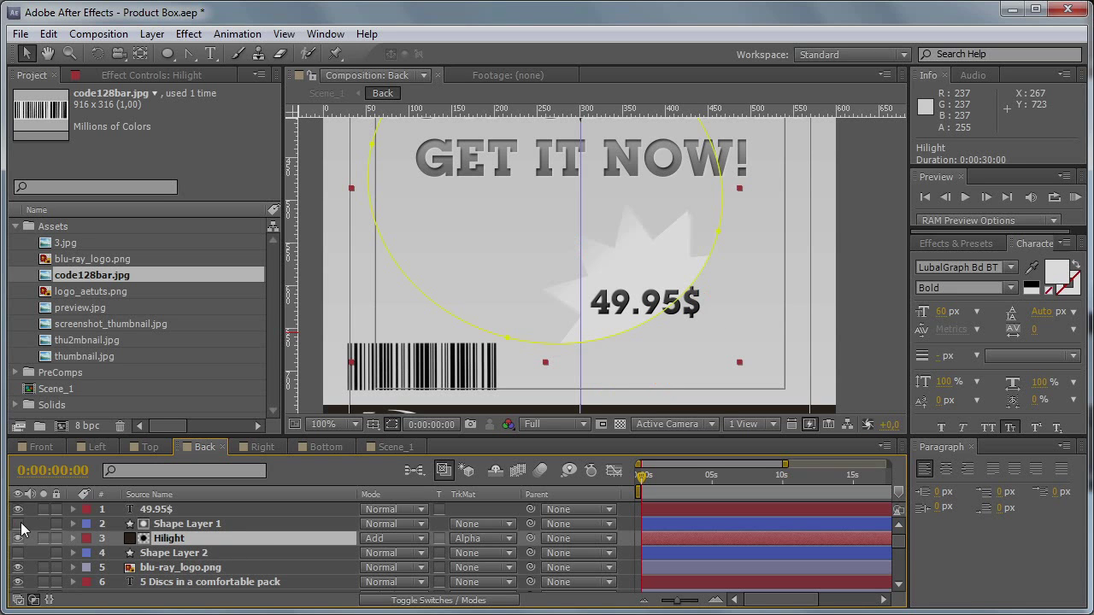
{"action": "left_click", "coordinate": [18, 553]}
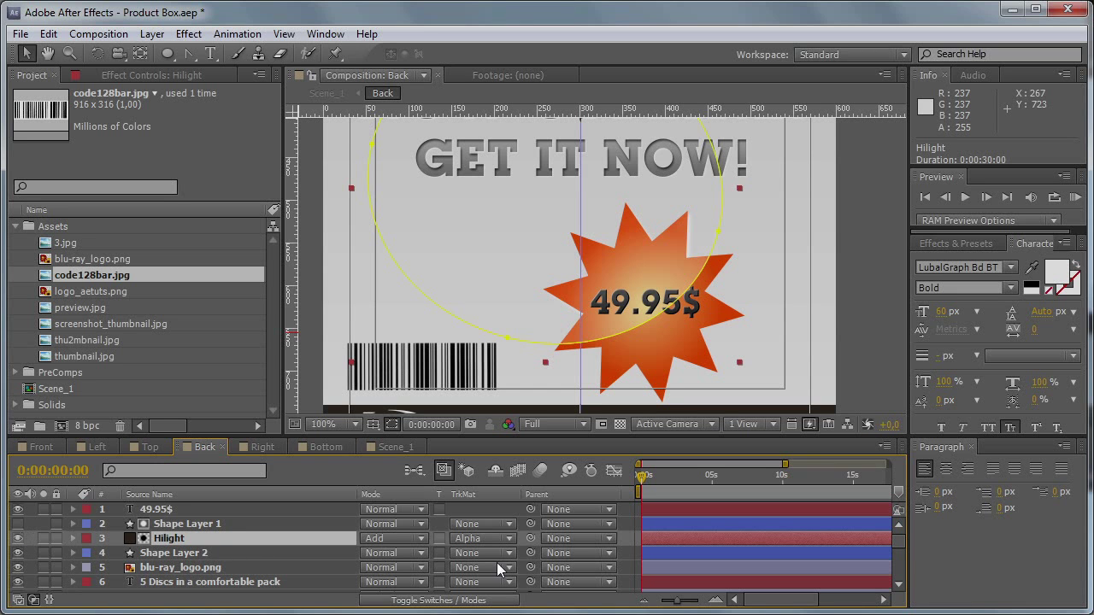
Step: Swap the two star layers around Hilight, with Shape Layer 2 hidden above it as its matte and Shape Layer 1 shown beneath
{"action": "left_click", "coordinate": [199, 553]}
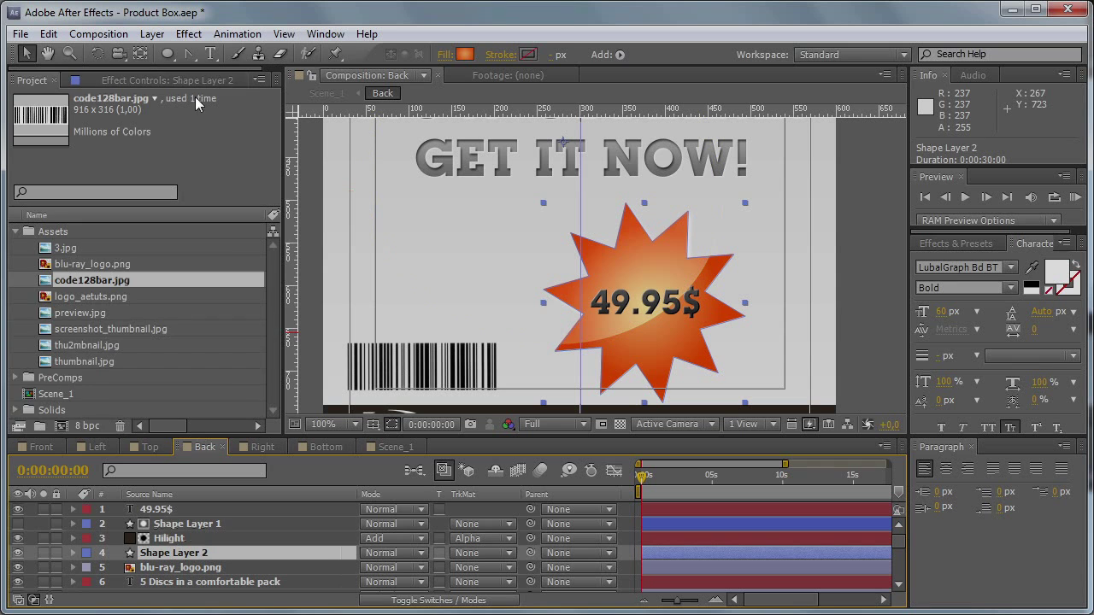
{"action": "left_click", "coordinate": [186, 529]}
{"action": "mouse_move", "coordinate": [185, 528]}
{"action": "left_mouse_down"}
{"action": "mouse_move", "coordinate": [196, 549]}
{"action": "mouse_move", "coordinate": [202, 523]}
{"action": "left_mouse_up"}
{"action": "left_click", "coordinate": [199, 553]}
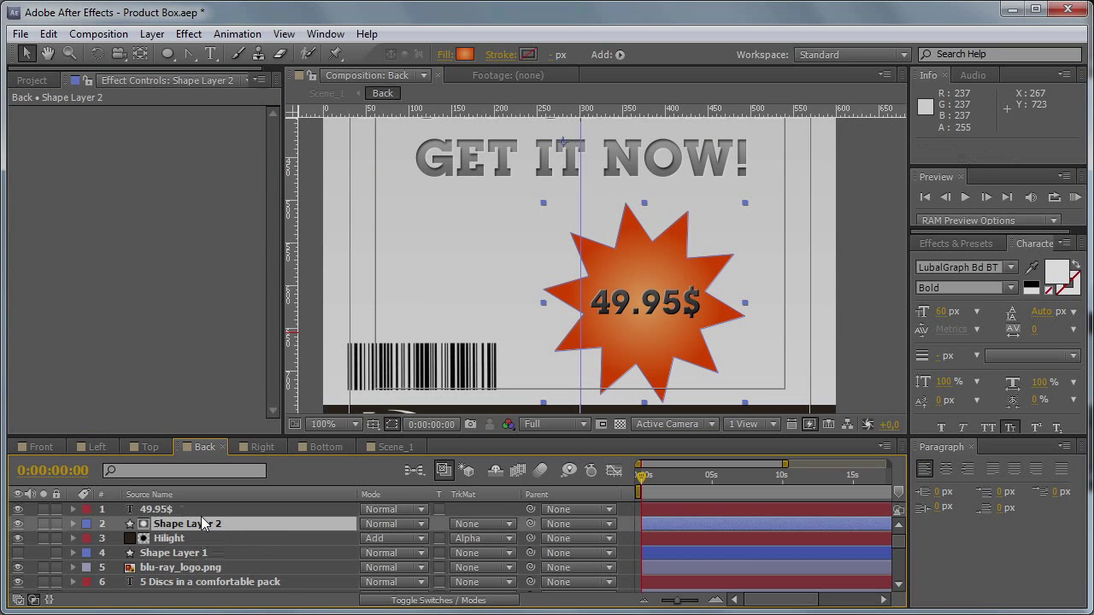
{"action": "left_click", "coordinate": [17, 524]}
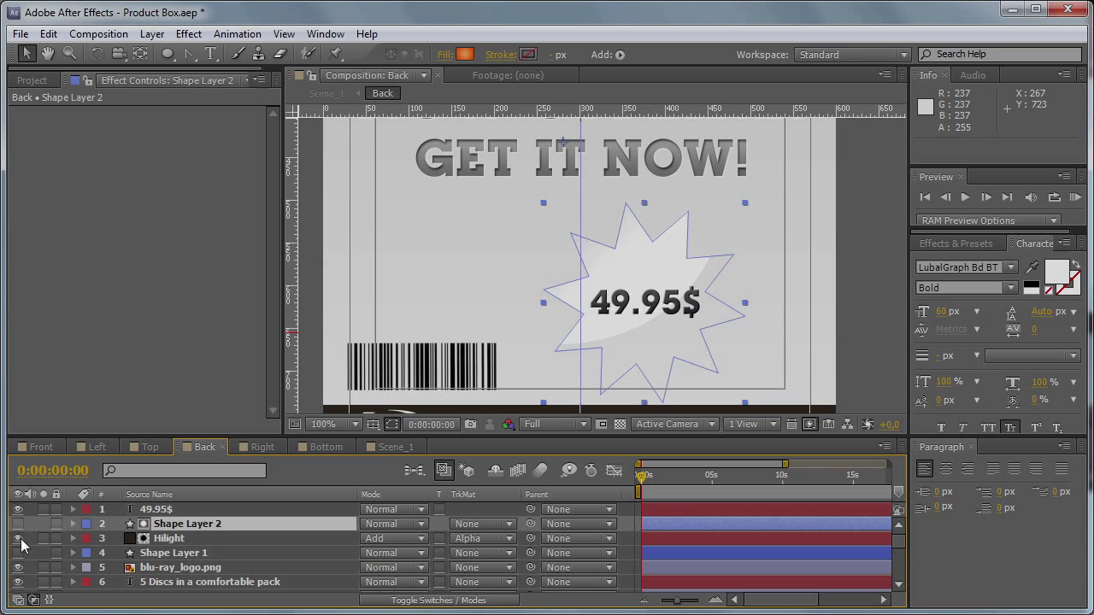
{"action": "left_click", "coordinate": [626, 540]}
Step: Save the project, turn off the safe-margin guides and review the complete back face
{"action": "key", "text": "comma"}
{"action": "key", "text": "grave"}
{"action": "left_click_drag", "start_coordinate": [560, 179], "coordinate": [555, 290]}
{"action": "key", "text": "ctrl+s"}
{"action": "key", "text": "apostrophe"}
{"action": "left_click_drag", "start_coordinate": [583, 403], "coordinate": [584, 373]}
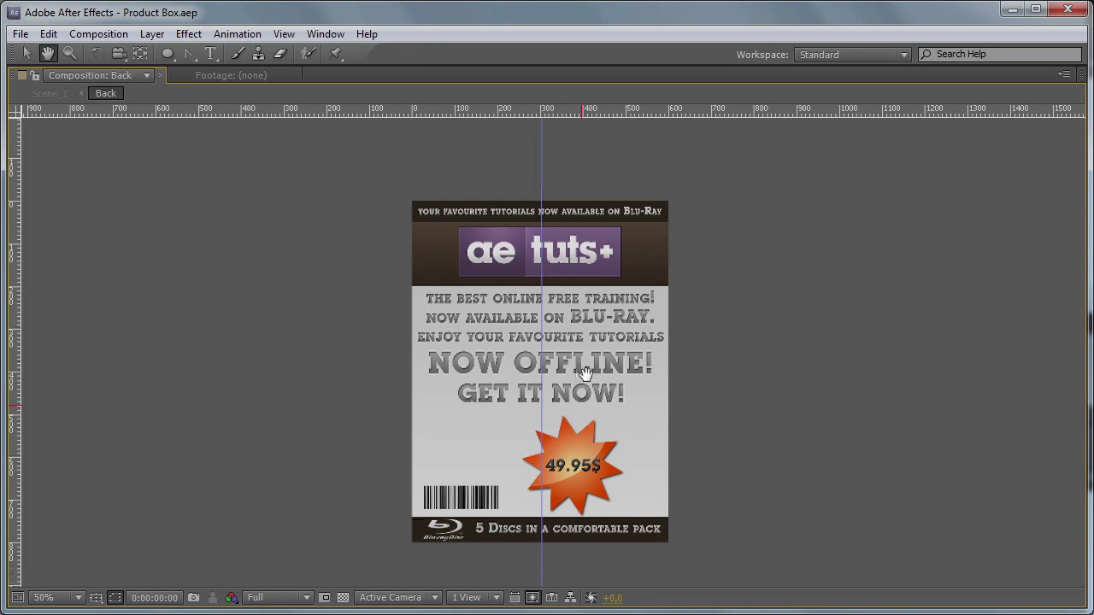
{"action": "key", "text": "v"}
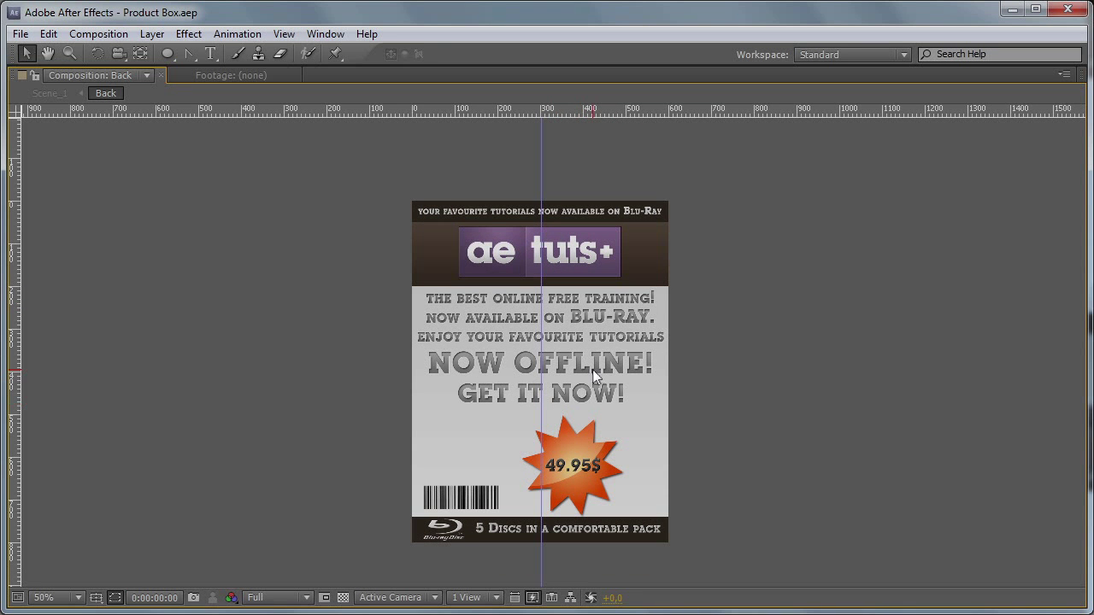
{"action": "key", "text": "grave"}
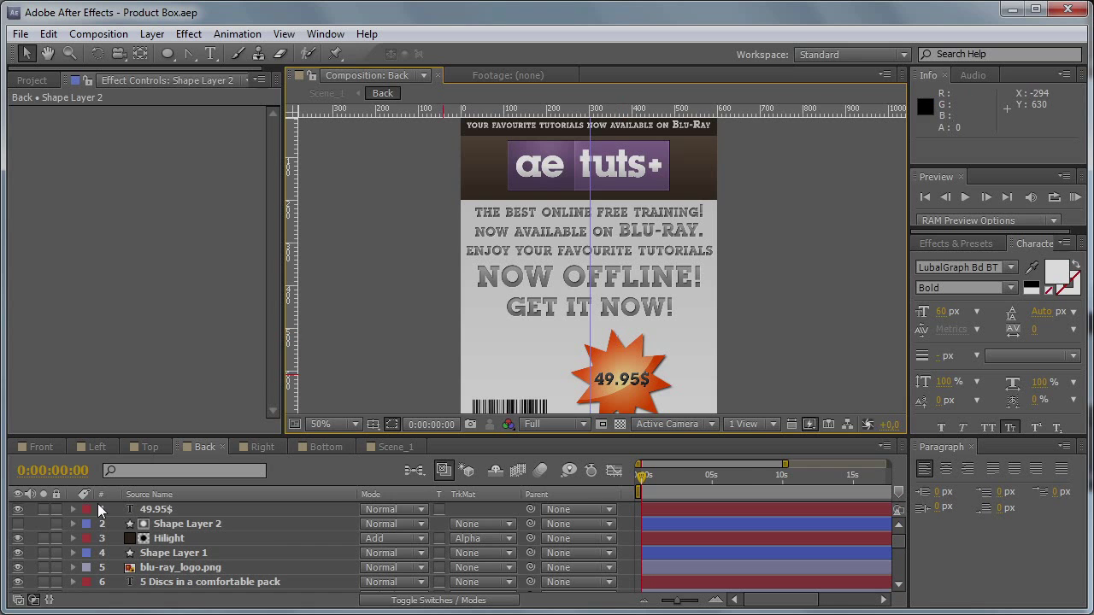
Step: Add a 3D null object to Scene_1 and parent all six box face layers to it
{"action": "left_click", "coordinate": [396, 447]}
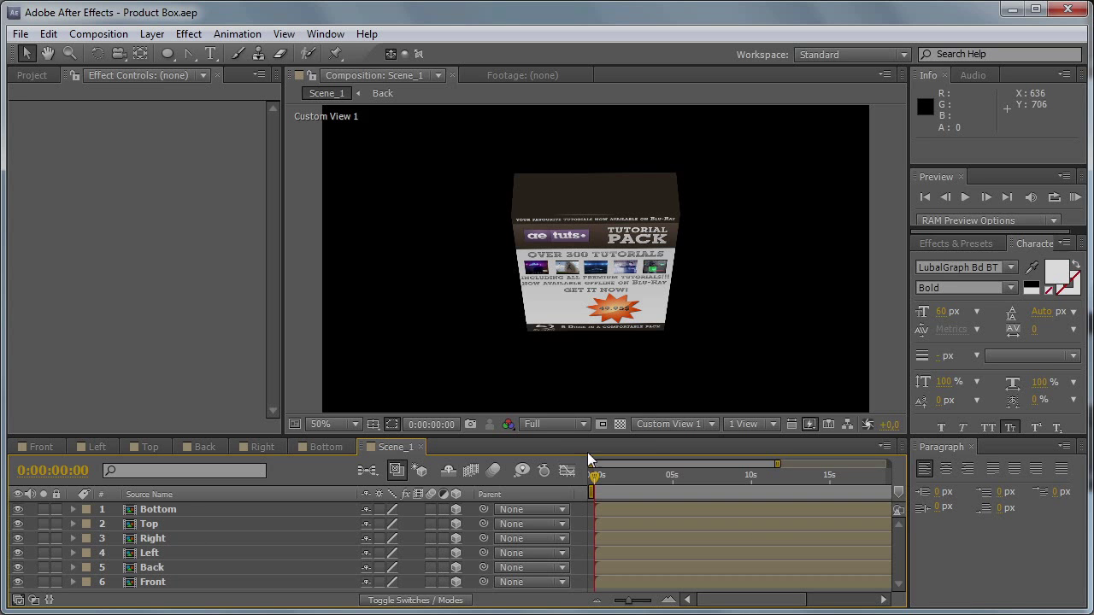
{"action": "left_click_drag", "start_coordinate": [592, 439], "coordinate": [592, 395]}
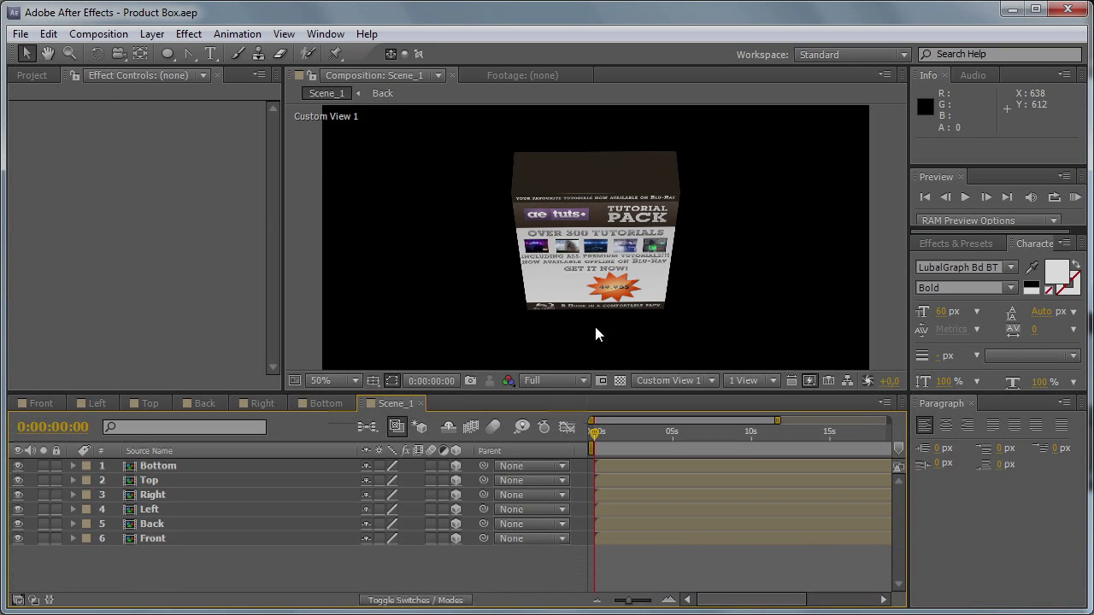
{"action": "key", "text": "c"}
{"action": "left_click_drag", "start_coordinate": [596, 295], "coordinate": [412, 584]}
{"action": "left_click", "coordinate": [447, 577]}
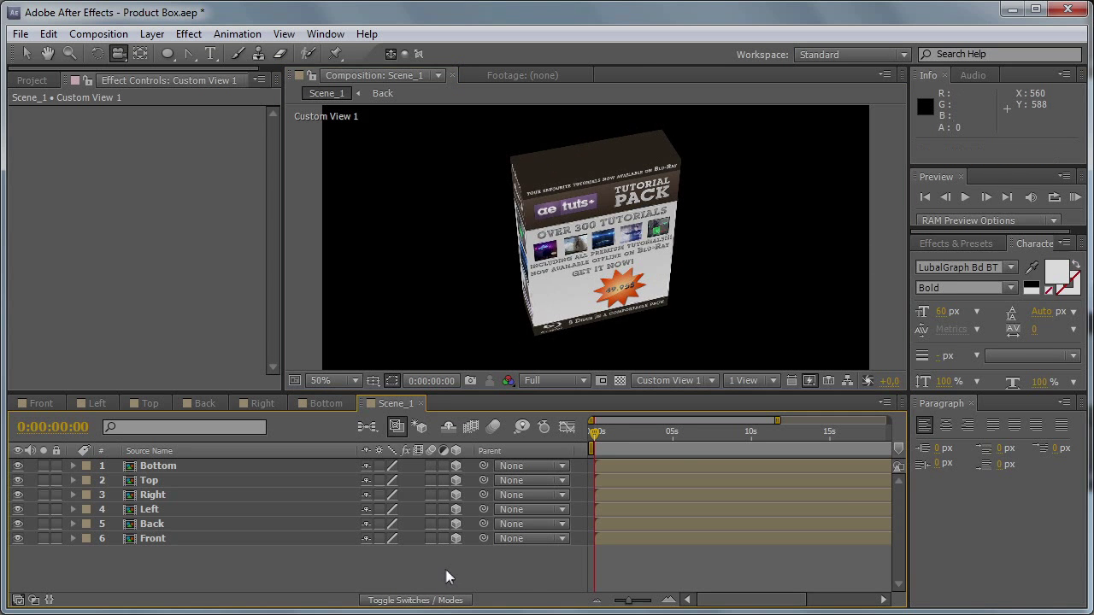
{"action": "key", "text": "ctrl+alt+shift+y"}
{"action": "left_click", "coordinate": [456, 466]}
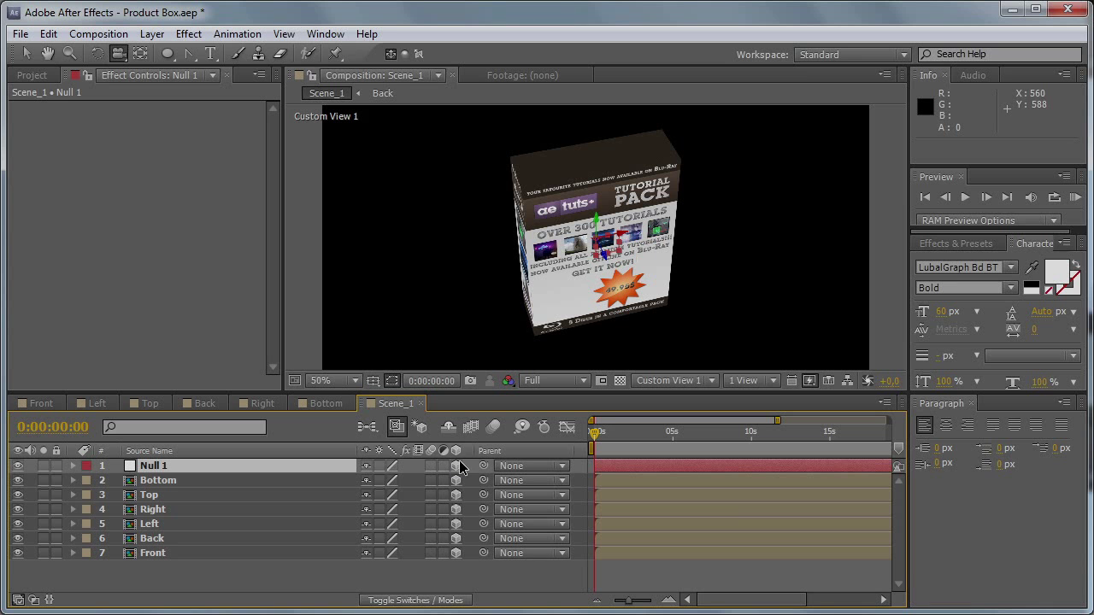
{"action": "left_click_drag", "start_coordinate": [264, 568], "coordinate": [215, 481]}
{"action": "left_click_drag", "start_coordinate": [483, 480], "coordinate": [211, 466]}
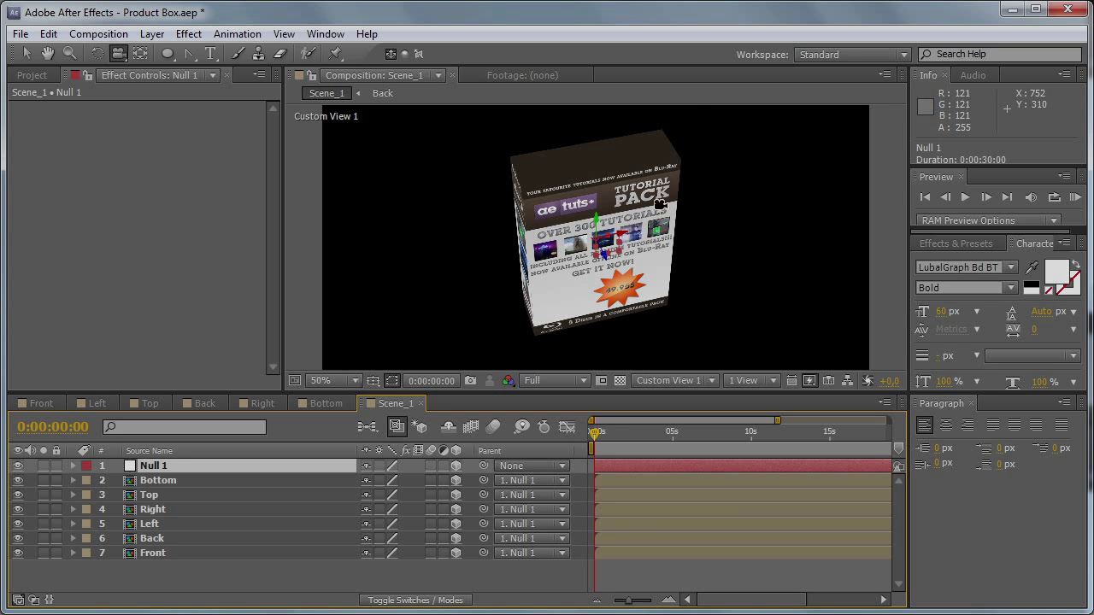
Step: Try rotating the box through Null 1's rotation properties and reset its Y Rotation to 0°
{"action": "left_click_drag", "start_coordinate": [609, 238], "coordinate": [562, 216]}
{"action": "key", "text": "r"}
{"action": "left_click_drag", "start_coordinate": [389, 495], "coordinate": [366, 525]}
{"action": "key", "text": "ctrl+z"}
{"action": "left_click", "coordinate": [386, 511]}
{"action": "type", "text": "0"}
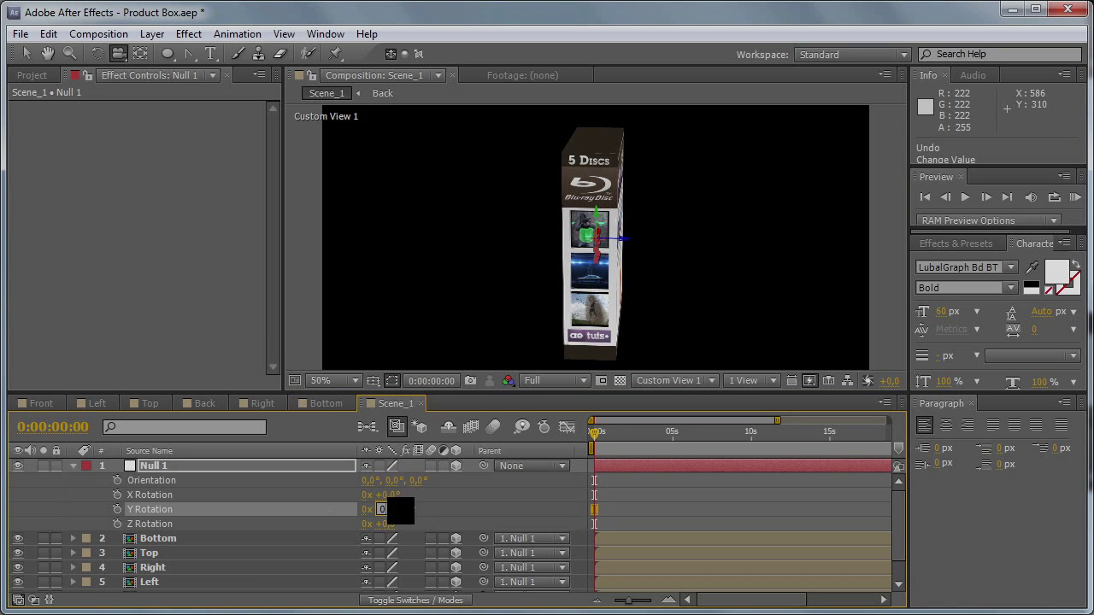
{"action": "key", "text": "Return"}
{"action": "left_click", "coordinate": [80, 478]}
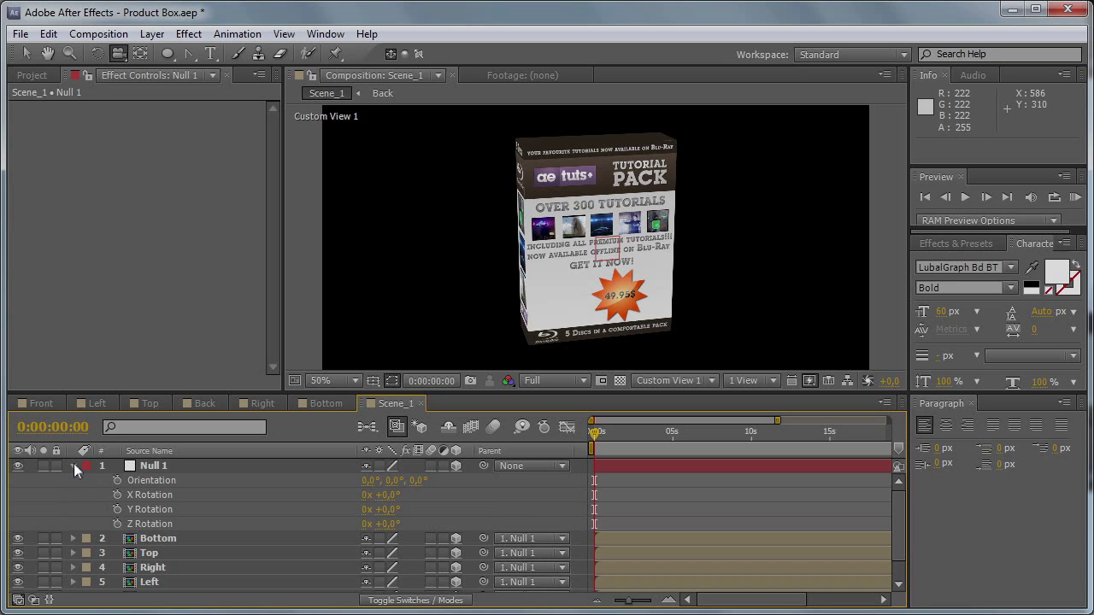
{"action": "left_click", "coordinate": [73, 465]}
Step: Save the project and collapse the Assets folder in the project's item list
{"action": "key", "text": "ctrl+s"}
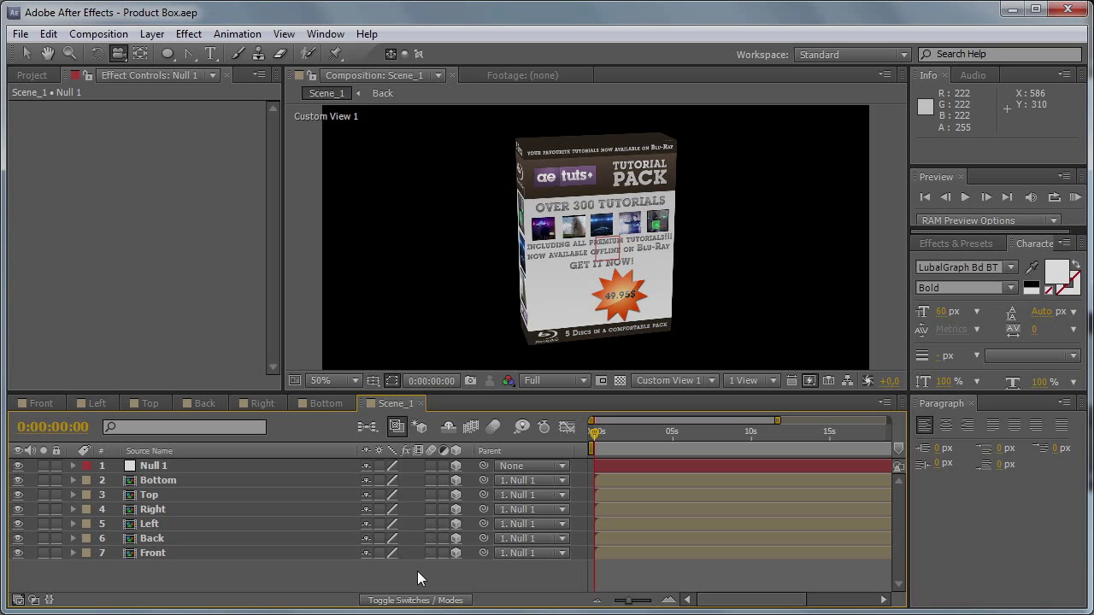
{"action": "left_click", "coordinate": [32, 53]}
{"action": "left_click", "coordinate": [32, 75]}
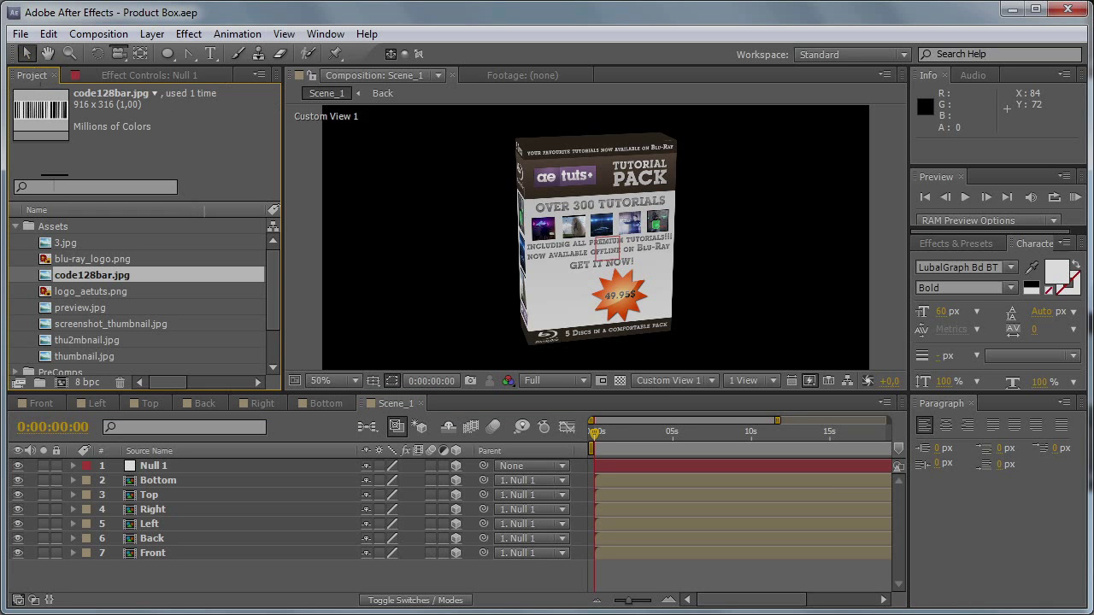
{"action": "left_click", "coordinate": [15, 226]}
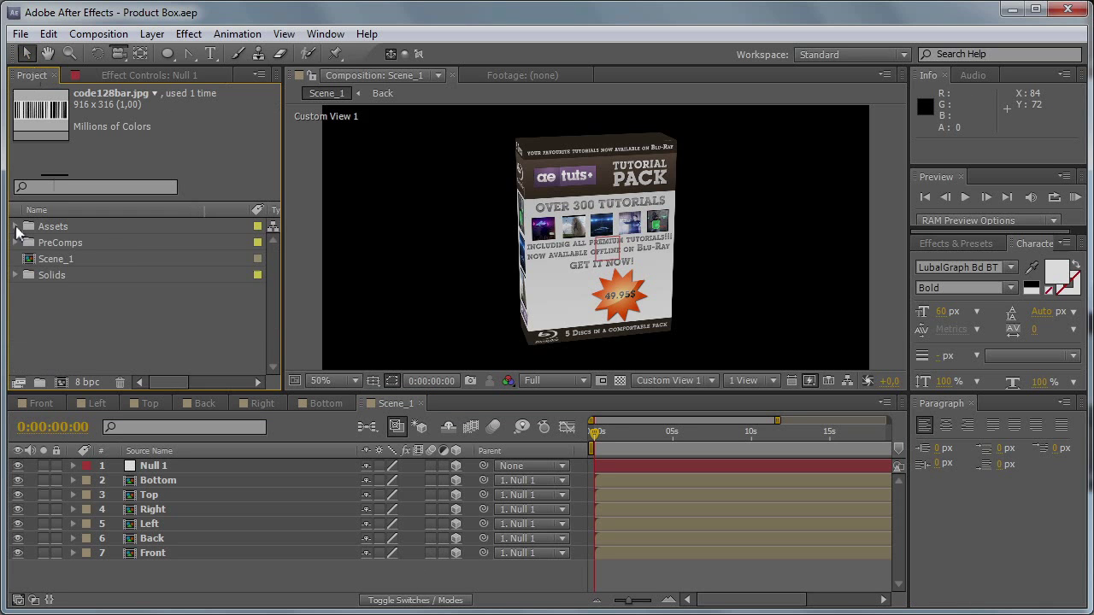
{"action": "left_click", "coordinate": [133, 307]}
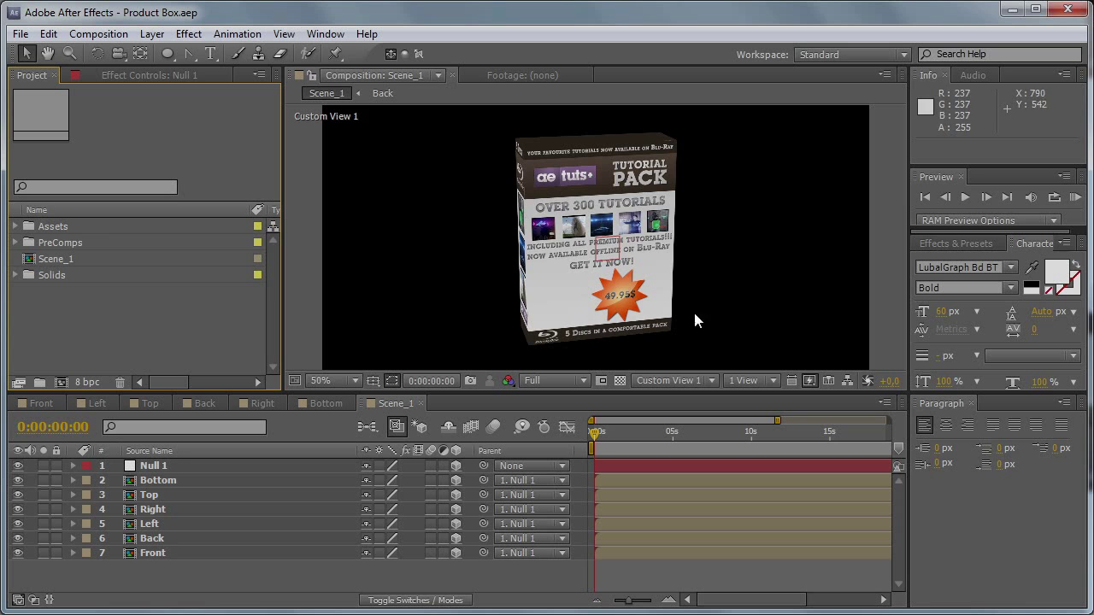
{"action": "key", "text": "comma"}
{"action": "key", "text": "period"}
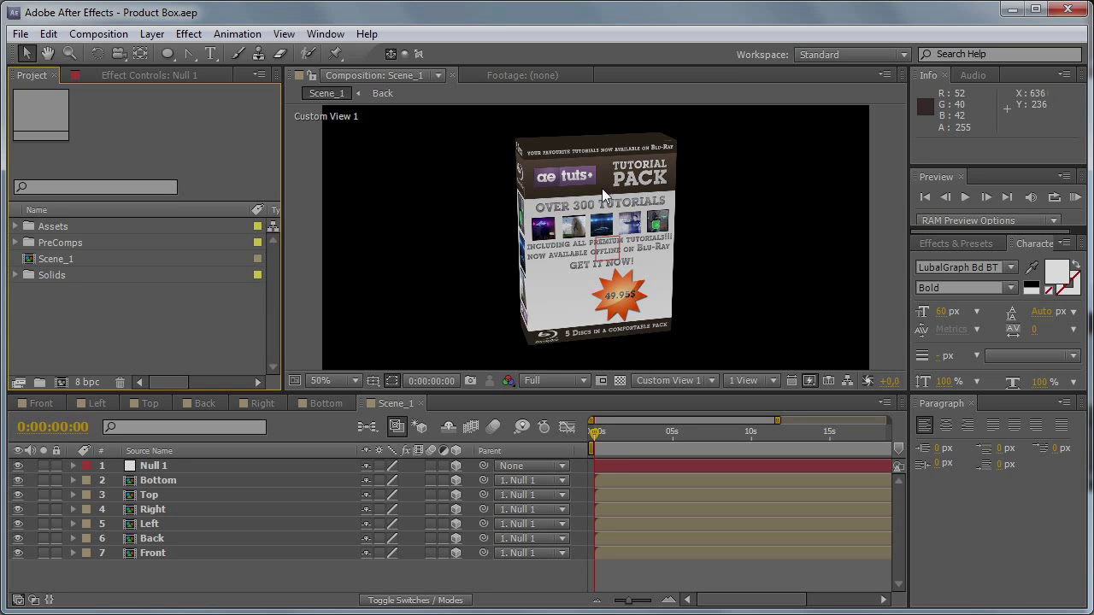